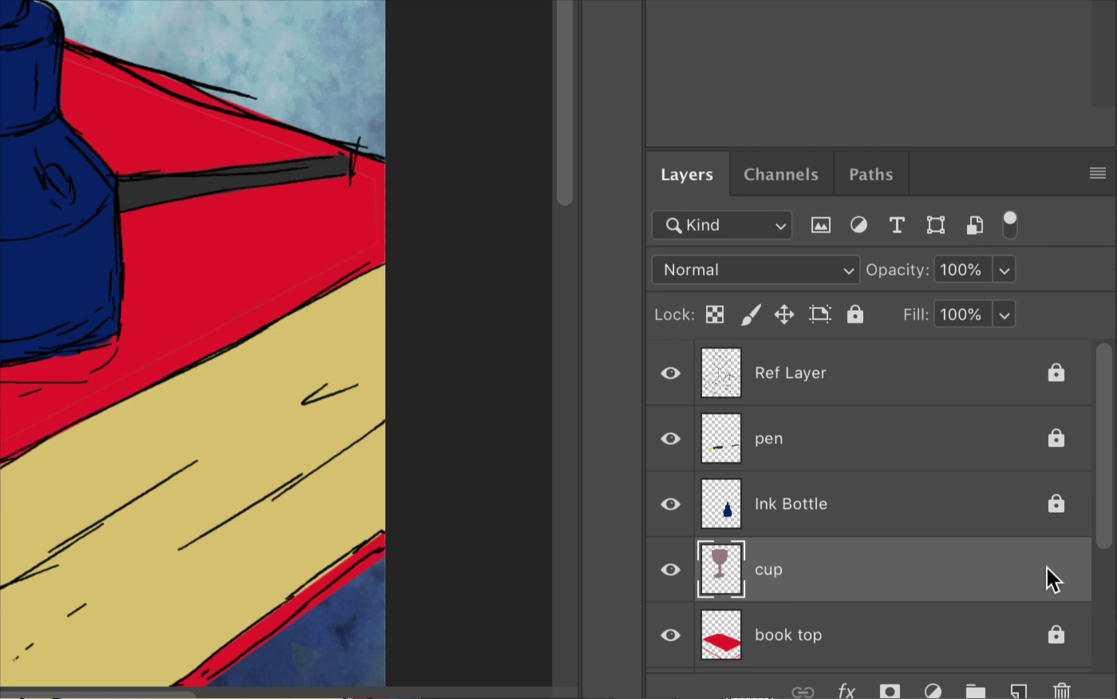
- Lock the transparent pixels of the cup layer
left_click(711, 315)
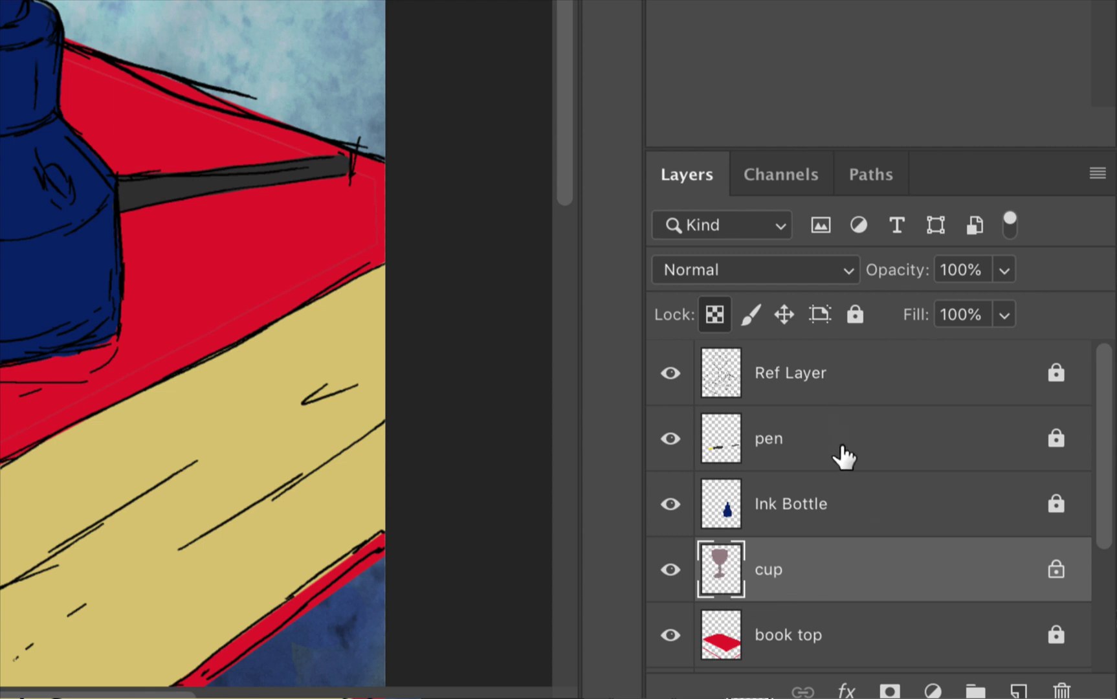
- Unlock the Ref Layer, lower its opacity to about 23%, and lock the whole layer again
left_click(852, 390)
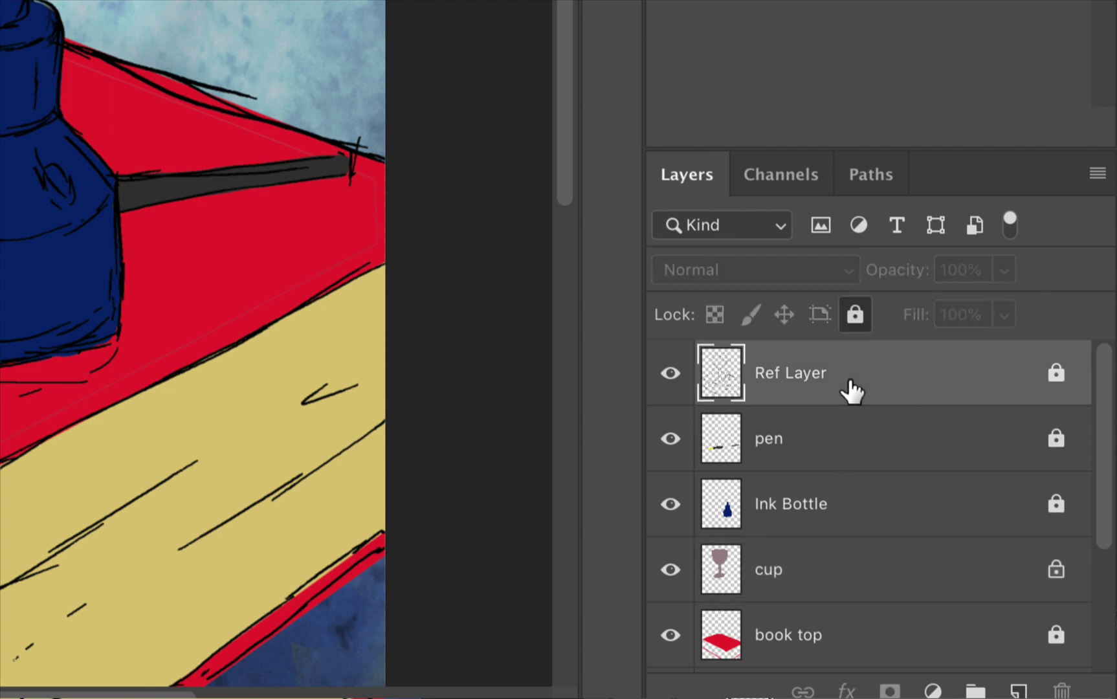
left_click(855, 314)
left_click_drag(911, 285, 873, 287)
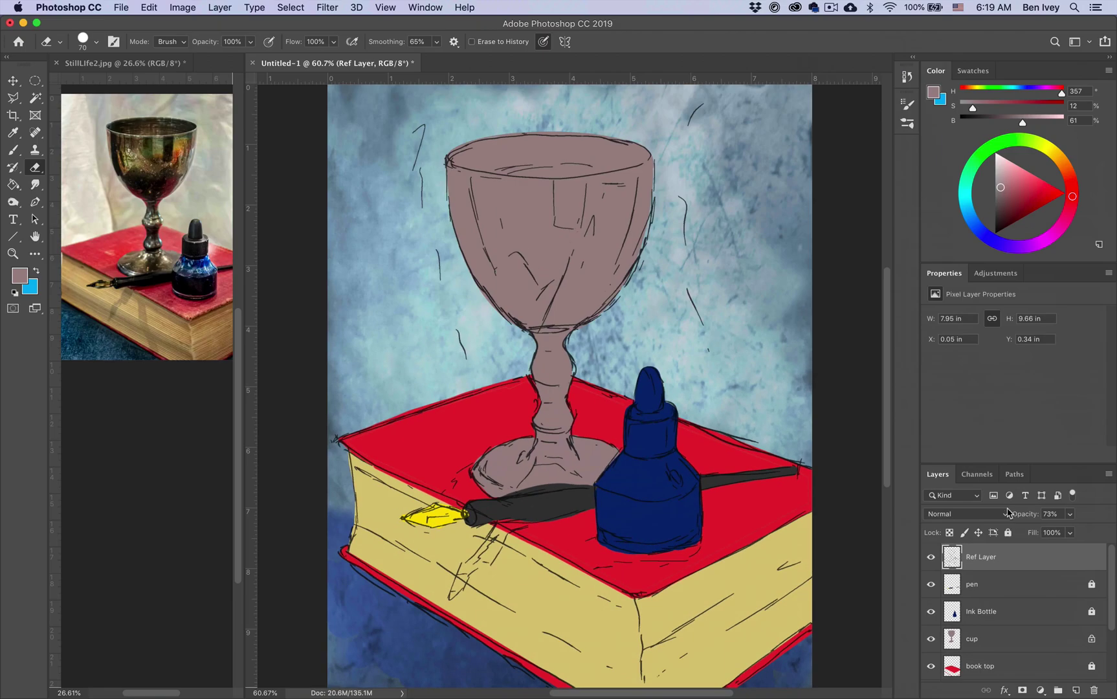
left_click_drag(1033, 520, 1002, 519)
left_click(1010, 531)
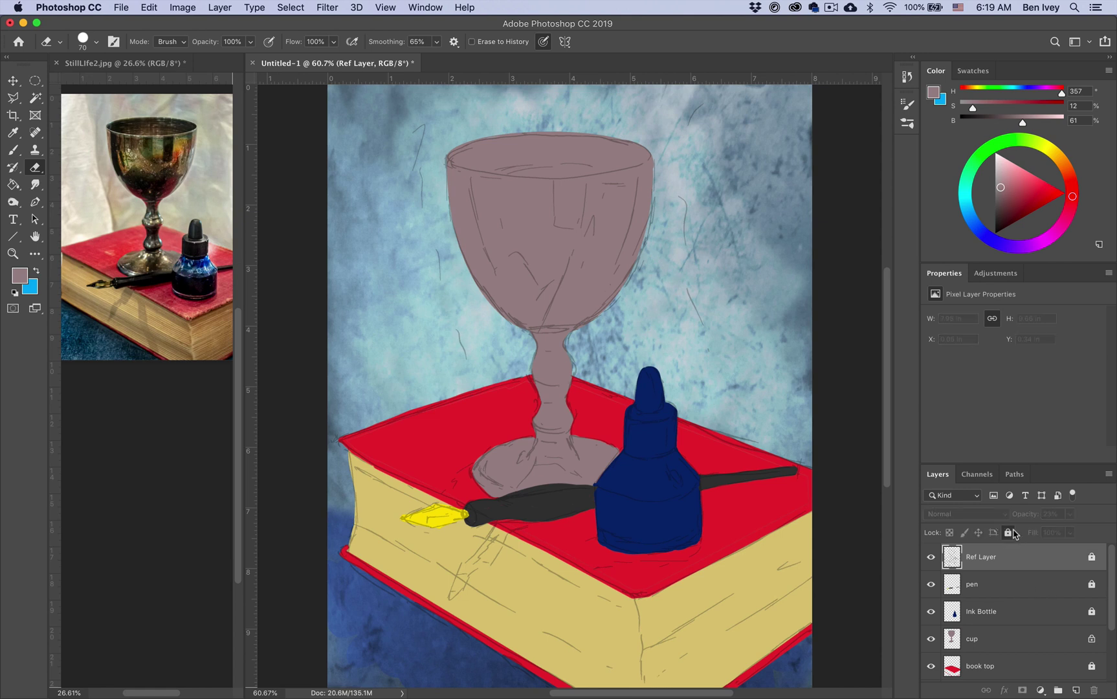
- Select the cup layer and choose the legacy dry media brush Flat Blunt with Texture at 100 px for painting
left_click(1026, 649)
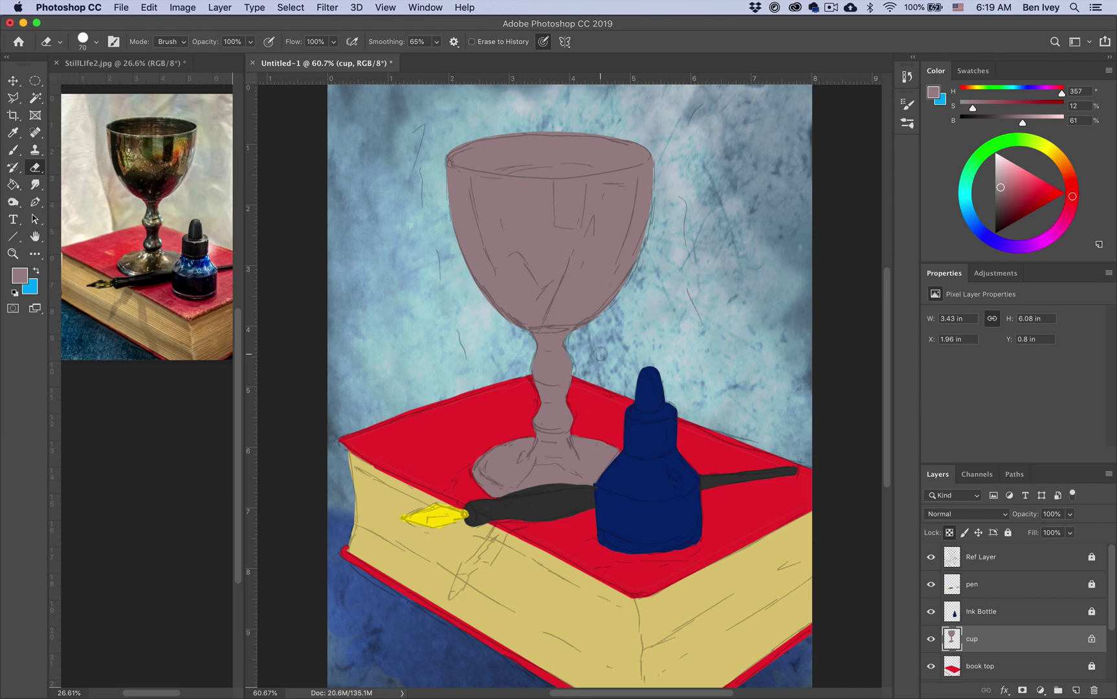
left_click(11, 152)
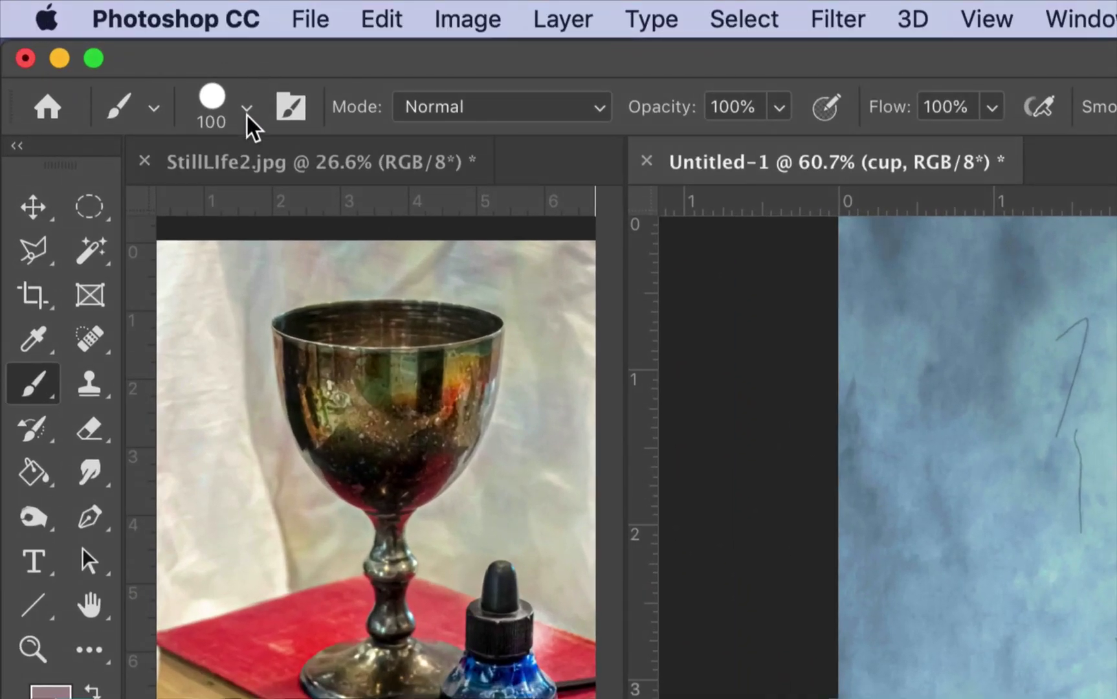
left_click(96, 42)
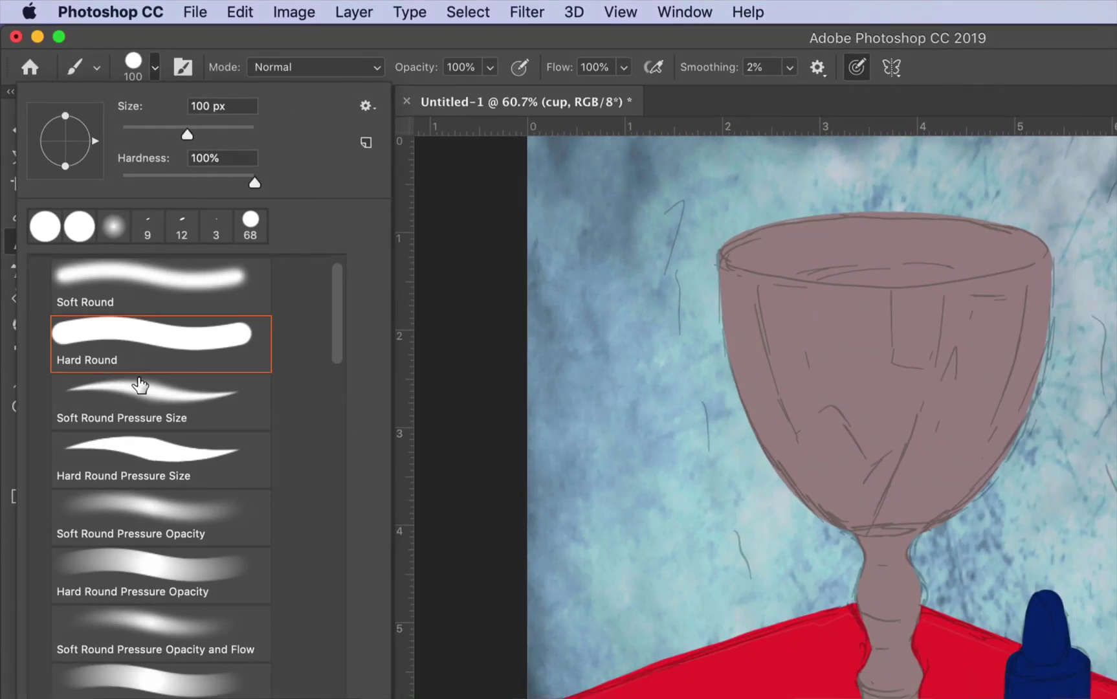
scroll(225, 604, "up", 1)
left_click(40, 270)
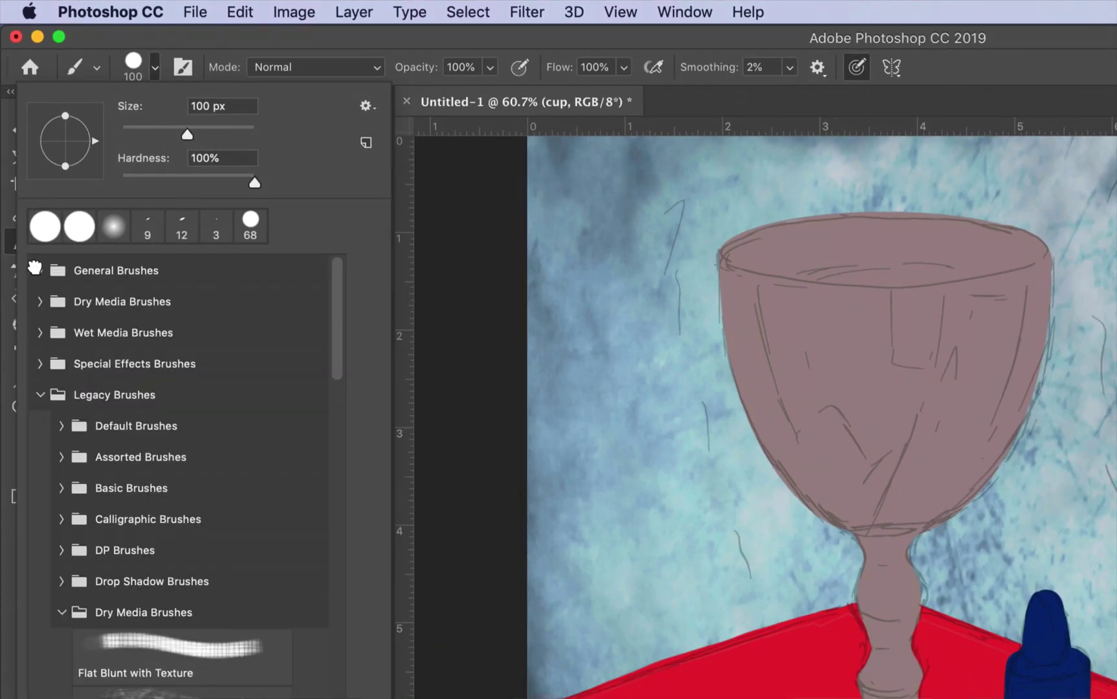
scroll(99, 379, "down", 5)
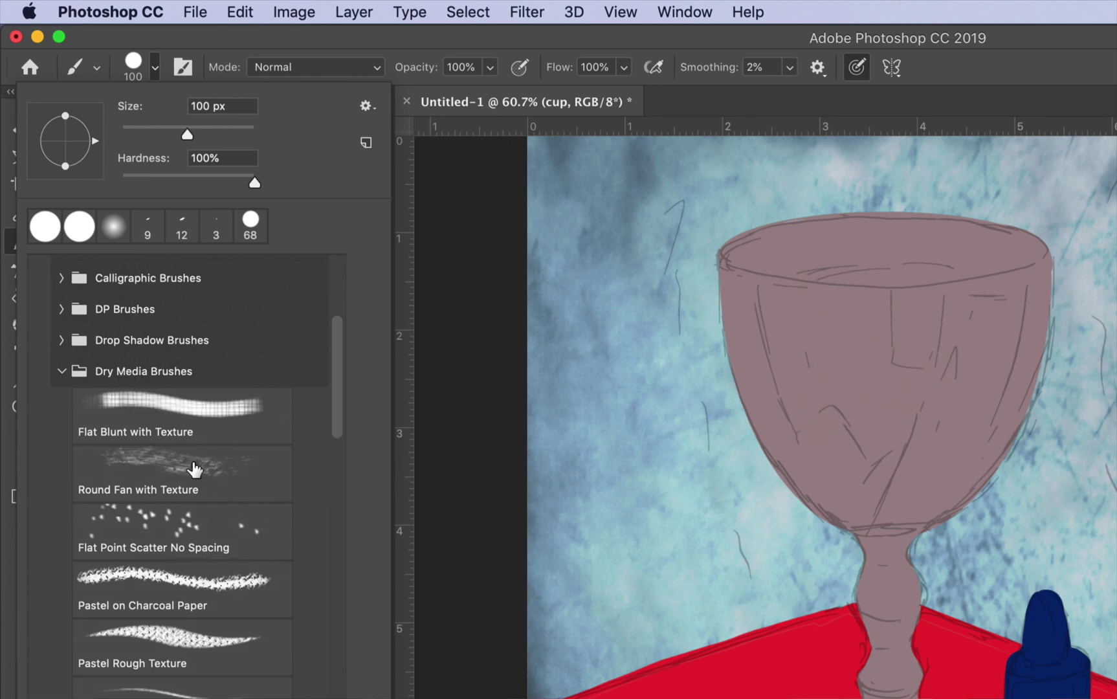
scroll(220, 482, "down", 10)
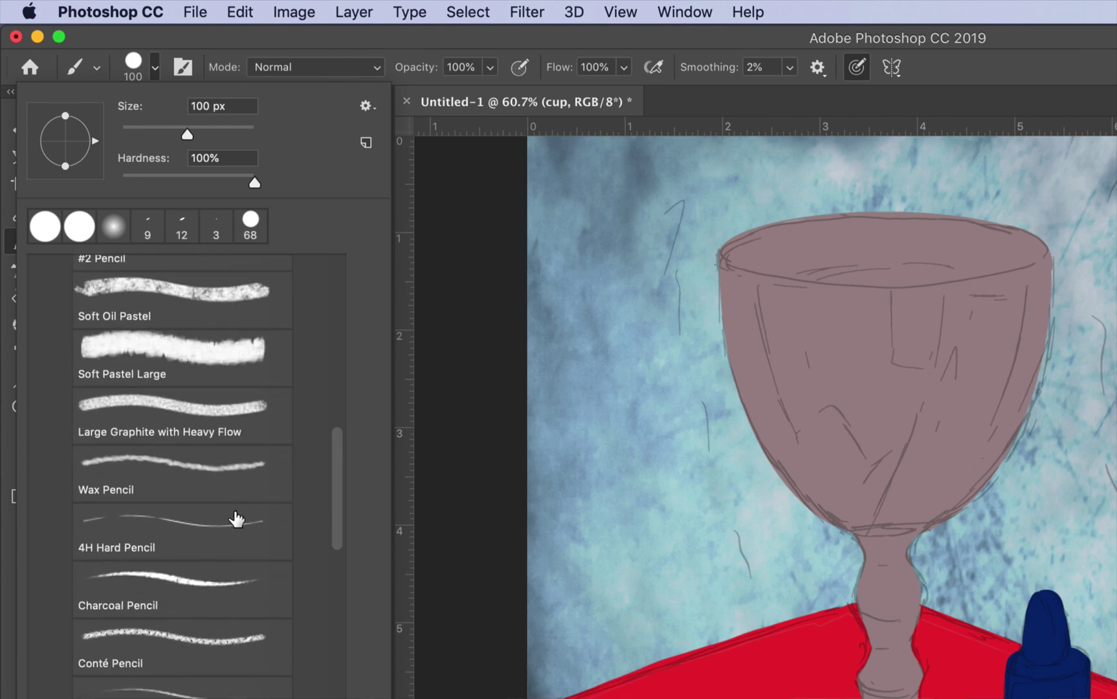
scroll(232, 505, "down", 10)
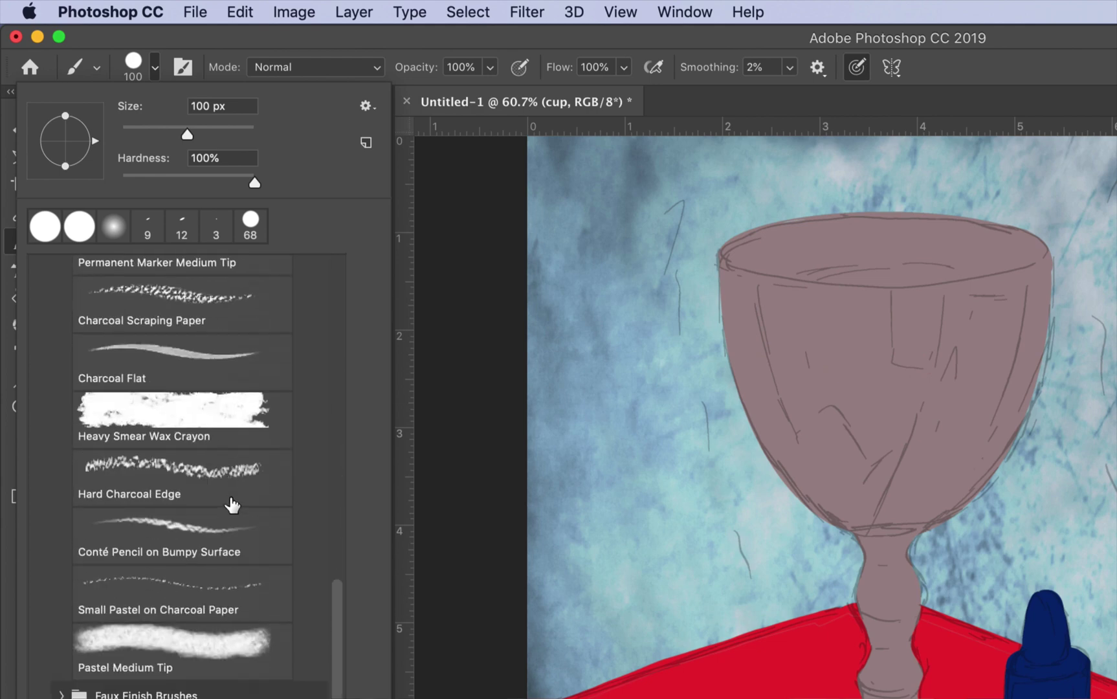
scroll(232, 504, "up", 8)
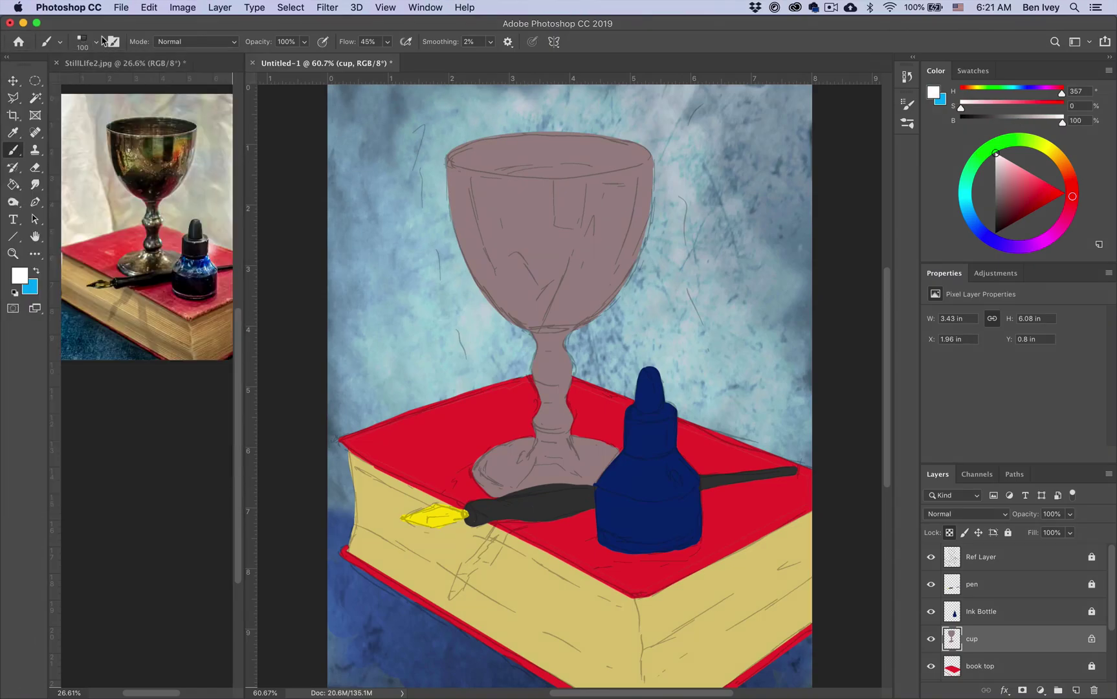
left_click(96, 42)
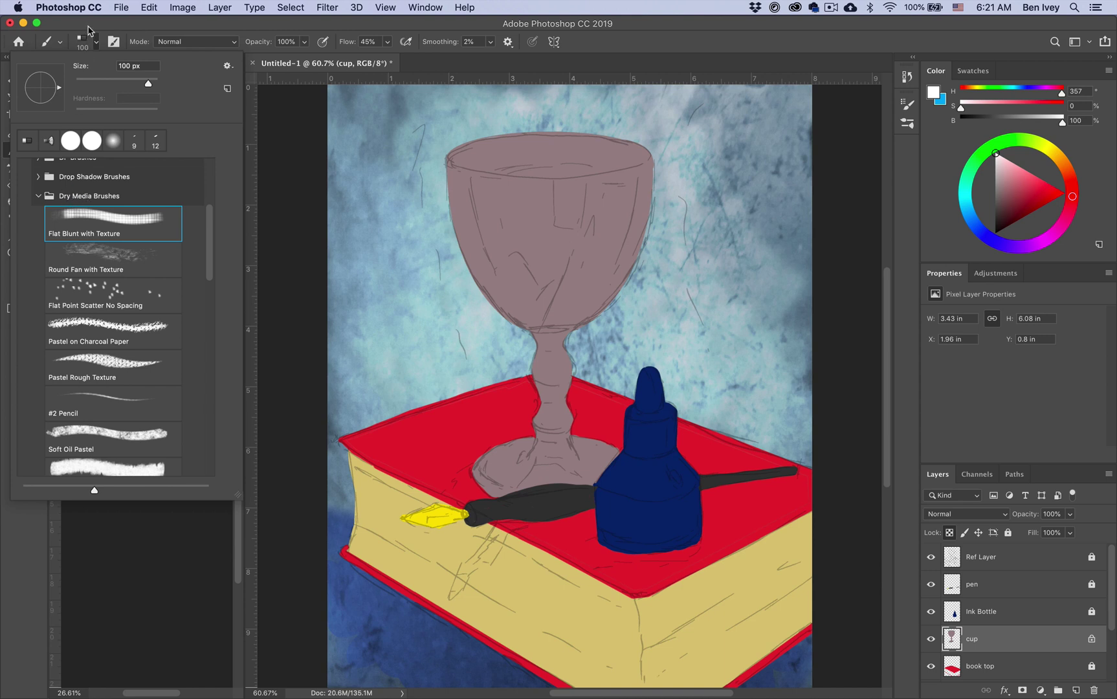
left_click_drag(89, 27, 91, 30)
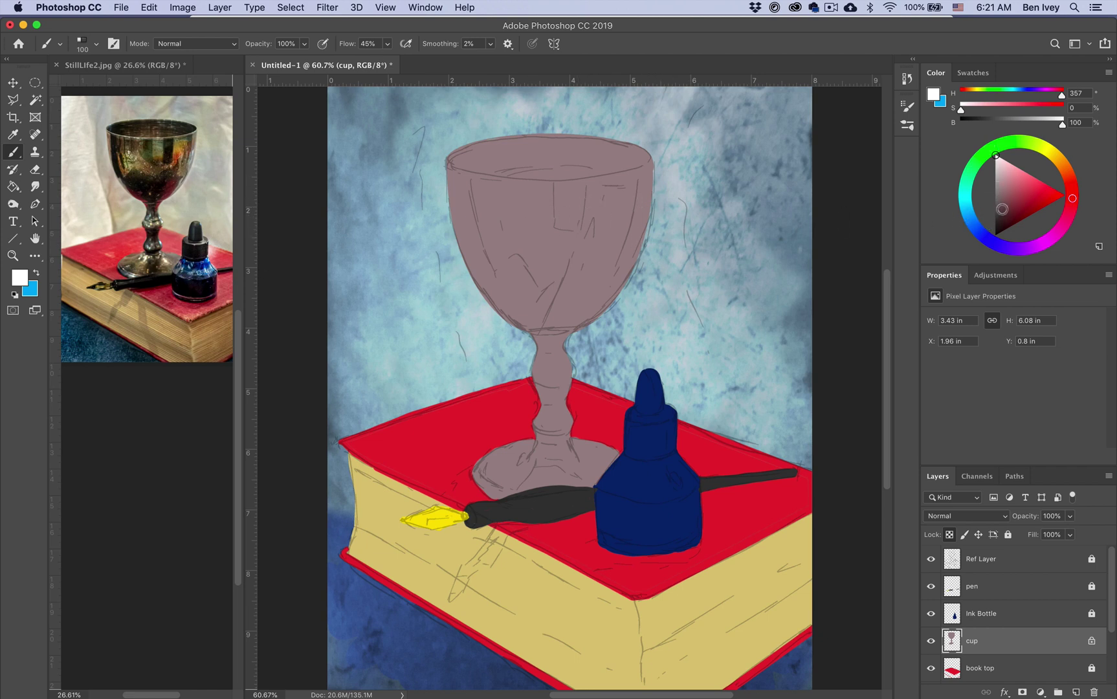
- Paint dark purple (H 285, S 100, B 32) shading on the goblet bowl's central reflection and along its left edge
left_click_drag(1001, 208, 995, 227)
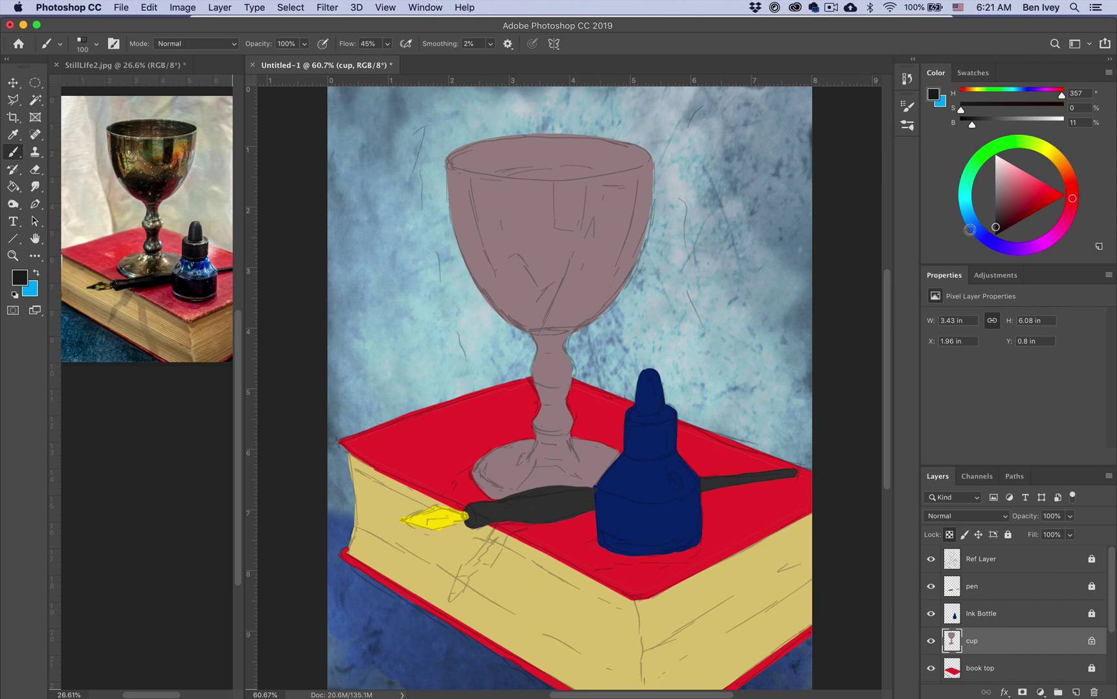
mouse_move(1063, 228)
left_mouse_down()
mouse_move(1068, 216)
mouse_move(1030, 249)
mouse_move(1039, 252)
mouse_move(1017, 222)
left_mouse_up()
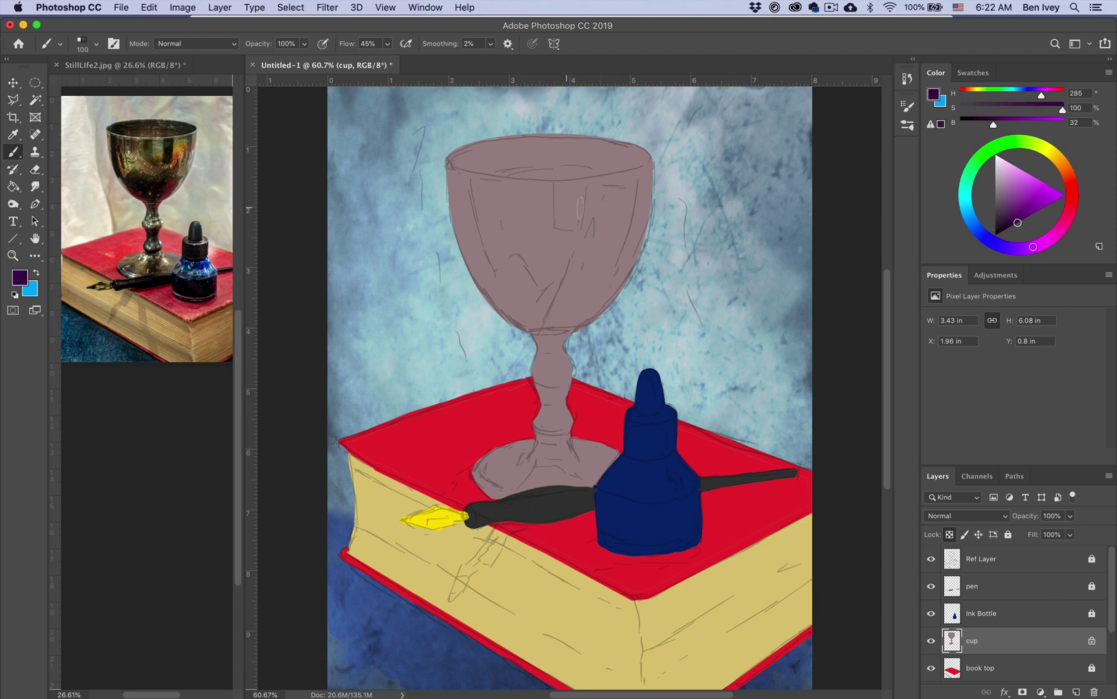
mouse_move(580, 207)
left_mouse_down()
mouse_move(554, 204)
mouse_move(567, 191)
mouse_move(558, 185)
mouse_move(567, 223)
mouse_move(573, 191)
mouse_move(576, 217)
left_mouse_up()
left_click_drag(453, 171, 458, 258)
mouse_move(446, 205)
left_mouse_down()
mouse_move(485, 292)
mouse_move(466, 240)
mouse_move(512, 307)
mouse_move(476, 271)
mouse_move(513, 304)
mouse_move(485, 289)
left_mouse_up()
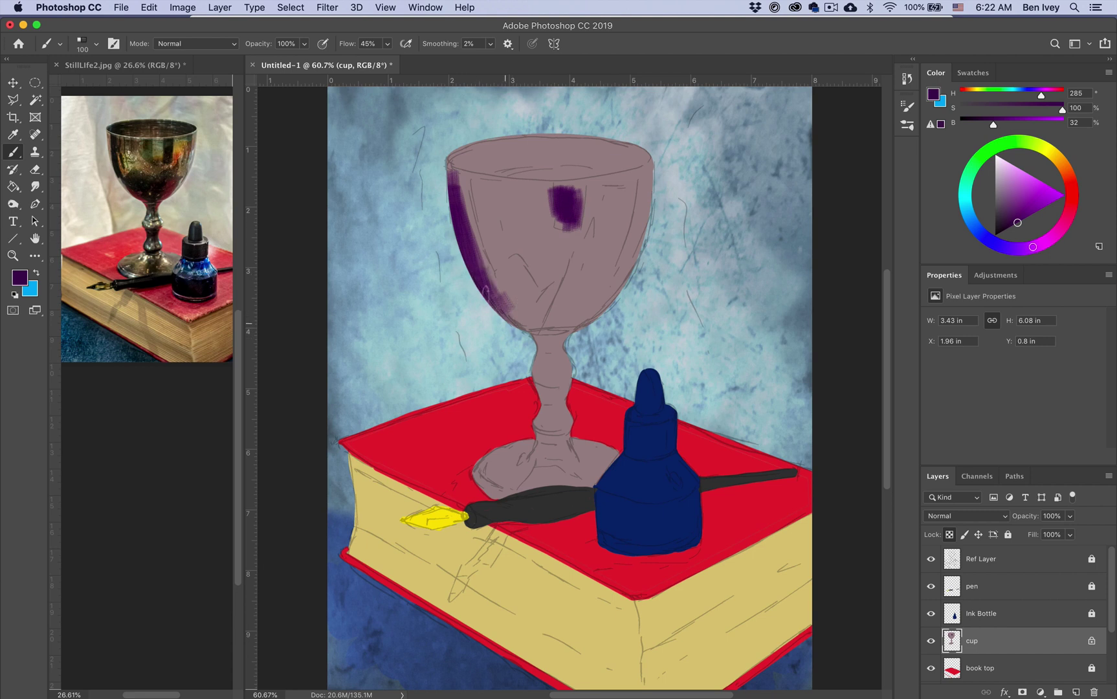
mouse_move(445, 187)
left_mouse_down()
mouse_move(478, 272)
mouse_move(498, 278)
left_mouse_up()
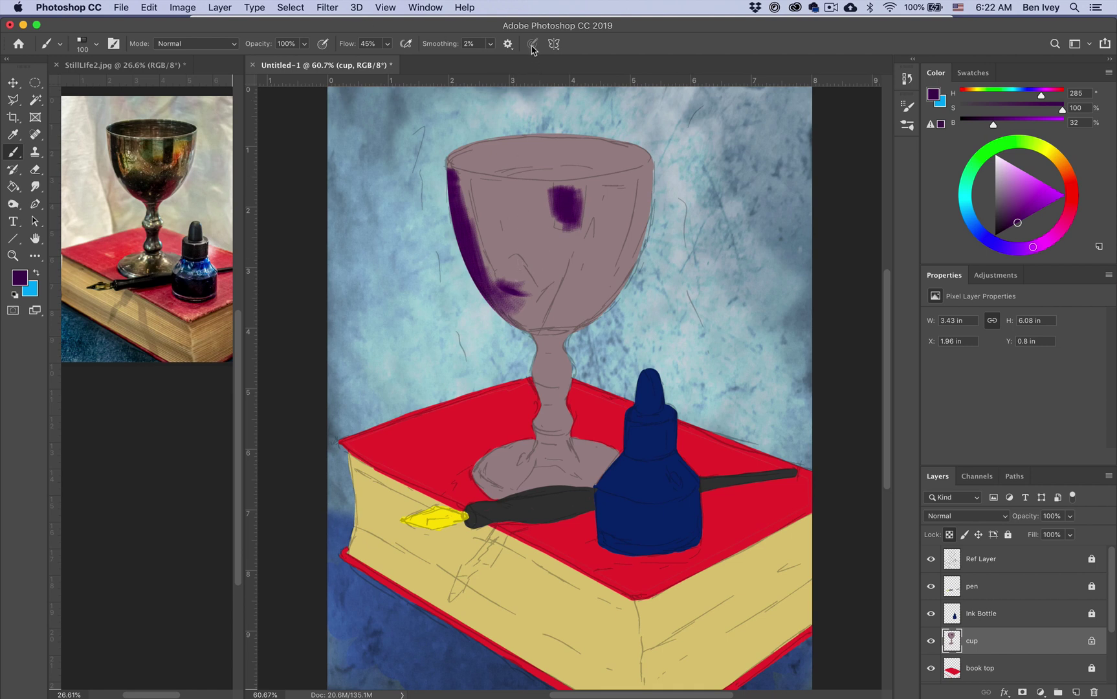
- Continue the dark purple shading from the bowl's underside down the stem and onto the base, reducing the brush to 40 px for the base
mouse_move(508, 279)
left_mouse_down()
mouse_move(518, 266)
mouse_move(531, 310)
mouse_move(511, 284)
mouse_move(537, 320)
mouse_move(547, 304)
mouse_move(537, 297)
mouse_move(544, 368)
left_mouse_up()
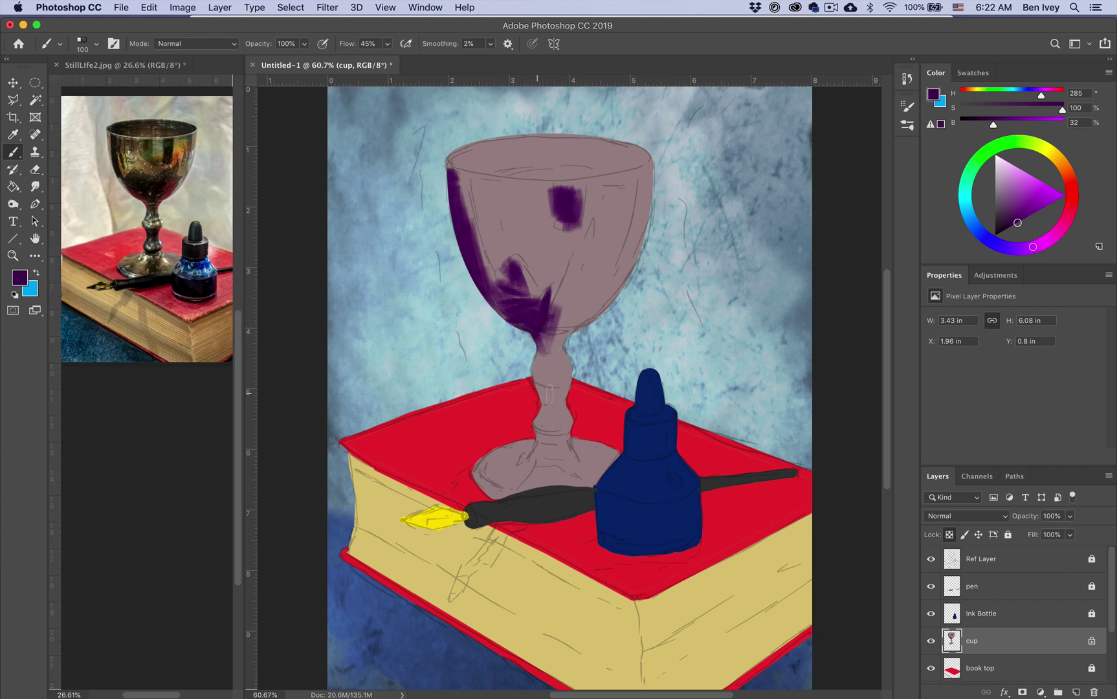
mouse_move(548, 395)
left_mouse_down()
mouse_move(539, 394)
mouse_move(568, 432)
mouse_move(531, 424)
left_mouse_up()
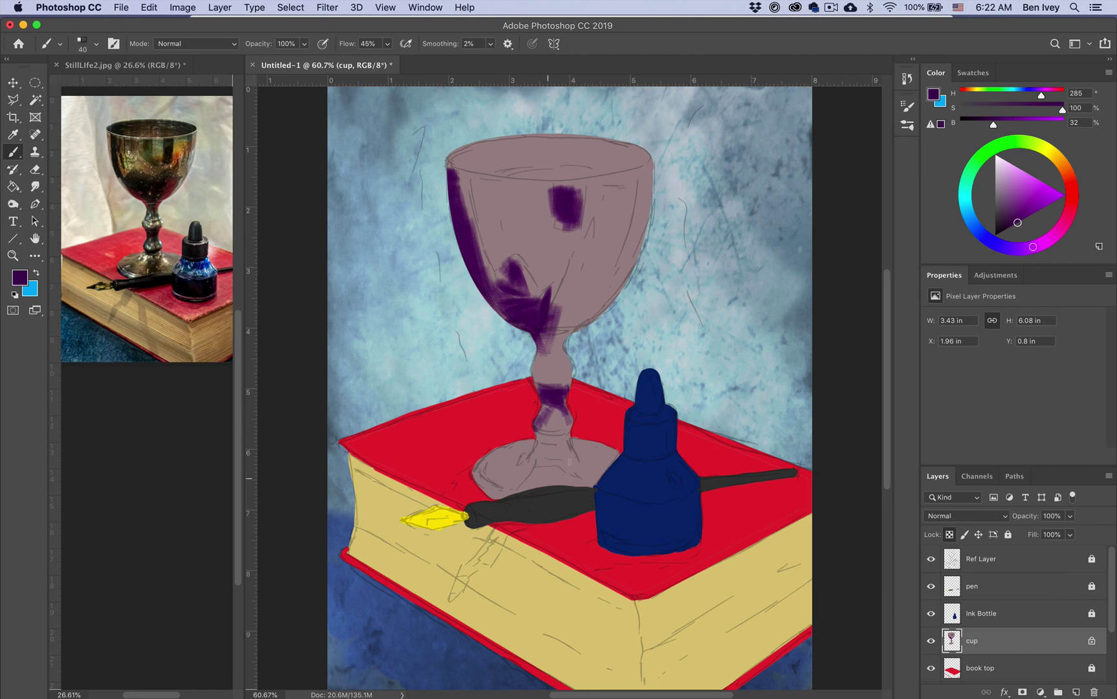
mouse_move(539, 445)
left_mouse_down()
mouse_move(544, 482)
mouse_move(478, 492)
mouse_move(549, 466)
mouse_move(549, 480)
left_mouse_up()
mouse_move(541, 430)
left_mouse_down()
mouse_move(568, 437)
mouse_move(564, 460)
left_mouse_up()
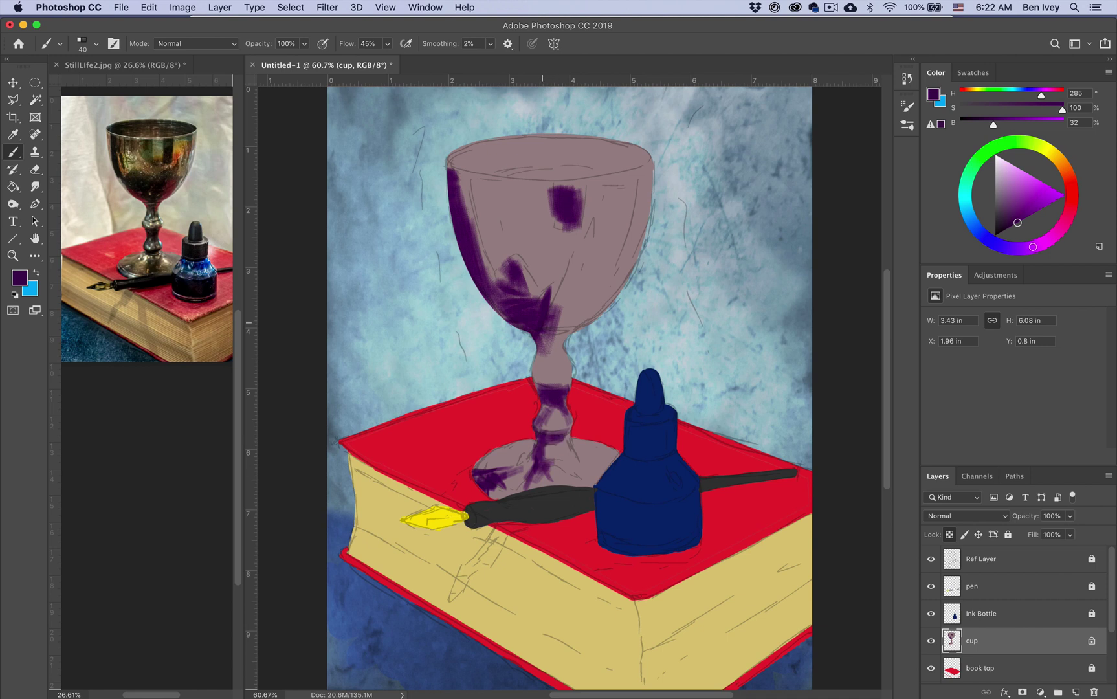
- Add dark purple strokes to the bowl's lower right side, central reflection, inner rim and the top of the stem
left_click_drag(556, 309, 590, 275)
mouse_move(570, 178)
left_mouse_down()
mouse_move(582, 190)
mouse_move(579, 233)
left_mouse_up()
left_click_drag(471, 157, 489, 160)
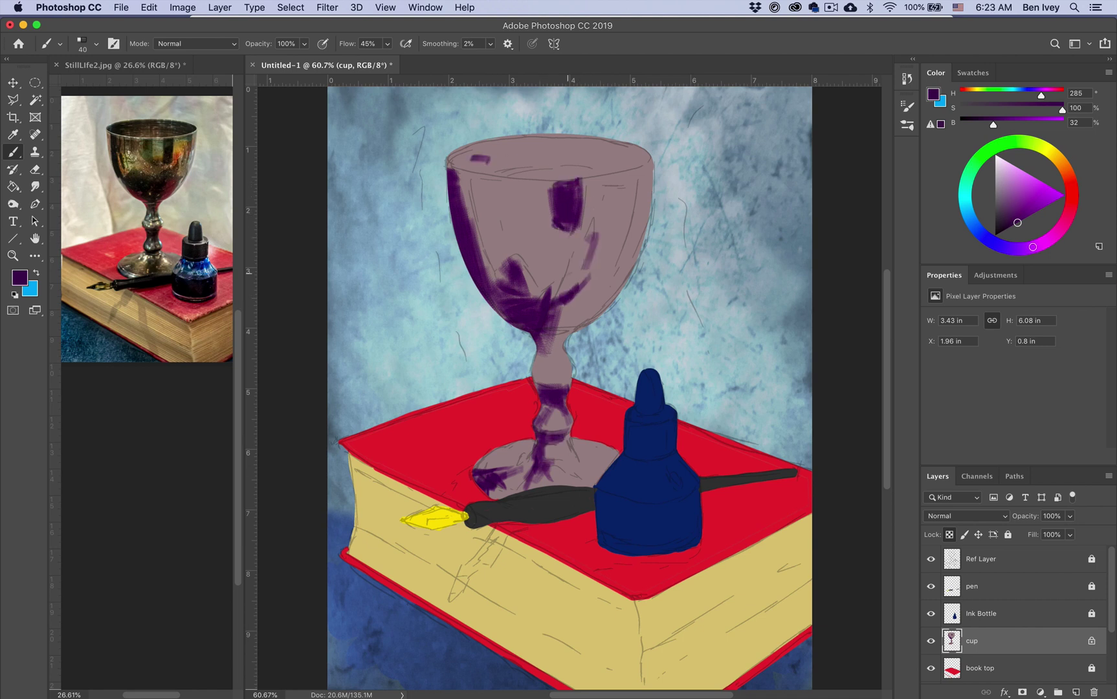
left_click_drag(596, 233, 586, 268)
mouse_move(599, 259)
left_mouse_down()
mouse_move(561, 294)
mouse_move(563, 317)
left_mouse_up()
mouse_move(608, 295)
left_mouse_down()
mouse_move(551, 306)
mouse_move(554, 344)
left_mouse_up()
left_click_drag(551, 346, 549, 370)
- Enlarge the brush to 70 px and shade the upper-left bowl and inner rim in dark purple, adding dark blue (H 249, S 100, B 20) to the rim
key("]")
key("]")
key("]")
mouse_move(487, 275)
left_mouse_down()
mouse_move(493, 299)
mouse_move(492, 279)
left_mouse_up()
mouse_move(478, 256)
left_mouse_down()
mouse_move(463, 181)
mouse_move(492, 188)
left_mouse_up()
mouse_move(465, 176)
left_mouse_down()
mouse_move(486, 181)
mouse_move(518, 142)
mouse_move(537, 147)
left_mouse_up()
mouse_move(556, 140)
left_mouse_down()
mouse_move(639, 155)
mouse_move(582, 166)
left_mouse_up()
left_click(1000, 246)
mouse_move(453, 161)
left_mouse_down()
mouse_move(550, 139)
mouse_move(512, 146)
left_mouse_up()
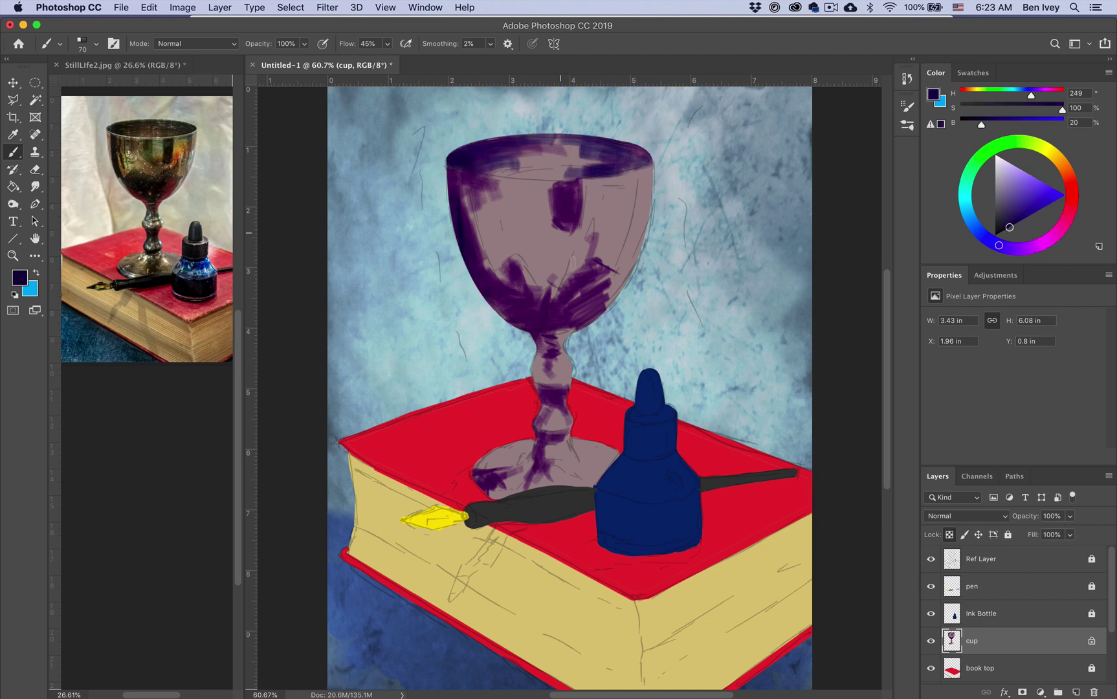
- Set the brush opacity to 50% and darken the bowl's central reflection with near-black blue (H 249, S 100, B 6)
key("5")
left_click(995, 233)
mouse_move(561, 185)
left_mouse_down()
mouse_move(569, 199)
mouse_move(574, 187)
left_mouse_up()
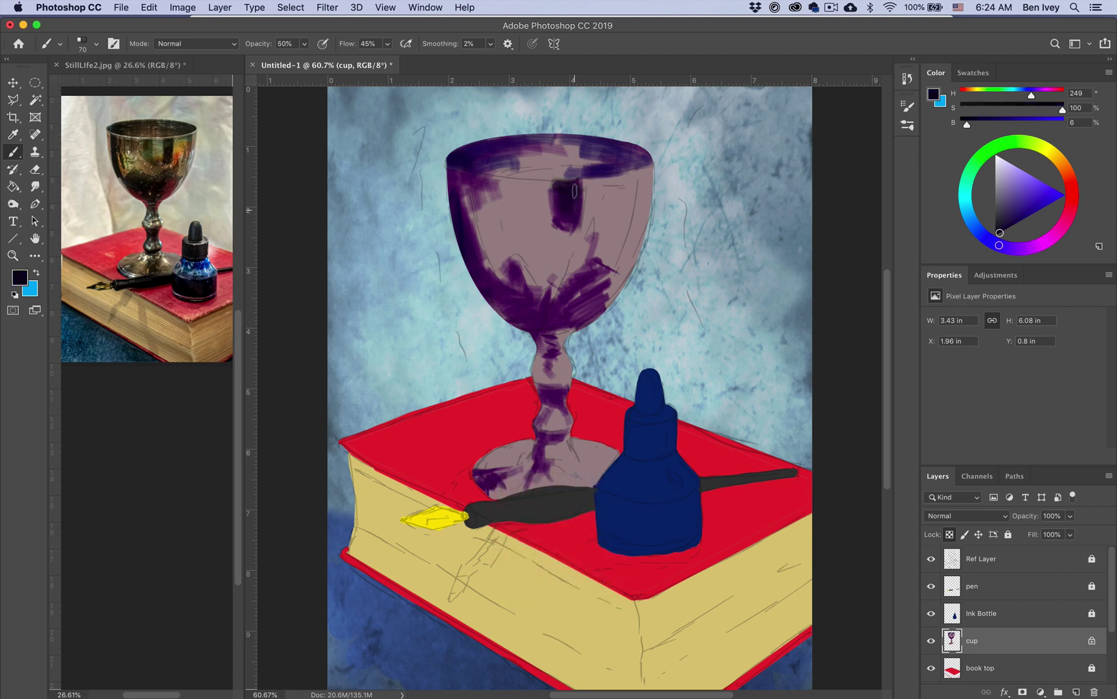
- Sample the purple from the bowl and blend it over the lower bowl, inner rim, stem and center of the base
left_click(505, 290, "alt")
mouse_move(503, 275)
left_mouse_down()
mouse_move(547, 290)
mouse_move(592, 249)
left_mouse_up()
left_click_drag(555, 349, 548, 365)
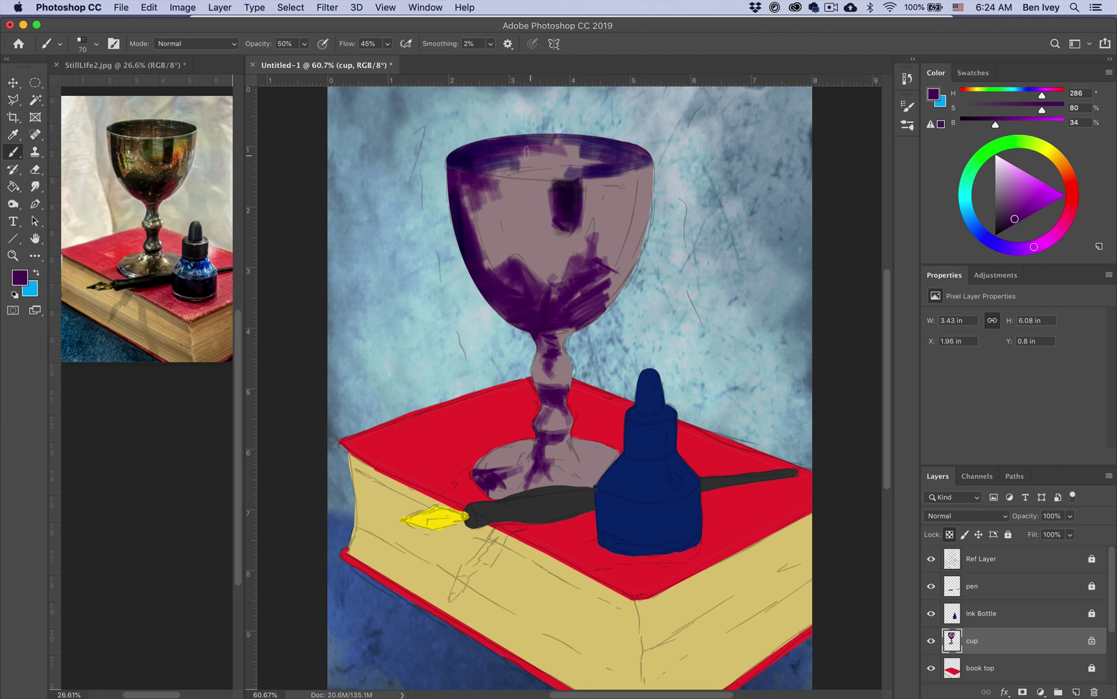
mouse_move(526, 153)
left_mouse_down()
mouse_move(589, 165)
mouse_move(548, 163)
left_mouse_up()
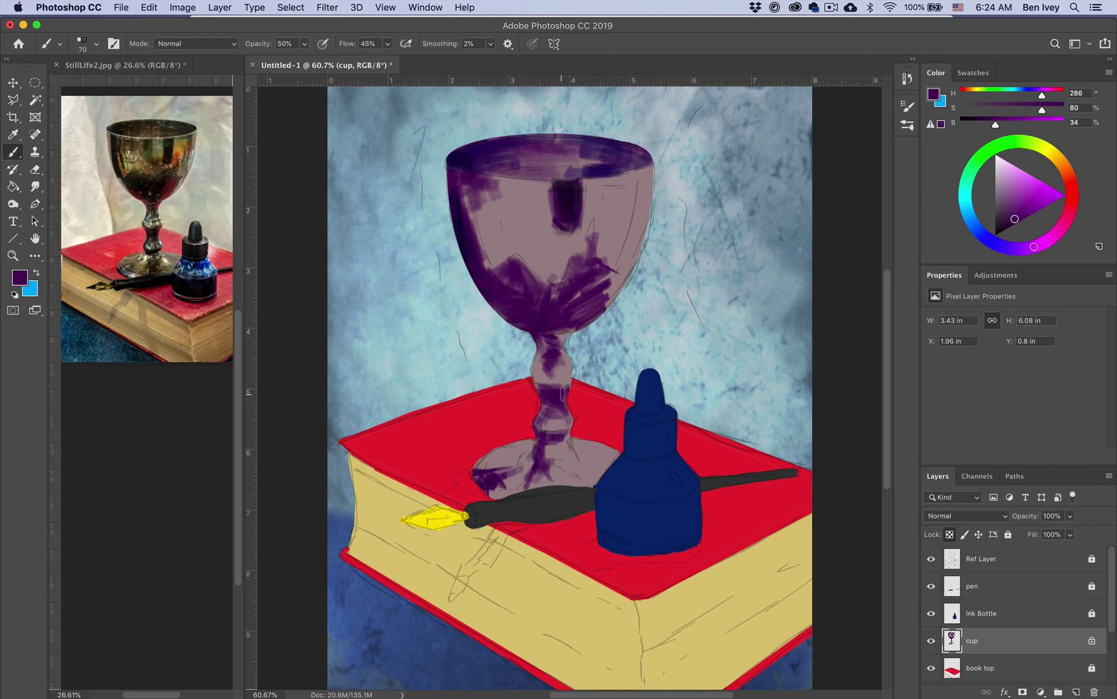
left_click_drag(549, 456, 555, 464)
- Paint muted orange tones of hue 29 down the right side of the goblet bowl
left_click_drag(1071, 186, 1065, 169)
left_click(1052, 202)
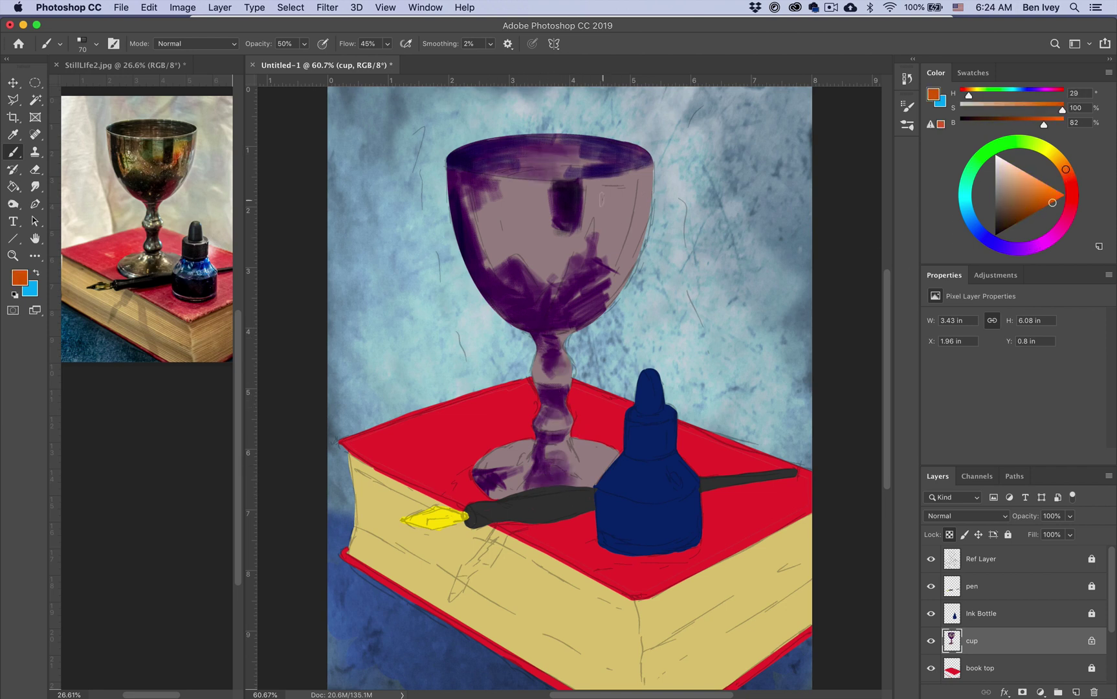
left_click(1033, 198)
mouse_move(622, 192)
left_mouse_down()
mouse_move(590, 230)
mouse_move(605, 262)
mouse_move(629, 185)
left_mouse_up()
left_click(1021, 209)
mouse_move(629, 184)
left_mouse_down()
mouse_move(608, 258)
mouse_move(517, 246)
mouse_move(472, 220)
mouse_move(550, 246)
mouse_move(589, 323)
mouse_move(600, 310)
mouse_move(576, 325)
left_mouse_up()
- Paint salmon red (H 12, S 58, B 79) accents on the upper stem, lower bowl and left-center of the bowl
left_click(1071, 184)
left_click(1027, 190)
mouse_move(560, 345)
left_mouse_down()
mouse_move(556, 356)
mouse_move(500, 308)
left_mouse_up()
mouse_move(517, 217)
left_mouse_down()
mouse_move(530, 233)
mouse_move(502, 239)
left_mouse_up()
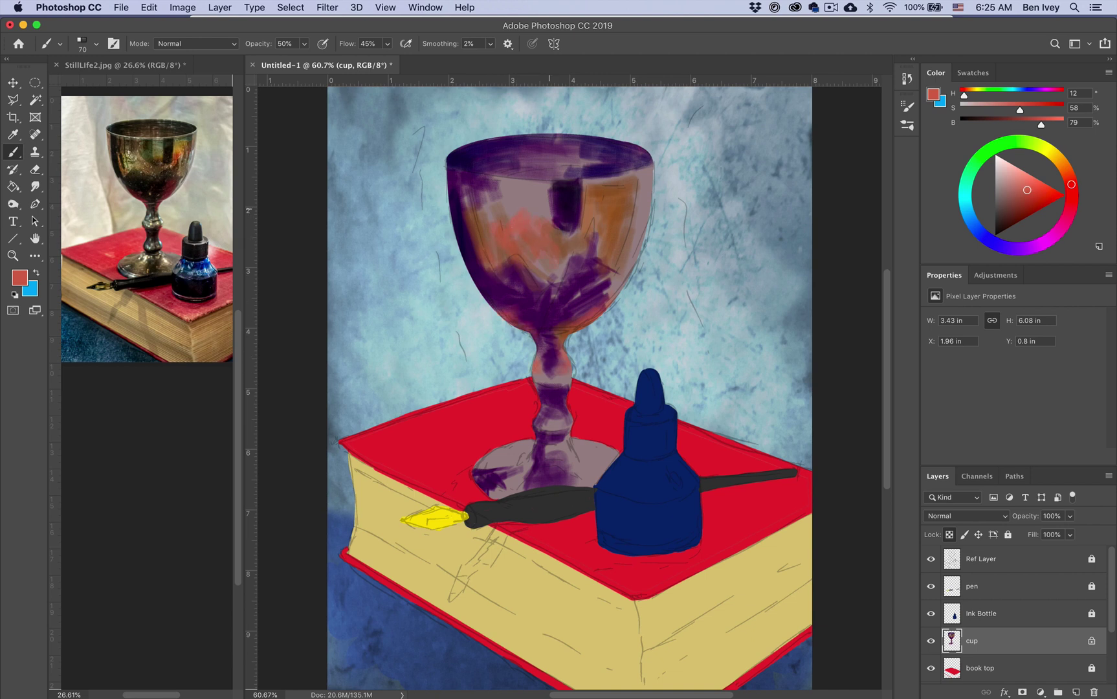
- Paint darker reddish brown tones over the bowl and on both sides of the goblet's base
left_click_drag(1023, 207, 1020, 201)
left_click_drag(467, 184, 476, 218)
mouse_move(598, 220)
left_mouse_down()
mouse_move(608, 184)
mouse_move(563, 265)
mouse_move(538, 265)
left_mouse_up()
mouse_move(496, 458)
left_mouse_down()
mouse_move(485, 466)
mouse_move(518, 485)
mouse_move(529, 436)
left_mouse_up()
left_click(1017, 220)
mouse_move(596, 447)
left_mouse_down()
mouse_move(579, 473)
mouse_move(608, 453)
left_mouse_up()
- Choose a medium blue (H 207, S 62, B 59) and paint blue reflections across the upper right and left of the bowl
left_click(1034, 212)
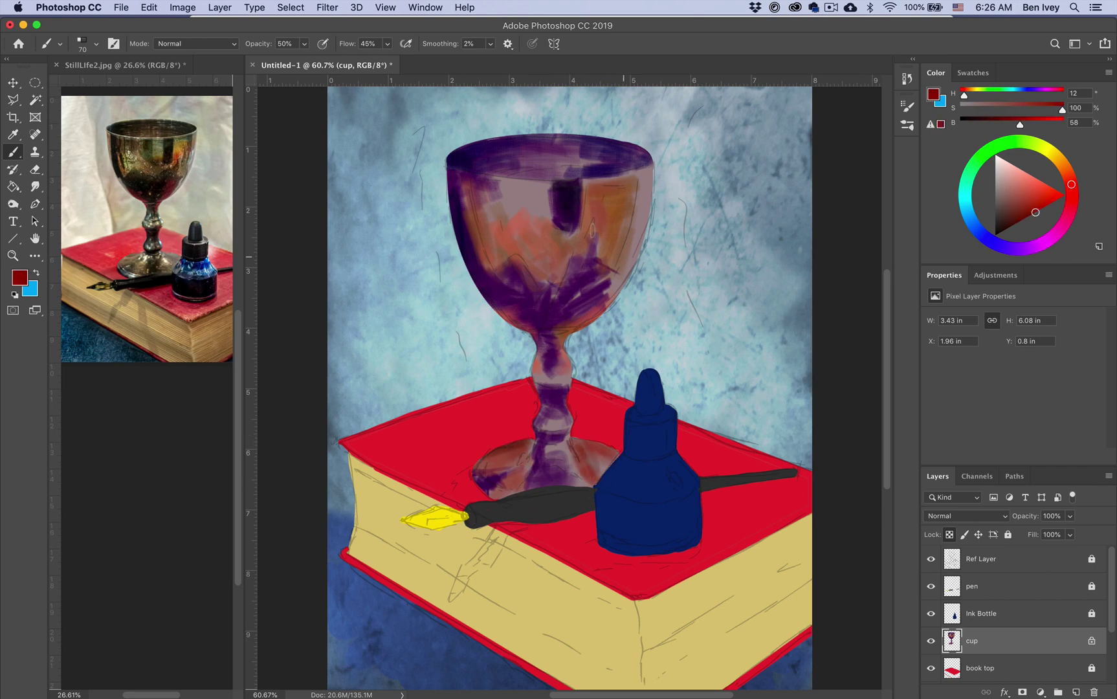
left_click(1001, 204)
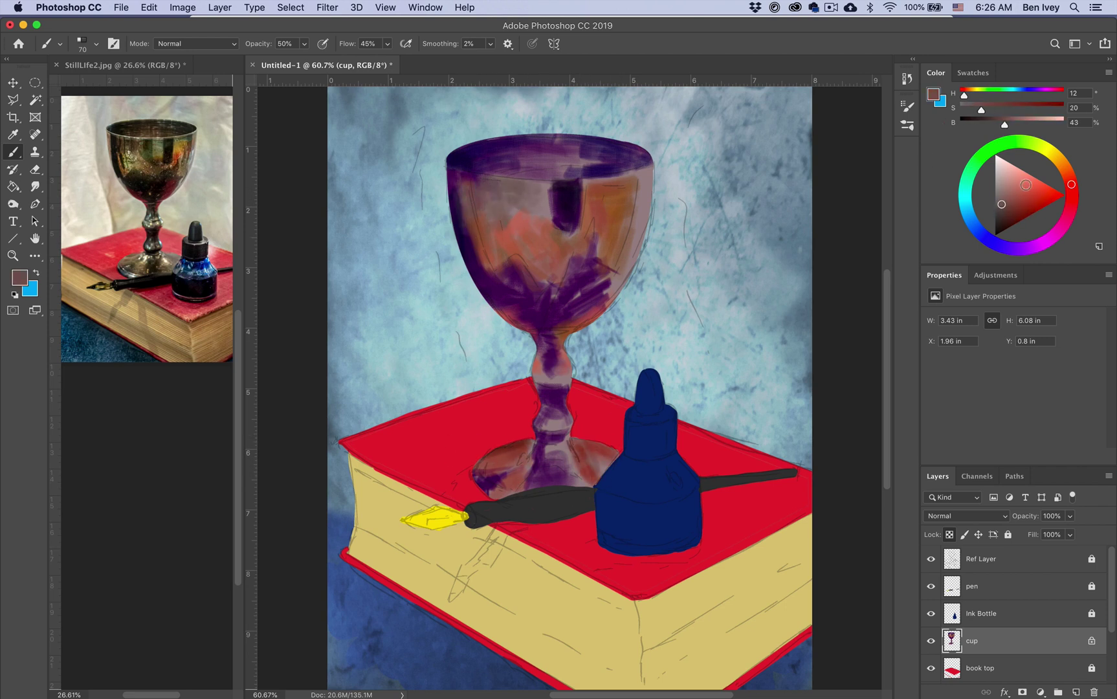
left_click(980, 233)
left_click_drag(976, 195, 984, 230)
left_click(971, 219)
left_click(1021, 202)
left_click_drag(586, 185, 636, 184)
mouse_move(527, 188)
left_mouse_down()
mouse_move(520, 226)
mouse_move(488, 223)
mouse_move(472, 272)
left_mouse_up()
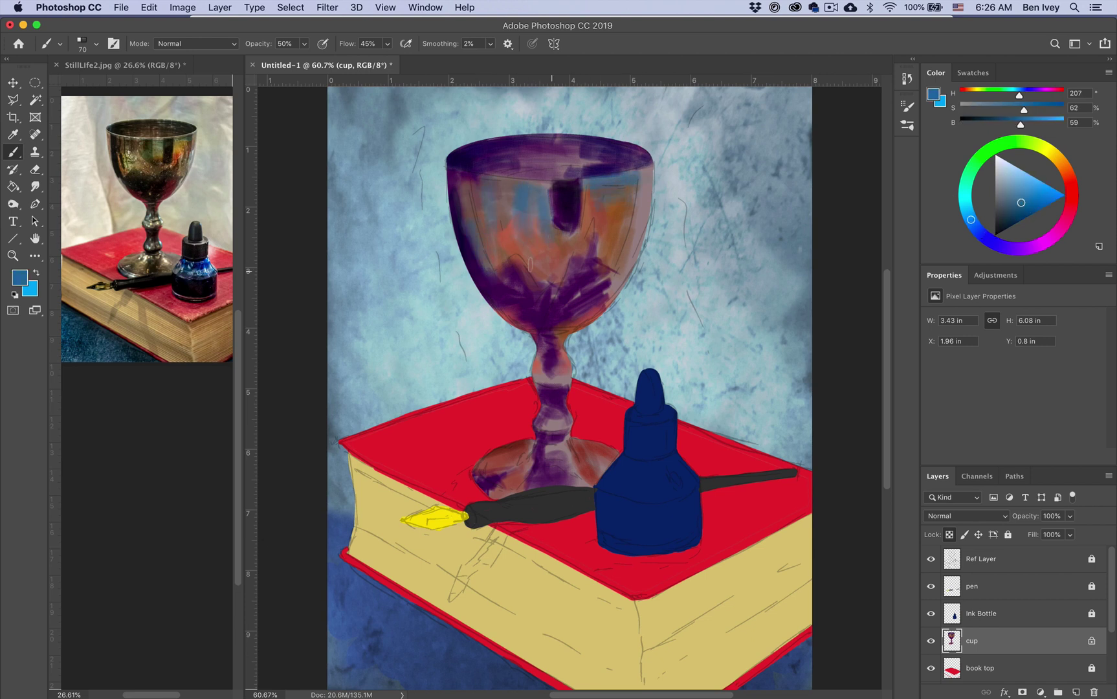
- Deepen the shadows on the lower bowl, its left and right sides, and the stem with near-black (H 207, S 100, B 4)
left_click(997, 233)
mouse_move(516, 314)
left_mouse_down()
mouse_move(550, 287)
mouse_move(583, 303)
left_mouse_up()
mouse_move(482, 268)
left_mouse_down()
mouse_move(484, 224)
mouse_move(489, 257)
left_mouse_up()
mouse_move(555, 388)
left_mouse_down()
mouse_move(545, 433)
mouse_move(550, 401)
mouse_move(563, 421)
left_mouse_up()
mouse_move(590, 252)
left_mouse_down()
mouse_move(565, 284)
mouse_move(625, 285)
left_mouse_up()
left_click_drag(518, 288, 547, 346)
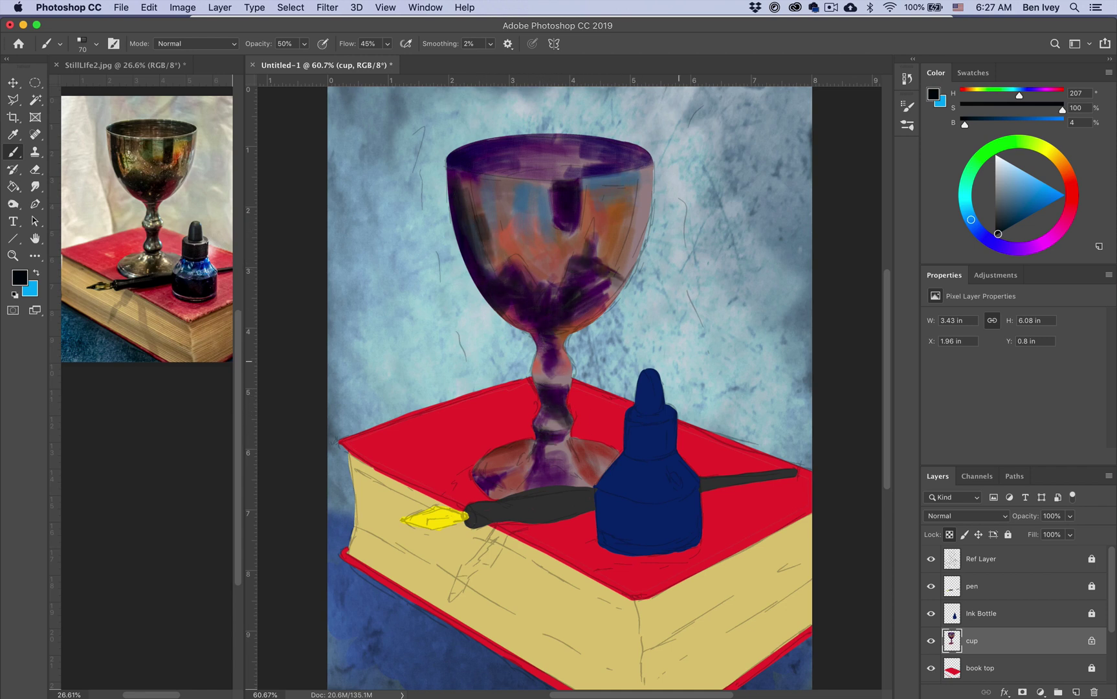
- Shade the left side of the goblet's base with very dark blue (H 207, S 100, B 17)
left_click(1016, 223)
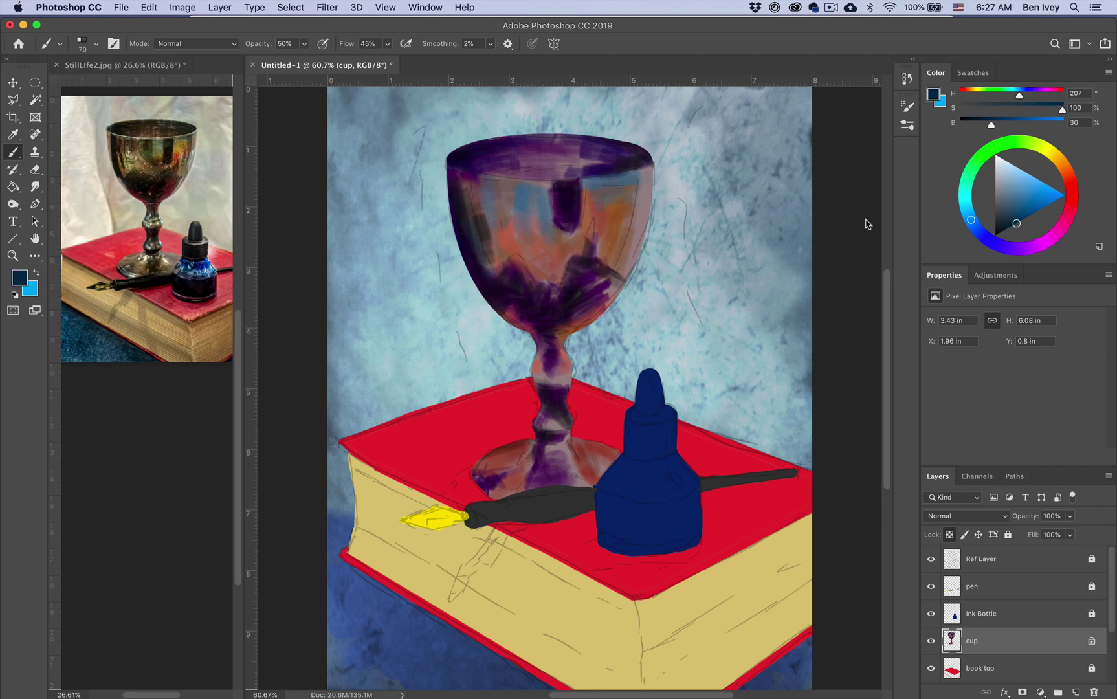
left_click(1008, 228)
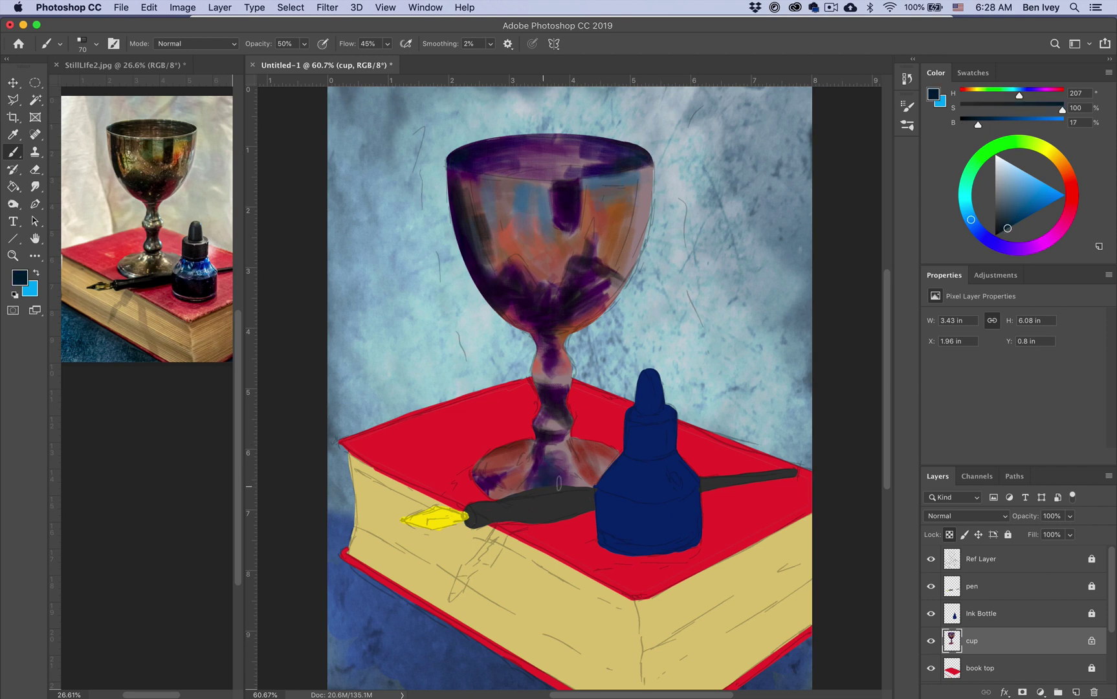
mouse_move(475, 460)
left_mouse_down()
mouse_move(477, 480)
mouse_move(513, 496)
left_mouse_up()
- Reduce the brush to 45 px at 100% opacity and paint yellow highlights (H 56, S 46, B 100) on the bowl's upper right and left
left_click(995, 155)
key("bracketleft")
key("bracketleft")
key("bracketleft")
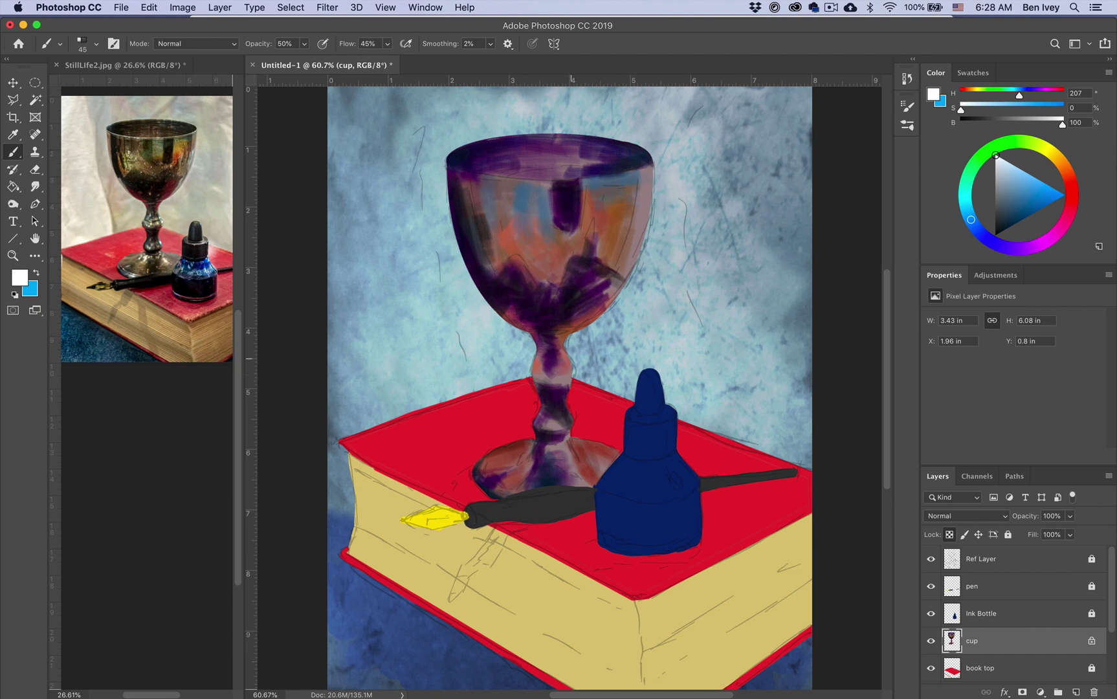
left_click(1048, 151)
left_click(1028, 173)
left_click_drag(618, 190, 611, 227)
mouse_move(607, 191)
left_mouse_down()
mouse_move(603, 245)
mouse_move(632, 216)
mouse_move(604, 213)
mouse_move(604, 230)
left_mouse_up()
key("0")
left_click_drag(620, 189, 631, 233)
left_click_drag(499, 217, 504, 251)
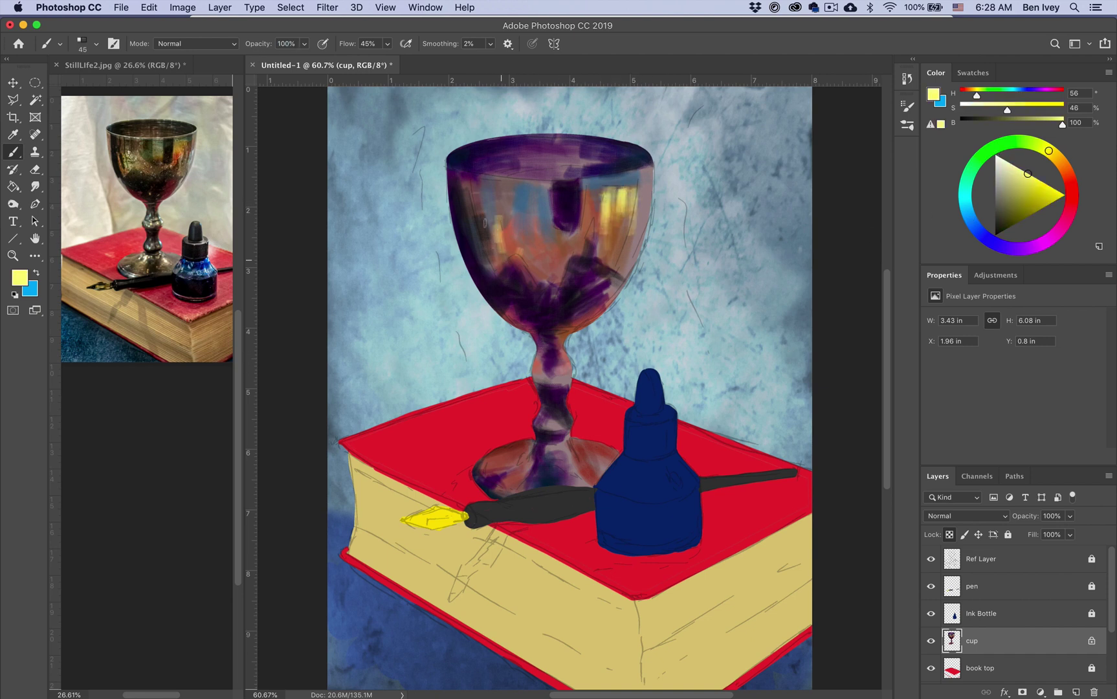
left_click_drag(479, 194, 489, 249)
- Add yellow highlights to the knob of the stem and to both sides of the goblet's base
left_click_drag(539, 378, 558, 370)
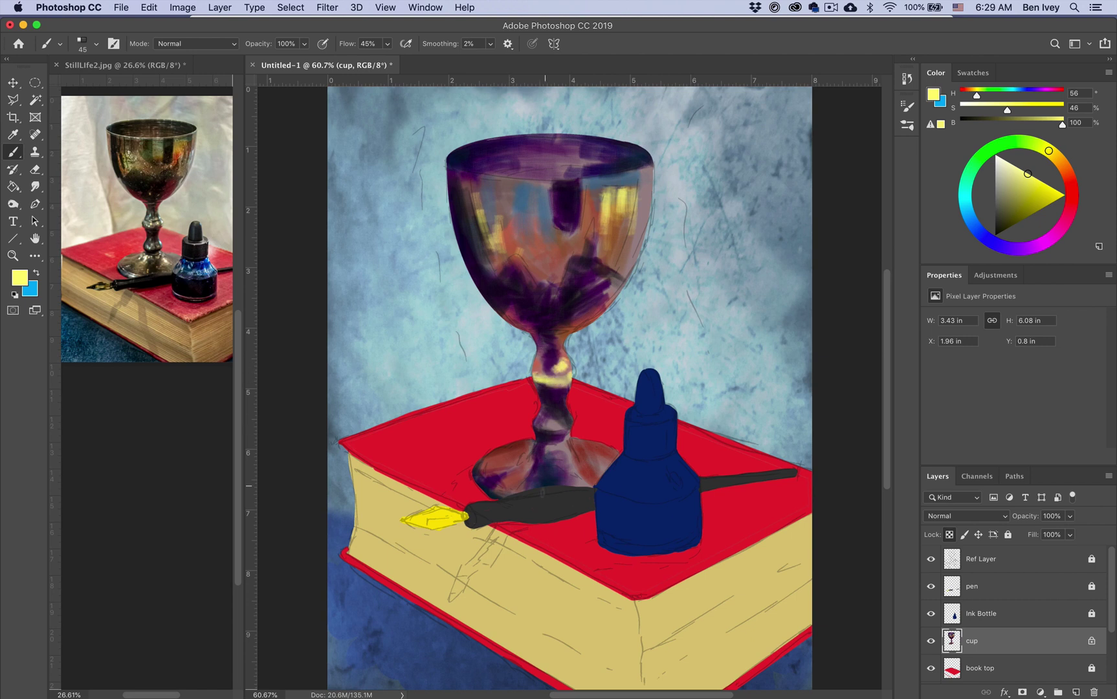
left_click_drag(550, 451, 530, 479)
left_click_drag(549, 446, 584, 469)
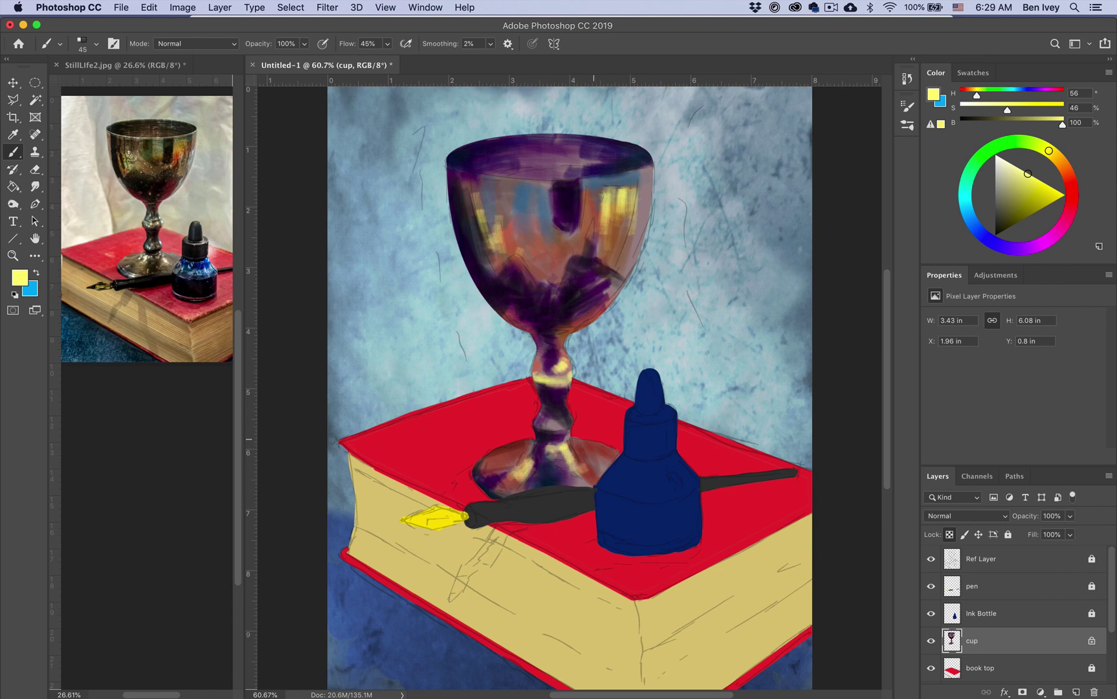
- Paint paler yellow highlights (H 56, S 30, B 100) along the bowl's right edge and over its left reflection
left_click(1016, 167)
mouse_move(640, 215)
left_mouse_down()
mouse_move(647, 178)
mouse_move(635, 262)
mouse_move(618, 294)
left_mouse_up()
left_click_drag(642, 242, 648, 213)
left_click_drag(500, 220, 506, 265)
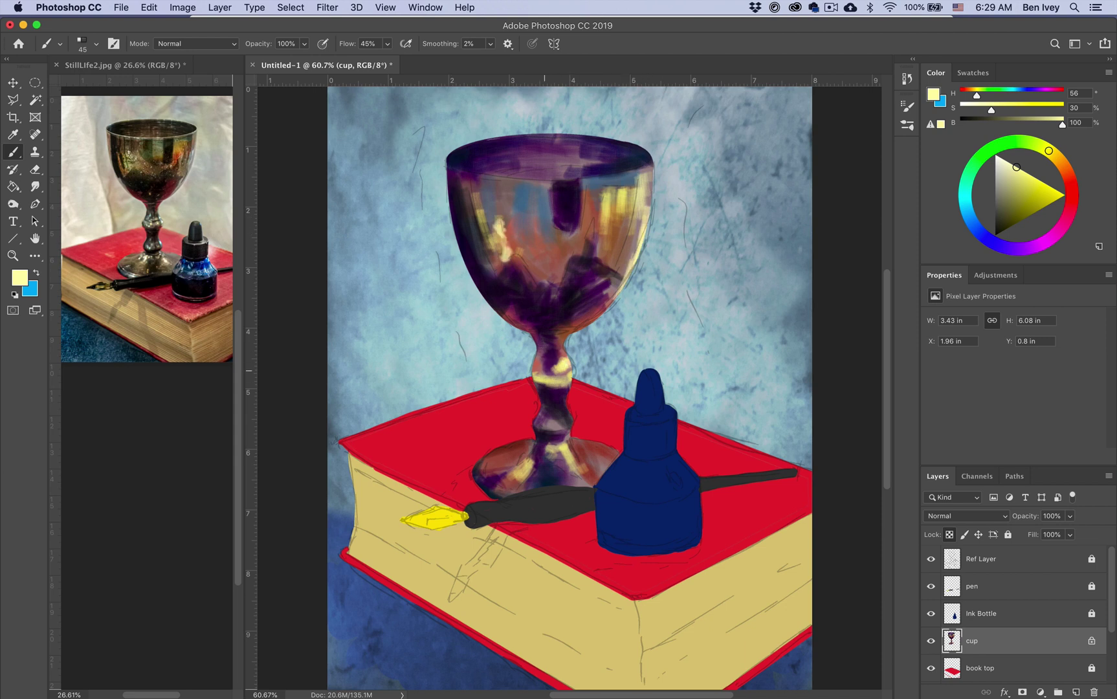
- Refine the bowl's dark left side with sampled purple and the left of the base with gold (H 48, S 45, B 89), using a smaller brush
left_click(493, 279, "alt")
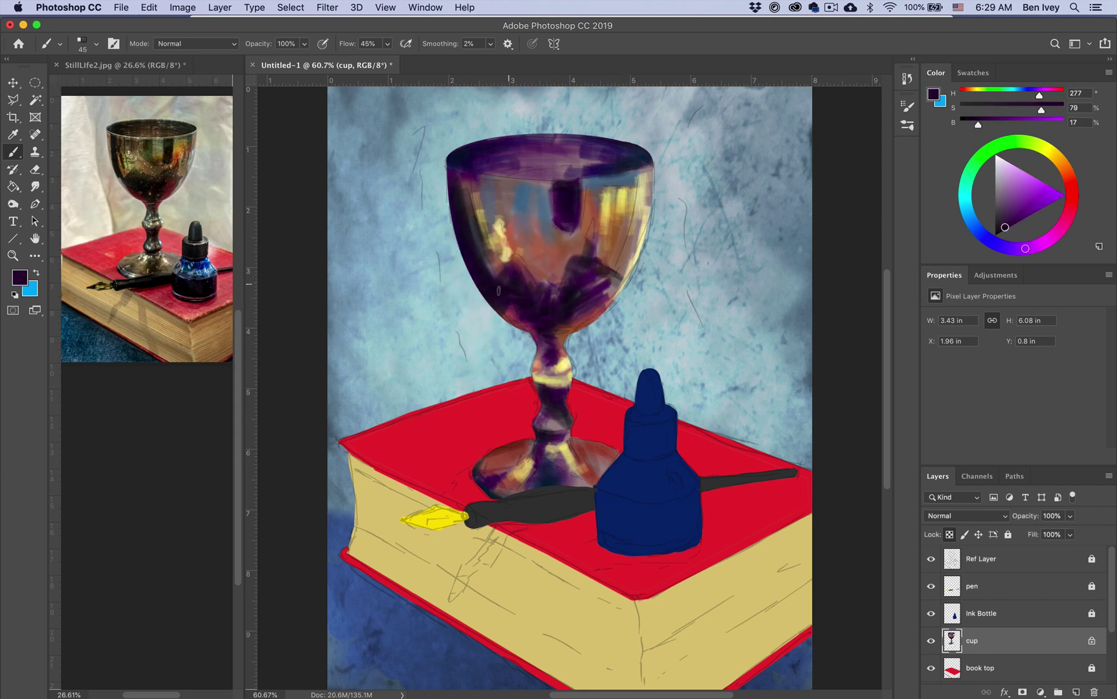
left_click(524, 470, "alt")
key("bracketleft")
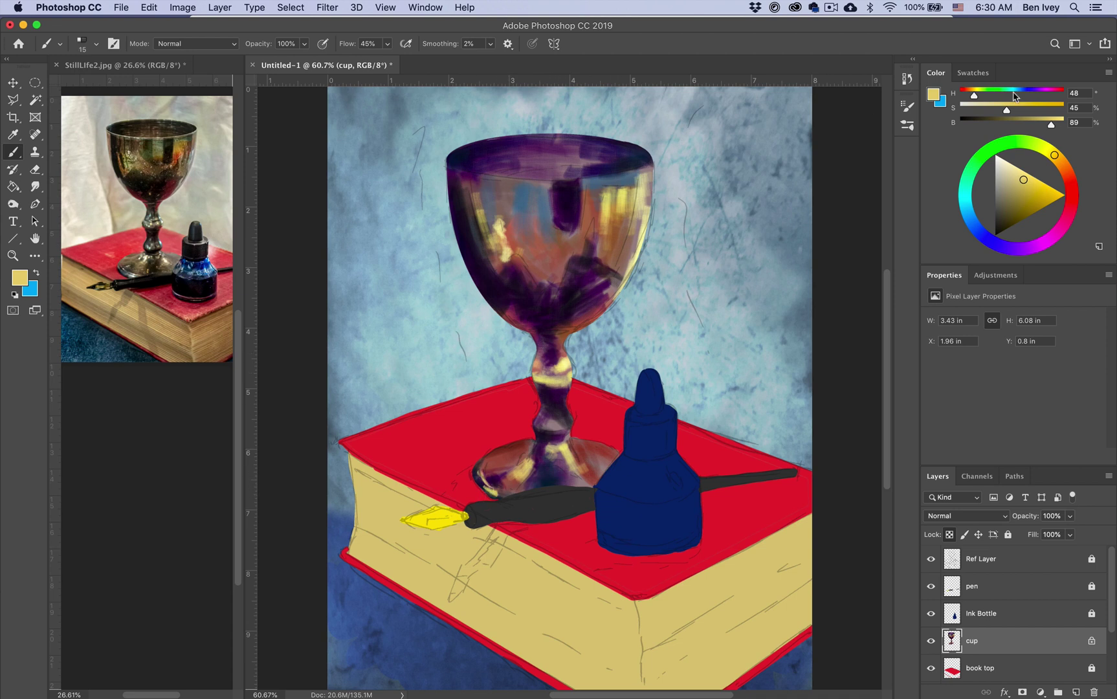
- Paint sampled blue (H 210, S 45, B 56) beside the bowl's dark central reflection and salmon (H 17, S 49, B 85) across its upper left
left_click(525, 211, "alt")
left_click_drag(551, 194, 554, 213)
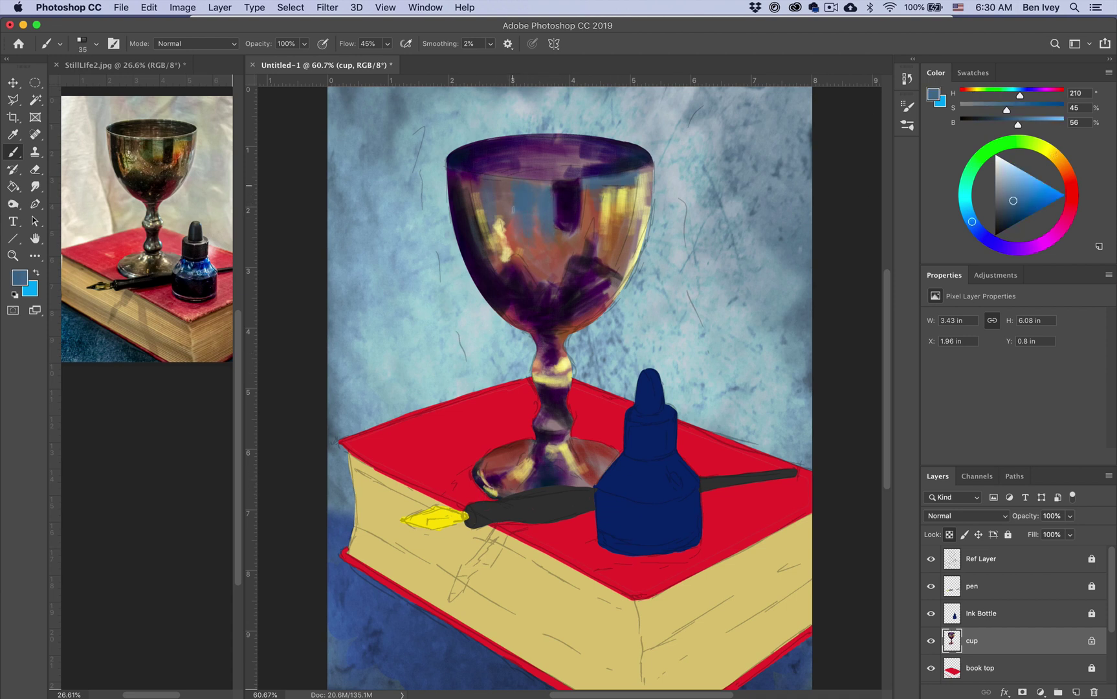
left_click(1069, 179)
mouse_move(496, 188)
left_mouse_down()
mouse_move(501, 222)
mouse_move(469, 189)
left_mouse_up()
left_click(1024, 184)
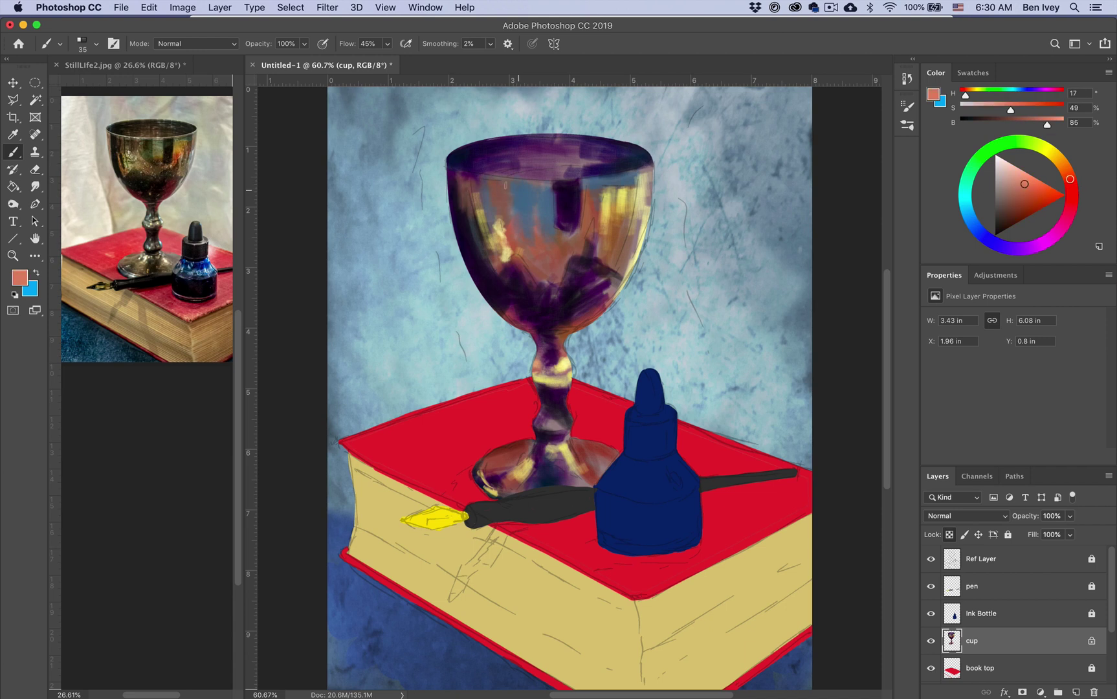
- Paint bright orange (H 17, S 65, B 95) just below the bowl and cyan accents (H 186) on the left side of the stem
left_click(562, 341, "alt")
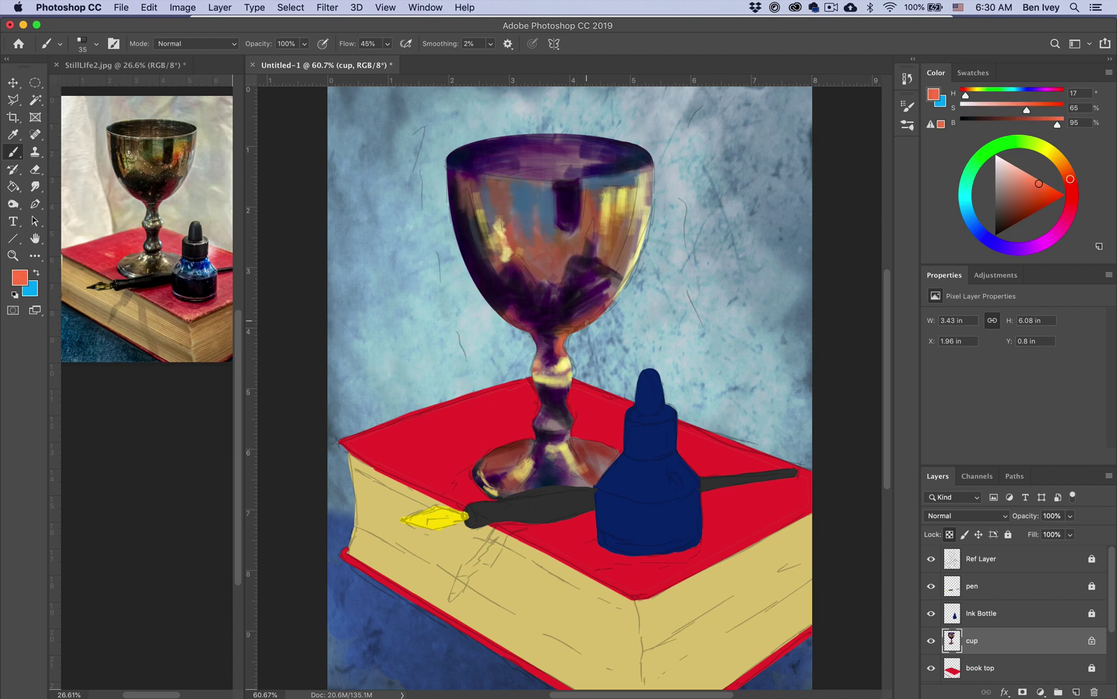
left_click_drag(966, 193, 964, 200)
left_click_drag(541, 365, 544, 342)
left_click_drag(540, 428, 547, 407)
- Add light cyan highlights (H 186, S 32, B 100) to the base, the bowl's left and upper reflections, and the stem
left_click(1017, 167)
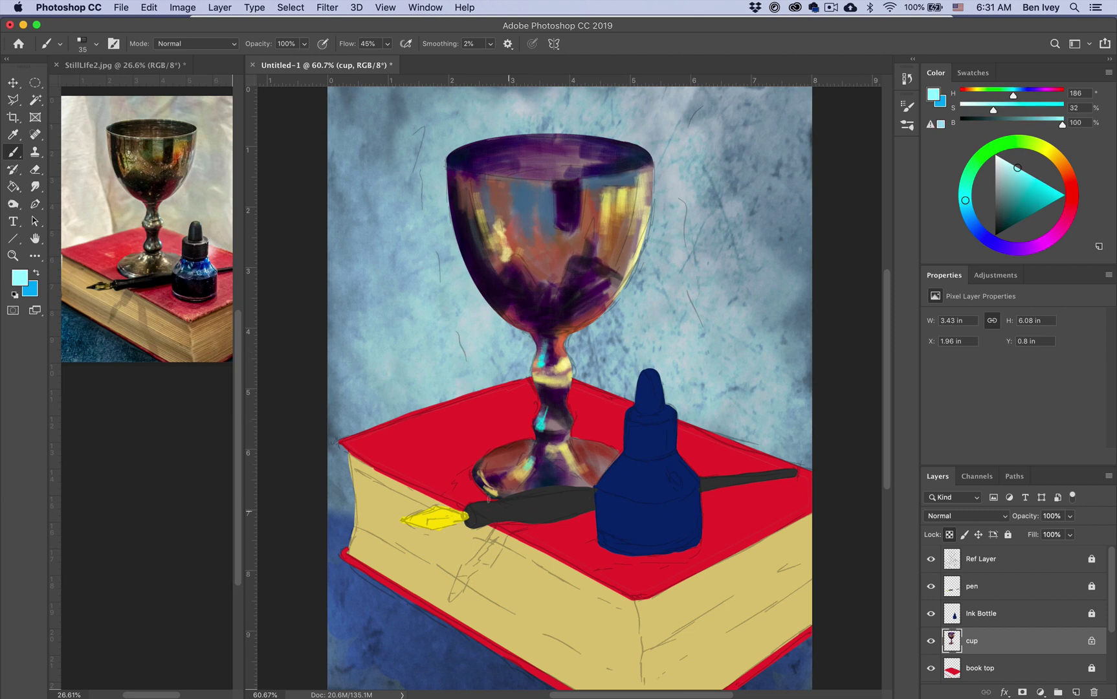
left_click_drag(488, 490, 499, 496)
left_click_drag(523, 477, 532, 459)
left_click_drag(543, 192, 525, 189)
left_click_drag(499, 240, 497, 253)
left_click_drag(539, 378, 544, 391)
- Paint near-white highlights (H 186, S 5, B 100) on the stem's knobs and along the upper edge of the base
left_click(999, 157)
left_click(565, 369)
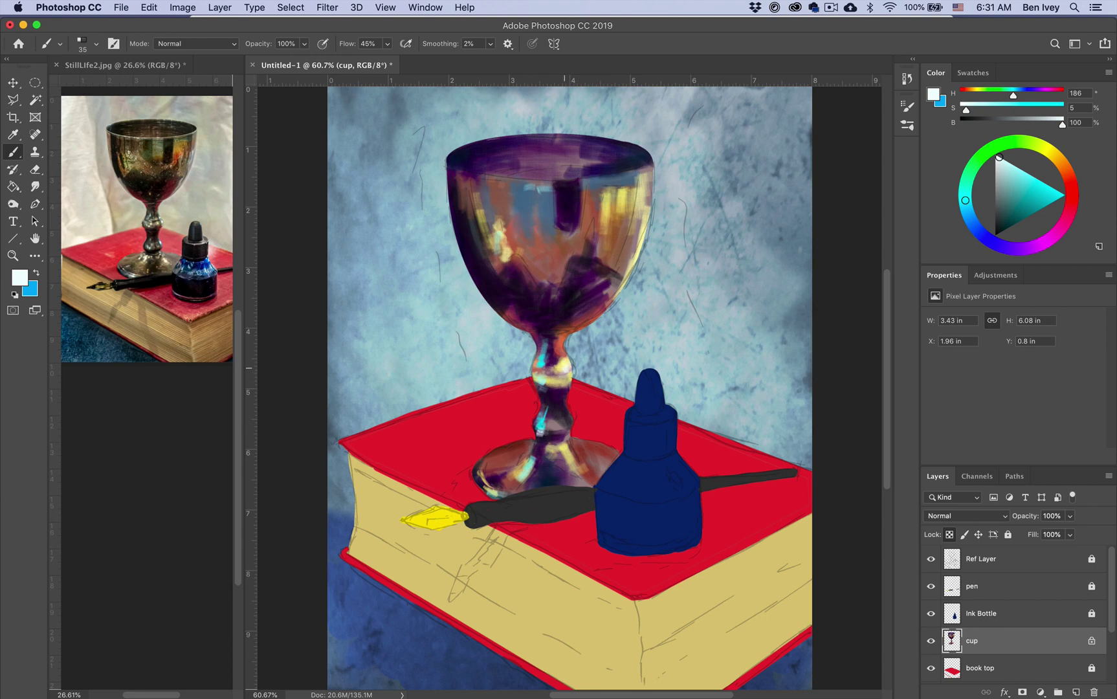
left_click_drag(545, 422, 541, 421)
mouse_move(566, 412)
left_mouse_down()
mouse_move(582, 457)
mouse_move(614, 446)
left_mouse_up()
left_click_drag(513, 454, 482, 455)
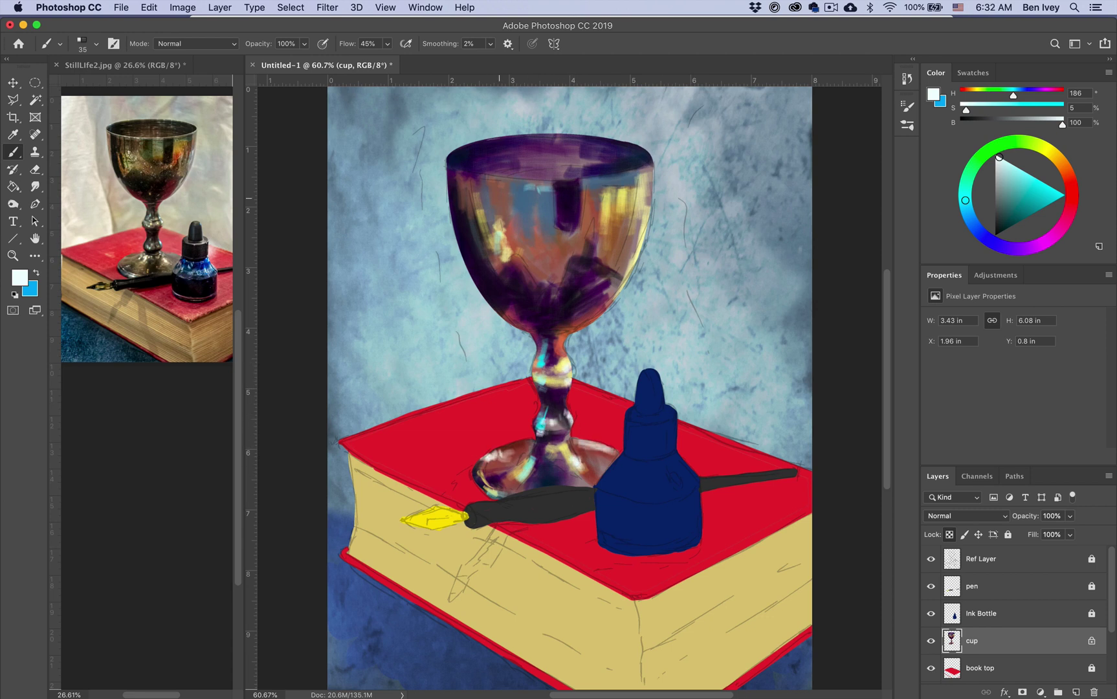
- Paint magenta (H 323, S 68, B 70) inside the rim and muted pink (H 323, S 22, B 70) on the bowl's right side
left_click(479, 226, "alt")
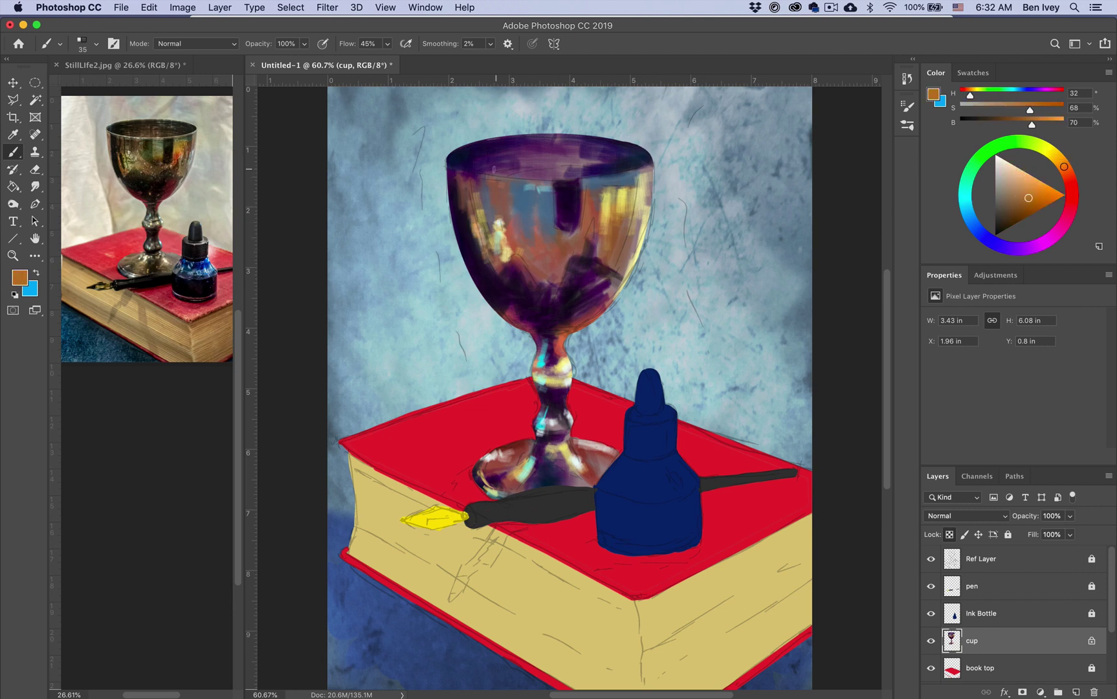
left_click(519, 159, "alt")
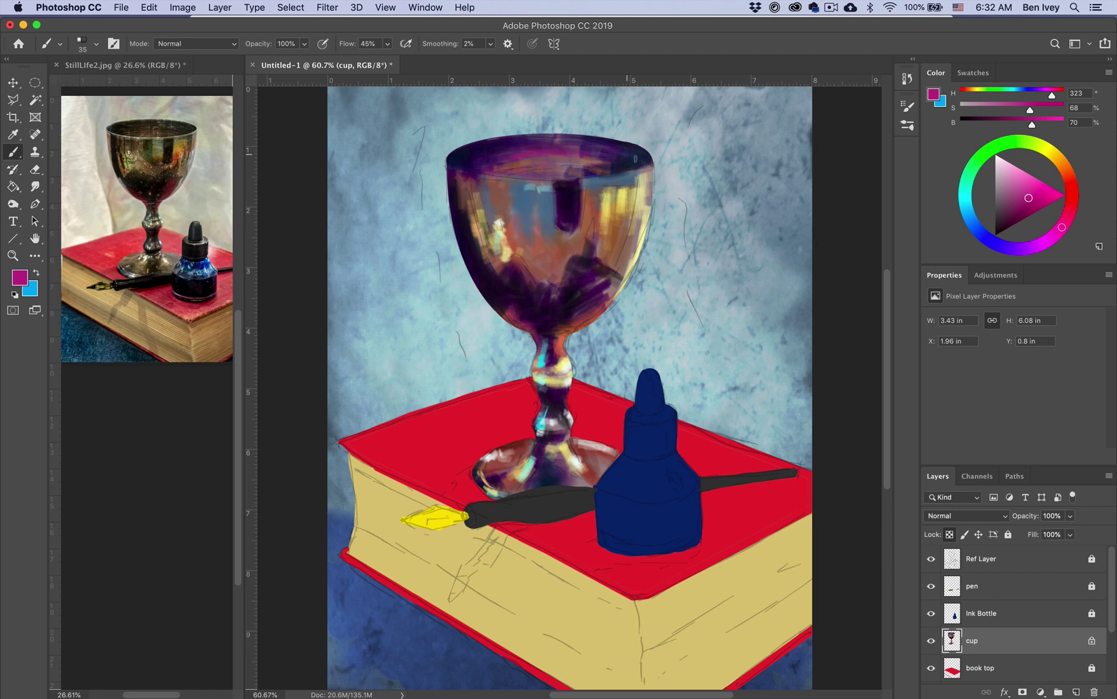
left_click(1002, 197)
left_click(1005, 185)
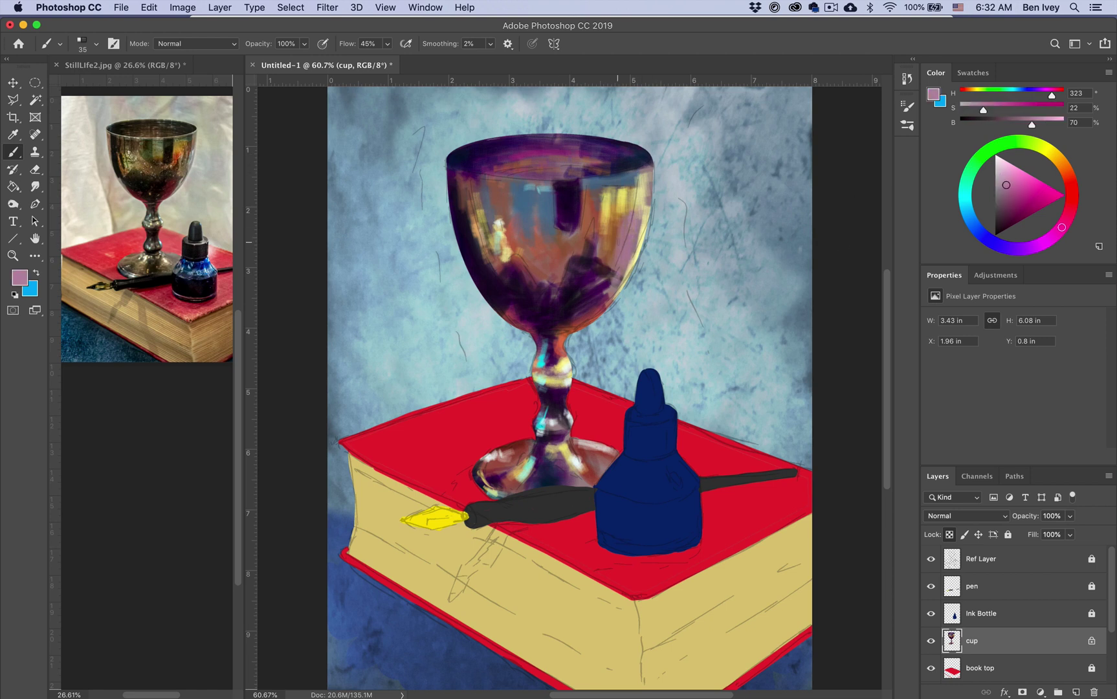
- Paint deep magenta reflections (H 328) over the lower part of the bowl, mainly on its right side
left_click(1023, 249)
left_click(1018, 210)
left_click(592, 404, "alt")
mouse_move(602, 281)
left_mouse_down()
mouse_move(578, 298)
mouse_move(582, 322)
left_mouse_up()
left_click(1032, 204)
left_click(1065, 224)
left_click(1021, 209)
mouse_move(610, 282)
left_mouse_down()
mouse_move(578, 324)
mouse_move(494, 300)
left_mouse_up()
left_click(589, 315, "alt")
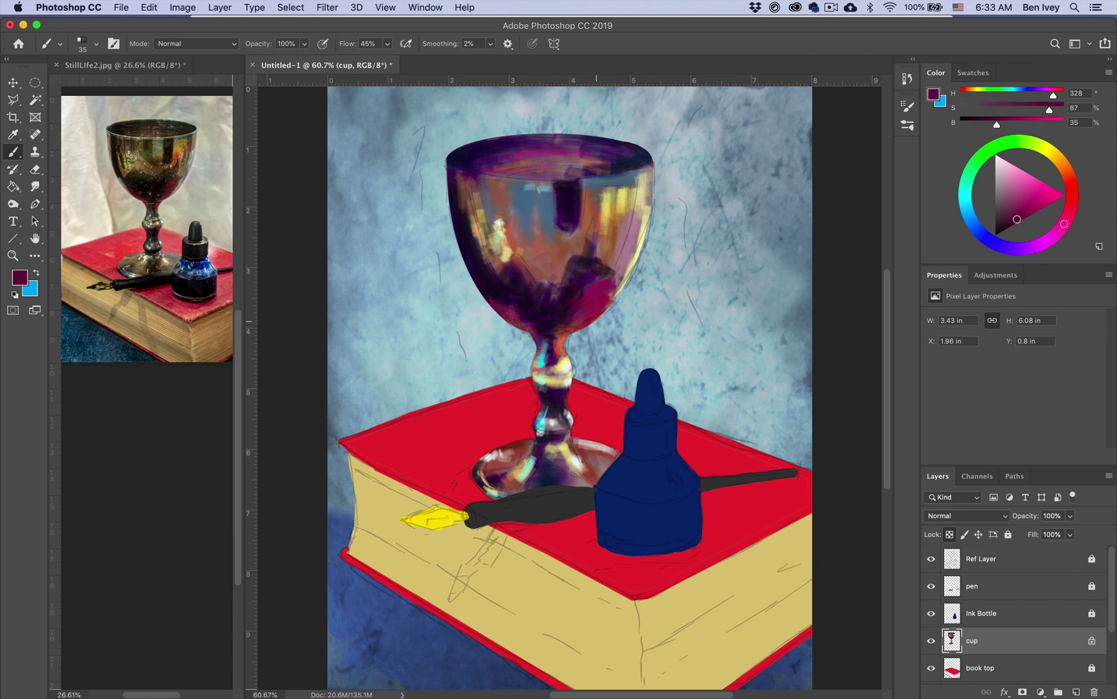
- Blend sampled dark purple (H 280, S 83, B 20) into the shadows of the stem and the bowl's lower left
left_click(549, 389, "alt")
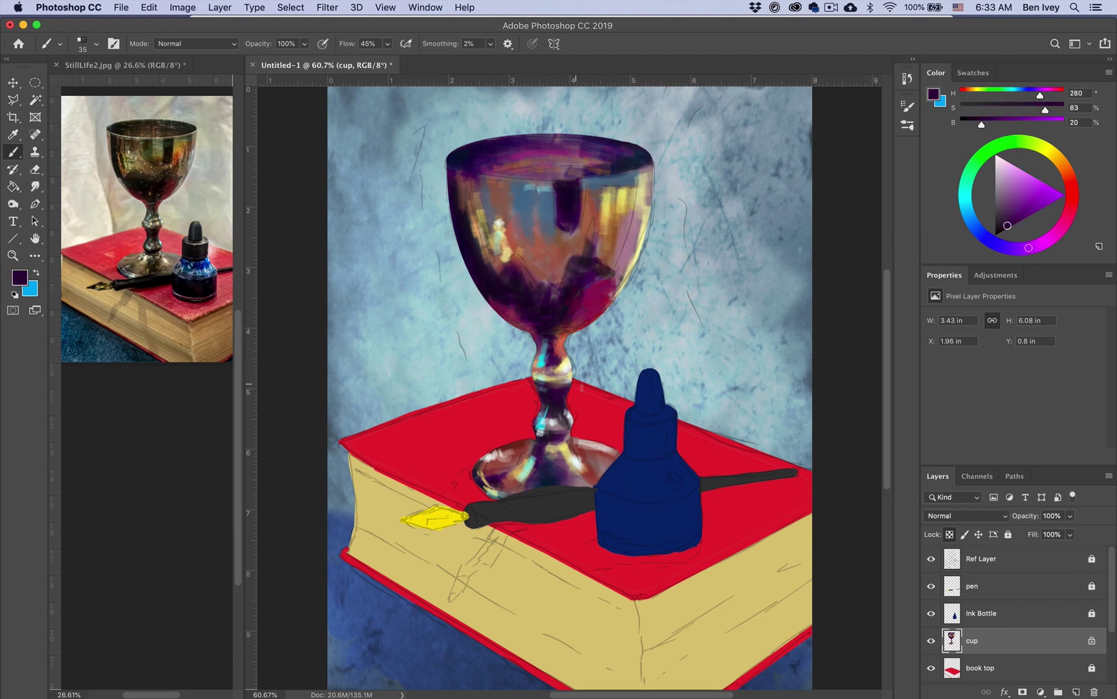
left_click(511, 290, "alt")
left_click(502, 310, "alt")
left_click_drag(472, 272, 506, 305)
- Blend sampled gray (H 247, S 7, B 48) into the bowl's left reflections and magenta beside the dark central reflection
left_click(495, 227, "alt")
left_click_drag(496, 236, 476, 192)
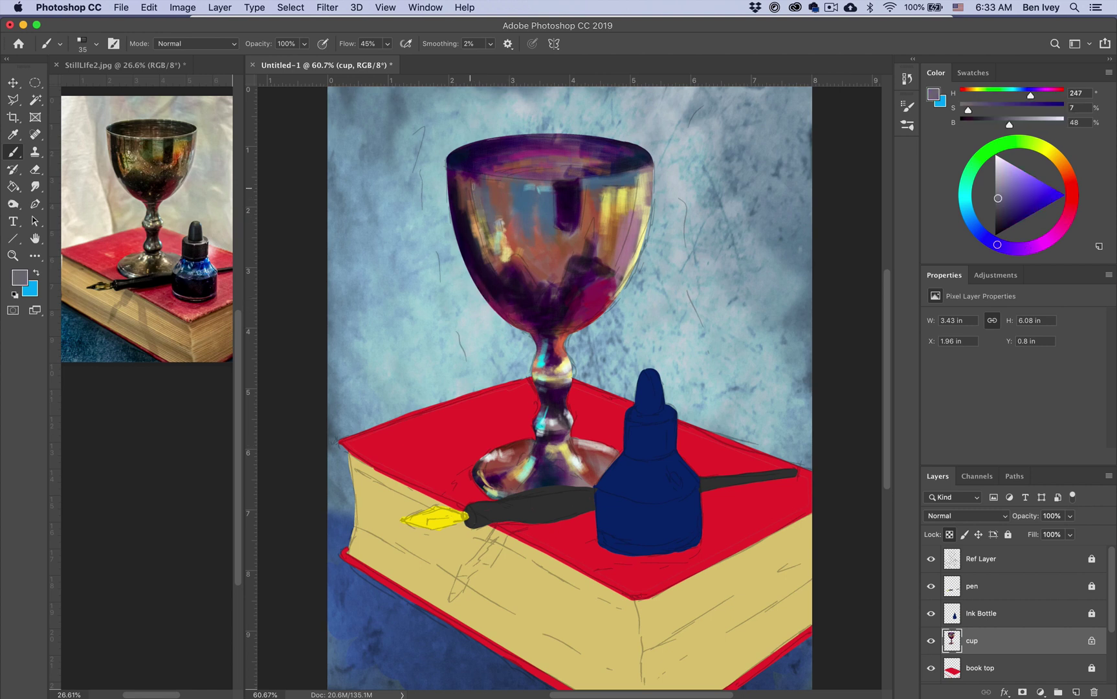
left_click(593, 266, "alt")
left_click(599, 284, "alt")
left_click_drag(585, 252, 590, 215)
- Switch to a fine brush with 51% smoothing and paint a pale blue highlight (H 223, S 13, B 100) along the rim's front edge
left_click(995, 155)
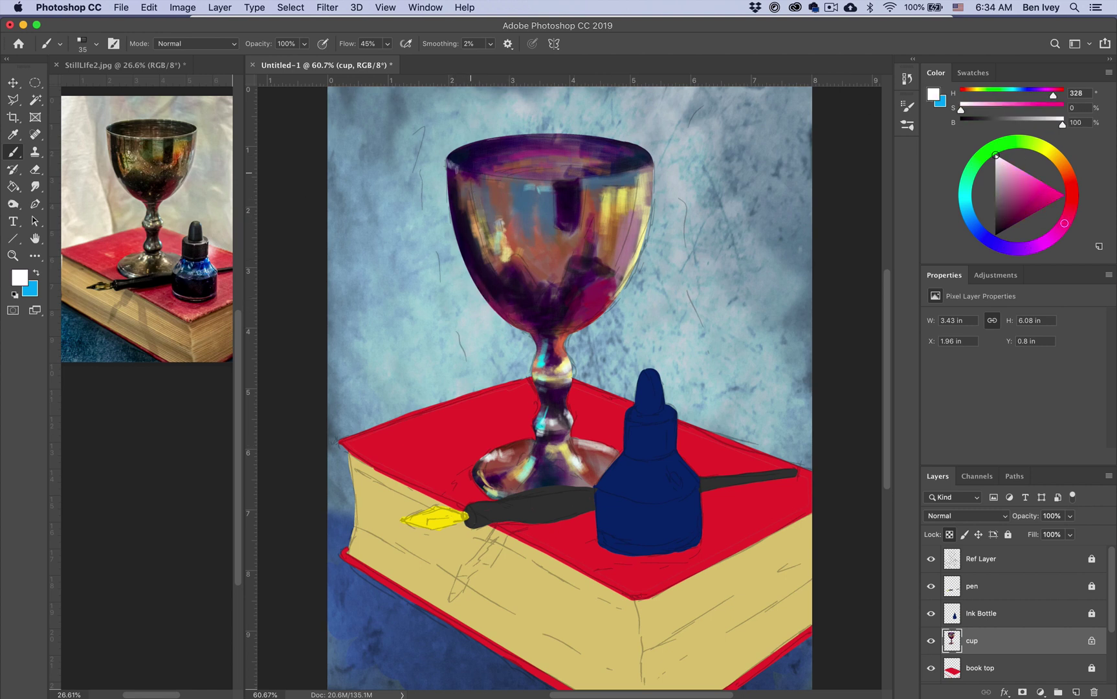
key("alt+5")
key("alt+1")
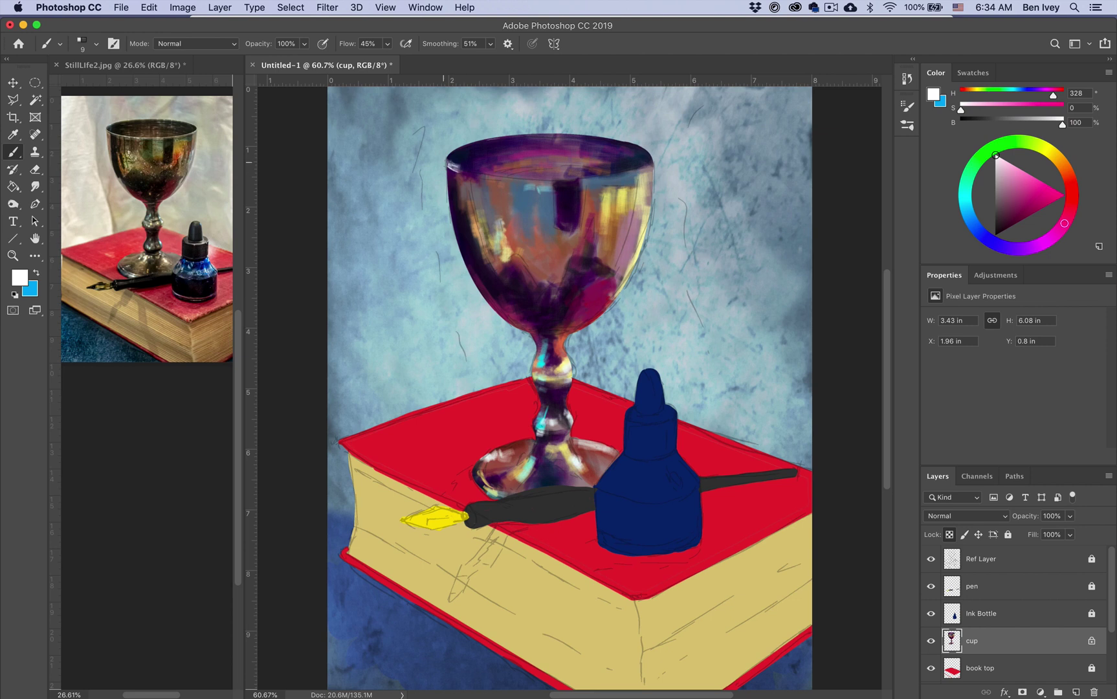
left_click(453, 166, "alt")
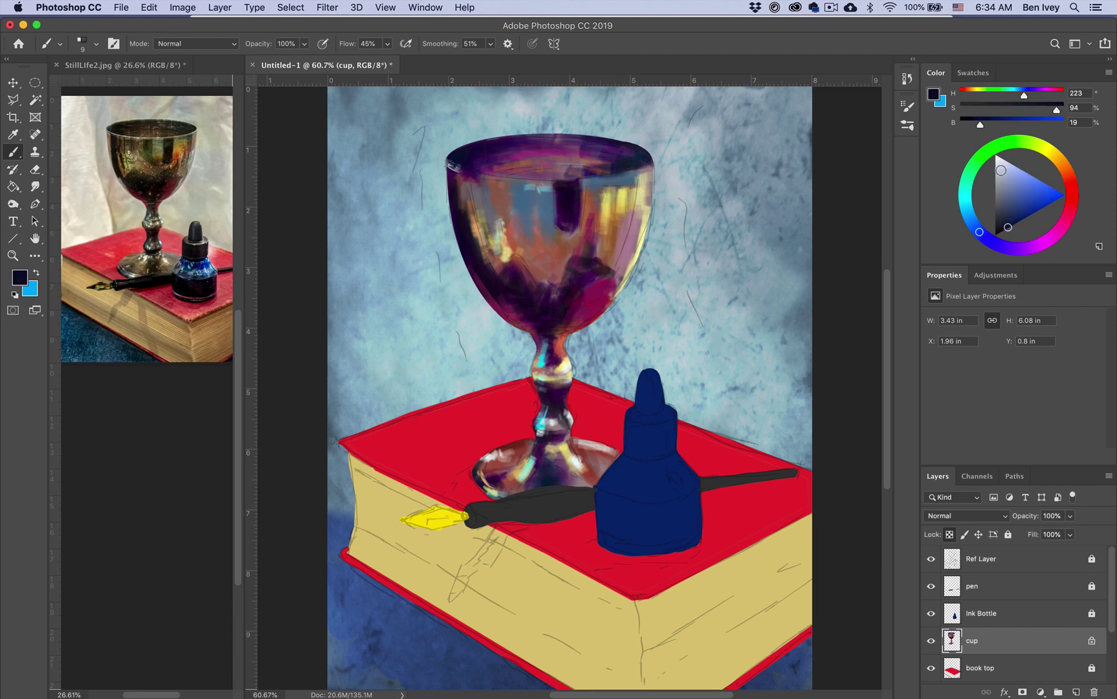
left_click(445, 163, "alt")
mouse_move(452, 166)
left_mouse_down()
mouse_move(531, 182)
mouse_move(648, 167)
mouse_move(639, 169)
left_mouse_up()
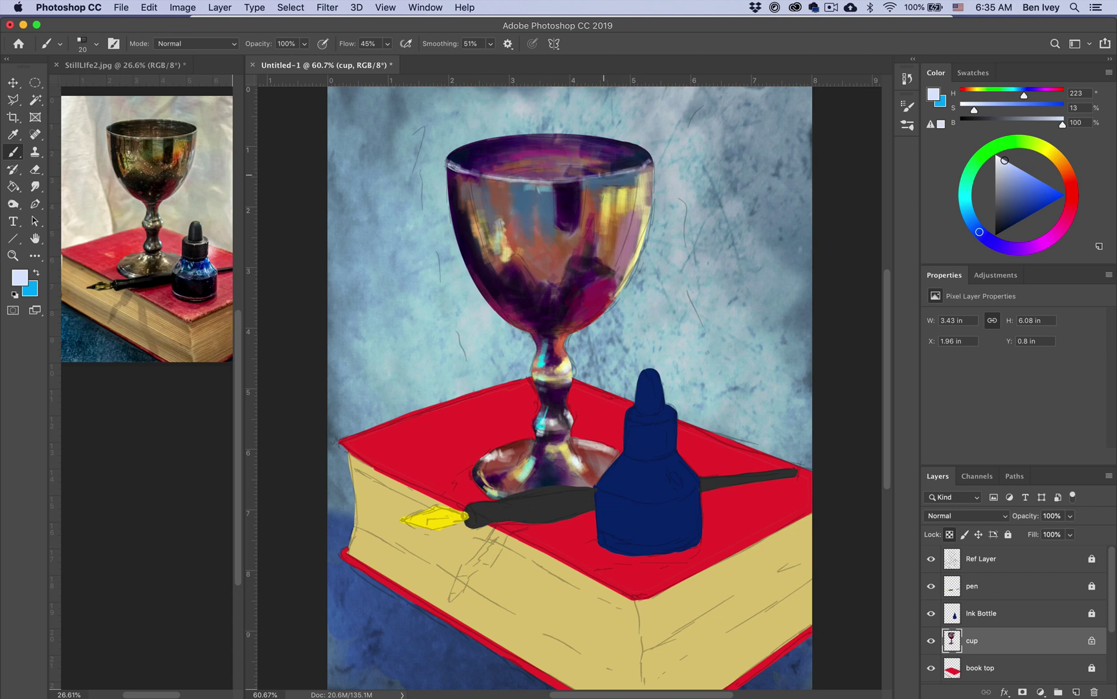
left_click_drag(603, 175, 613, 176)
- Darken the inside of the rim with sampled dark blue and purple at 0% smoothing, toggling the Ref Layer off and on
left_click(628, 171, "alt")
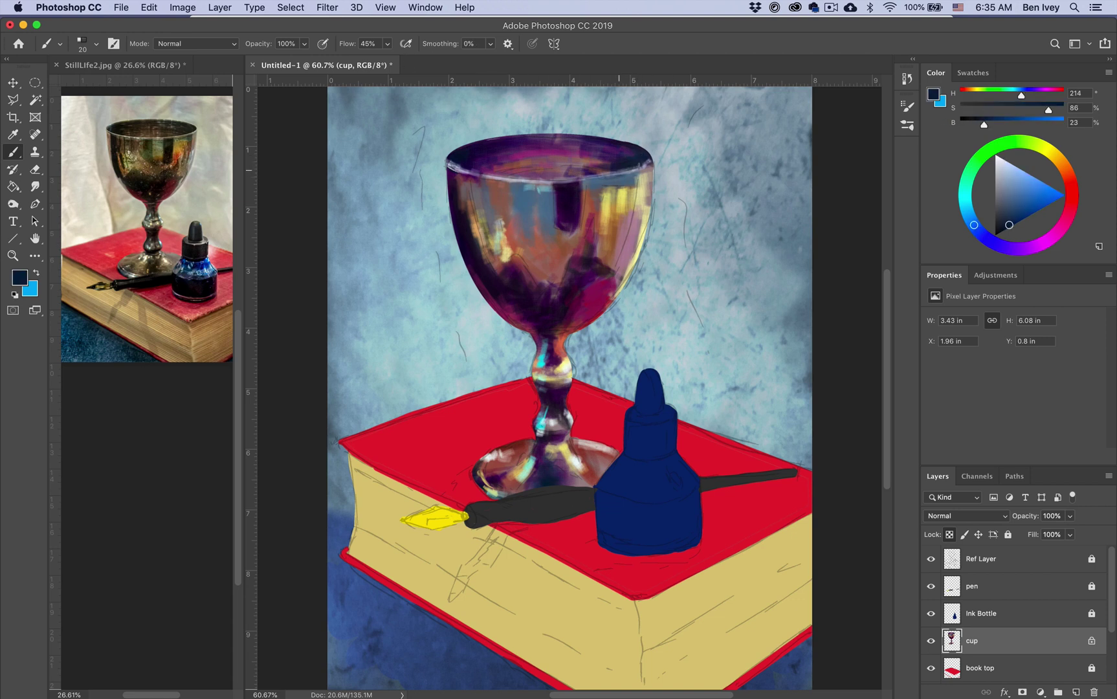
left_click(618, 170, "alt")
left_click(471, 160, "alt")
left_click(414, 499, "alt")
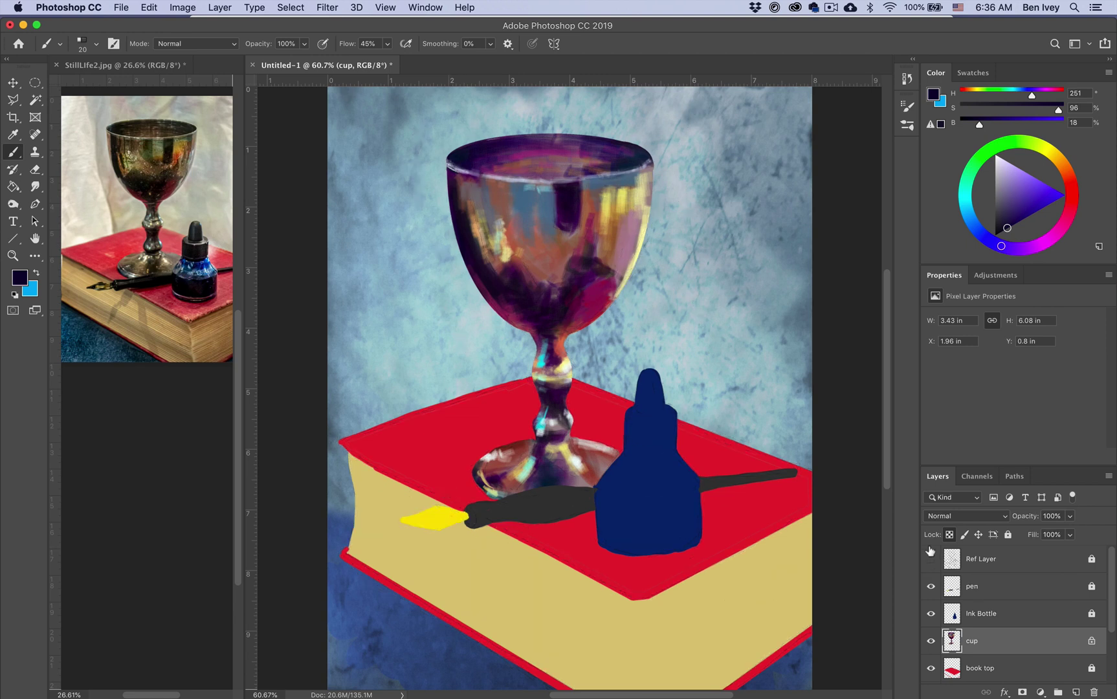
left_click(556, 461, "alt")
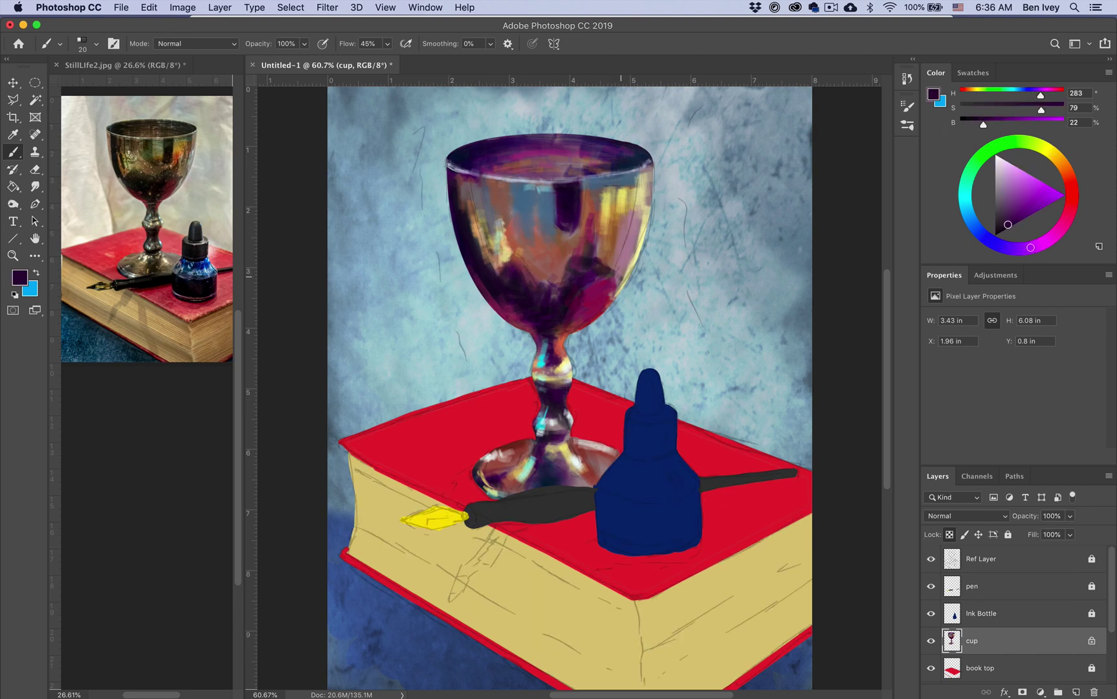
- Try to break up the yellow highlight on the bowl's upper right with dark purple strokes (H 307, S 45, B 22)
left_click(595, 266, "alt")
left_click_drag(631, 188, 629, 211)
left_click_drag(631, 197, 625, 266)
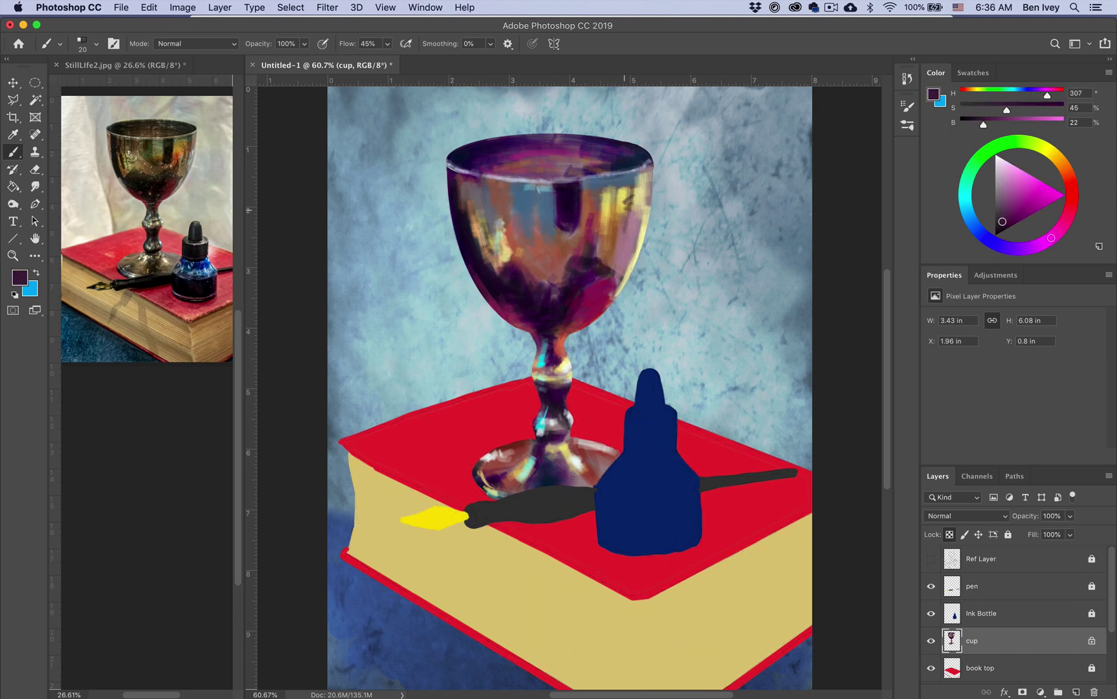
key("super+z")
- Enlarge the brush to 50 px and paint neutral gray (H 210, S 0, B 75) on the bowl's upper left and the stem's knob
left_click(617, 183, "alt")
left_click(995, 174)
key("bracketright")
key("bracketright")
key("bracketright")
mouse_move(494, 213)
left_mouse_down()
mouse_move(495, 228)
mouse_move(502, 212)
mouse_move(486, 206)
left_mouse_up()
left_click_drag(567, 379, 556, 380)
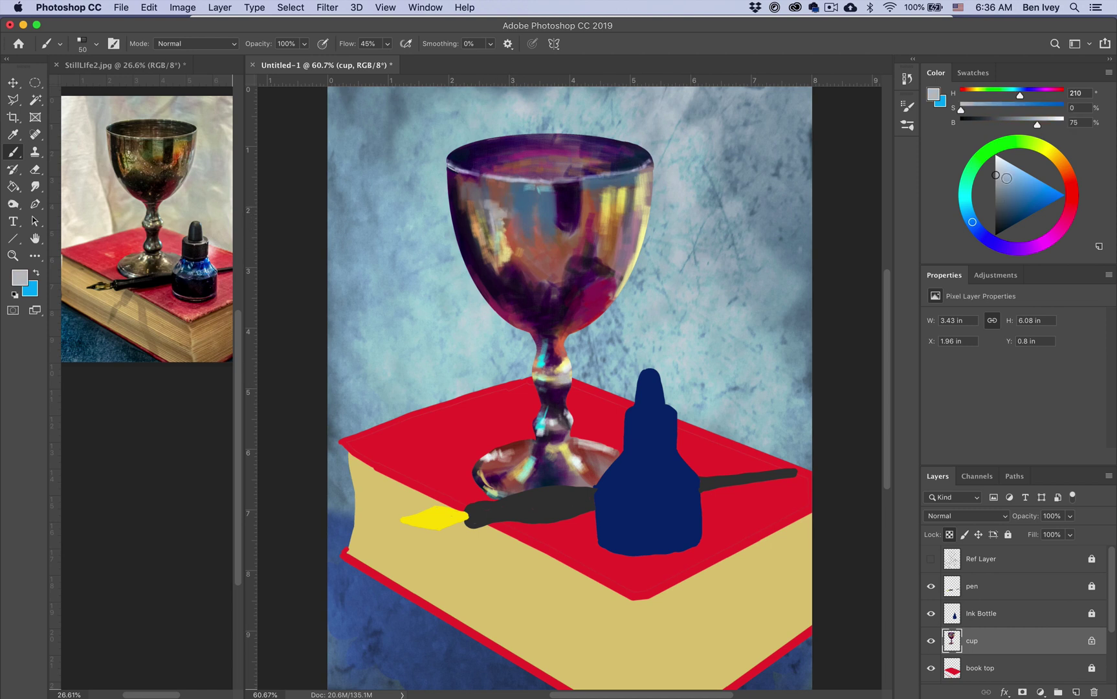
- Paint pure white highlights on the right side of the base and across the stem's knob
left_click(996, 155)
left_click_drag(576, 463, 589, 473)
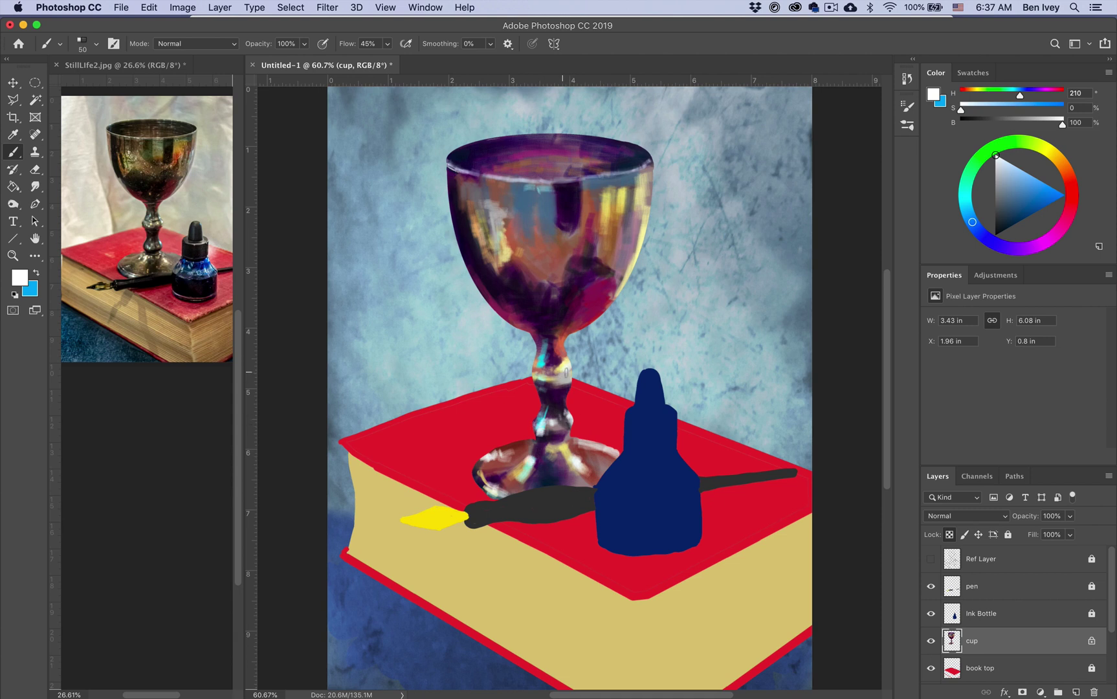
left_click_drag(566, 372, 543, 374)
- Refine the stem's highlights and shadows with a 25 px brush, using light cyan and dark purple tones sampled from the goblet
key("bracketleft")
key("bracketleft")
key("bracketleft")
left_click(548, 353, "alt")
left_click(562, 383, "alt")
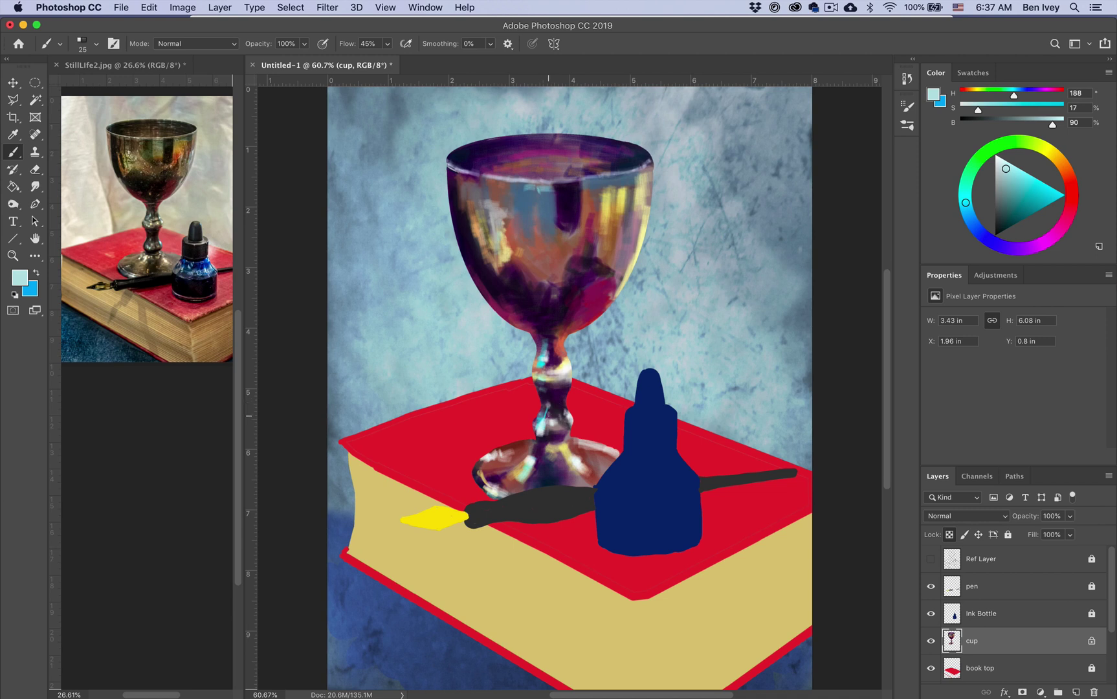
left_click(556, 433, "alt")
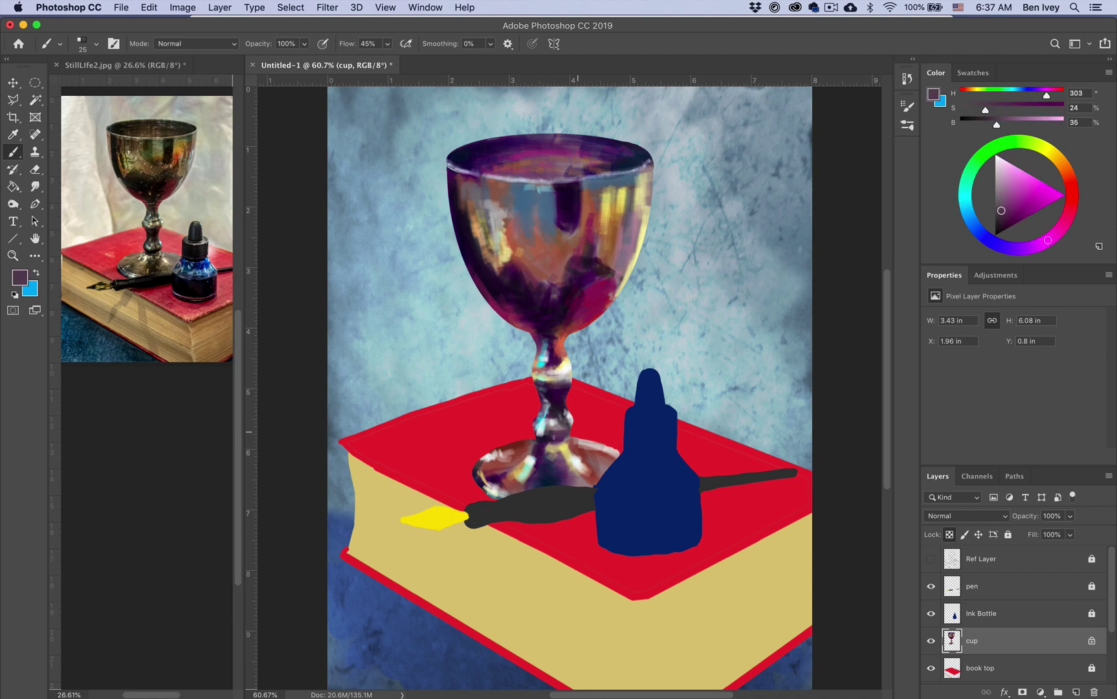
left_click(565, 391, "alt")
mouse_move(547, 367)
left_mouse_down()
mouse_move(570, 376)
mouse_move(561, 374)
left_mouse_up()
- Blend the lower bowl and the dark central reflection with reddish brown (H 19, S 38, B 60) and purple tones sampled from the goblet
left_click(550, 244, "alt")
left_click_drag(522, 275, 508, 310)
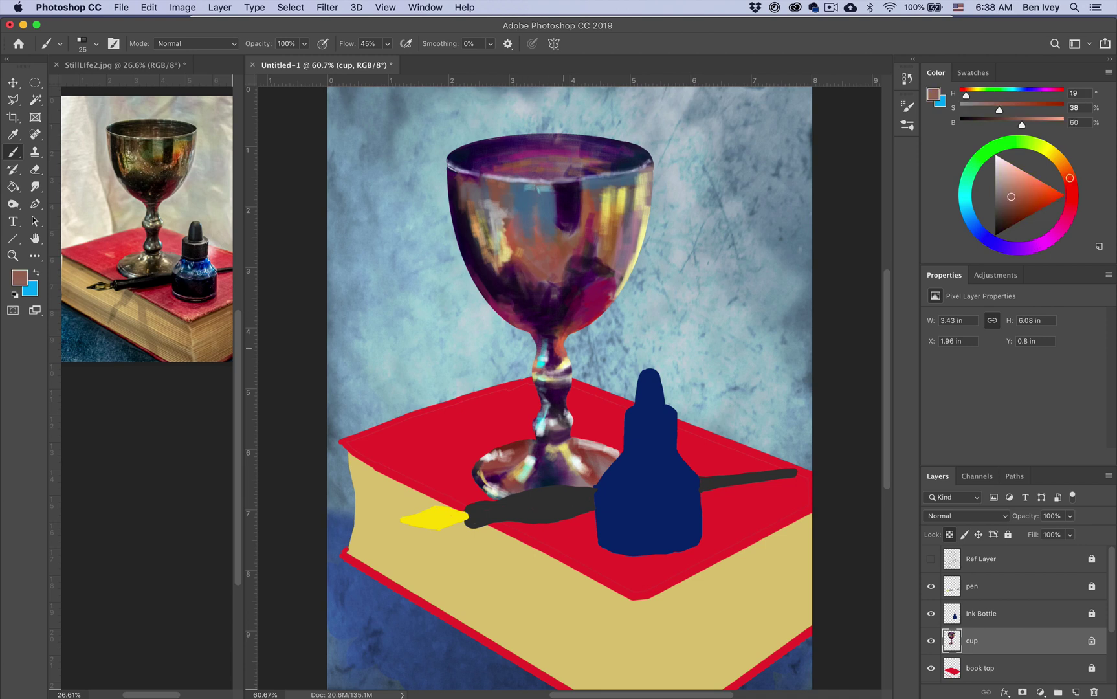
left_click(569, 278, "alt")
left_click(578, 275, "alt")
left_click_drag(585, 281, 595, 297)
left_click(563, 245, "alt")
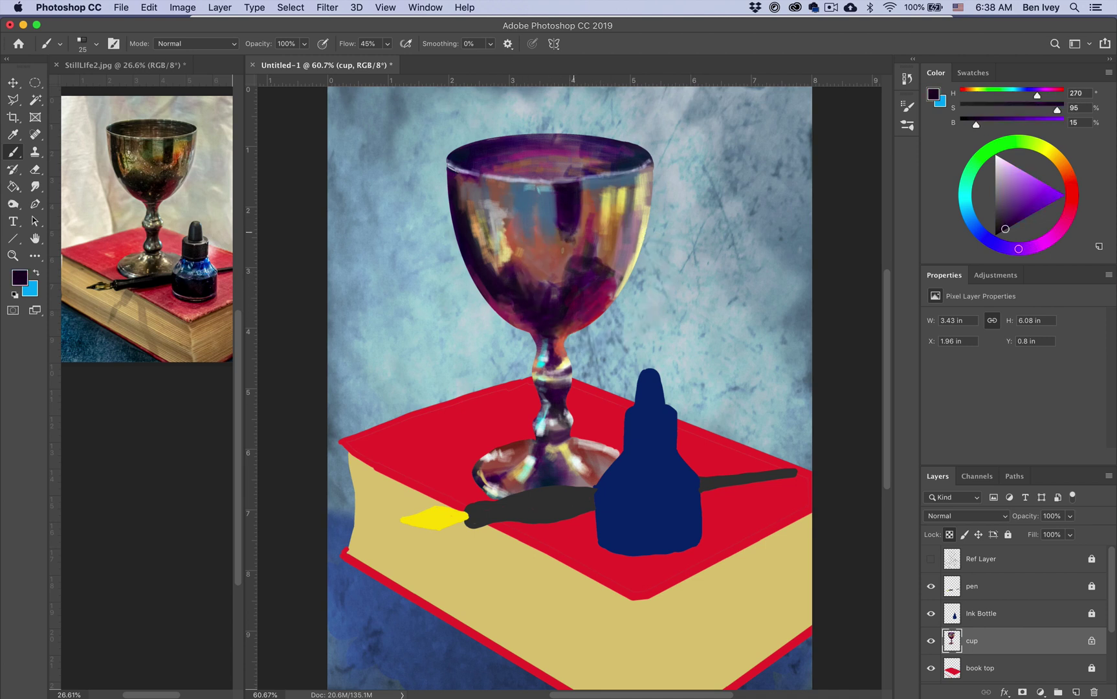
left_click(633, 193, "alt")
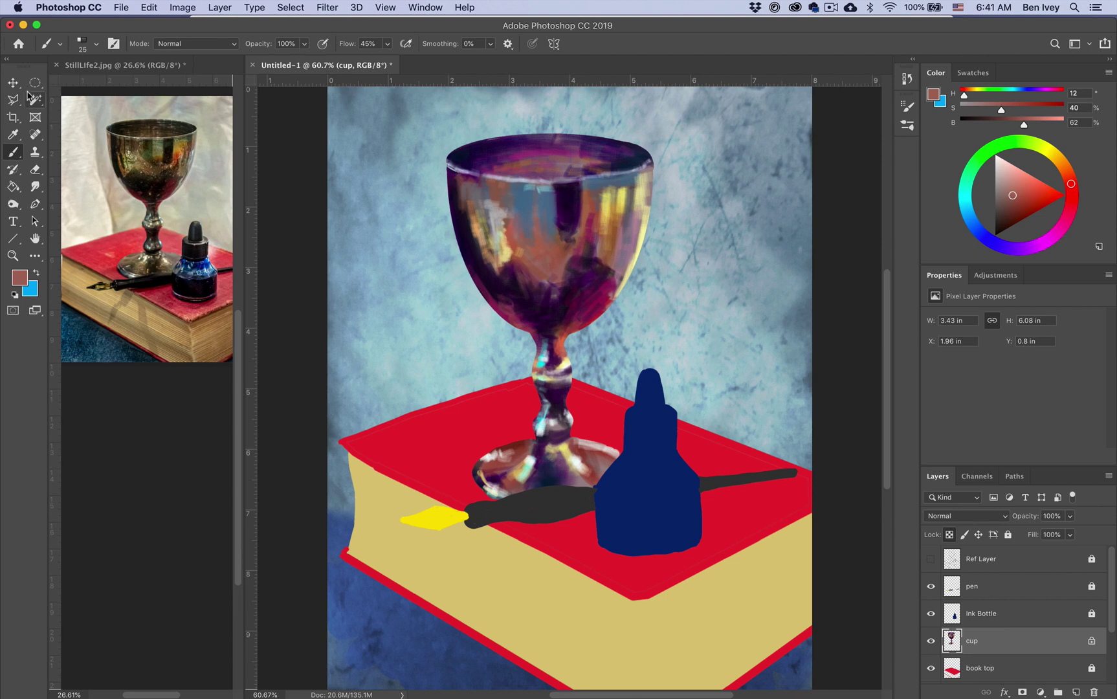
- Place Rust Texture.jpg from the desktop's Photos 2 folder as an embedded image above the cup layer
left_click(123, 7)
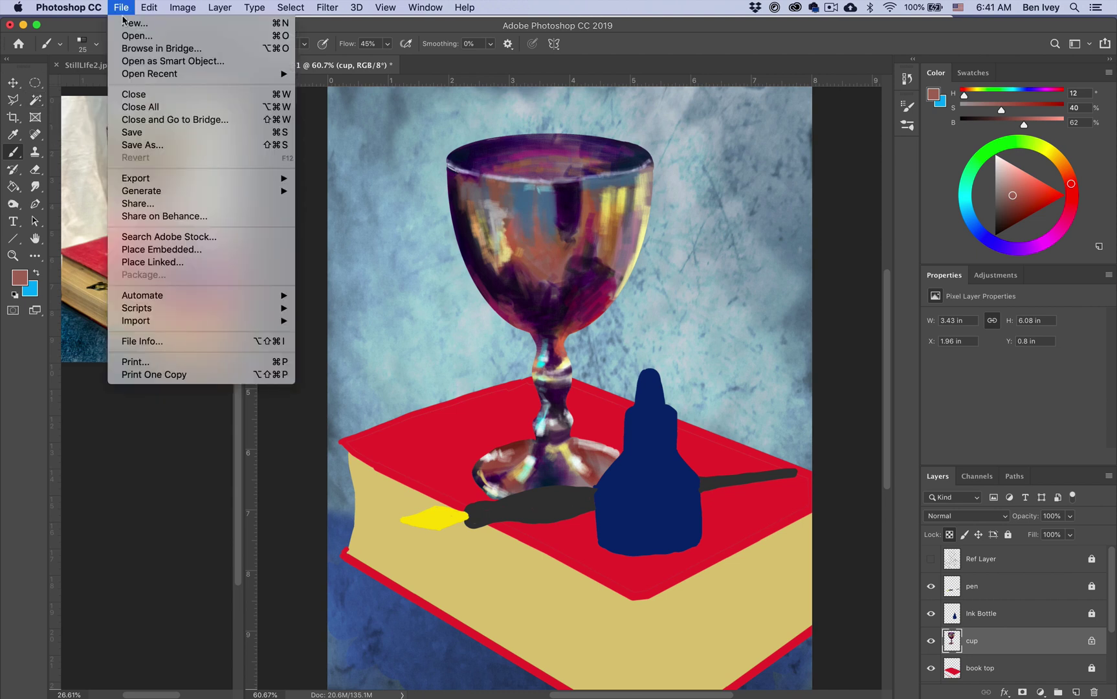
left_click(162, 249)
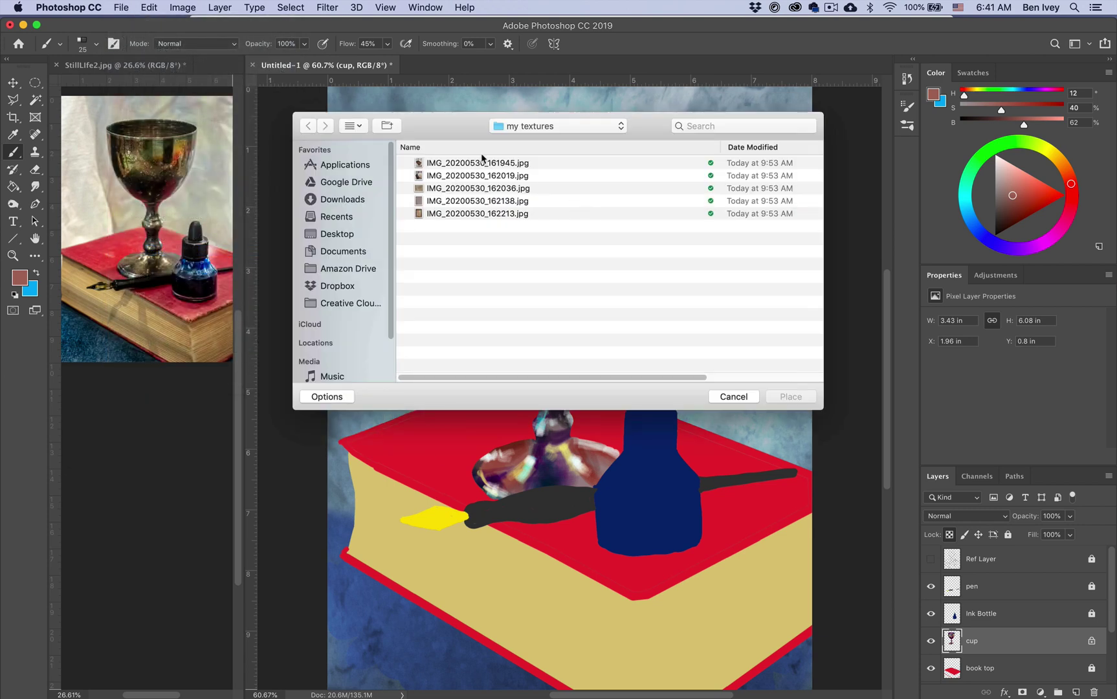
left_click(348, 237)
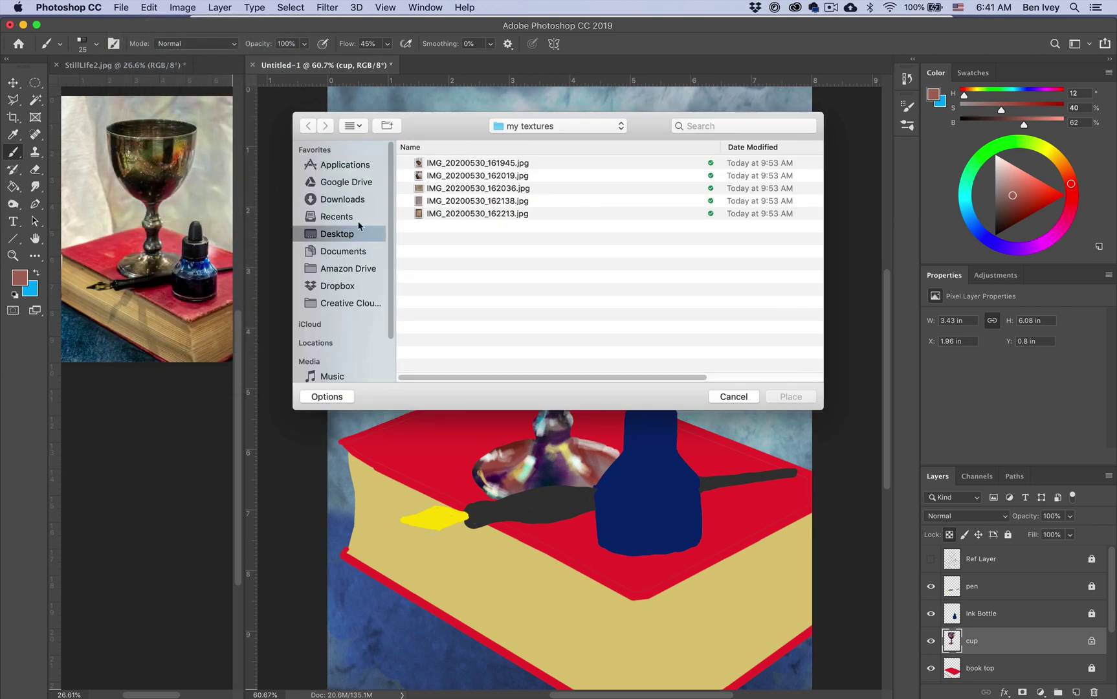
left_click(443, 165)
double_click(442, 163)
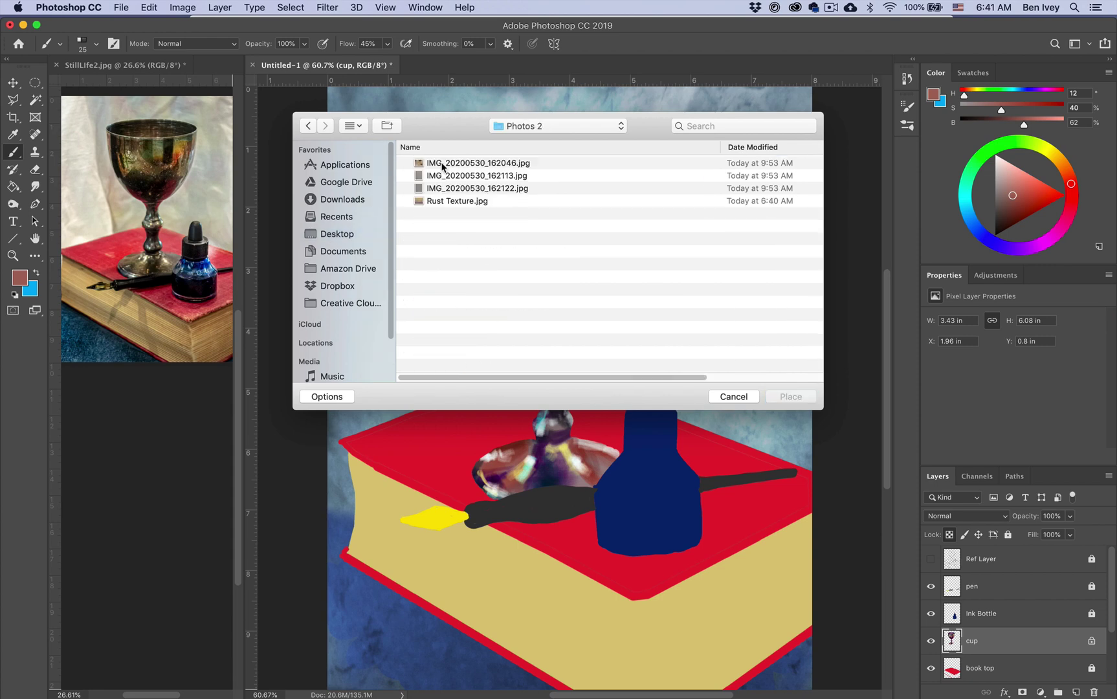
left_click(456, 201)
key("space")
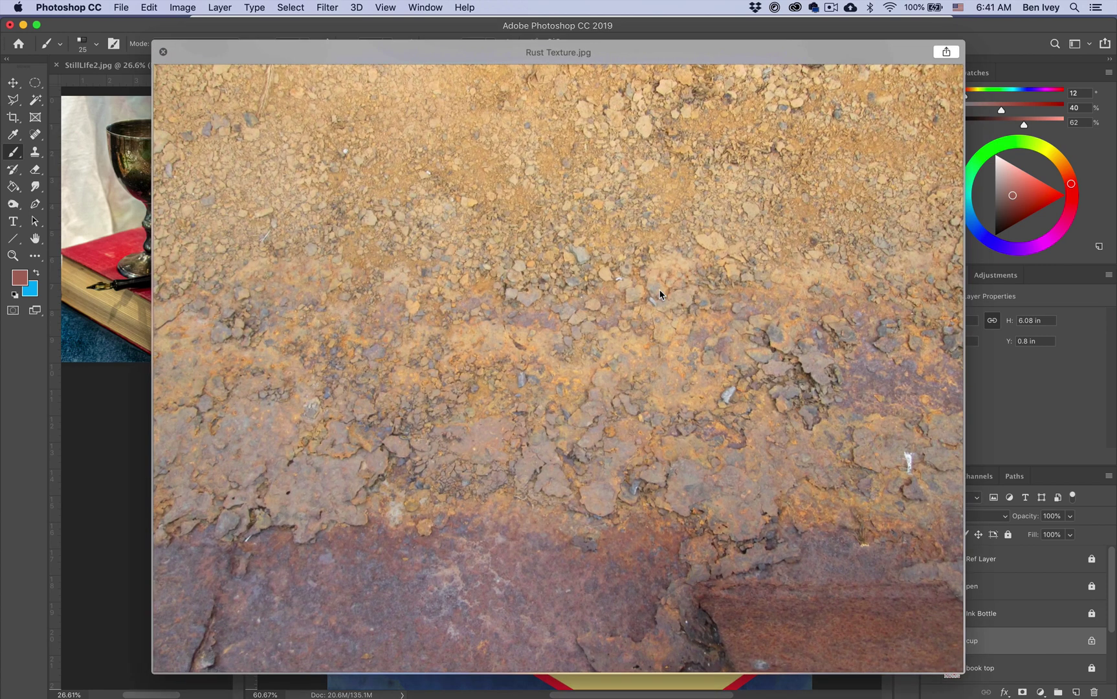
key("space")
left_click(791, 397)
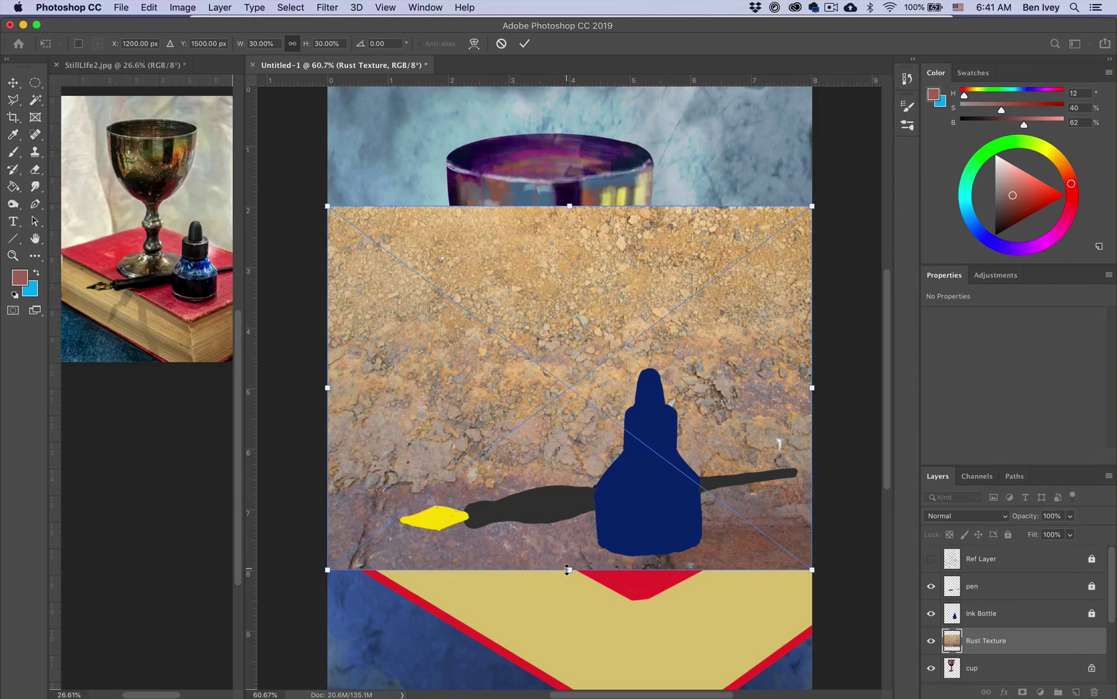
- Scale the rust texture up to about 10.07 × 7.55 in and position it so that it covers the whole goblet
left_click_drag(567, 570, 570, 669)
left_click_drag(570, 387, 566, 316)
key("Return")
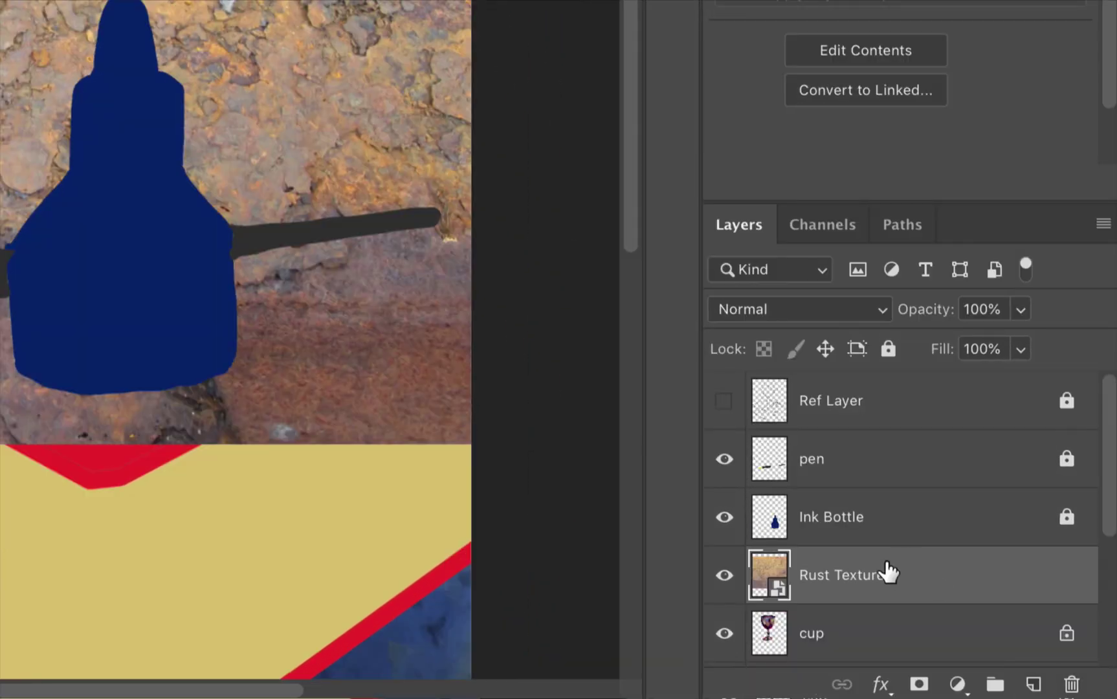
- Clip the Rust Texture layer to the cup layer with a clipping mask
scroll(886, 569, "down", 2)
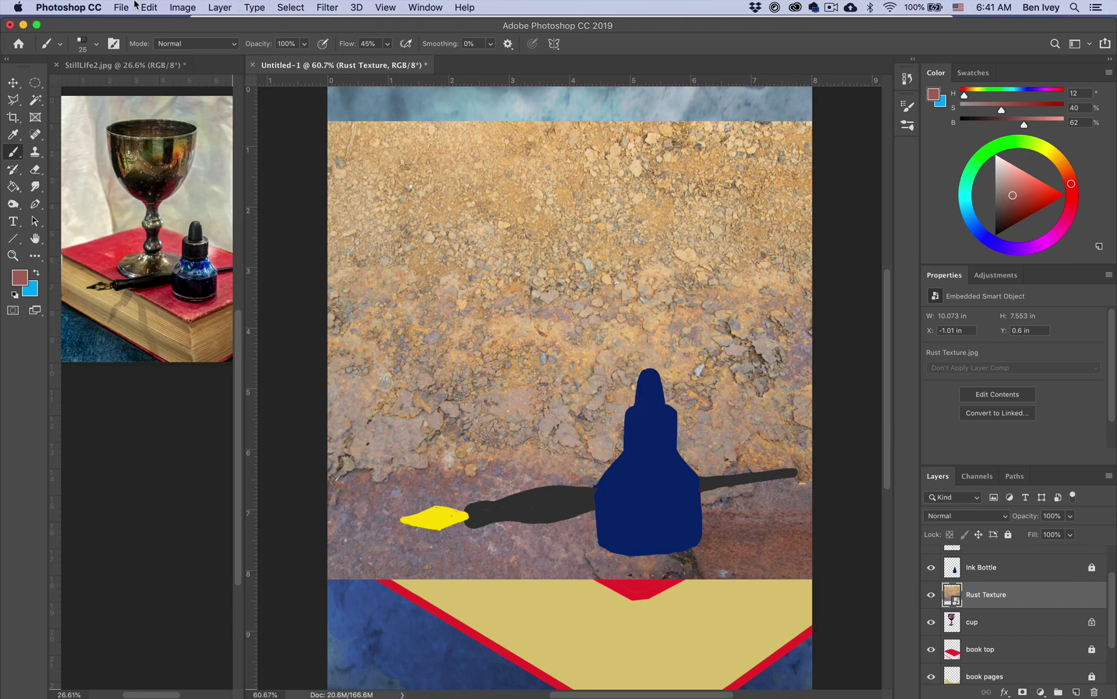
left_click(135, 6)
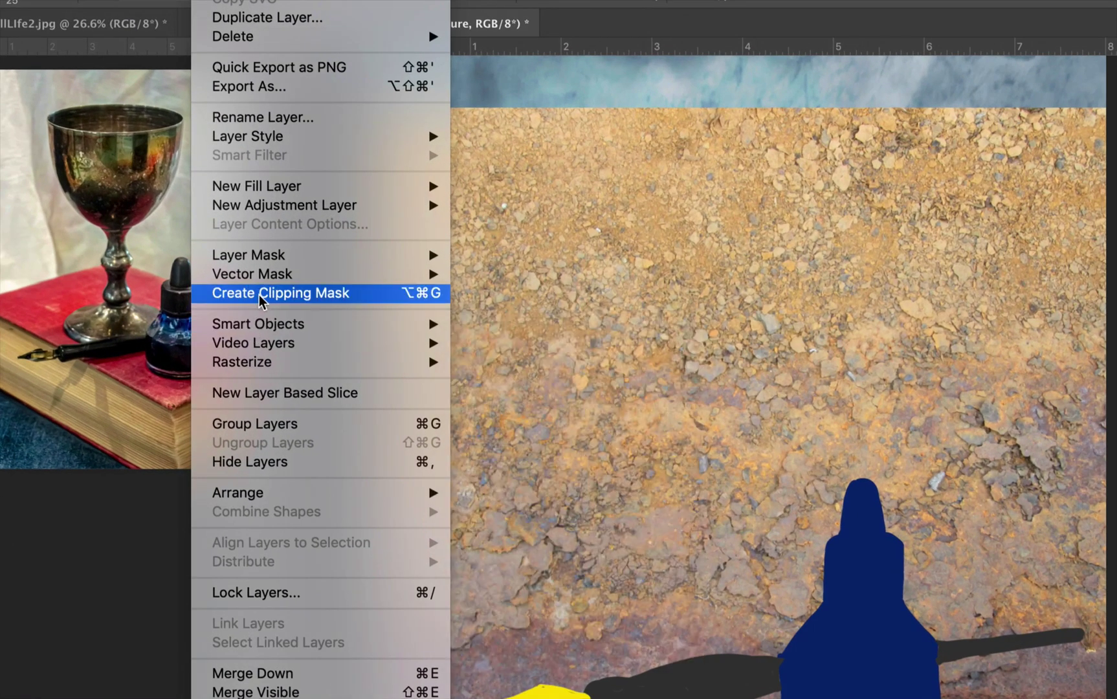
left_click(259, 245)
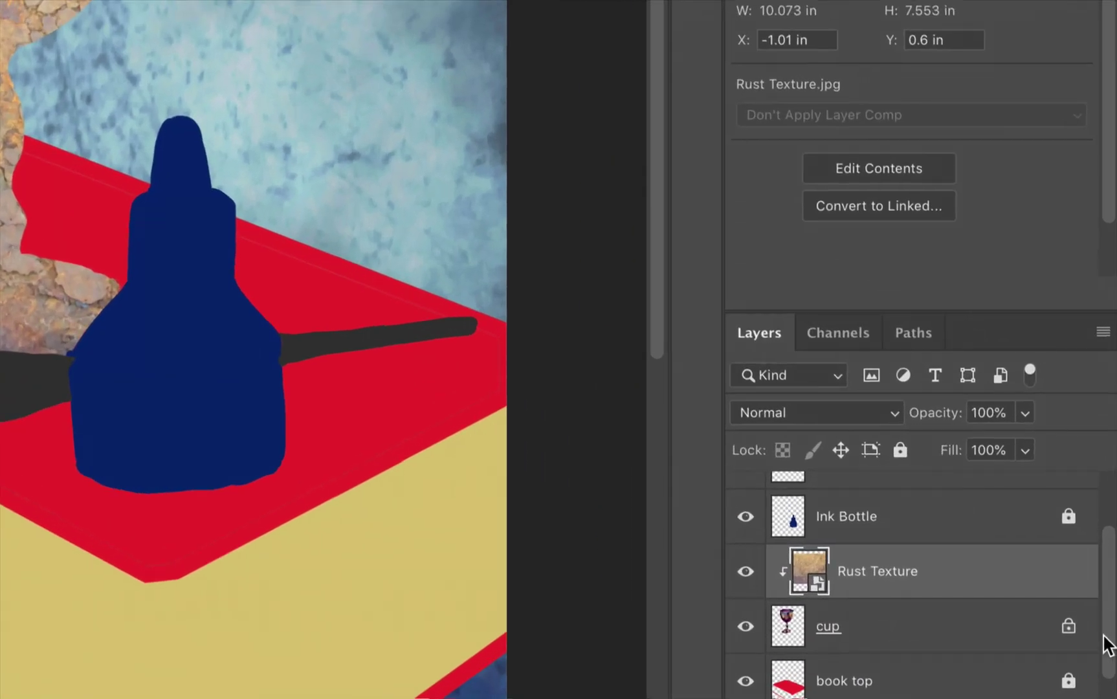
- Set the Rust Texture layer's blending mode to Overlay and compare the goblet with and without the texture
left_click(789, 413)
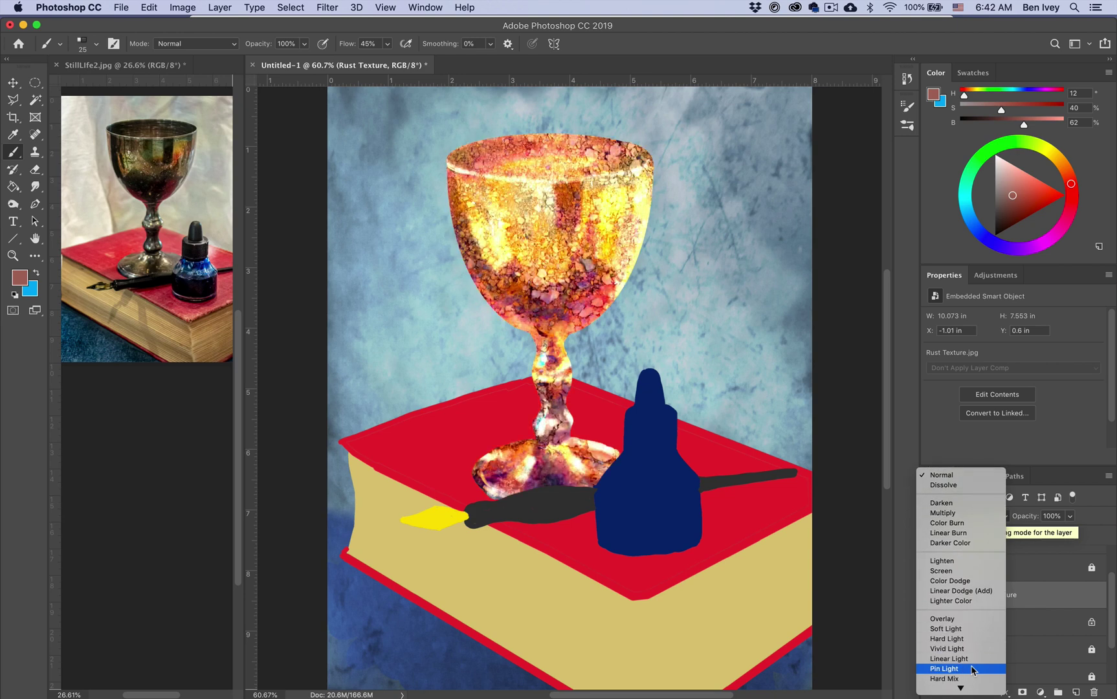
left_click(970, 624)
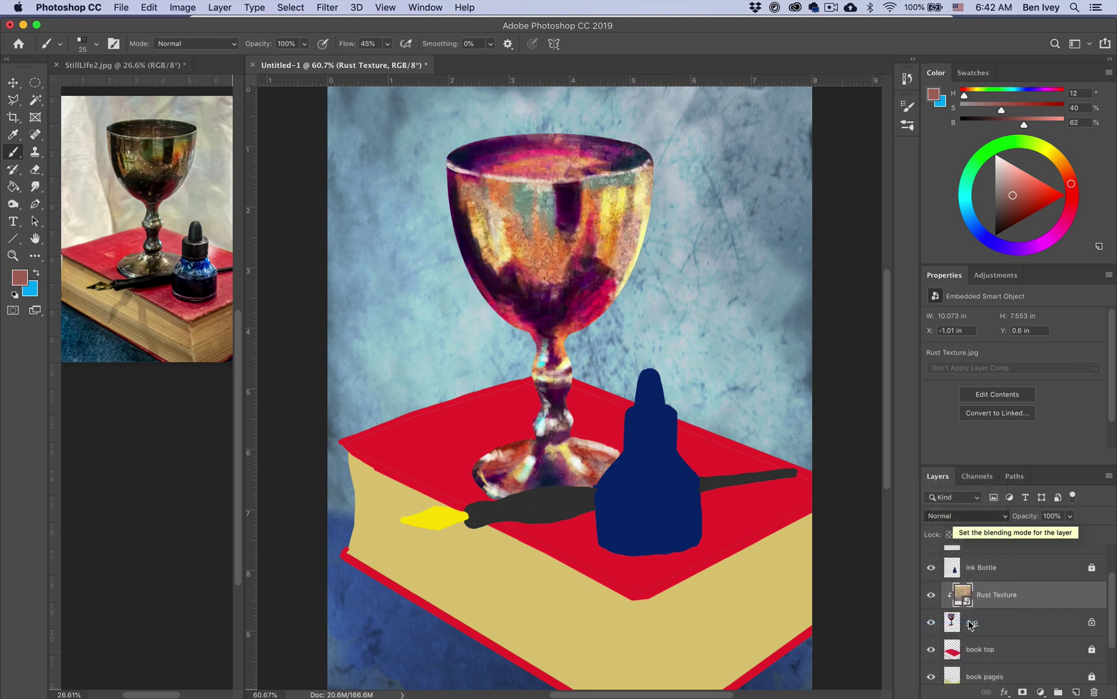
left_click(931, 595)
left_click(932, 595)
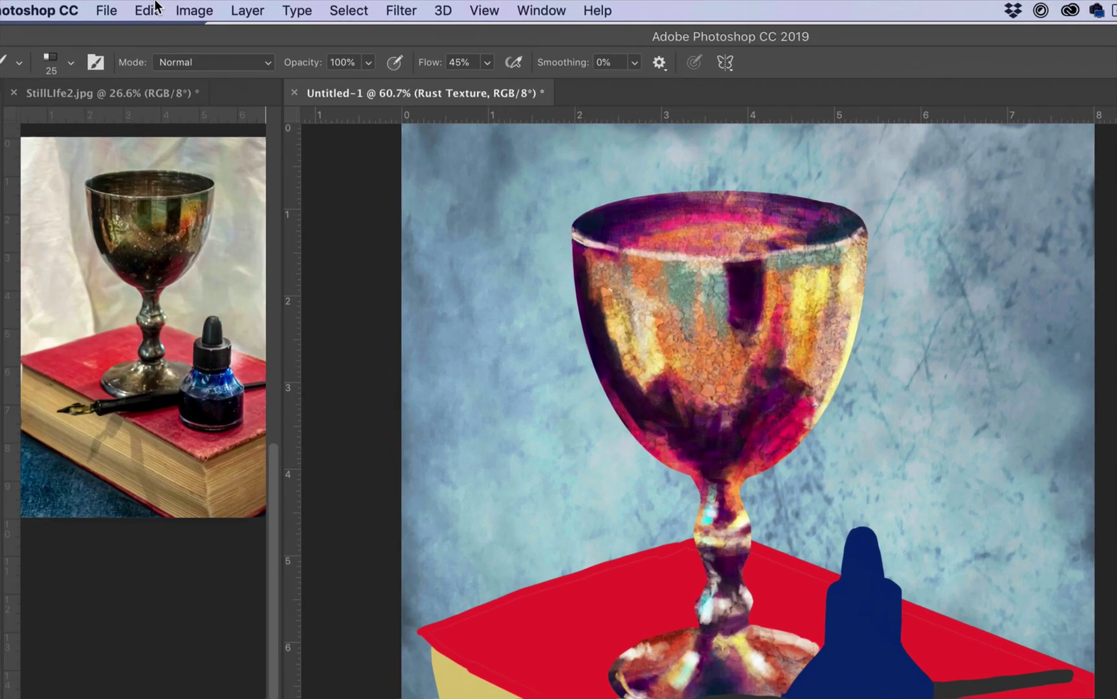
- Neutralize the rust texture's color with a colorized Hue/Saturation adjustment at hue 283 and saturation 0
left_click(181, 6)
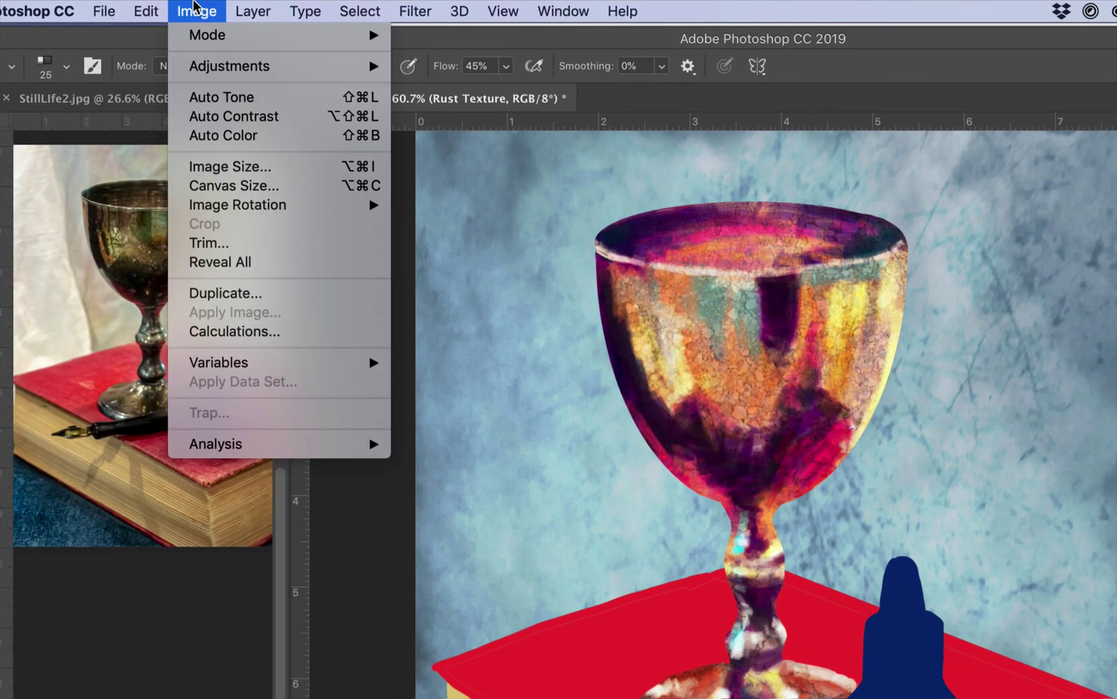
mouse_move(202, 68)
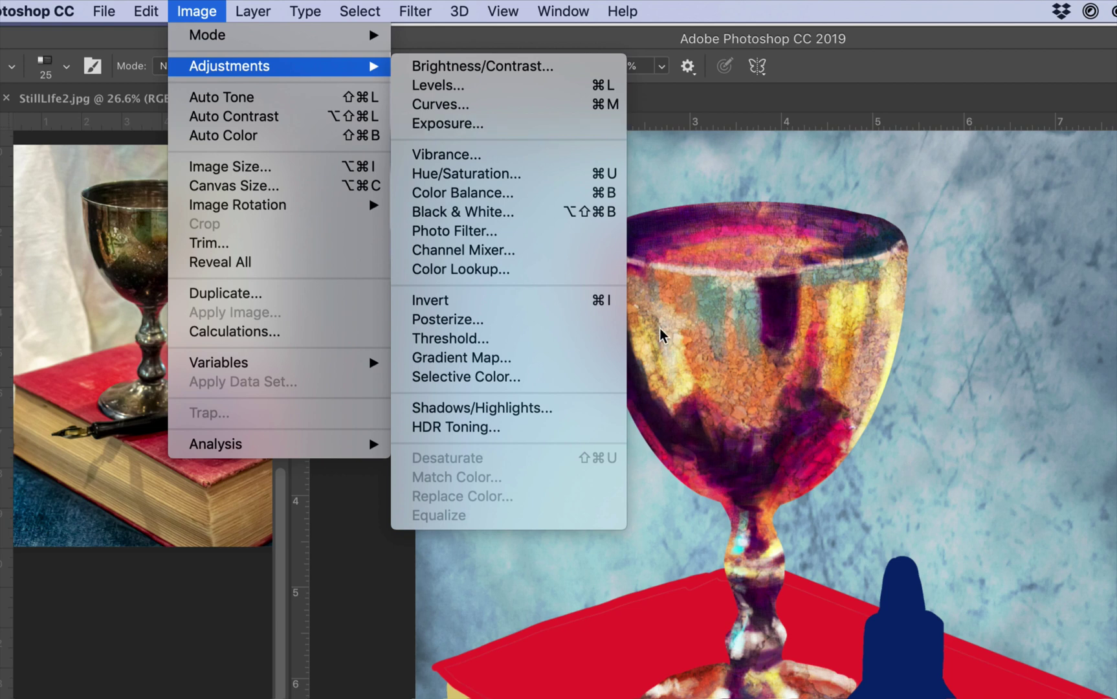
left_click(526, 174)
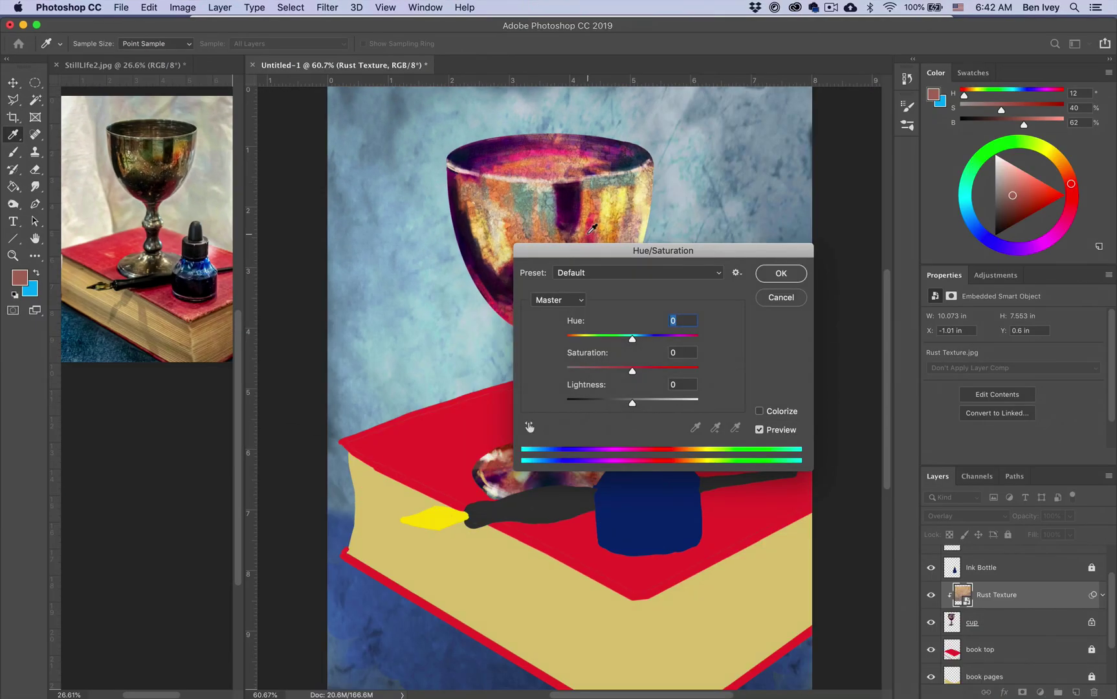
left_click_drag(575, 254, 756, 143)
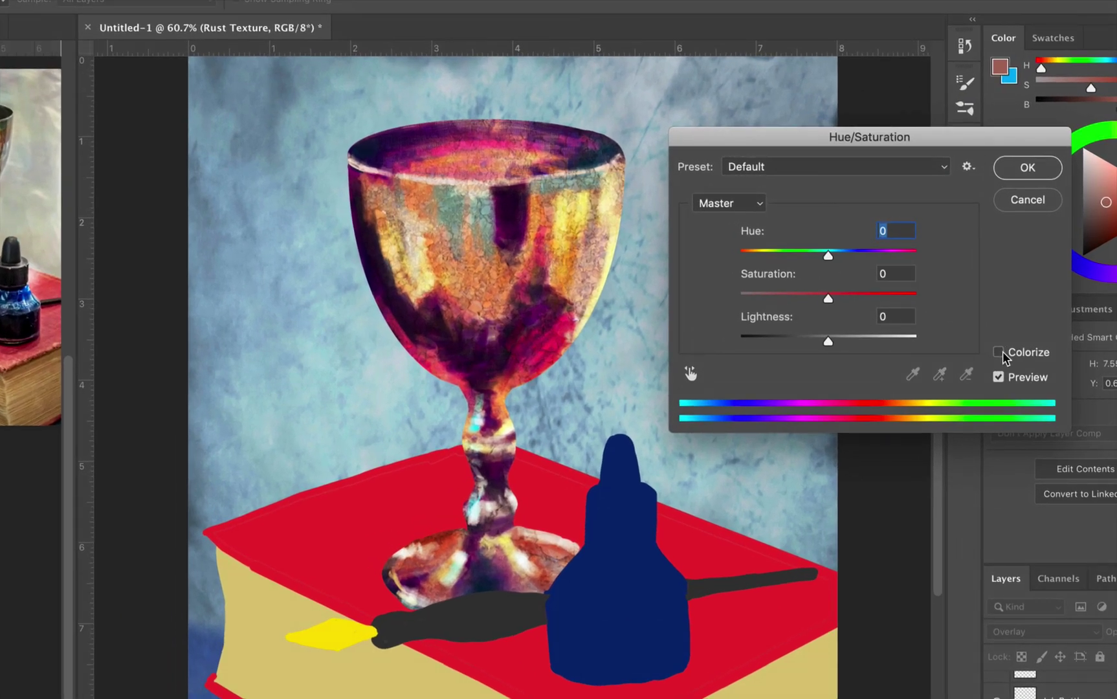
left_click(1002, 351)
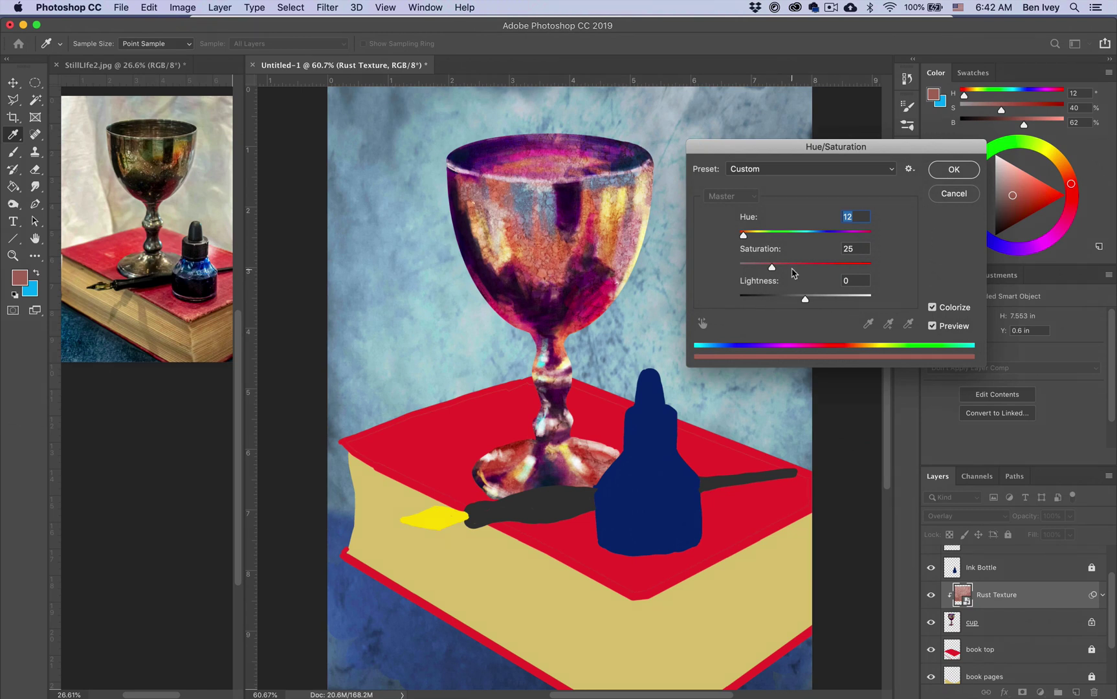
left_click_drag(771, 266, 844, 245)
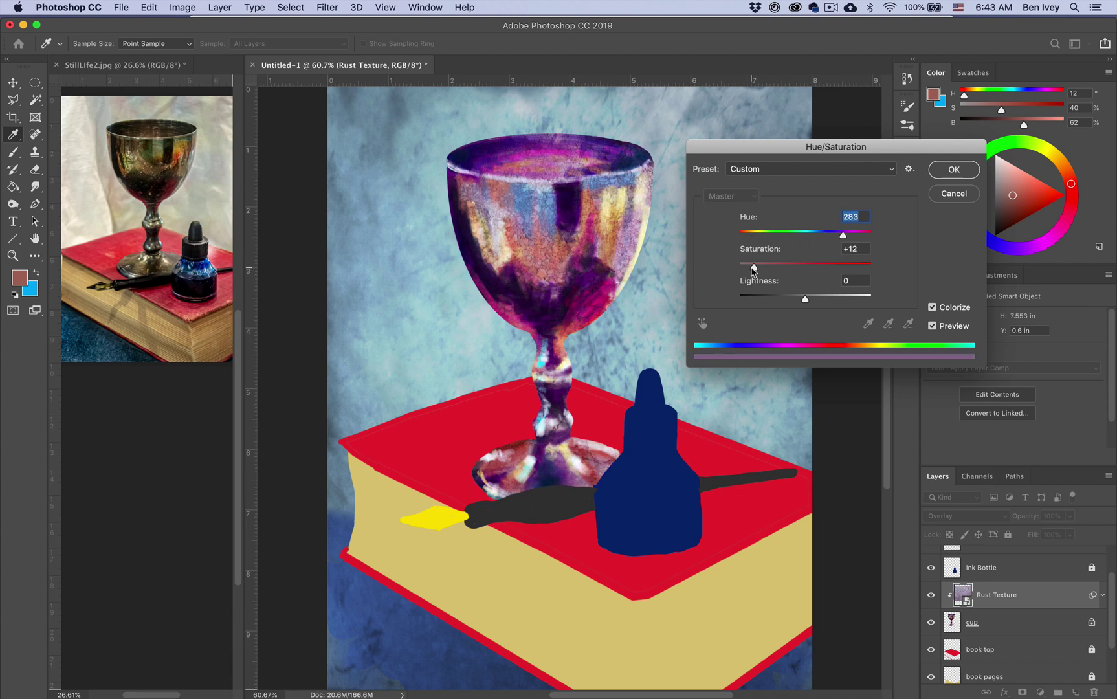
left_click_drag(753, 267, 732, 267)
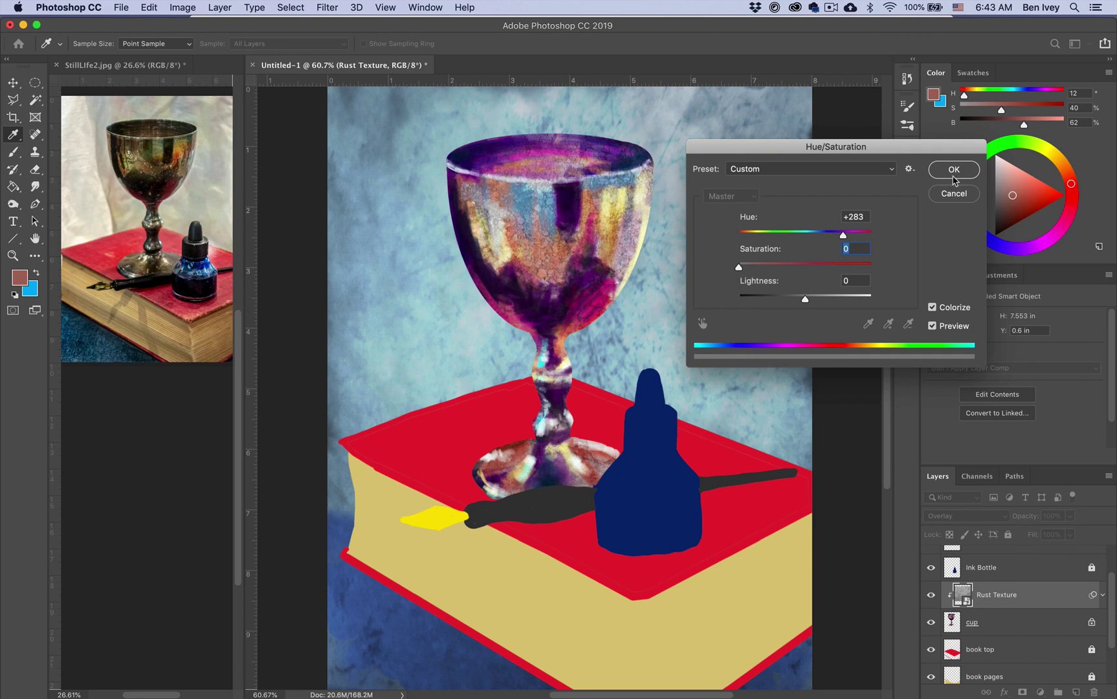
left_click(953, 170)
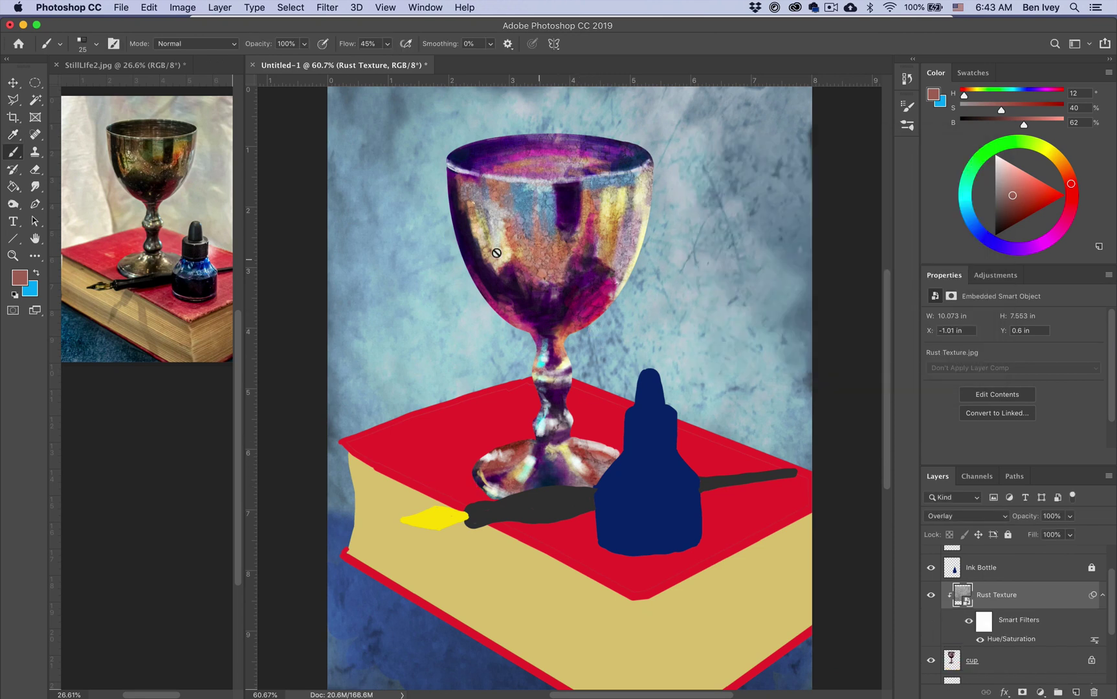
- Strengthen the rust texture's contrast with an Exposure adjustment: exposure -0.05, offset -0.0772 and gamma correction 0.79
left_click(180, 7)
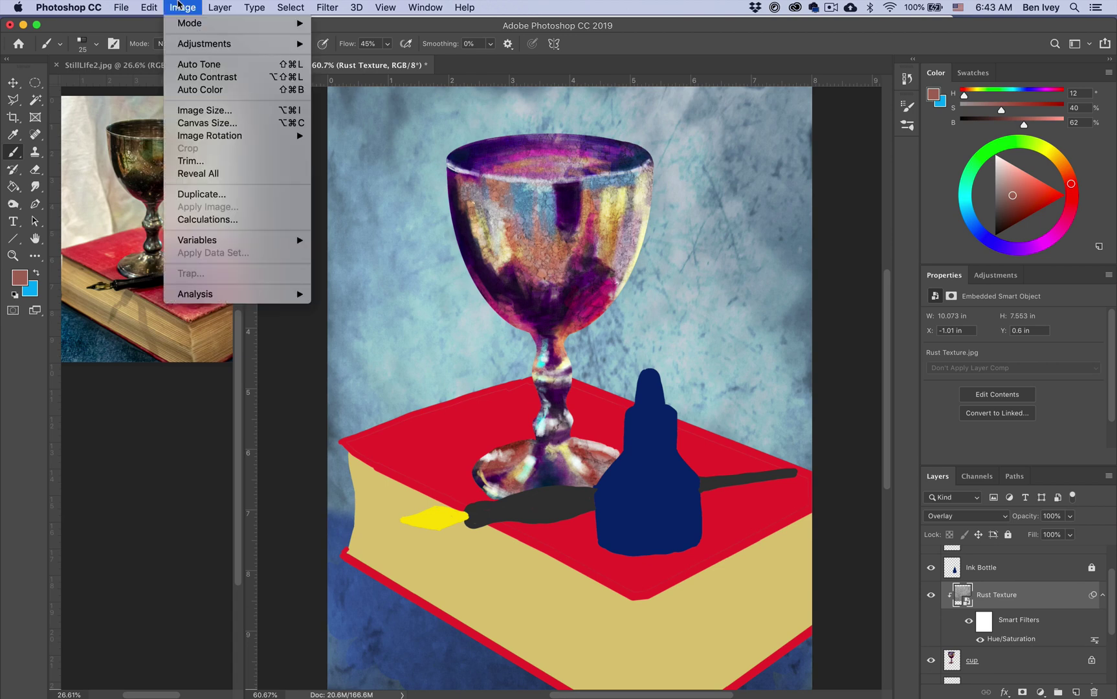
mouse_move(214, 141)
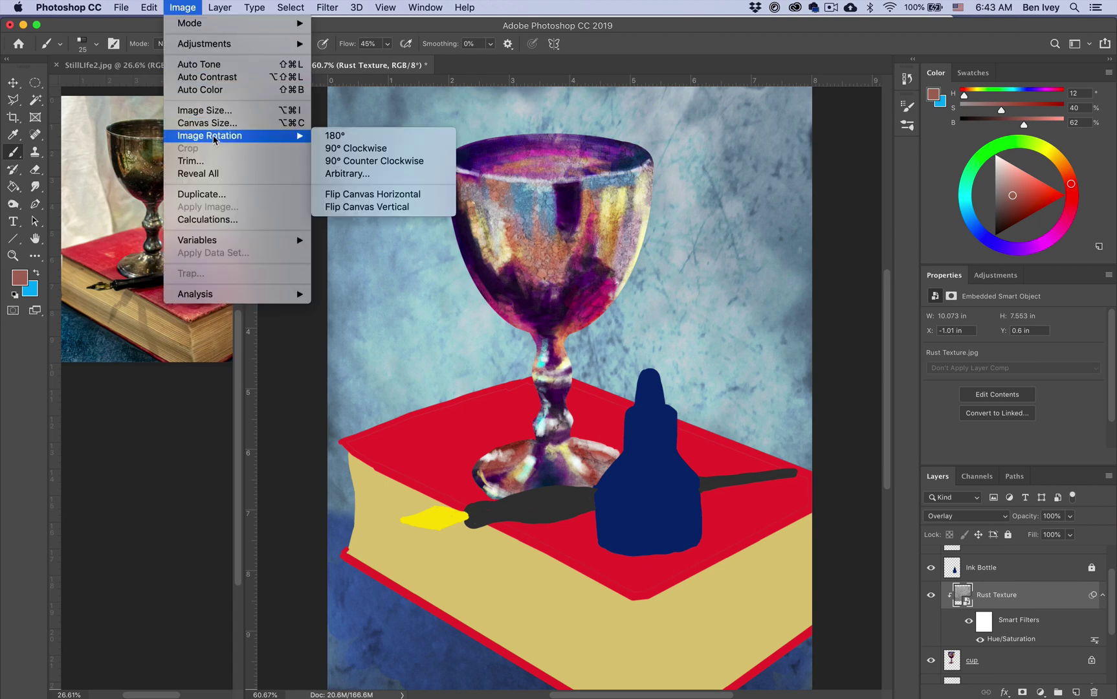
mouse_move(202, 44)
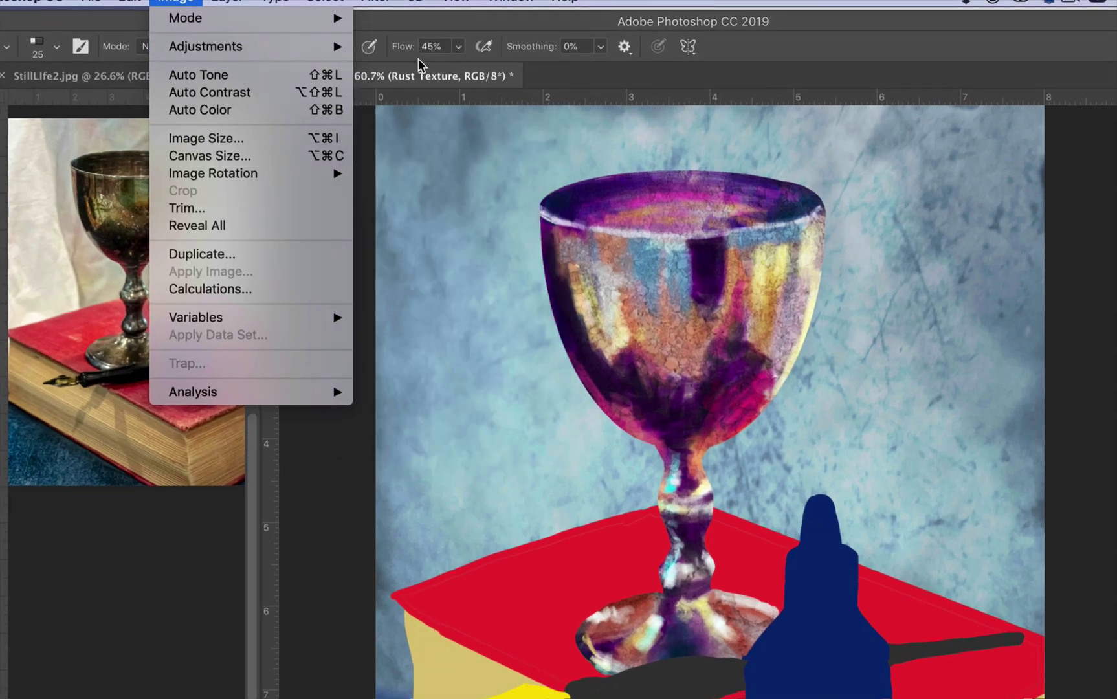
left_click(432, 99)
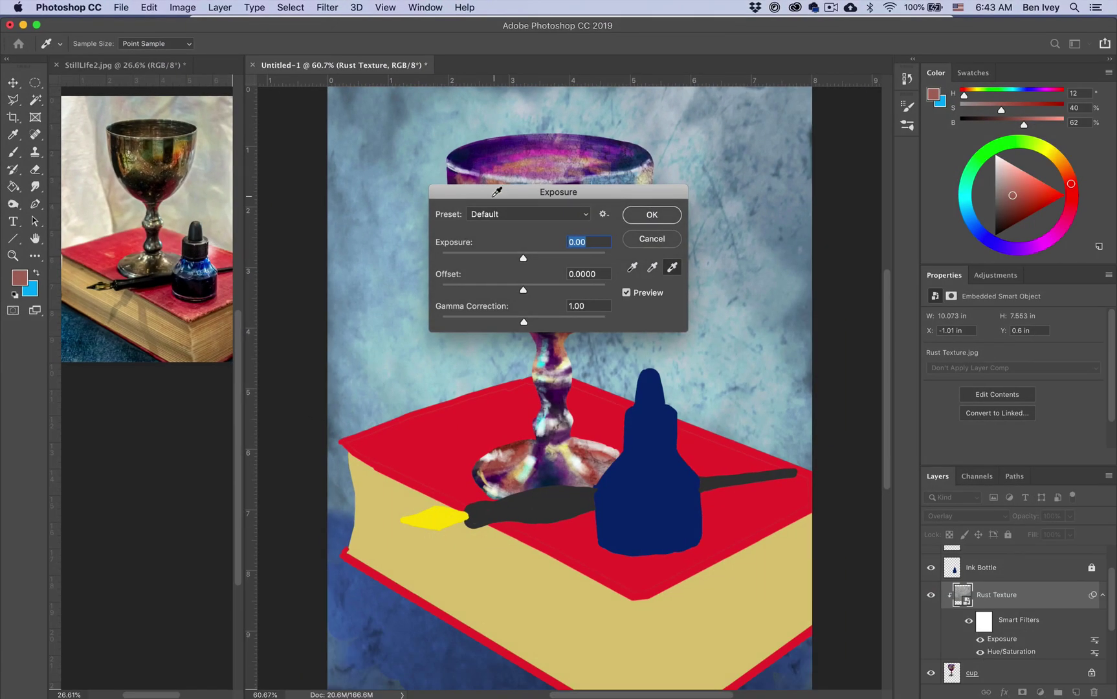
left_click_drag(497, 191, 760, 157)
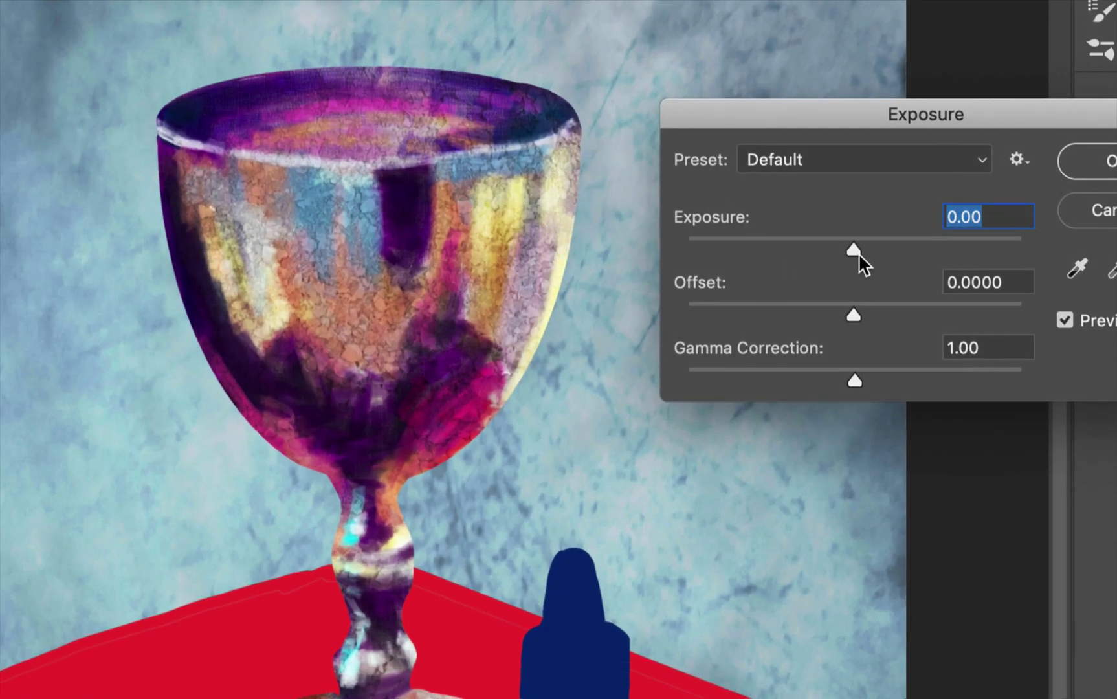
mouse_move(854, 252)
left_mouse_down()
mouse_move(894, 248)
mouse_move(827, 249)
mouse_move(852, 248)
left_mouse_up()
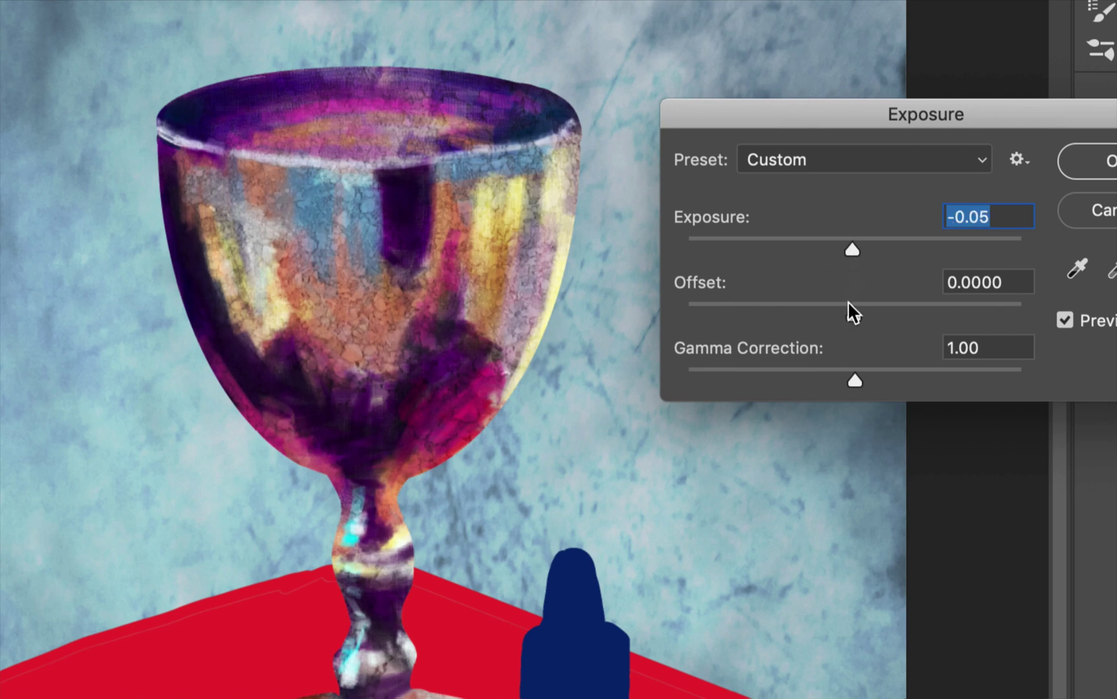
left_click_drag(849, 375, 881, 377)
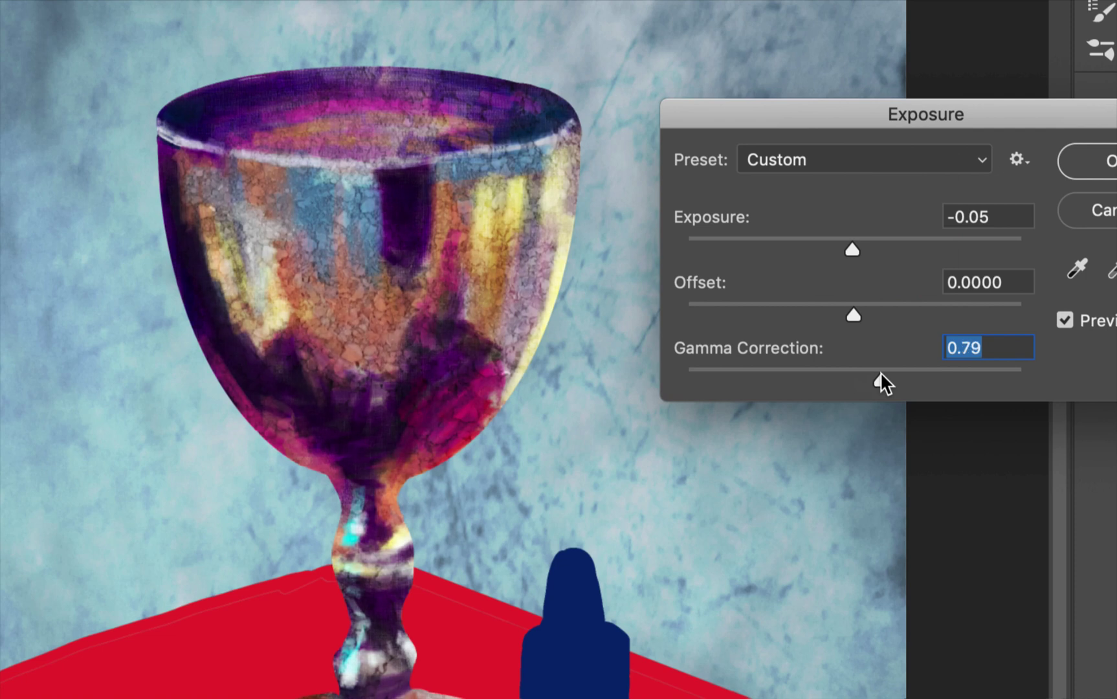
left_click_drag(851, 310, 827, 307)
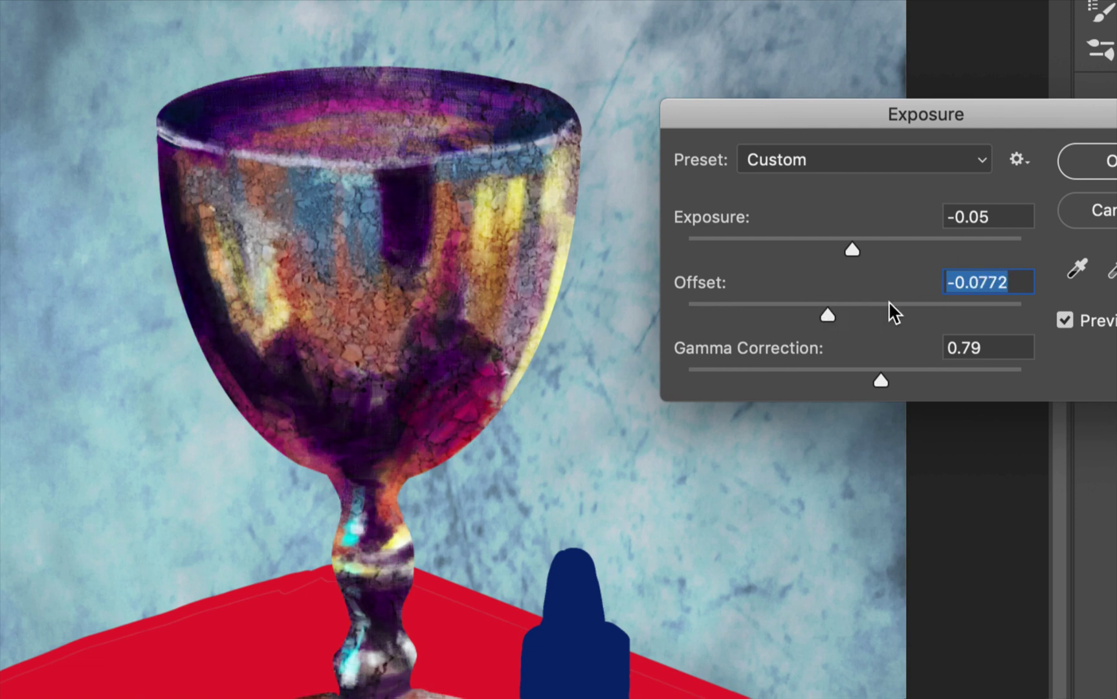
left_click(1100, 161)
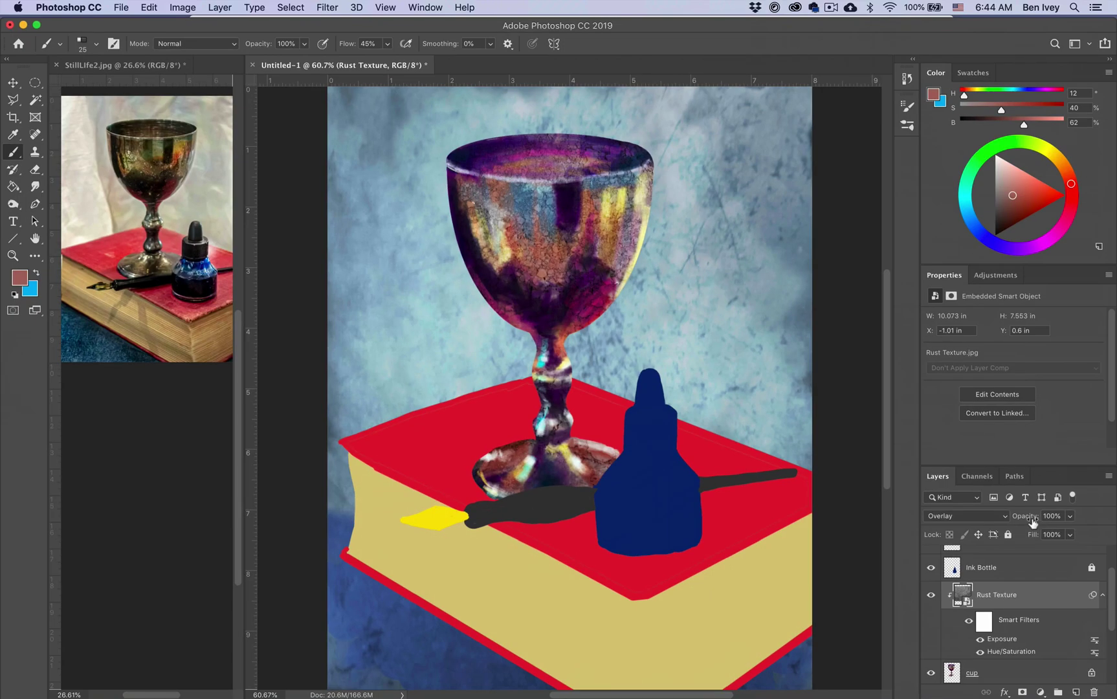
- Lower the Rust Texture layer's opacity to 45% and preview other blending modes, keeping Overlay
left_click_drag(962, 442, 923, 445)
left_click_drag(1007, 521, 996, 522)
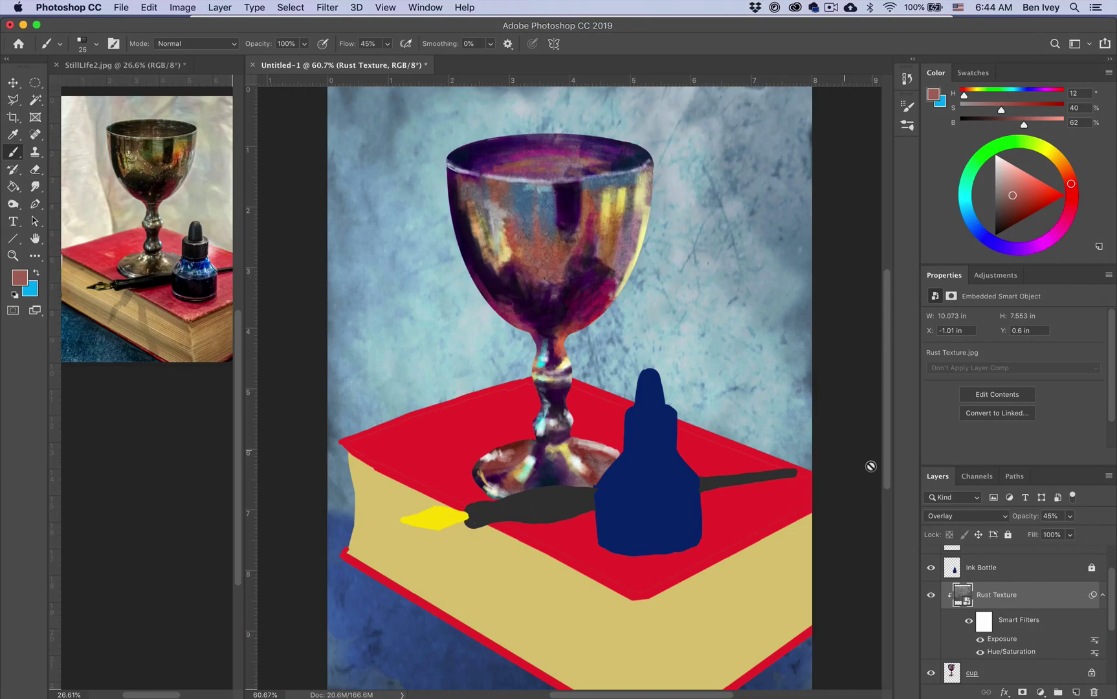
left_click(983, 517)
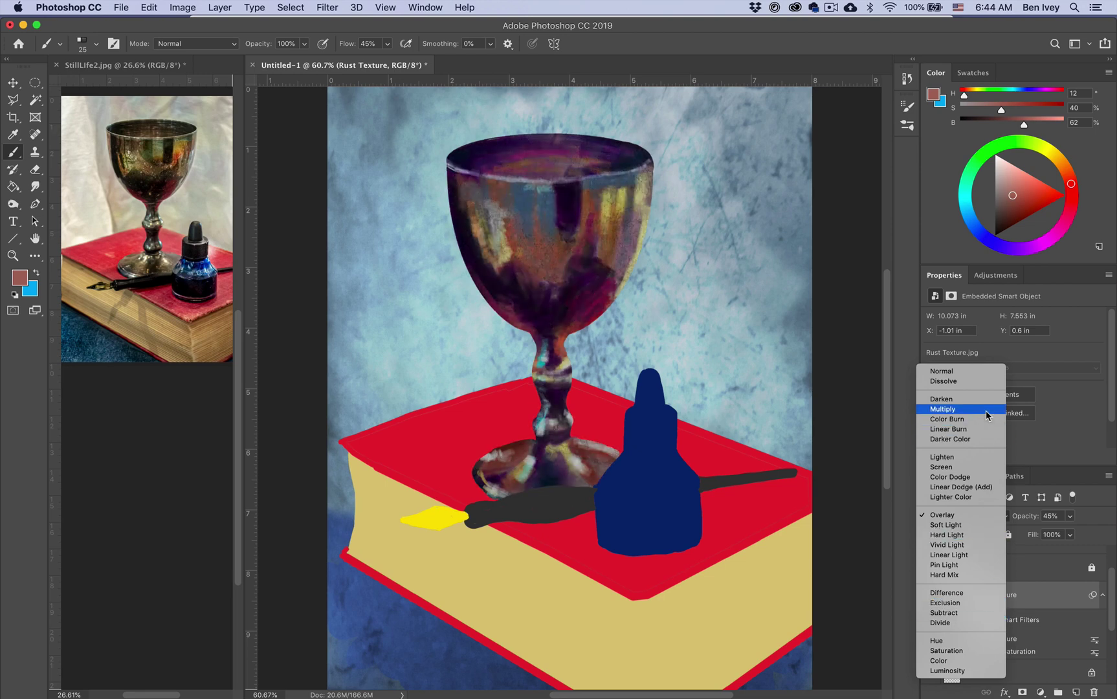
left_click(988, 515)
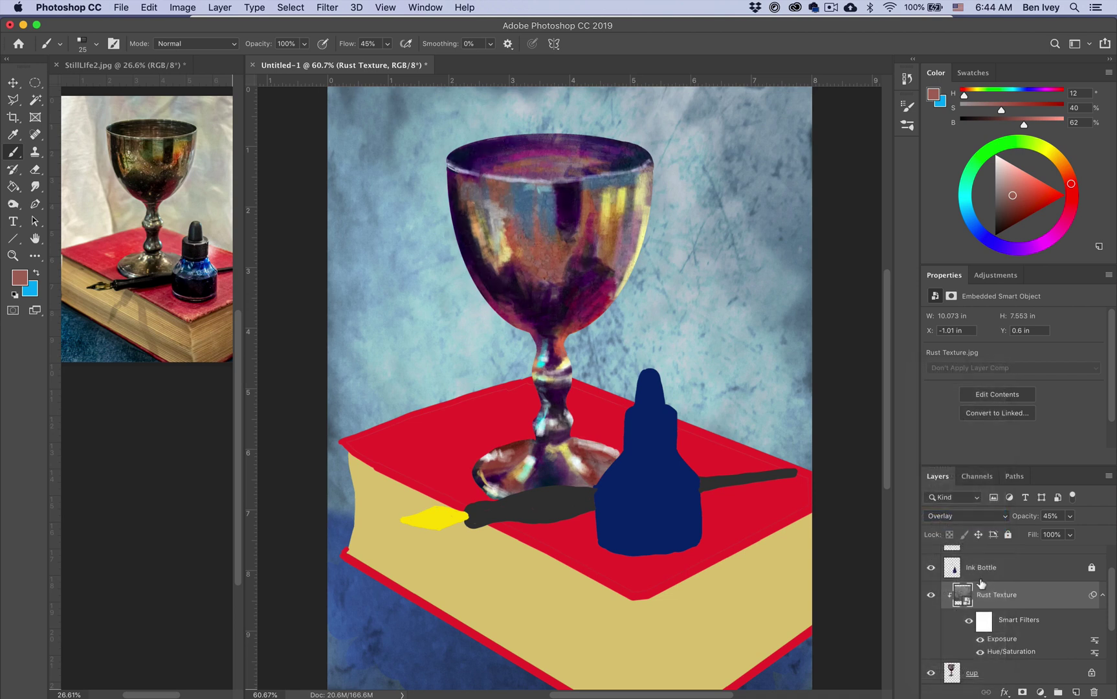
- Collapse the Rust Texture layer's smart filters and add a new blank layer directly above it
left_click(1102, 596)
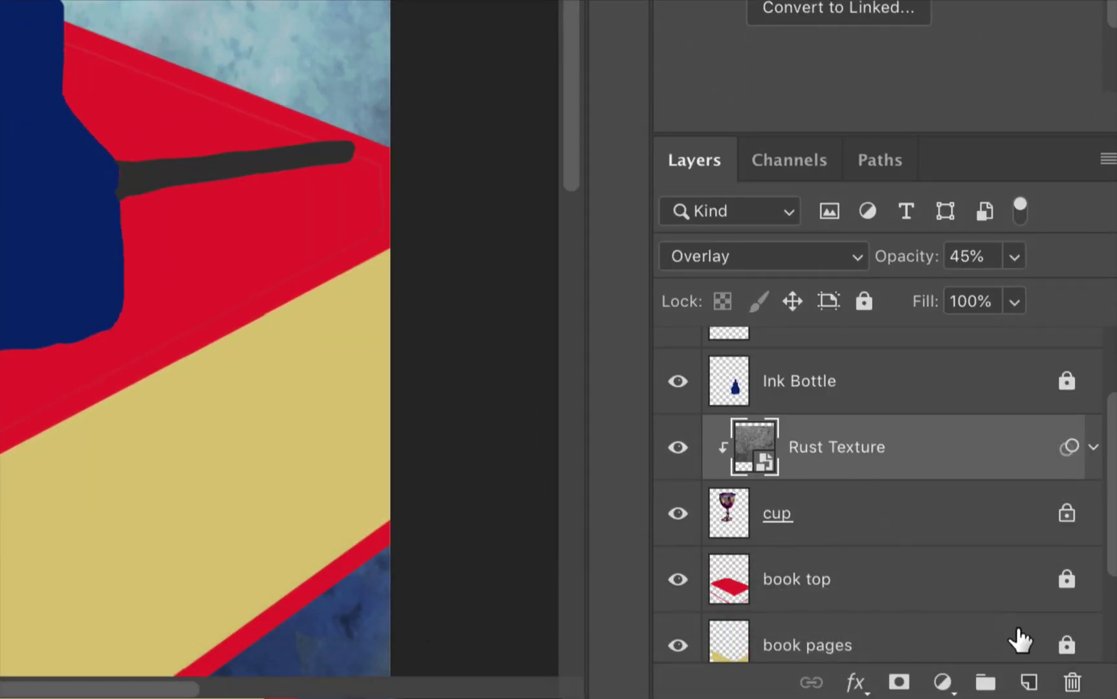
left_click(1029, 682)
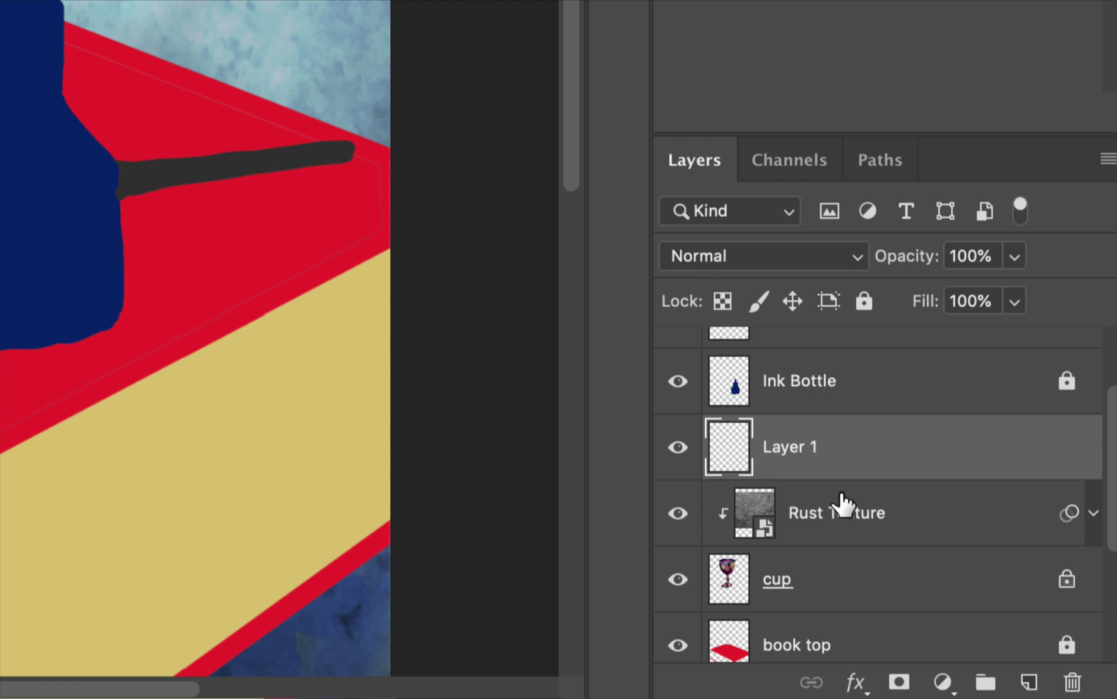
- Clip the new blank layer above Rust Texture to the cup and rename it Highlights
left_click(830, 477, "alt")
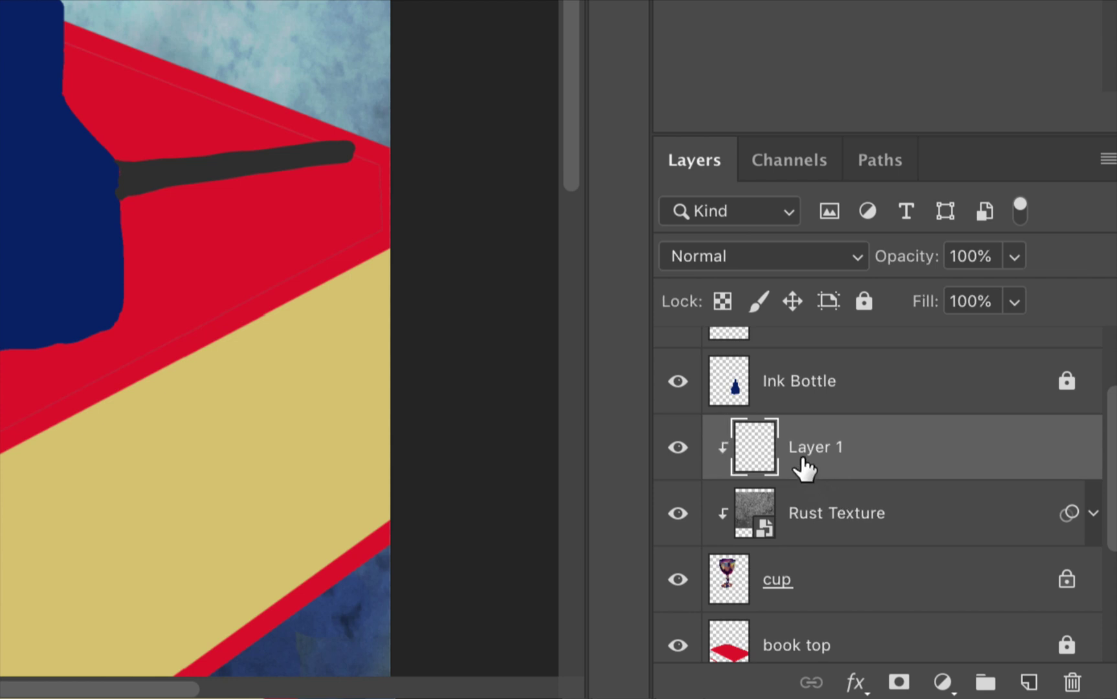
double_click(802, 449)
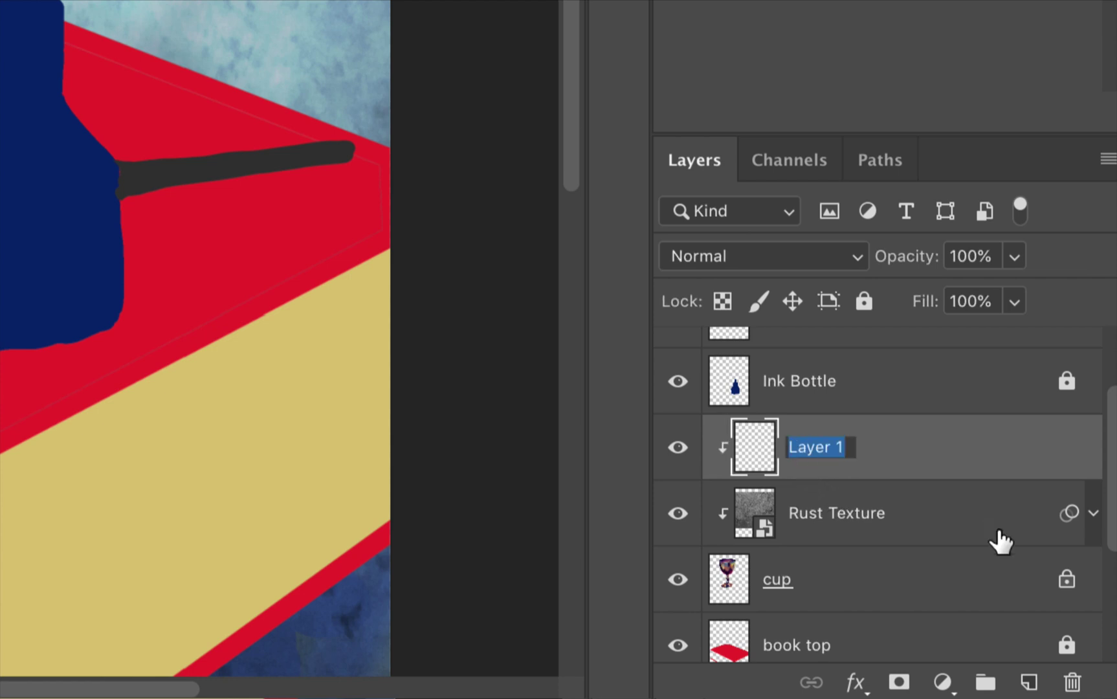
type("Sh")
key("BackSpace")
key("BackSpace")
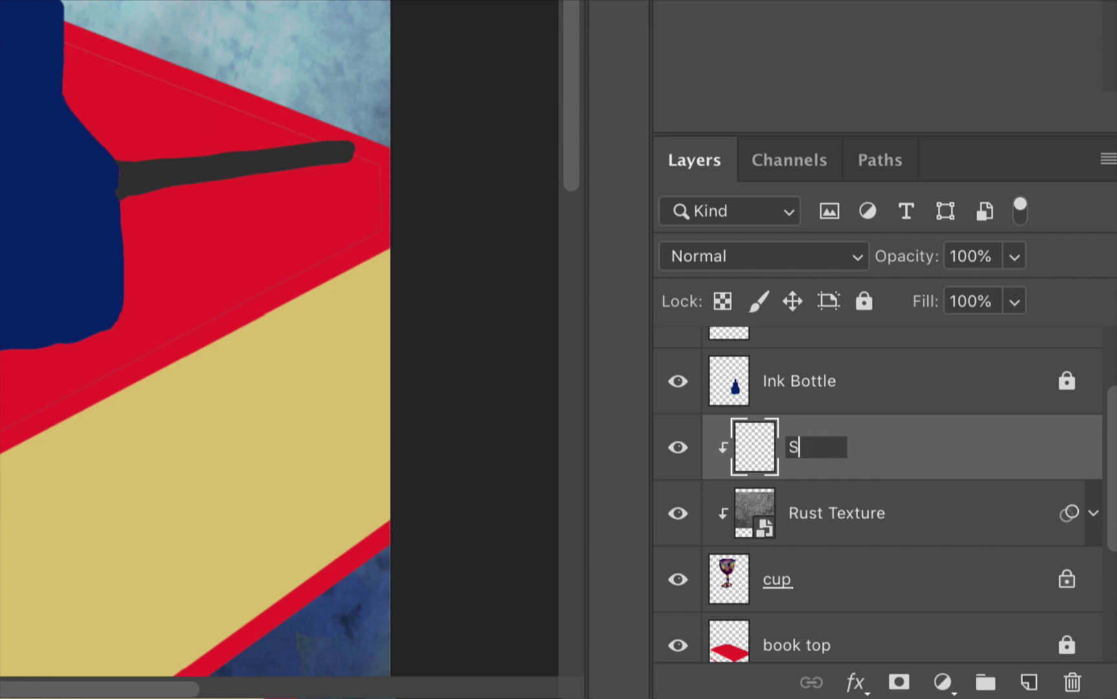
type("Highlights")
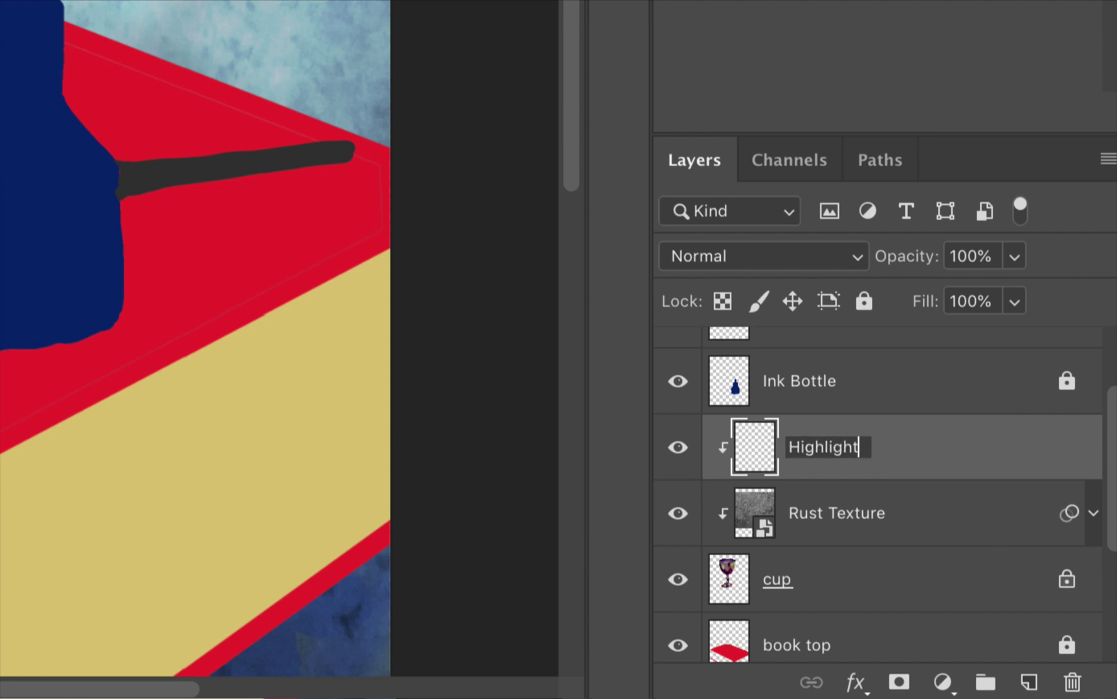
key("Return")
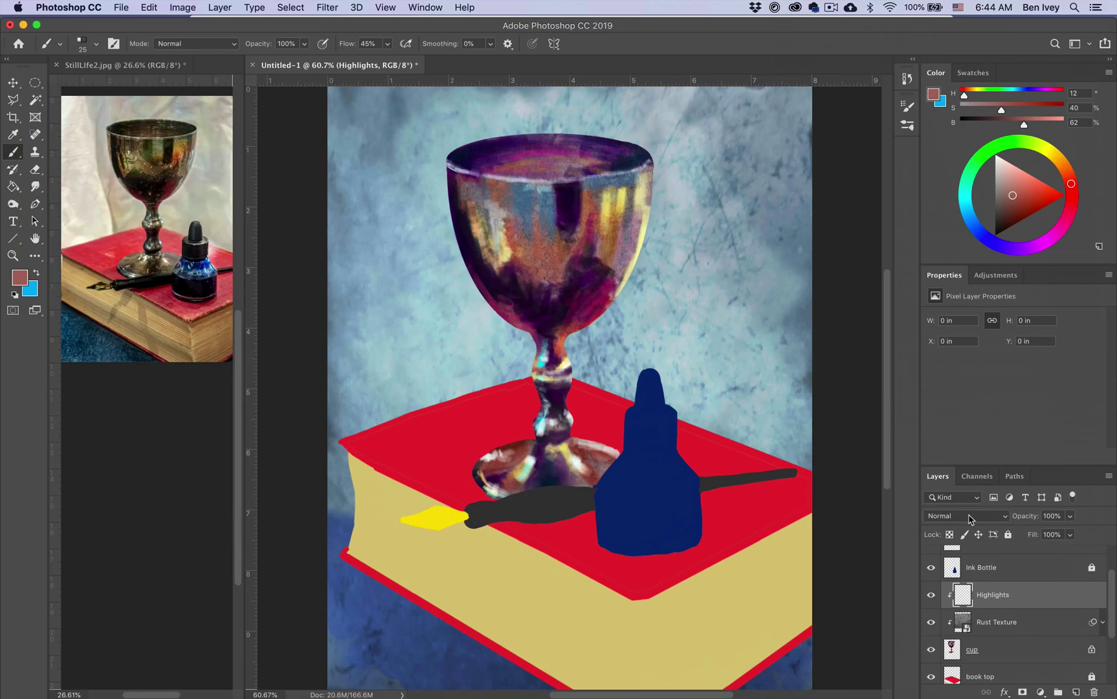
- Set the Highlights layer's blending mode to Screen and paint pale pink highlights (H 12, S 18, B 96) on the goblet's rim and bowl
left_click(969, 524)
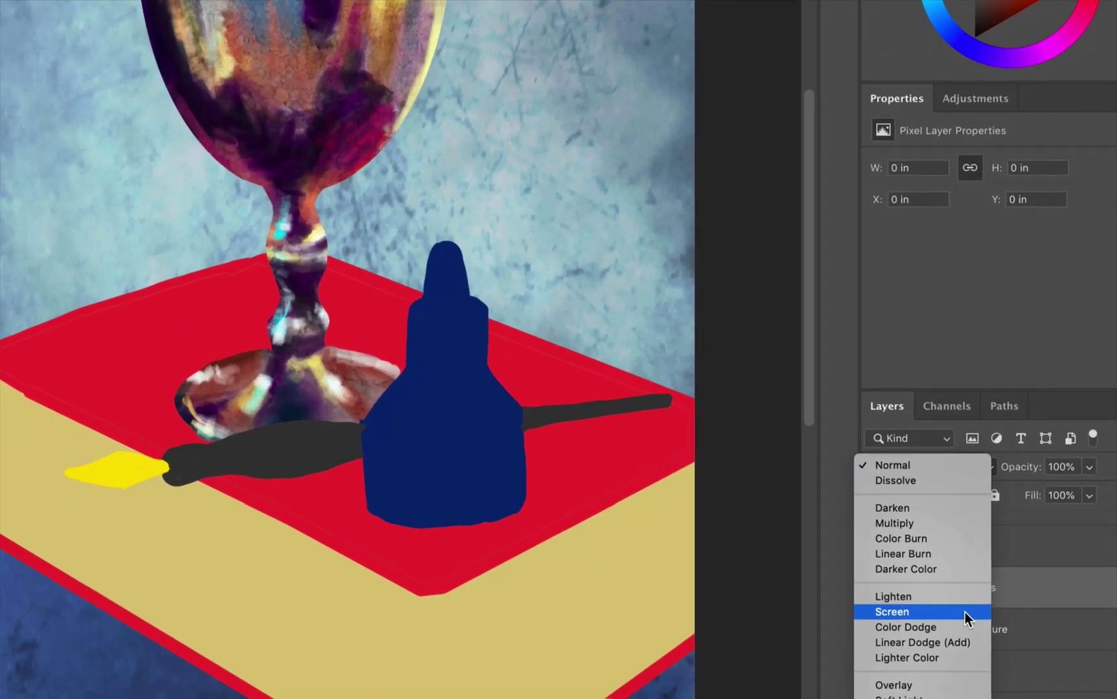
left_click(989, 610)
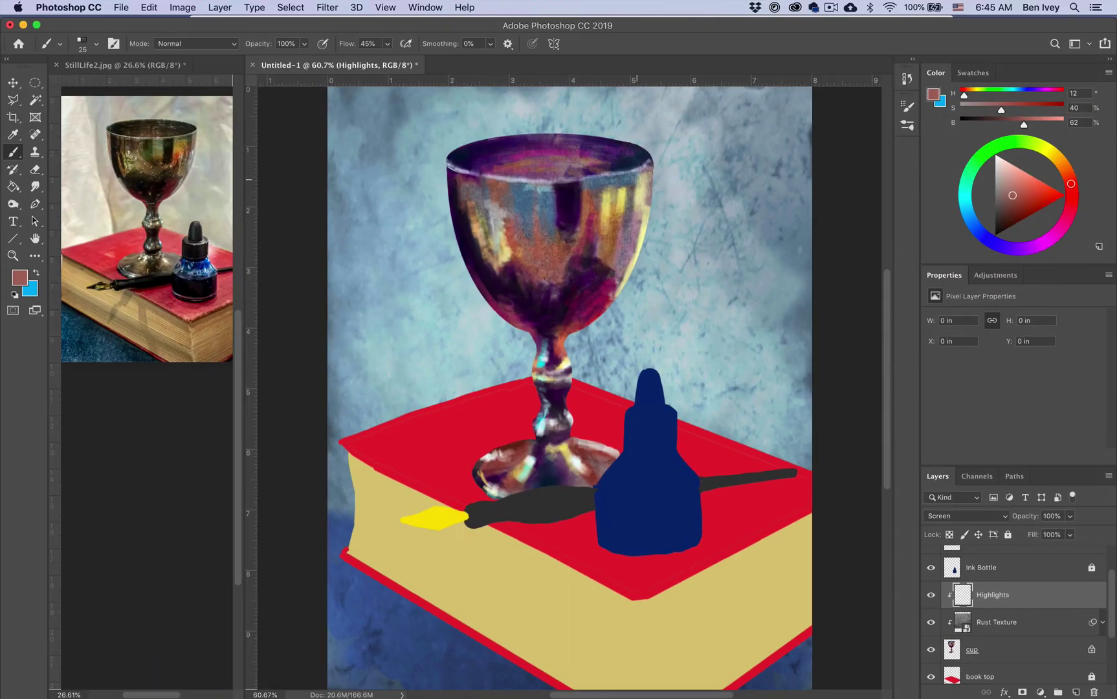
left_click_drag(640, 183, 634, 242)
left_click(1006, 165)
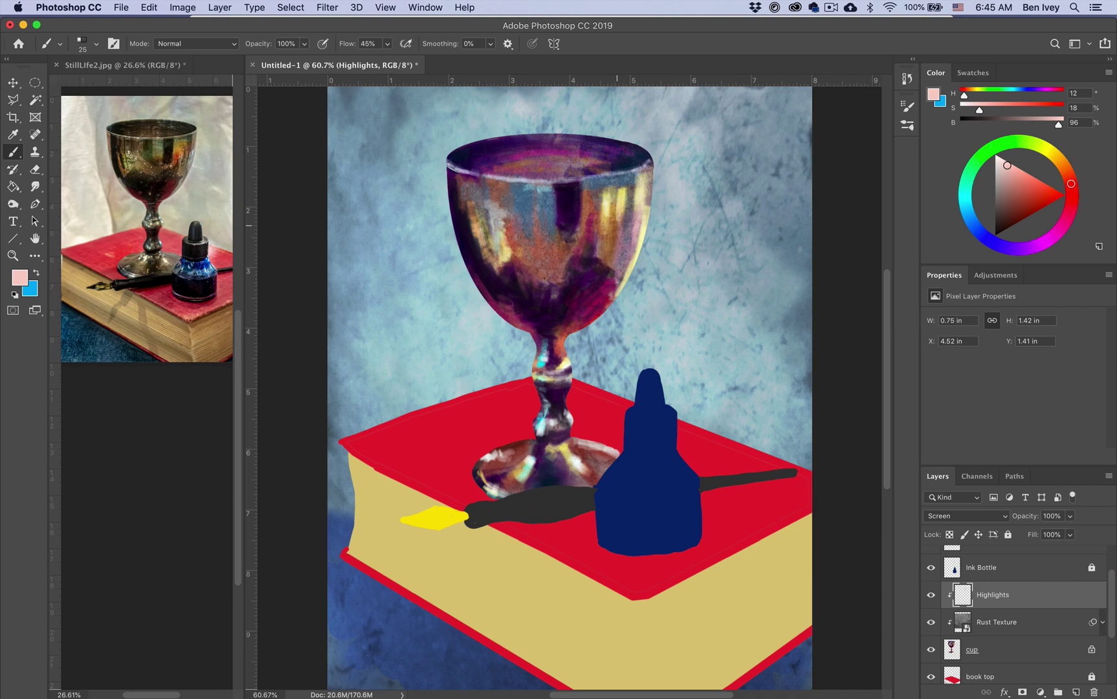
left_click_drag(458, 168, 450, 169)
mouse_move(623, 204)
left_mouse_down()
mouse_move(618, 233)
mouse_move(605, 215)
left_mouse_up()
- Paint yellow-green highlights (H 68, S 51, B 99) on the goblet's stem, base and inner rim
left_click(1038, 145)
left_click(1031, 176)
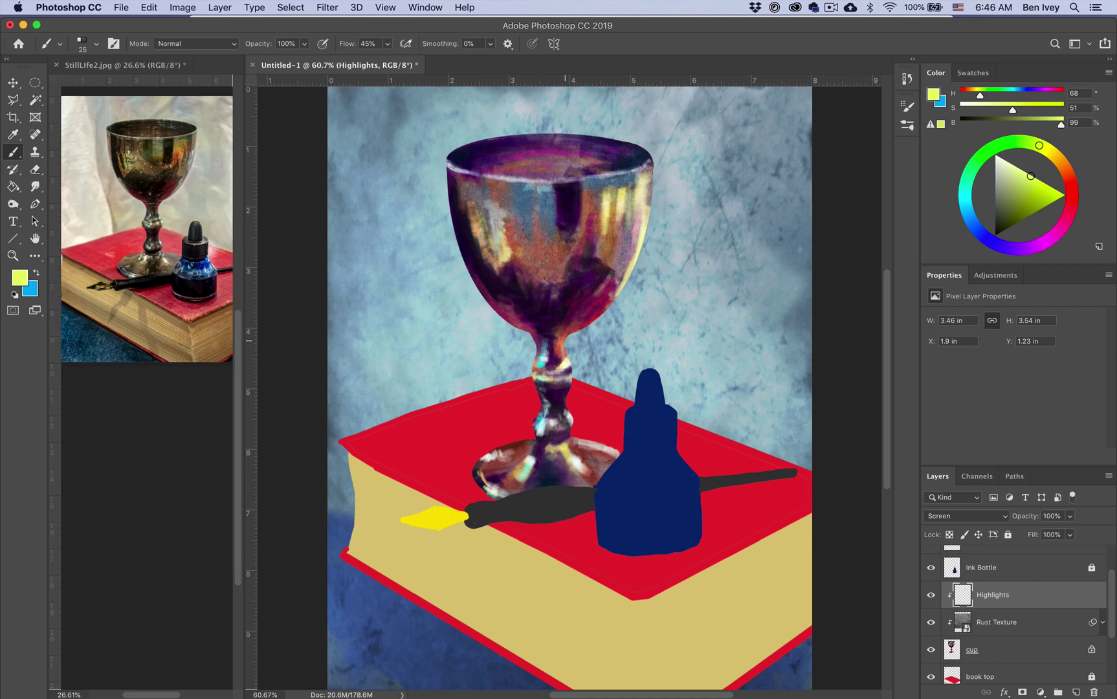
left_click_drag(570, 413, 563, 405)
mouse_move(574, 448)
left_mouse_down()
mouse_move(567, 442)
mouse_move(605, 453)
left_mouse_up()
left_click_drag(501, 453, 495, 461)
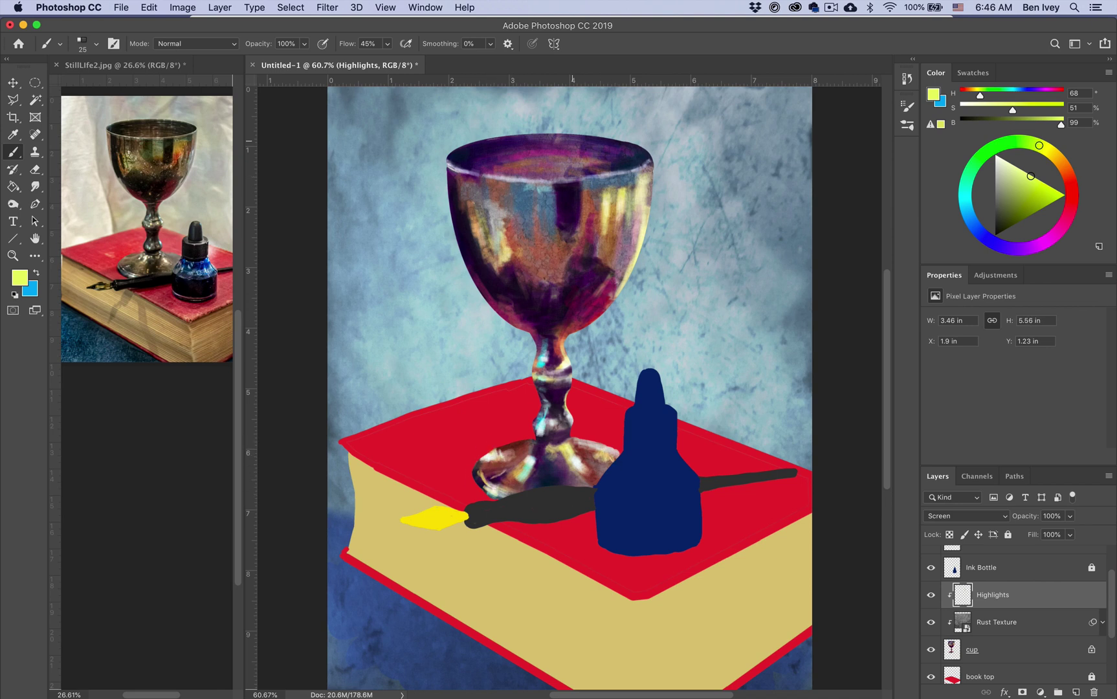
left_click_drag(505, 163, 602, 160)
left_click_drag(498, 157, 468, 164)
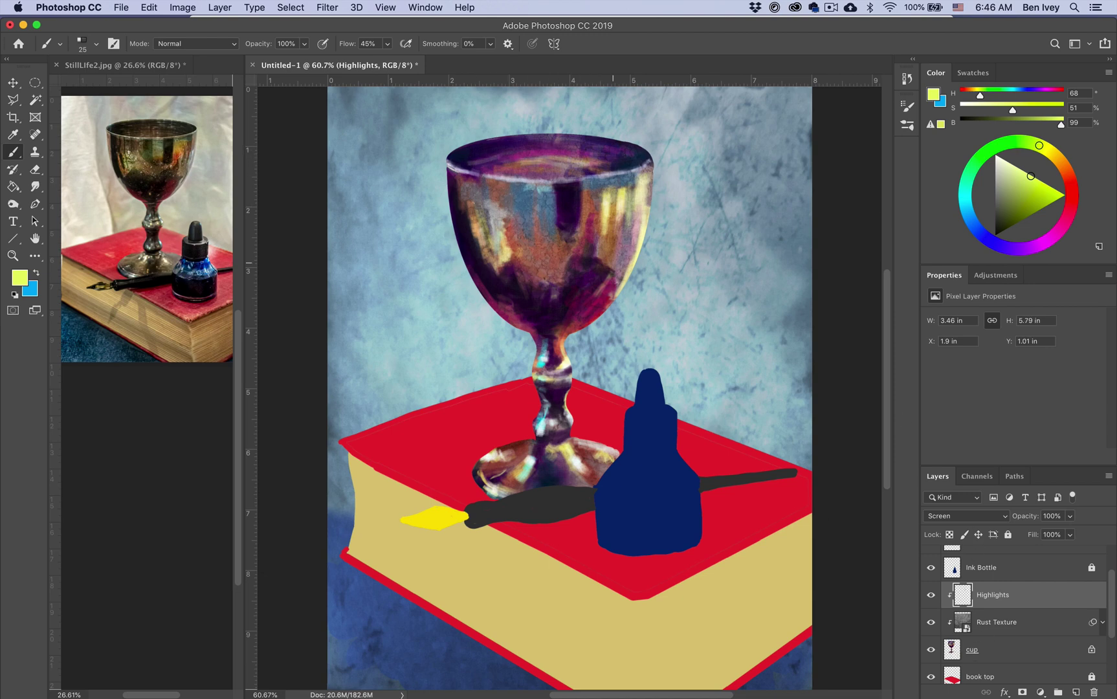
- Add a clipped layer directly above Highlights and name it shadows
left_click(995, 235)
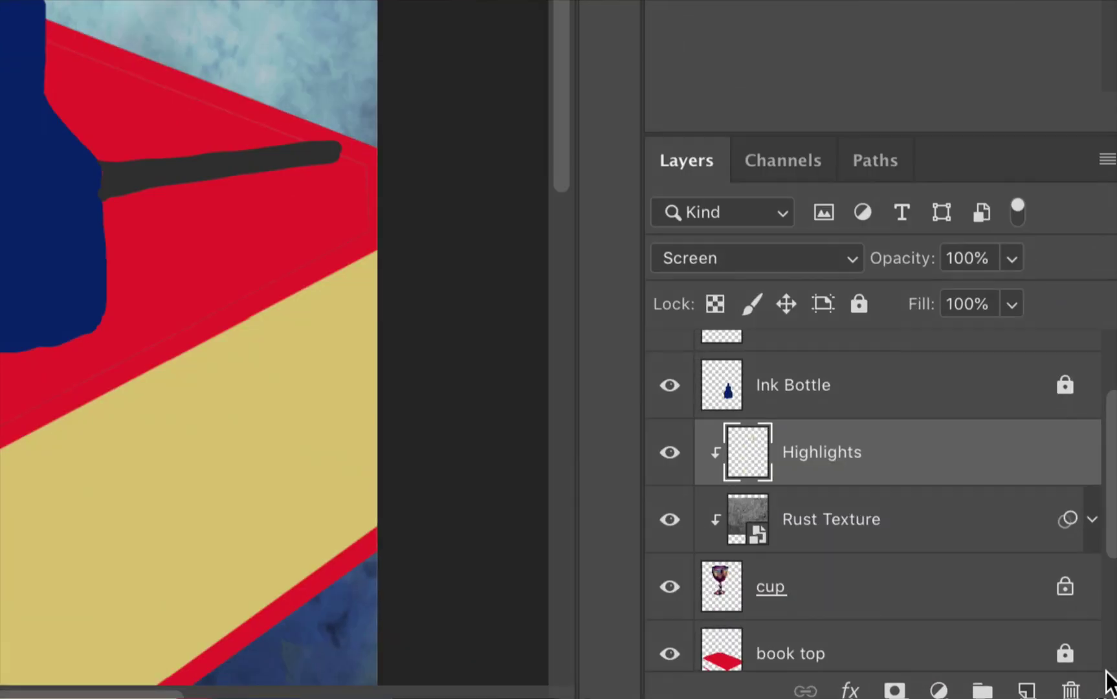
left_click(1075, 691)
double_click(979, 596)
type("shadwos")
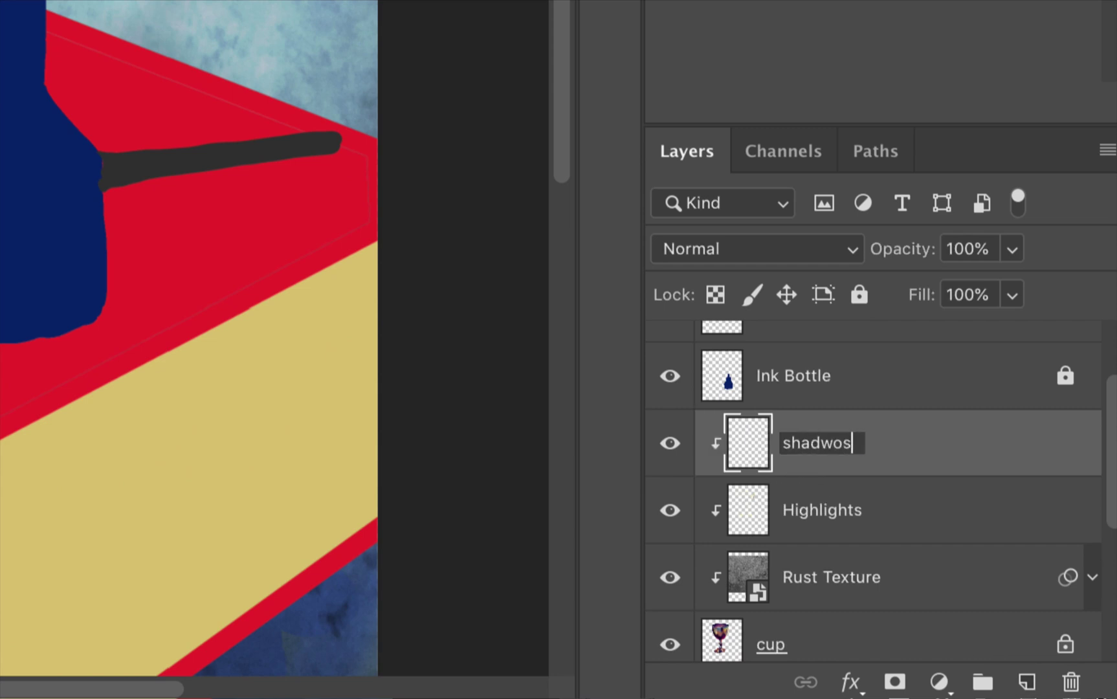
key("BackSpace")
key("BackSpace")
key("BackSpace")
type("ows")
key("Return")
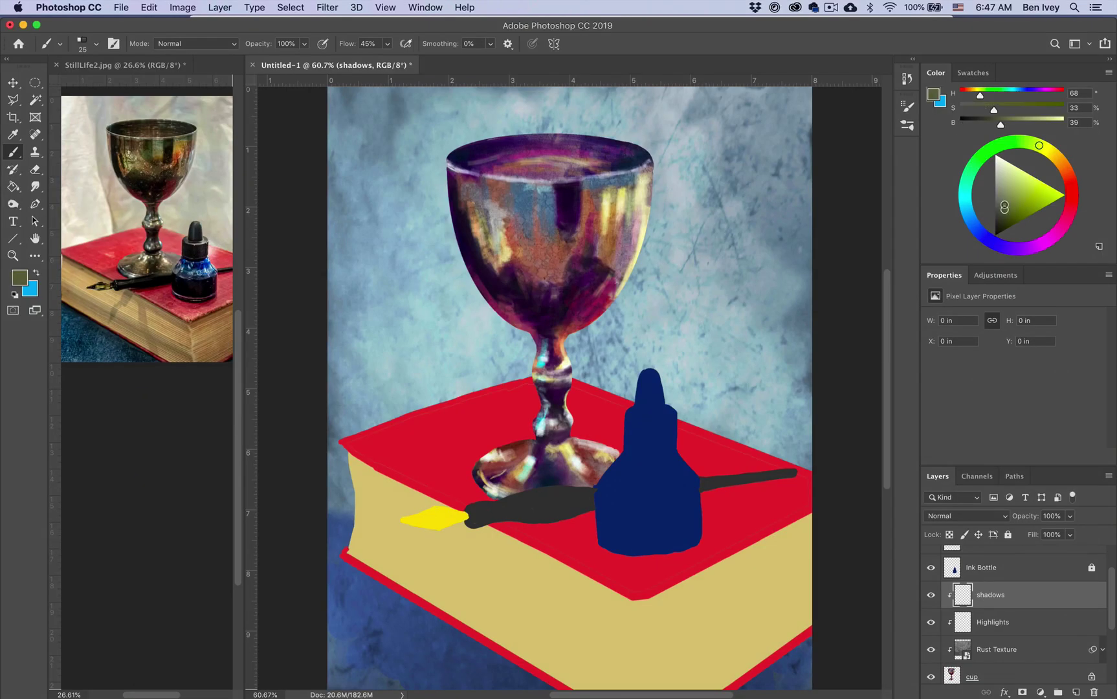
- Paint dark navy shadows (H 241, S 94, B 27) on the lower and outer parts of the goblet's bowl
left_click(993, 242)
left_click(1012, 223)
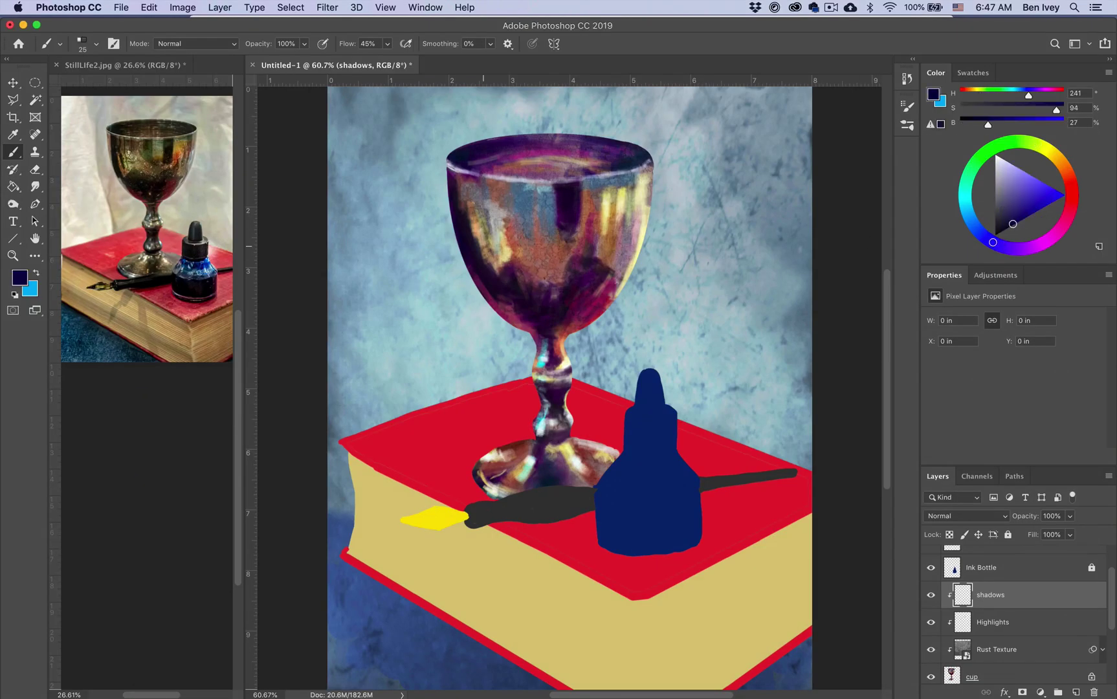
left_click_drag(522, 267, 520, 283)
left_click_drag(517, 265, 529, 283)
mouse_move(531, 264)
left_mouse_down()
mouse_move(539, 286)
mouse_move(473, 215)
mouse_move(469, 196)
left_mouse_up()
- Darken the goblet's inside below the rim with a sampled dark purple (H 271, S 78, B 13) and a size 90 brush
left_click(512, 280, "alt")
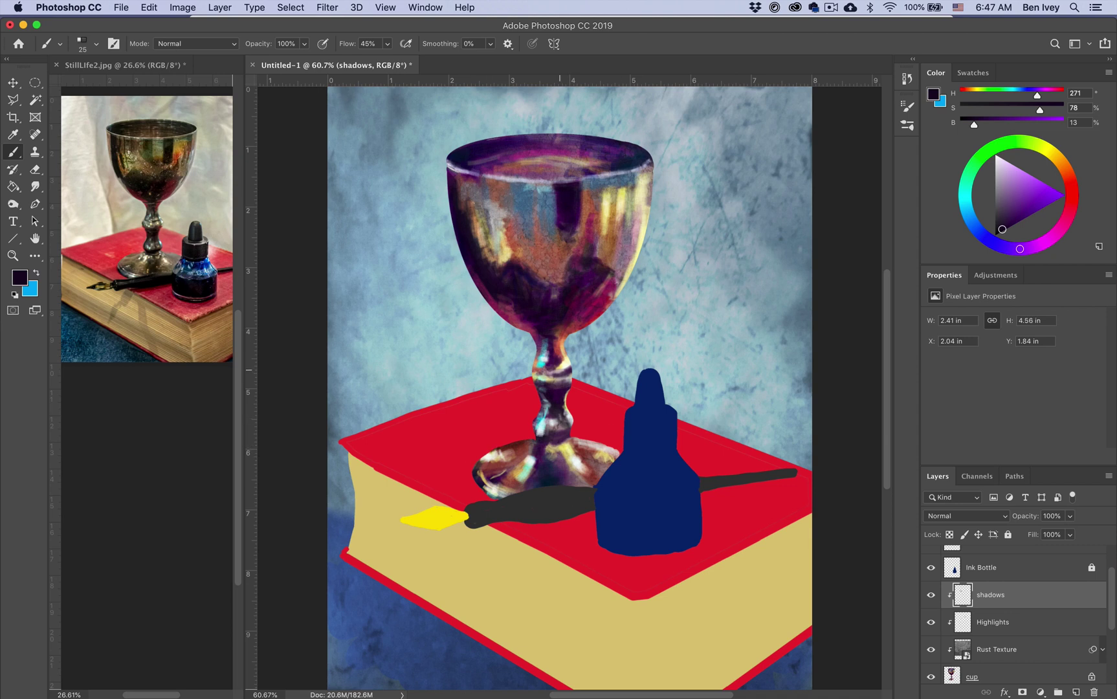
key("bracketright")
key("bracketright")
key("bracketright")
key("bracketright")
key("bracketright")
key("bracketright")
key("bracketright")
mouse_move(484, 152)
left_mouse_down()
mouse_move(516, 150)
mouse_move(540, 131)
left_mouse_up()
left_click_drag(605, 145, 634, 150)
left_click_drag(478, 176, 556, 161)
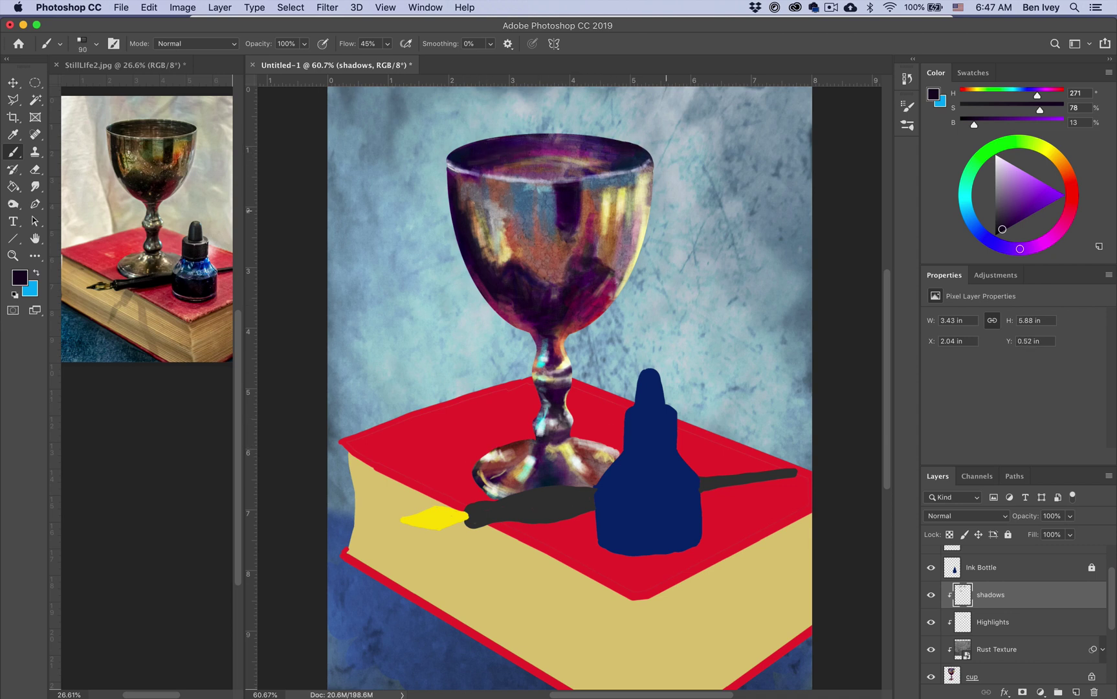
- Switch the painting color to white, undo the last stroke and reduce the brush size to 20
left_click(996, 155)
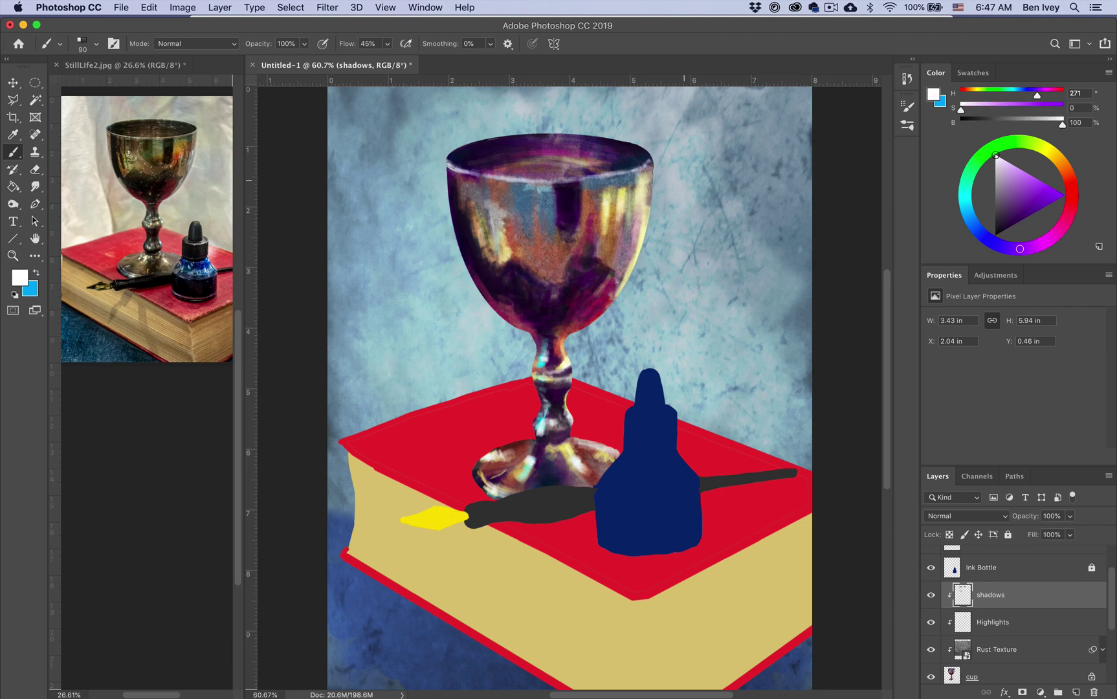
key("super+z")
key("bracketleft")
key("bracketleft")
key("bracketleft")
key("bracketleft")
key("bracketleft")
key("bracketleft")
key("bracketleft")
key("bracketleft")
key("bracketleft")
key("bracketleft")
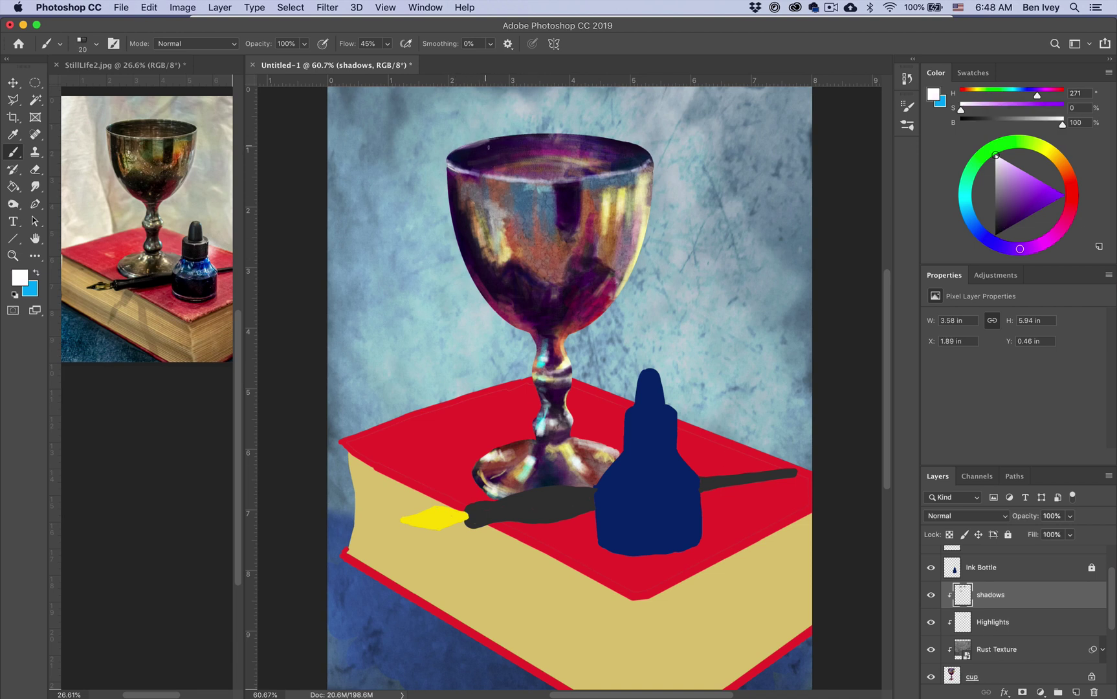
- Refine the goblet's shading down to the base using dark purple and muted rose sampled from the painting
left_click(491, 155, "alt")
left_click(511, 271, "alt")
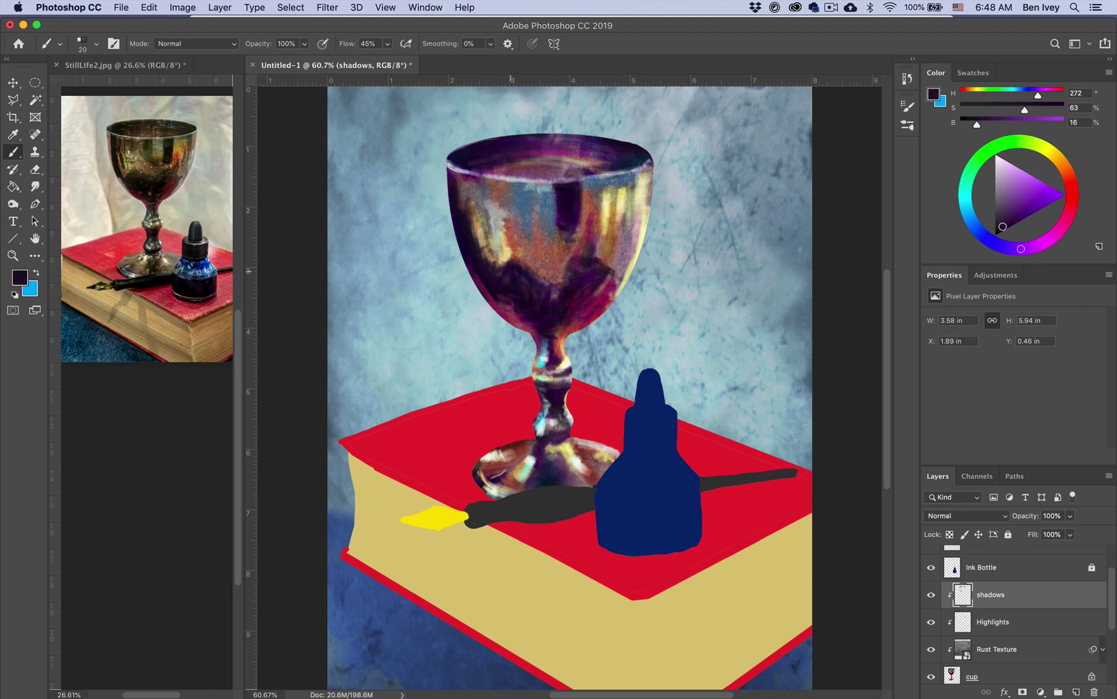
left_click(582, 480, "alt")
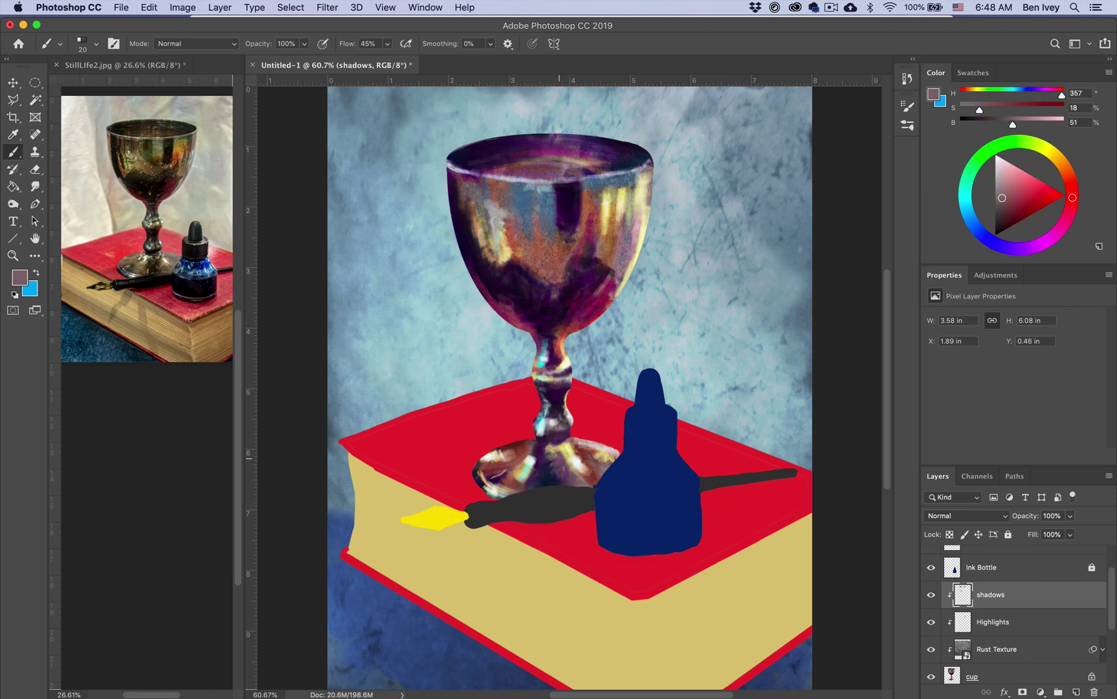
left_click_drag(559, 482, 549, 469)
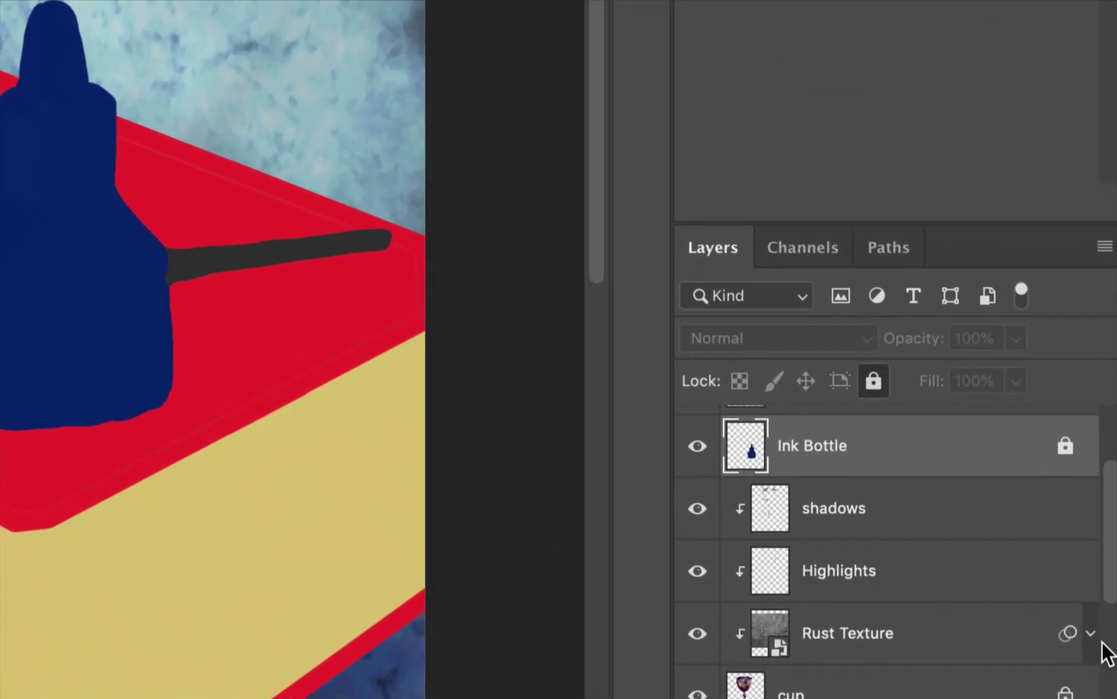
- Group the shadows, Highlights, Rust Texture and cup layers into a group named Cup, check its contents and collapse it
left_click(929, 532)
scroll(932, 534, "down", 5)
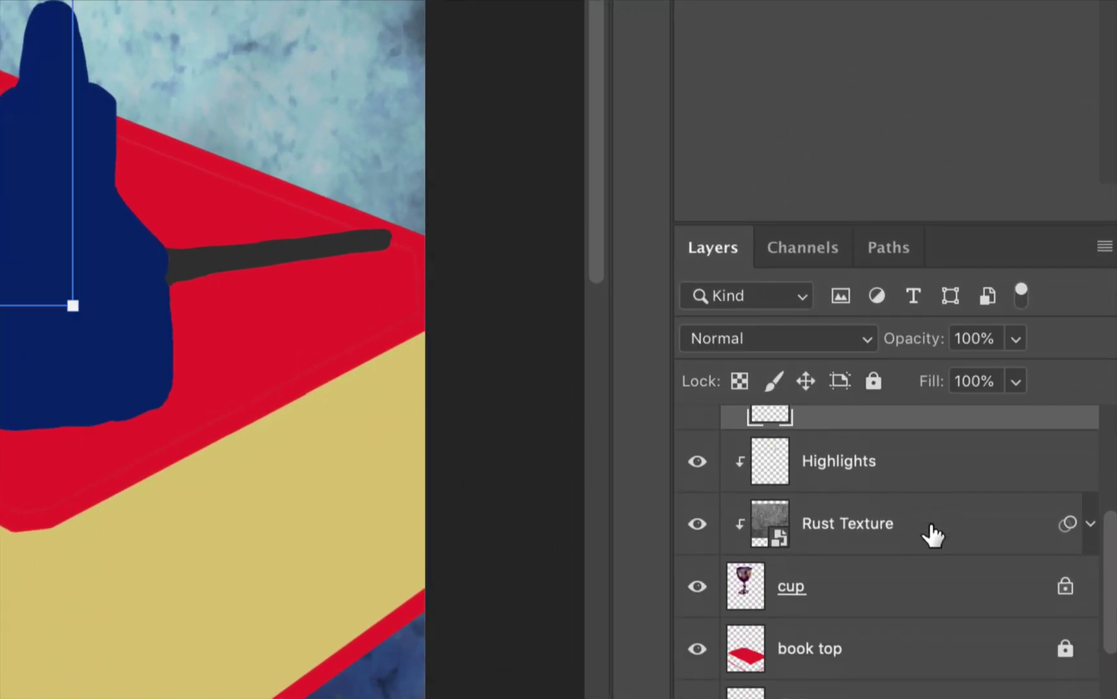
left_click(840, 576, "shift")
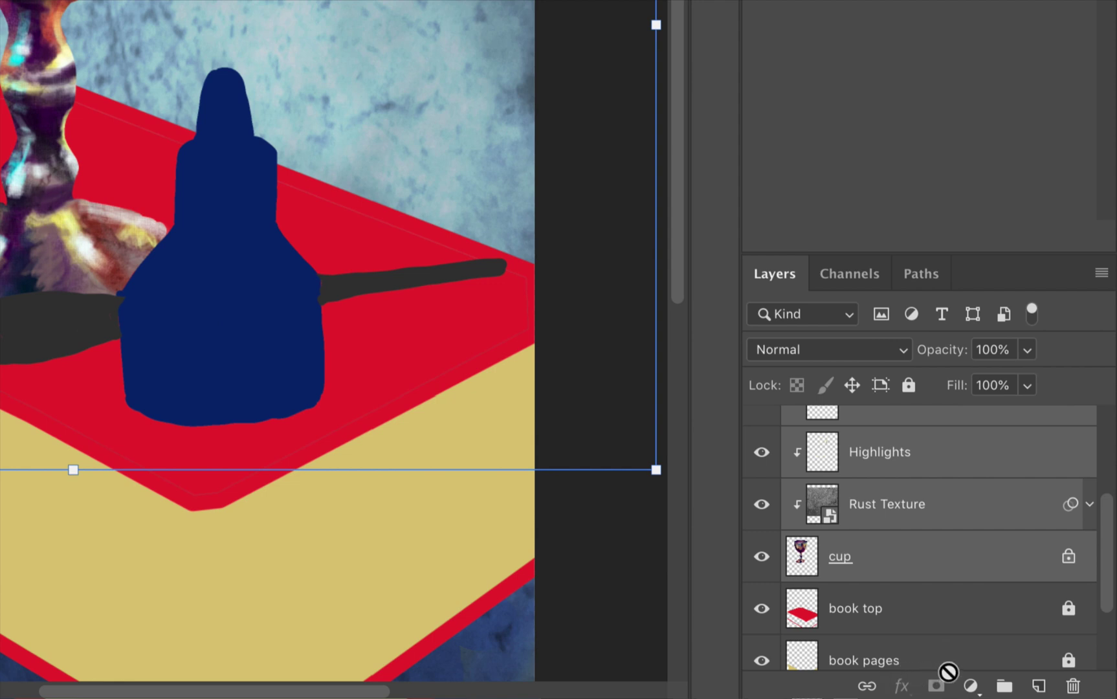
left_click(1004, 685)
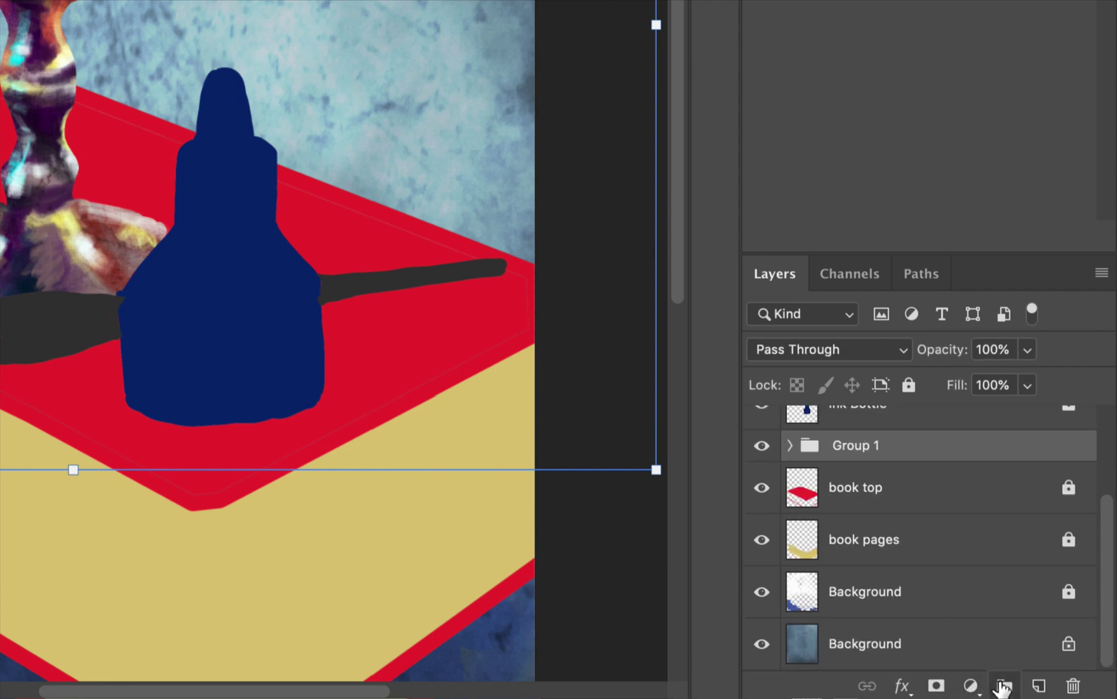
double_click(854, 445)
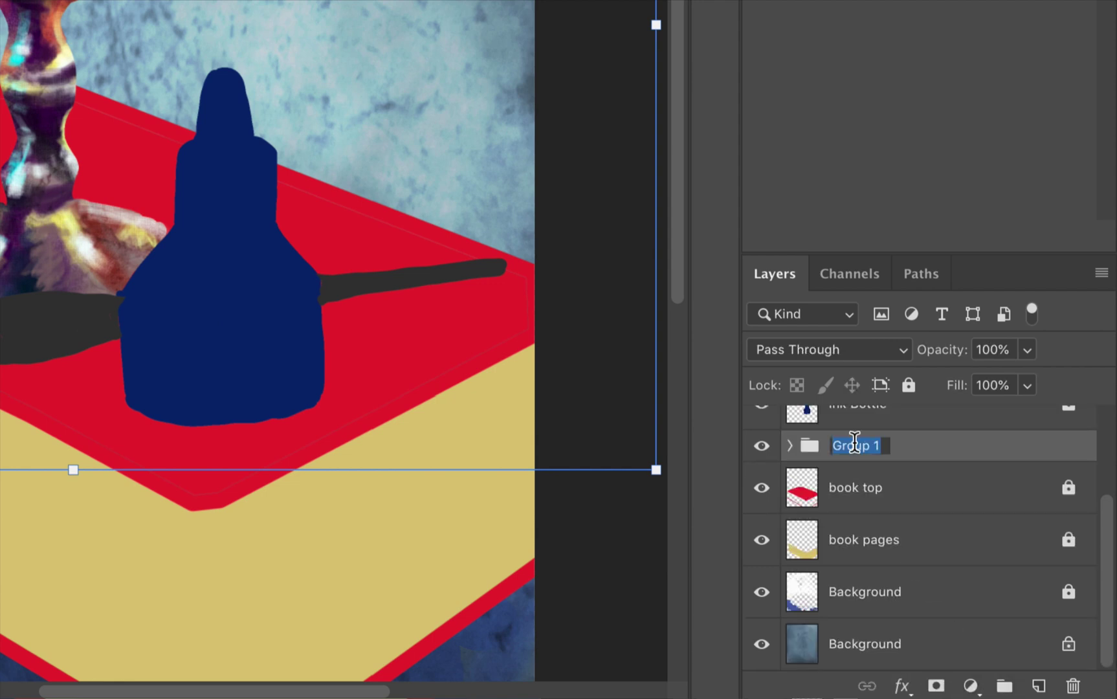
type("Cup")
key("Return")
left_click(789, 446)
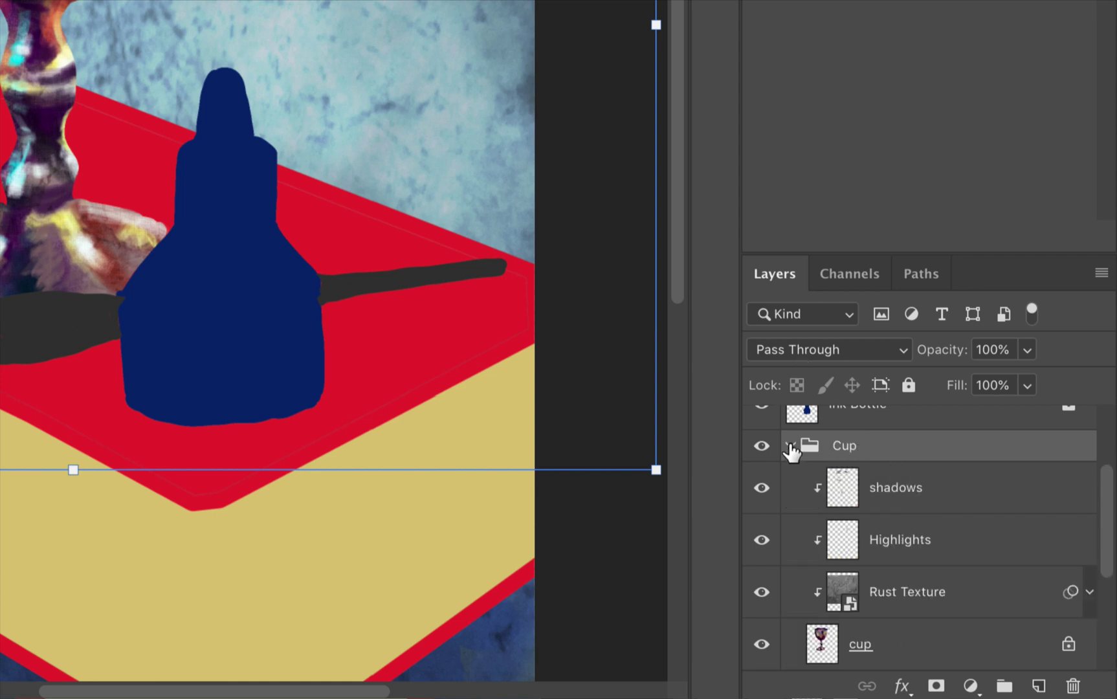
left_click(789, 446)
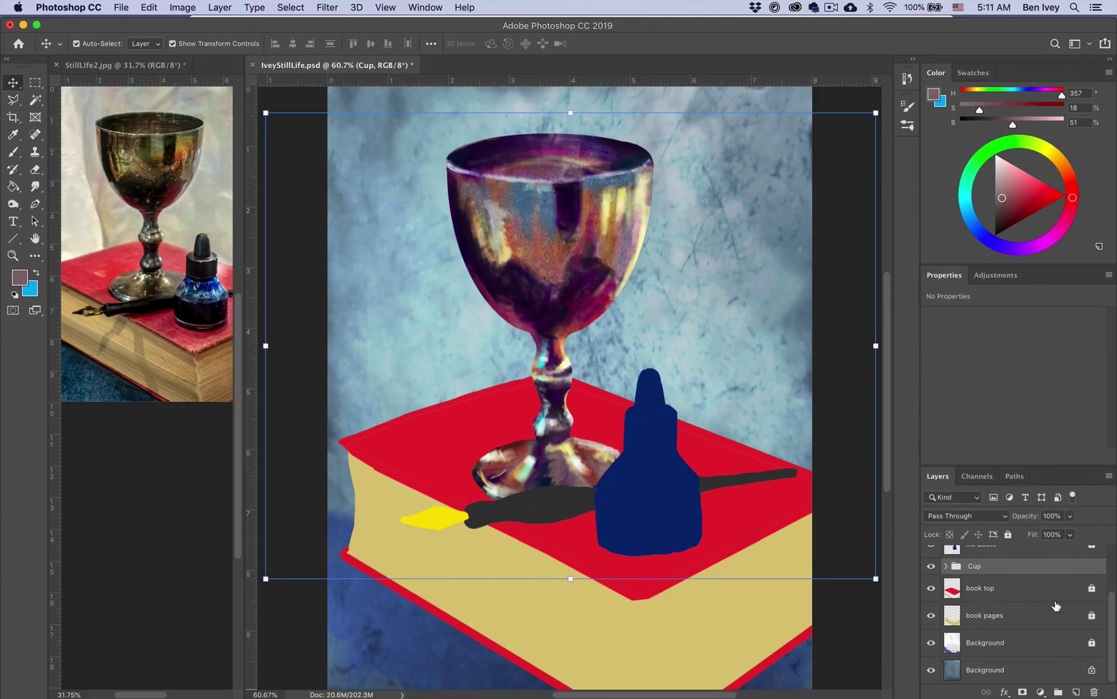
- Unlock the Ink Bottle layer and fully lock the Cup group
left_click(1078, 597)
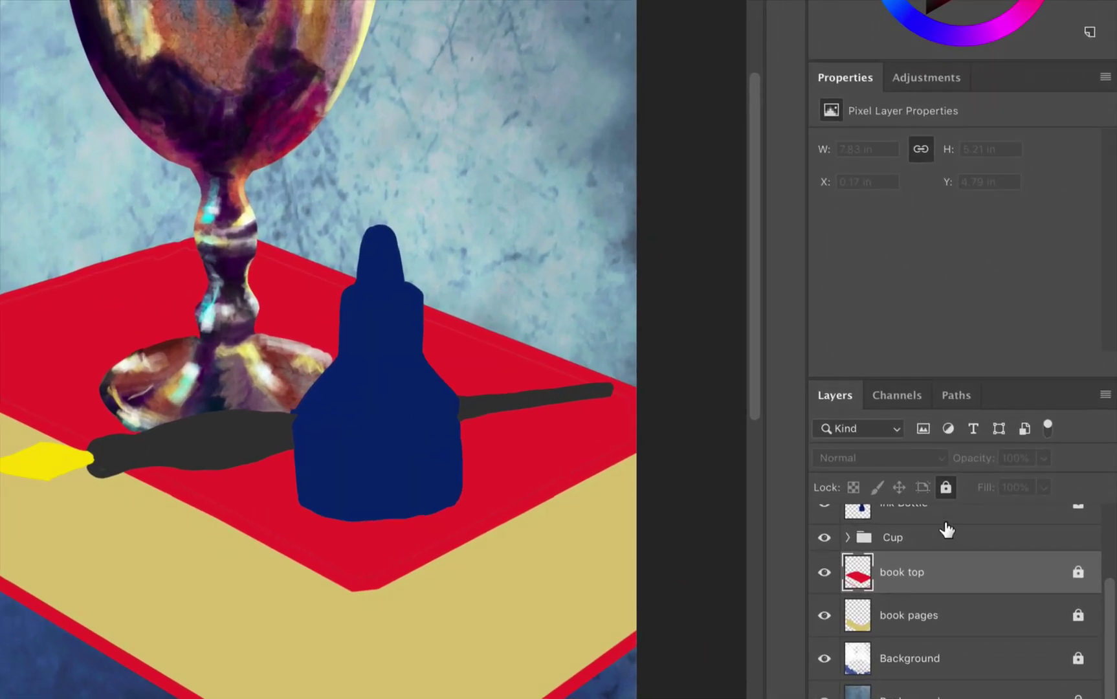
scroll(1008, 558, "up", 2)
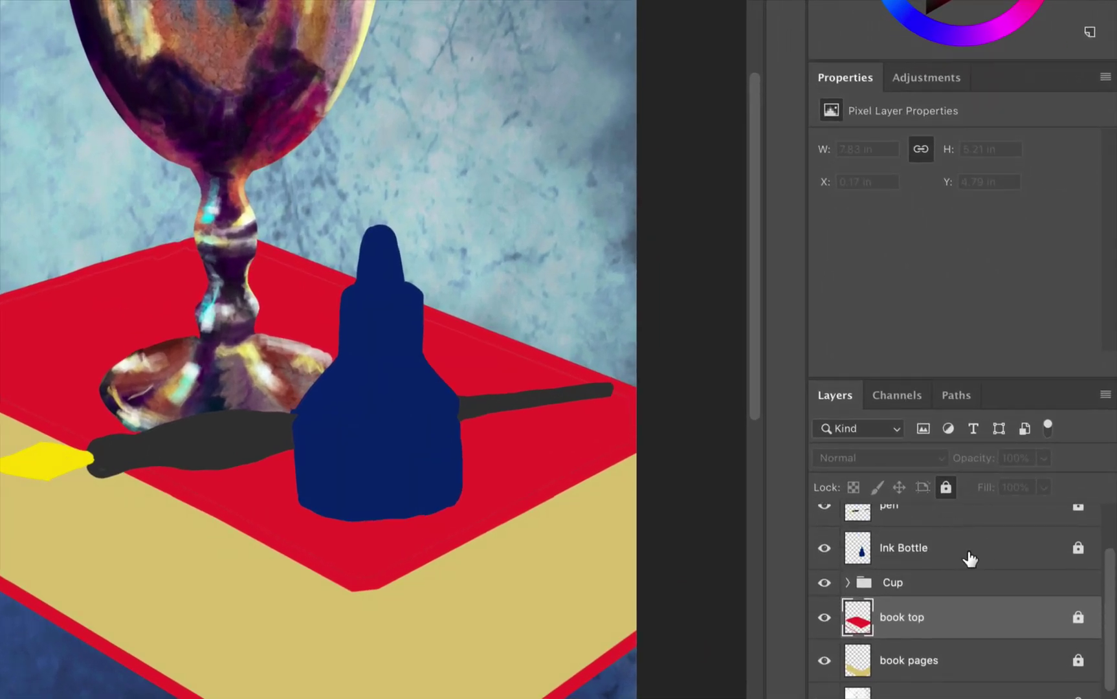
left_click(977, 555)
left_click(1077, 549)
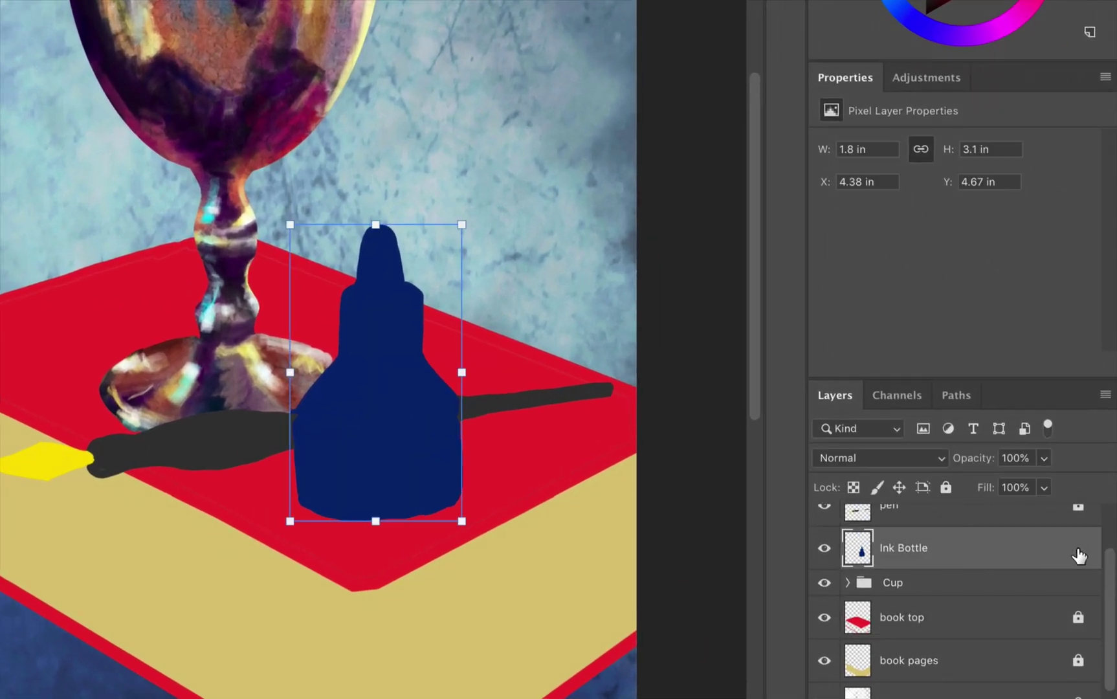
left_click(1088, 583)
left_click(946, 488)
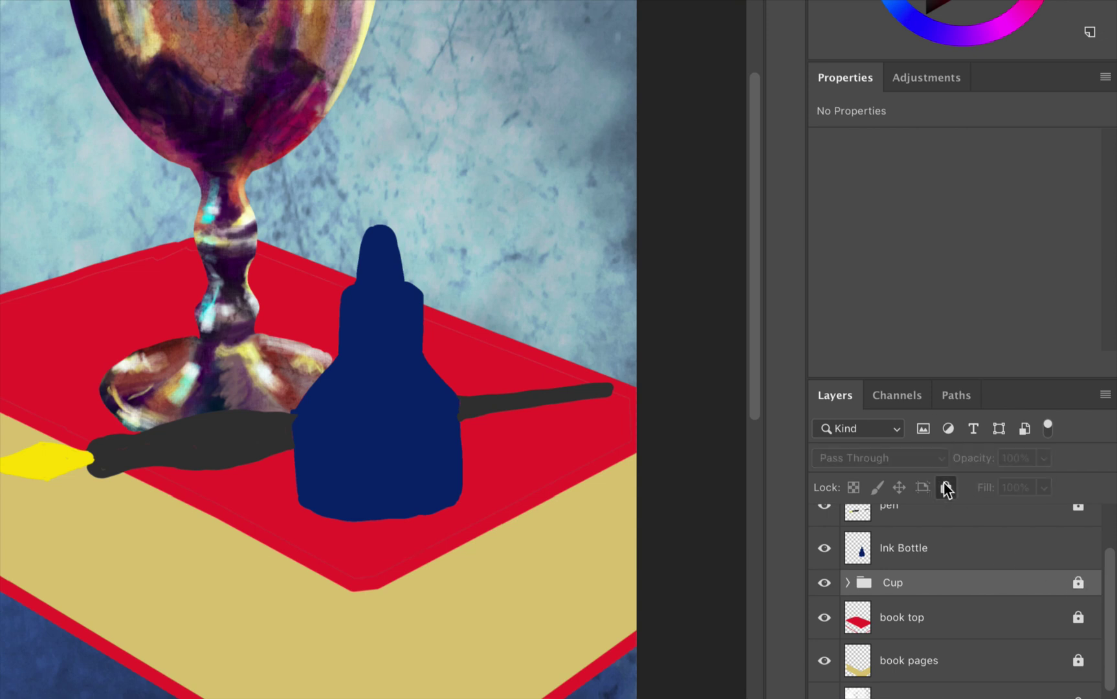
- Lock the transparent pixels of the Ink Bottle layer
left_click(1040, 562)
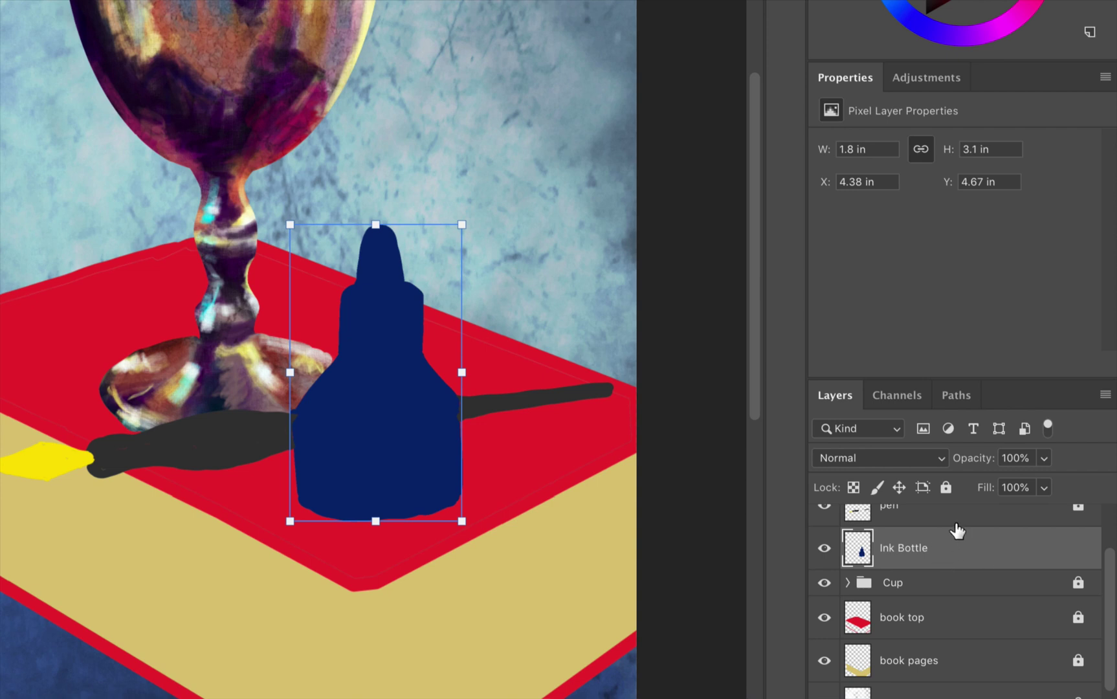
left_click(852, 489)
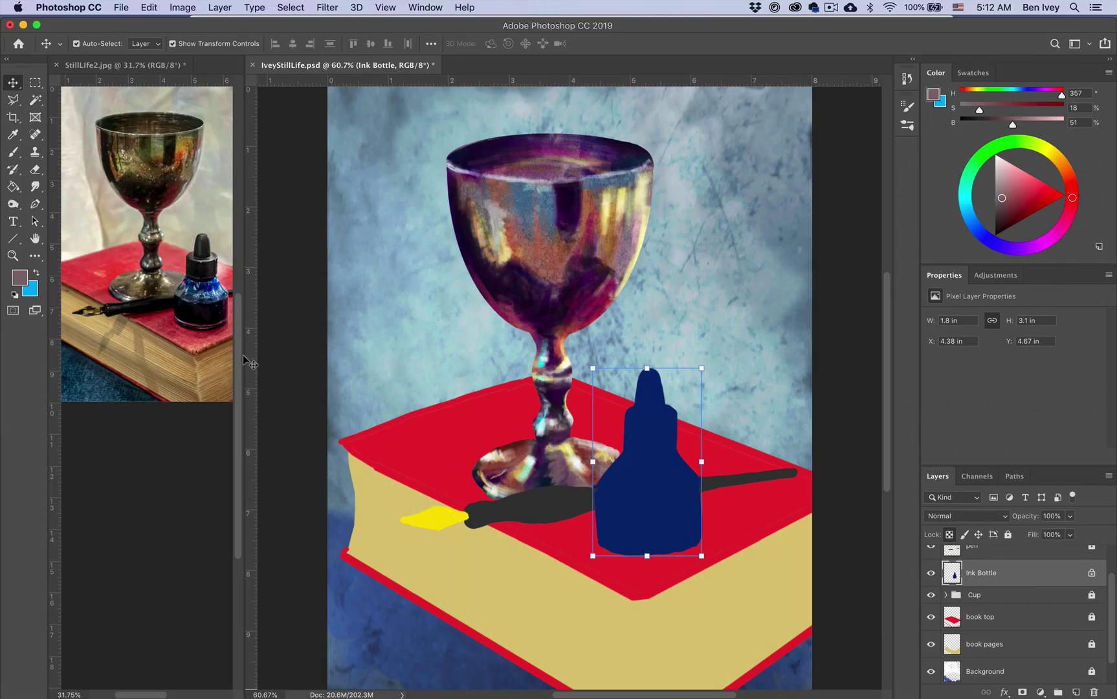
scroll(155, 368, "up", 5)
scroll(156, 368, "down", 4)
scroll(156, 367, "up", 2)
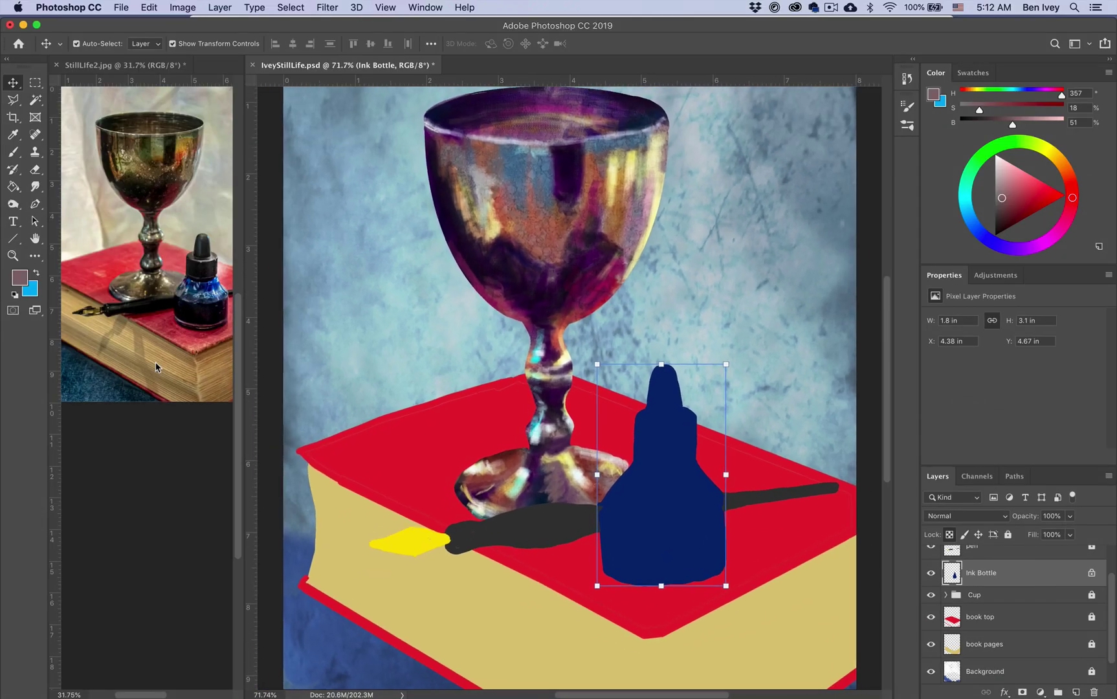
- Paint pale blue-grey highlights (hue 223, saturation 10, brightness 75) on the dropper tip in the Ink Bottle layer, following the reference photo
scroll(438, 402, "up", 3)
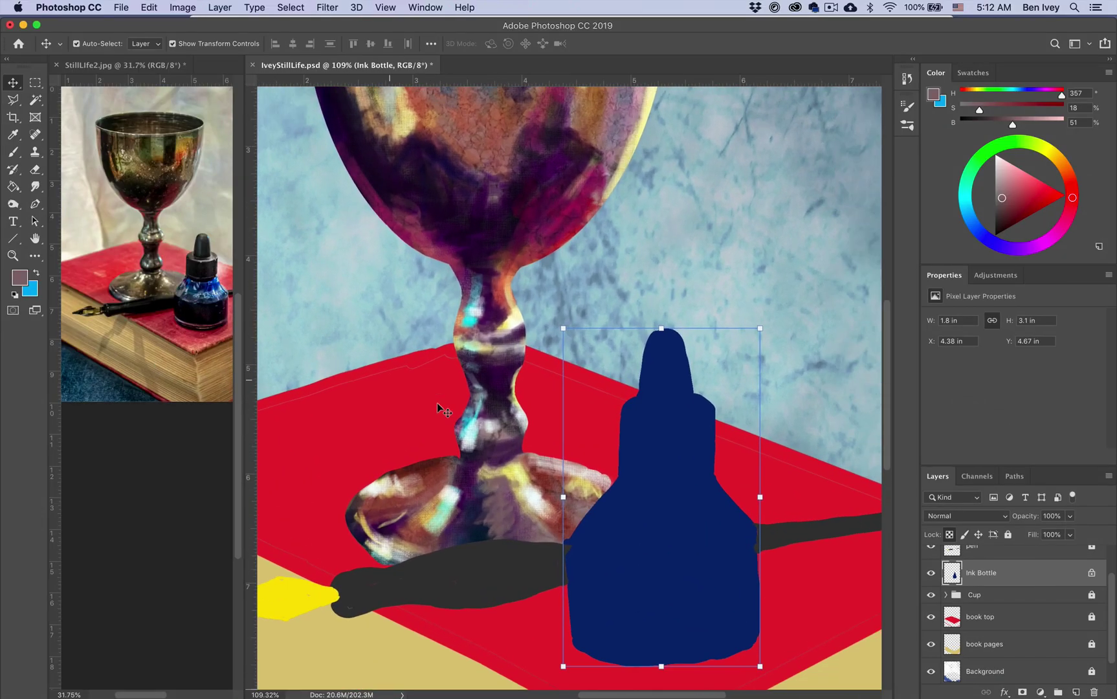
left_click(183, 378)
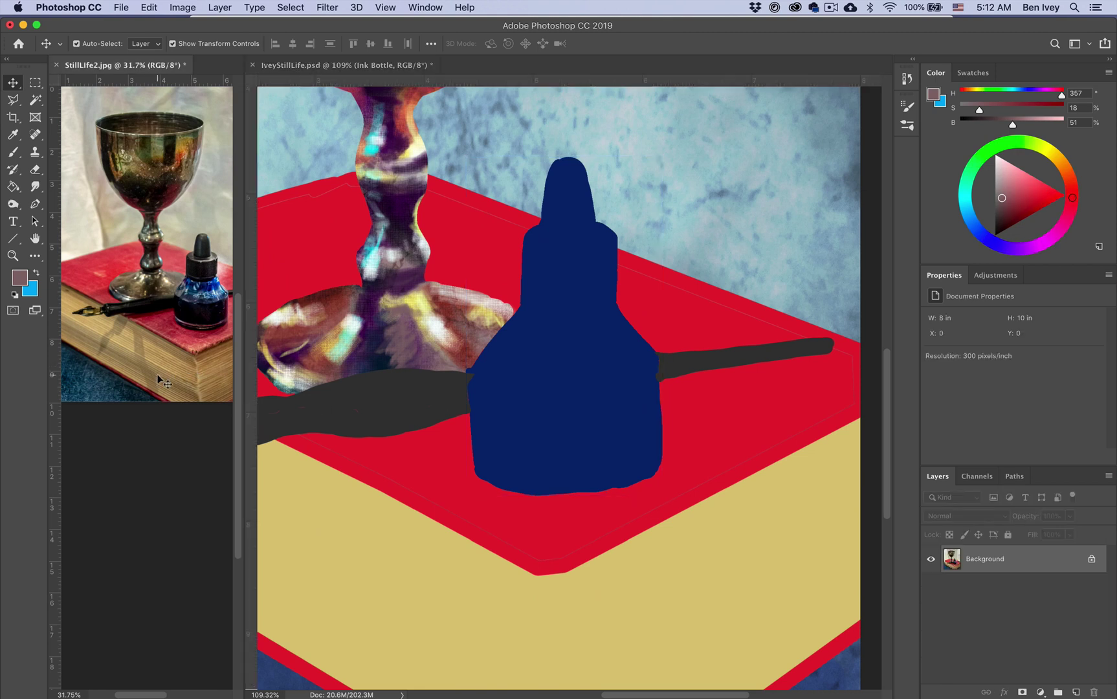
scroll(160, 382, "up", 2)
scroll(157, 374, "up", 3)
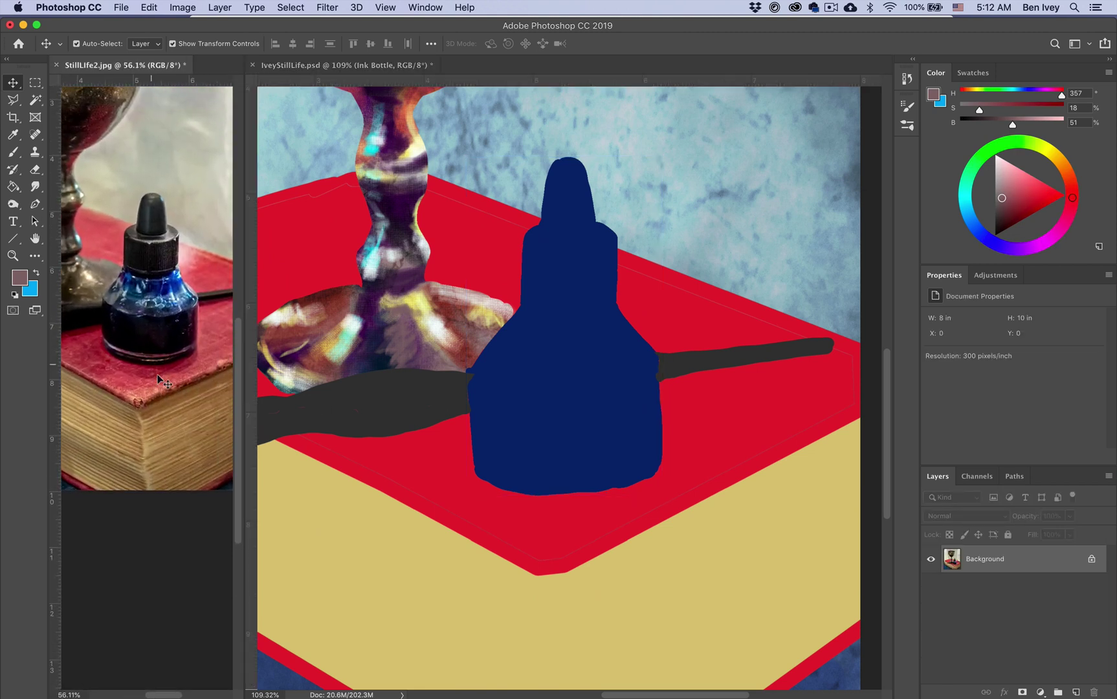
scroll(157, 374, "up", 2)
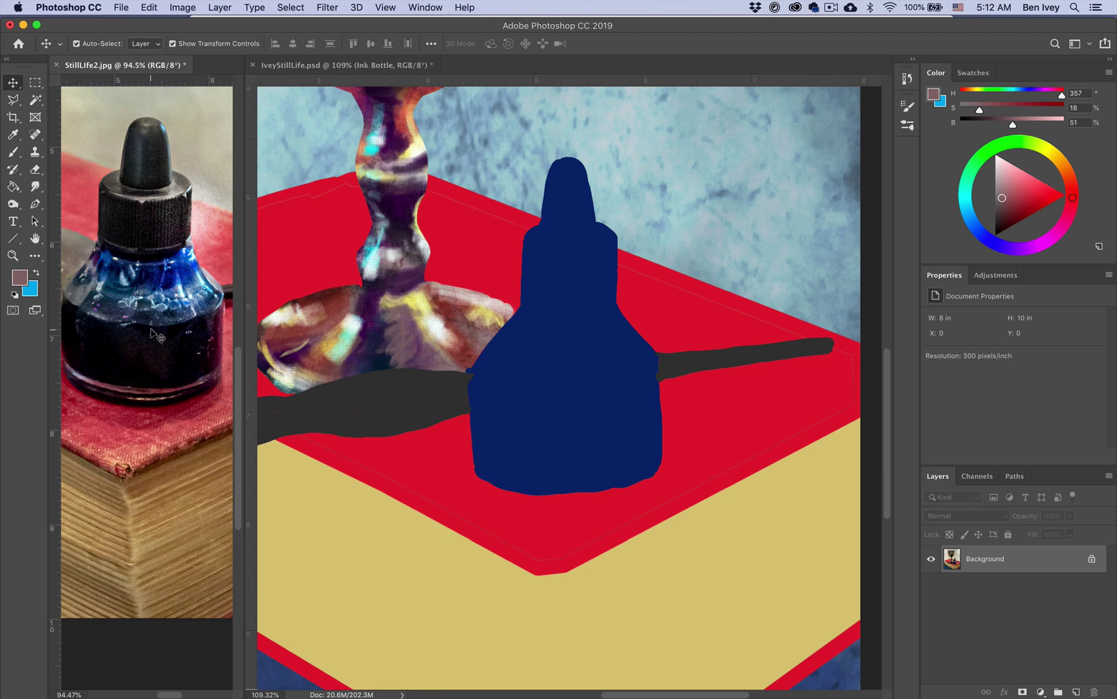
scroll(150, 330, "down", 1)
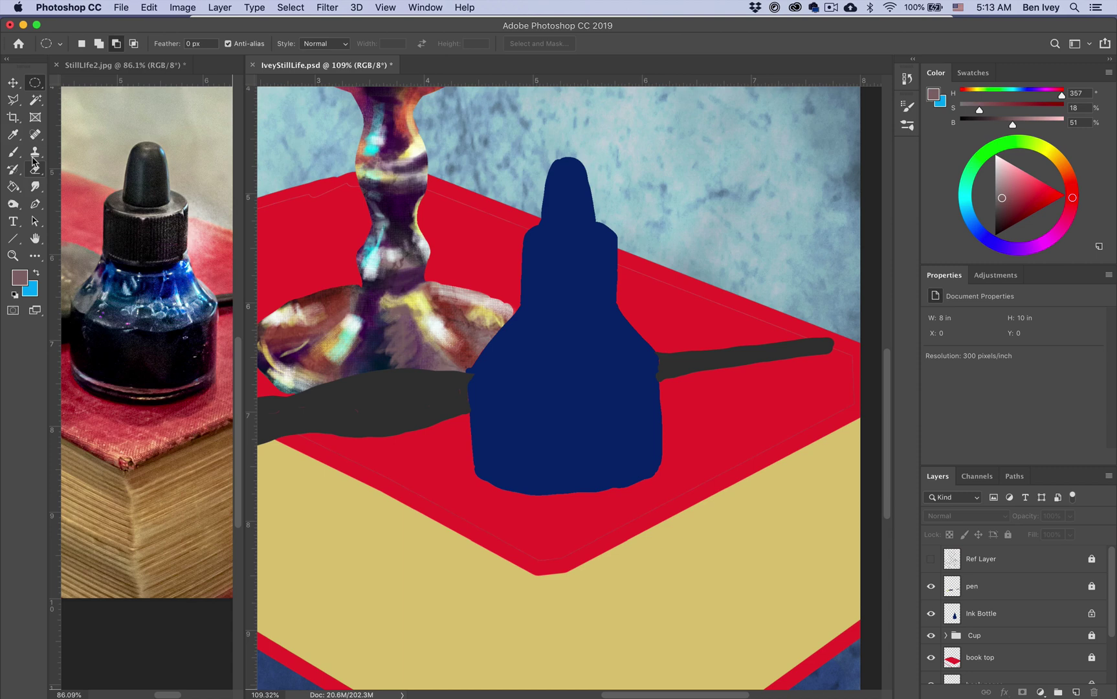
key("b")
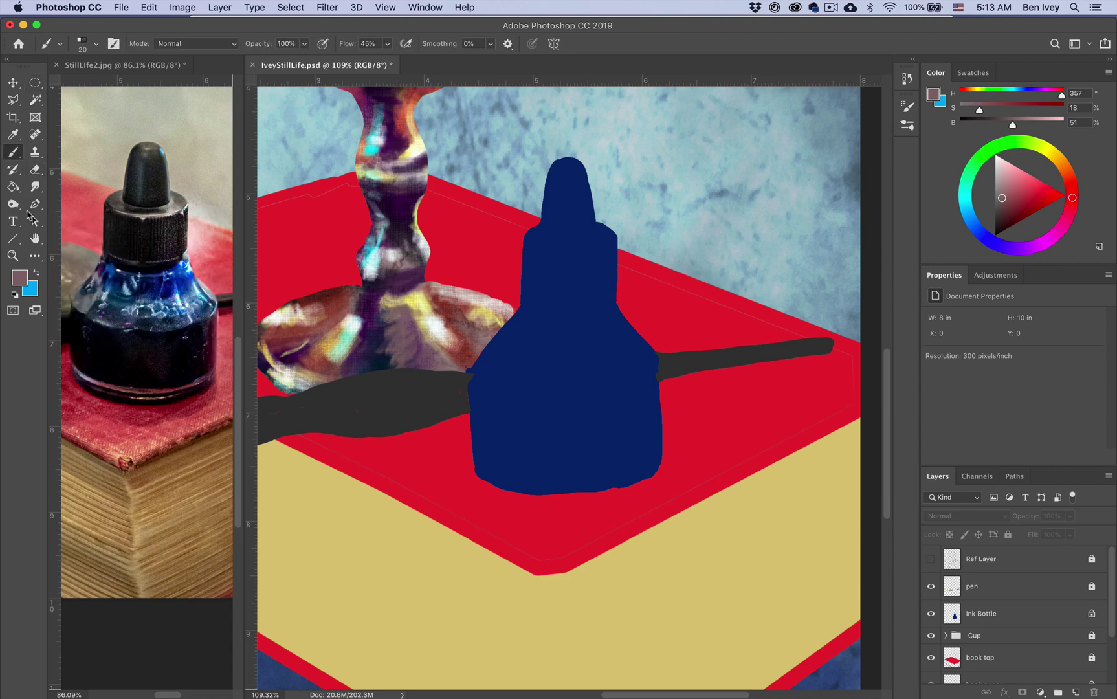
left_click(602, 377, "super")
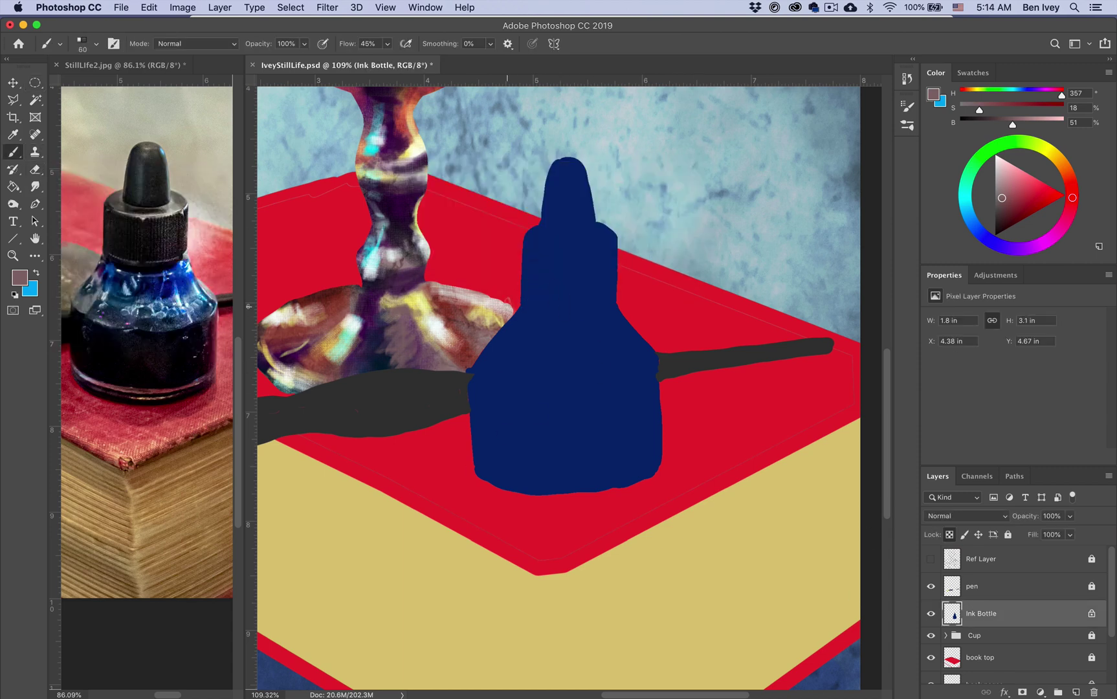
left_click_drag(973, 216, 979, 232)
left_click_drag(1005, 189, 1001, 178)
left_click(560, 169)
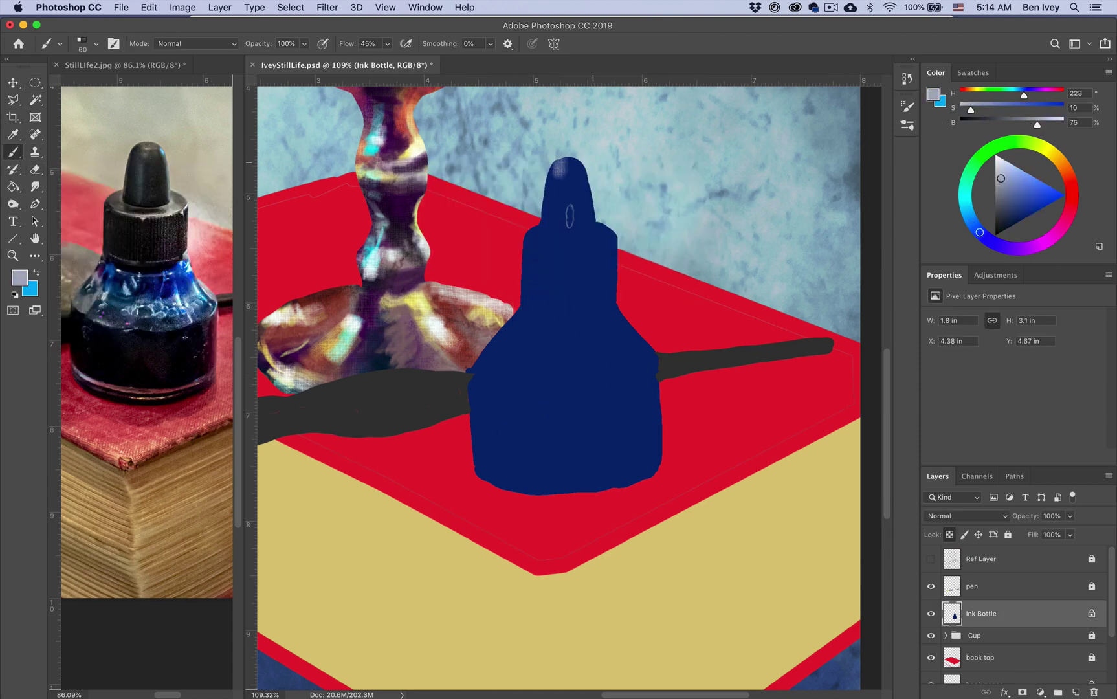
left_click_drag(561, 187, 562, 221)
- Extend the pale highlights down both sides of the dropper tip with a smaller brush
key("[")
key("[")
key("[")
key("[")
key("[")
key("[")
mouse_move(581, 163)
left_mouse_down()
mouse_move(567, 169)
mouse_move(563, 235)
left_mouse_up()
- Paint soft blue highlights along the ink bottle cap's upper rim and down its side, blending with colours sampled from the cap
mouse_move(581, 167)
left_mouse_down()
mouse_move(602, 251)
mouse_move(549, 246)
mouse_move(615, 241)
mouse_move(597, 307)
left_mouse_up()
left_click(1010, 180)
left_click(590, 253, "alt")
left_click(599, 253, "alt")
left_click_drag(600, 255, 596, 309)
- Shade the cap's sides and lower edge with dark navy (hue 223, saturation 100, brightness 16) and a darker blue sampled from the bottle
left_click(1006, 229)
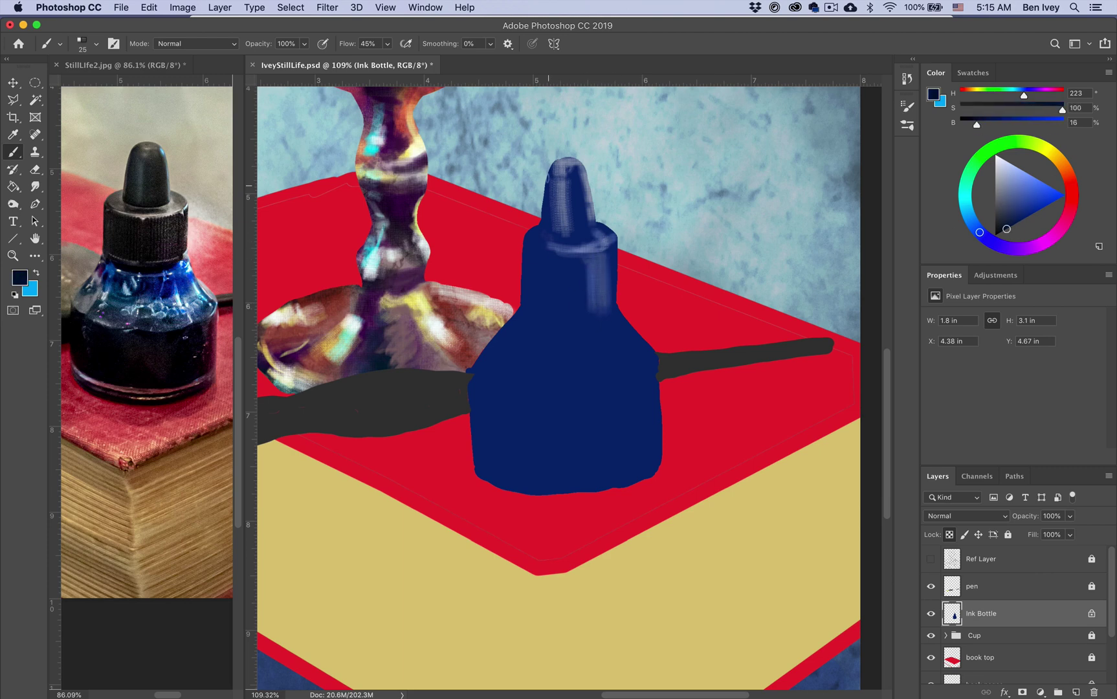
mouse_move(544, 241)
left_mouse_down()
mouse_move(536, 304)
mouse_move(608, 309)
left_mouse_up()
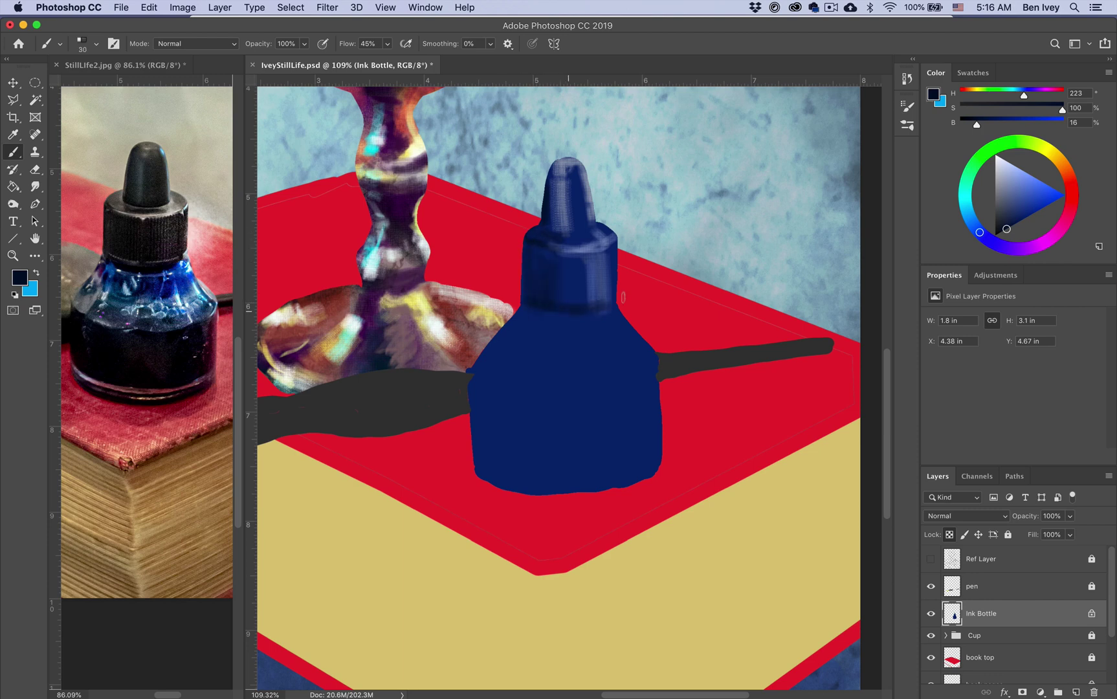
left_click(526, 309, "alt")
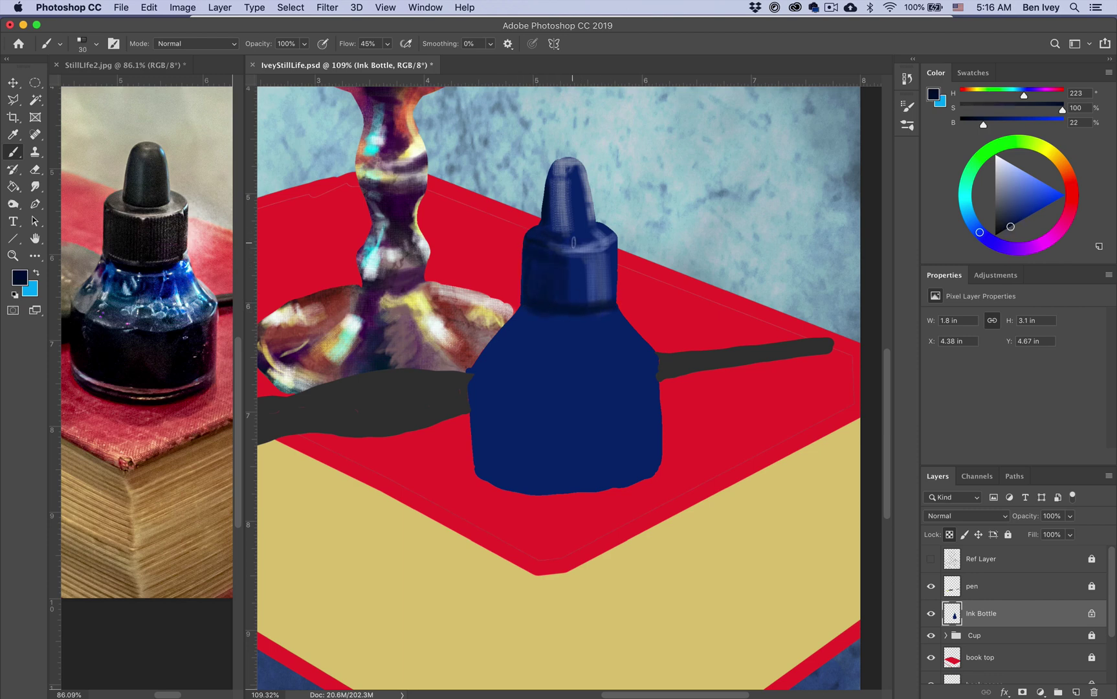
mouse_move(559, 231)
left_mouse_down()
mouse_move(553, 181)
mouse_move(566, 227)
mouse_move(589, 244)
mouse_move(558, 235)
mouse_move(576, 295)
left_mouse_up()
mouse_move(609, 257)
left_mouse_down()
mouse_move(605, 300)
mouse_move(588, 299)
mouse_move(604, 293)
left_mouse_up()
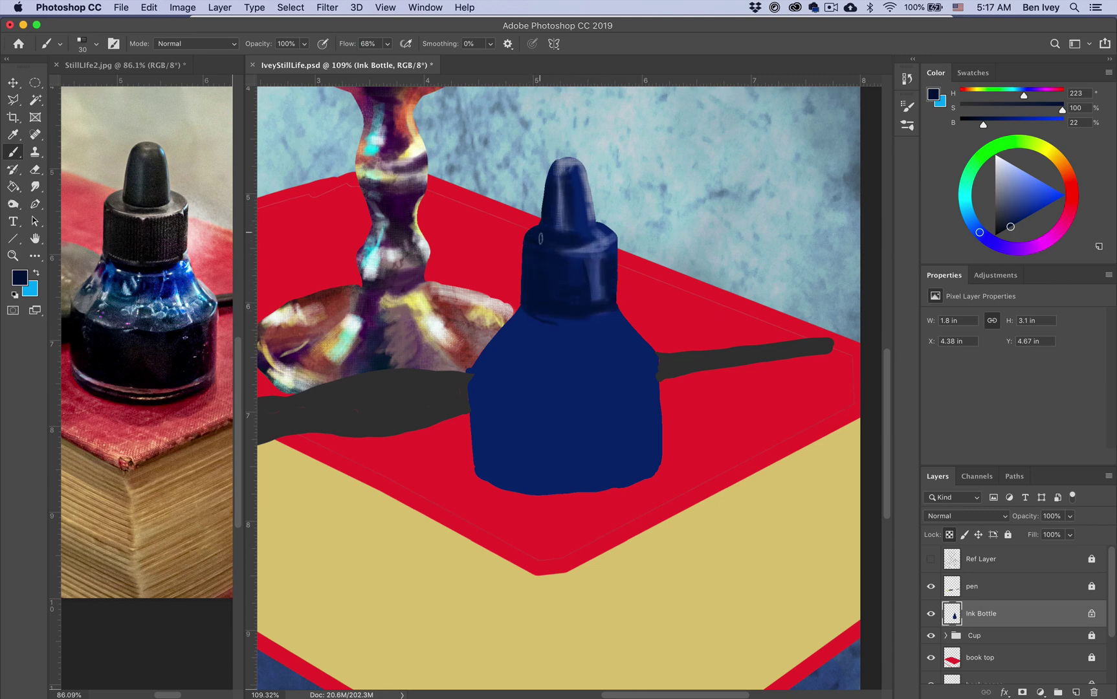
- Refine the cap's rim highlight and lower shadow with light and dark blues sampled from the painting
left_click(578, 251, "alt")
left_click_drag(599, 245, 590, 233)
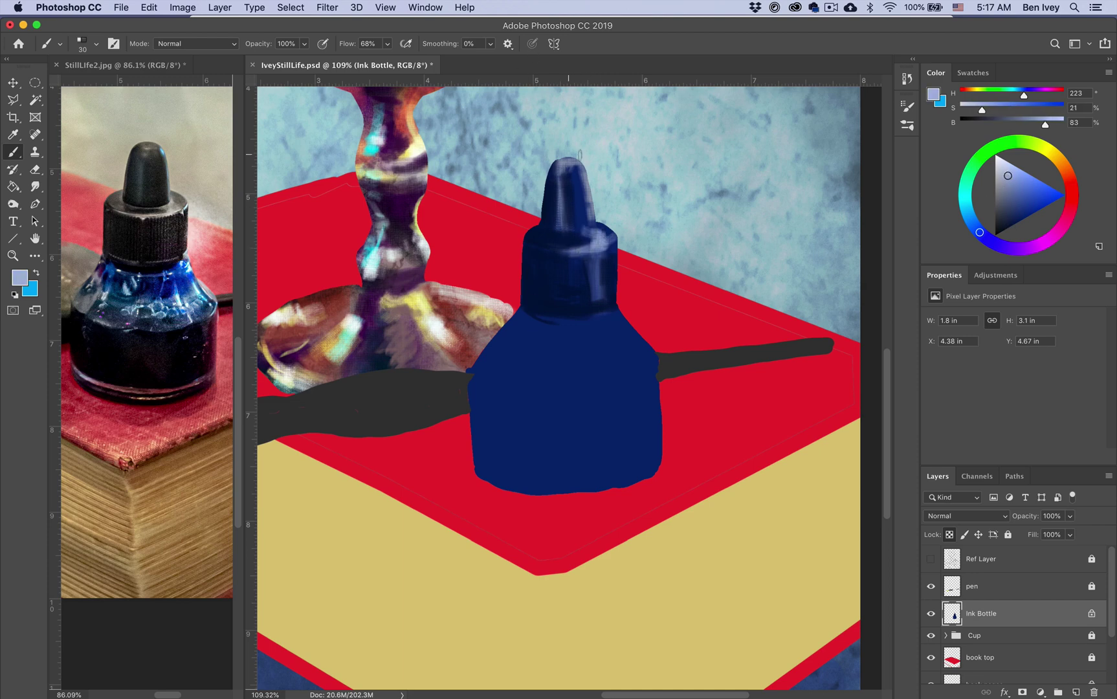
left_click(567, 274, "alt")
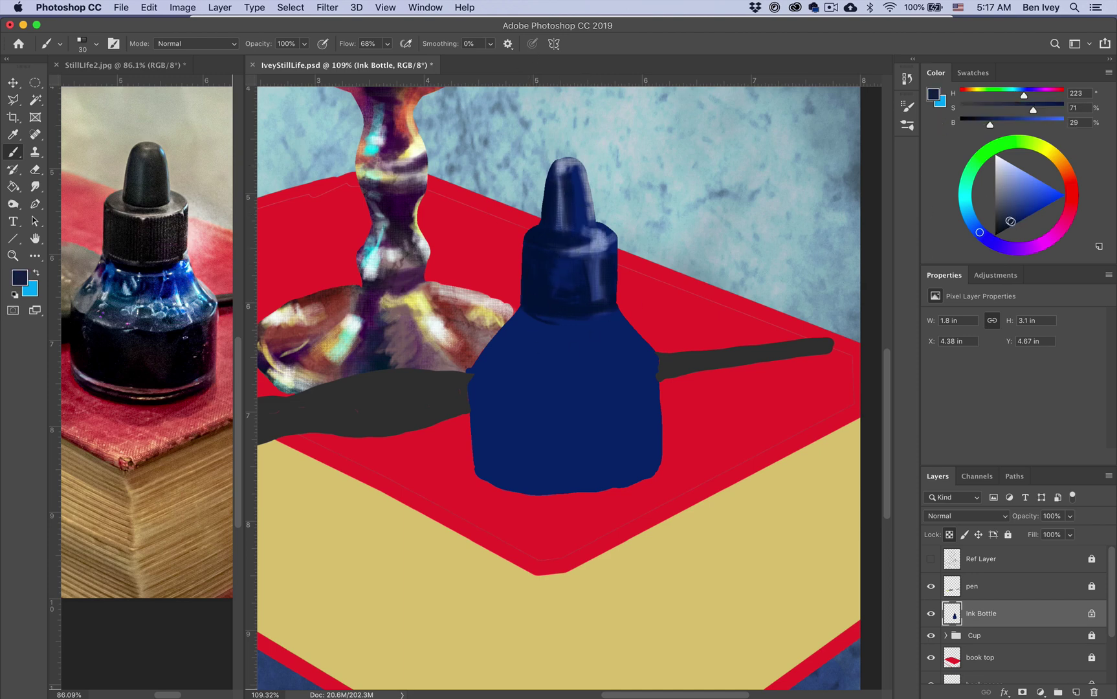
left_click(529, 299, "alt")
- Paint bright blue streaks (hue 212, saturation 70, brightness 88) on the glass shoulder and along one side of the lower bottle
left_click(1038, 190)
left_click(972, 223)
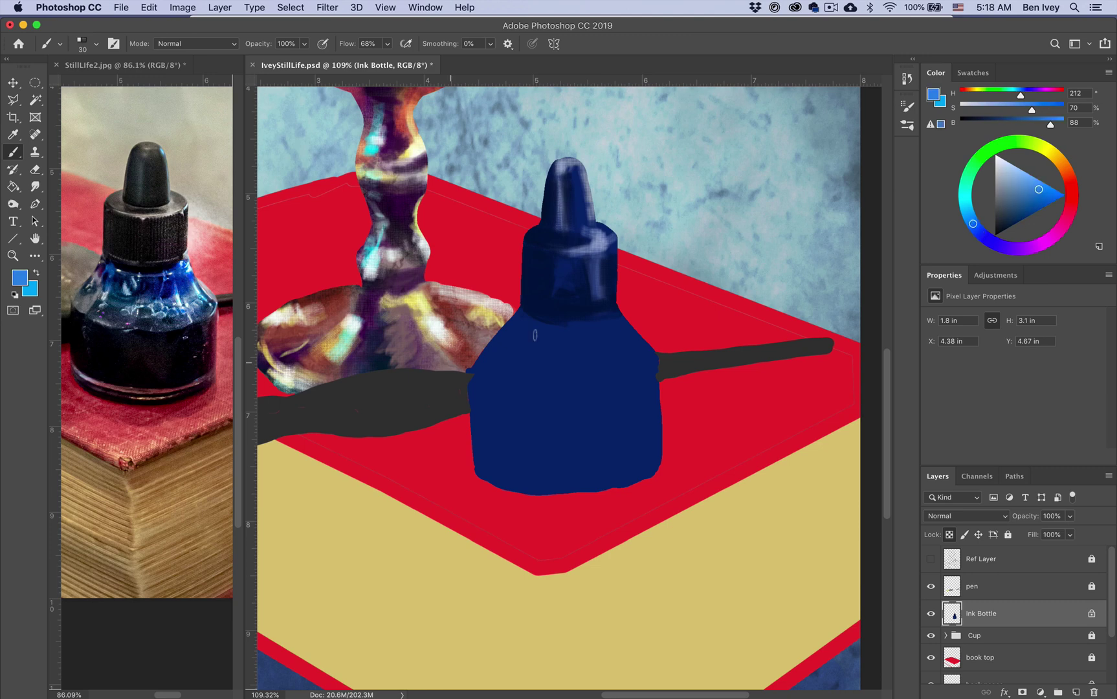
left_click_drag(537, 320, 508, 374)
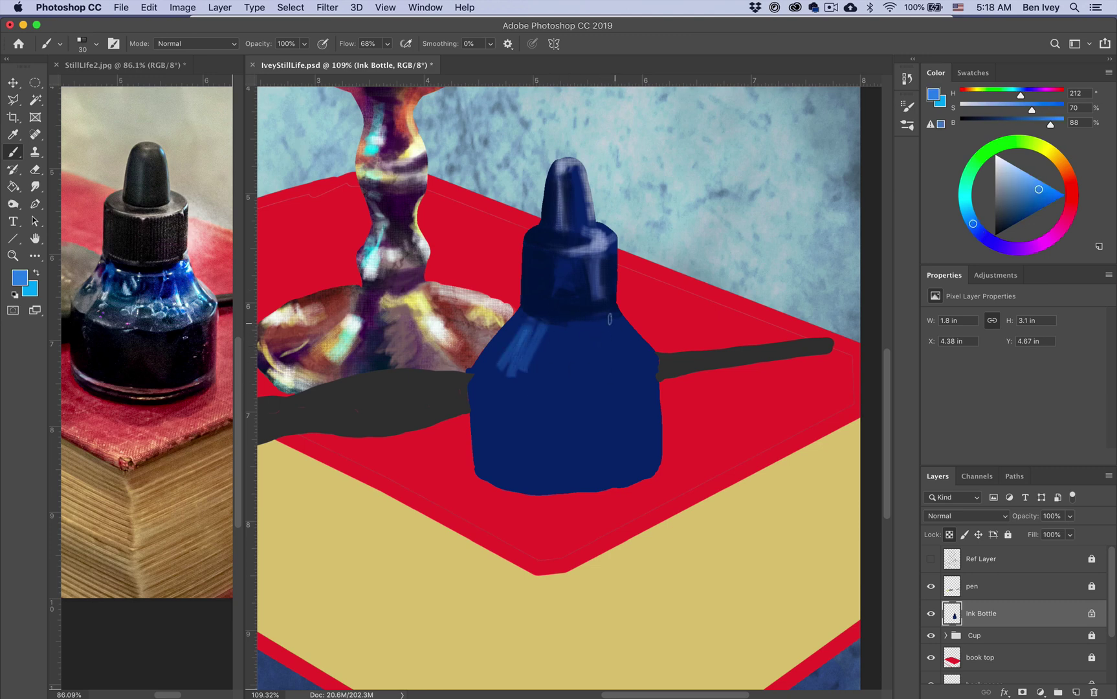
mouse_move(609, 319)
left_mouse_down()
mouse_move(589, 358)
mouse_move(602, 378)
mouse_move(602, 346)
mouse_move(598, 384)
mouse_move(569, 363)
mouse_move(542, 373)
mouse_move(541, 354)
mouse_move(492, 375)
left_mouse_up()
mouse_move(641, 383)
left_mouse_down()
mouse_move(637, 460)
mouse_move(621, 395)
left_mouse_up()
mouse_move(589, 344)
left_mouse_down()
mouse_move(590, 330)
mouse_move(631, 346)
mouse_move(610, 373)
mouse_move(599, 347)
mouse_move(550, 374)
mouse_move(560, 343)
left_mouse_up()
- Layer pale blue and violet-blue streaks across the bottle's glass shoulder
left_click(1013, 169)
left_click(1026, 173)
mouse_move(651, 359)
left_mouse_down()
mouse_move(618, 368)
mouse_move(617, 349)
mouse_move(559, 356)
left_mouse_up()
left_click(981, 233)
left_click(1044, 189)
mouse_move(617, 327)
left_mouse_down()
mouse_move(608, 361)
mouse_move(522, 320)
mouse_move(479, 366)
mouse_move(511, 374)
left_mouse_up()
- Select an ellipse around the bottle's shoulder and paint its left part lavender-blue (hue 226, saturation 31, brightness 85) within it
left_click(1013, 177)
key("m")
left_click_drag(429, 256, 678, 395)
key("b")
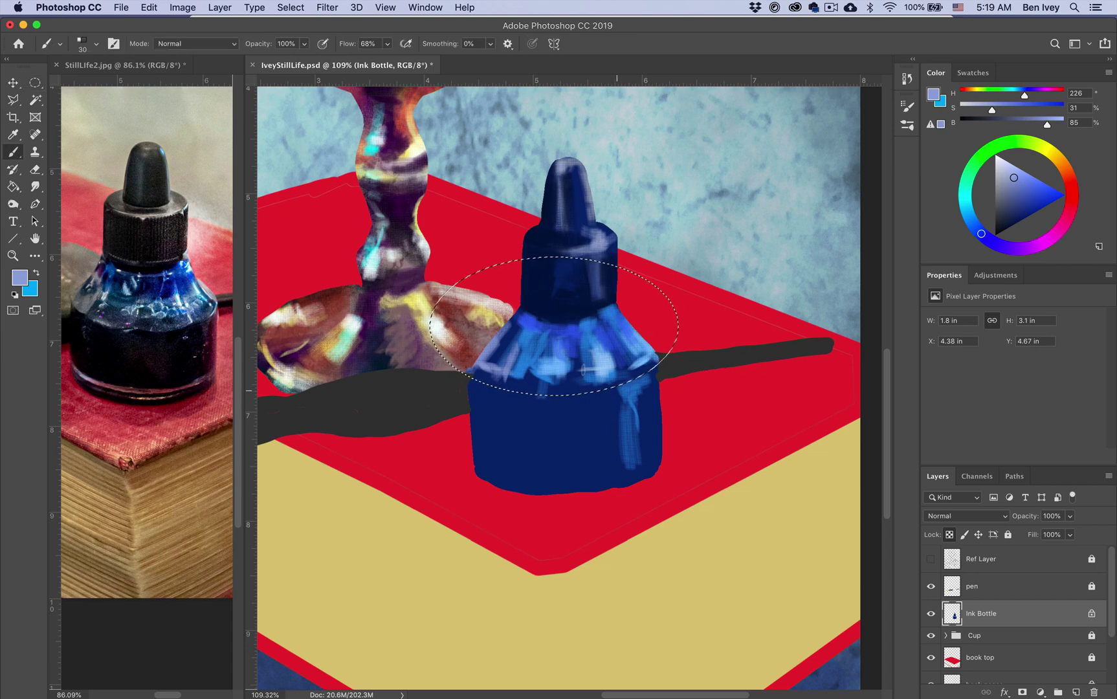
left_click_drag(493, 365, 509, 343)
- Add saturated blue and dark navy streaks to the shoulder inside the elliptical selection
left_click(1034, 193)
left_click(1042, 181)
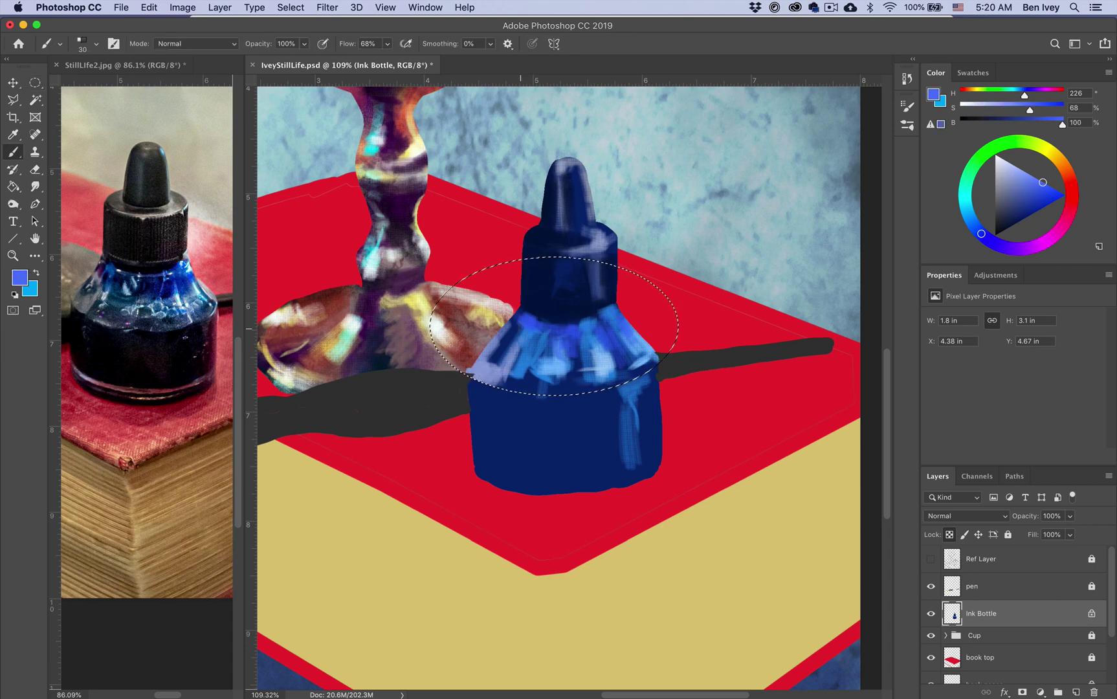
left_click(1048, 191)
mouse_move(635, 340)
left_mouse_down()
mouse_move(625, 325)
mouse_move(573, 417)
mouse_move(567, 362)
left_mouse_up()
left_click(1016, 224)
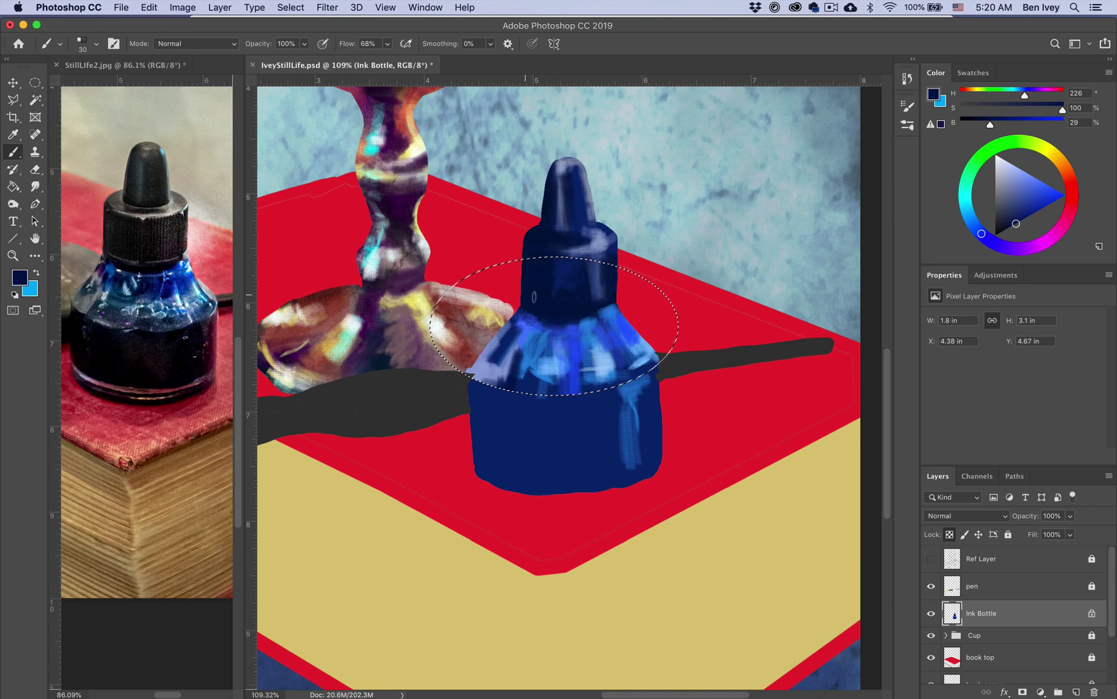
left_click(523, 388, "alt")
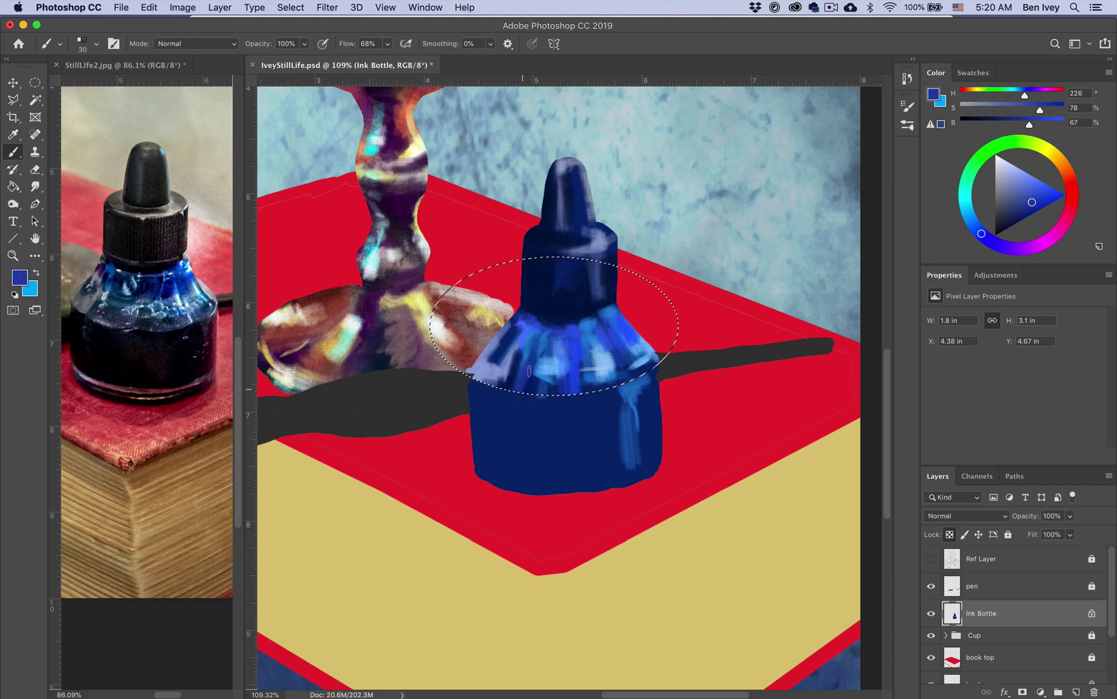
- Brush near-white highlights (hue 226, saturation 8, brightness 100) down the shoulder's glass facets
left_click(1000, 158)
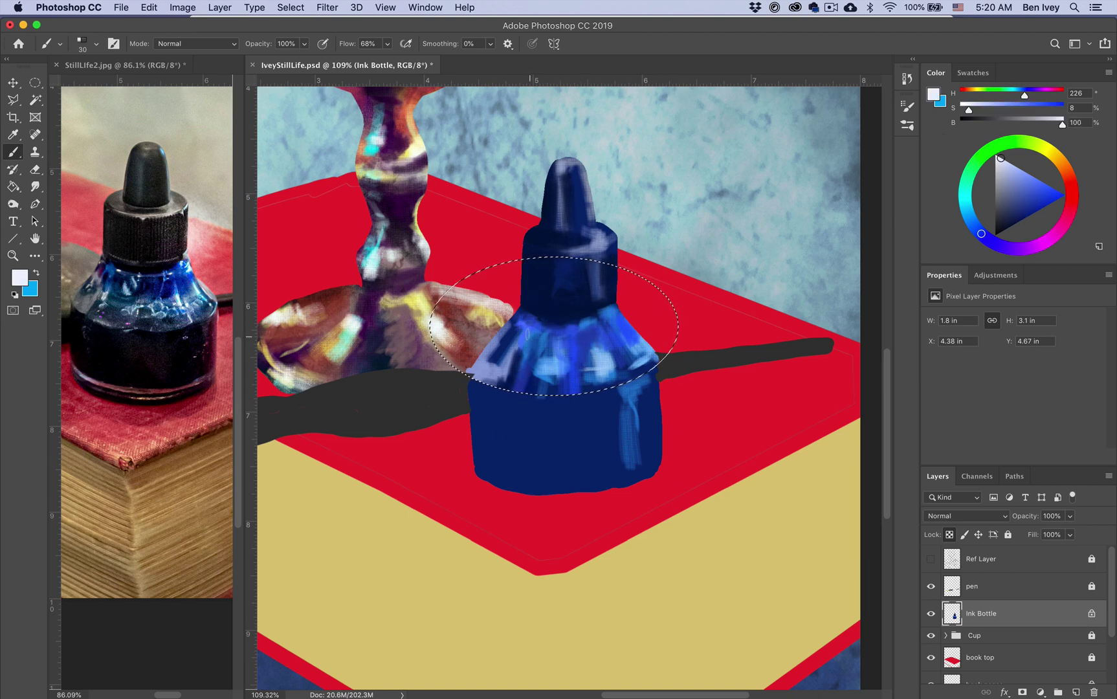
mouse_move(520, 354)
left_mouse_down()
mouse_move(515, 380)
mouse_move(570, 373)
mouse_move(526, 389)
left_mouse_up()
mouse_move(606, 333)
left_mouse_down()
mouse_move(606, 368)
mouse_move(645, 383)
left_mouse_up()
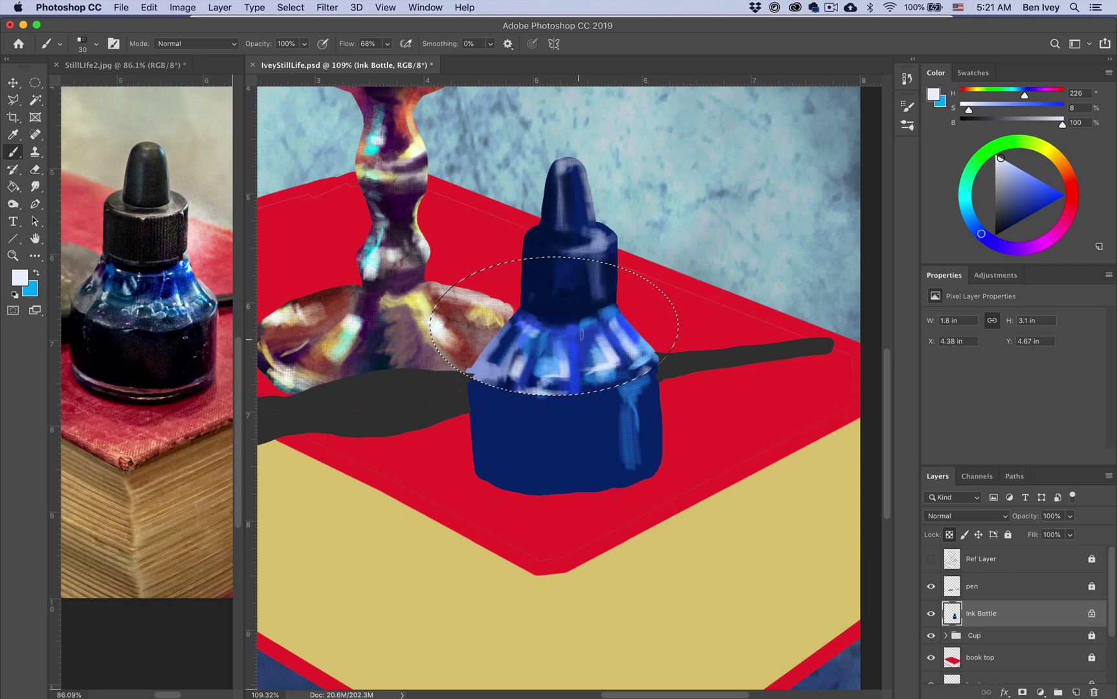
- Add fine near-white glints to the shoulder's neck, facets and lower edge with a size 10 brush
key("bracketleft")
key("bracketleft")
key("bracketleft")
key("bracketleft")
left_click_drag(608, 318, 615, 312)
left_click_drag(547, 332, 569, 331)
left_click_drag(535, 328, 525, 337)
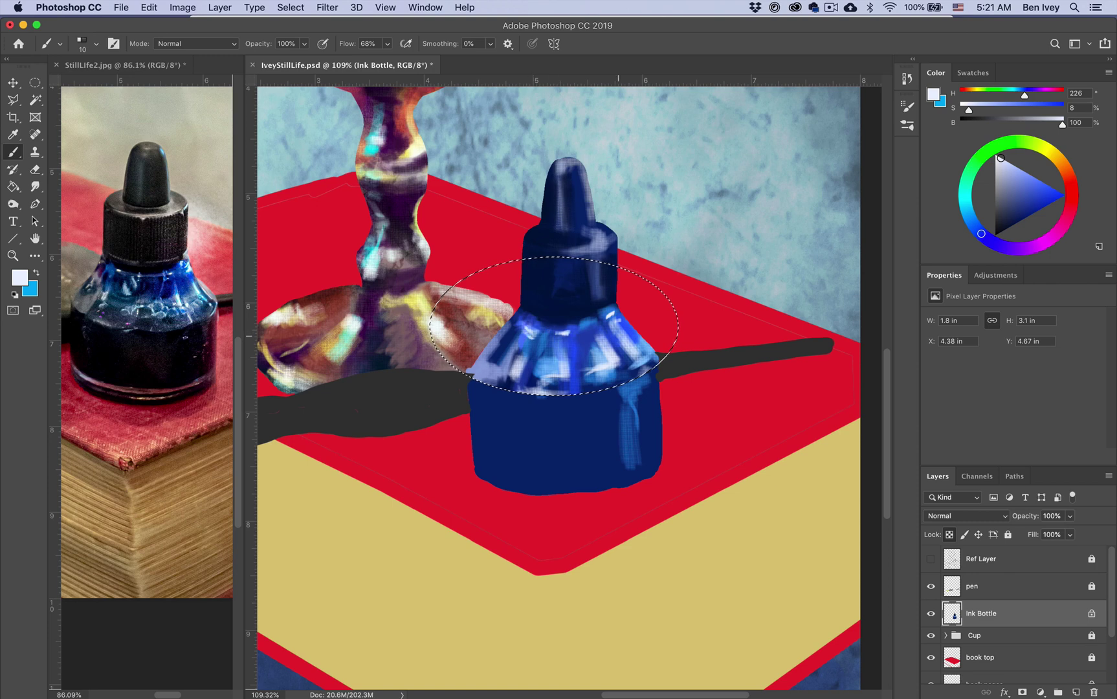
left_click_drag(629, 336, 639, 384)
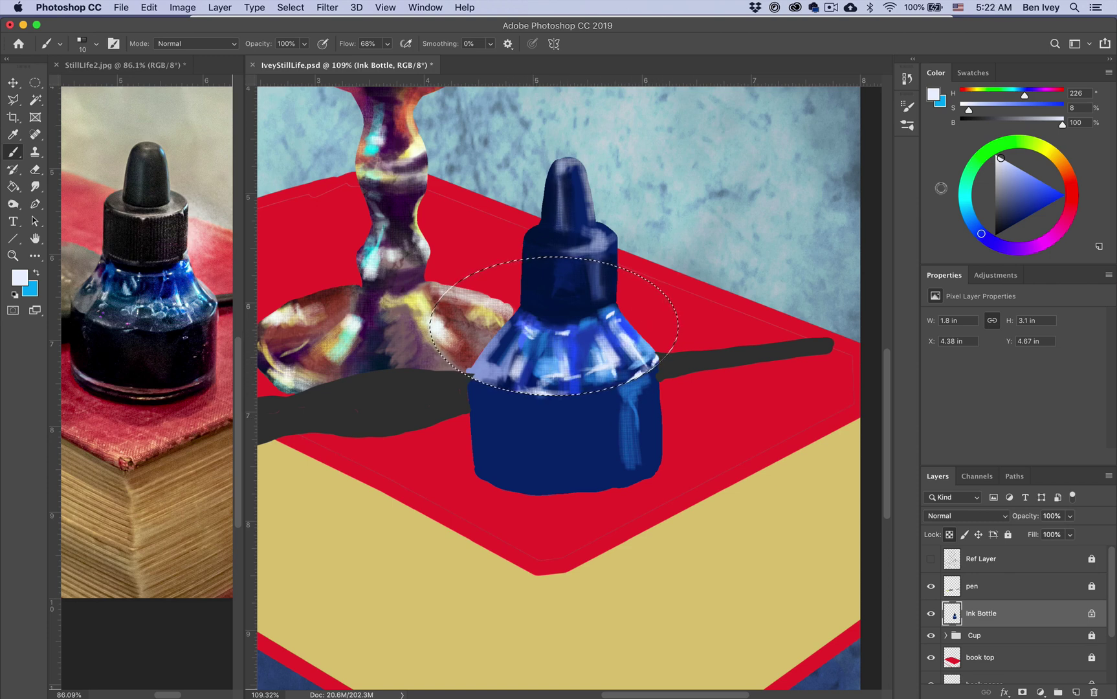
- Outline the cap's lower edge in muted blue (hue 226, saturation 41, brightness 77) and clear the selection
left_click(1017, 186)
mouse_move(546, 304)
left_mouse_down()
mouse_move(570, 305)
mouse_move(525, 301)
left_mouse_up()
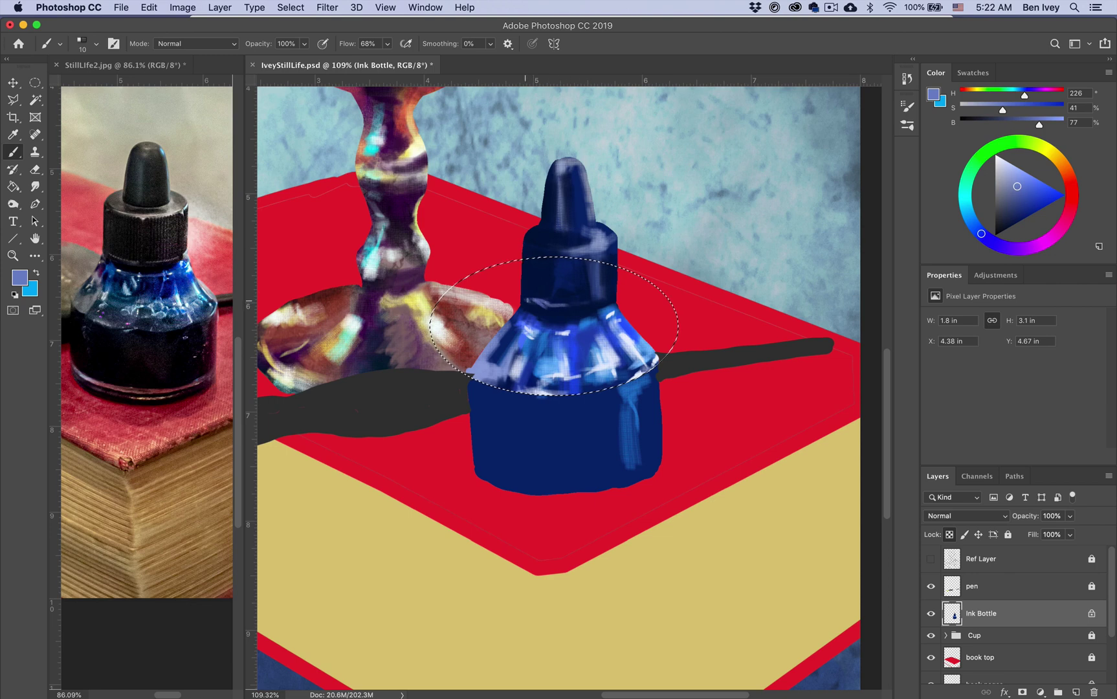
key("super+d")
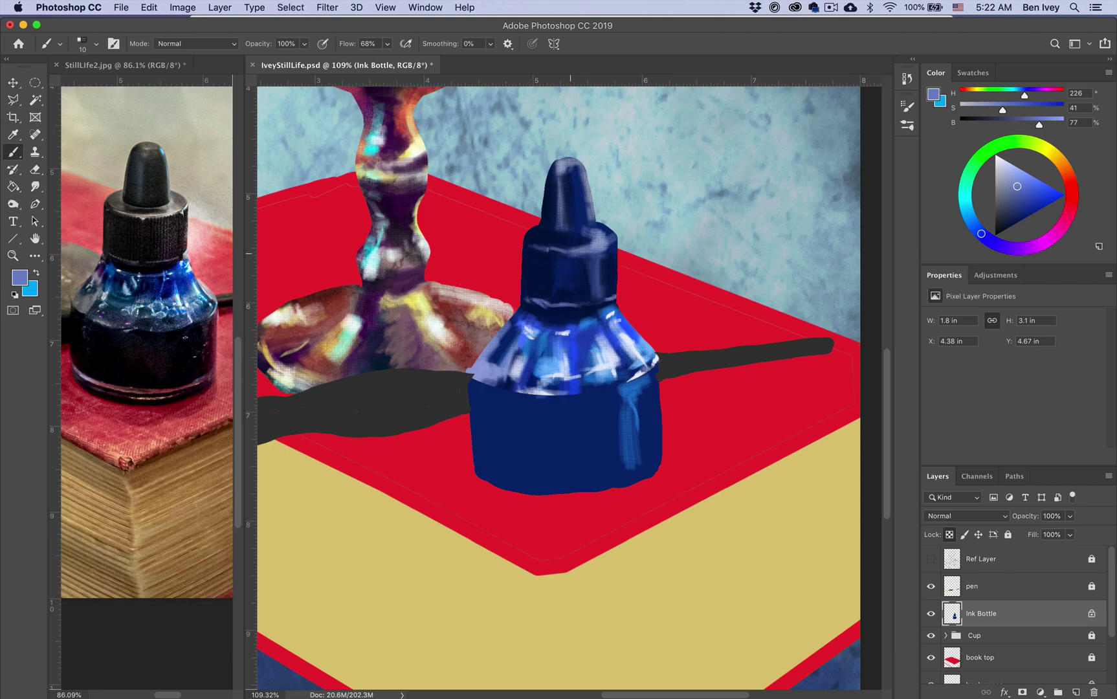
- Shade the lower body of the bottle with dark navy (hue 226, saturation 93, brightness 27) using a size 60 brush
left_click(1012, 224)
key("bracketright")
key("bracketright")
key("bracketright")
key("bracketright")
key("bracketright")
key("bracketright")
key("bracketright")
key("bracketright")
key("bracketright")
mouse_move(476, 426)
left_mouse_down()
mouse_move(501, 450)
mouse_move(531, 442)
mouse_move(513, 397)
mouse_move(559, 418)
mouse_move(484, 450)
left_mouse_up()
mouse_move(655, 405)
left_mouse_down()
mouse_move(618, 405)
mouse_move(555, 434)
left_mouse_up()
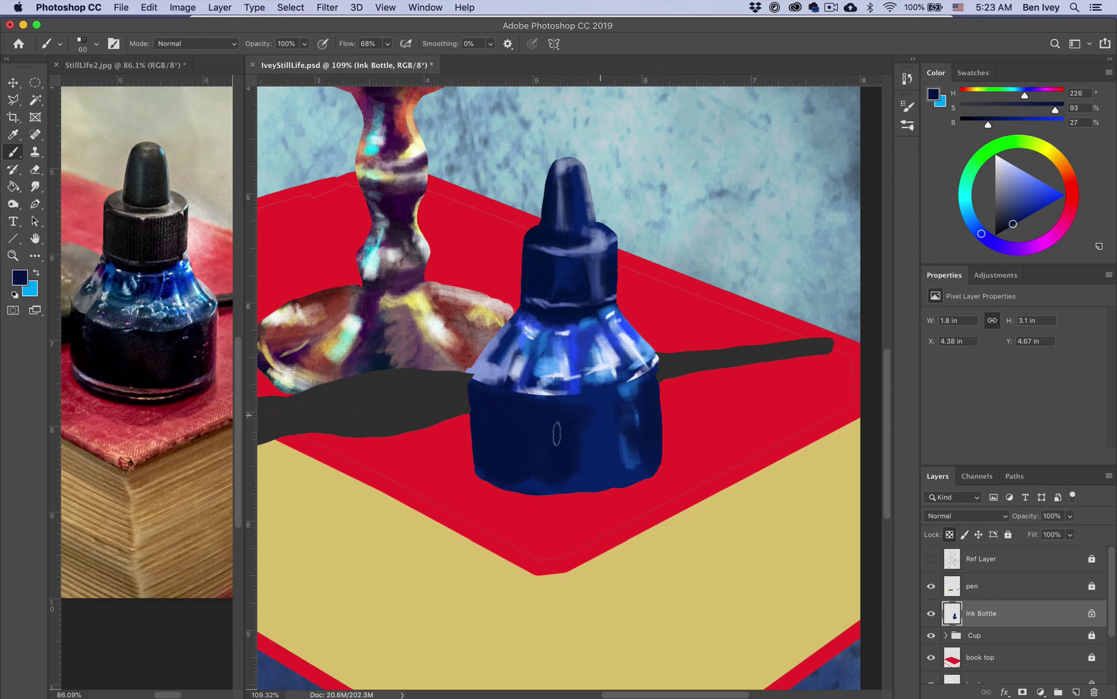
- Paint rich blue (hue 226, saturation 100, brightness 67) on the left side of the lower bottle
left_click(560, 410, "alt")
left_click_drag(1026, 217, 1042, 209)
left_click_drag(538, 407, 499, 451)
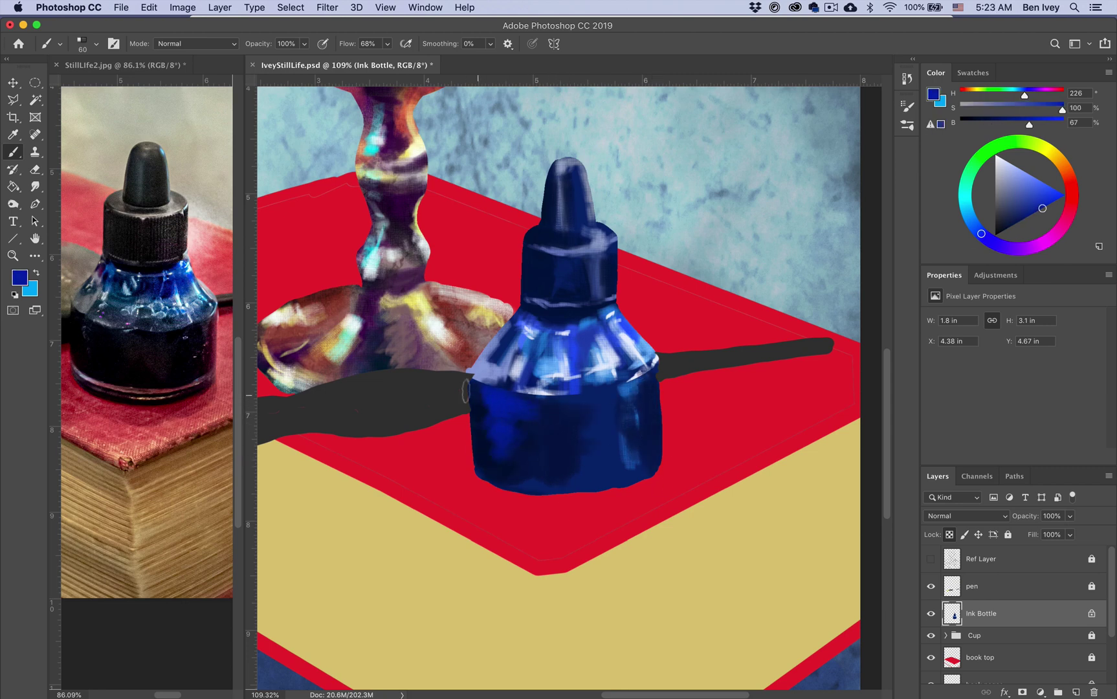
left_click_drag(467, 390, 471, 372)
- Add crimson (hue 338) near the bottle's lower right and purple (hue 271) through its middle as reflected colour
left_click_drag(1072, 196, 1068, 215)
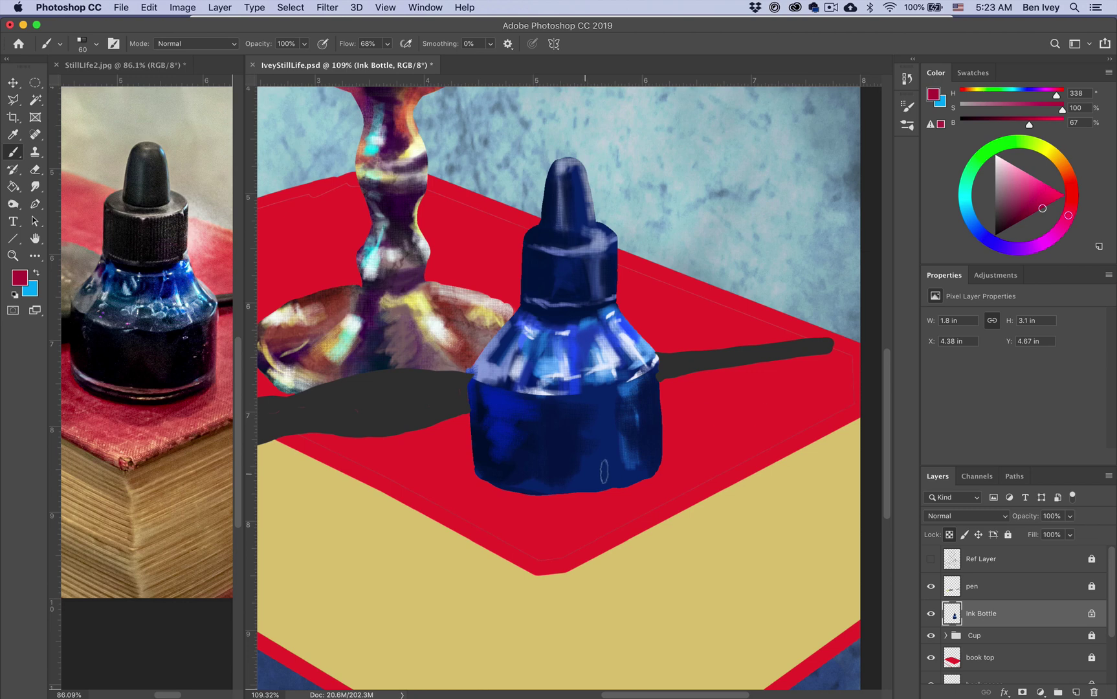
left_click_drag(604, 471, 655, 454)
left_click(1019, 249)
left_click_drag(585, 407, 611, 446)
left_click_drag(570, 450, 589, 410)
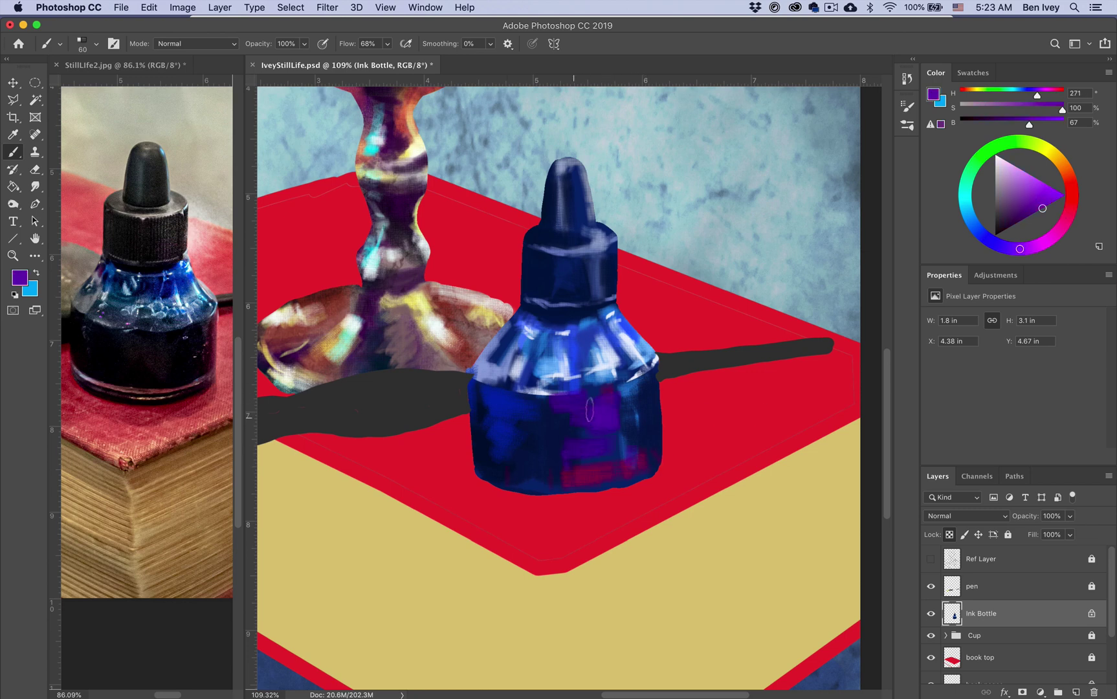
- Brush a lighter blue vertical reflection (hue 226) over the purple area of the bottle's body
left_click(1014, 166)
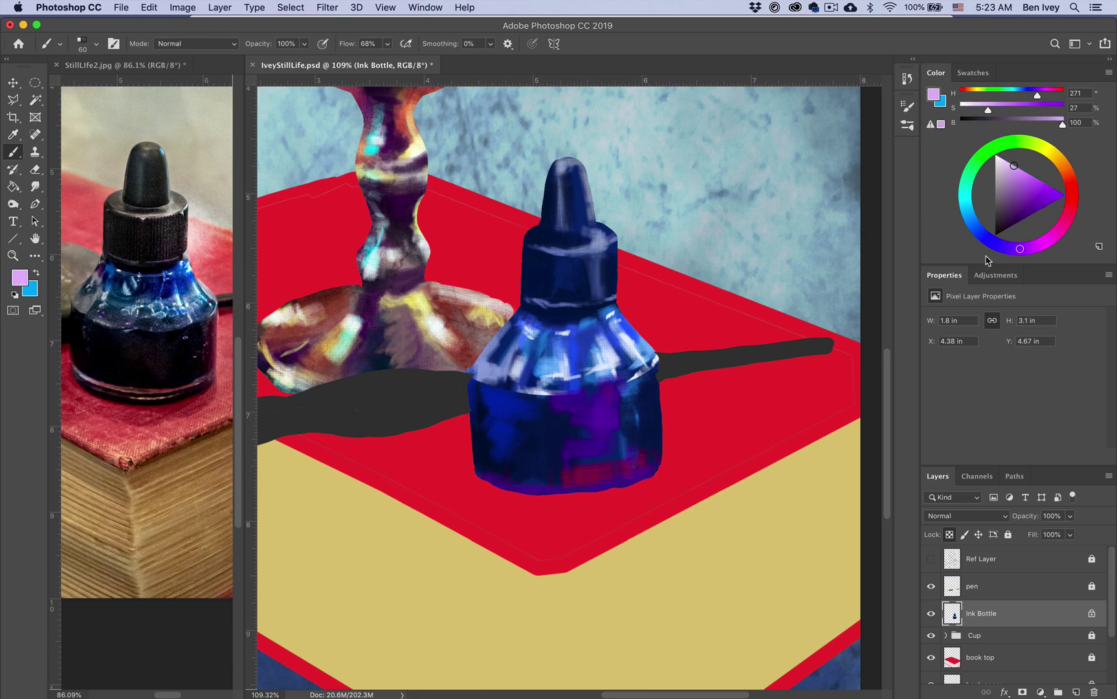
left_click(981, 234)
left_click(1032, 187)
left_click_drag(608, 404, 613, 453)
- Paint a thin pale blue rim (hue 226, saturation 16, brightness 100) along the bottle's base with a size 10 brush
left_click(1017, 167)
left_click(1006, 161)
key("bracketleft")
key("bracketleft")
key("bracketleft")
key("bracketleft")
key("bracketleft")
key("bracketleft")
key("bracketleft")
key("bracketleft")
key("bracketleft")
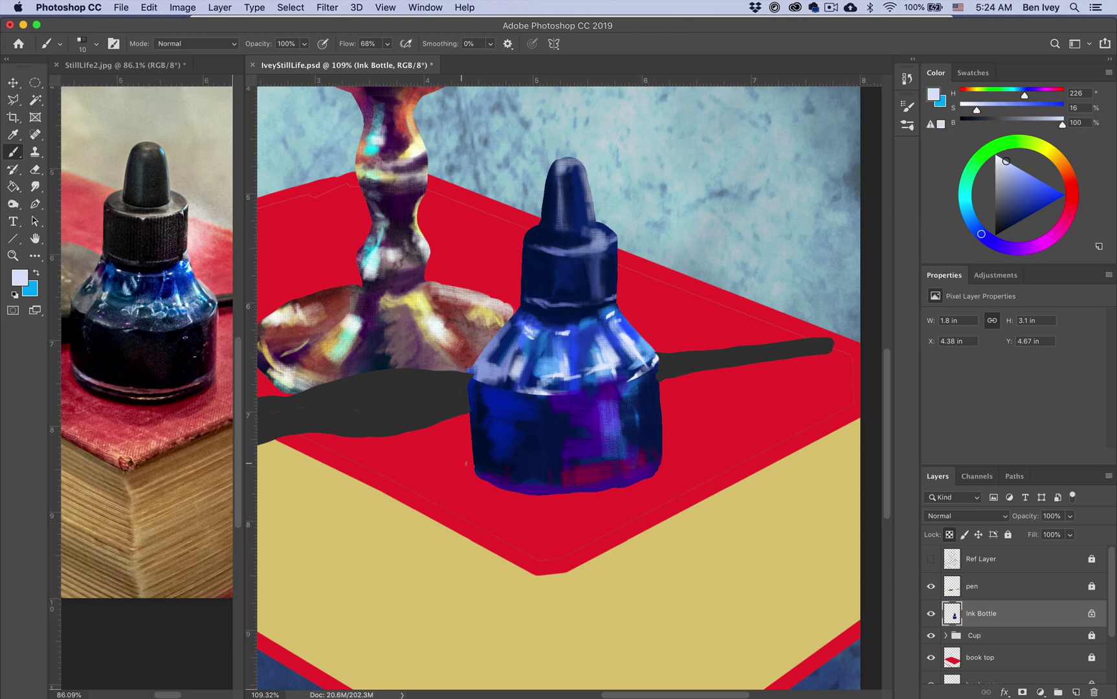
mouse_move(490, 464)
left_mouse_down()
mouse_move(558, 484)
mouse_move(670, 450)
mouse_move(494, 462)
mouse_move(621, 473)
left_mouse_up()
- Add yellow-green (hue 70, saturation 62, brightness 100) and light cyan accents to the rim along the bottle's base
left_click(1037, 144)
left_click(1039, 180)
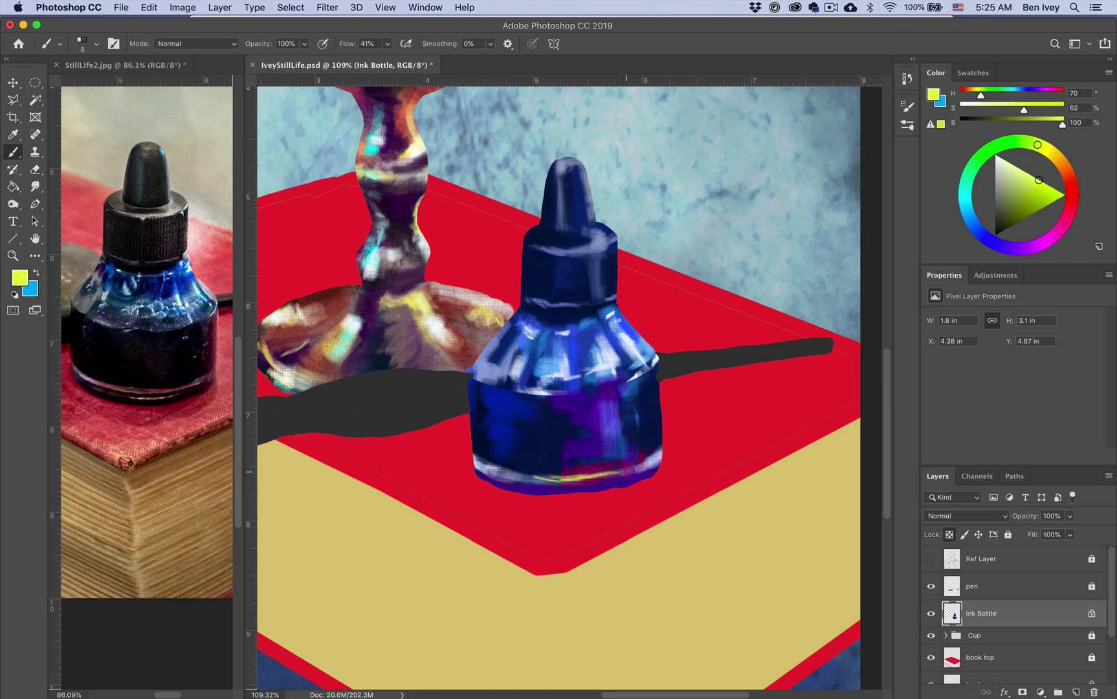
left_click(965, 200)
left_click(1021, 171)
mouse_move(488, 475)
left_mouse_down()
mouse_move(527, 472)
mouse_move(517, 493)
mouse_move(653, 471)
left_mouse_up()
- Darken the bottle's bottom edge below the rim with black, using a size 30 brush
left_click(995, 235)
key("bracketright")
key("bracketright")
key("bracketright")
key("bracketright")
key("bracketright")
key("bracketright")
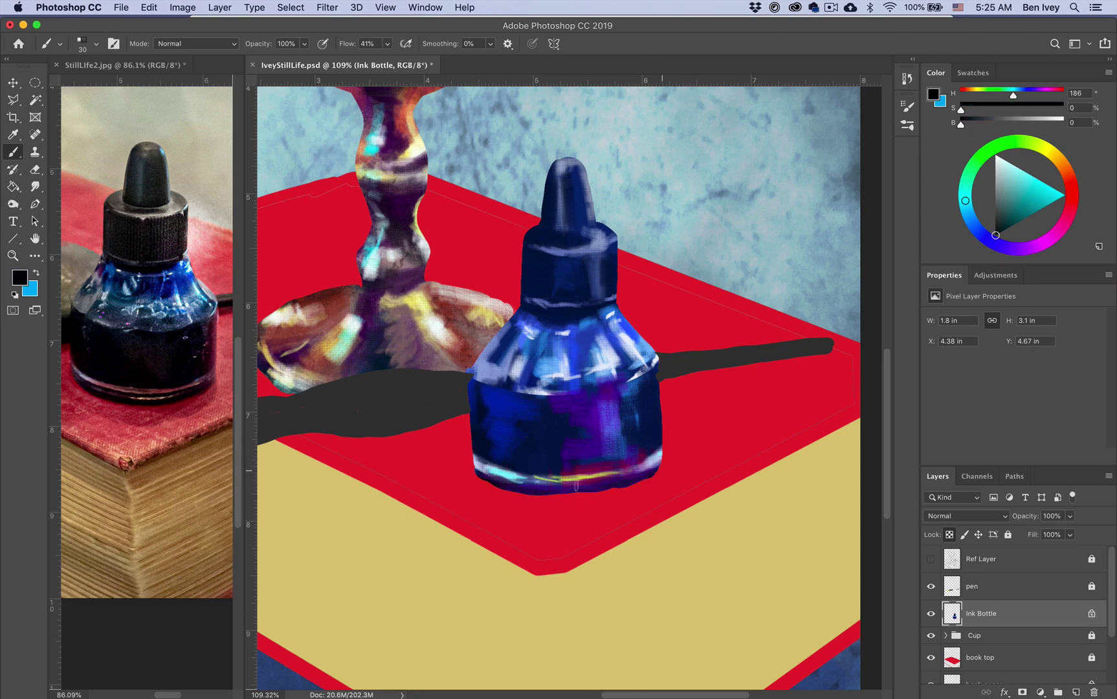
- Trim the bottle's bottom edge to a smooth curve by erasing around an inverted elliptical selection, and deselect
key("m")
mouse_move(416, 288)
left_mouse_down()
mouse_move(705, 382)
mouse_move(715, 493)
left_mouse_up()
left_click(290, 7)
left_click(301, 61)
key("e")
left_click_drag(485, 482, 521, 492)
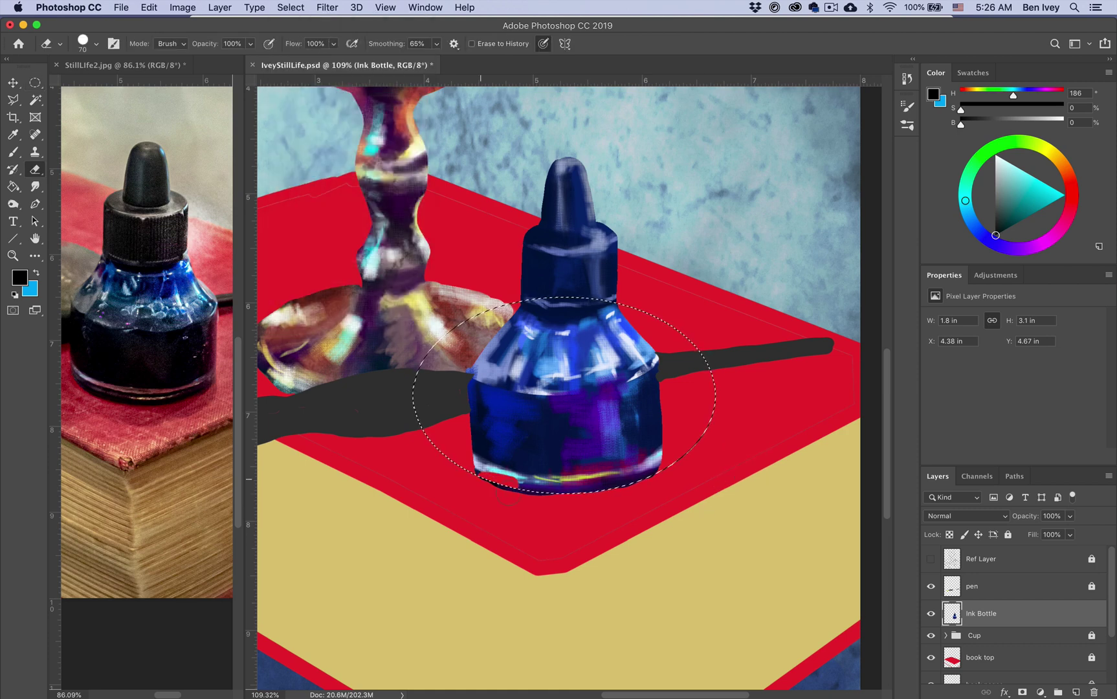
key("super+z")
left_click(290, 7)
key("Escape")
key("cmd+d")
key("b")
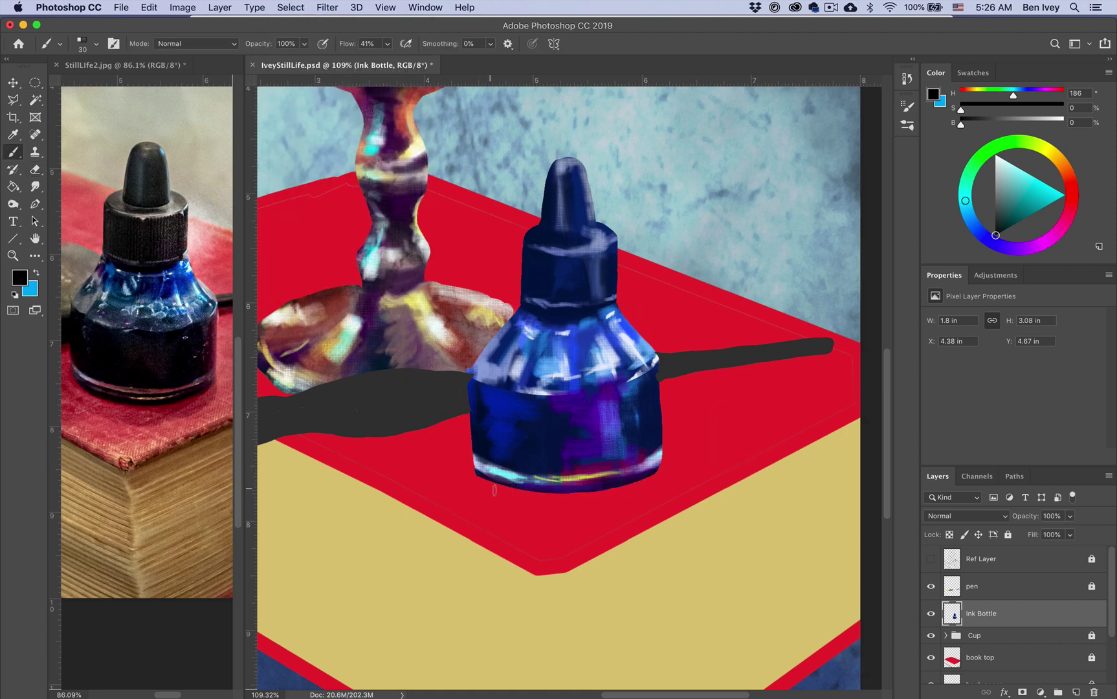
- Darken the bottle's base edge with black and brush light cyan accents (hue 186, saturation 38, brightness 100) on its cap and shoulder
mouse_move(473, 474)
left_mouse_down()
mouse_move(559, 493)
mouse_move(666, 467)
left_mouse_up()
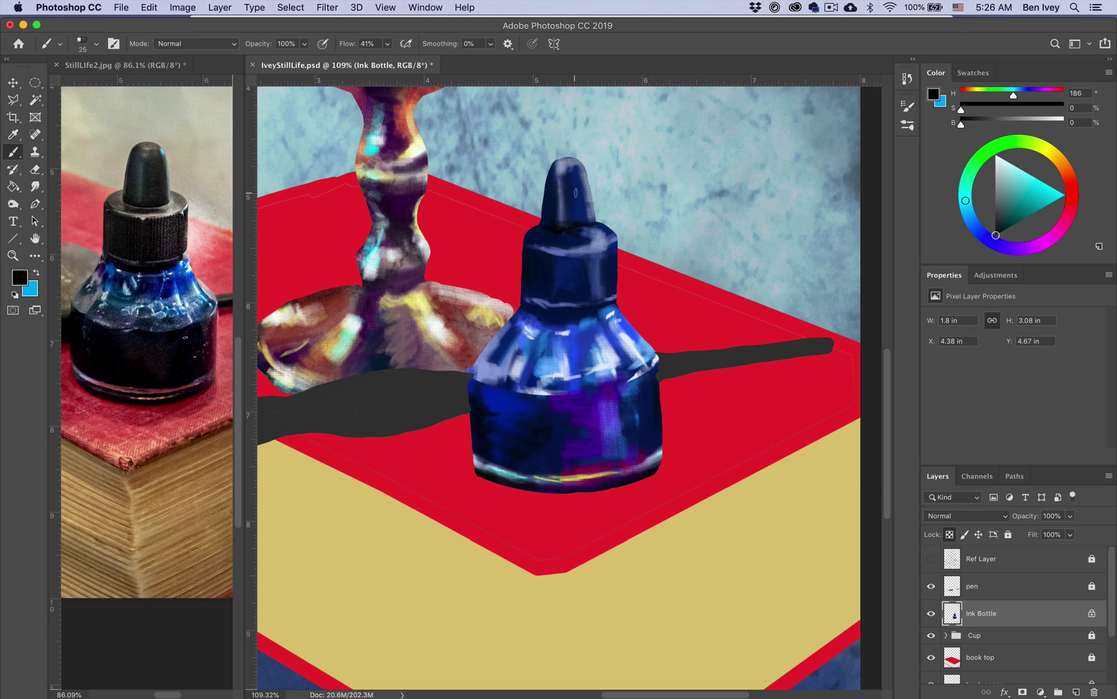
key("super+minus")
key("super+minus")
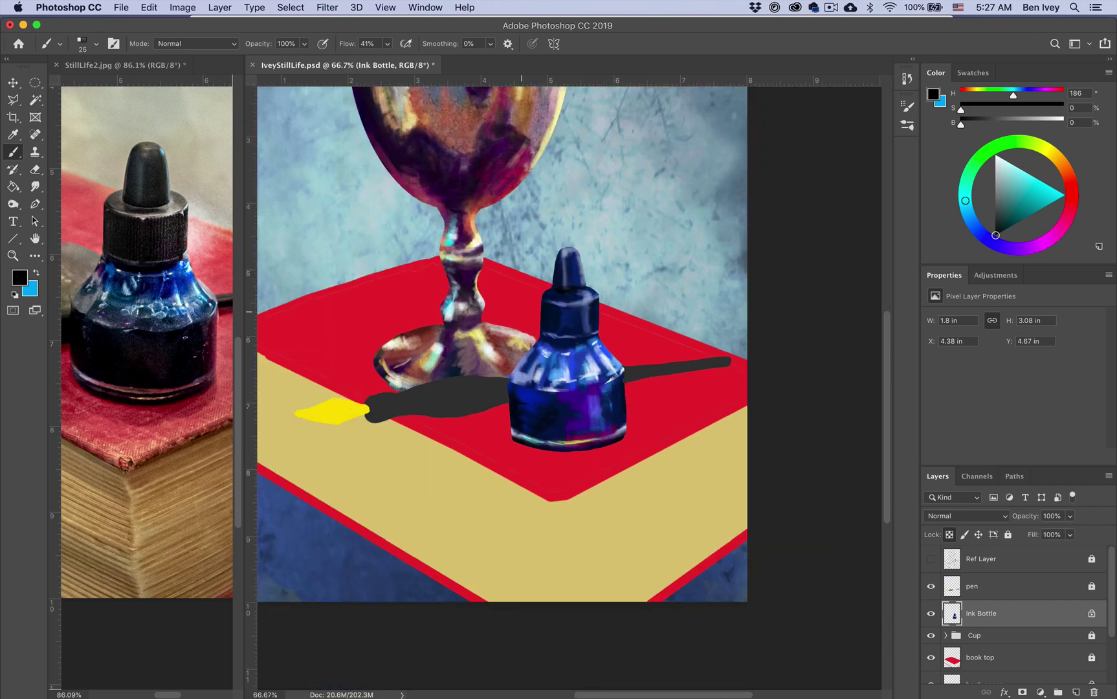
left_click_drag(1005, 189, 1006, 189)
left_click_drag(558, 302, 594, 300)
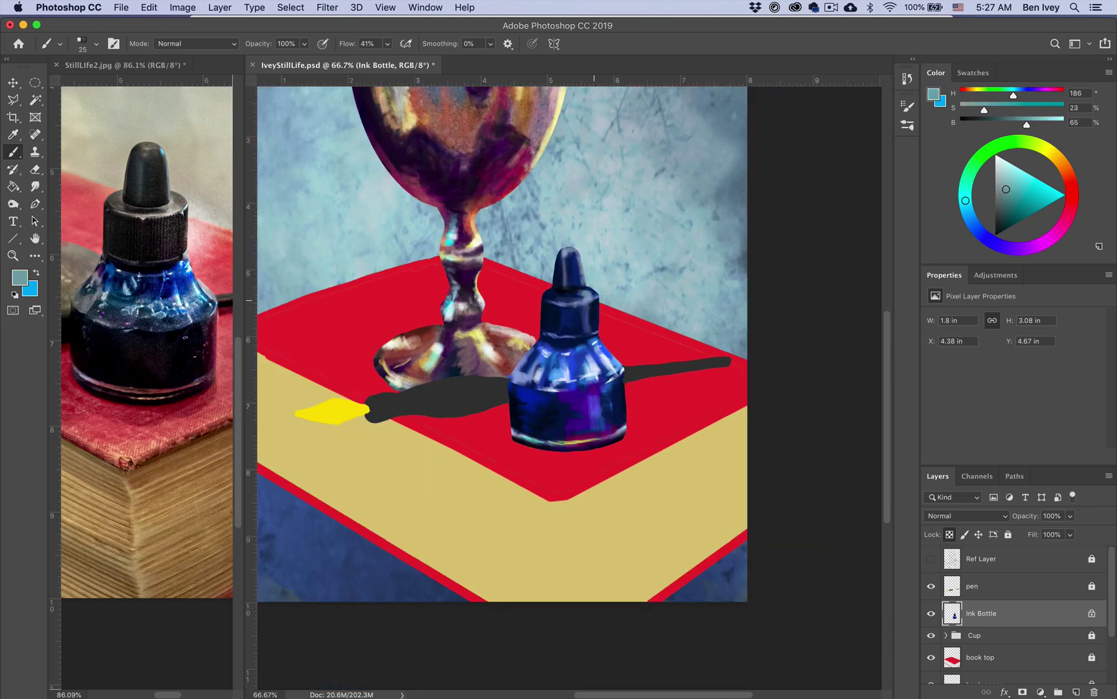
left_click(1026, 165)
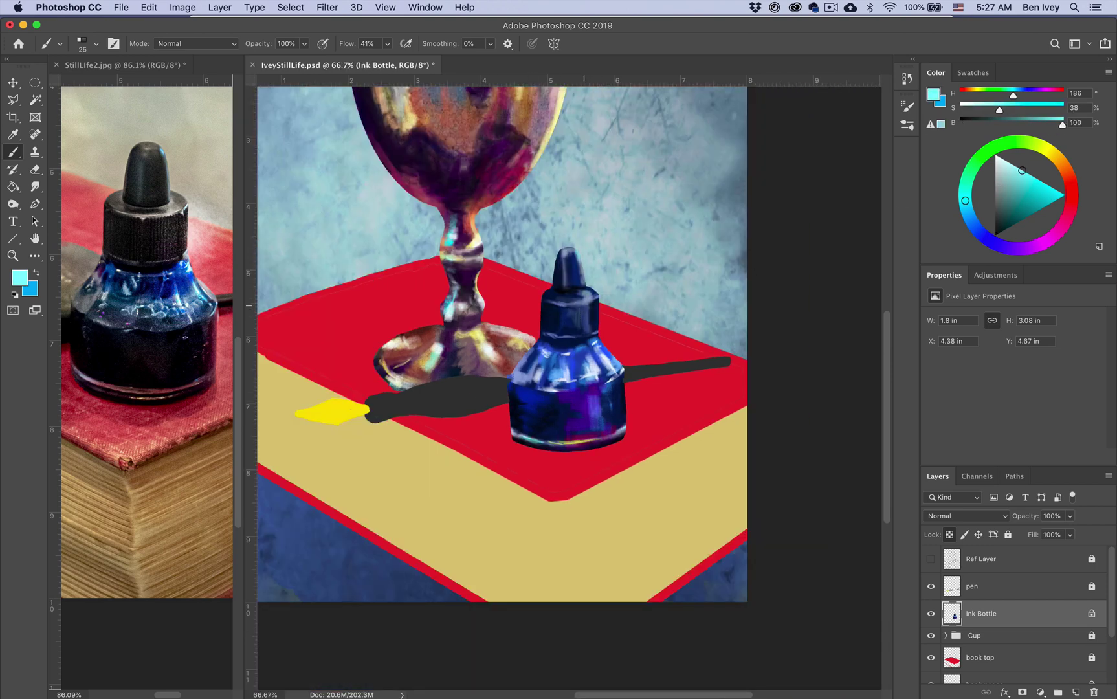
left_click_drag(566, 358, 577, 356)
key("super+0")
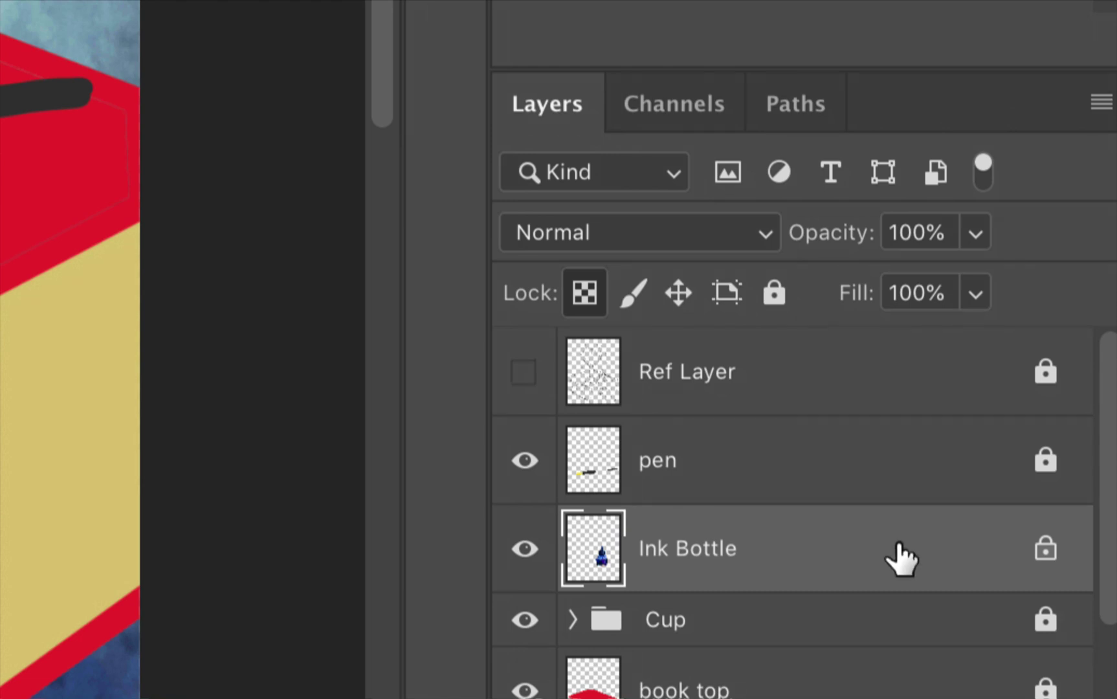
- Lock the Ink Bottle layer completely and place it inside a new collapsed group
left_click(774, 293)
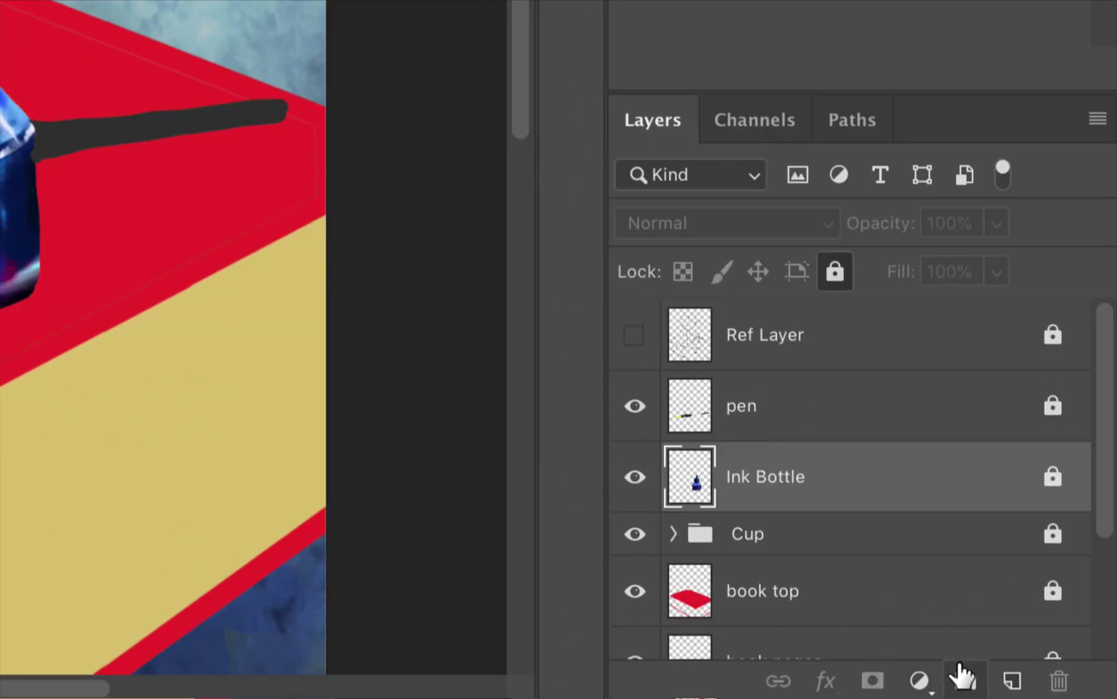
left_click(962, 676)
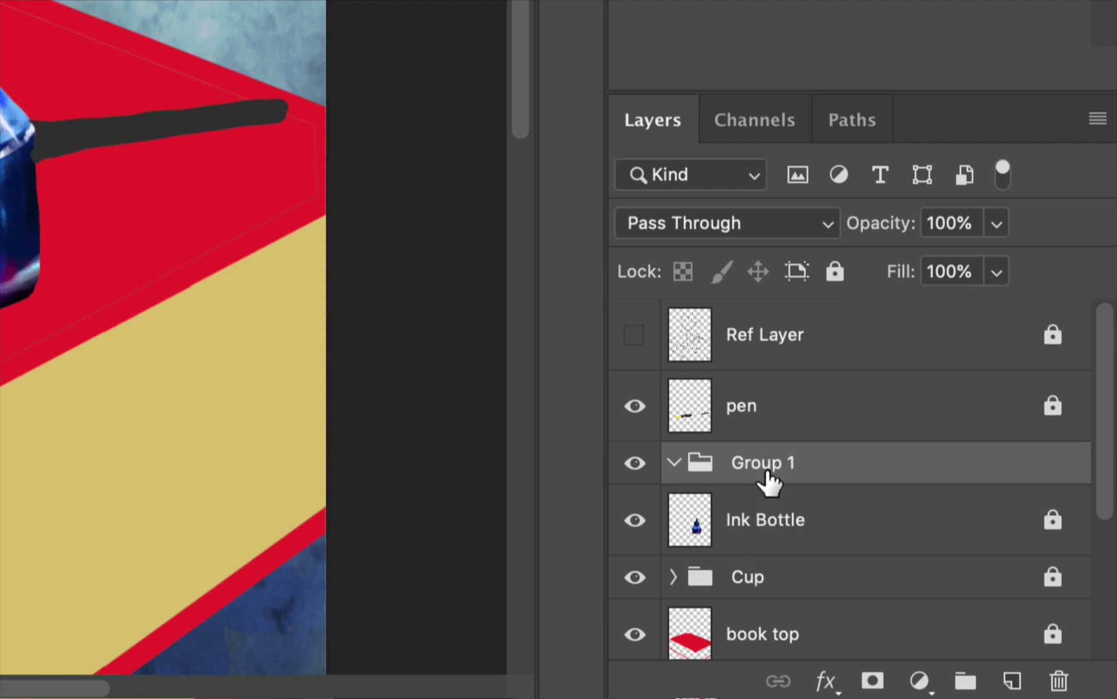
mouse_move(758, 517)
left_mouse_down()
mouse_move(782, 510)
mouse_move(767, 473)
left_mouse_up()
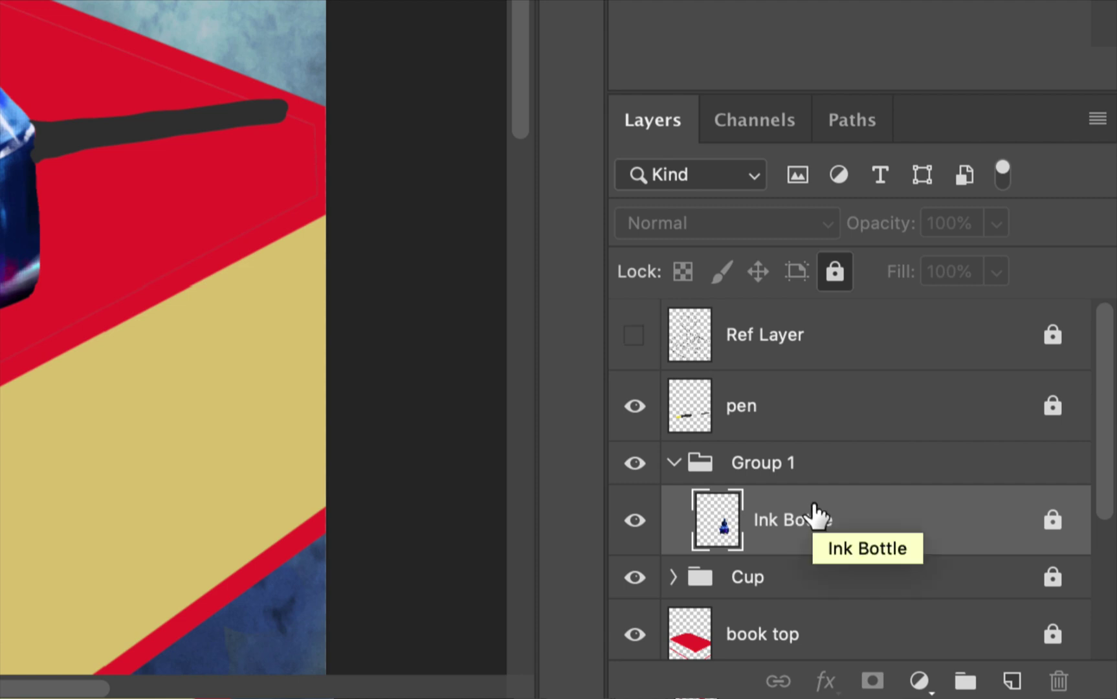
left_click(674, 463)
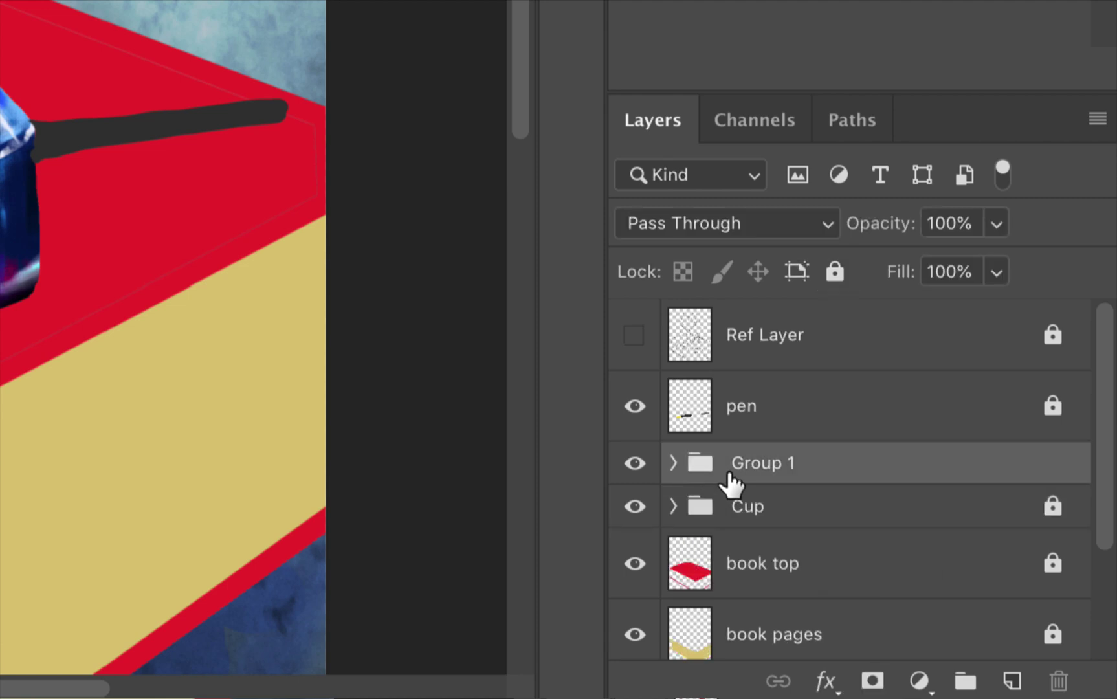
- Rename the new layer group as Bottle and lock it completely
double_click(730, 470)
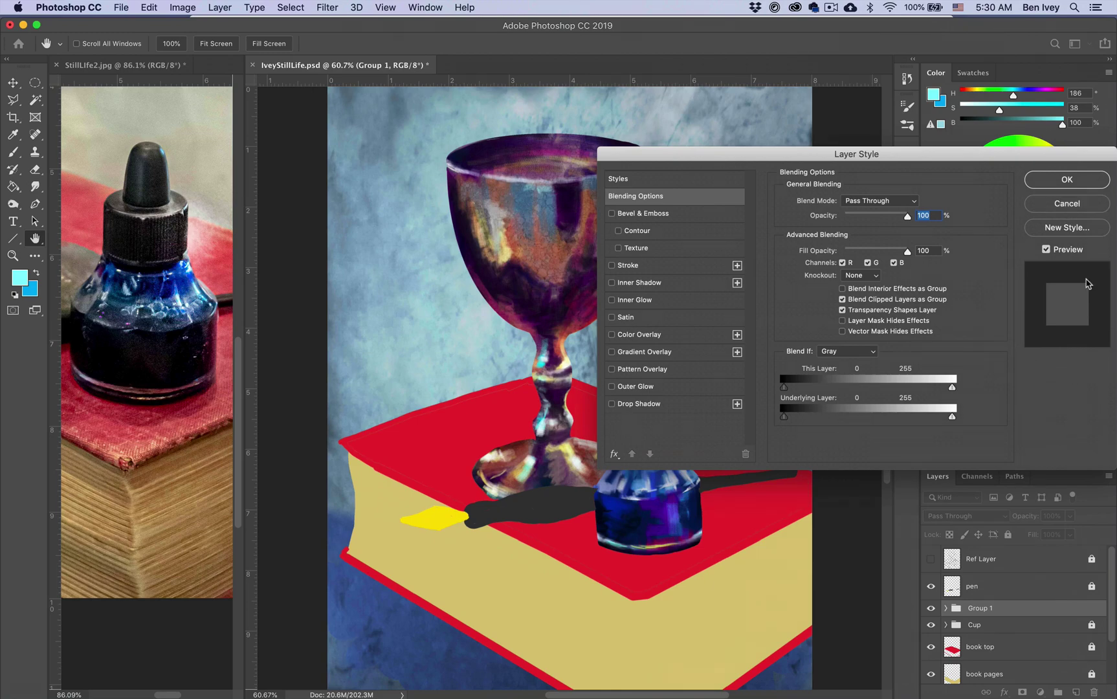
key("Escape")
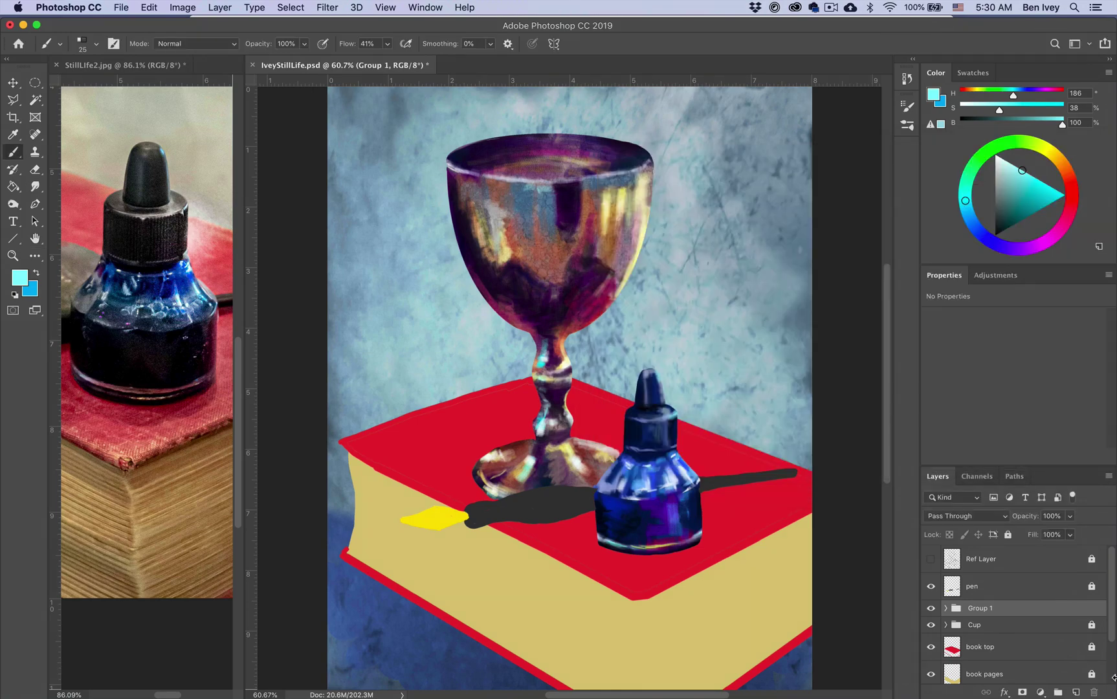
double_click(736, 485)
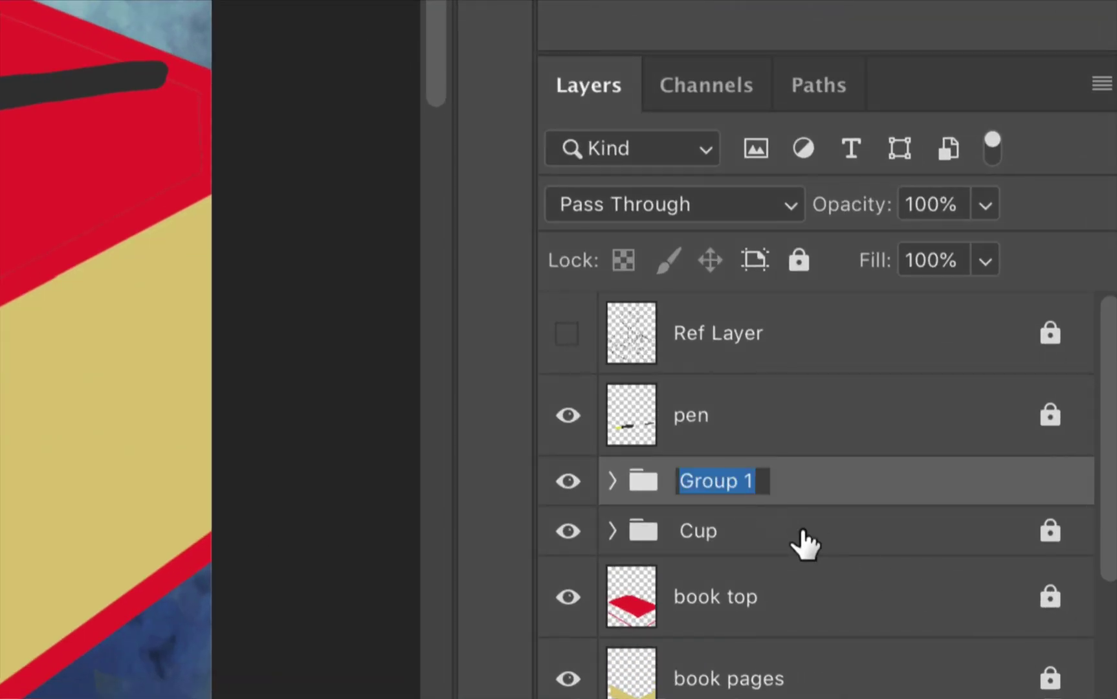
type("Bottle")
key("Return")
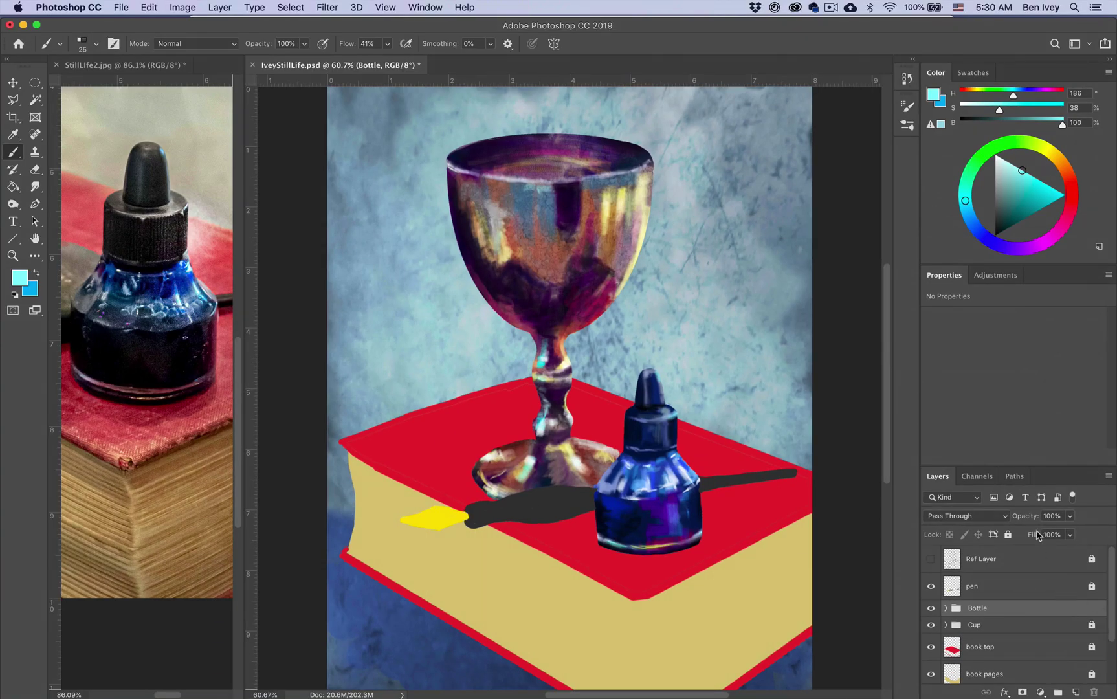
left_click(1008, 535)
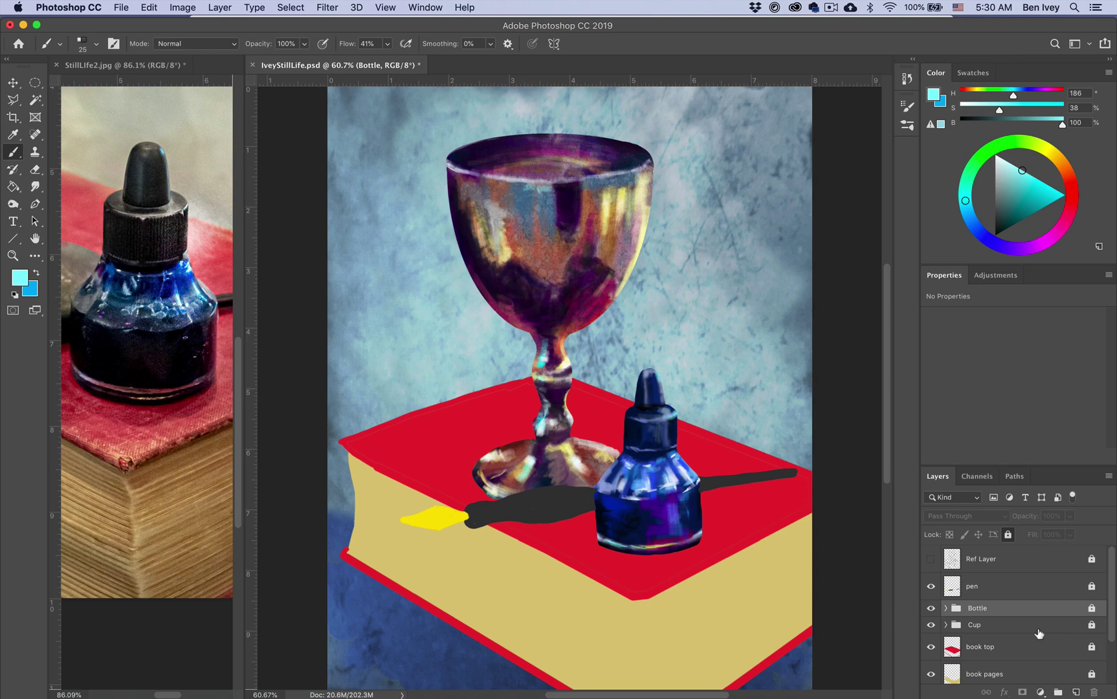
- Select the pen layer and make it paintable, keeping only its transparent pixels locked
left_click(1012, 590)
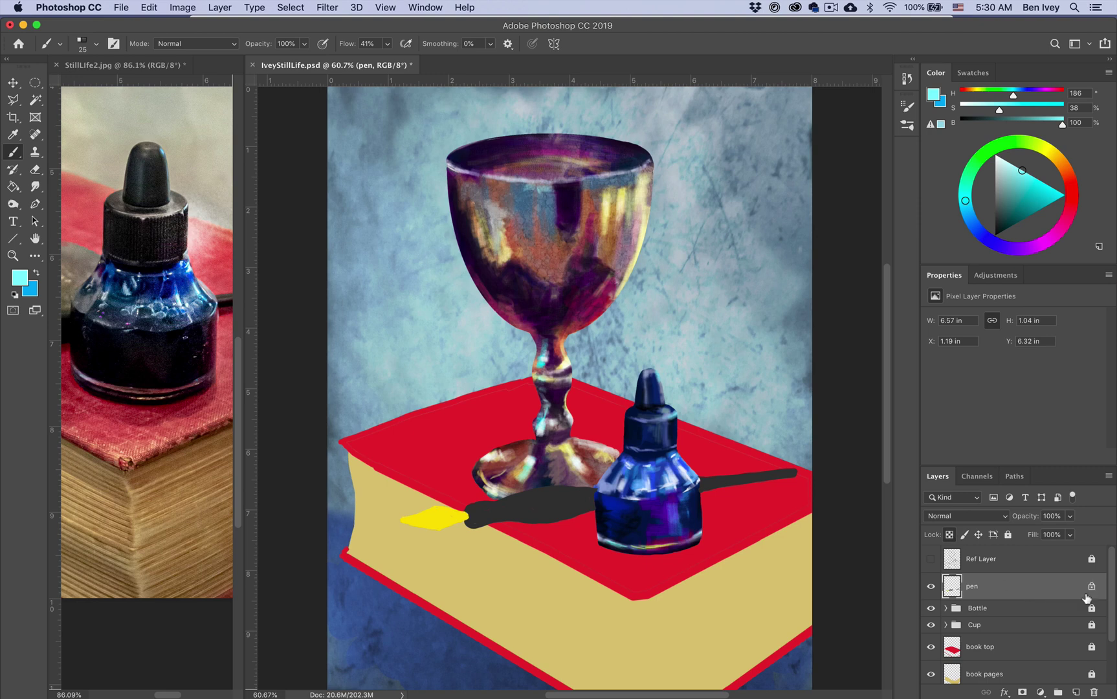
scroll(146, 276, "down", 3)
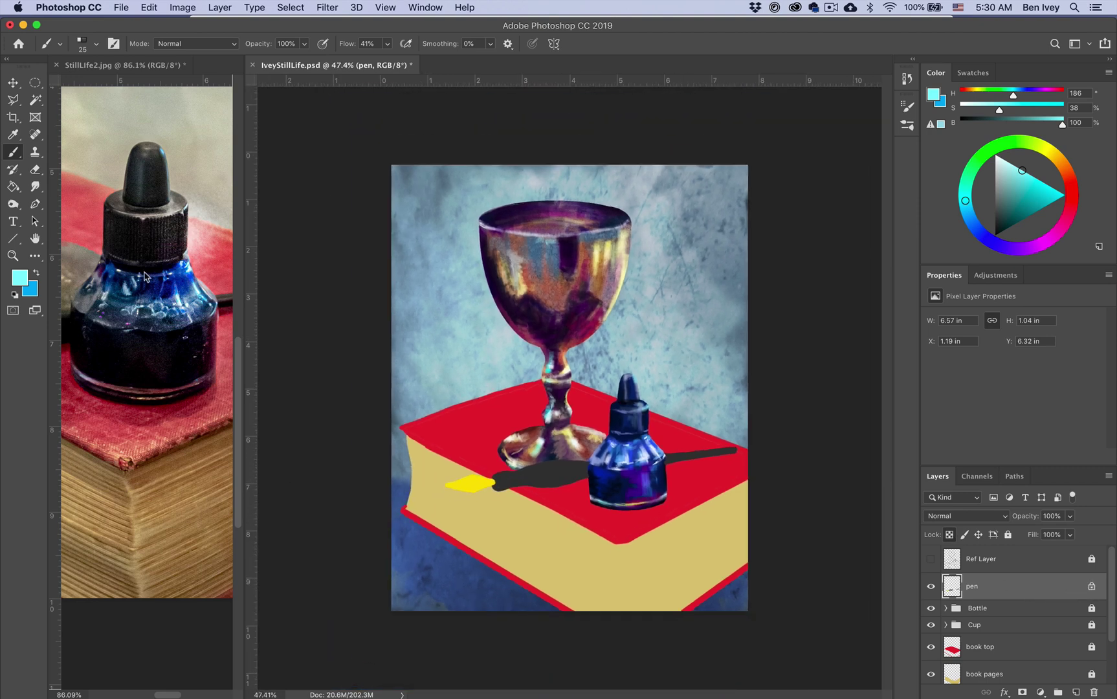
scroll(145, 277, "up", 7)
scroll(359, 333, "down", 3)
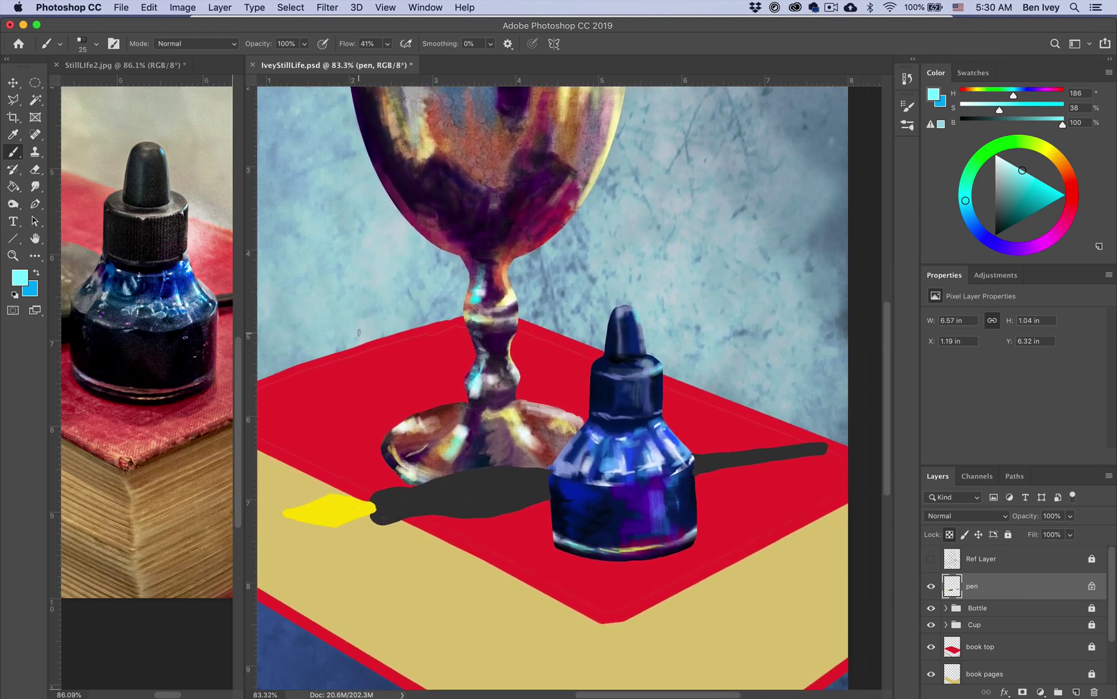
- Following the pen in the reference photo, brush black shading along the painted pen's grip
left_click(89, 326)
scroll(88, 319, "left", 6)
scroll(88, 318, "left", 5)
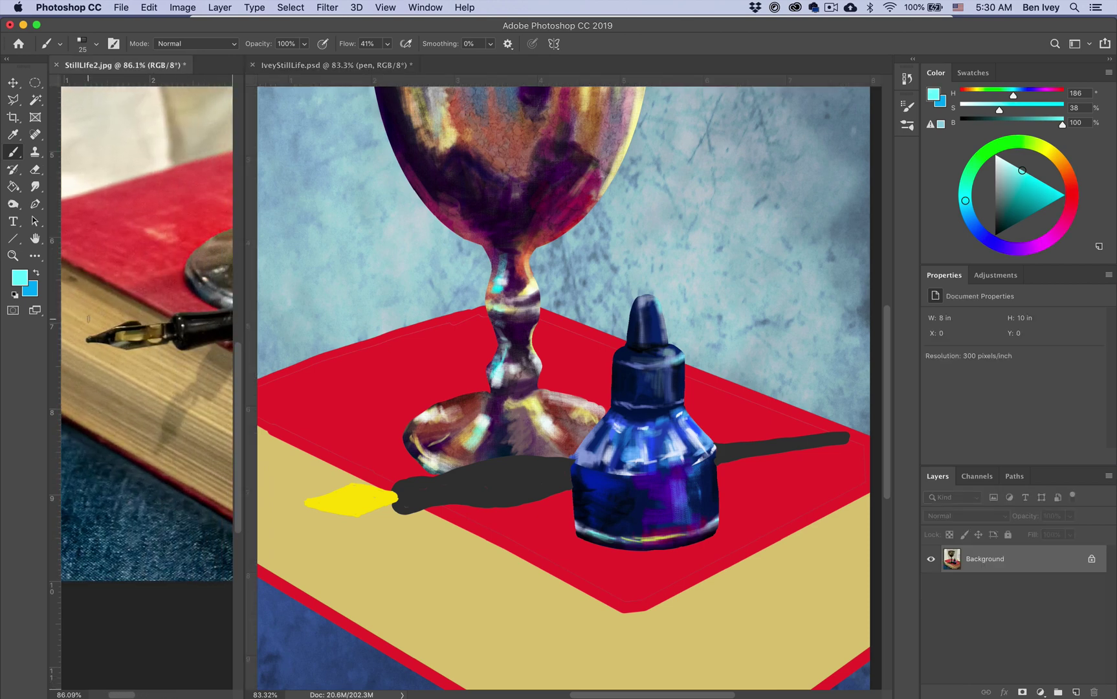
scroll(97, 314, "right", 5)
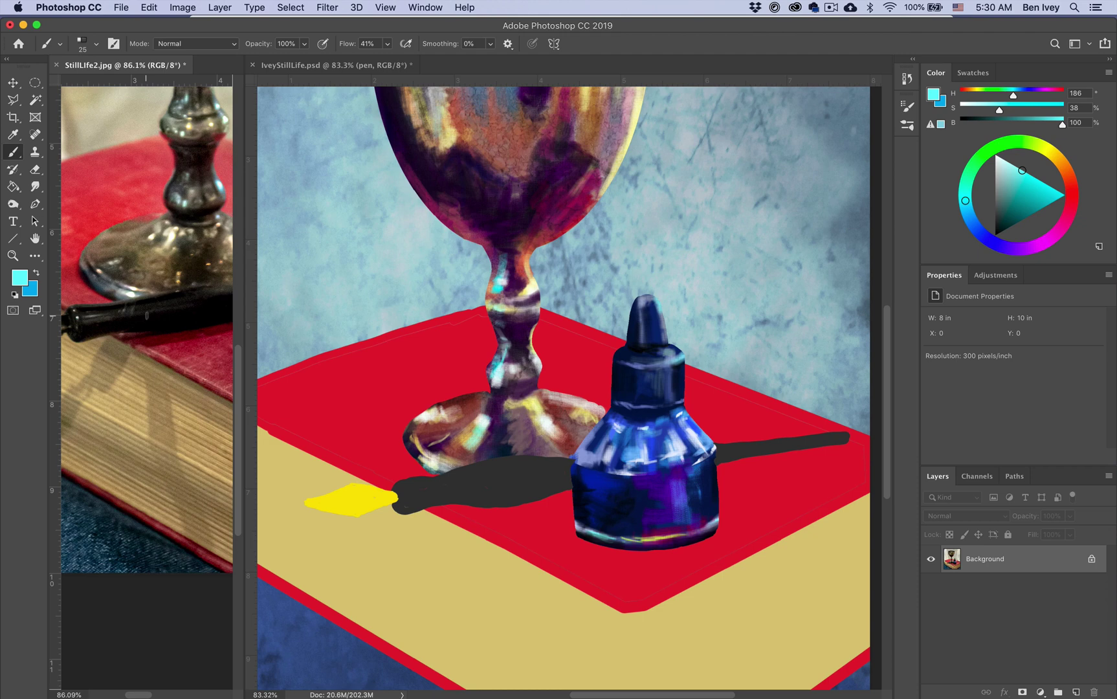
scroll(97, 320, "down", 4)
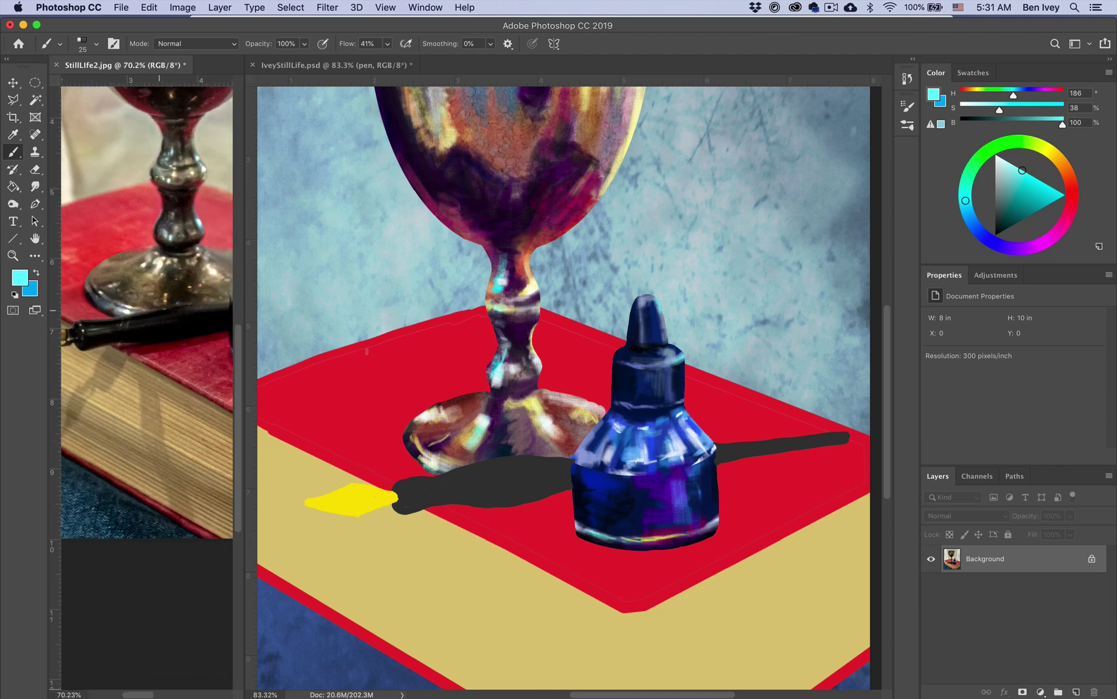
scroll(472, 470, "down", 5)
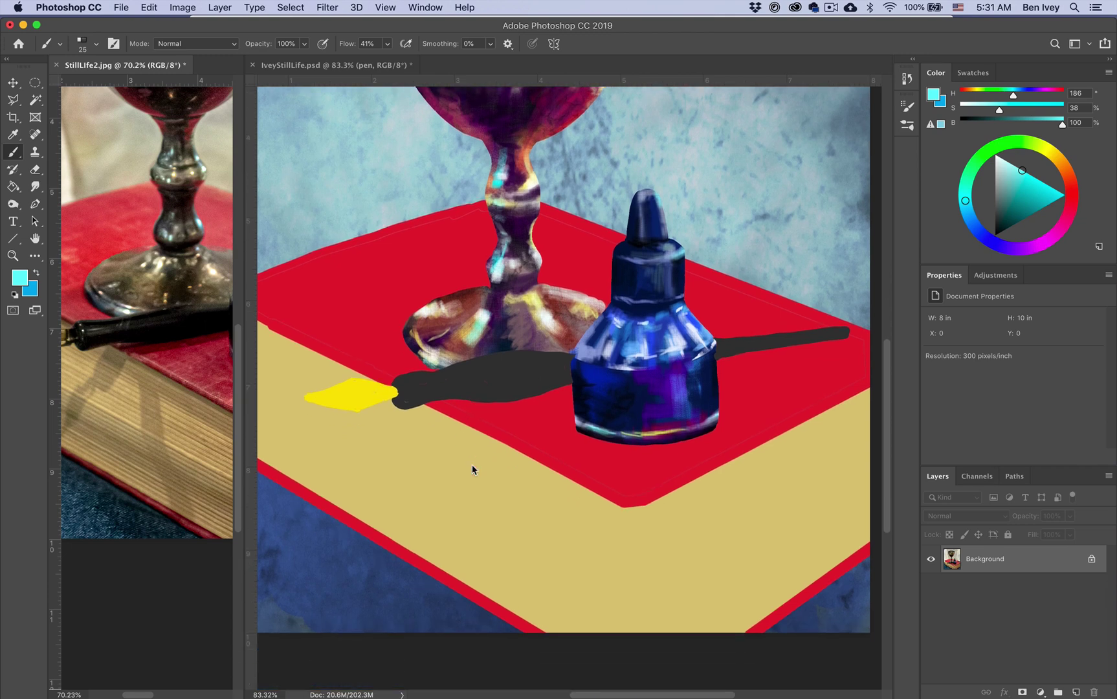
left_click(473, 469)
left_click_drag(1006, 219, 995, 235)
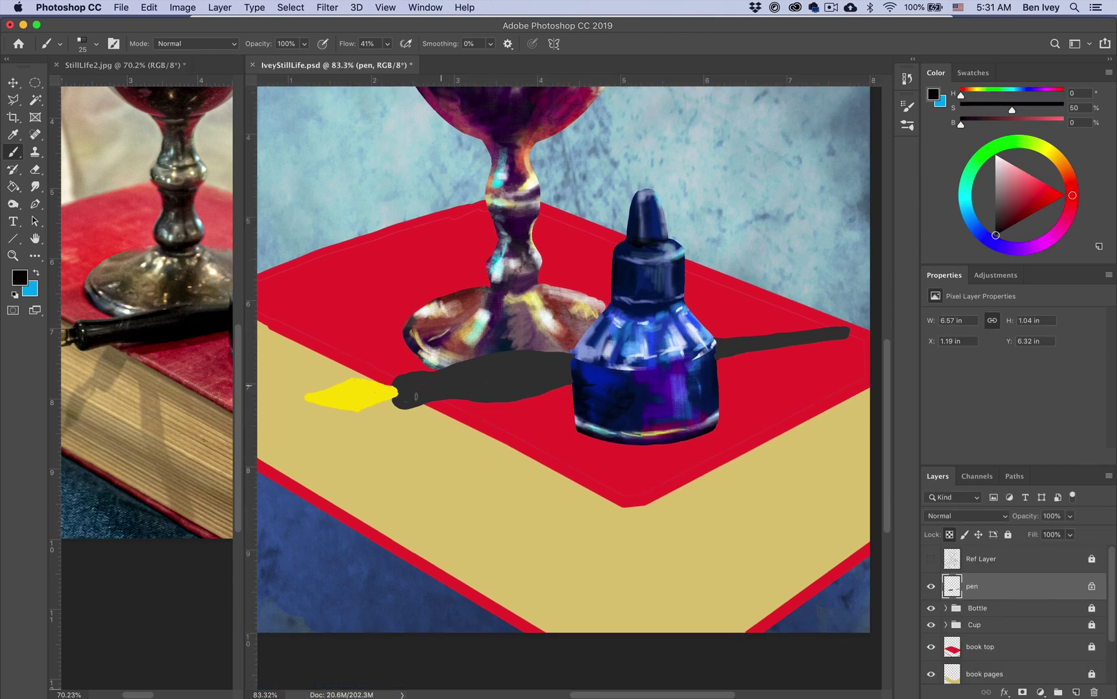
mouse_move(392, 386)
left_mouse_down()
mouse_move(483, 388)
mouse_move(425, 391)
mouse_move(446, 399)
mouse_move(570, 378)
mouse_move(528, 375)
mouse_move(519, 383)
mouse_move(579, 381)
left_mouse_up()
- Blend near-black tones (saturation 15, brightness 13) over the pen's grip with a size 50 brush and deepen it with black
left_click_drag(974, 219, 996, 221)
mouse_move(486, 356)
left_mouse_down()
mouse_move(524, 353)
mouse_move(414, 376)
left_mouse_up()
left_click(973, 122)
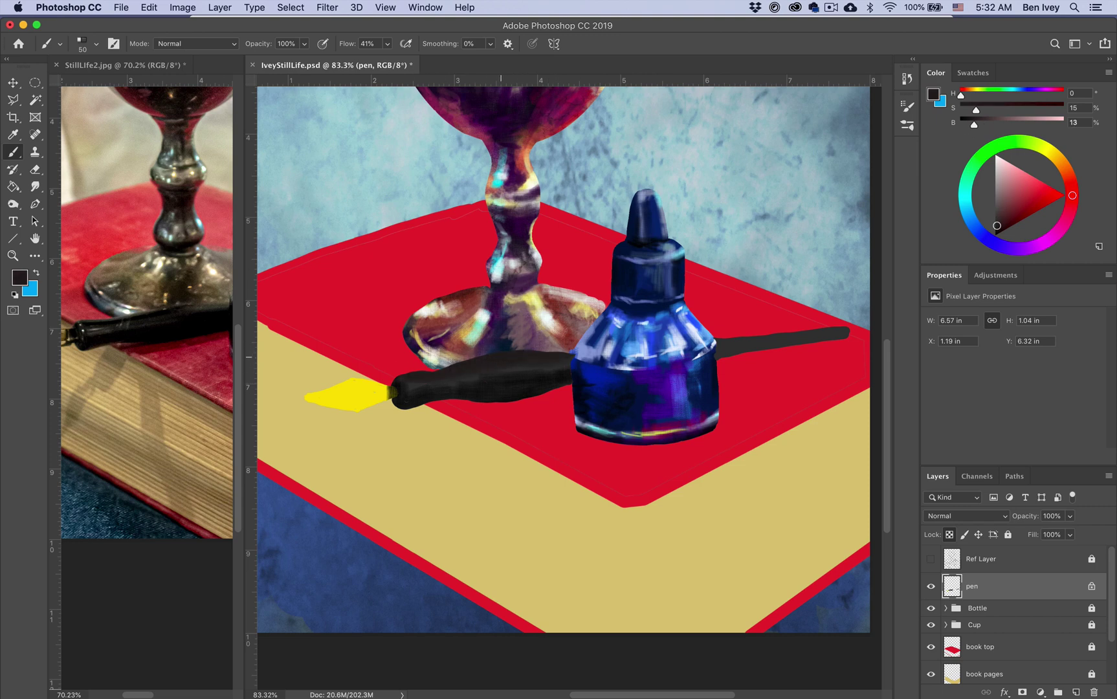
left_click(1000, 228)
left_click(545, 379, "alt")
left_click(995, 234)
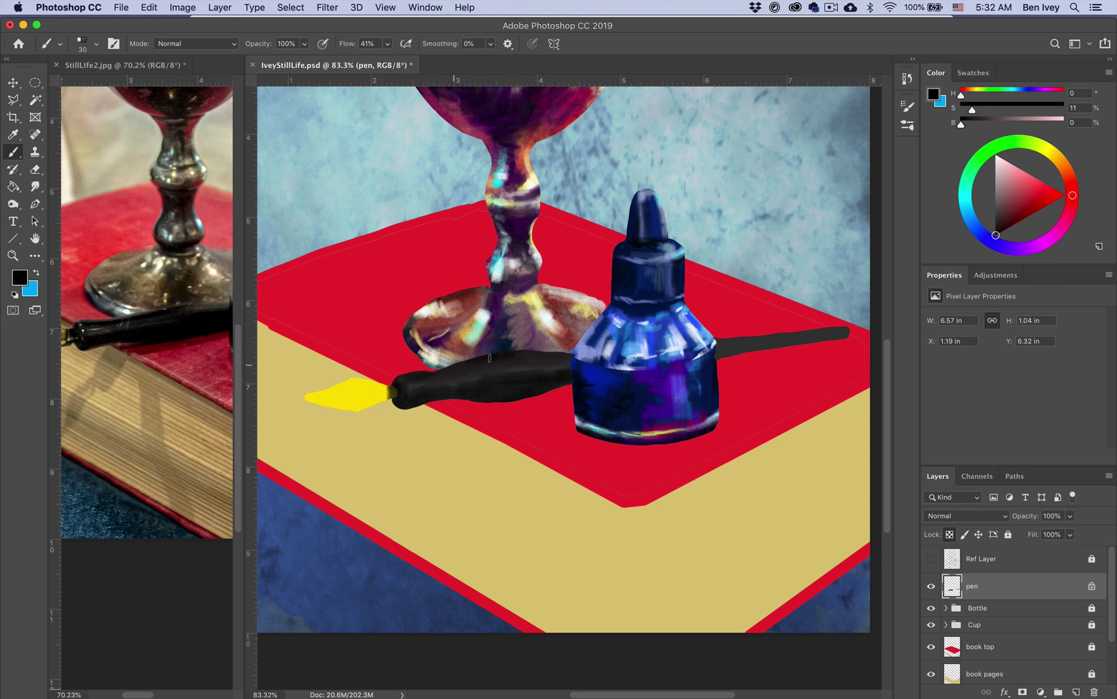
- Brush soft grey highlights (brightness 33) along the pen's grip, with fine lighter grey marks (brightness 62) near the nib at size 10
left_click(995, 191)
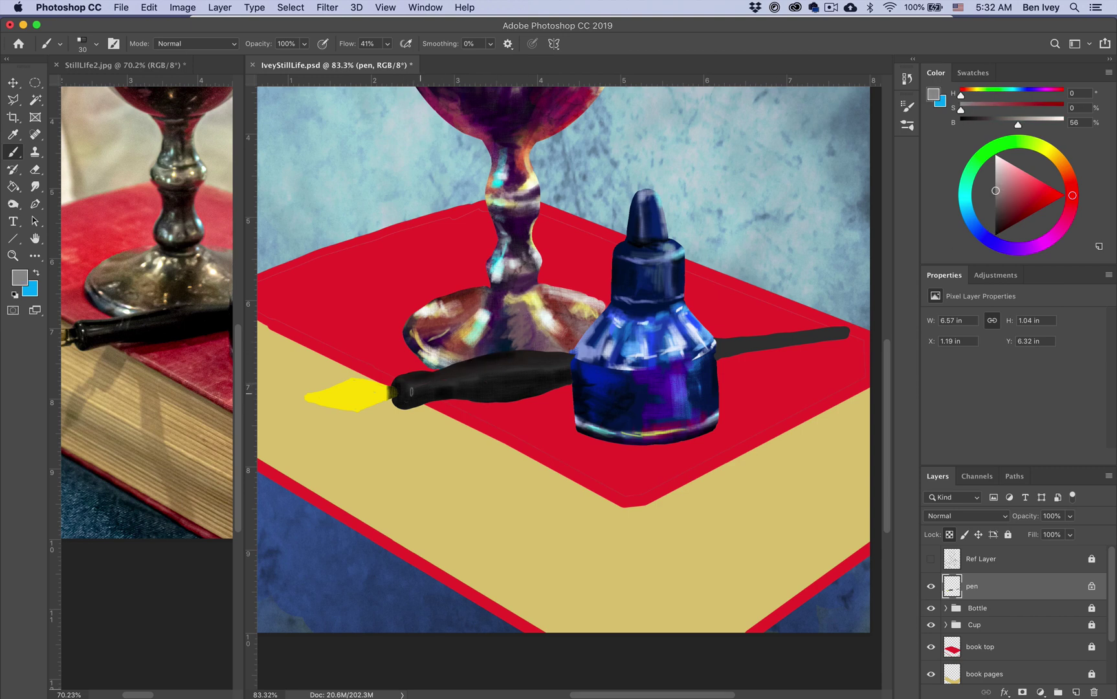
left_click(982, 207)
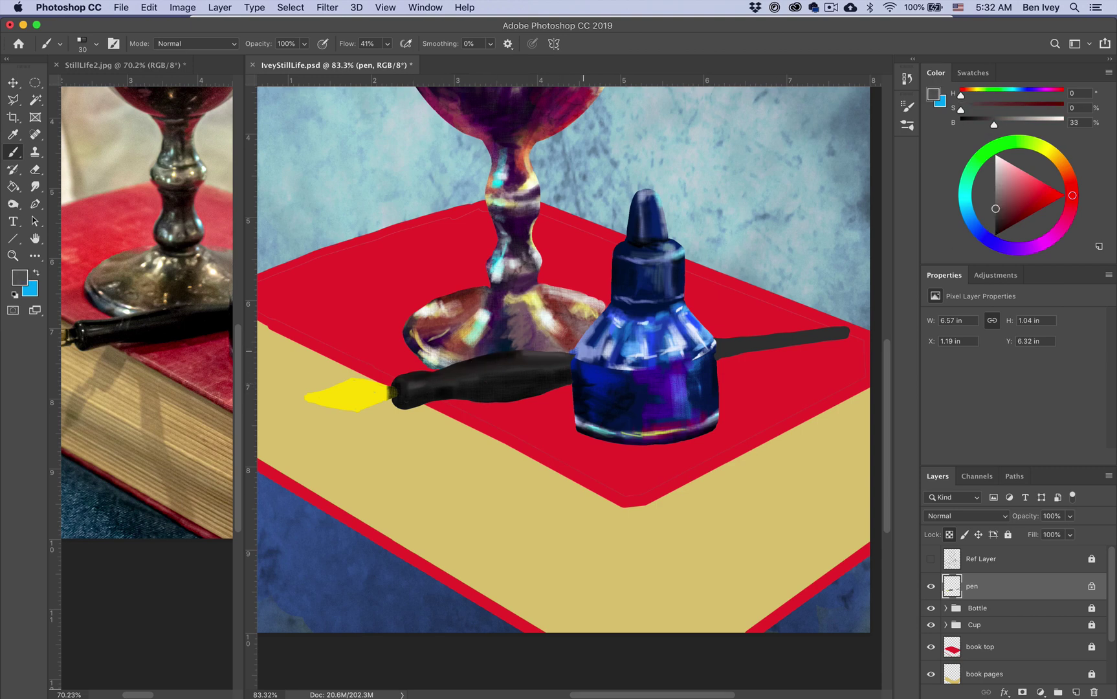
left_click_drag(461, 382, 472, 370)
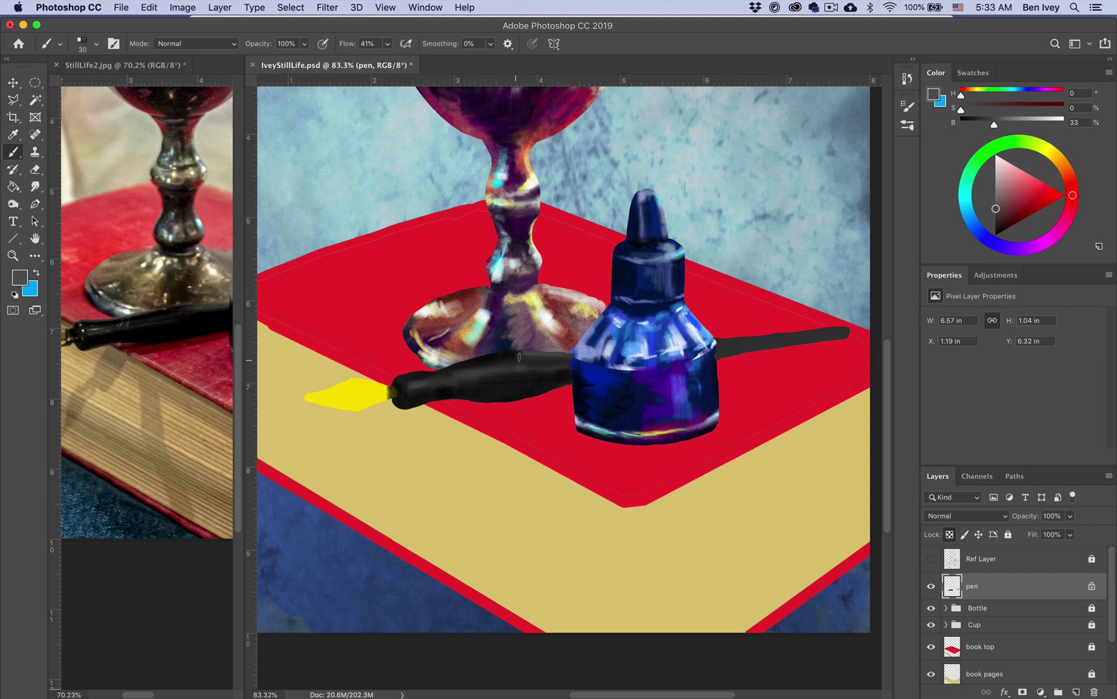
left_click(995, 185)
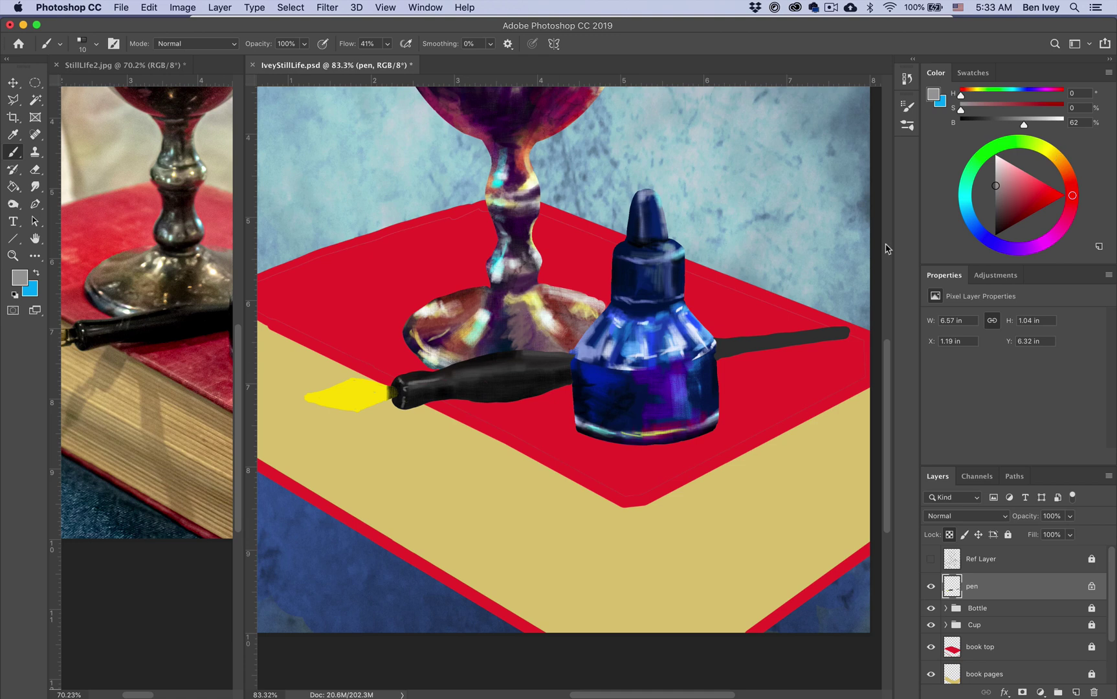
- Brush blue reflections (hue 235, saturation 71, brightness 51) on the pen's grip and the handle behind the bottle at size 45
left_click(987, 239)
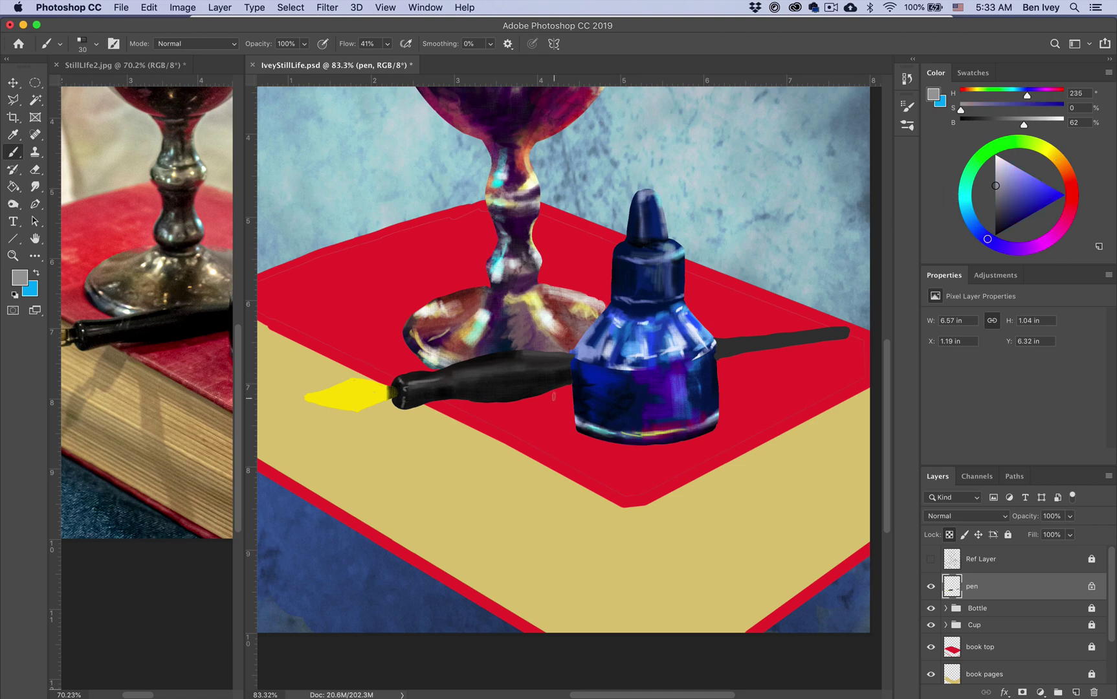
key("]")
key("]")
key("]")
left_click_drag(553, 396, 544, 384)
key("super+z")
left_click_drag(1038, 195, 1020, 209)
mouse_move(562, 376)
left_mouse_down()
mouse_move(546, 386)
mouse_move(562, 377)
left_mouse_up()
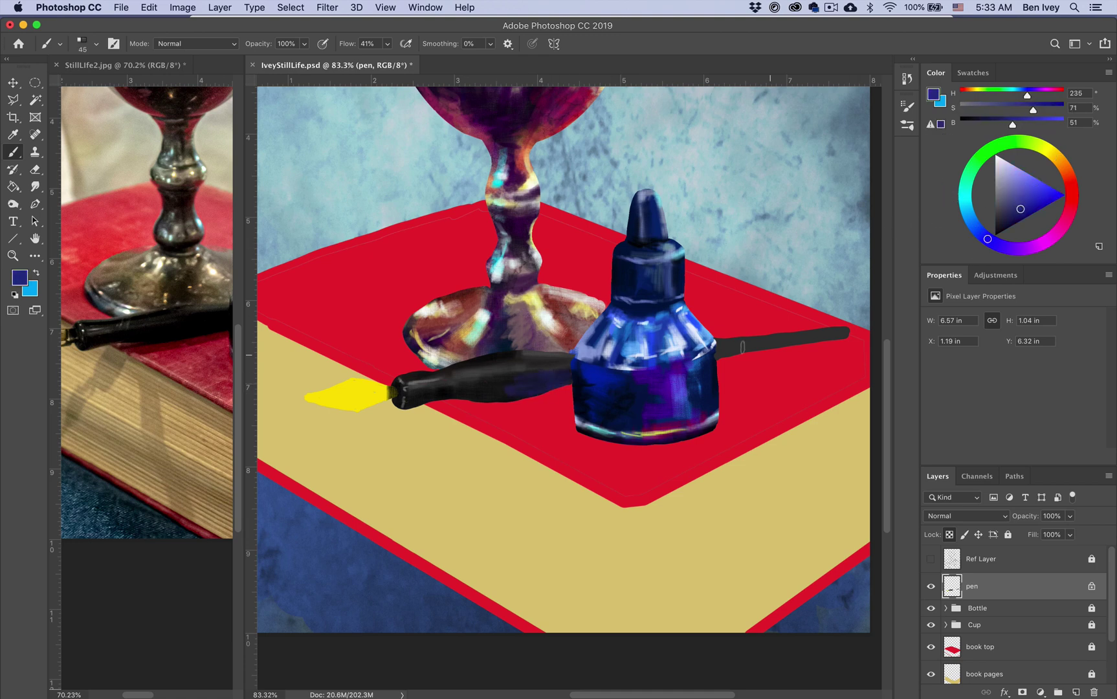
left_click_drag(1027, 196, 1035, 210)
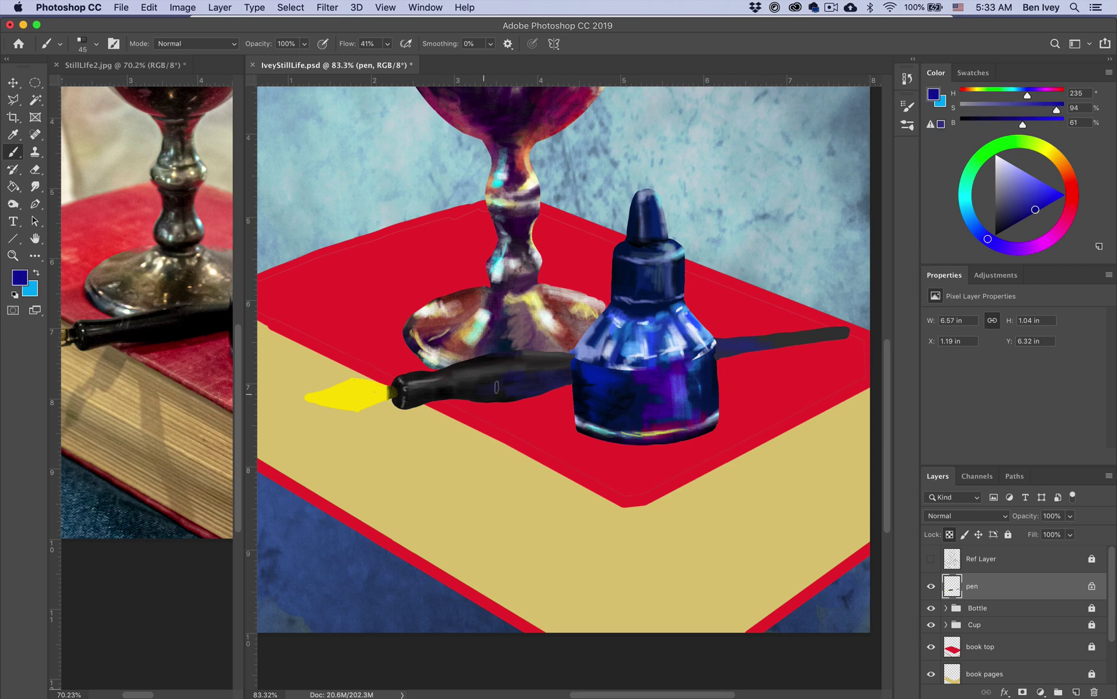
- Brush deep blue shading (hue 235, saturation 100, brightness 12) over the lower part of the pen's grip
left_click(1019, 220)
left_click_drag(541, 396, 516, 391)
left_click(1002, 230)
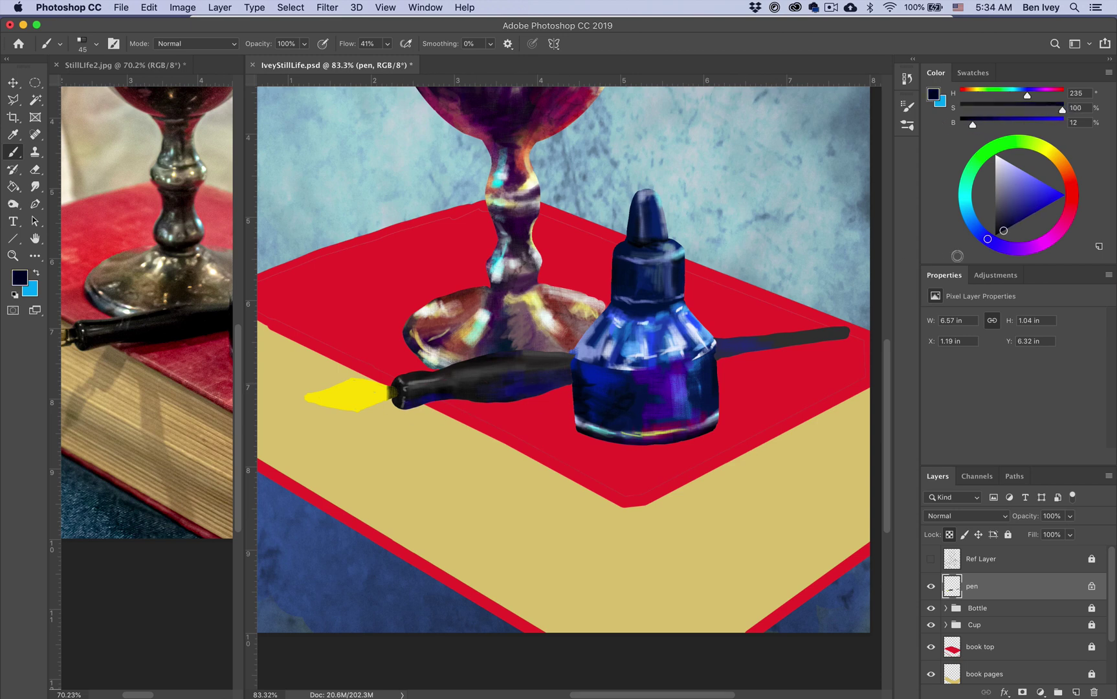
- Brush near-black purple (hue 284, saturation 100, brightness 12) along the pen's handle behind the ink bottle
left_click(1032, 249)
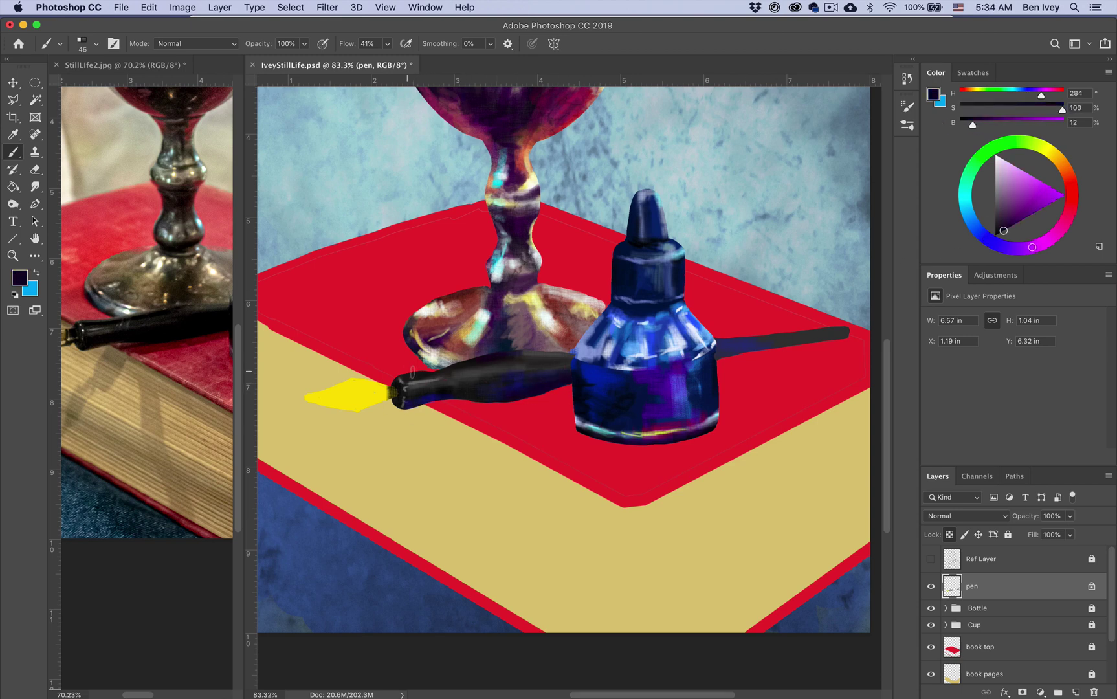
left_click_drag(719, 347, 847, 332)
left_click_drag(219, 362, 134, 396)
left_click(716, 351)
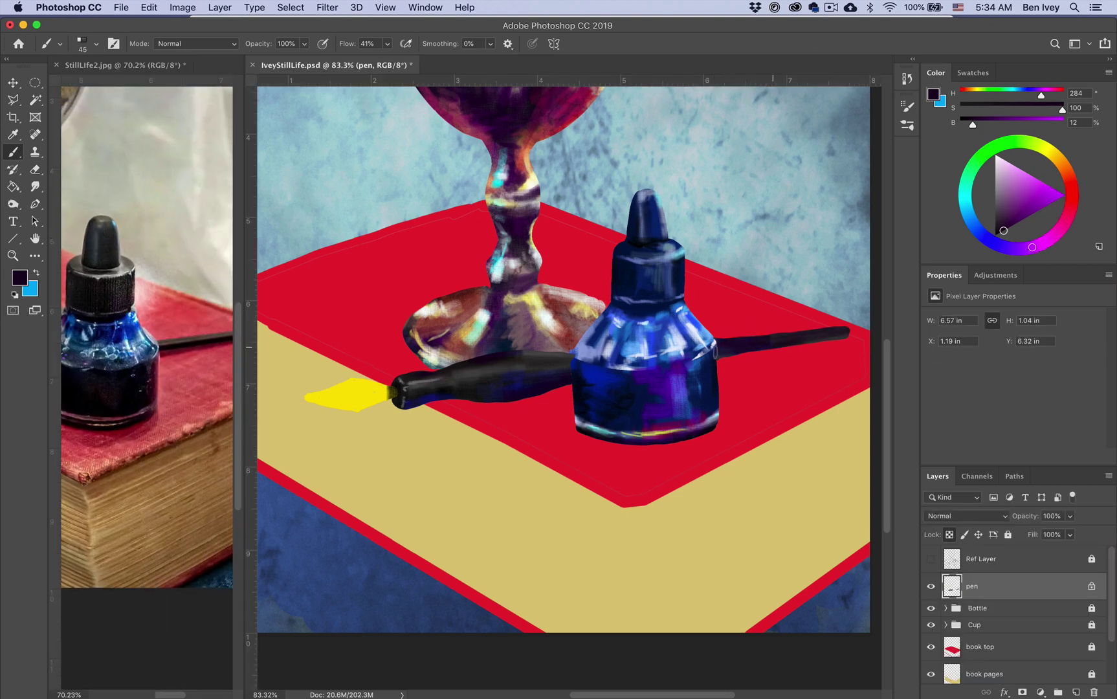
left_click_drag(715, 351, 846, 333)
- Following the reference photo, brush lighter purple highlights along the upper edge and tip of the pen's handle
left_click_drag(1004, 188, 1007, 183)
left_click_drag(717, 338, 779, 329)
left_click(718, 343, "alt")
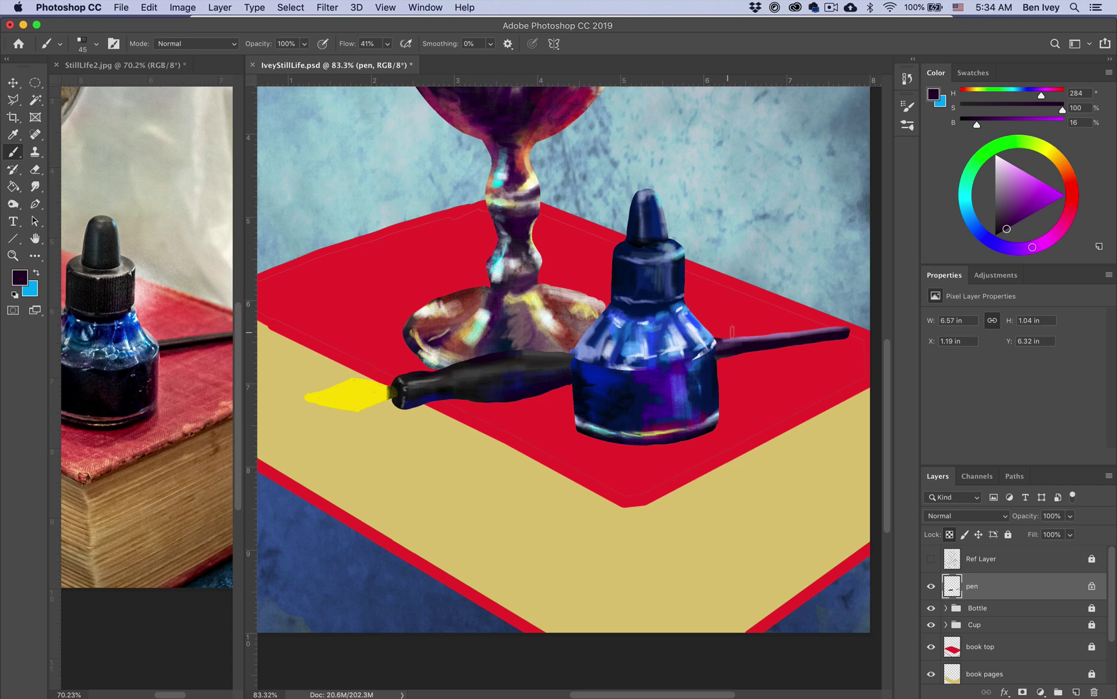
left_click_drag(732, 334, 843, 324)
mouse_move(220, 346)
left_mouse_down()
mouse_move(194, 386)
mouse_move(228, 349)
left_mouse_up()
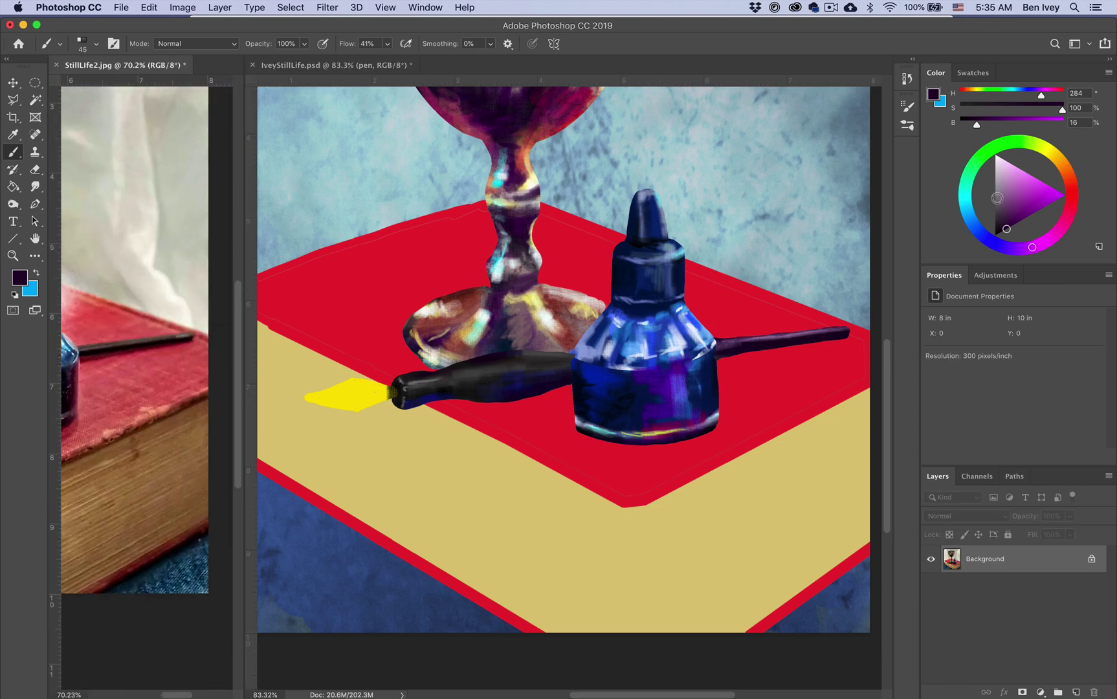
left_click_drag(997, 198, 998, 184)
left_click(840, 325)
- Brush purple (hue 284, saturation 100, brightness 27) and lighter greyish purple reflections on the pen's grip beside the bottle
left_click(1013, 224)
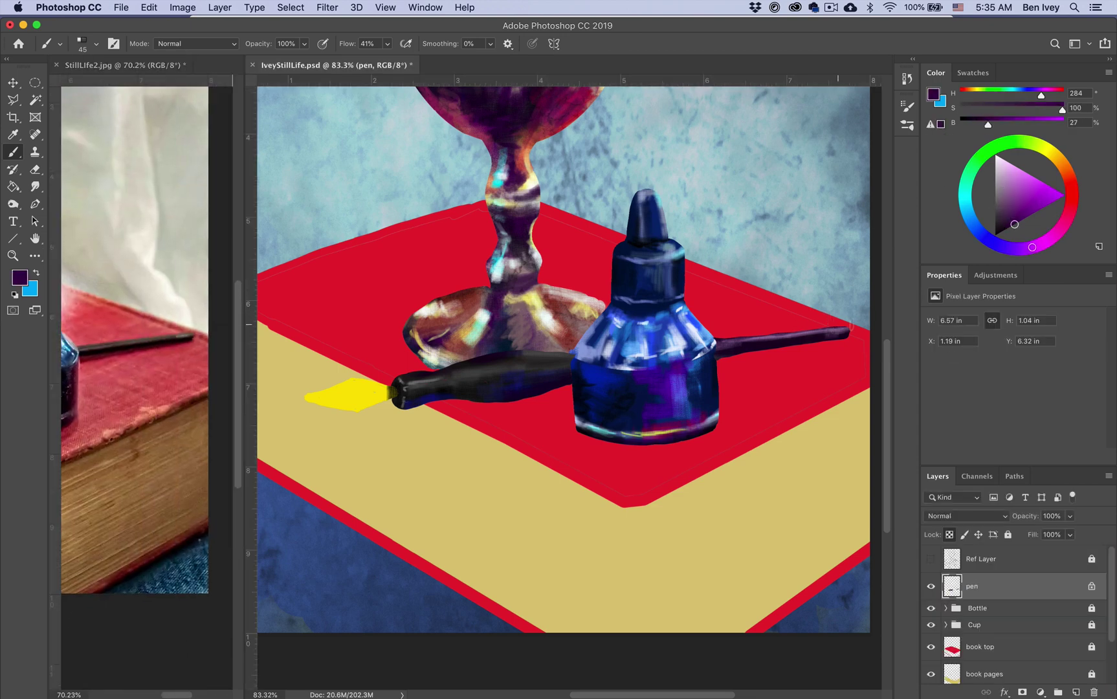
scroll(556, 327, "right", 2)
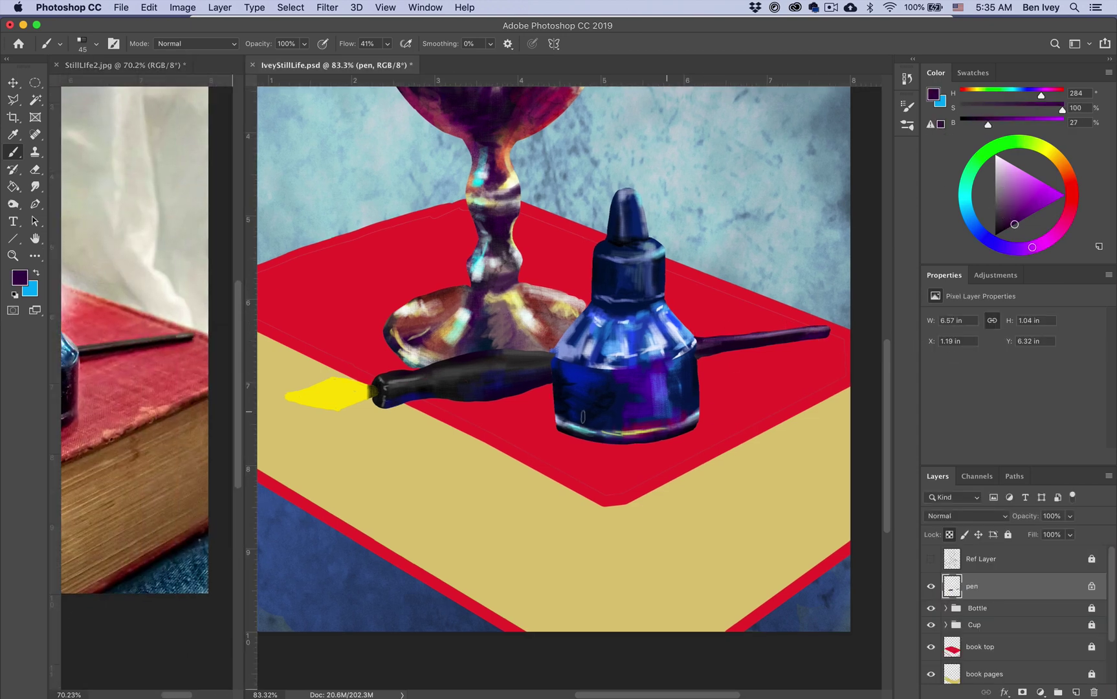
left_click_drag(502, 350, 562, 349)
mouse_move(1004, 200)
left_mouse_down()
mouse_move(958, 210)
mouse_move(1003, 212)
mouse_move(942, 221)
mouse_move(1003, 194)
left_mouse_up()
mouse_move(512, 361)
left_mouse_down()
mouse_move(455, 367)
mouse_move(570, 320)
left_mouse_up()
- Shade the yellow nib with brown (hue 25, saturation 80, brightness 42) and darken it with deep brown (saturation 100, brightness 15)
left_click_drag(80, 370, 328, 345)
left_click(501, 336, "alt")
left_click(1018, 227)
left_click_drag(1019, 228, 1018, 216)
left_click(1067, 172)
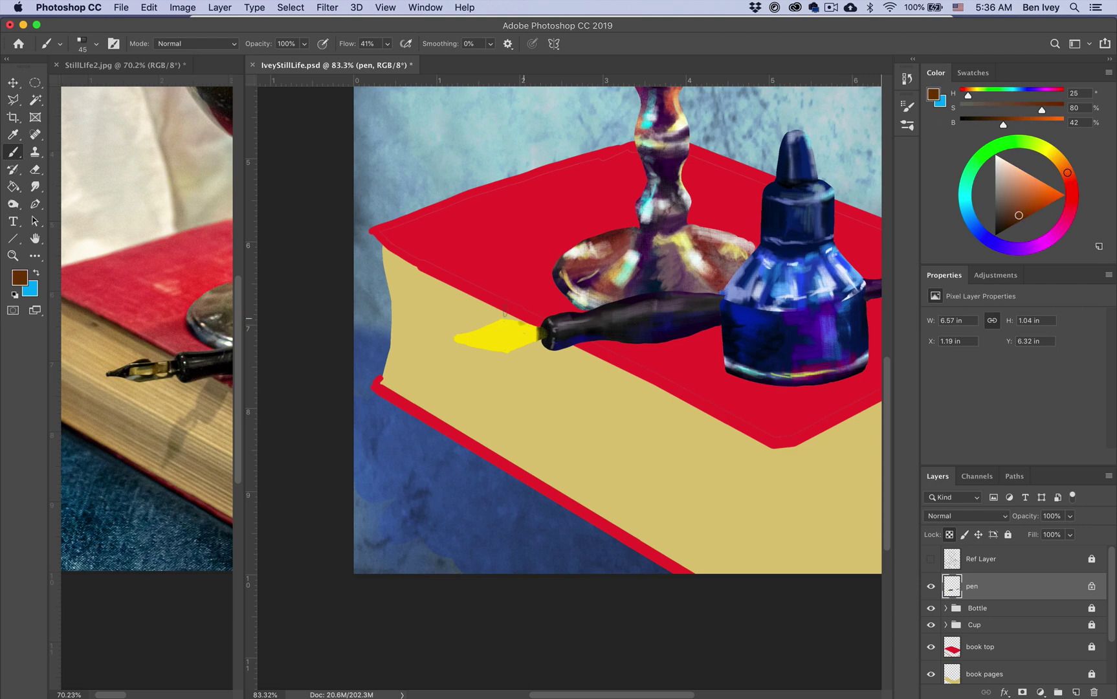
mouse_move(457, 339)
left_mouse_down()
mouse_move(505, 319)
mouse_move(434, 352)
left_mouse_up()
mouse_move(478, 347)
left_mouse_down()
mouse_move(478, 327)
mouse_move(536, 359)
mouse_move(446, 329)
left_mouse_up()
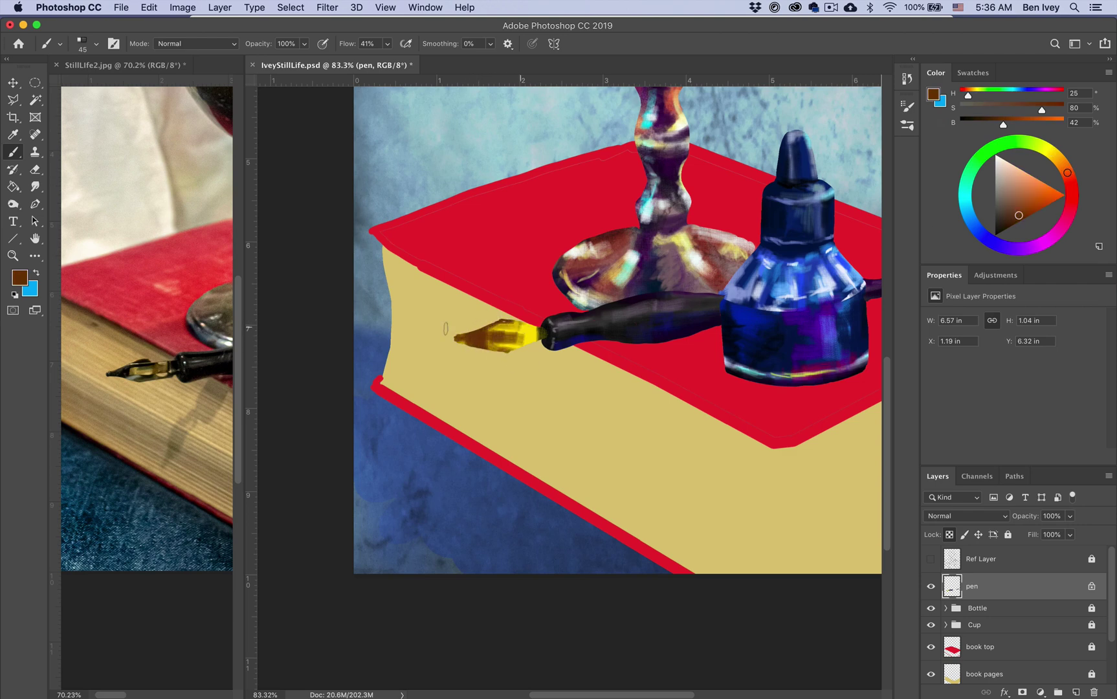
left_click(532, 338, "alt")
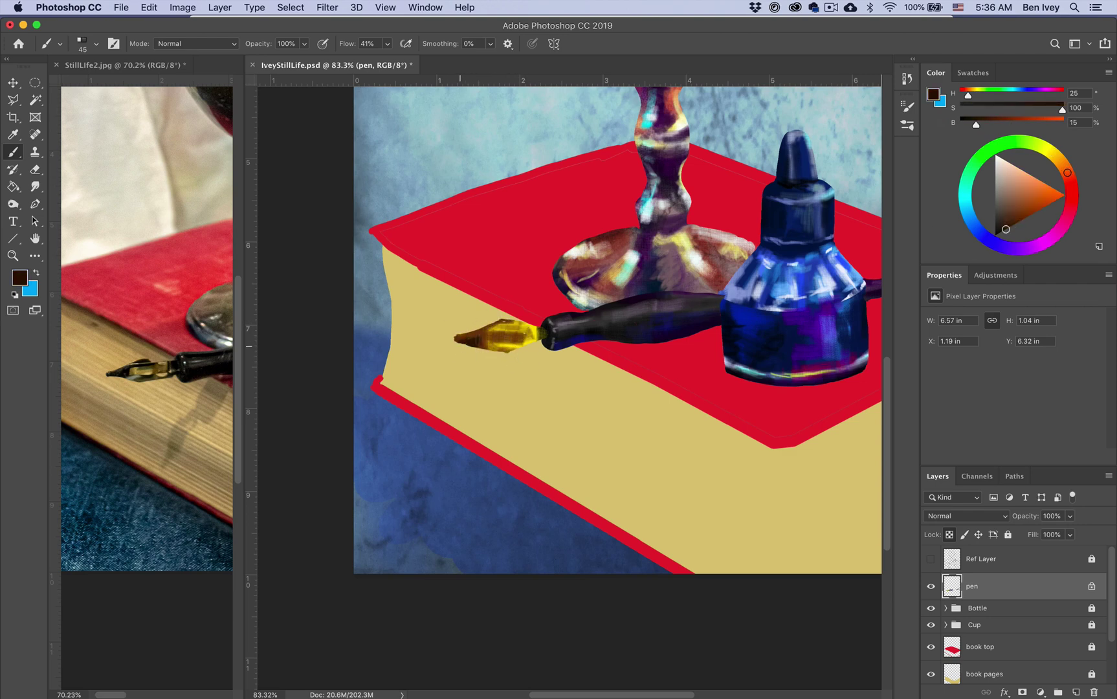
mouse_move(495, 316)
left_mouse_down()
mouse_move(524, 324)
mouse_move(526, 345)
mouse_move(499, 352)
left_mouse_up()
- Brush yellow (hue 46, saturation 65, brightness 93), pale yellow (saturation 20) and pale cyan (hue 181, saturation 20) highlights on the nib
left_click(1056, 157)
left_click_drag(1046, 185, 1038, 185)
key("[")
left_click_drag(501, 337, 508, 339)
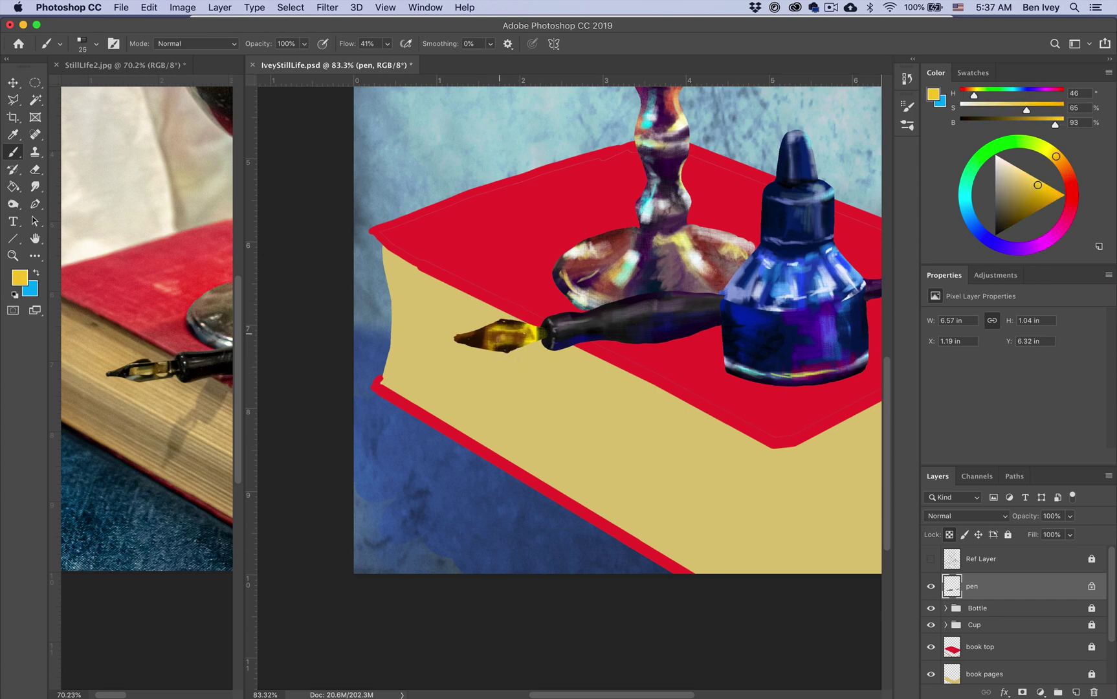
mouse_move(1033, 203)
left_mouse_down()
mouse_move(1050, 190)
mouse_move(1011, 200)
mouse_move(1008, 162)
left_mouse_up()
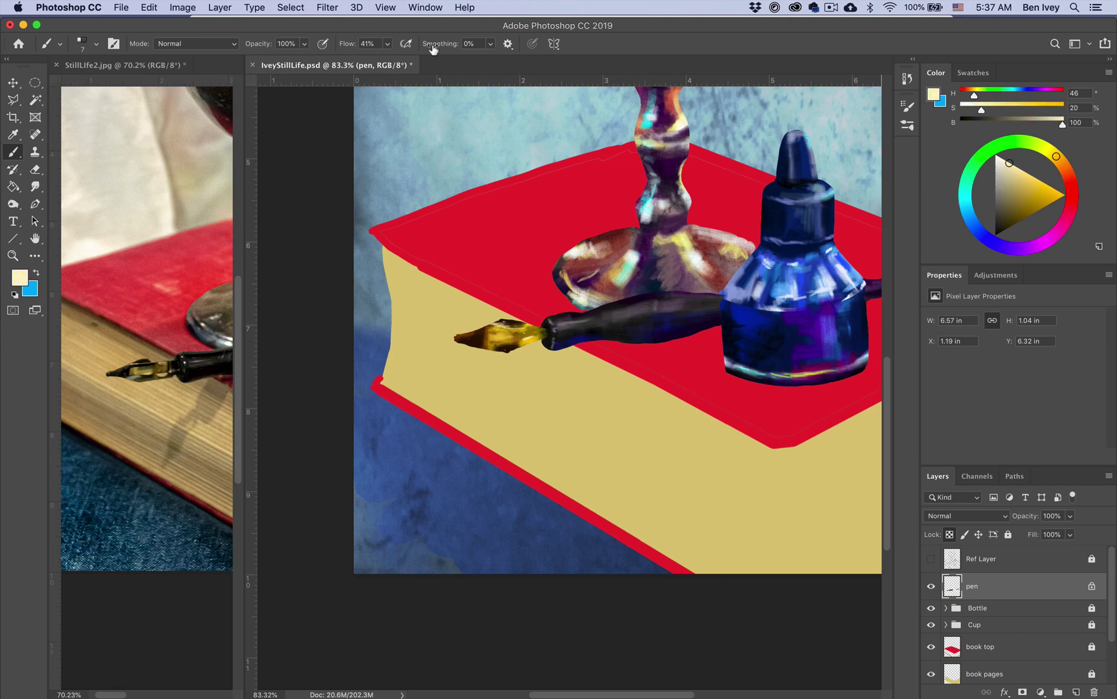
left_click(965, 196)
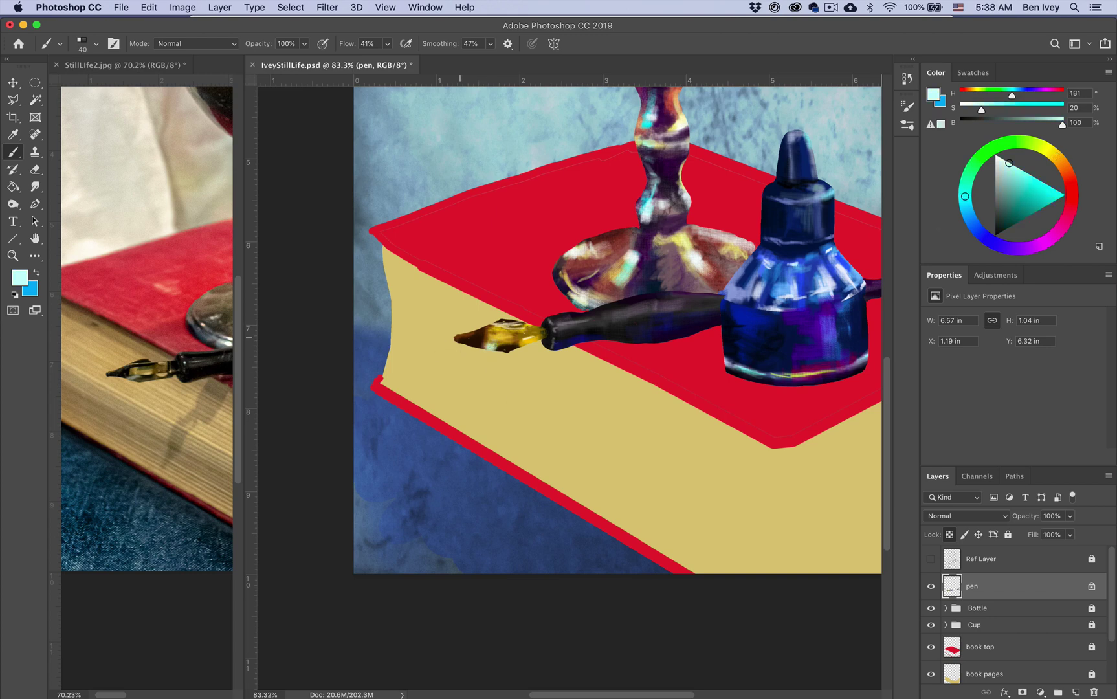
- Trim the nib's tip by erasing inside a polygonal selection with the pen layer's transparency unlocked, and relock transparent pixels
key("e")
key("l")
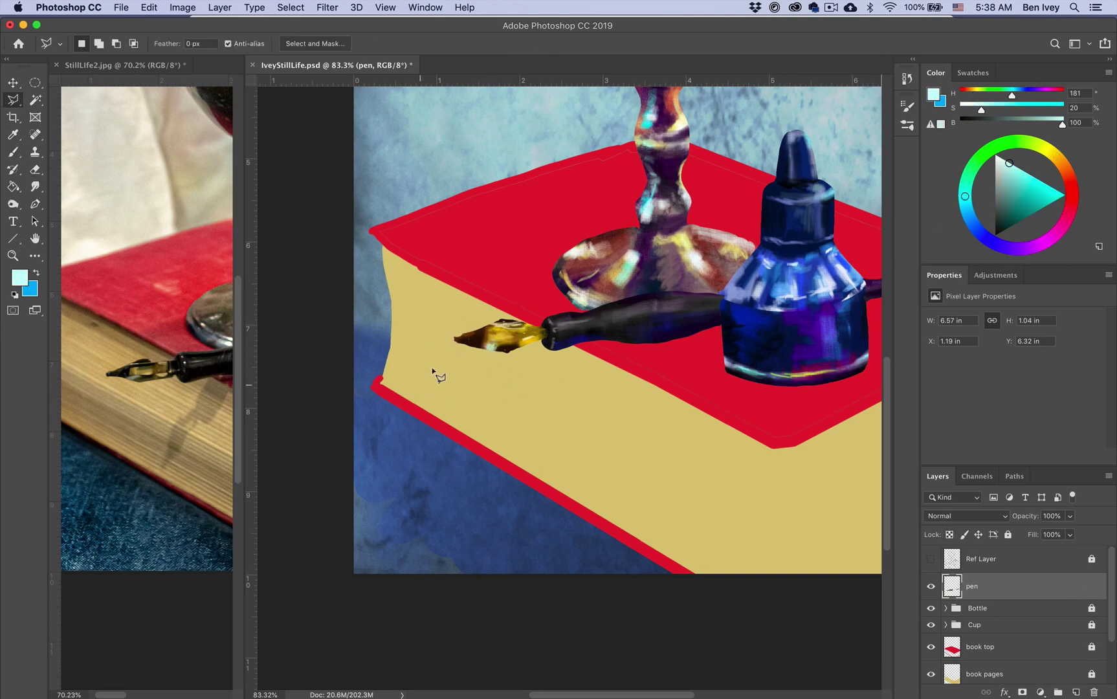
left_click(494, 323)
left_click(449, 344)
left_click(442, 318)
left_click(492, 299)
left_click(494, 323)
key("e")
key("super+d")
mouse_move(480, 325)
left_mouse_down()
mouse_move(451, 335)
mouse_move(451, 362)
left_mouse_up()
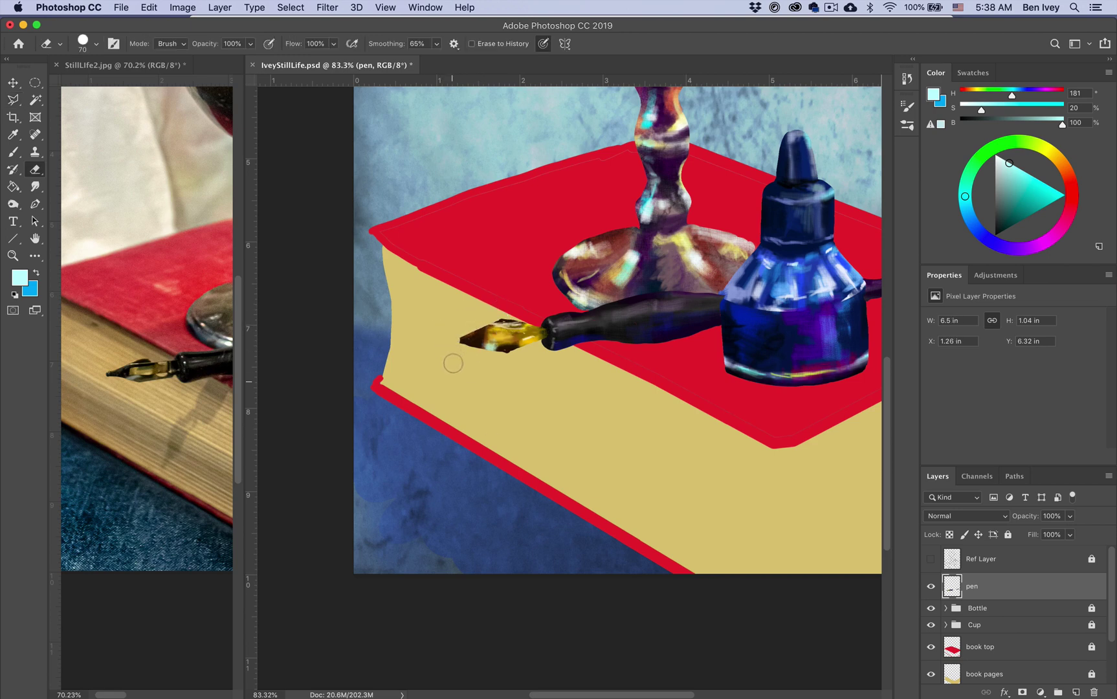
left_click(949, 535)
key("b")
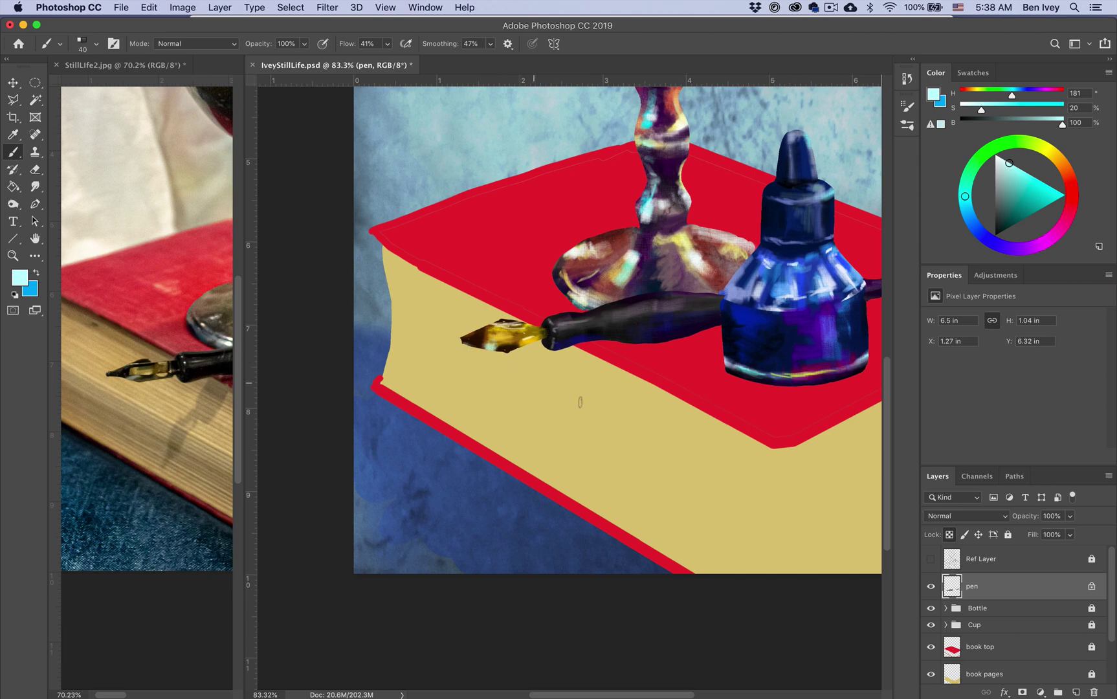
- Unlock the pen layer's transparency and erase the upper edge of the nib's tip inside an elliptical selection
left_click(1001, 231)
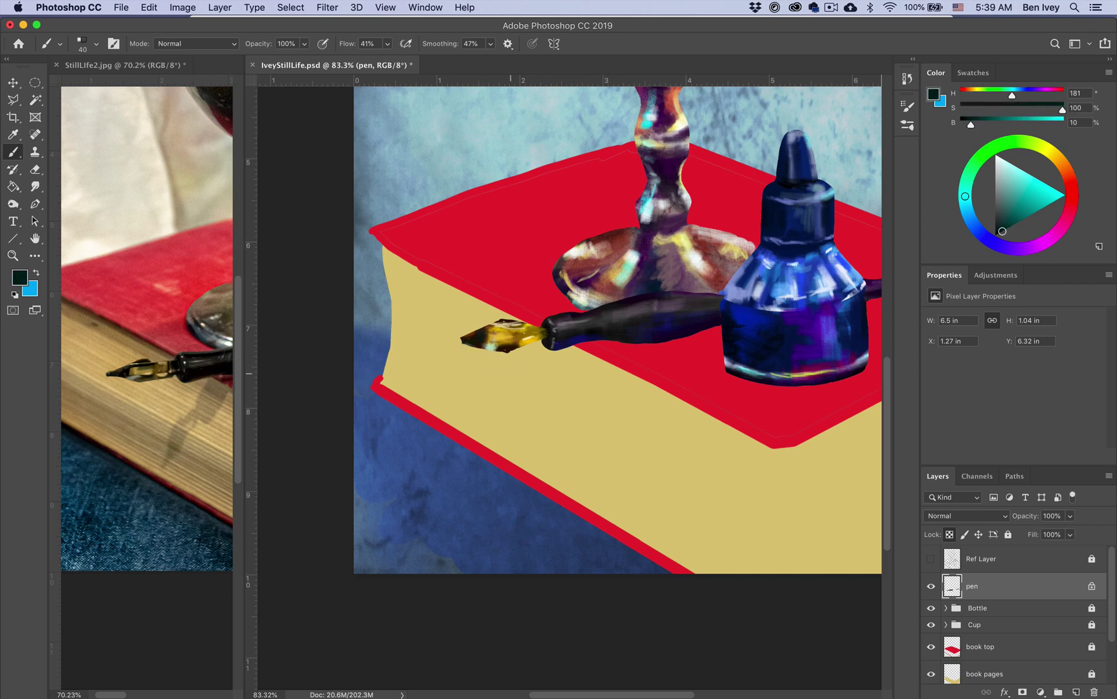
key("m")
mouse_move(407, 271)
left_mouse_down()
mouse_move(504, 339)
mouse_move(488, 328)
left_mouse_up()
left_click(1092, 587)
key("e")
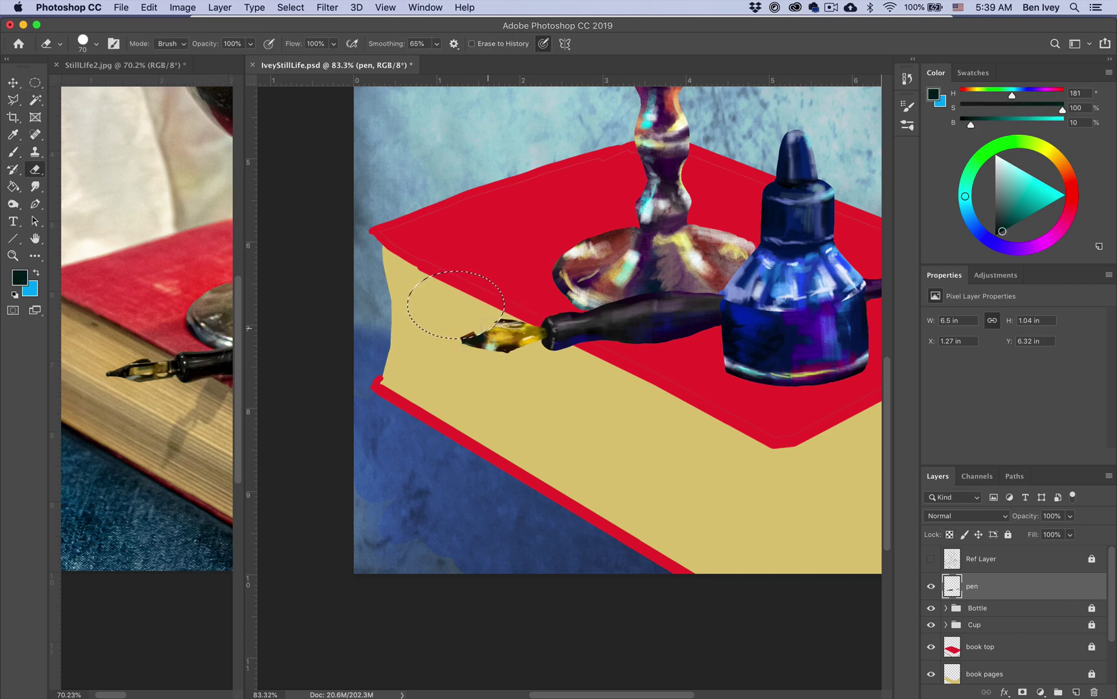
key("m")
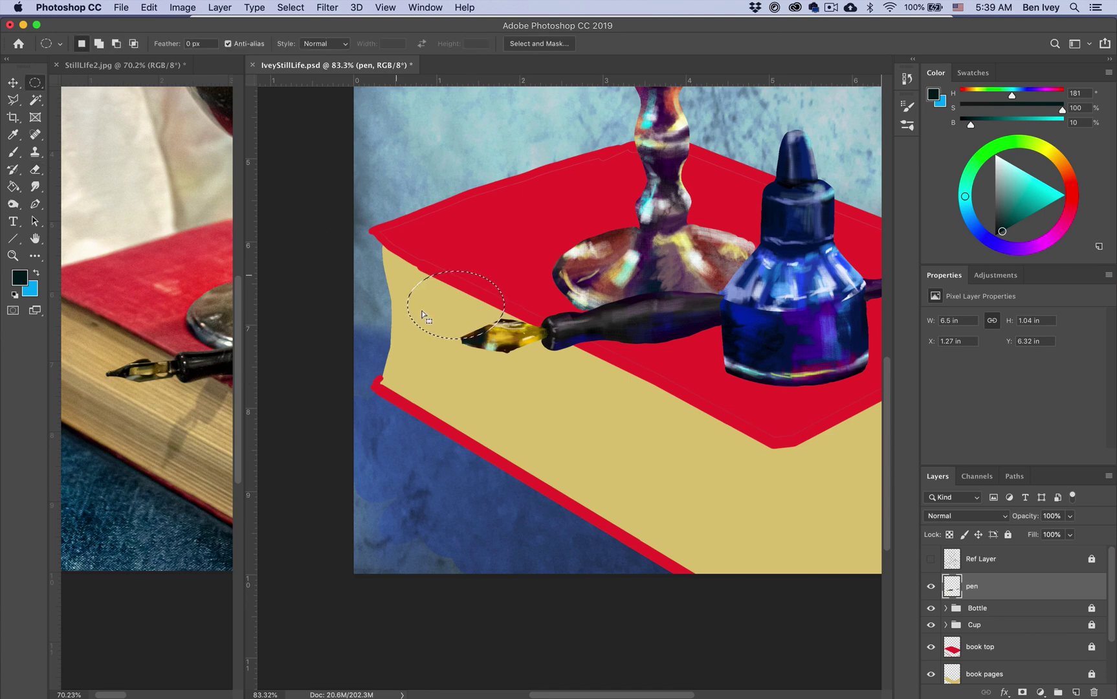
mouse_move(422, 315)
left_mouse_down()
mouse_move(508, 320)
mouse_move(531, 340)
mouse_move(473, 329)
left_mouse_up()
key("e")
key("super+d")
- Refine the nib's lower edge by erasing within a large elliptical selection, and relock the pen layer's transparent pixels
key("m")
mouse_move(302, 352)
left_mouse_down()
mouse_move(658, 649)
mouse_move(634, 648)
left_mouse_up()
key("e")
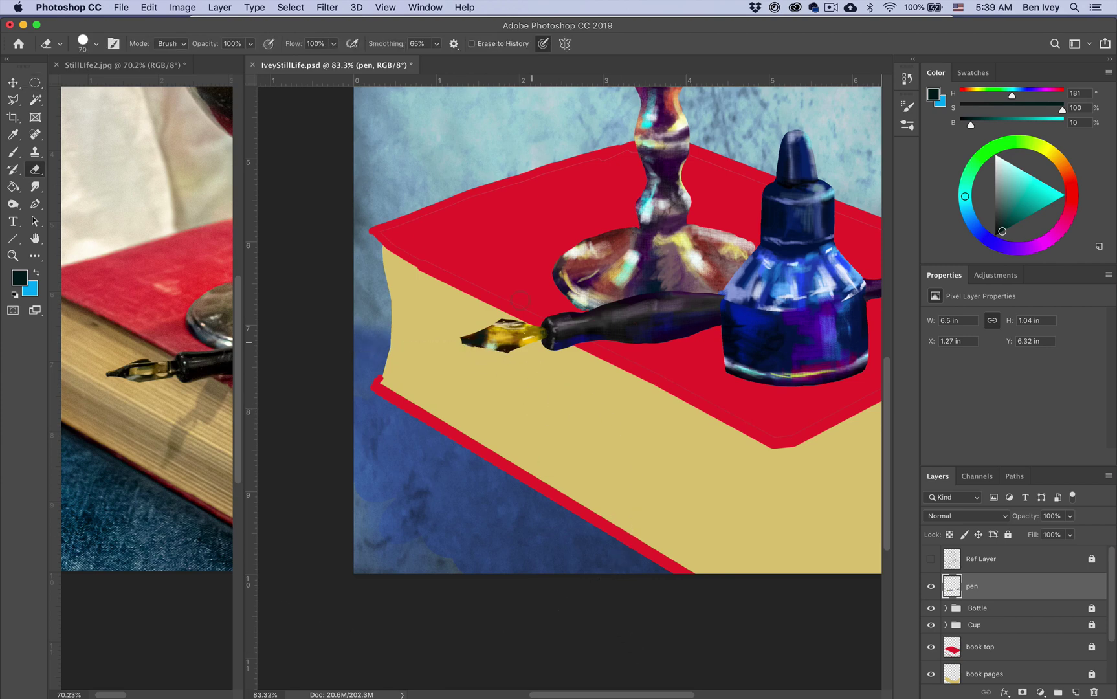
left_click(949, 534)
- Brush dark brown (hue 28, saturation 100, brightness 29) along the nib's upper edge at size 40
key("b")
left_click(1066, 170)
left_click(1024, 219)
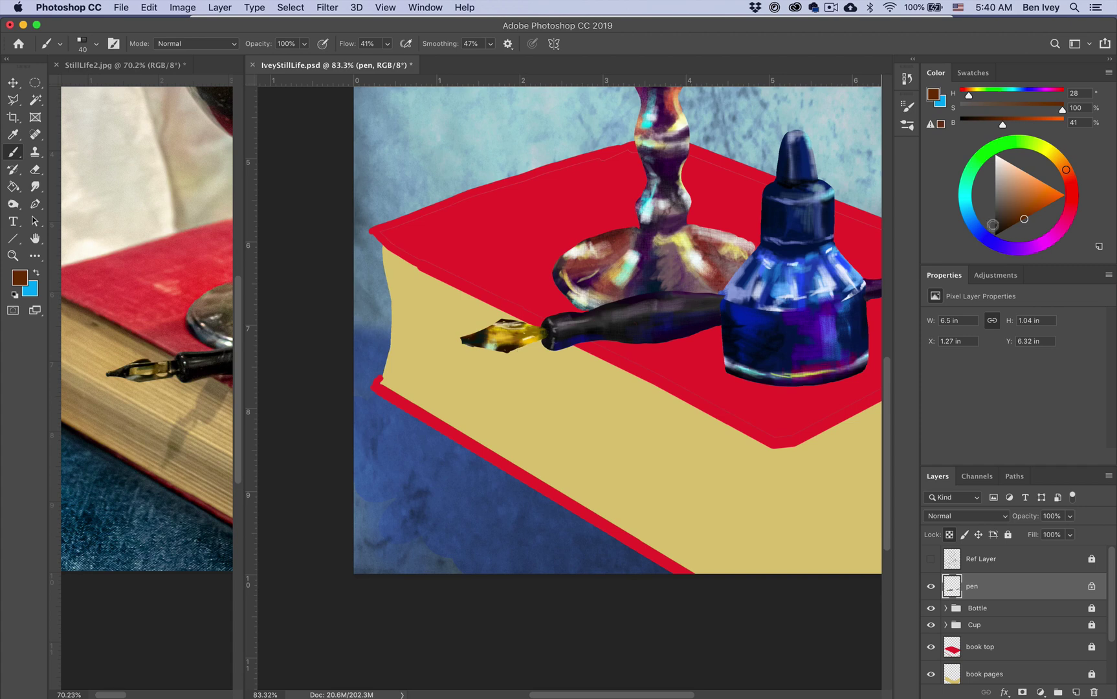
left_click(1015, 223)
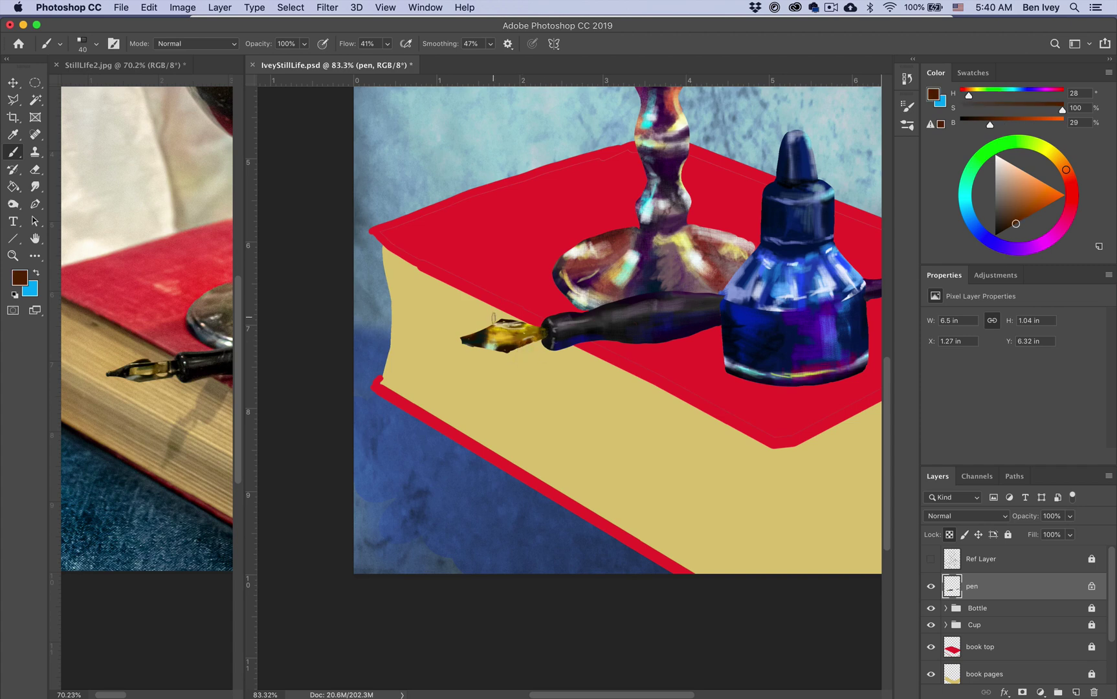
left_click_drag(493, 319, 519, 323)
- Erase the stray cyan mark at the nib's lower edge with the pen layer unlocked, and fit the whole painting in view
key("e")
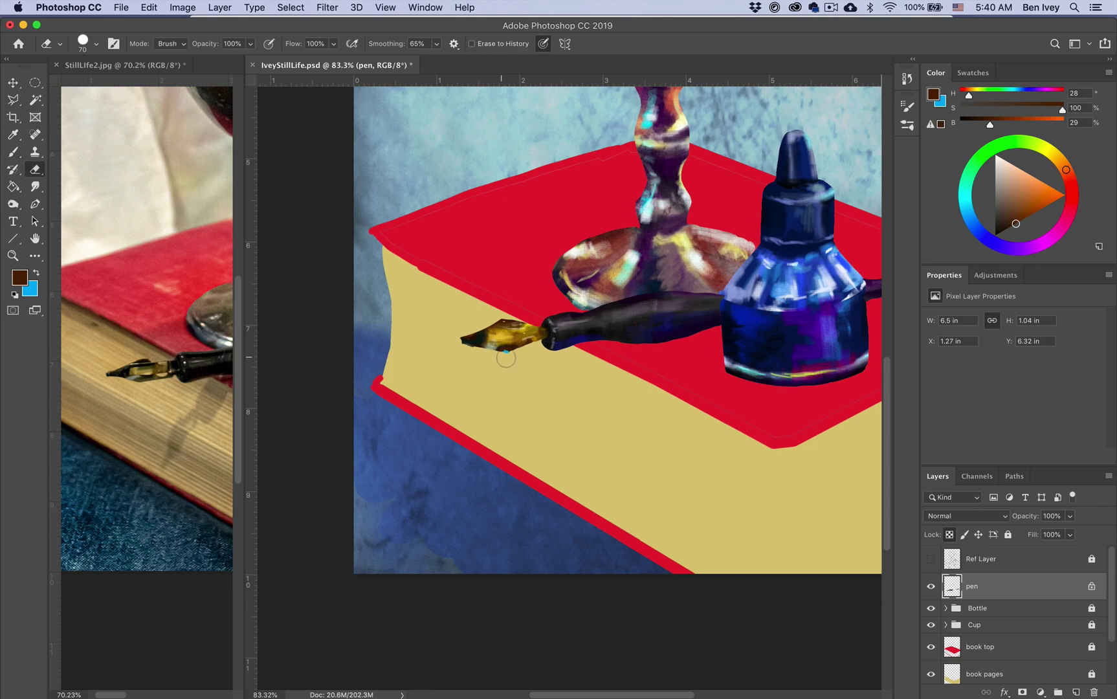
left_click(1092, 586)
left_click(1091, 586)
key("b")
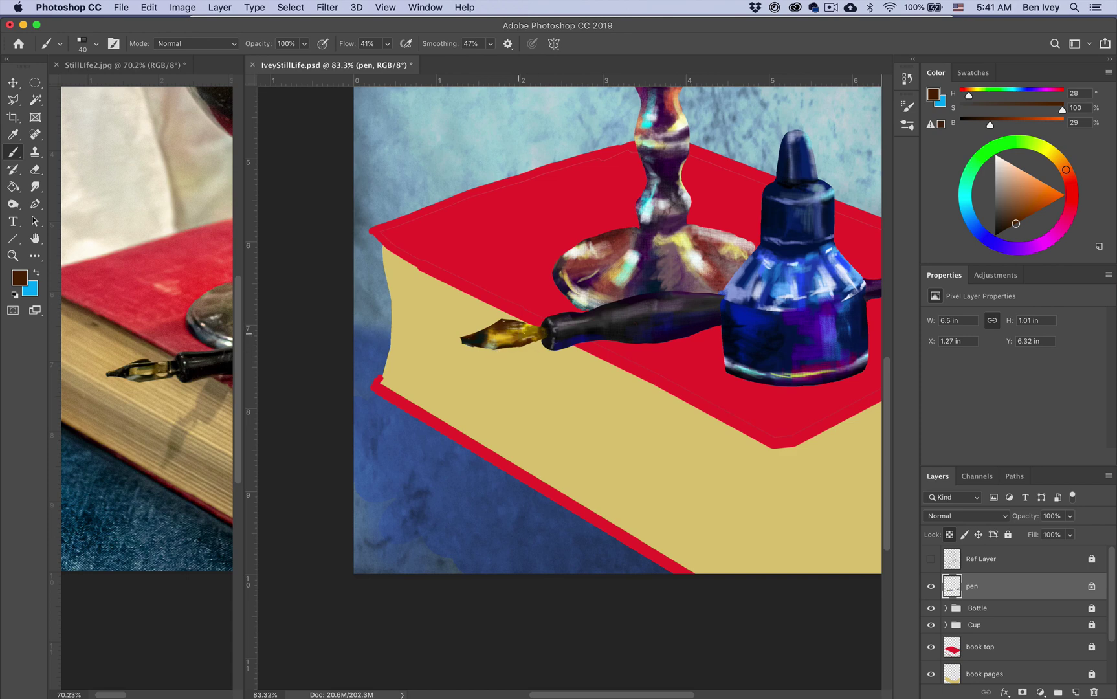
key("alt+0")
key("super+0")
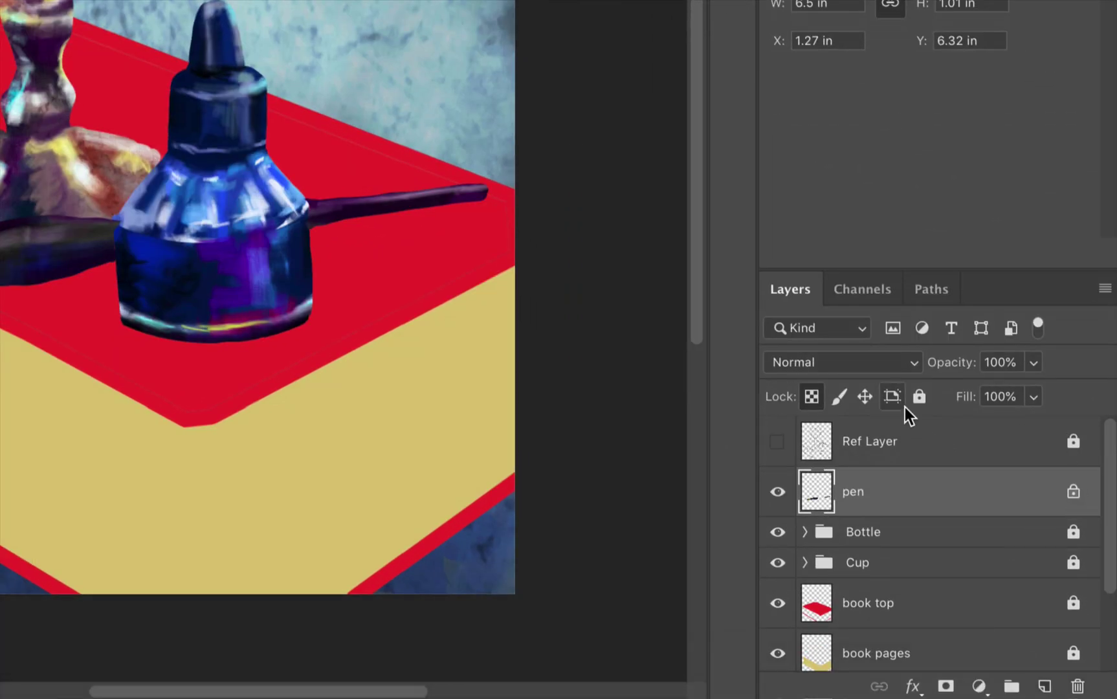
- Lock the pen layer completely, place it in a new group named Pen, and lock the collapsed group
left_click(919, 397)
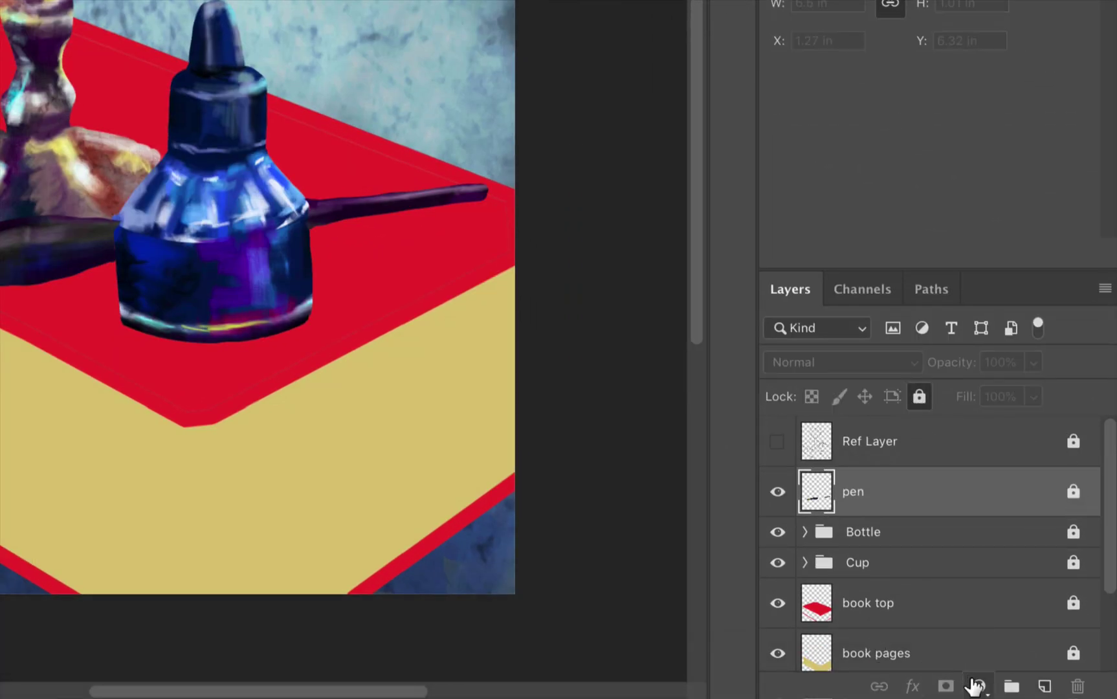
left_click(1010, 687)
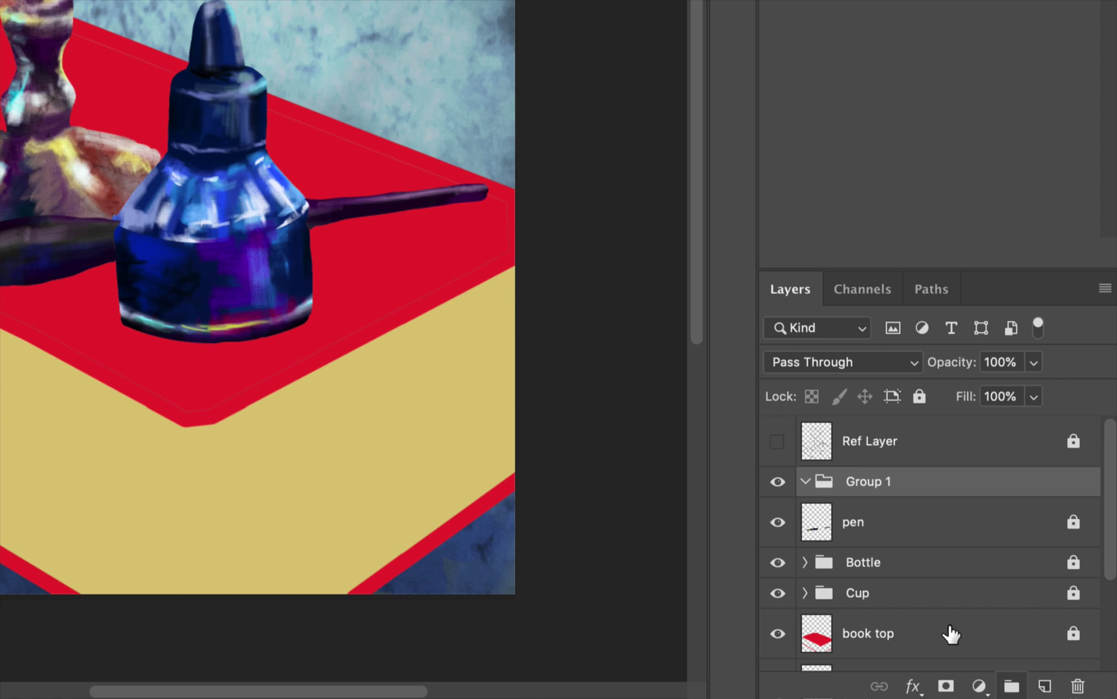
double_click(870, 481)
key("Return")
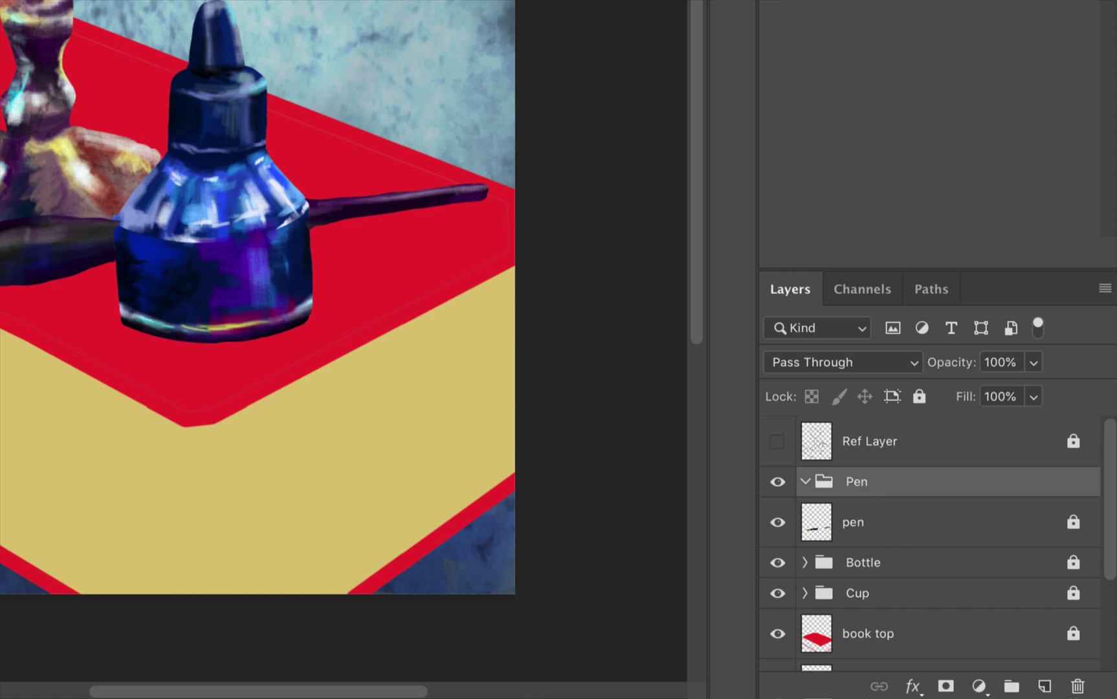
left_click_drag(865, 521, 847, 492)
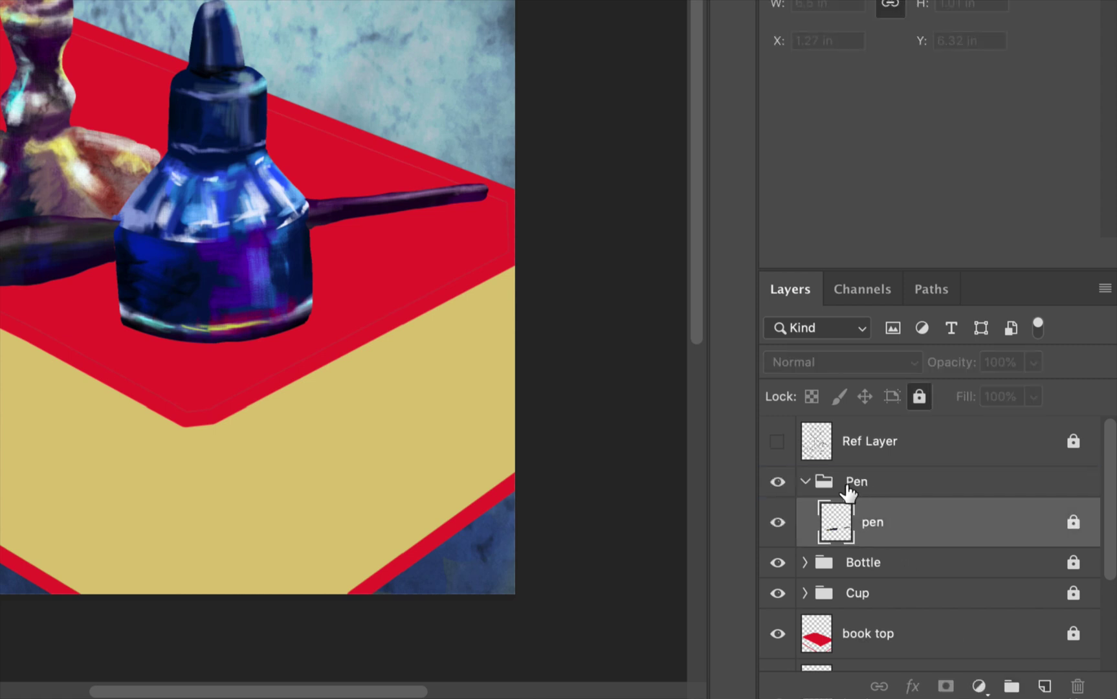
left_click(804, 481)
left_click(919, 396)
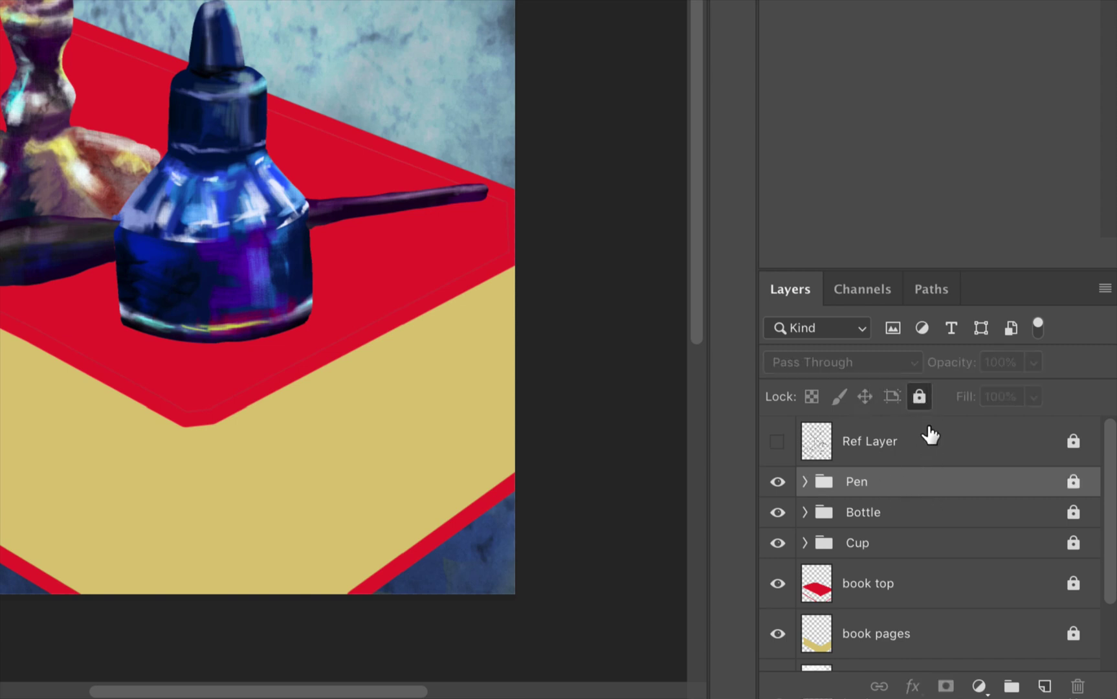
- Select the book top layer and unlock it for painting
scroll(940, 556, "down", 3)
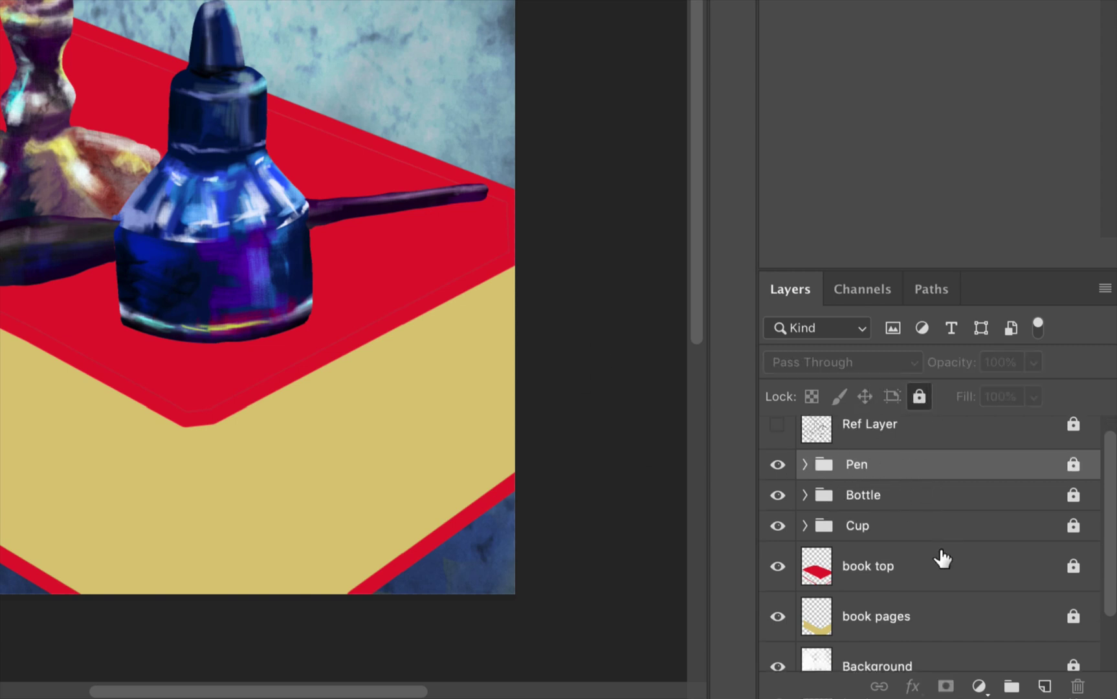
left_click(979, 500)
left_click(1071, 495)
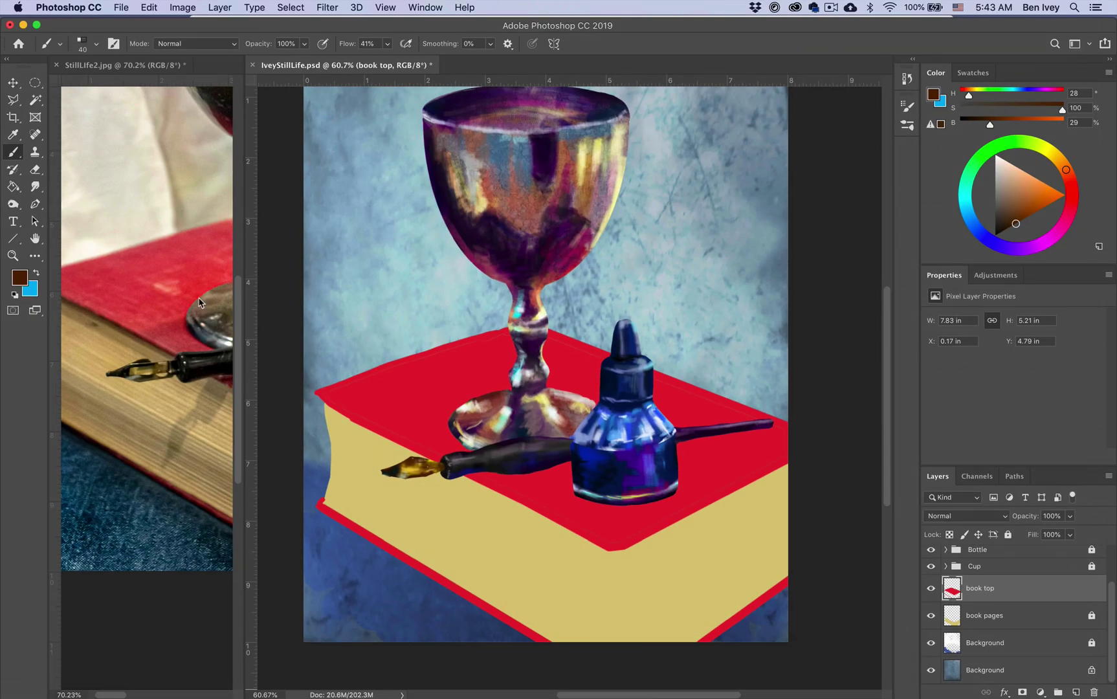
- Examine the red cover, shadows and page edges of the book in the StillLife2.jpg reference photo
left_click(152, 309)
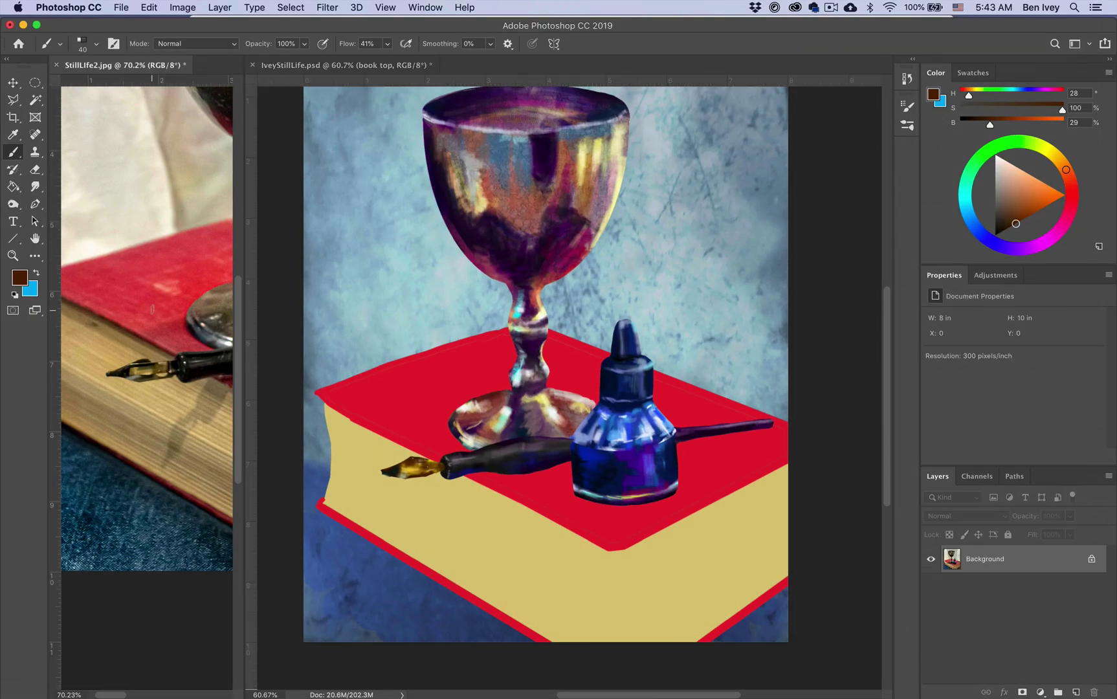
scroll(152, 310, "down", 1)
scroll(152, 310, "right", 5)
scroll(152, 310, "down", 2)
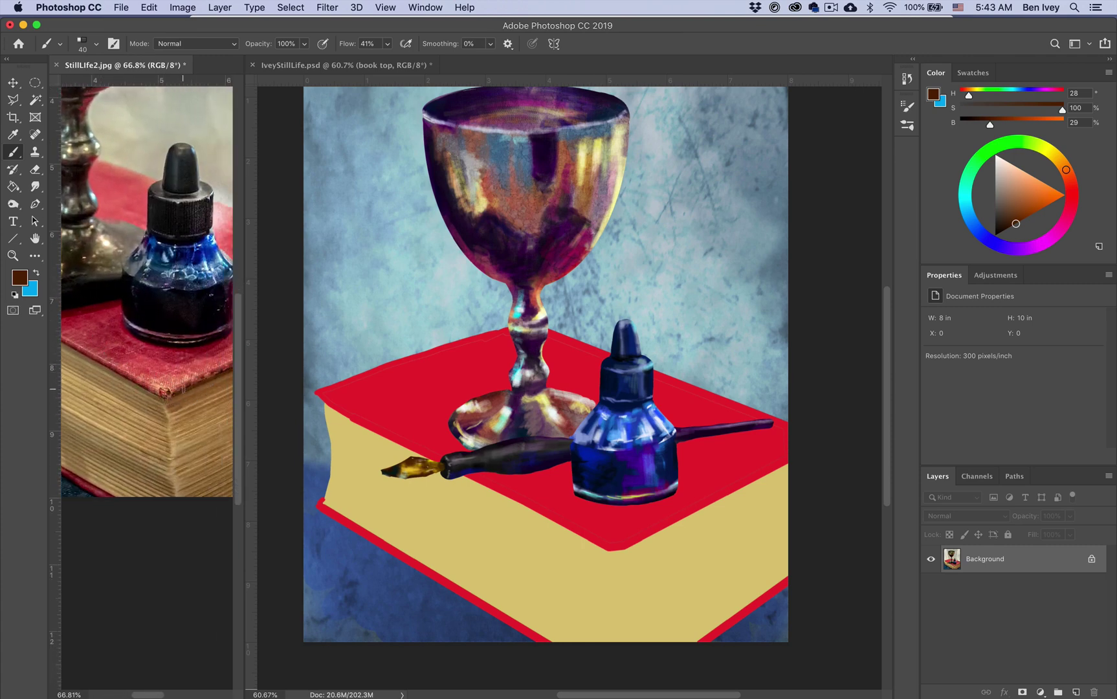
scroll(183, 389, "down", 3)
scroll(181, 391, "right", 3)
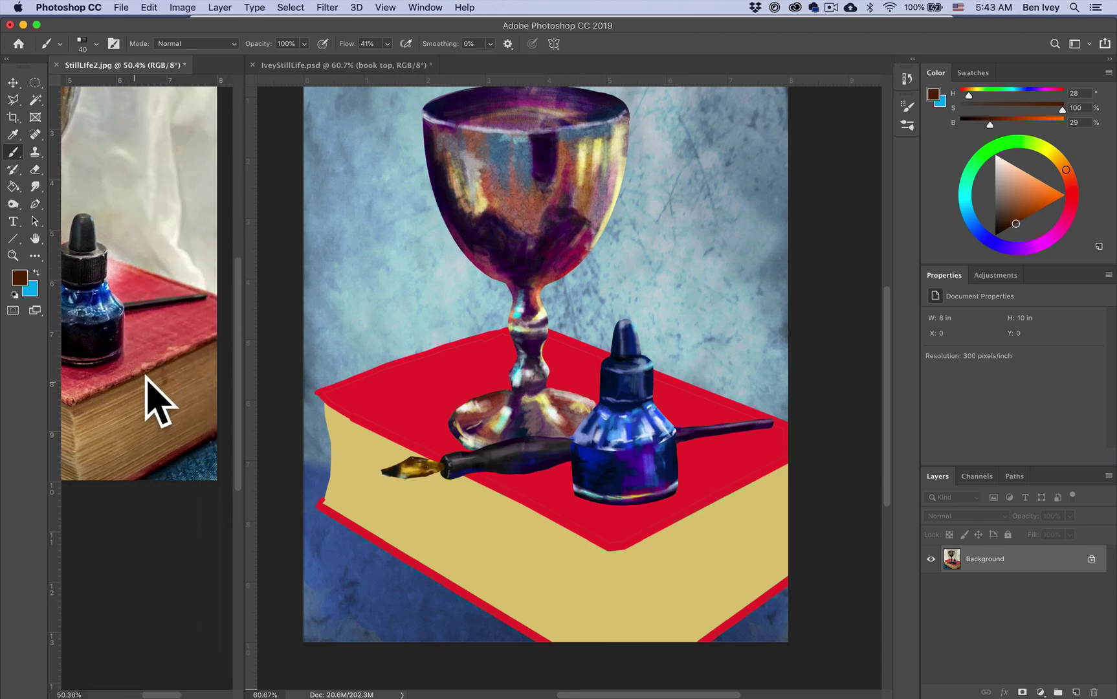
scroll(149, 317, "up", 1)
scroll(149, 312, "up", 5)
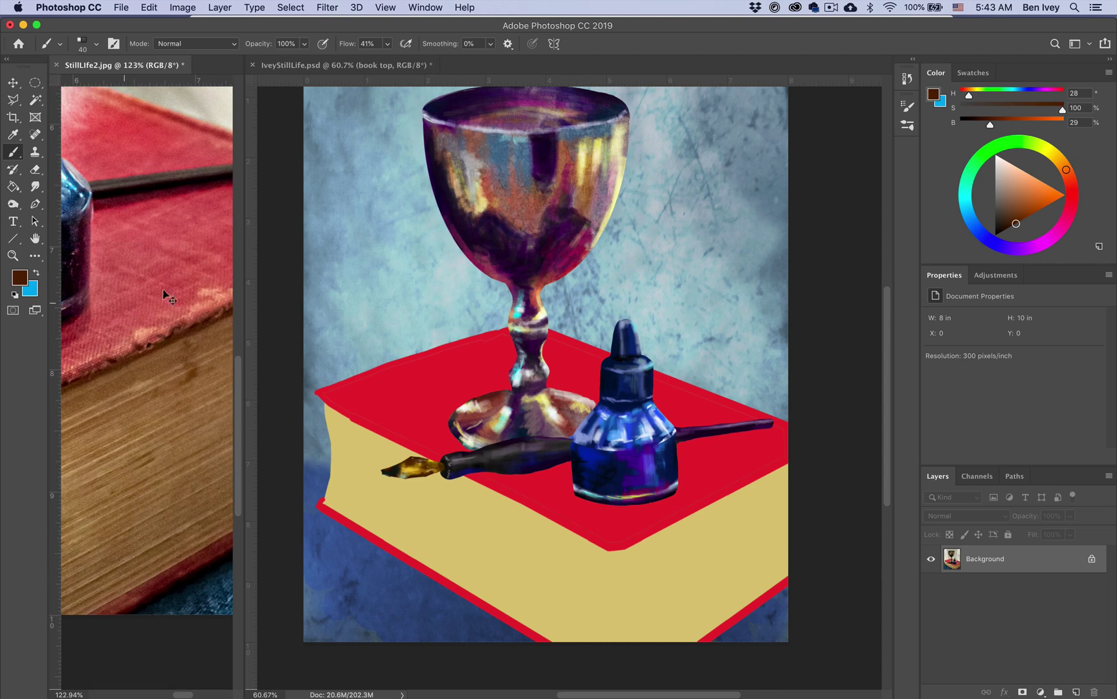
scroll(169, 311, "down", 3)
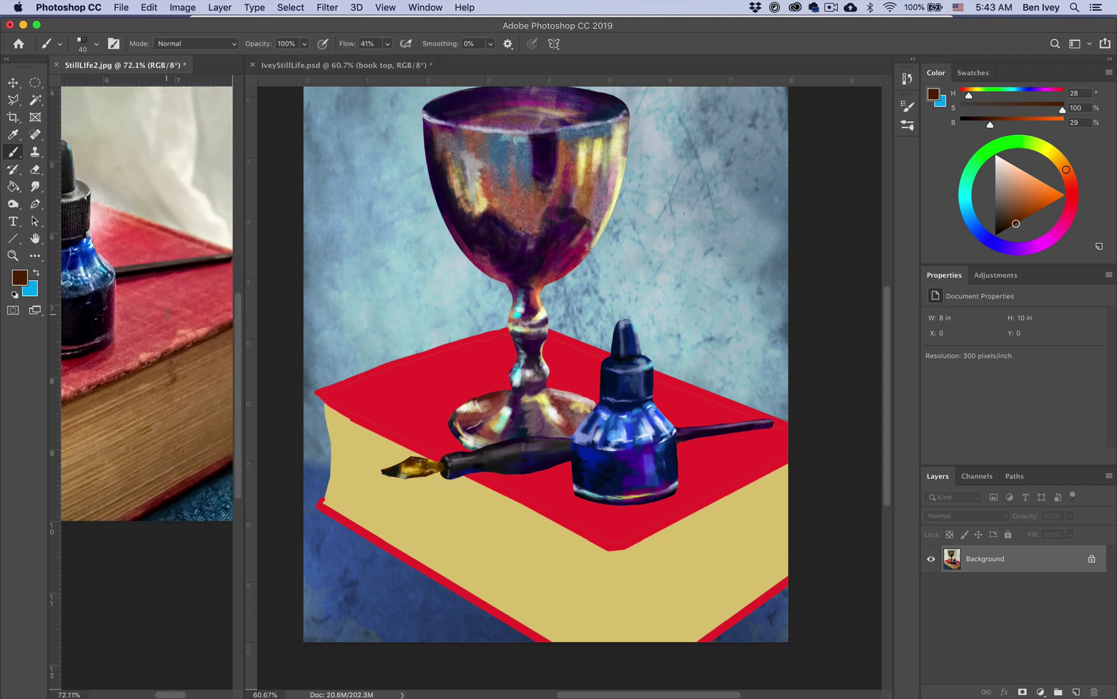
scroll(167, 313, "down", 2)
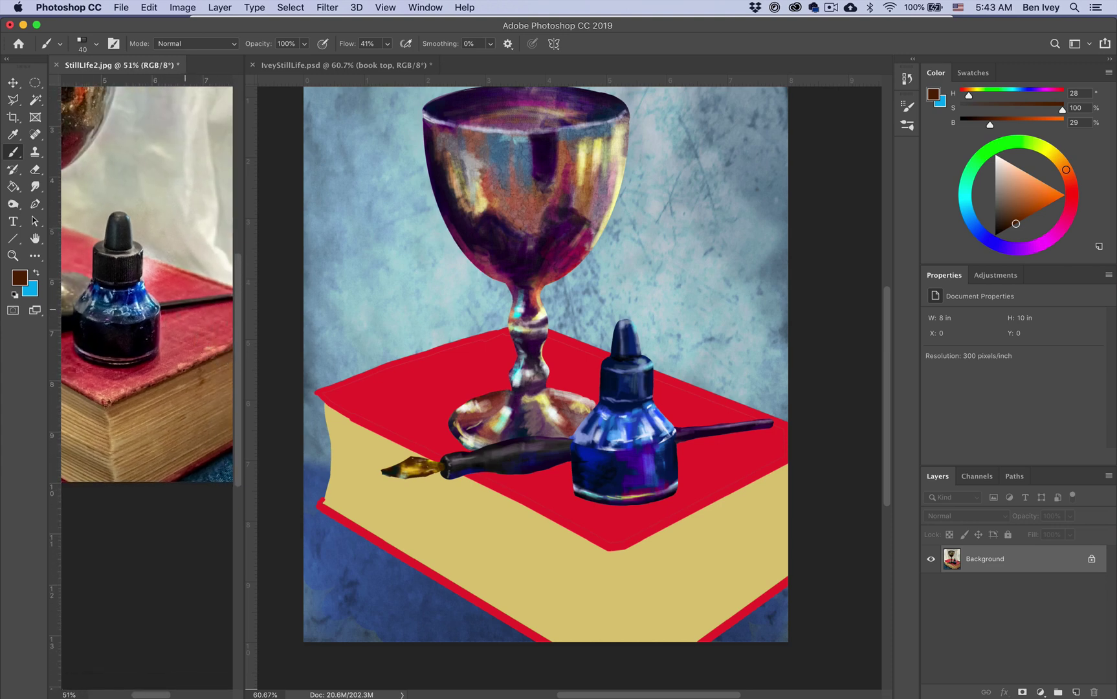
scroll(123, 369, "left", 5)
scroll(123, 368, "up", 2)
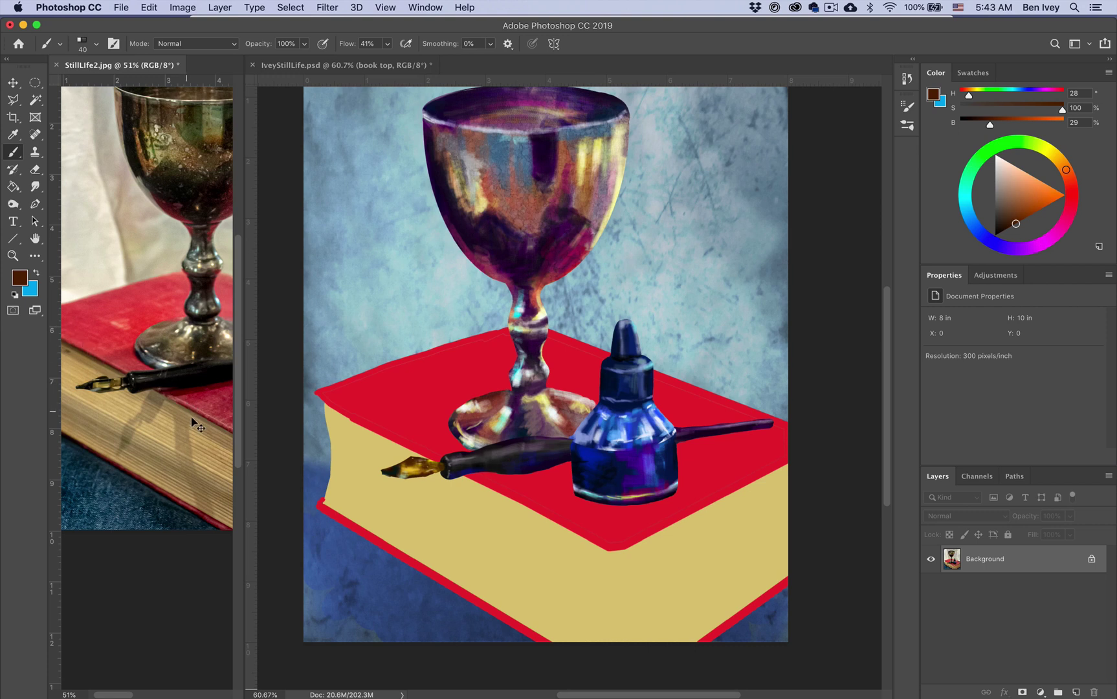
scroll(163, 291, "right", 4)
scroll(163, 291, "down", 3)
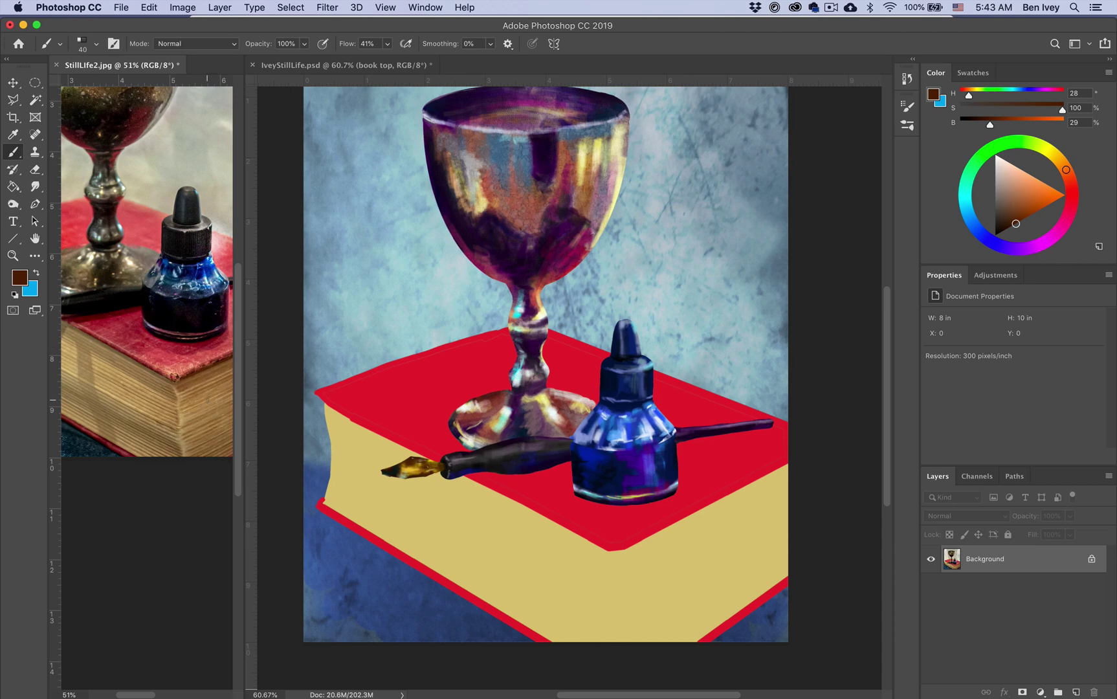
left_click(318, 515)
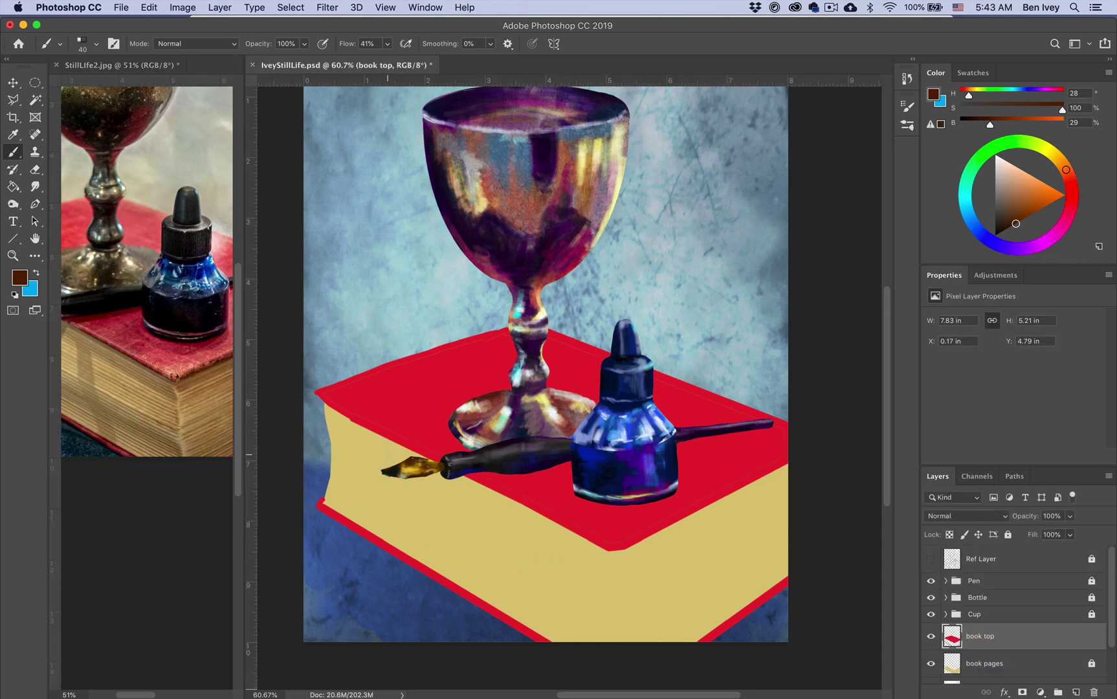
left_click(170, 407)
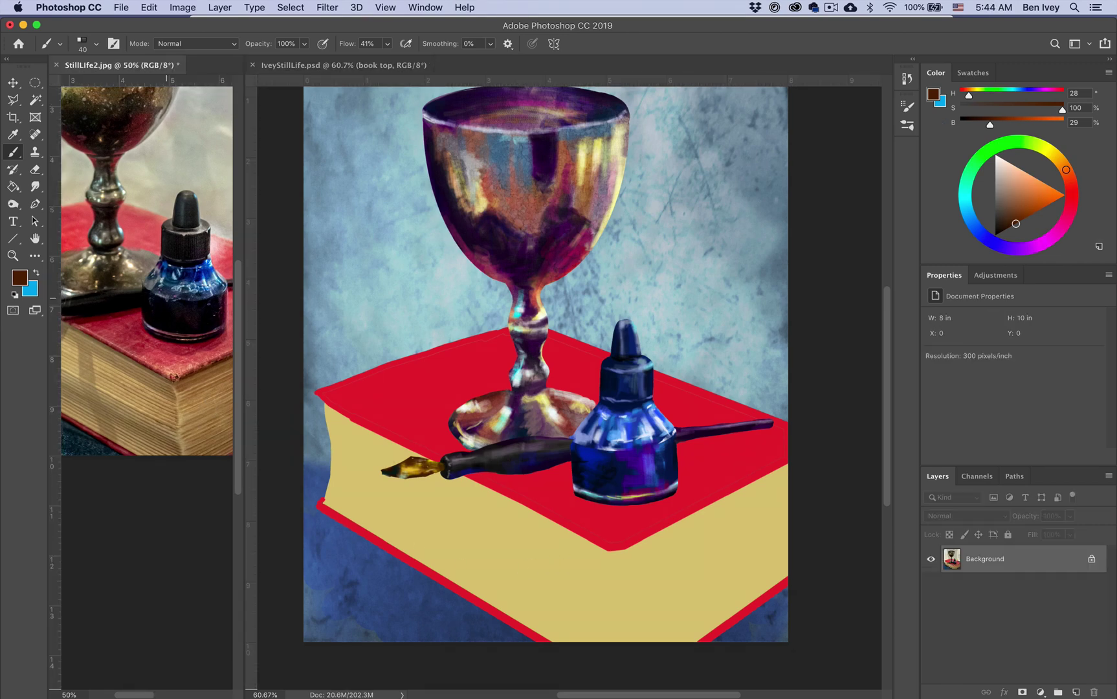
key("super+minus")
key("super+minus")
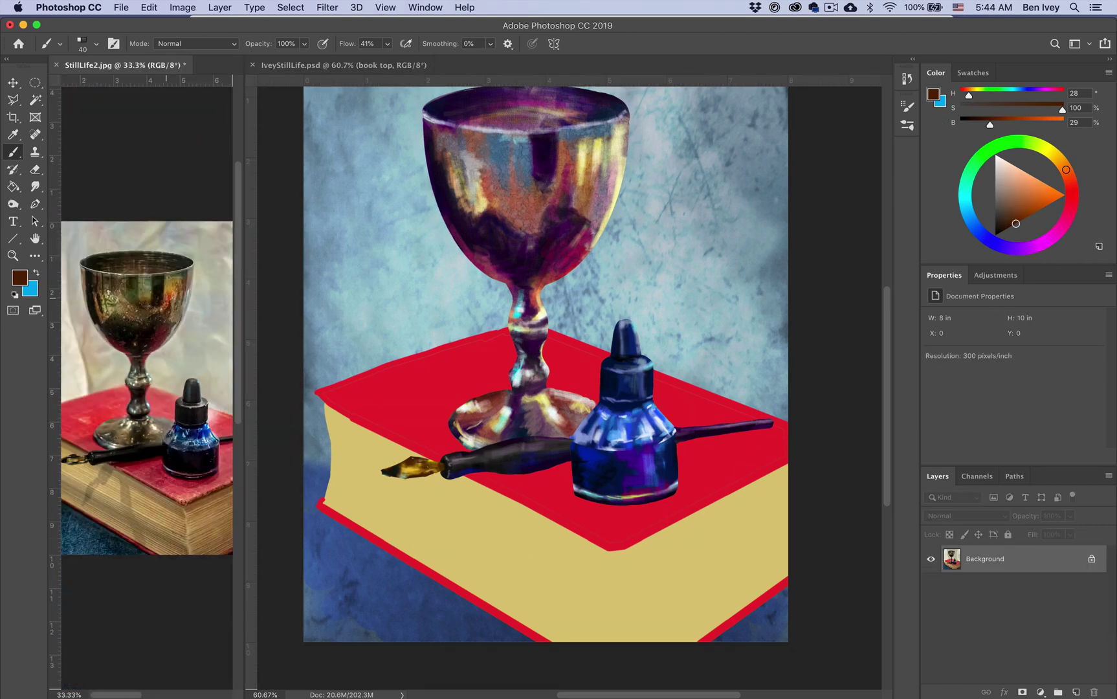
left_click_drag(170, 407, 112, 259)
- Lock the book top layer's transparent pixels and brush orange-red (hue 18, saturation 73, brightness 85) across the cover at size 175
left_click(522, 488)
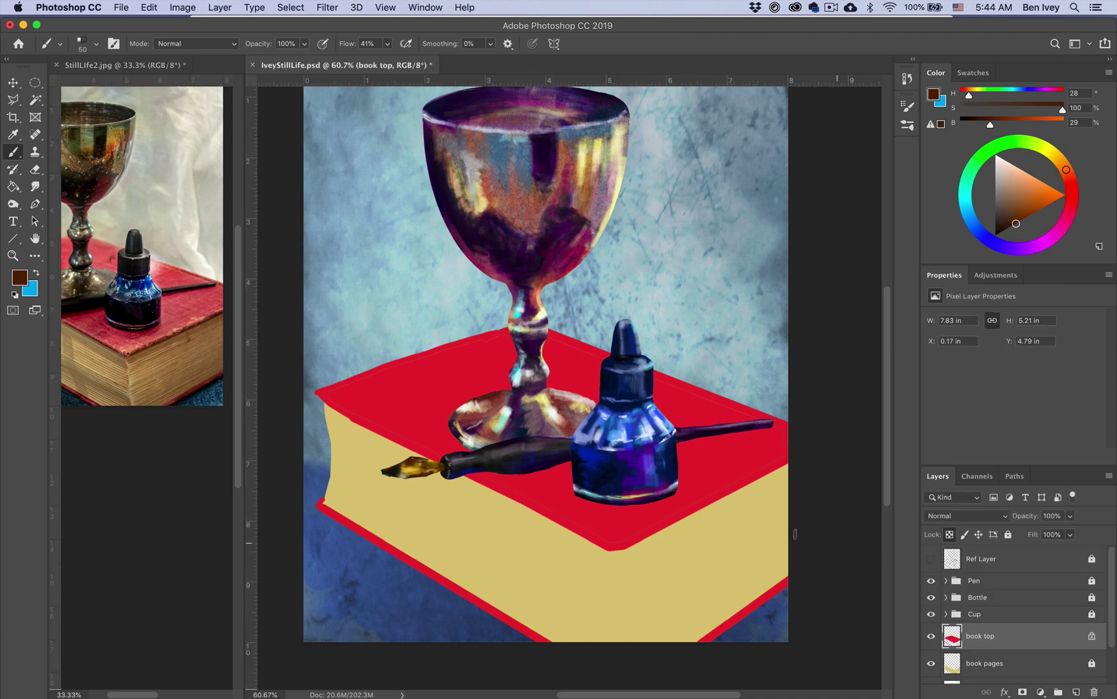
key("bracketright")
key("bracketright")
key("bracketright")
key("bracketright")
key("bracketright")
key("bracketright")
key("bracketright")
key("bracketright")
left_click(704, 460, "alt")
left_click_drag(1072, 192, 1071, 177)
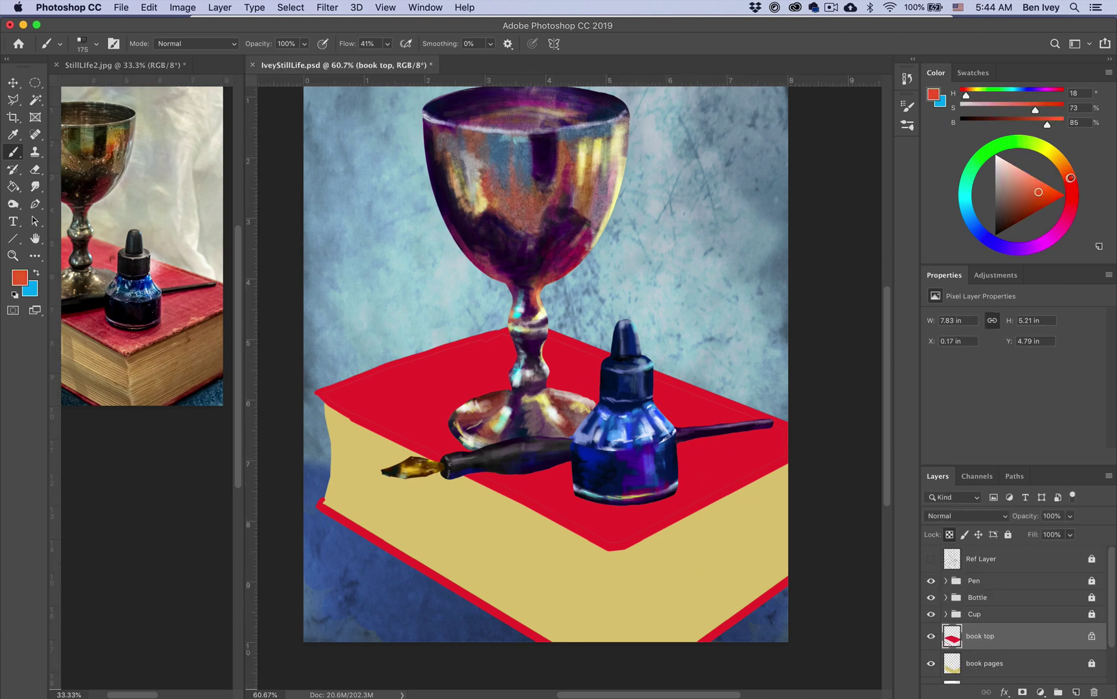
mouse_move(704, 456)
left_mouse_down()
mouse_move(751, 459)
mouse_move(647, 381)
mouse_move(479, 355)
mouse_move(453, 388)
mouse_move(646, 364)
left_mouse_up()
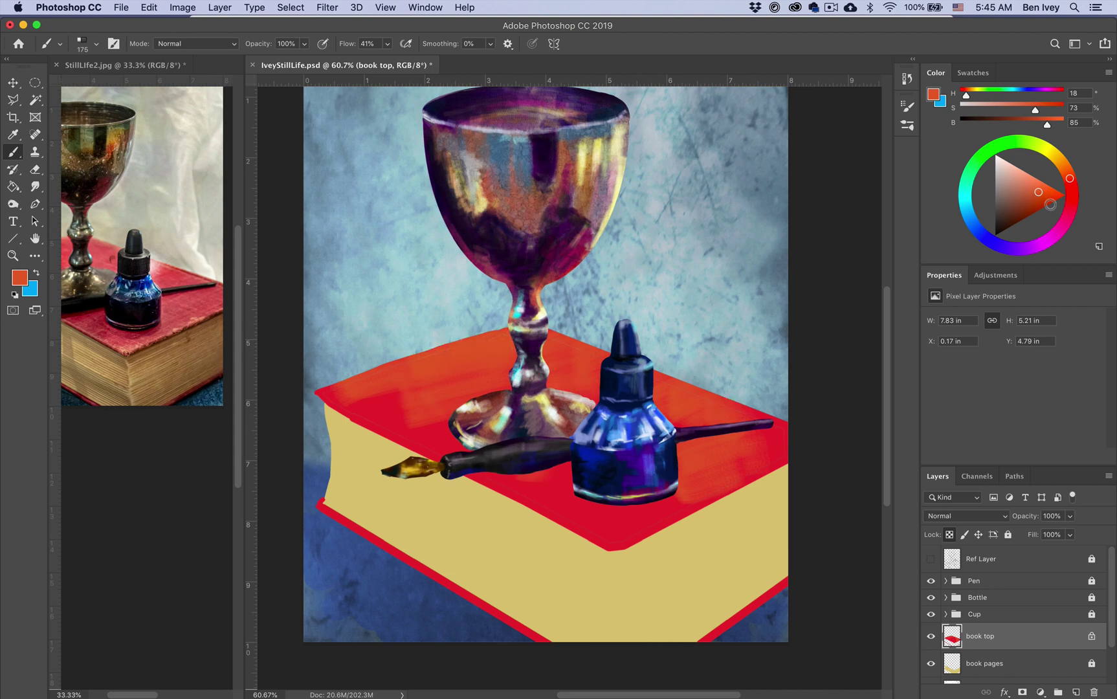
- Brush dark red (hue 7, saturation 81, brightness 53) shadows on the cover beneath the pen and ink bottle at size 60
key("super+space")
left_click(1071, 194)
left_click(1025, 210)
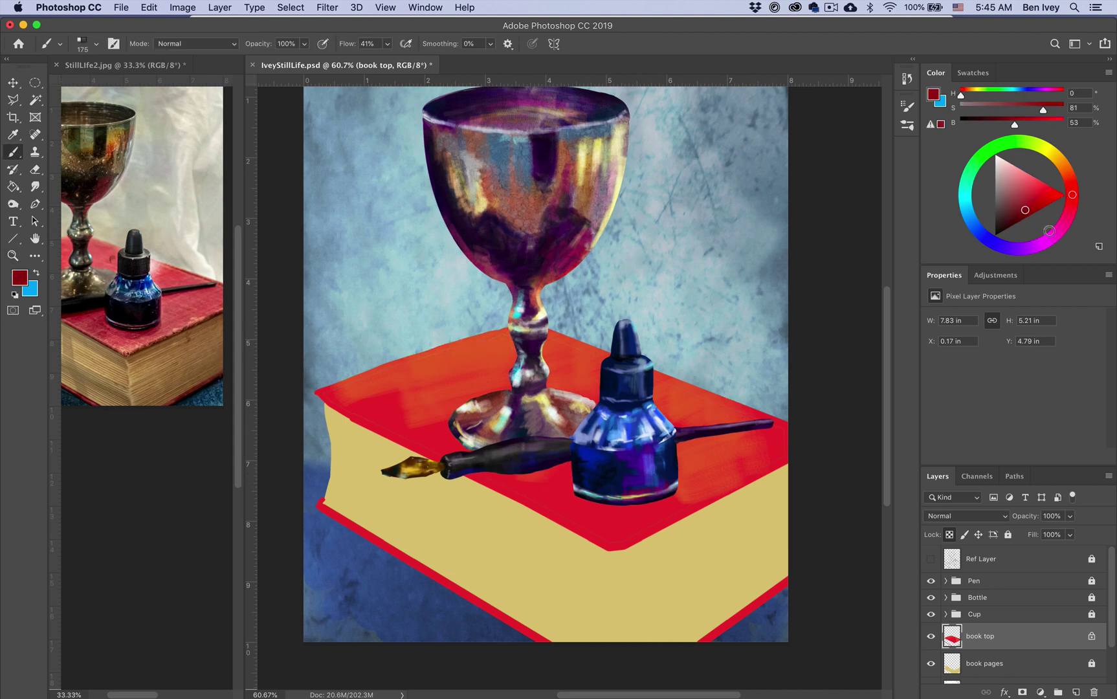
left_click(1071, 189)
key("bracketleft")
key("bracketleft")
key("bracketleft")
key("bracketleft")
key("bracketleft")
key("bracketleft")
key("bracketleft")
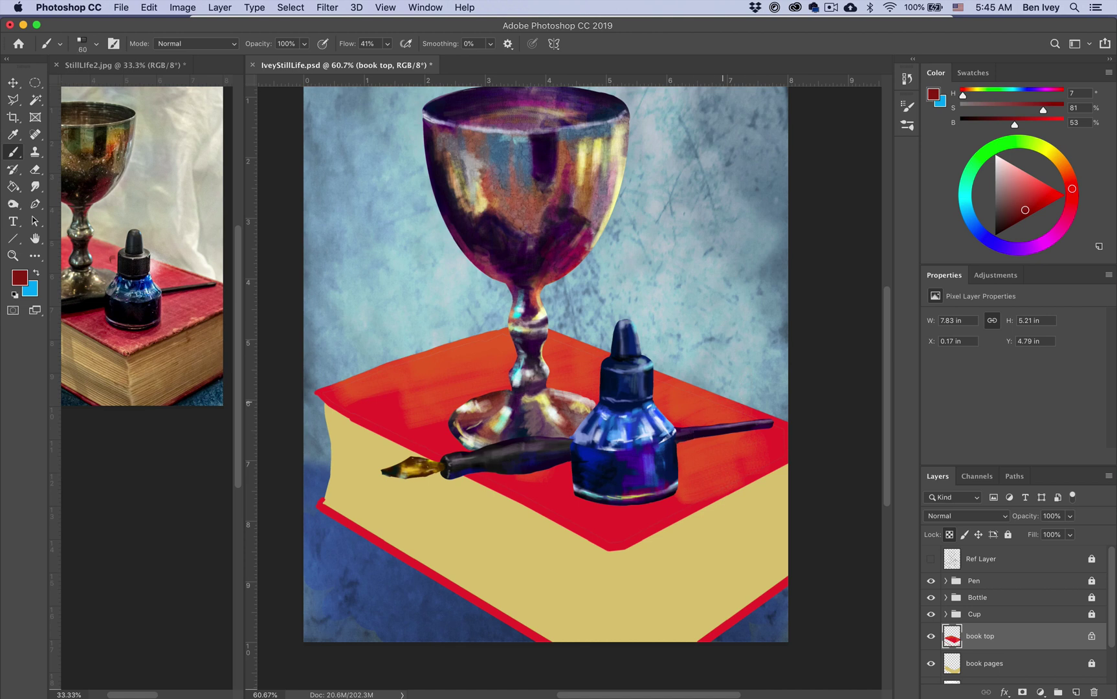
left_click(140, 334)
left_click_drag(140, 334, 171, 321)
key("ctrl+Tab")
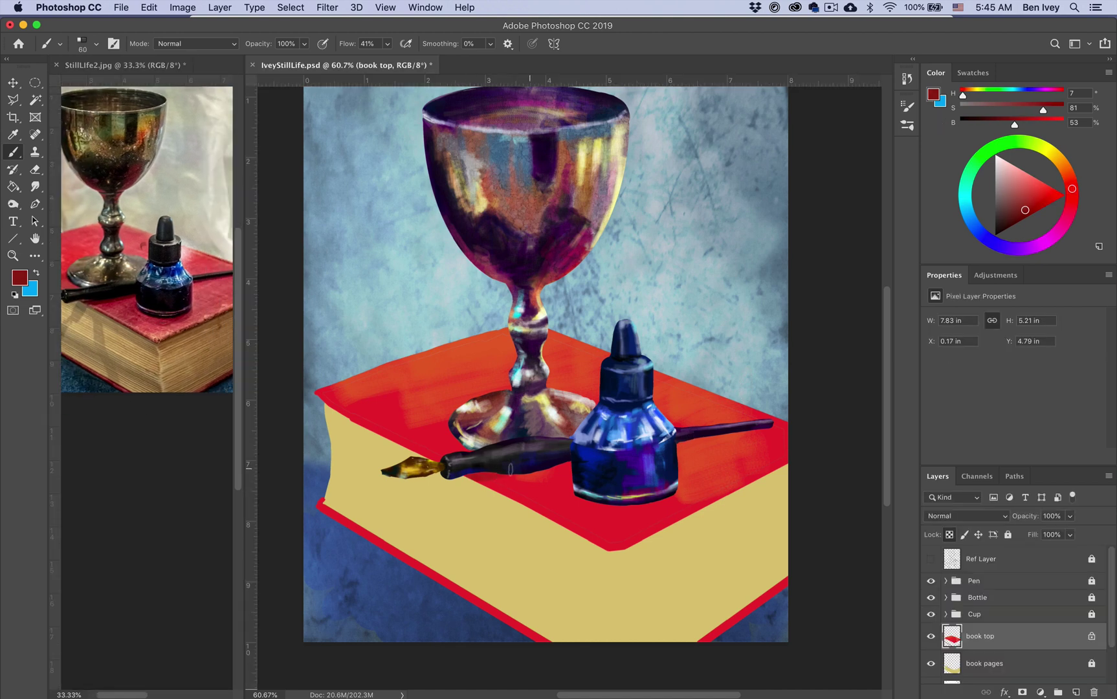
mouse_move(532, 474)
left_mouse_down()
mouse_move(573, 495)
mouse_move(554, 500)
mouse_move(596, 487)
mouse_move(560, 499)
mouse_move(652, 501)
mouse_move(598, 512)
mouse_move(644, 510)
left_mouse_up()
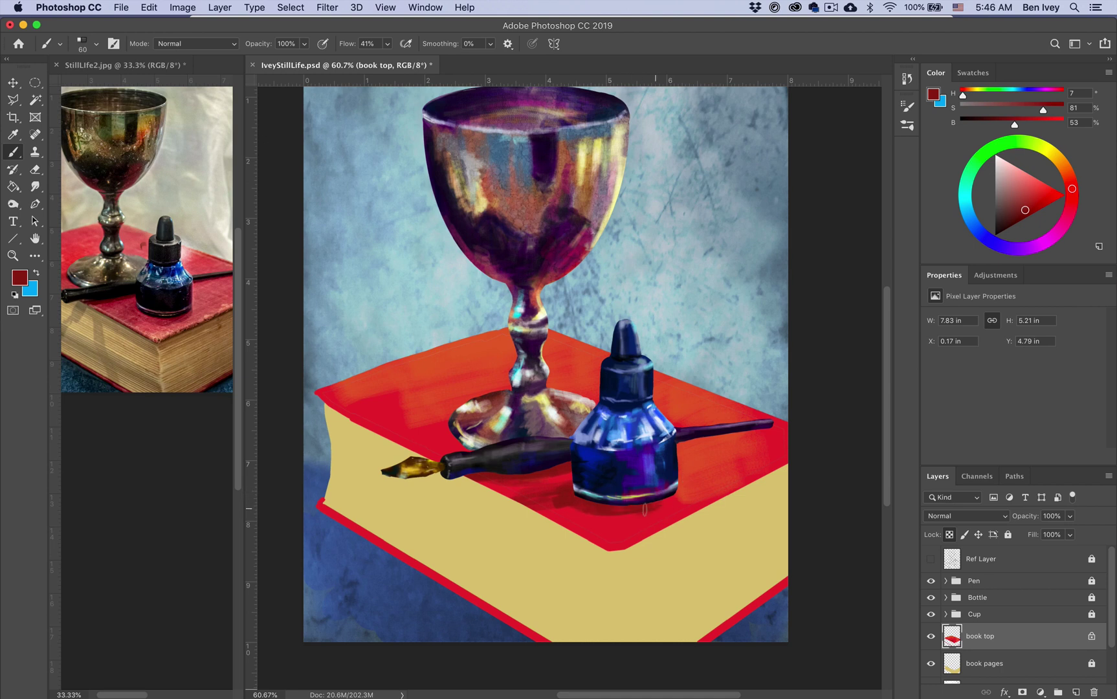
- Blend the shadow below the ink bottle into the cover's front corner with reds sampled from the painting
left_click(579, 526, "alt")
mouse_move(557, 502)
left_mouse_down()
mouse_move(593, 526)
mouse_move(646, 526)
left_mouse_up()
left_click(587, 516, "alt")
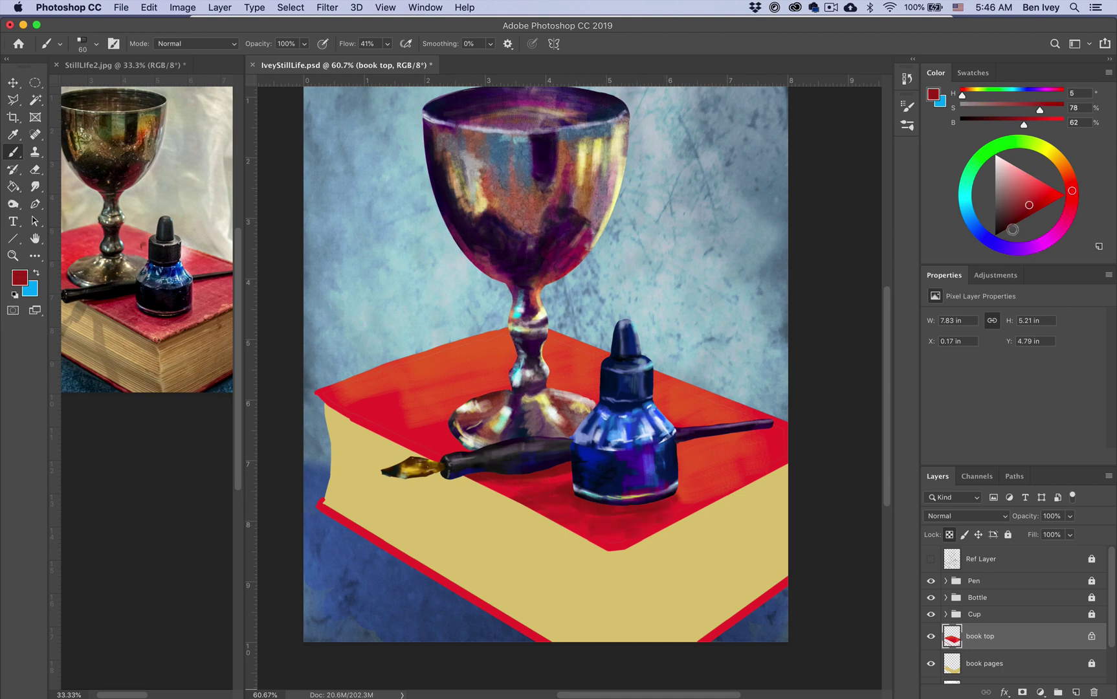
- Brush dark magenta (hue 326, saturation 83, brightness 47) along both front edges of the book's top cover
left_click_drag(1072, 211, 1063, 225)
left_click(1023, 213)
left_click_drag(786, 463, 732, 490)
left_click_drag(608, 549, 799, 452)
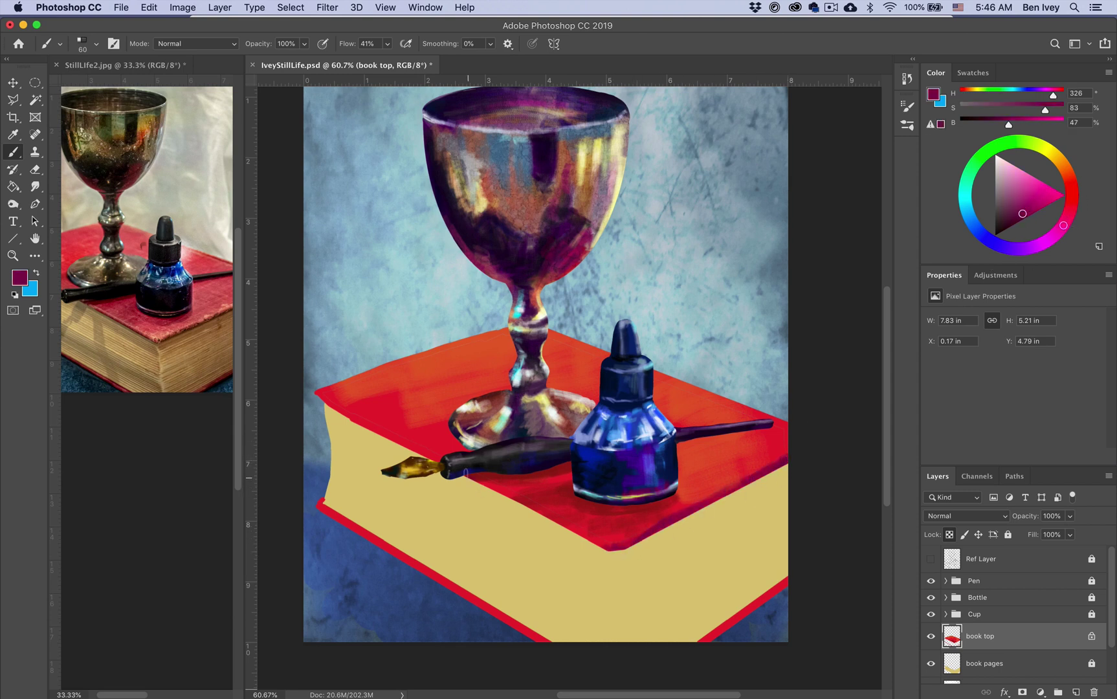
left_click_drag(467, 477, 605, 545)
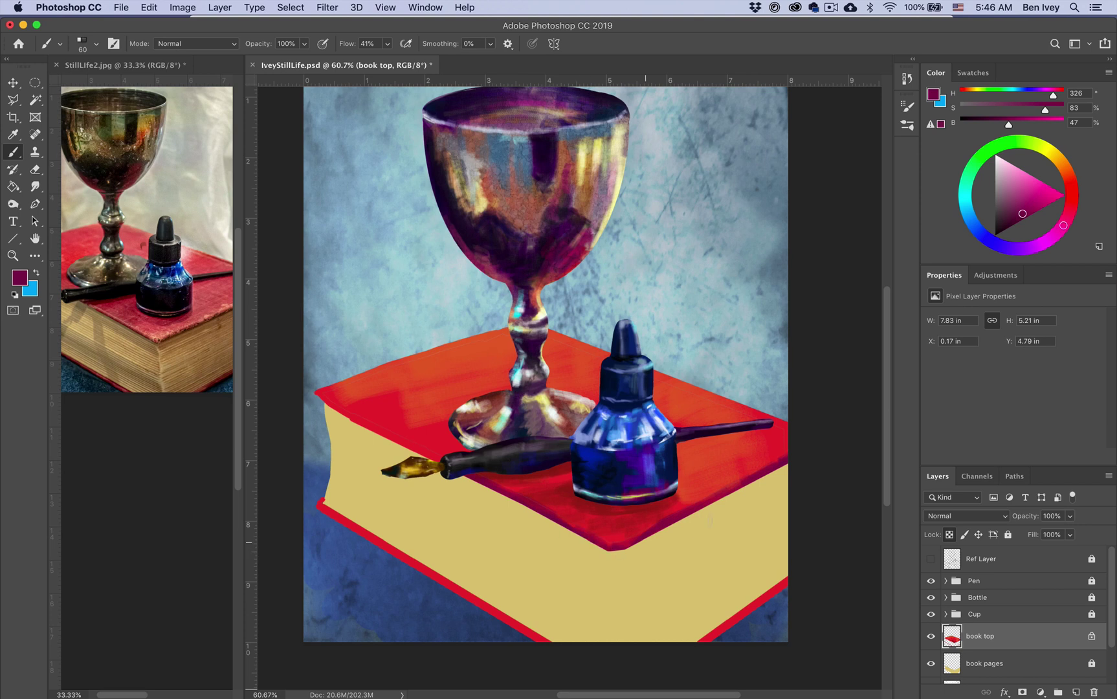
left_click_drag(335, 408, 476, 480)
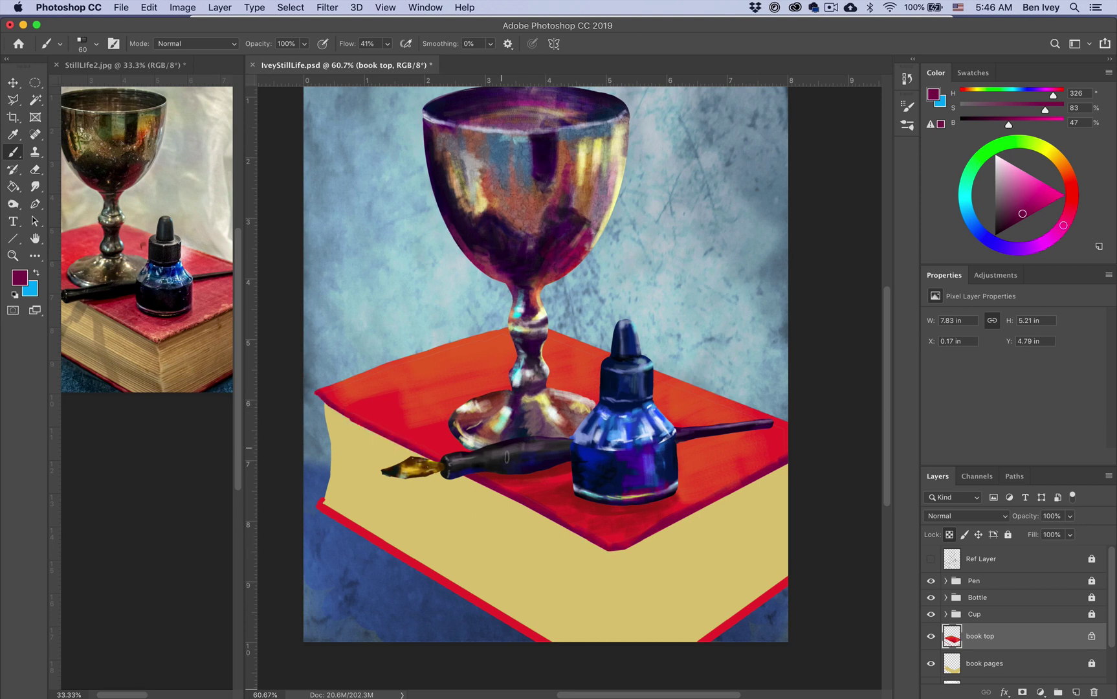
- Brush a shadow on the cover beside the left of the cup's base with sampled dark red (hue 6, saturation 79, brightness 59)
left_click(564, 469, "alt")
left_click_drag(130, 259, 170, 249)
left_click(476, 451)
mouse_move(458, 427)
left_mouse_down()
mouse_move(446, 441)
mouse_move(440, 422)
left_mouse_up()
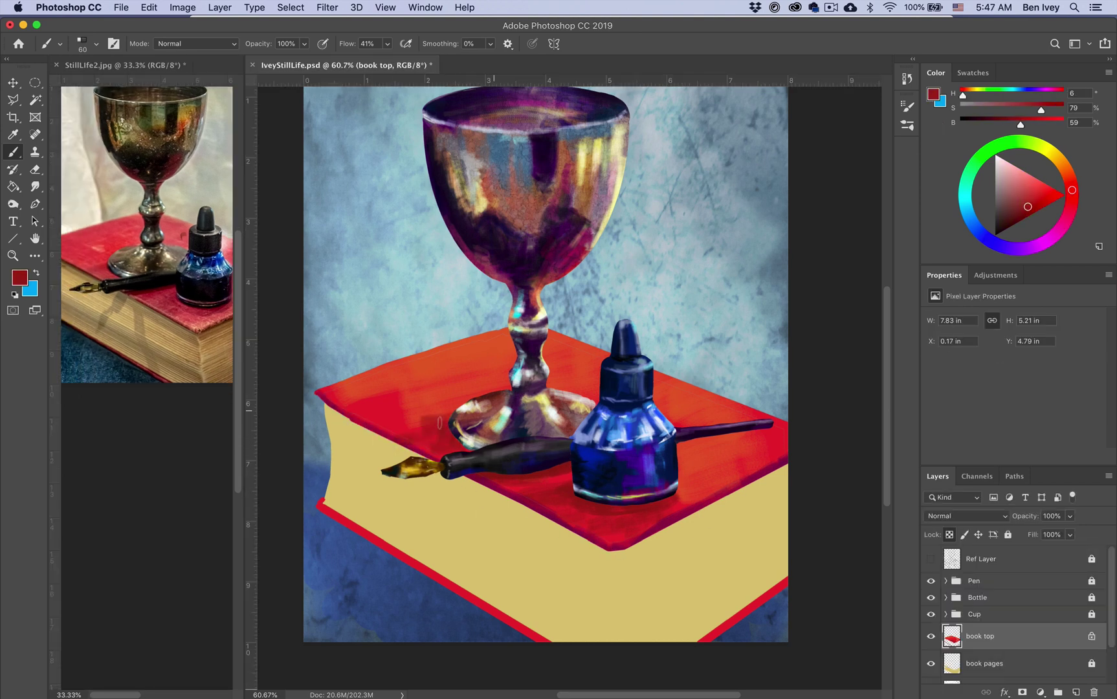
- Brush muted red (hue 15, saturation 79, brightness 59) strokes onto the cover's rear area left of the cup stem
left_click(1070, 181)
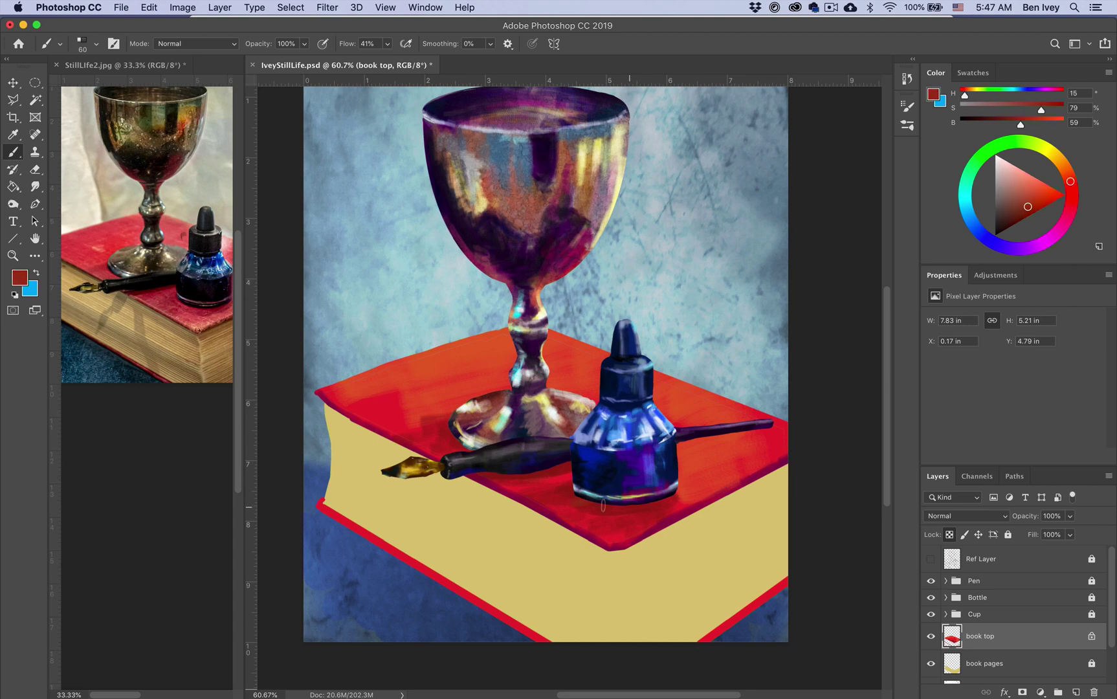
mouse_move(385, 372)
left_mouse_down()
mouse_move(408, 358)
mouse_move(363, 353)
mouse_move(451, 360)
left_mouse_up()
left_click(1071, 192)
left_click(1035, 209)
- Brush orange (hue 29, saturation 76, brightness 82) highlights on the cover right of the ink bottle and around the cup stem
left_click(418, 351, "alt")
left_click(1025, 200)
left_click(1039, 195)
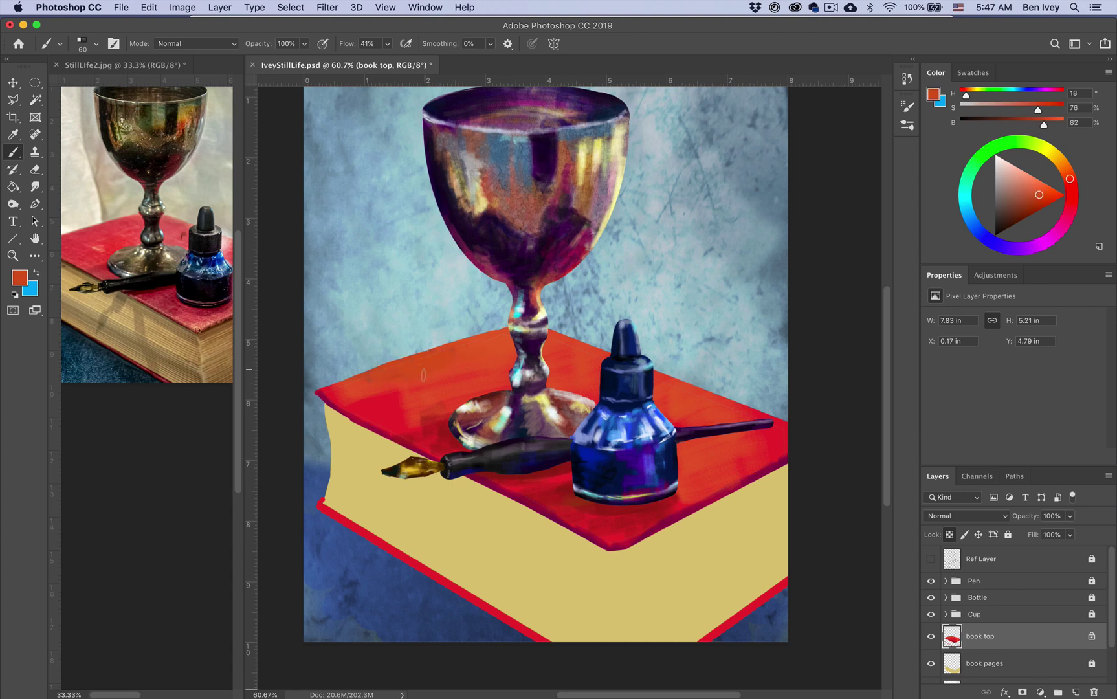
left_click(1065, 169)
left_click_drag(714, 455, 687, 446)
left_click_drag(686, 416, 666, 408)
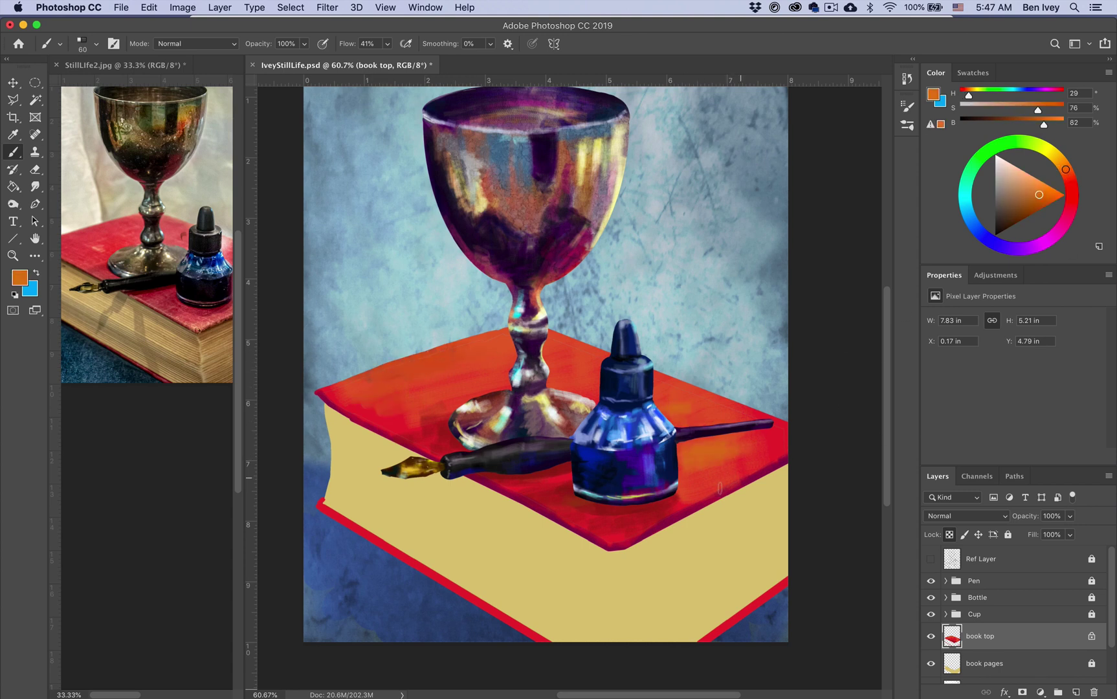
left_click_drag(738, 478, 713, 489)
left_click_drag(453, 353, 377, 372)
mouse_move(472, 382)
left_mouse_down()
mouse_move(399, 411)
mouse_move(501, 384)
left_mouse_up()
- Compare with the reference photo and brush sampled ochre (hue 36, saturation 72, brightness 75) and red strokes over the cover around the bottle
left_click(205, 279)
key("super+minus")
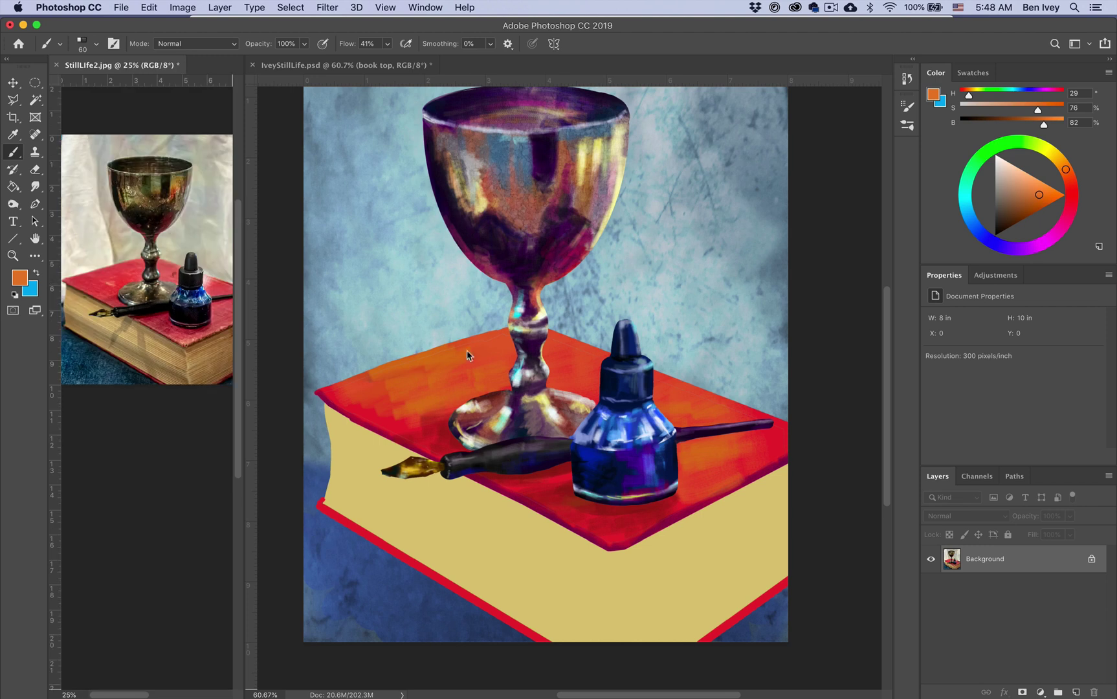
left_click_drag(134, 306, 97, 293)
left_click(700, 455, "alt")
left_click_drag(711, 472, 689, 388)
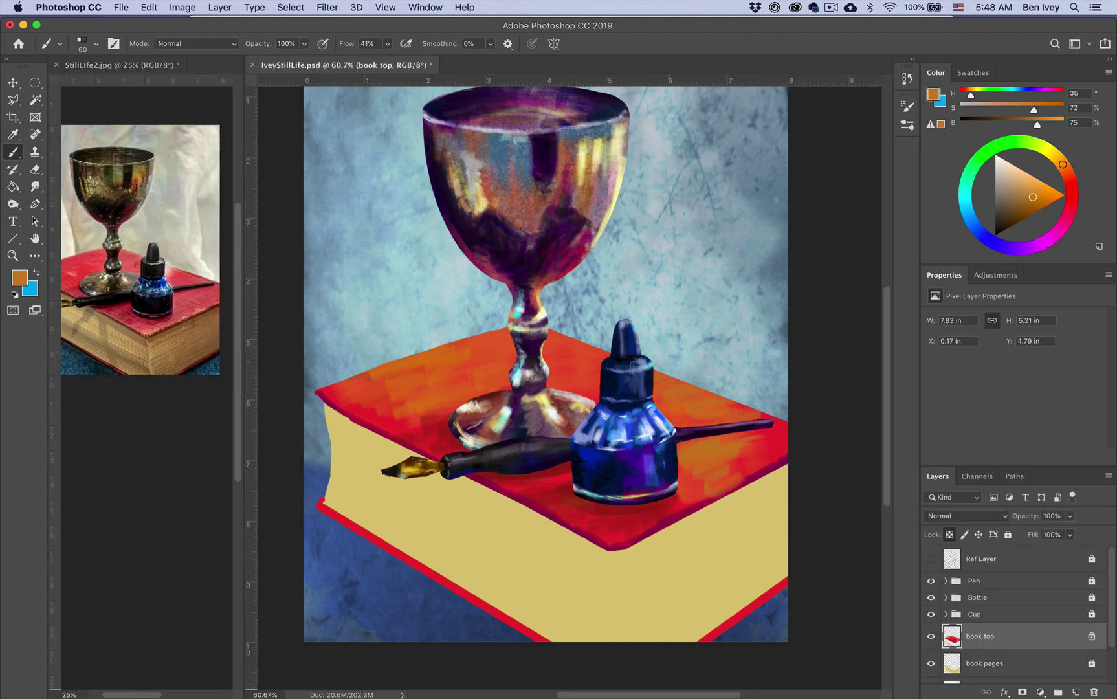
left_click_drag(1036, 236, 1069, 209)
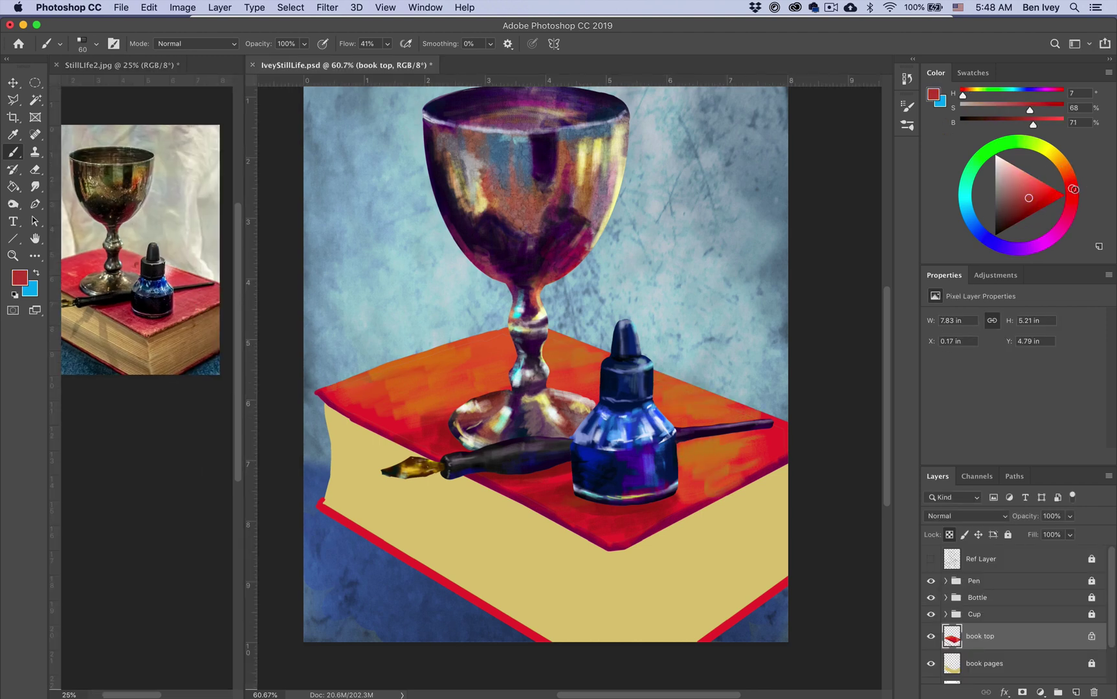
mouse_move(703, 449)
left_mouse_down()
mouse_move(705, 469)
mouse_move(679, 495)
left_mouse_up()
- Brush purple (hue 258, saturation 81, brightness 56) accents along the front edges of the book's top cover
left_click(1006, 247)
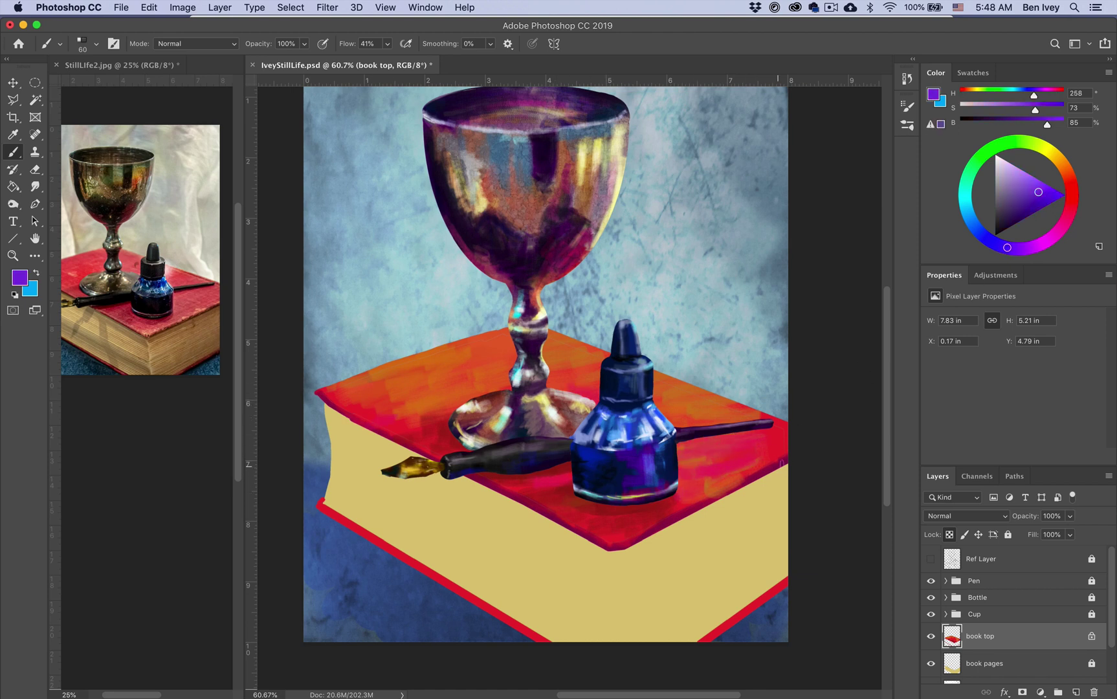
left_click(1027, 208)
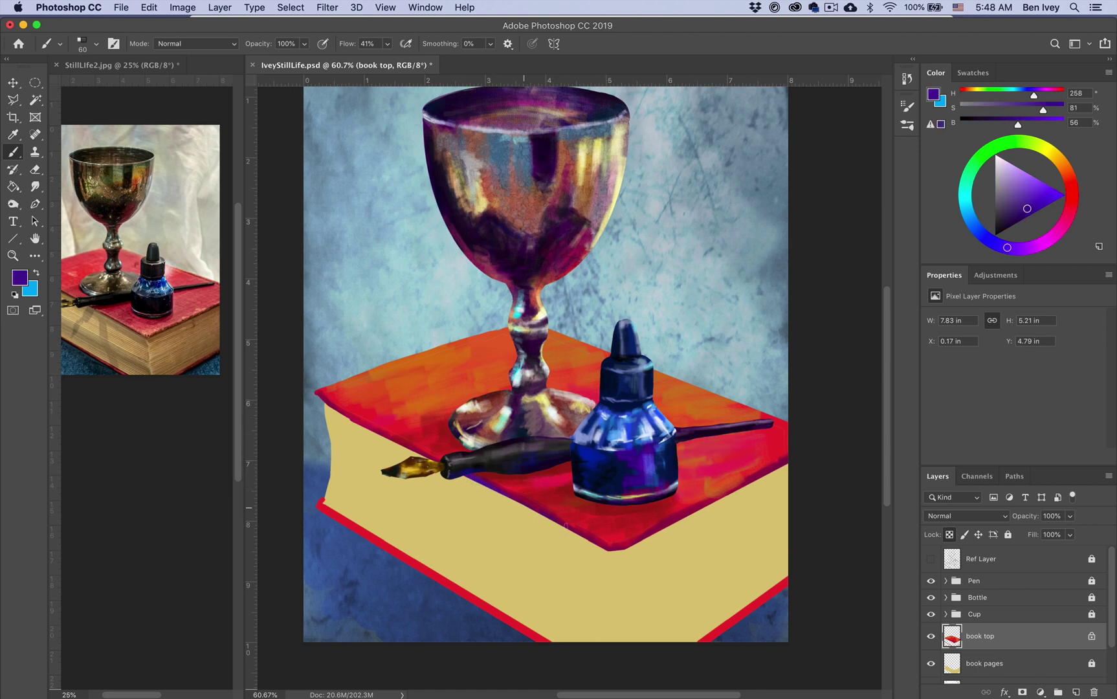
left_click(565, 525, "alt")
- Darken the front edges of the top cover with sampled maroon (hue 340, saturation 100, brightness 33)
left_click(541, 475, "alt")
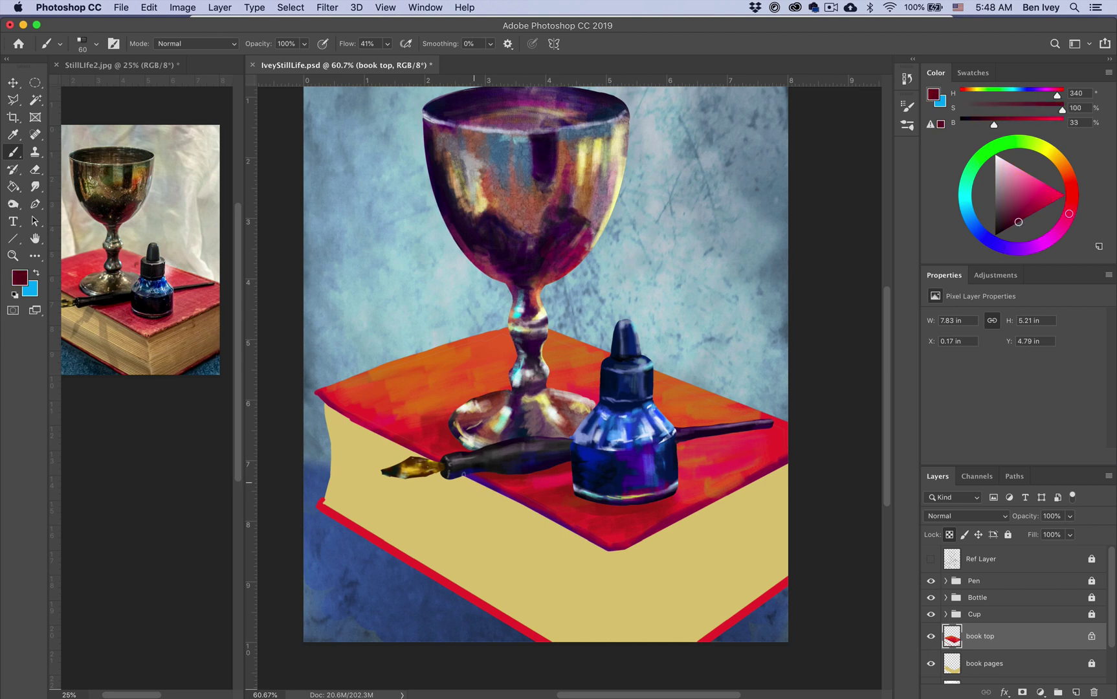
left_click_drag(694, 504, 762, 474)
left_click_drag(130, 291, 169, 309)
left_click(464, 504)
left_click_drag(318, 392, 428, 464)
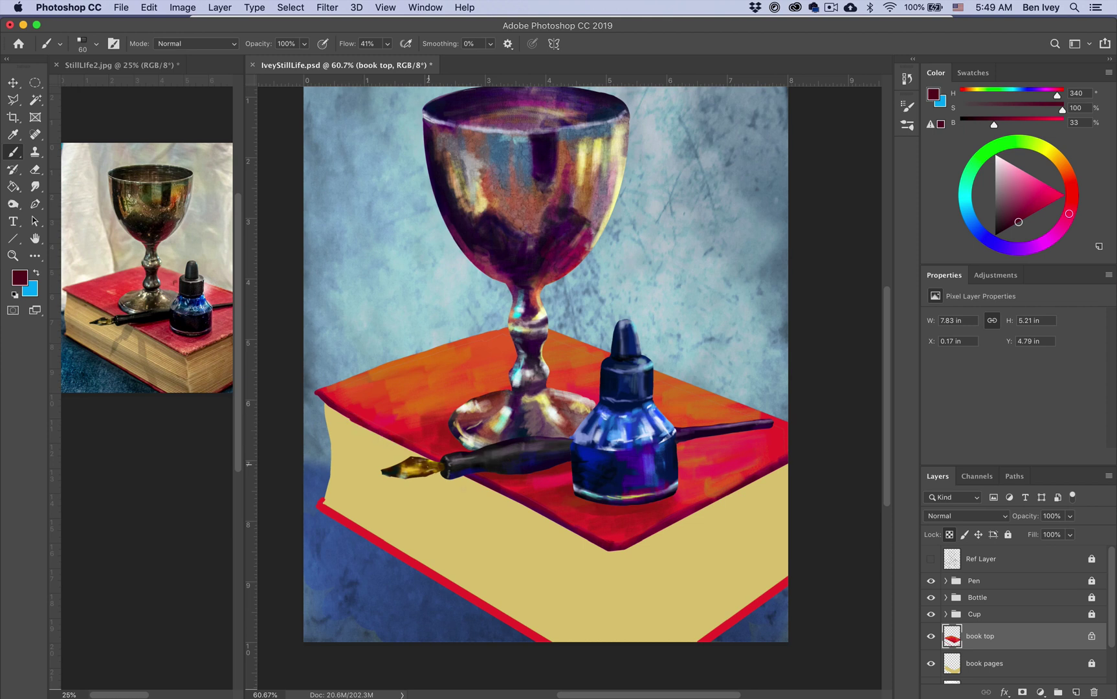
- Shade the bottom cover's edges with maroon (hue 340, saturation 100, brightness 33) and dark red (hue 351, saturation 100, brightness 48)
left_click_drag(321, 503, 477, 602)
left_click_drag(458, 531, 442, 513)
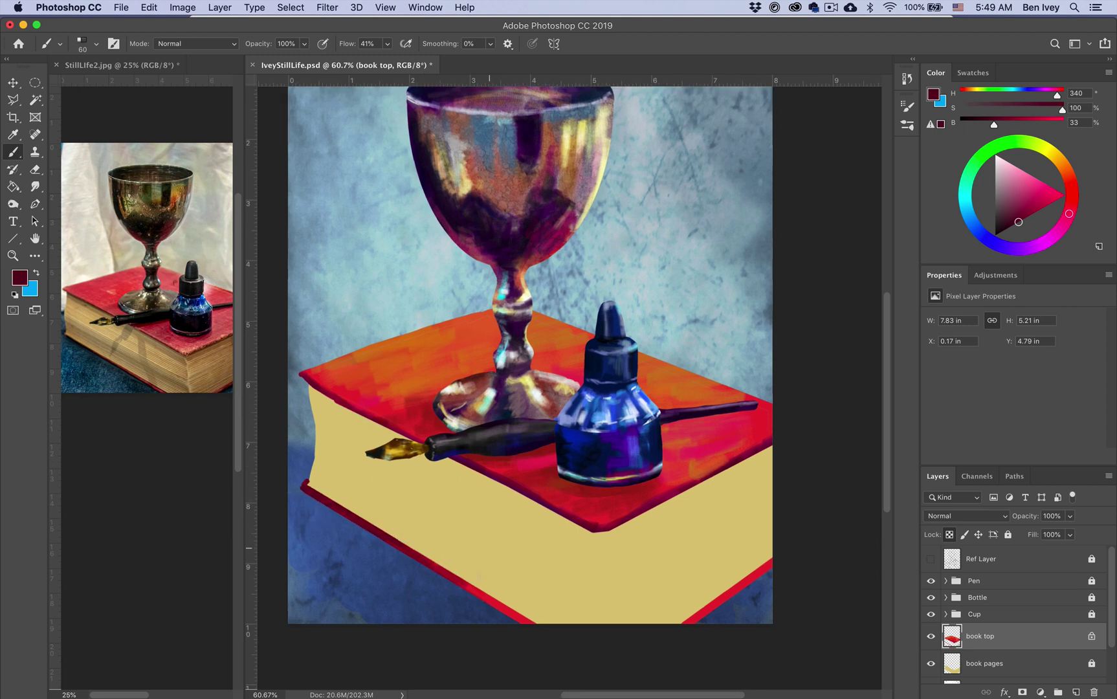
left_click_drag(432, 565, 483, 602)
left_click(724, 597, "alt")
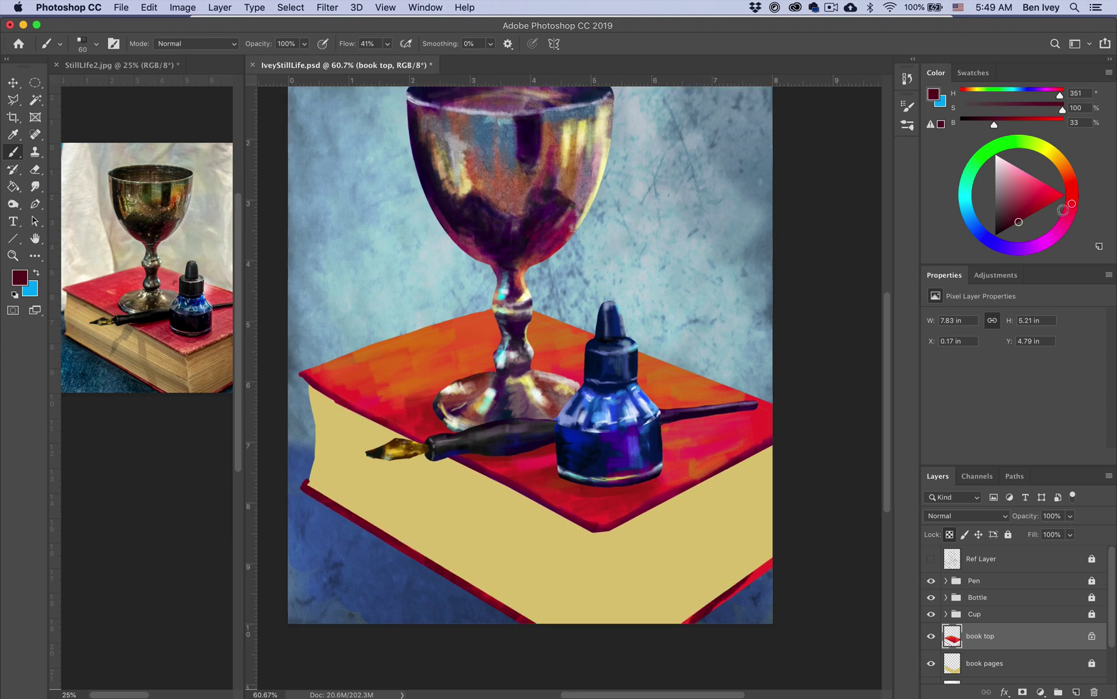
left_click_drag(749, 579, 782, 556)
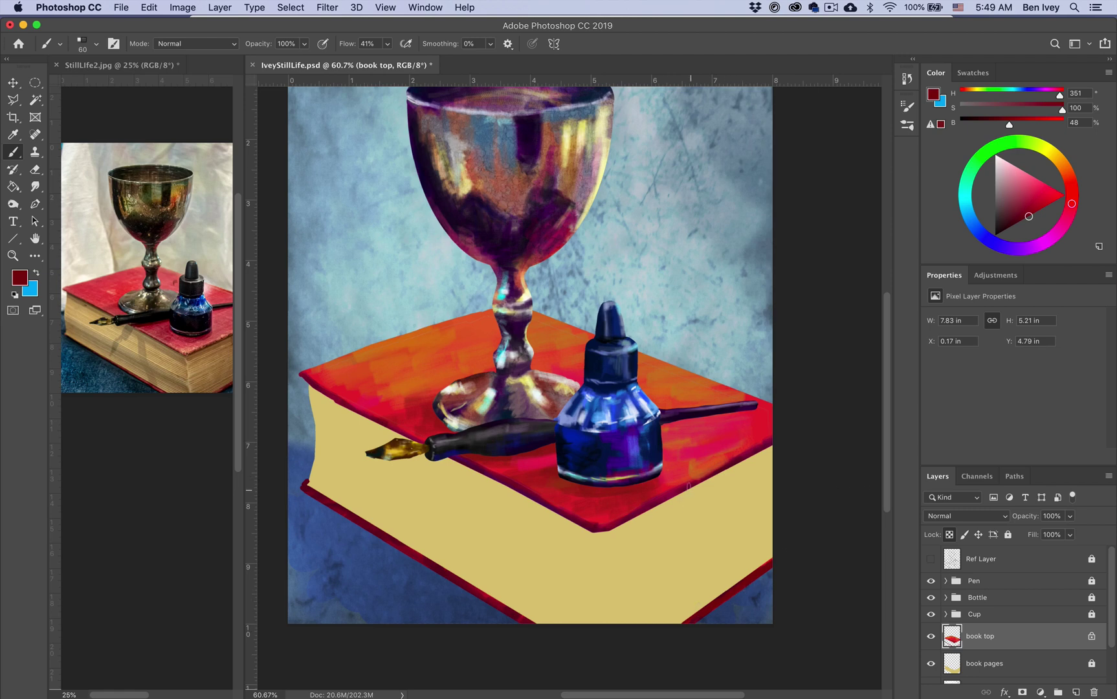
- Mix a golden yellow (hue 44, saturation 68, brightness 84) and try dabs of it on the cover around the ink bottle
key("ctrl+equal")
left_click(1057, 158)
left_click(1029, 206)
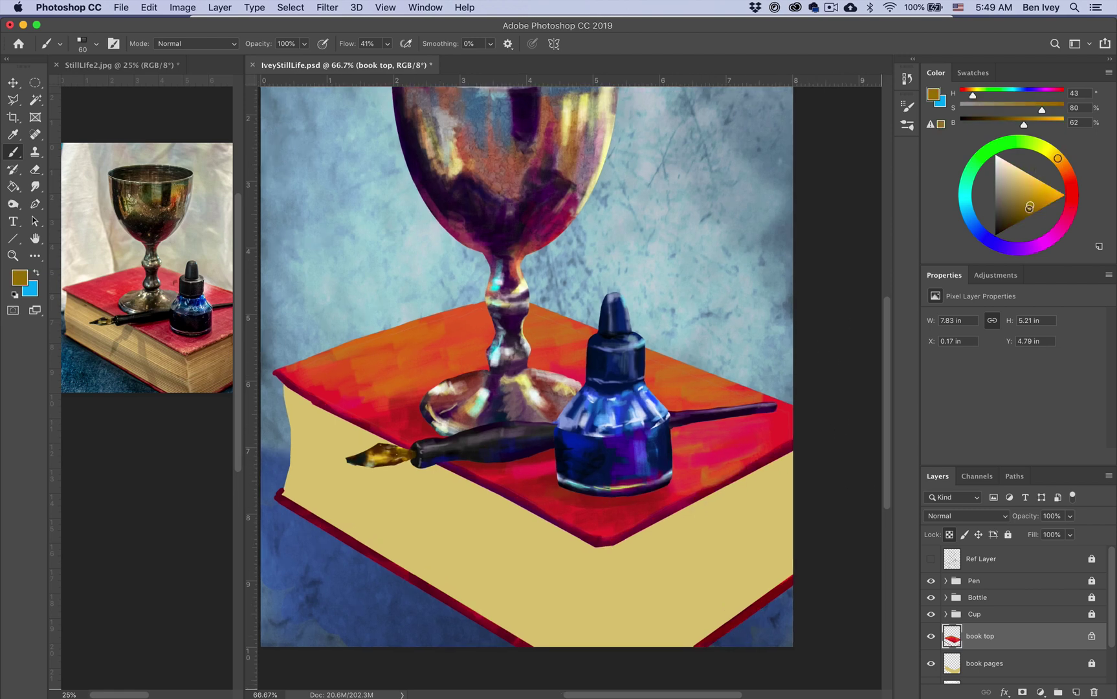
key("super+equal")
left_click_drag(556, 363, 491, 288)
left_click(589, 523)
left_click(1035, 191)
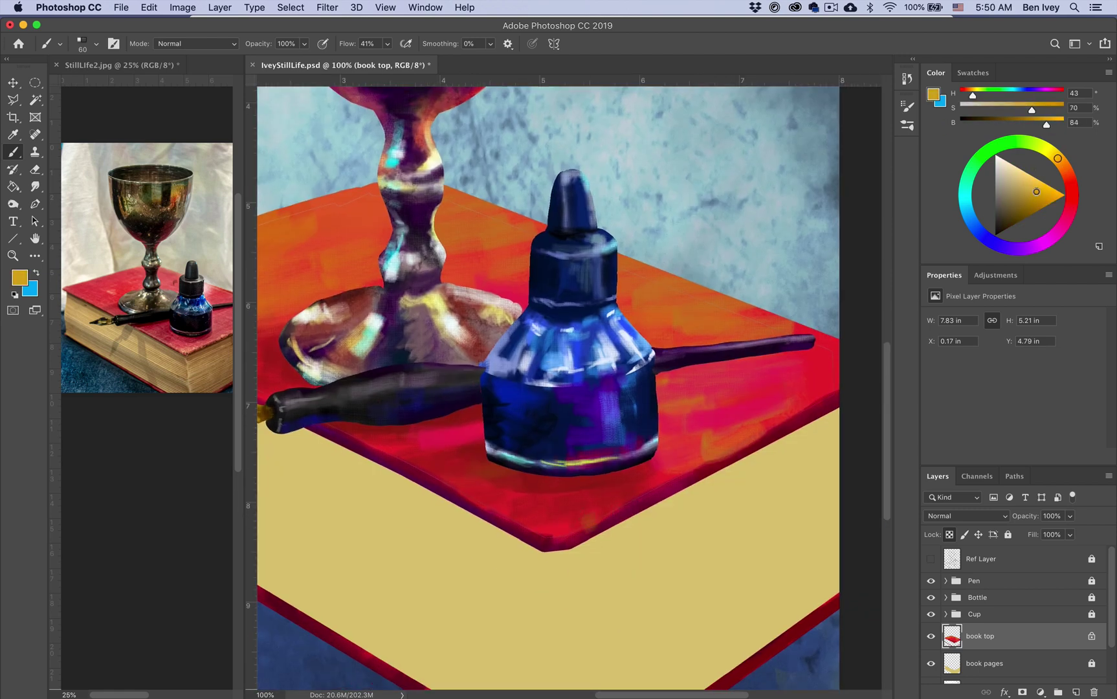
left_click(1071, 201)
left_click_drag(1072, 200, 1056, 158)
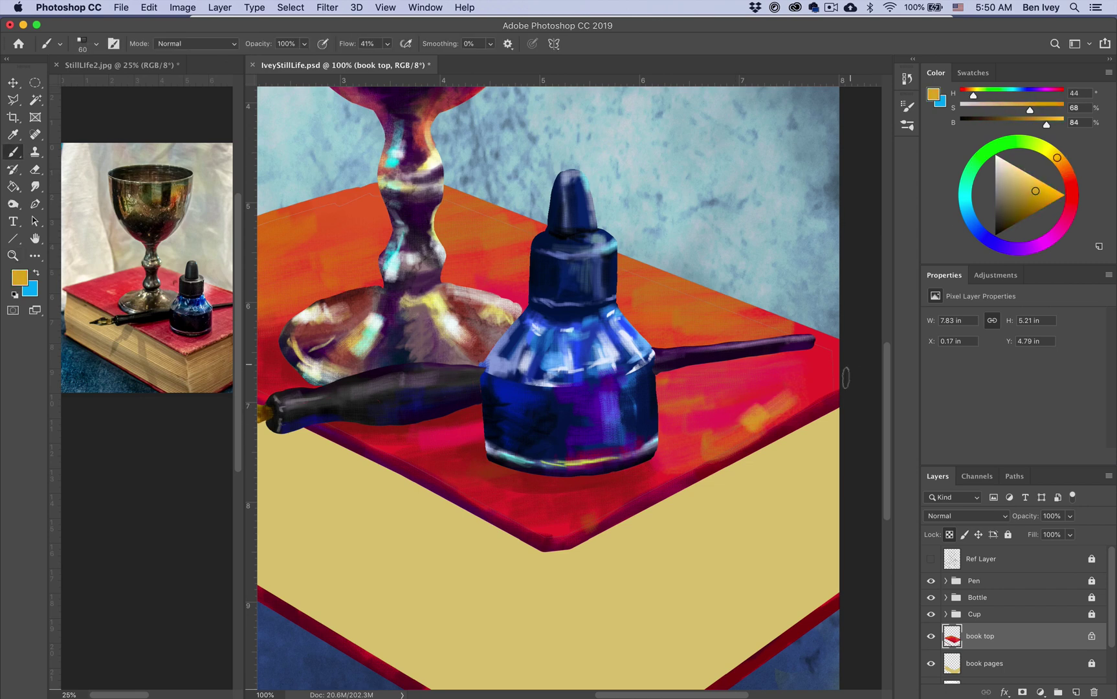
- With a size 20 brush, paint golden and lighter yellow (hue 44, saturation 63, brightness 93) wear marks along the top cover's front corner and edges
key("bracketleft")
key("bracketleft")
key("bracketleft")
key("bracketleft")
mouse_move(577, 531)
left_mouse_down()
mouse_move(556, 521)
mouse_move(602, 524)
mouse_move(570, 502)
mouse_move(628, 514)
left_mouse_up()
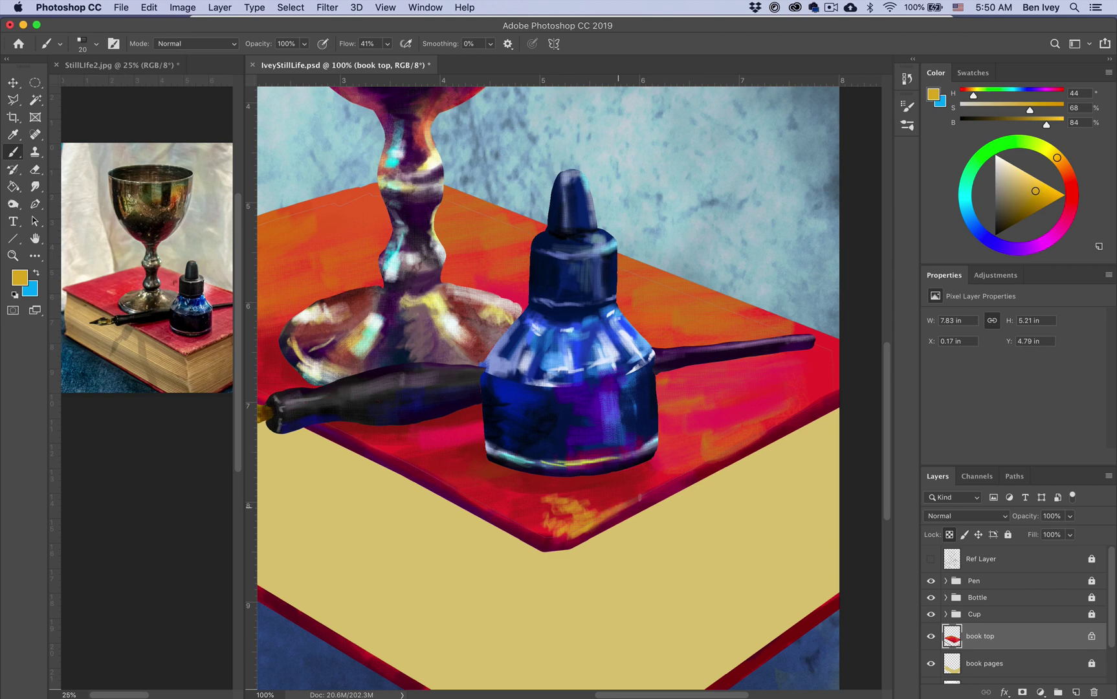
left_click(1036, 184)
mouse_move(507, 525)
left_mouse_down()
mouse_move(482, 502)
mouse_move(534, 538)
mouse_move(557, 537)
left_mouse_up()
left_click_drag(658, 481, 724, 457)
mouse_move(795, 418)
left_mouse_down()
mouse_move(723, 409)
mouse_move(825, 398)
mouse_move(758, 391)
mouse_move(834, 388)
left_mouse_up()
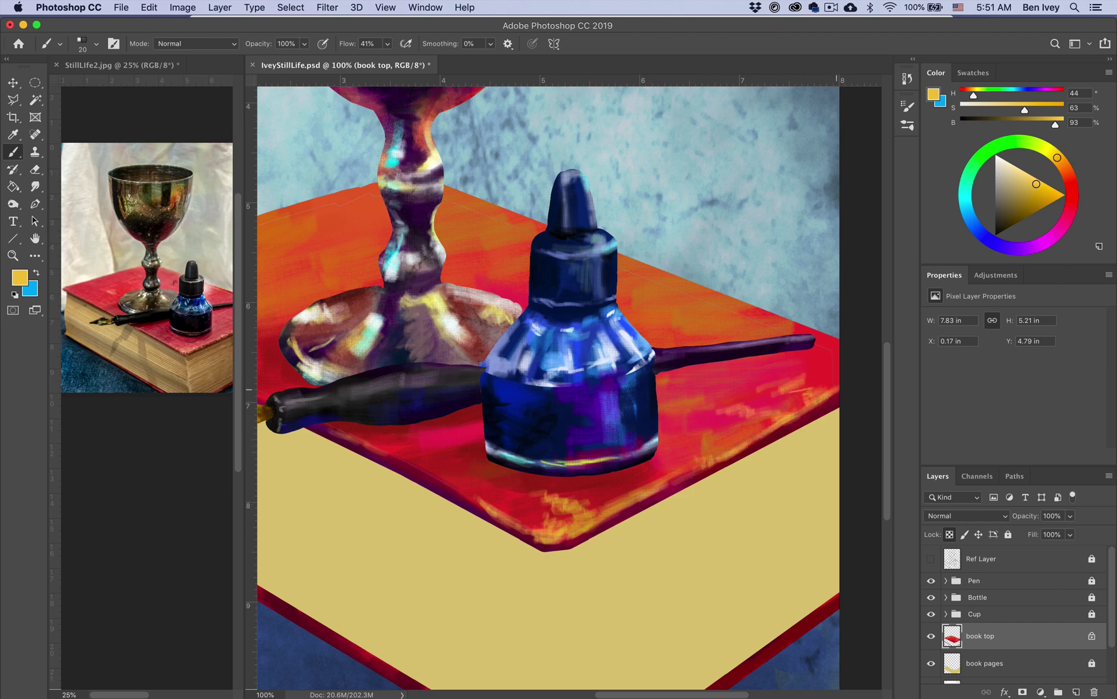
- Brush light yellow highlights on the back part of the top cover around the cup stem
mouse_move(381, 290)
left_mouse_down()
mouse_move(498, 292)
mouse_move(436, 270)
mouse_move(461, 295)
left_mouse_up()
mouse_move(442, 219)
left_mouse_down()
mouse_move(479, 208)
mouse_move(401, 209)
left_mouse_up()
left_click_drag(480, 219, 497, 206)
left_click_drag(559, 241, 576, 243)
left_click_drag(446, 255, 501, 250)
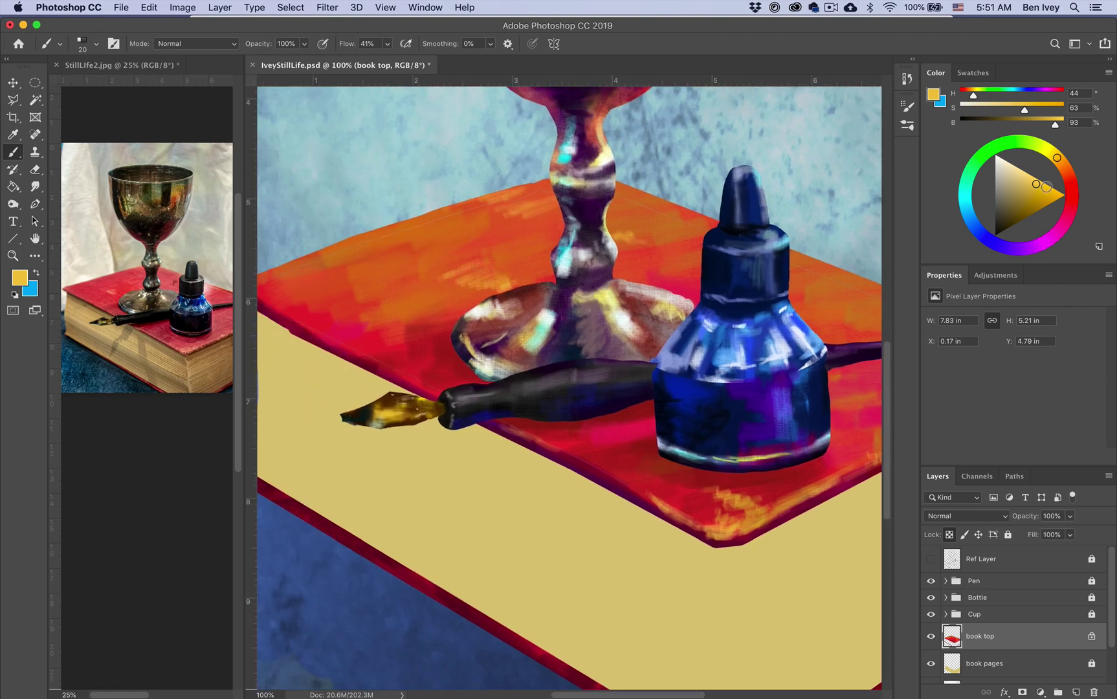
- Touch up the cover left of the cup with sampled red (hue 0, saturation 73, brightness 85) and dark red (hue 5, saturation 78, brightness 62)
left_click(310, 300, "alt")
mouse_move(309, 261)
left_mouse_down()
mouse_move(324, 273)
mouse_move(309, 262)
left_mouse_up()
left_click_drag(348, 255, 348, 264)
key("super+0")
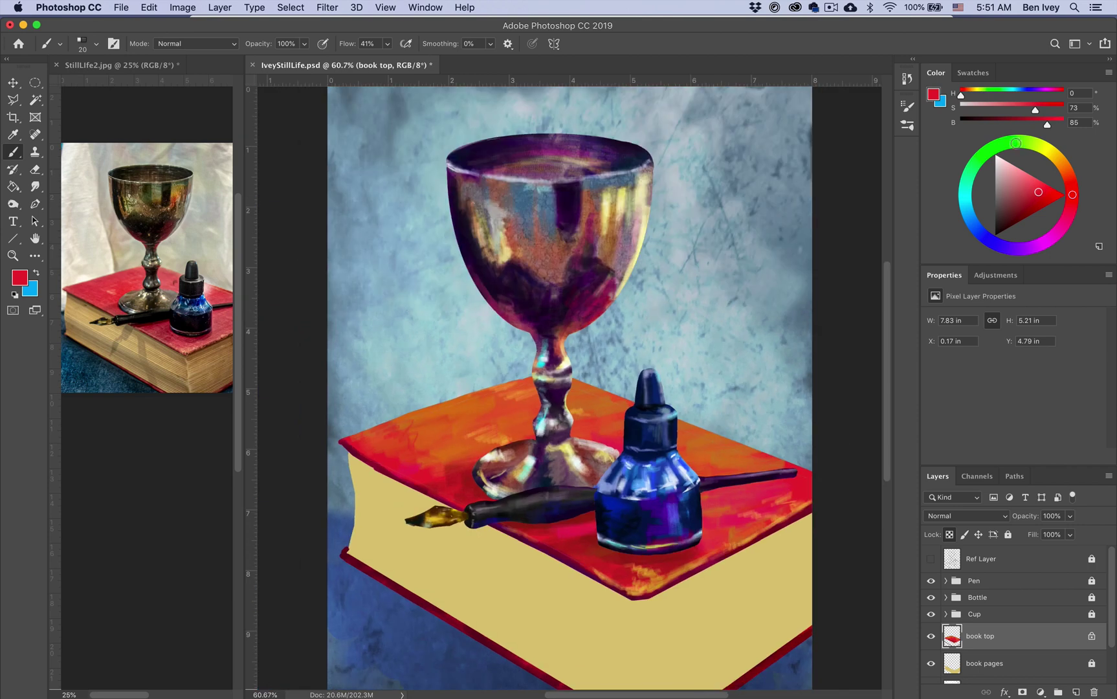
left_click(458, 479, "alt")
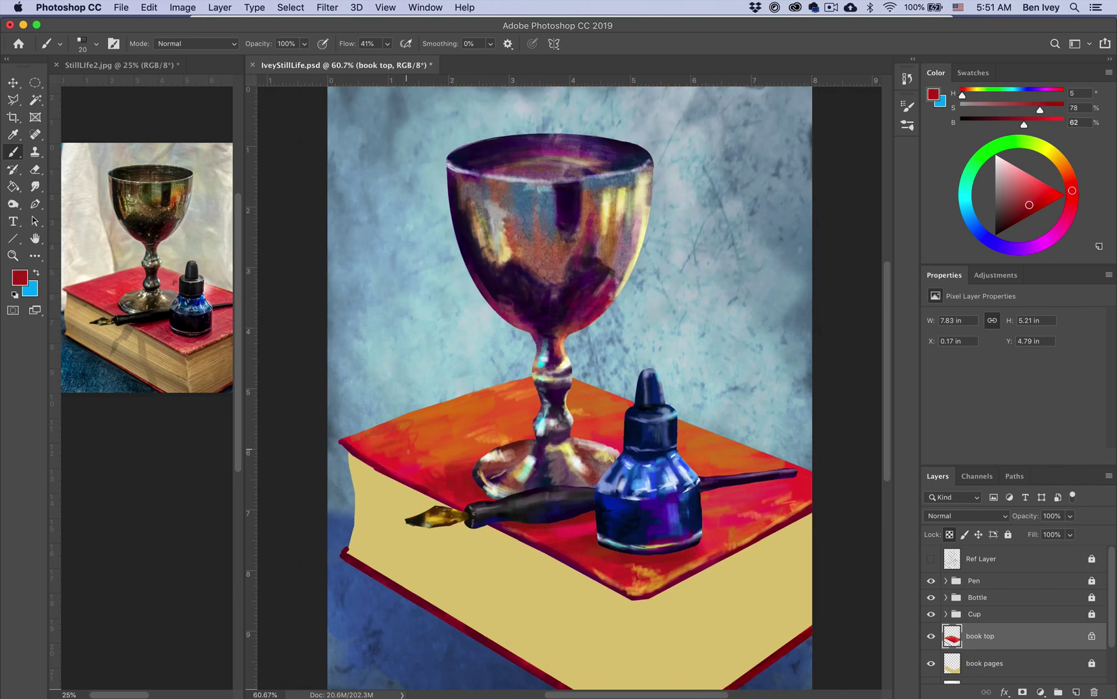
left_click_drag(506, 387, 472, 398)
left_click_drag(508, 402, 534, 406)
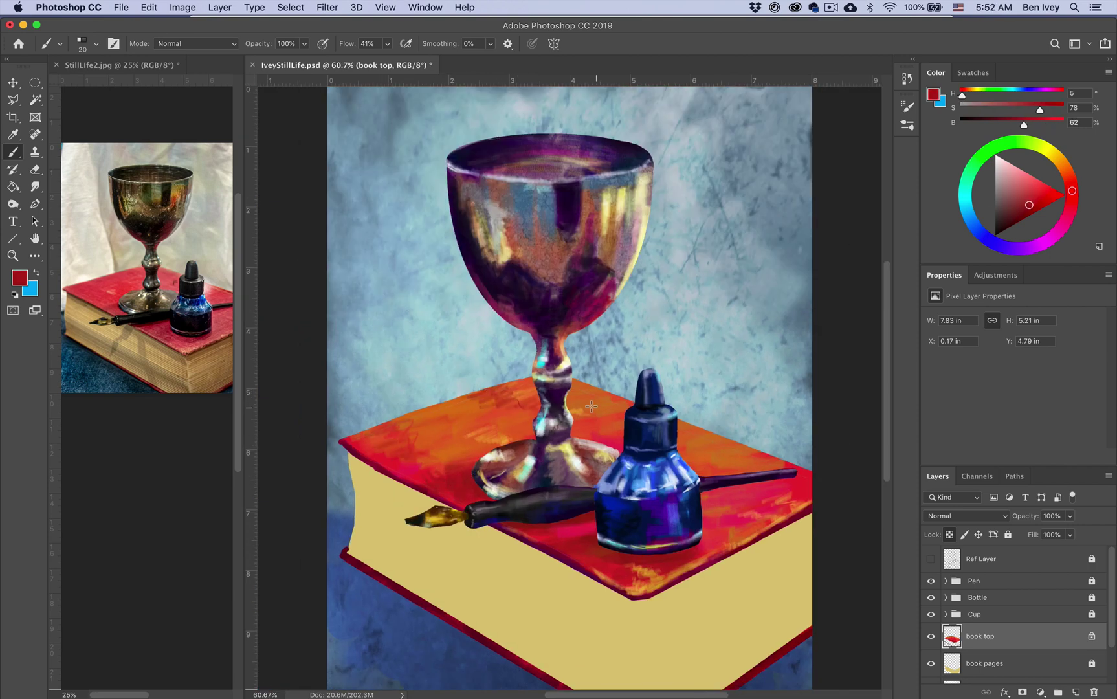
- Set the brush to size 80 with 19% flow and choose a deep blue paint colour with hue 239
scroll(646, 502, "right", 2)
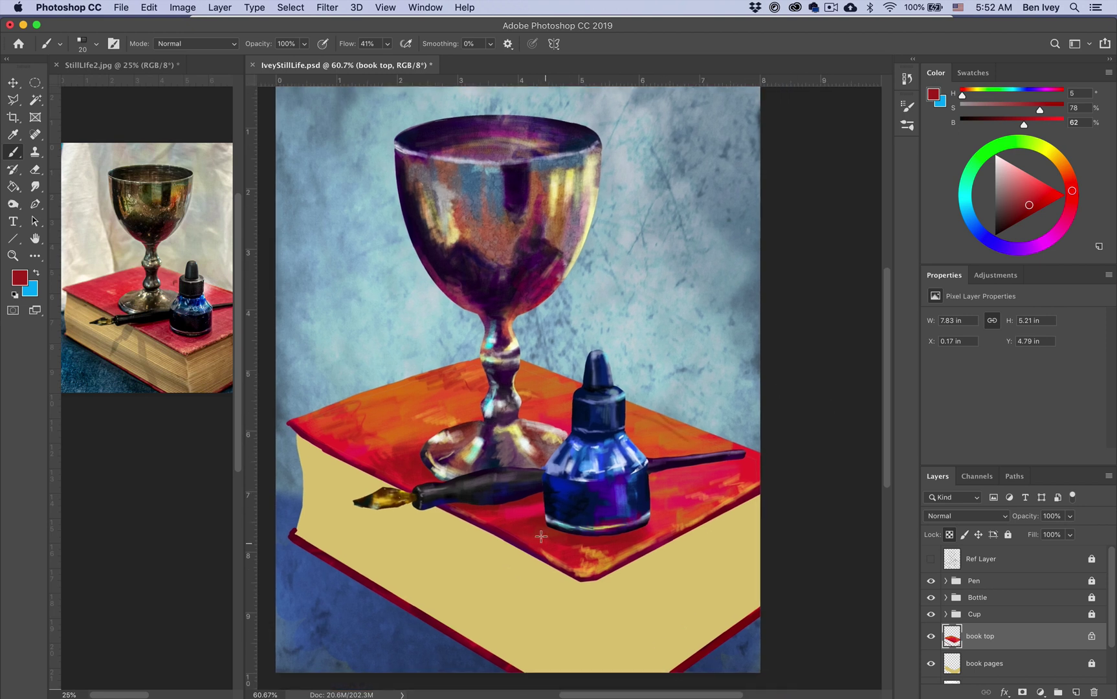
key("bracketright")
key("bracketright")
key("bracketright")
key("bracketright")
left_click(990, 241)
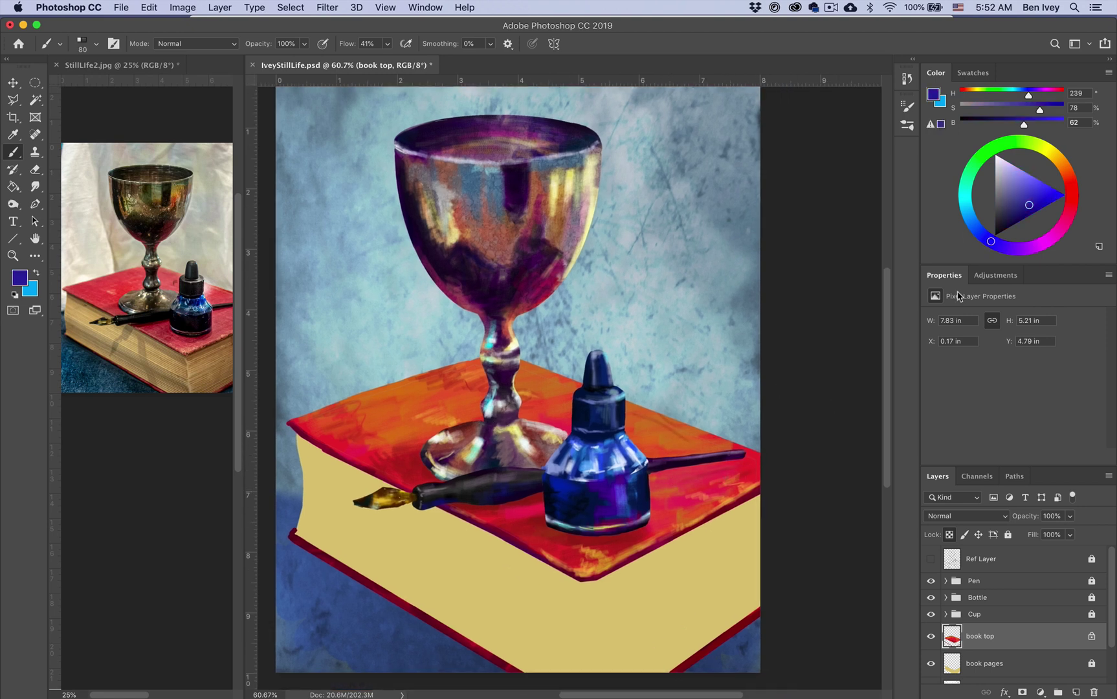
key("shift+1")
key("shift+9")
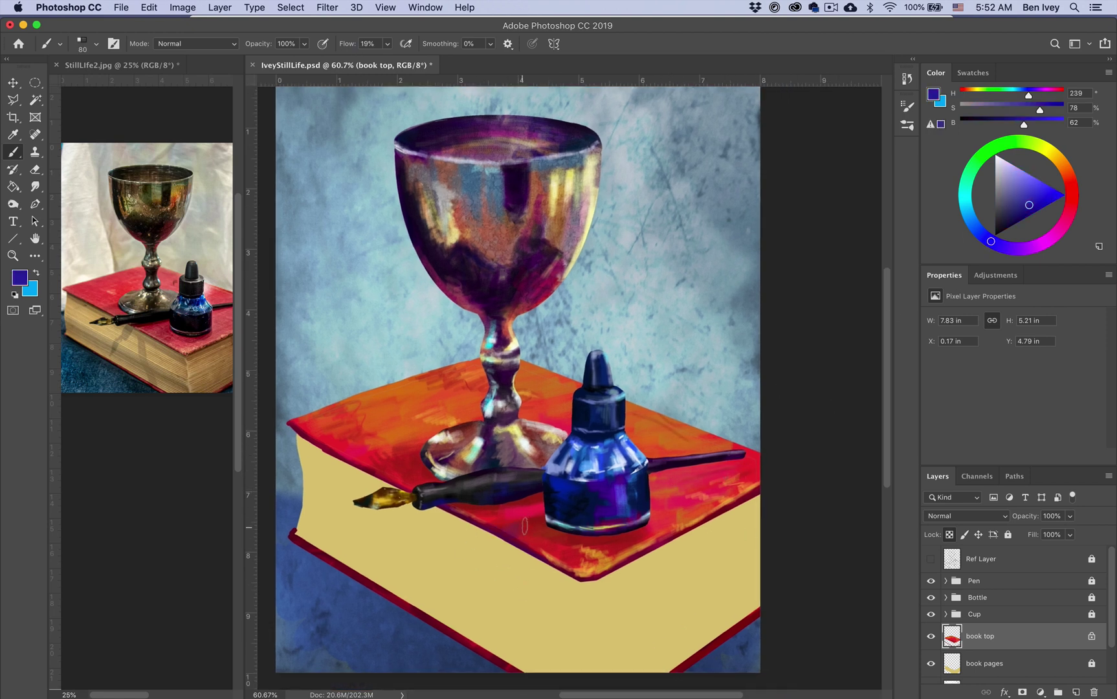
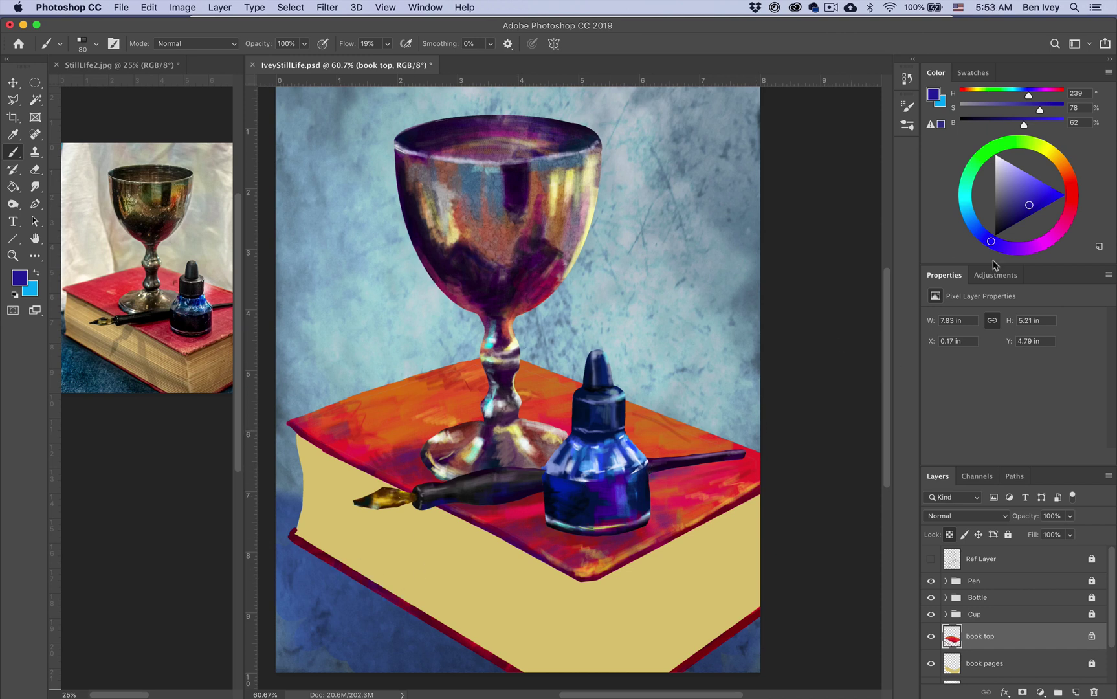
- Brush pinkish-red and golden-yellow strokes over the book cover on the book top layer
left_click(1068, 212)
mouse_move(432, 429)
left_mouse_down()
mouse_move(372, 445)
mouse_move(418, 427)
mouse_move(381, 424)
left_mouse_up()
left_click(445, 413, "alt")
left_click_drag(418, 378, 453, 372)
mouse_move(712, 439)
left_mouse_down()
mouse_move(661, 423)
mouse_move(757, 460)
left_mouse_up()
left_click(1053, 154)
left_click_drag(627, 410, 719, 435)
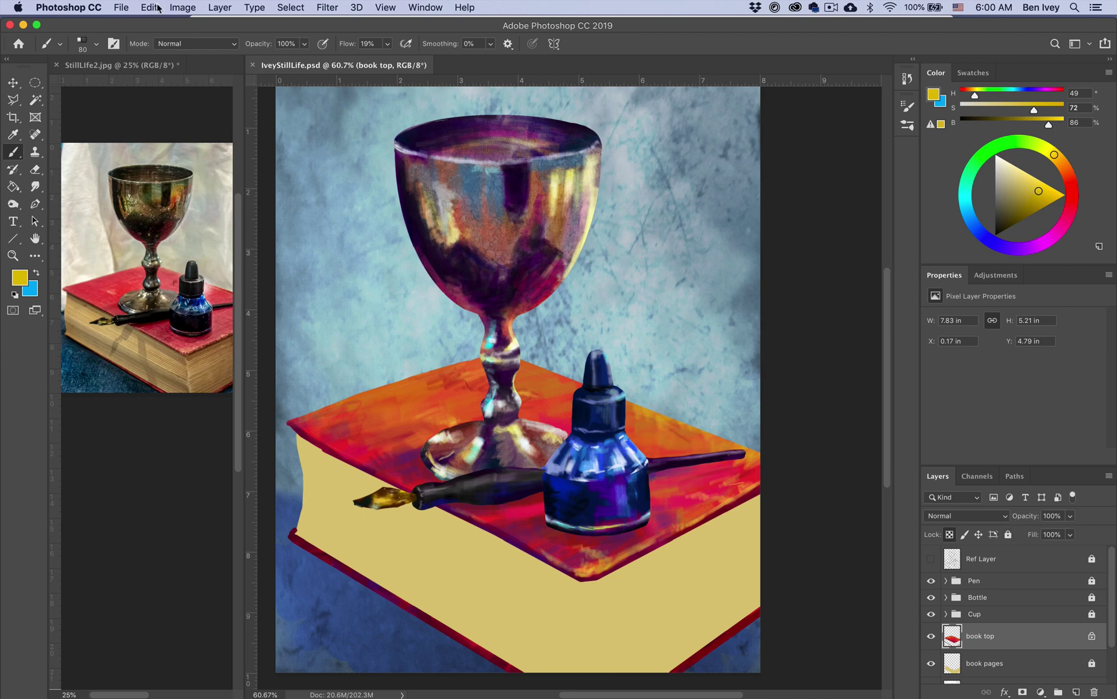
- Place Linen Texture.jpg from the Photos 2 folder as an embedded image above the book top layer
left_click(121, 7)
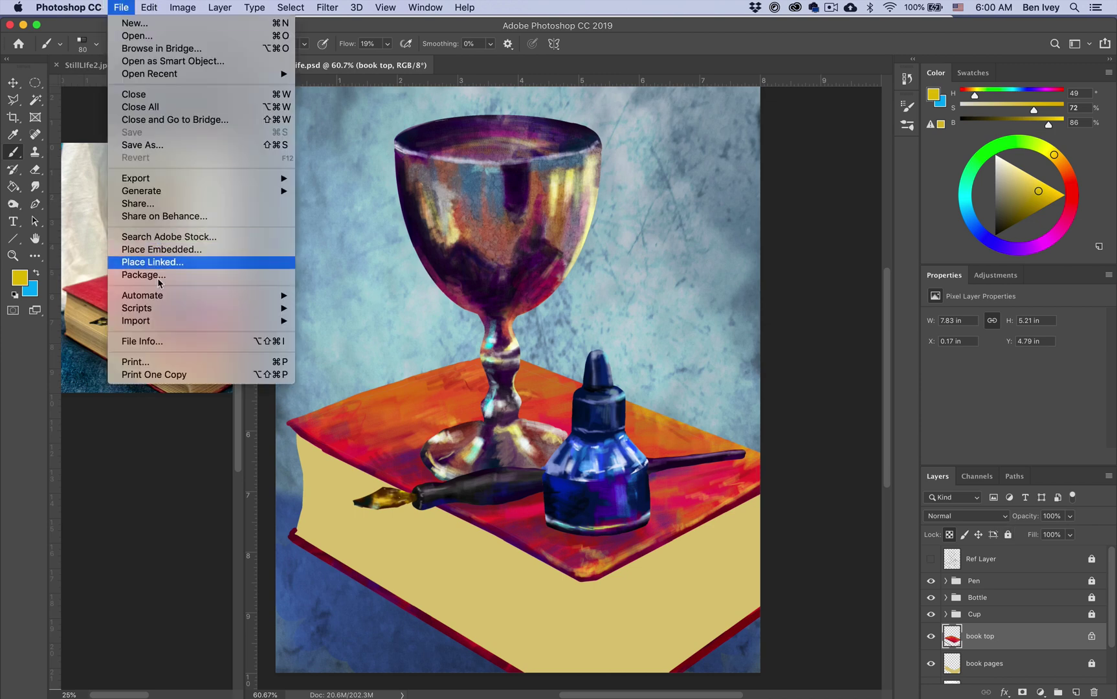
left_click(190, 249)
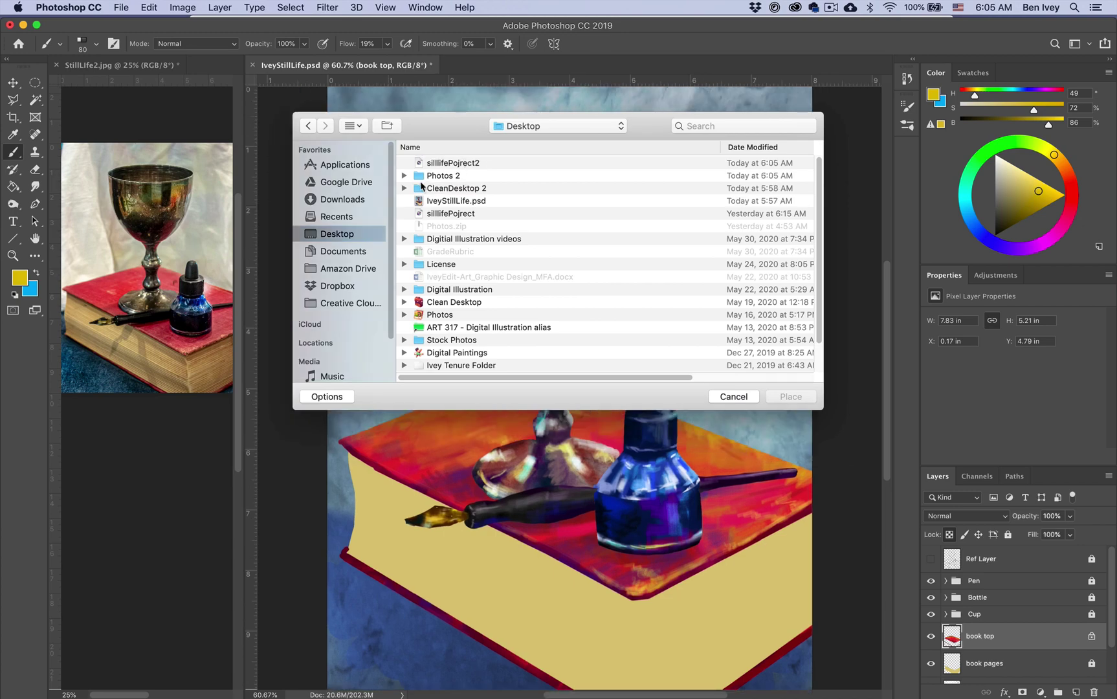
left_click(418, 179)
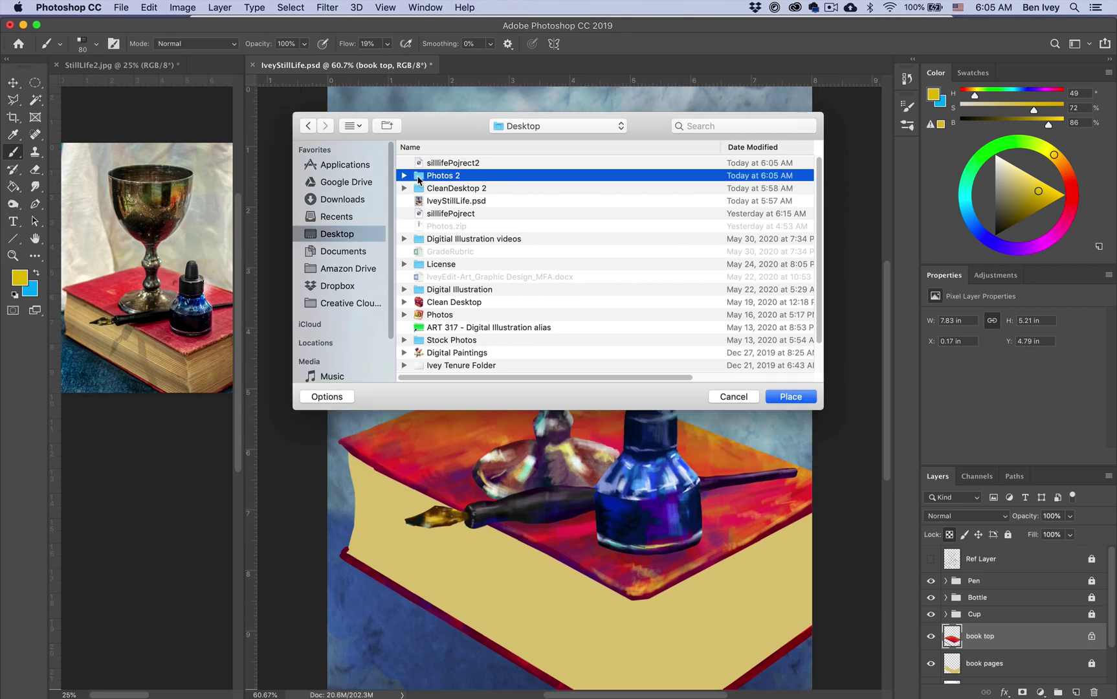
double_click(418, 178)
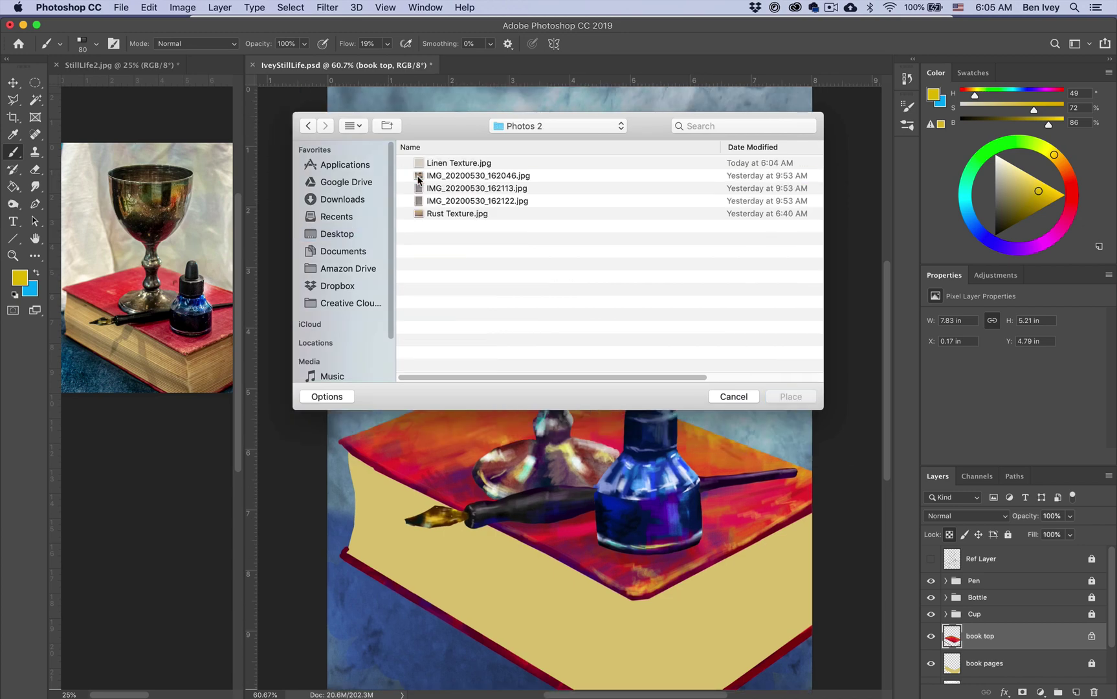
left_click(466, 169)
key("space")
key("space")
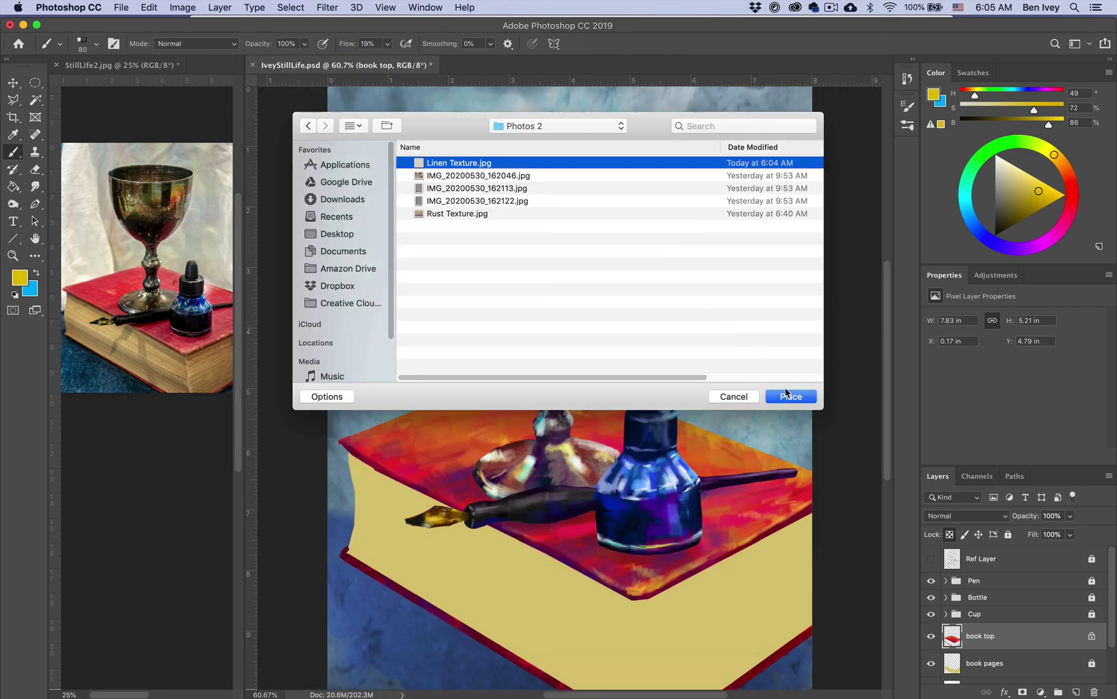
left_click(786, 395)
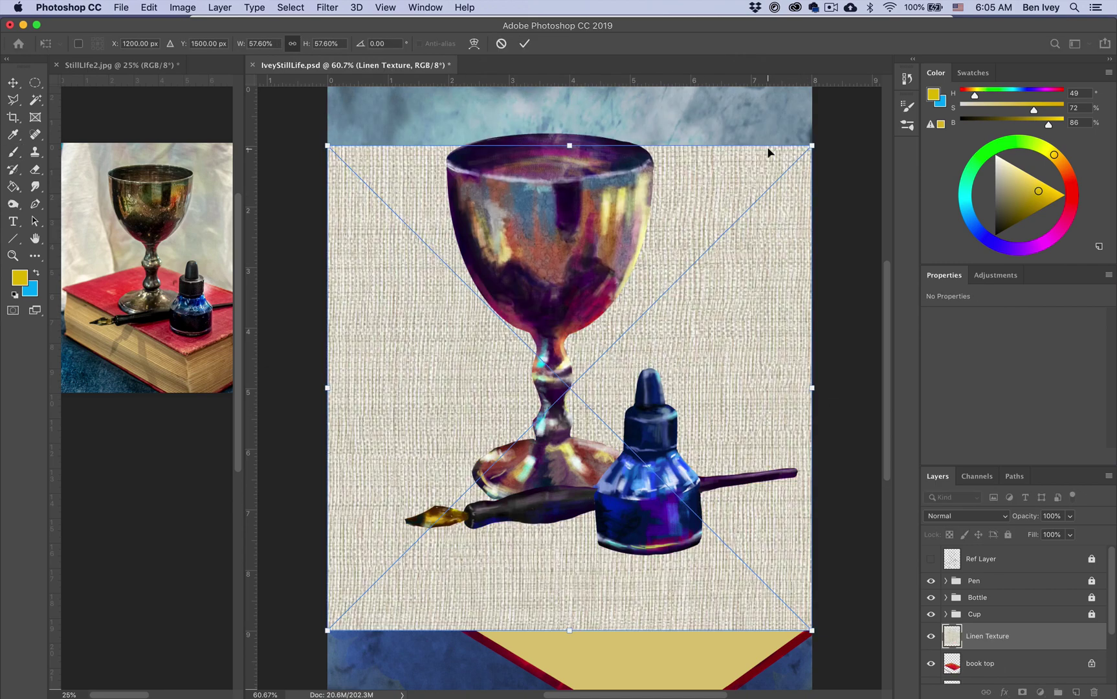
- Scale the linen texture to about 44.5% and distort its corners to match the perspective of the book's top cover
left_click_drag(811, 158, 714, 326)
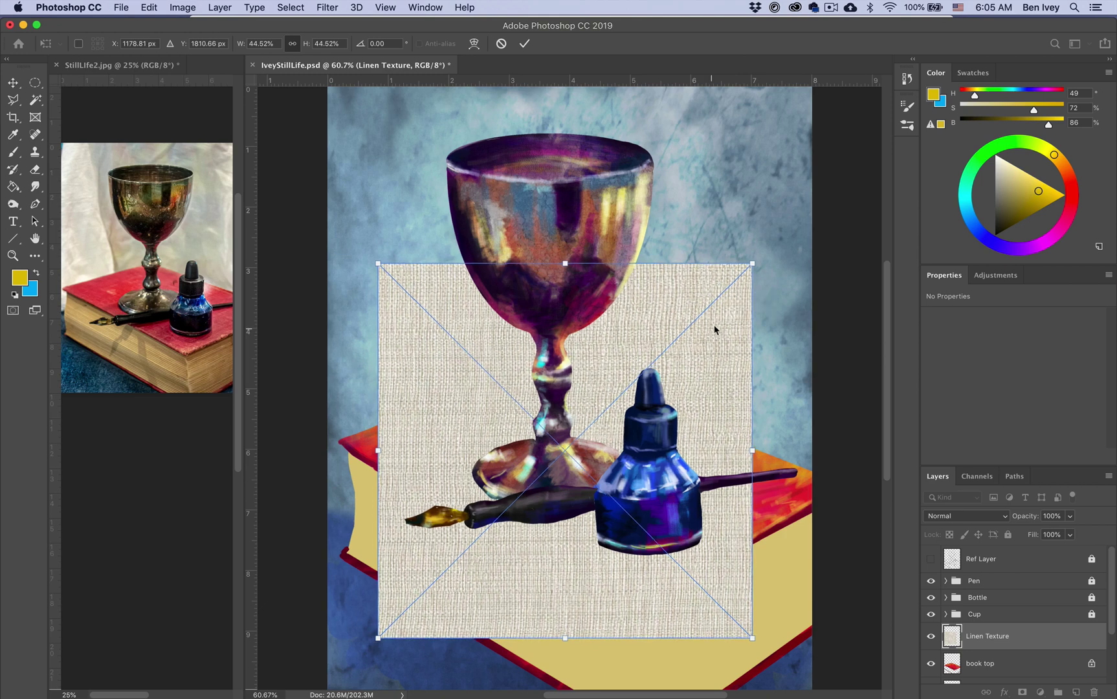
left_click(148, 8)
mouse_move(204, 320)
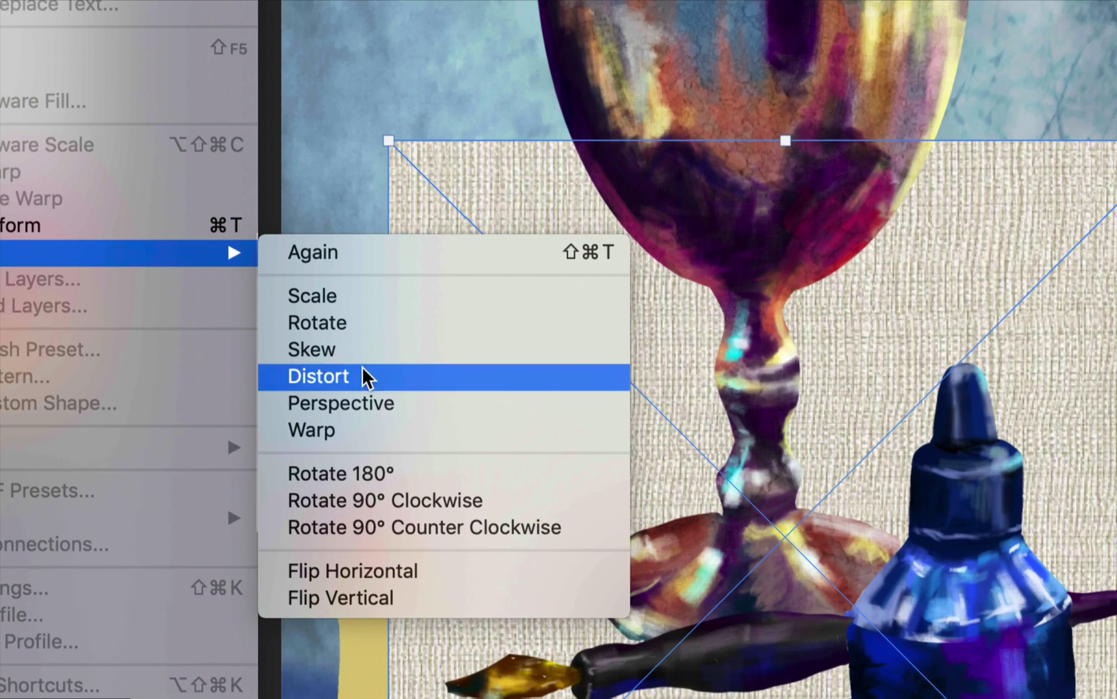
left_click(363, 376)
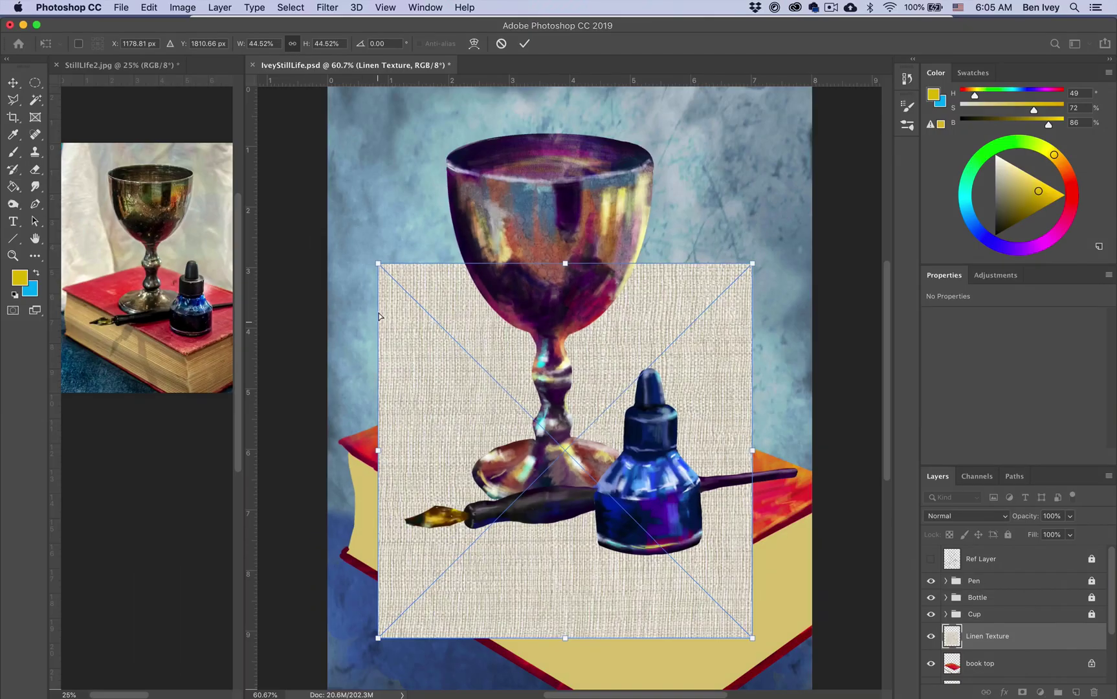
left_click_drag(379, 264, 331, 435)
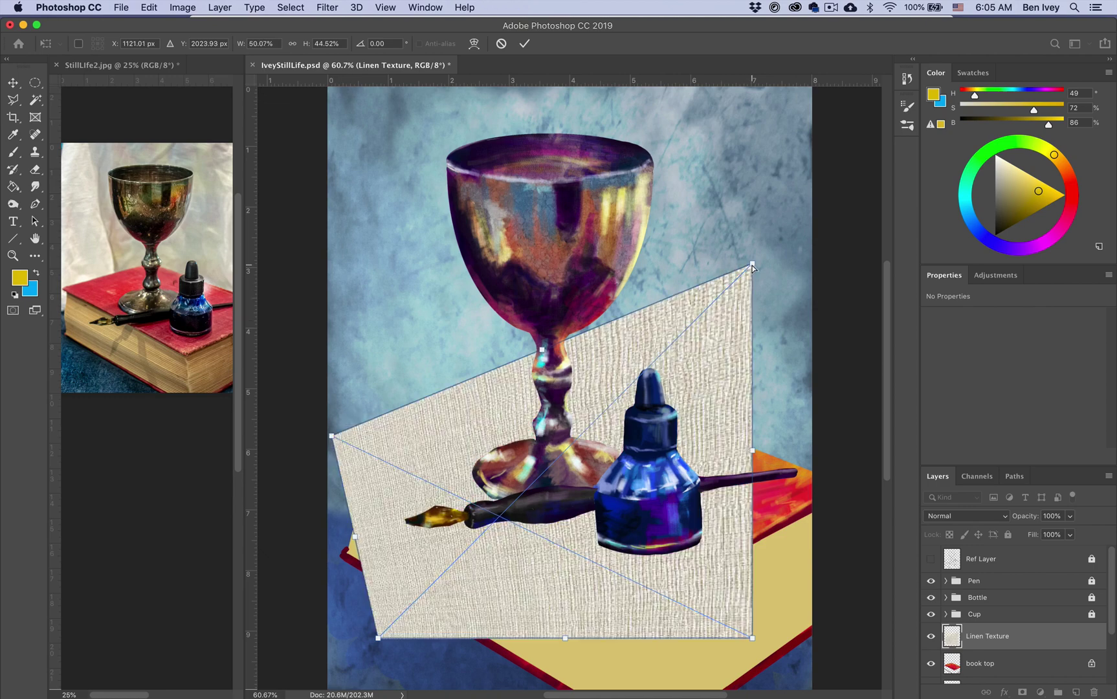
left_click_drag(752, 268, 559, 350)
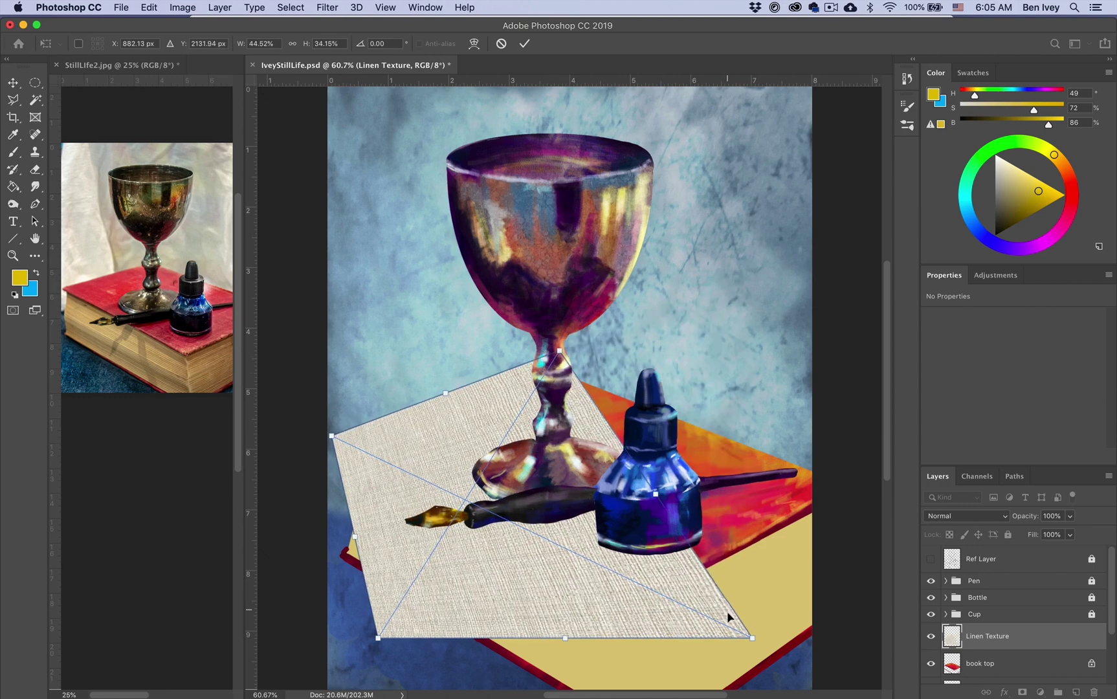
left_click_drag(752, 638, 766, 614)
left_click_drag(834, 504, 859, 486)
left_click_drag(378, 639, 653, 642)
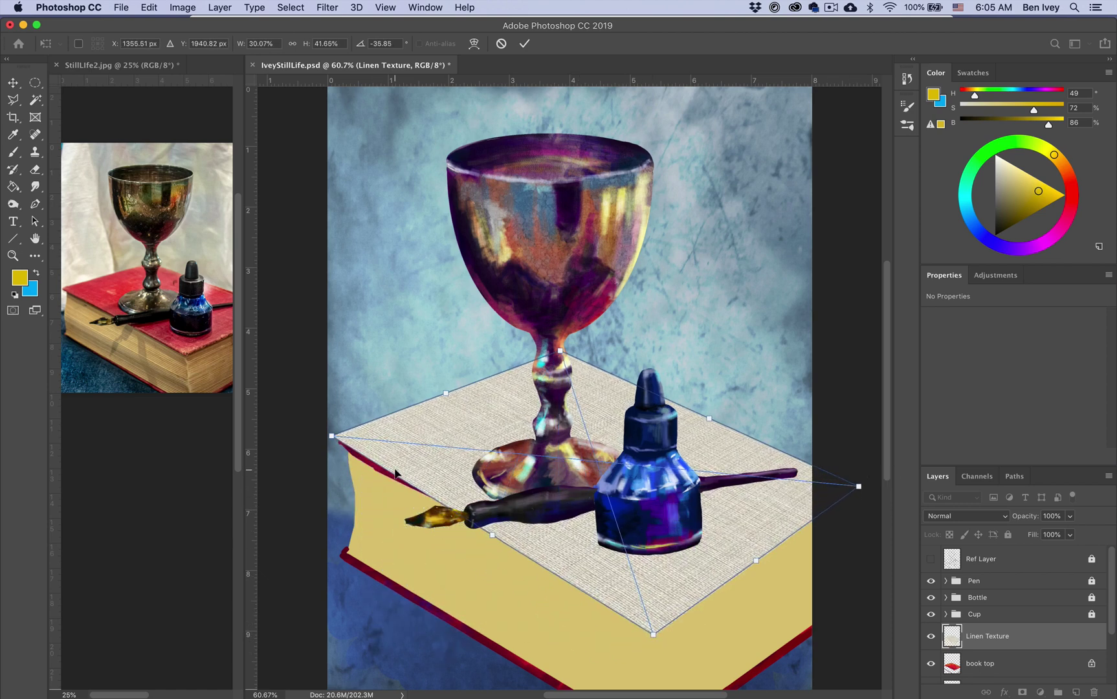
left_click_drag(331, 435, 323, 448)
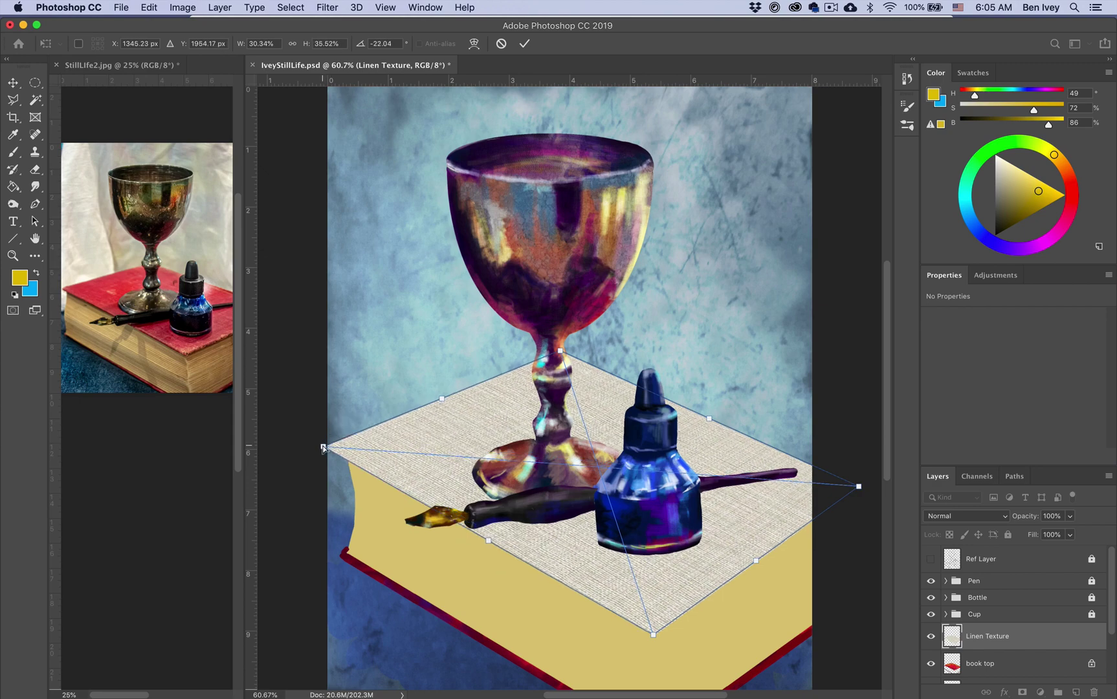
key("Return")
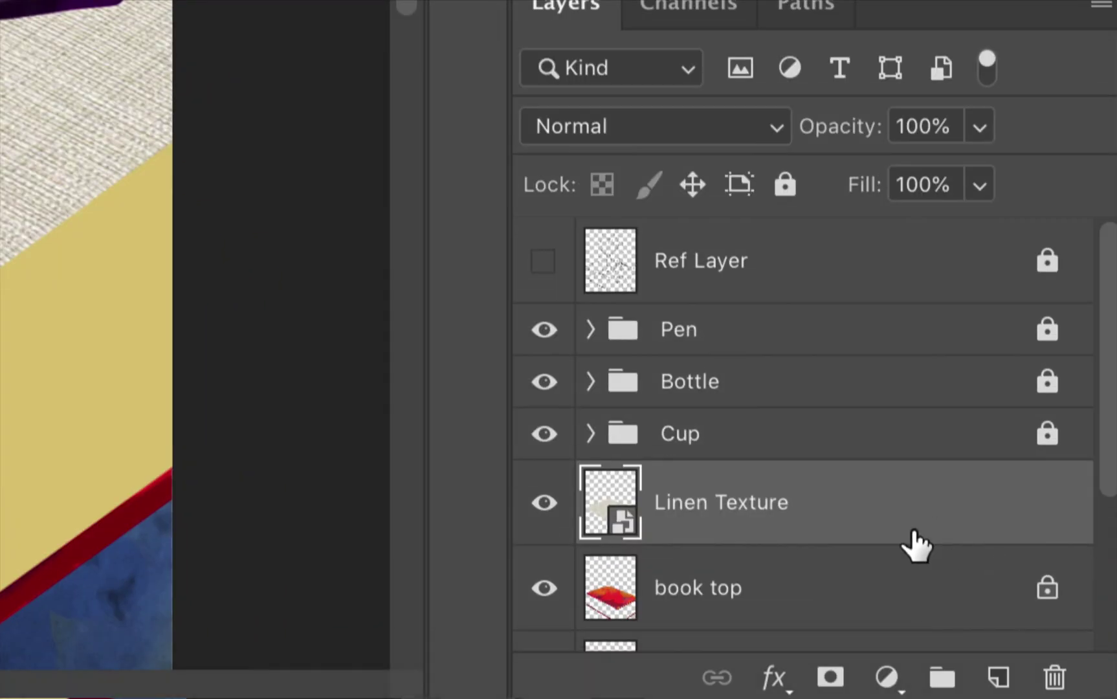
- Clip the Linen Texture layer to the book top layer and set its blend mode to Color Burn
left_click(780, 532, "alt")
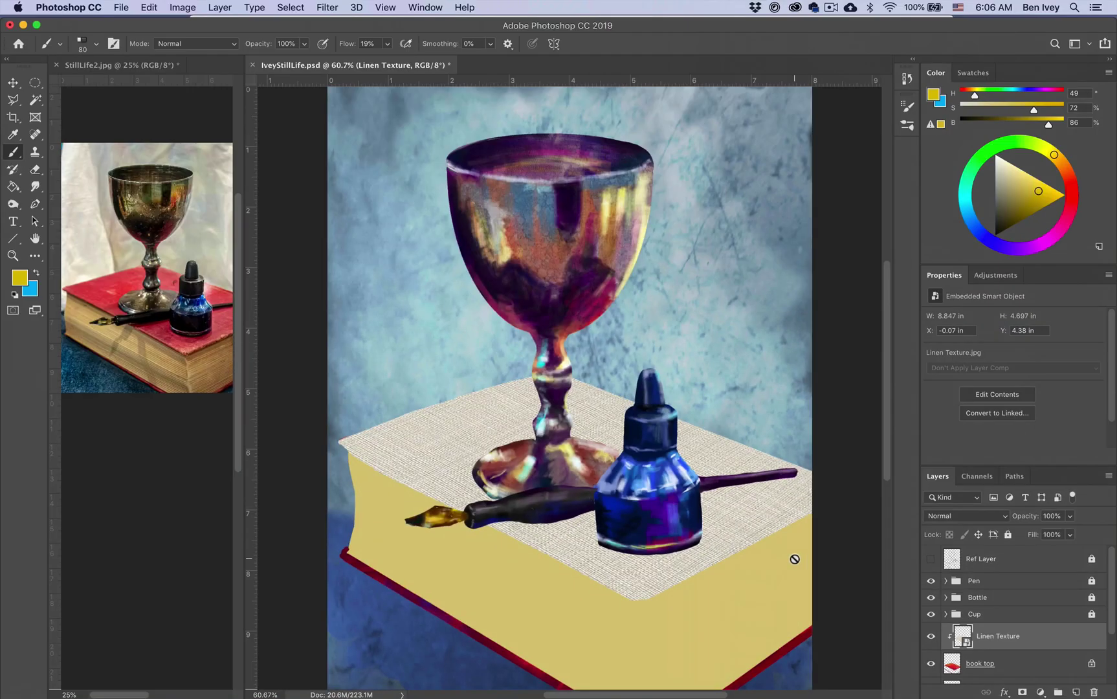
scroll(794, 559, "up", 5)
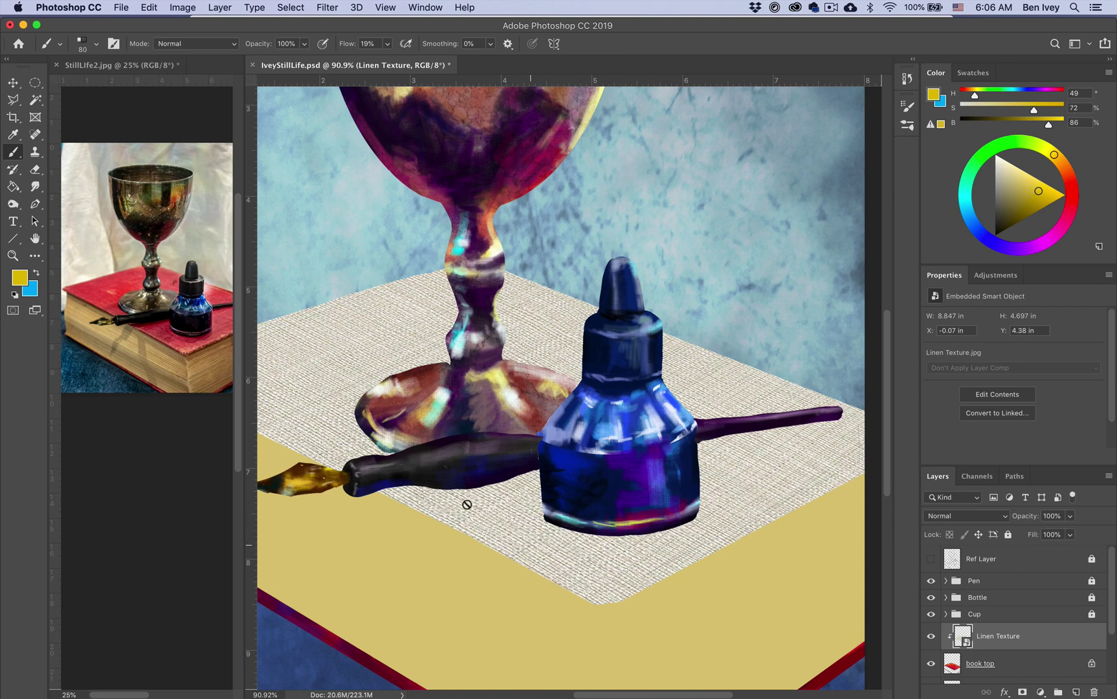
left_click(949, 517)
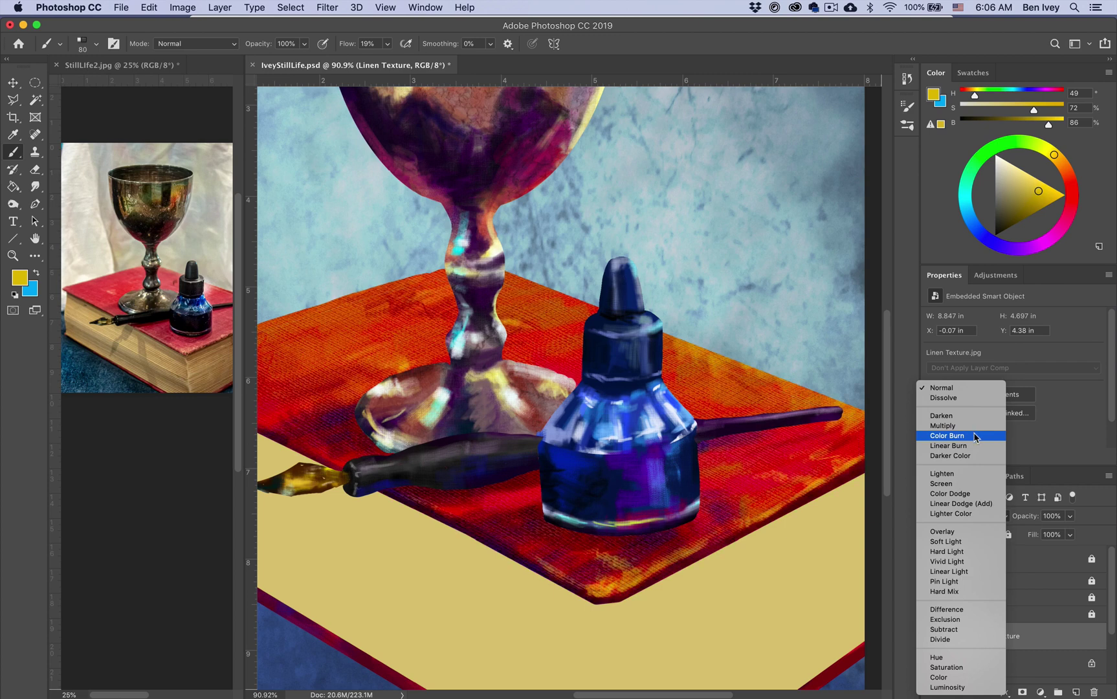
left_click(976, 438)
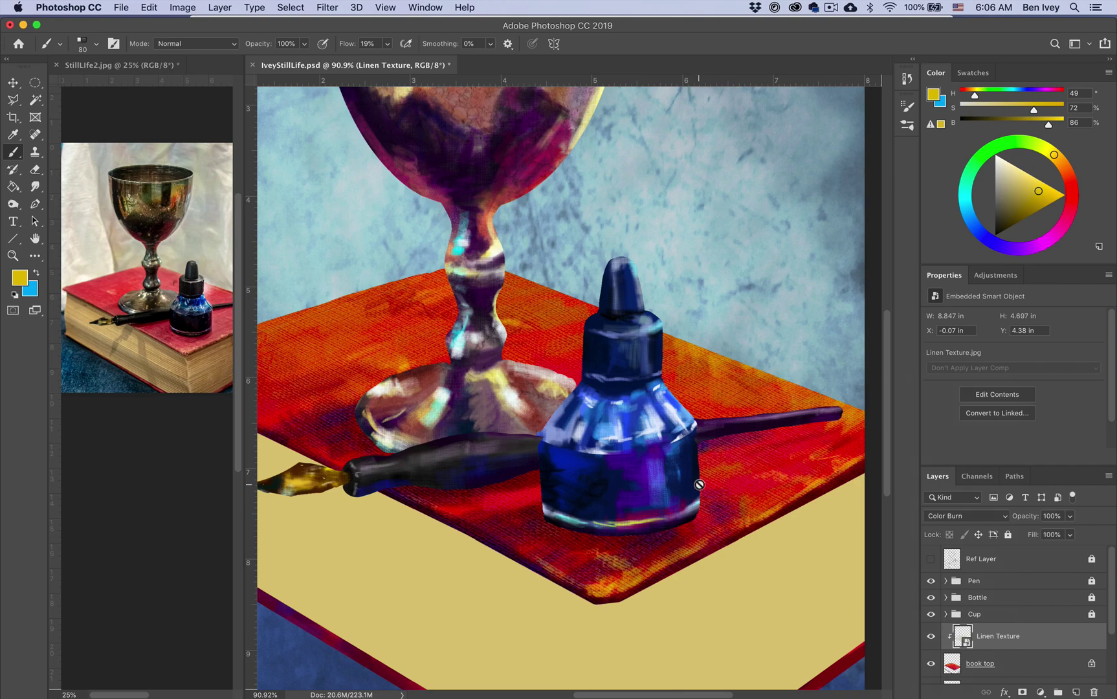
- Lower the Linen Texture layer's opacity to 50%
key("super+plus")
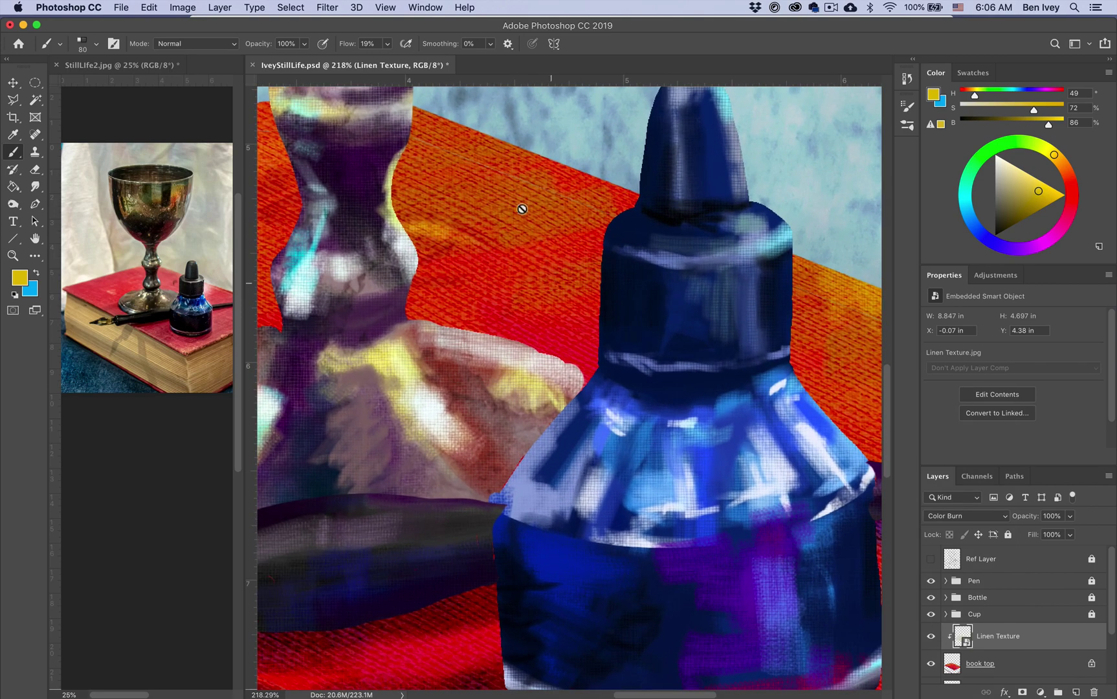
scroll(620, 362, "down", 5)
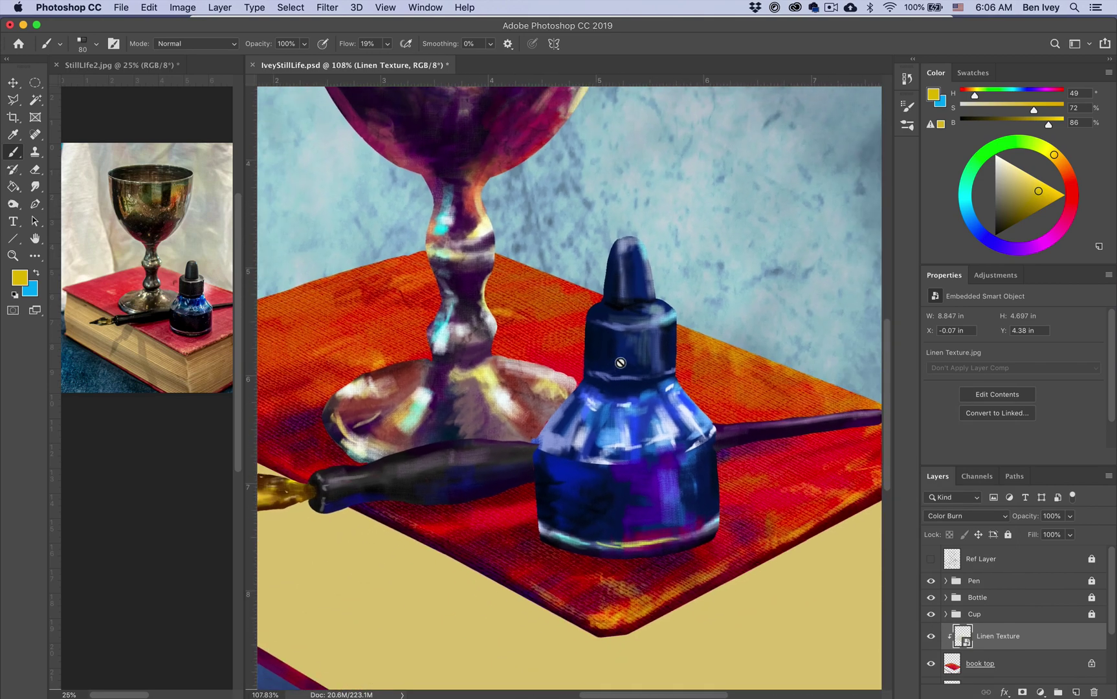
left_click_drag(1029, 518, 997, 520)
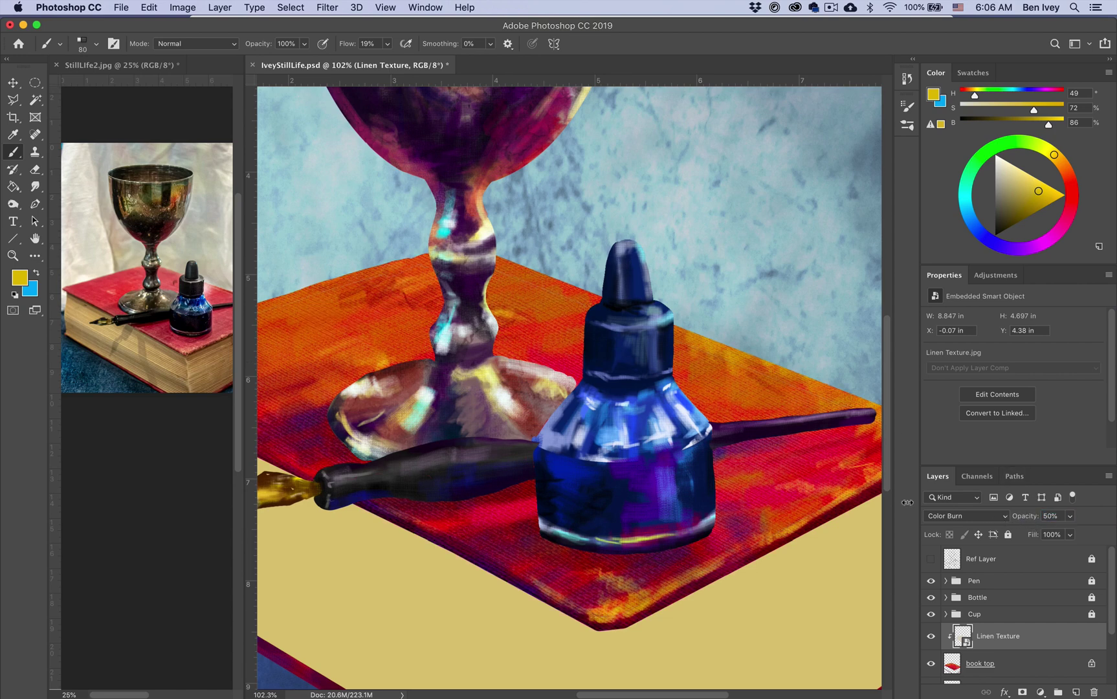
- Apply an Exposure adjustment to the linen texture with exposure +0.7, offset +0.0203 and gamma correction 0.70
left_click(174, 7)
mouse_move(194, 44)
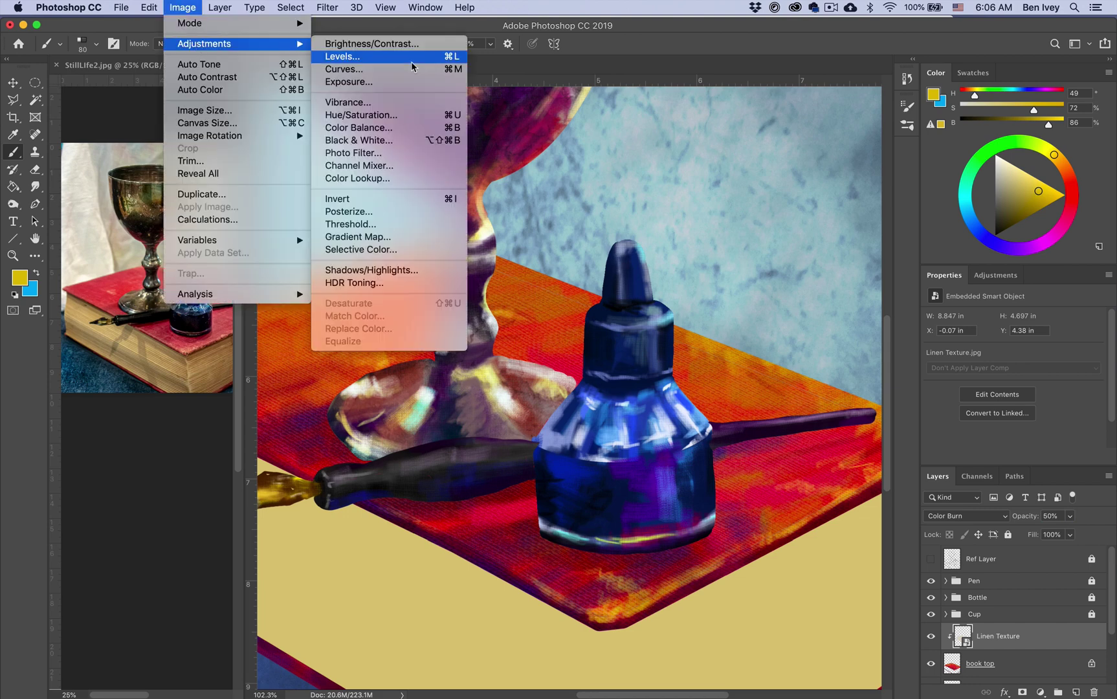
left_click(419, 82)
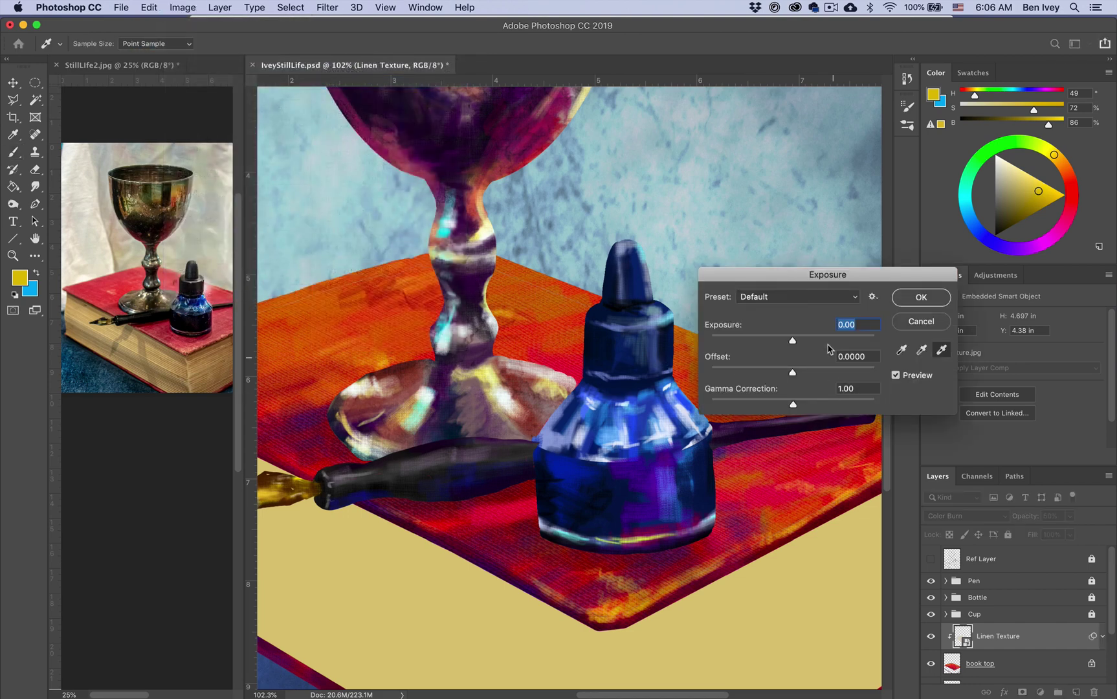
mouse_move(792, 342)
left_mouse_down()
mouse_move(769, 344)
mouse_move(801, 343)
left_mouse_up()
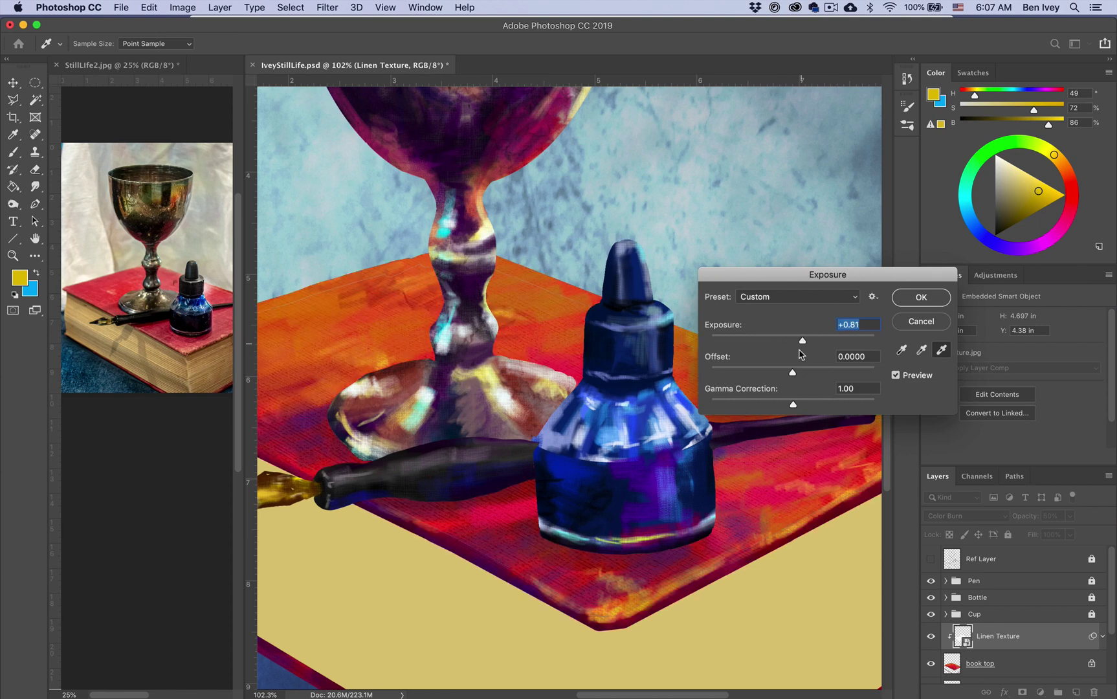
left_click_drag(803, 348, 800, 343)
left_click_drag(794, 407, 798, 375)
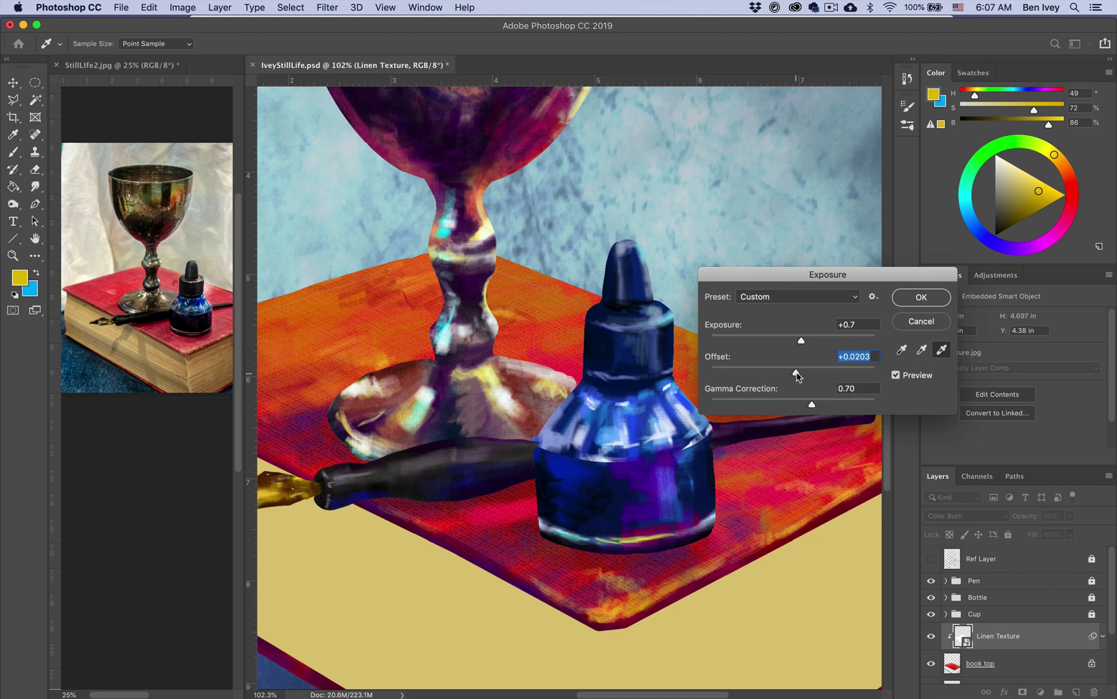
left_click(912, 303)
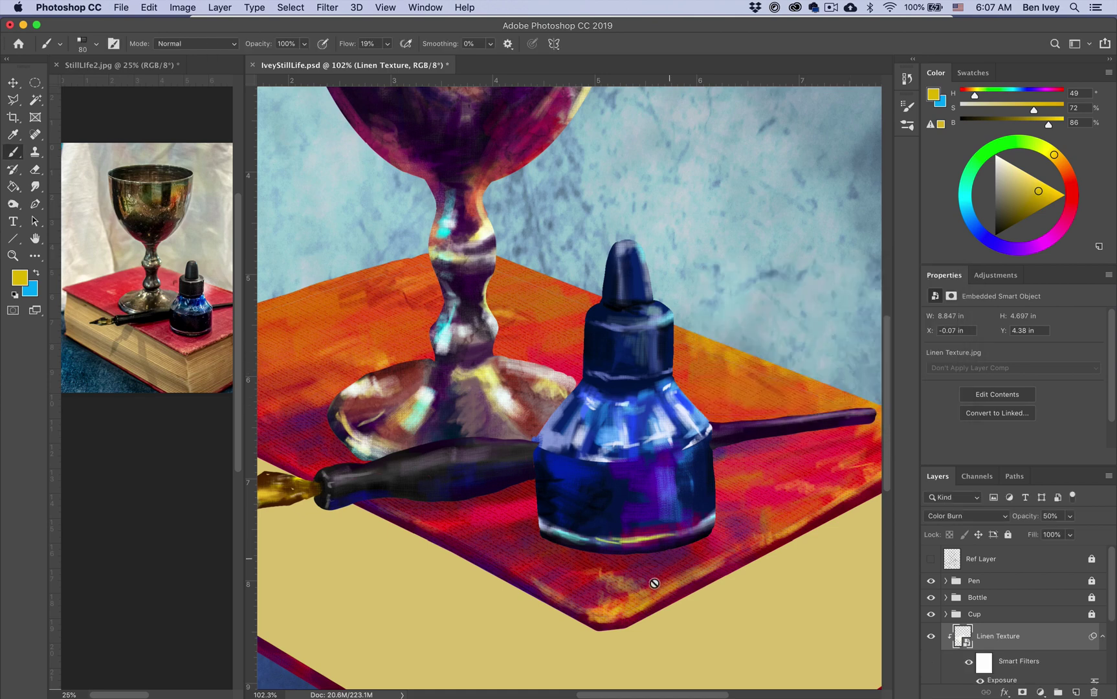
scroll(651, 600, "up", 10)
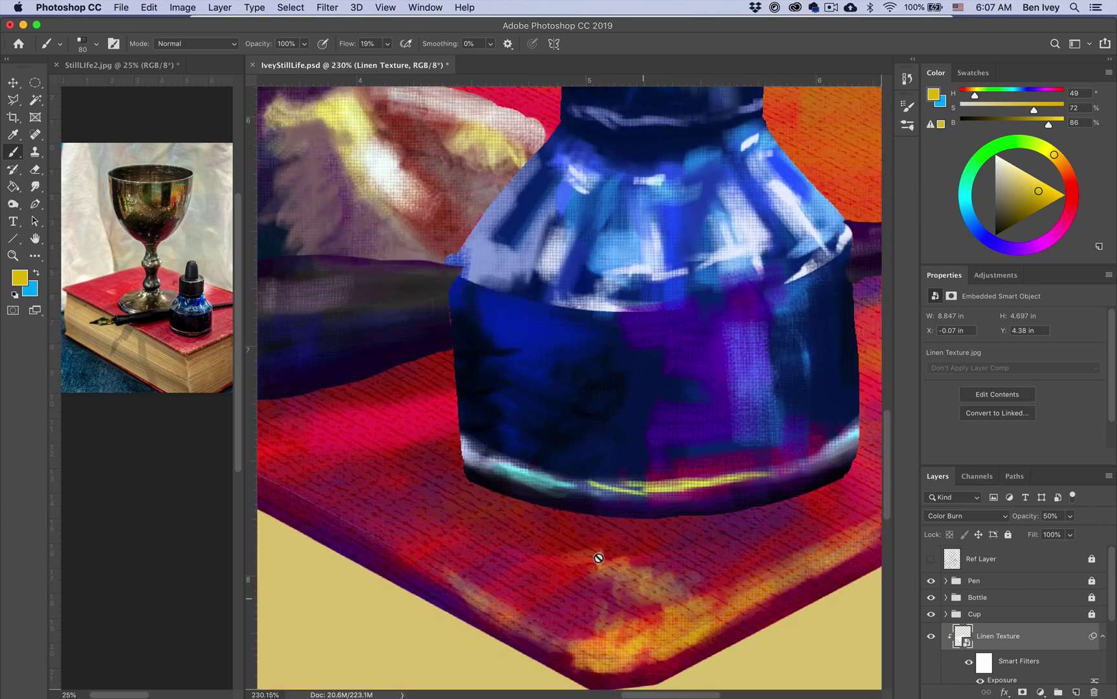
scroll(774, 520, "down", 5)
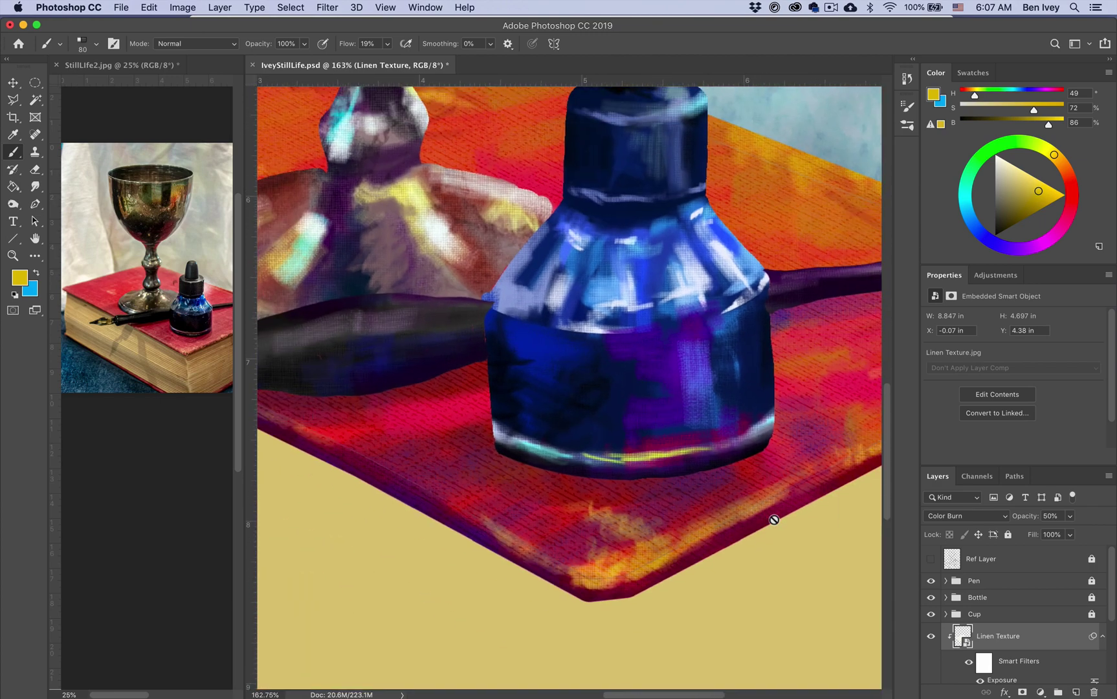
scroll(773, 519, "down", 3)
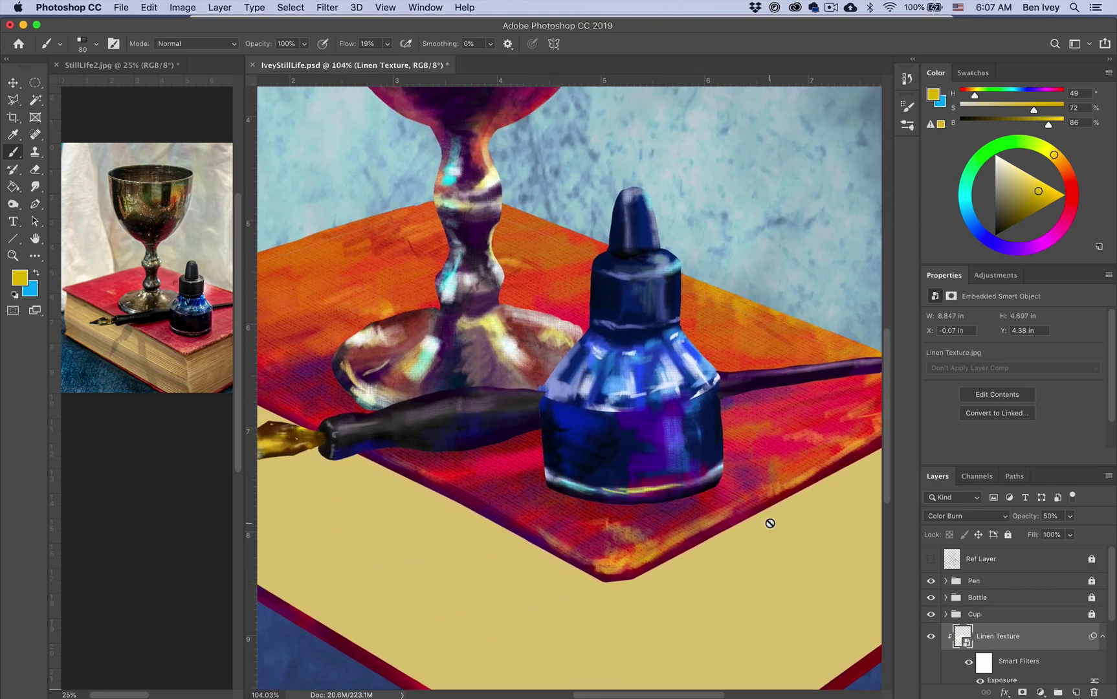
scroll(769, 522, "down", 1)
scroll(790, 539, "left", 3)
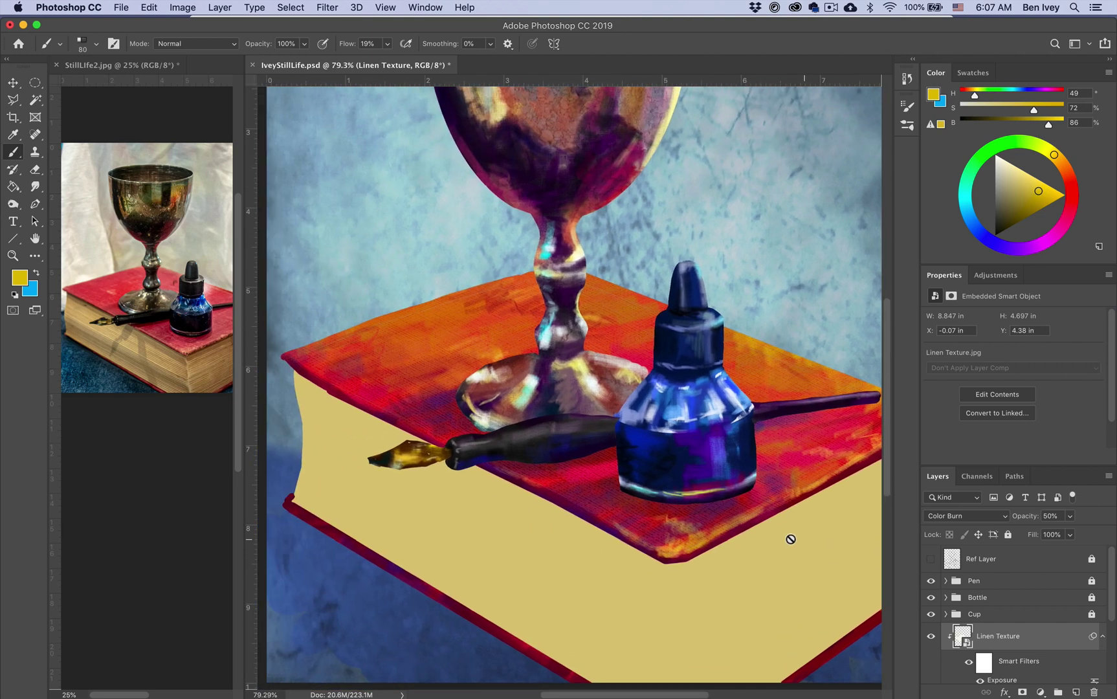
- Add a new layer above Linen Texture and clip it to the book top layer
scroll(790, 539, "right", 1)
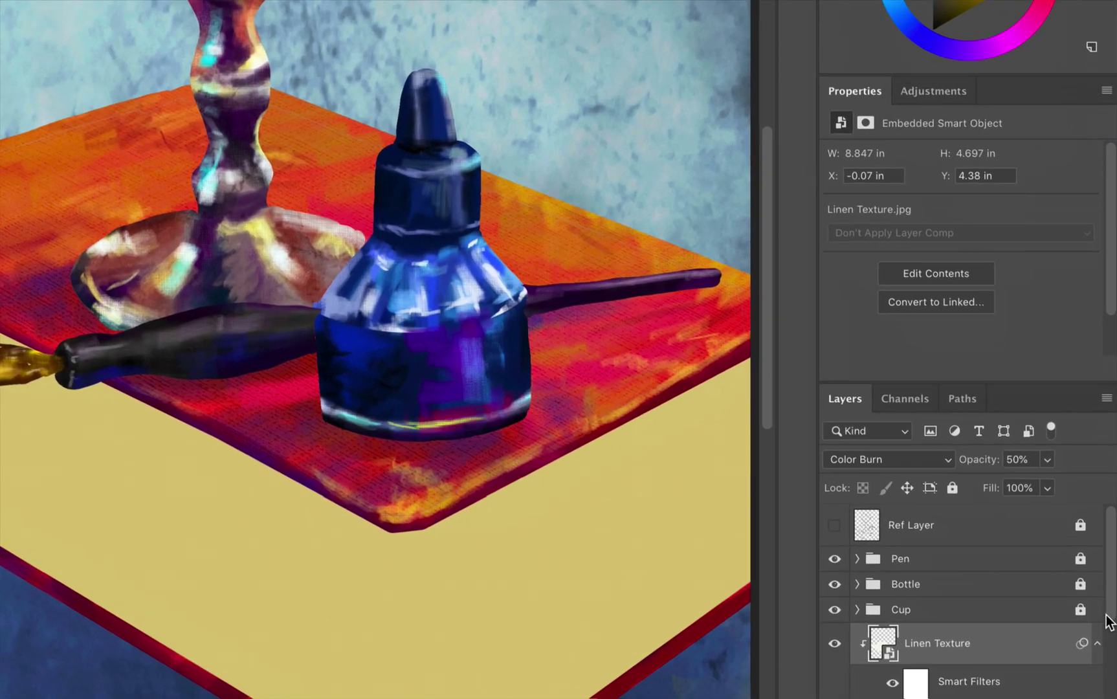
scroll(1107, 619, "down", 4)
scroll(1107, 619, "up", 2)
scroll(1108, 622, "up", 1)
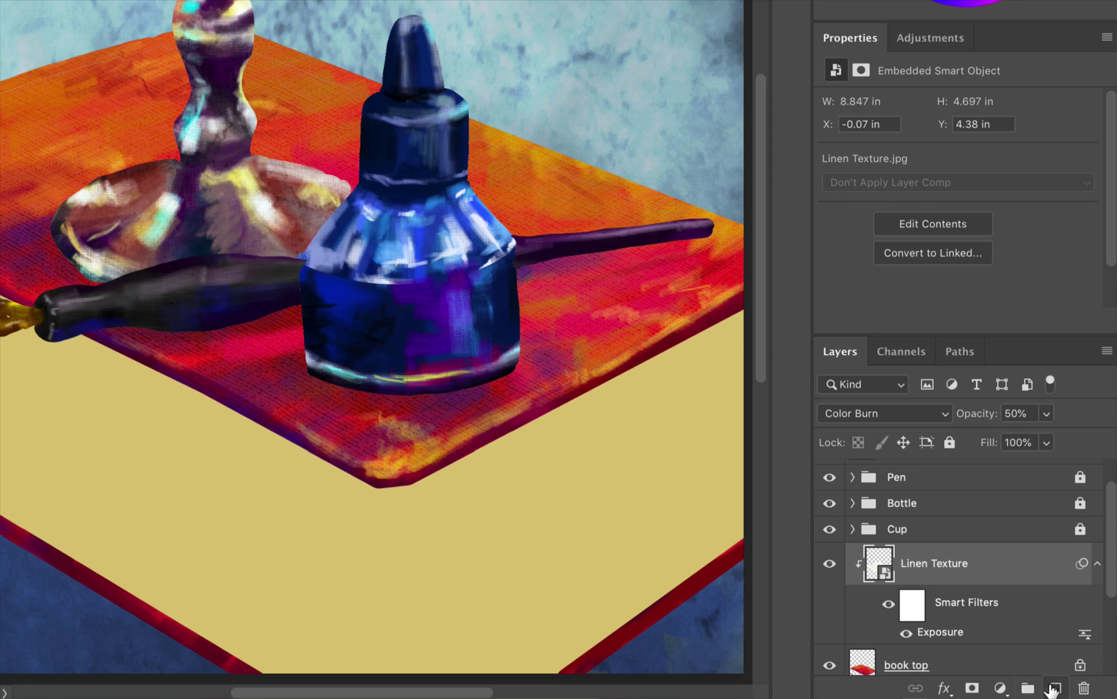
left_click(1053, 688)
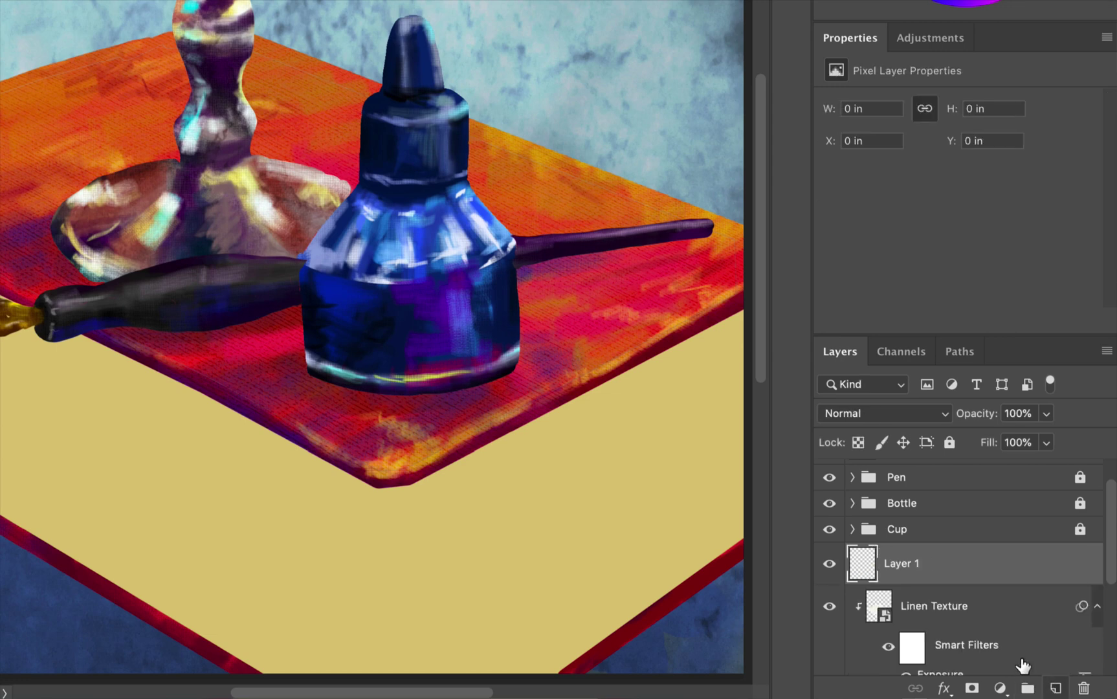
left_click(971, 578, "alt")
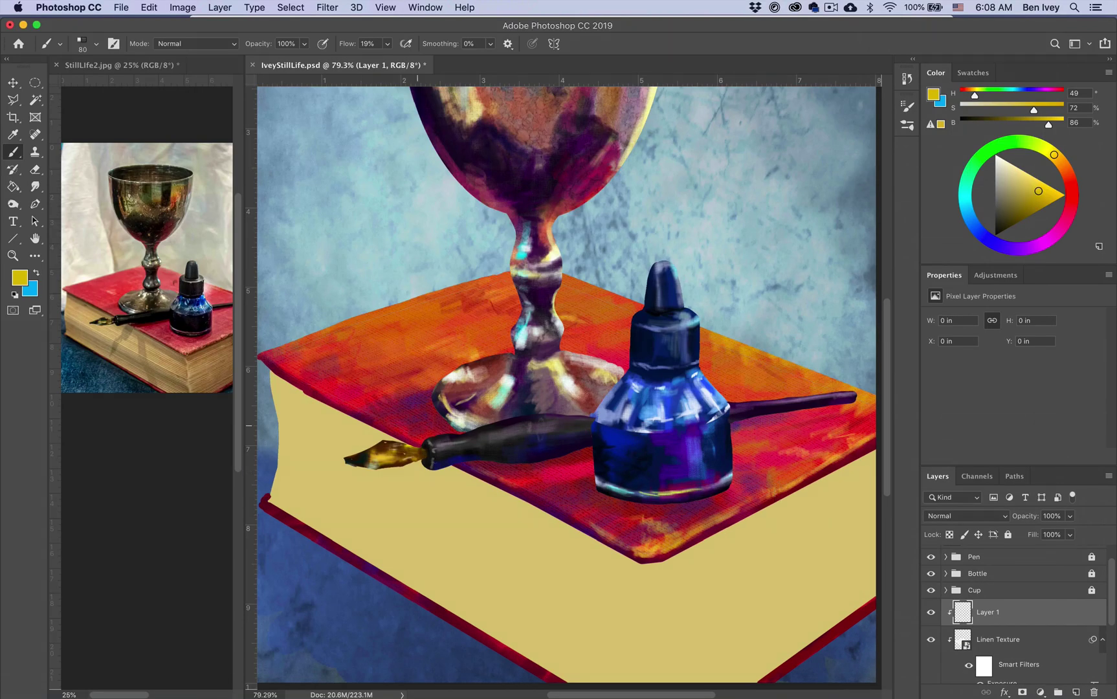
- Paint fine pale yellow highlight strokes across the book's cover with a size 9 brush and 32% smoothing
left_click(1022, 174)
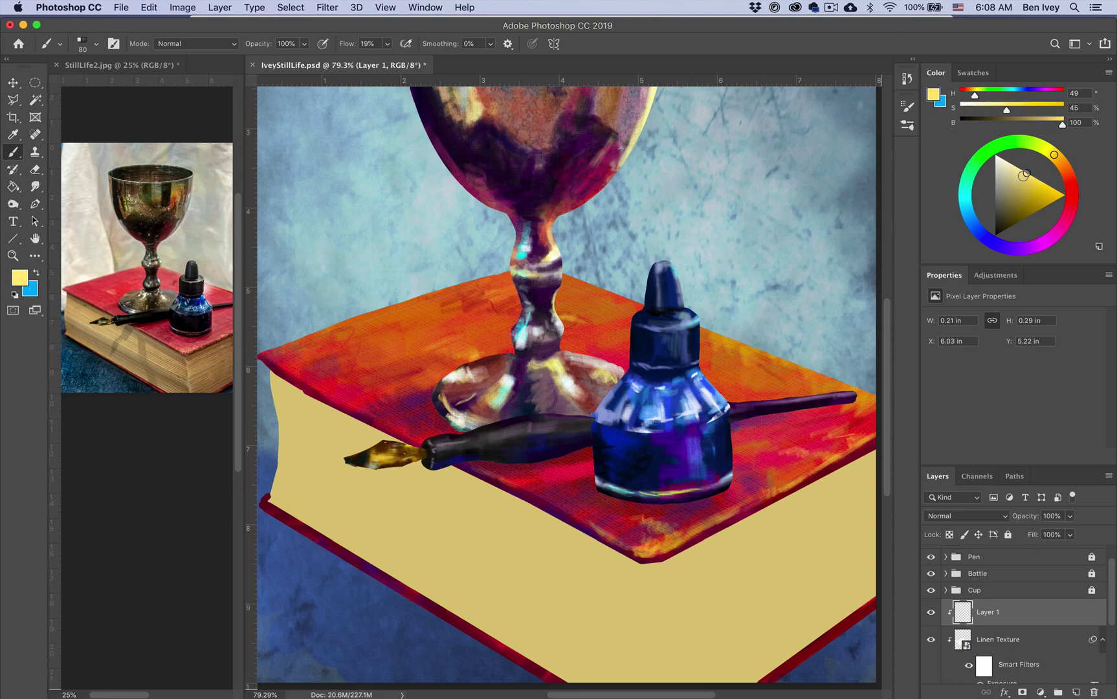
key("bracketleft")
key("bracketleft")
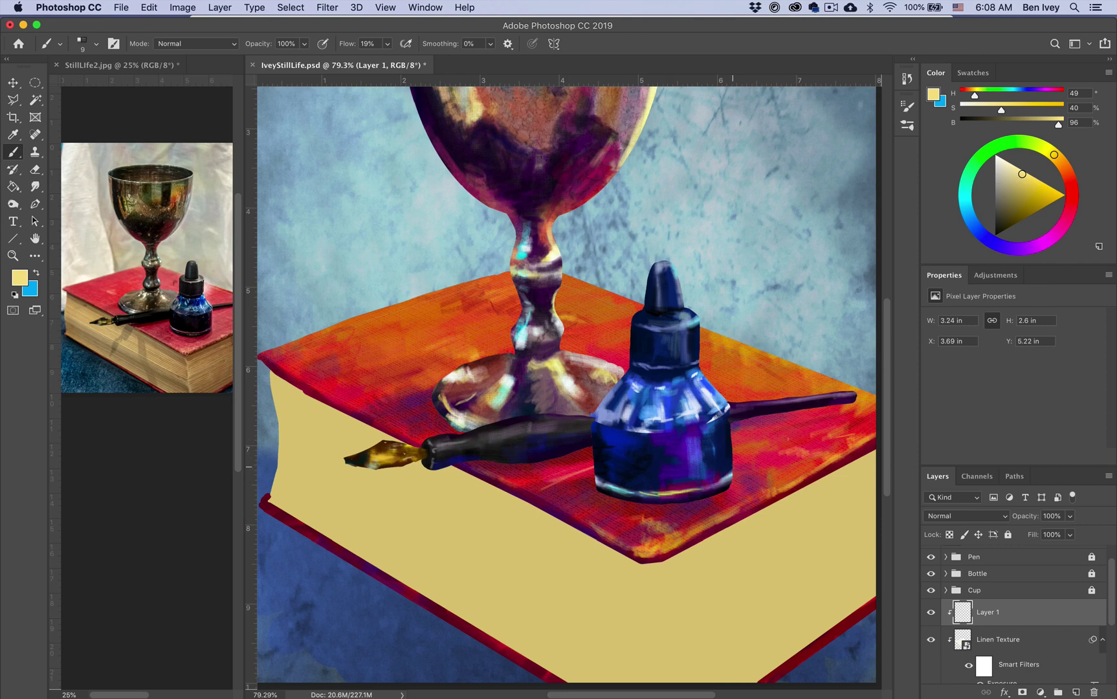
left_click_drag(781, 442, 737, 465)
left_click_drag(436, 44, 464, 56)
mouse_move(703, 507)
left_mouse_down()
mouse_move(654, 536)
mouse_move(703, 506)
left_mouse_up()
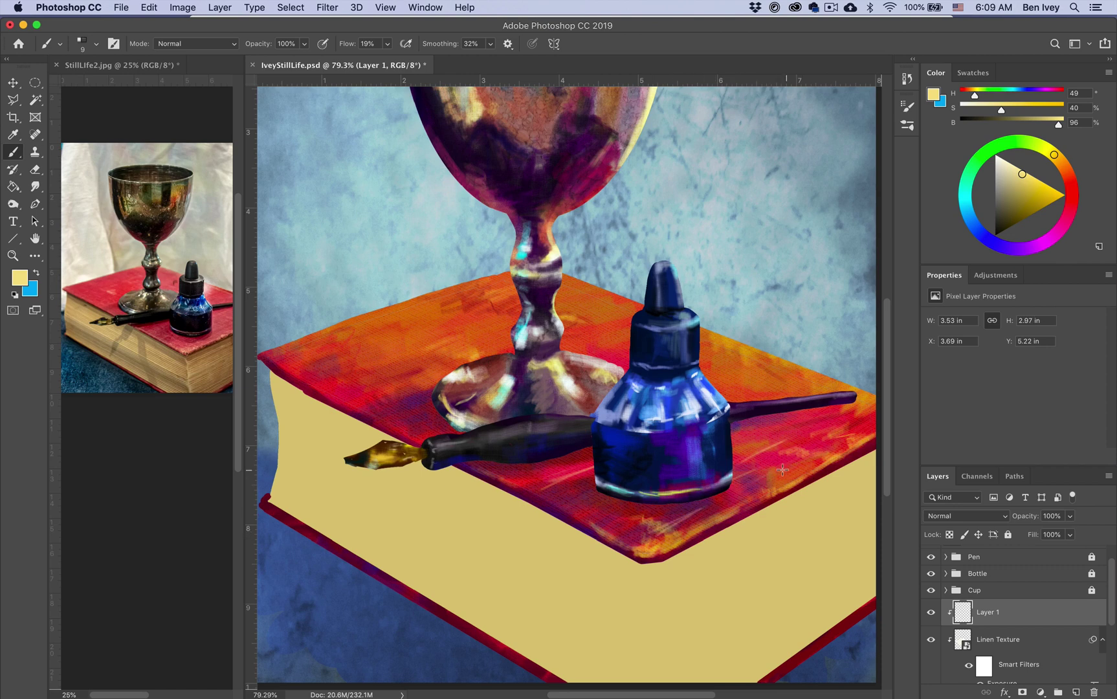
mouse_move(798, 456)
left_mouse_down()
mouse_move(838, 431)
mouse_move(813, 449)
mouse_move(822, 438)
mouse_move(797, 441)
mouse_move(845, 415)
mouse_move(776, 457)
mouse_move(847, 423)
mouse_move(859, 431)
mouse_move(821, 452)
mouse_move(856, 421)
left_mouse_up()
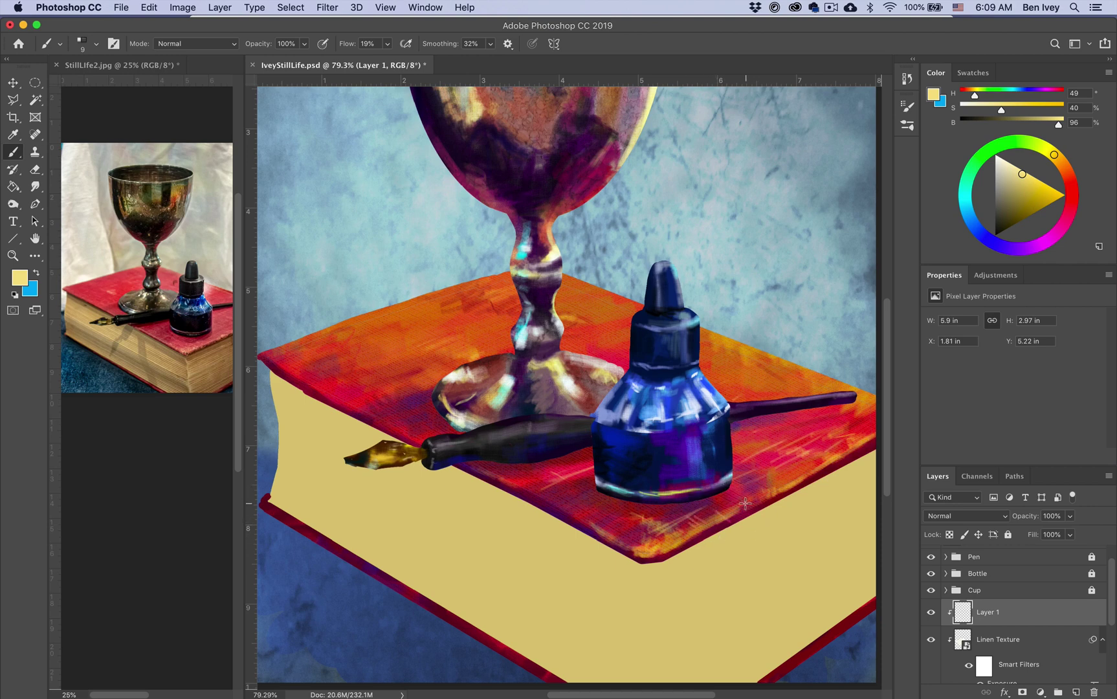
mouse_move(672, 536)
left_mouse_down()
mouse_move(690, 558)
mouse_move(660, 556)
left_mouse_up()
- Lower the highlight layer's opacity to 69%, set its blend mode to Lighten and save the document
left_click_drag(1026, 516, 834, 509)
mouse_move(816, 416)
left_mouse_down()
mouse_move(844, 408)
mouse_move(786, 471)
mouse_move(867, 430)
left_mouse_up()
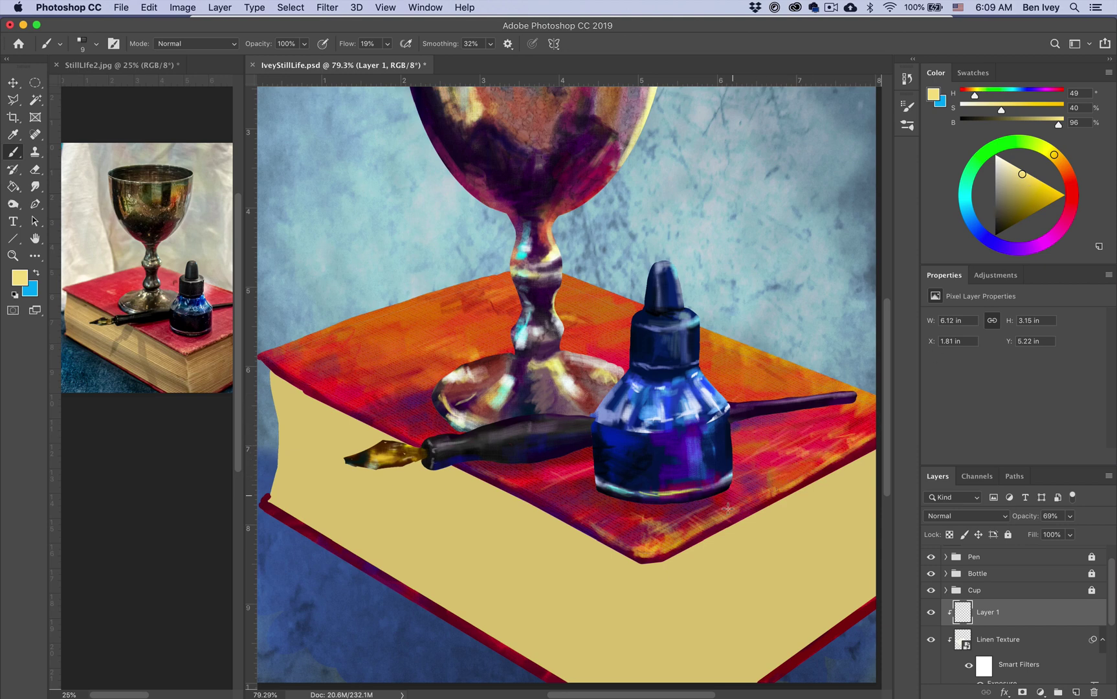
left_click(965, 515)
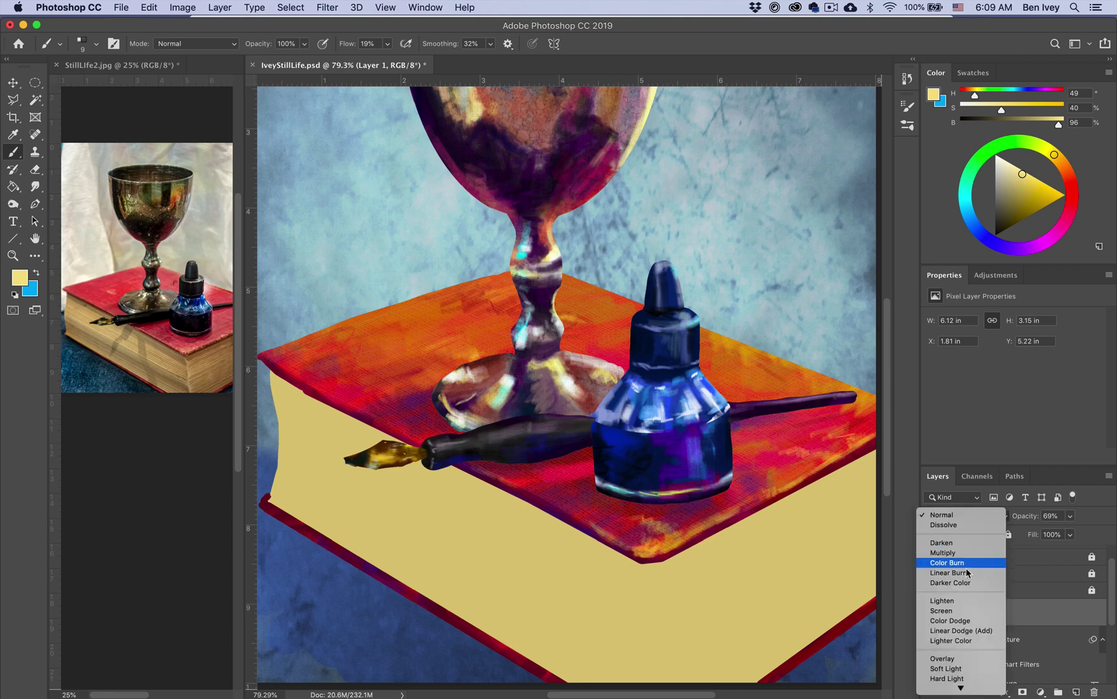
left_click(961, 602)
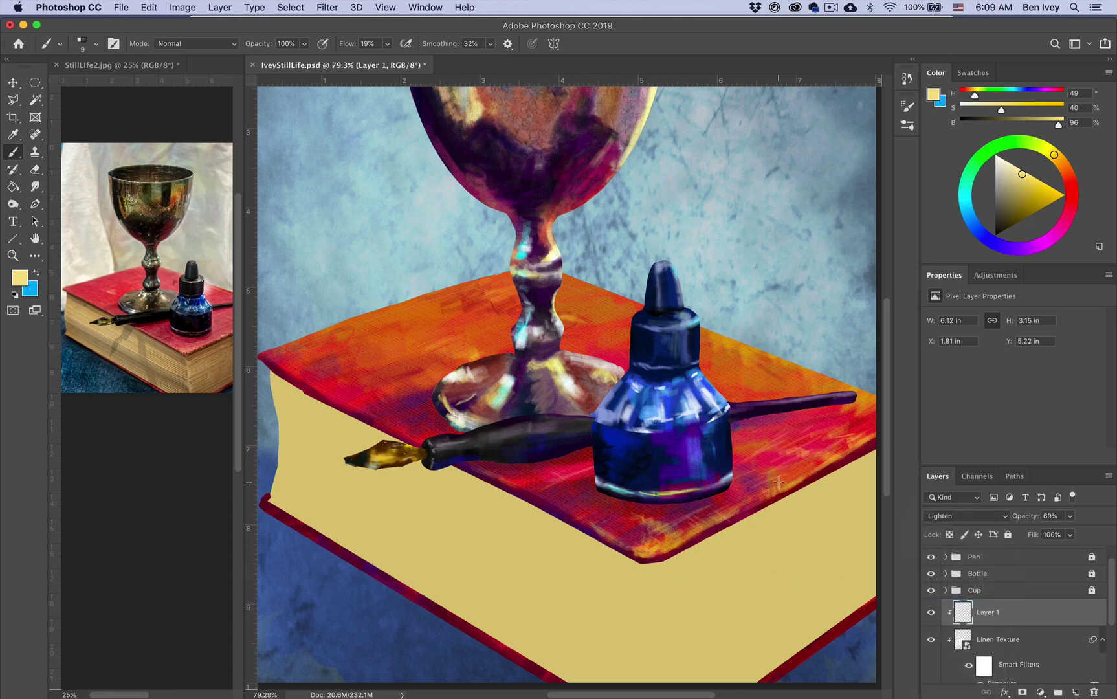
key("super+s")
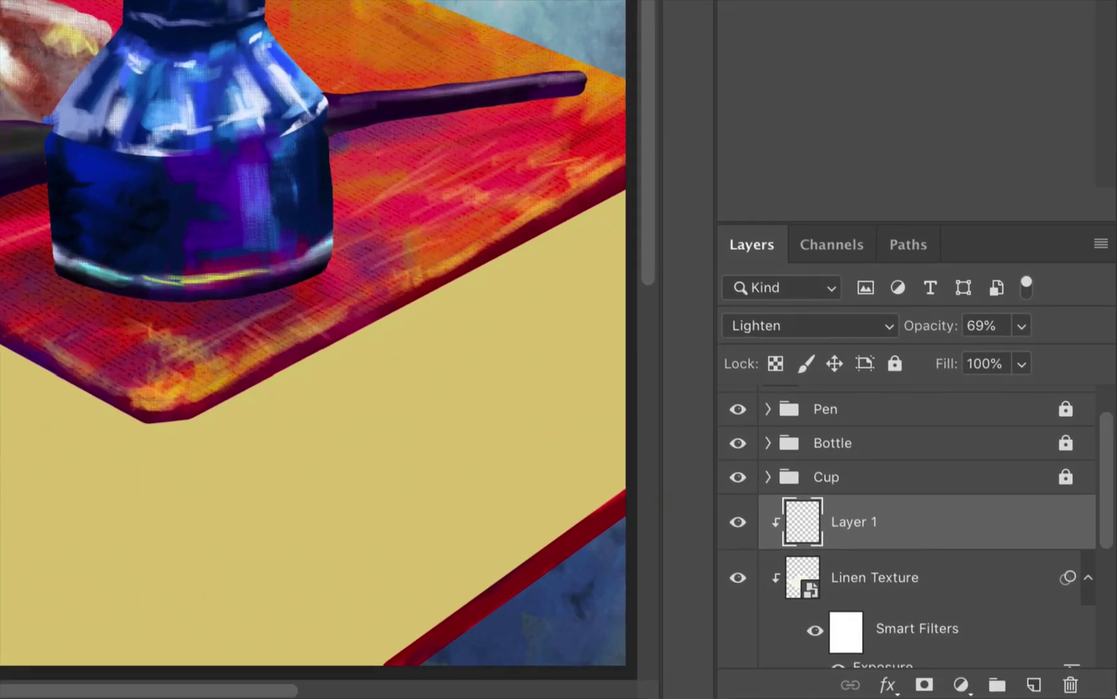
- Group Layer 1, Linen Texture and book top into a group named Book Top
scroll(1092, 650, "down", 2)
left_click(897, 590, "shift")
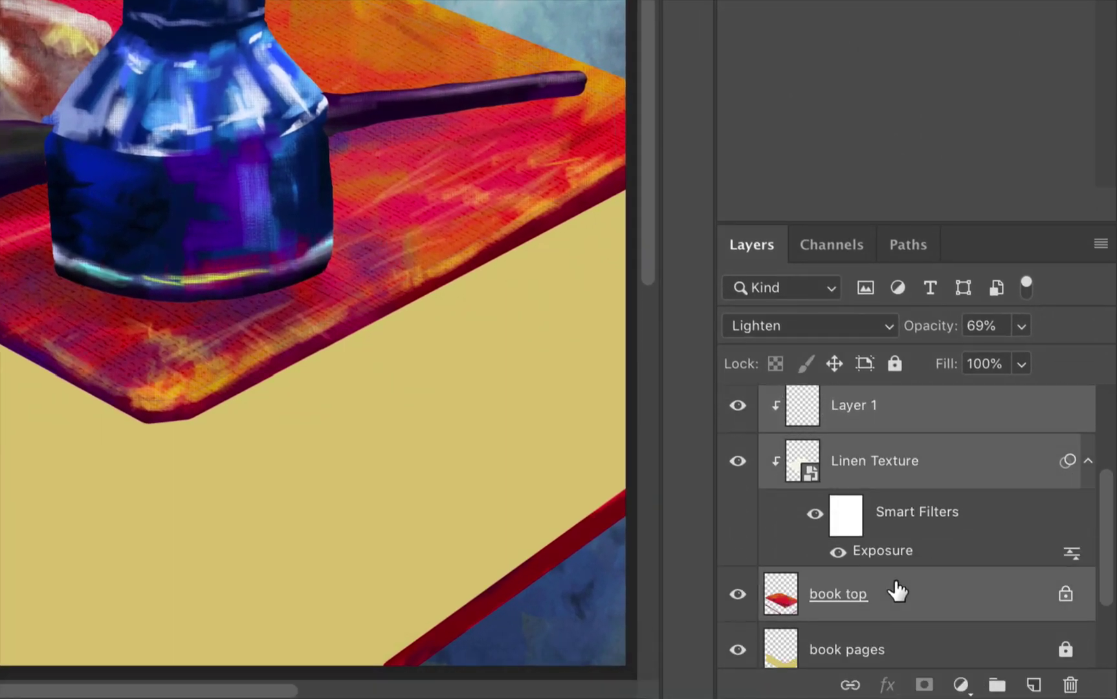
left_click(995, 683)
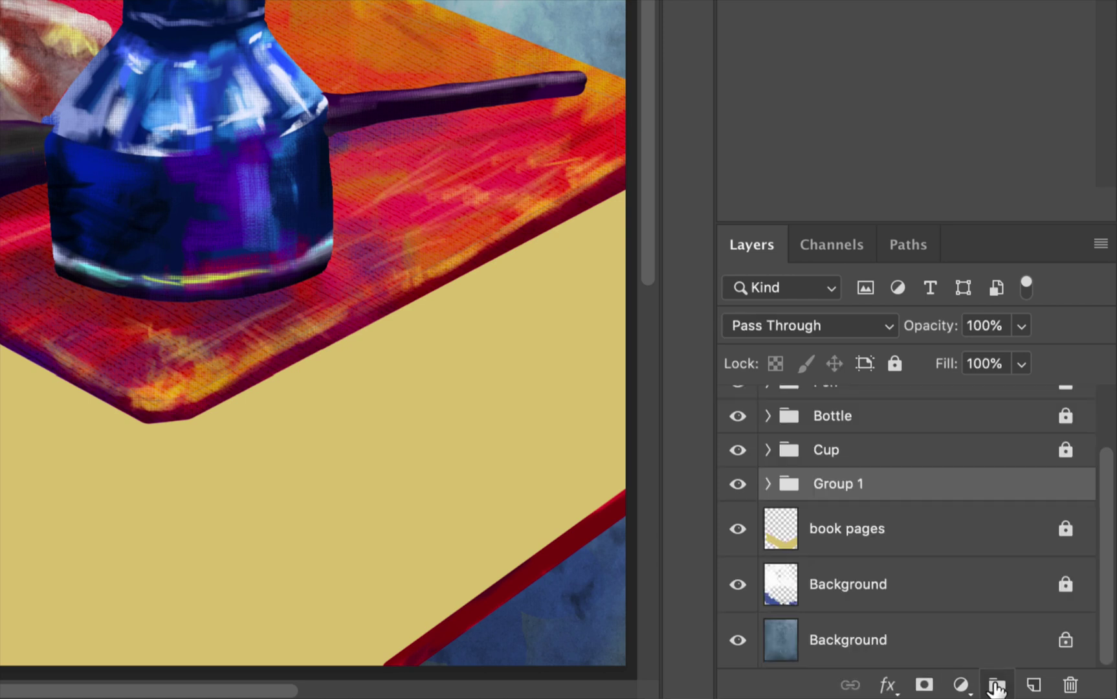
double_click(836, 484)
type("B")
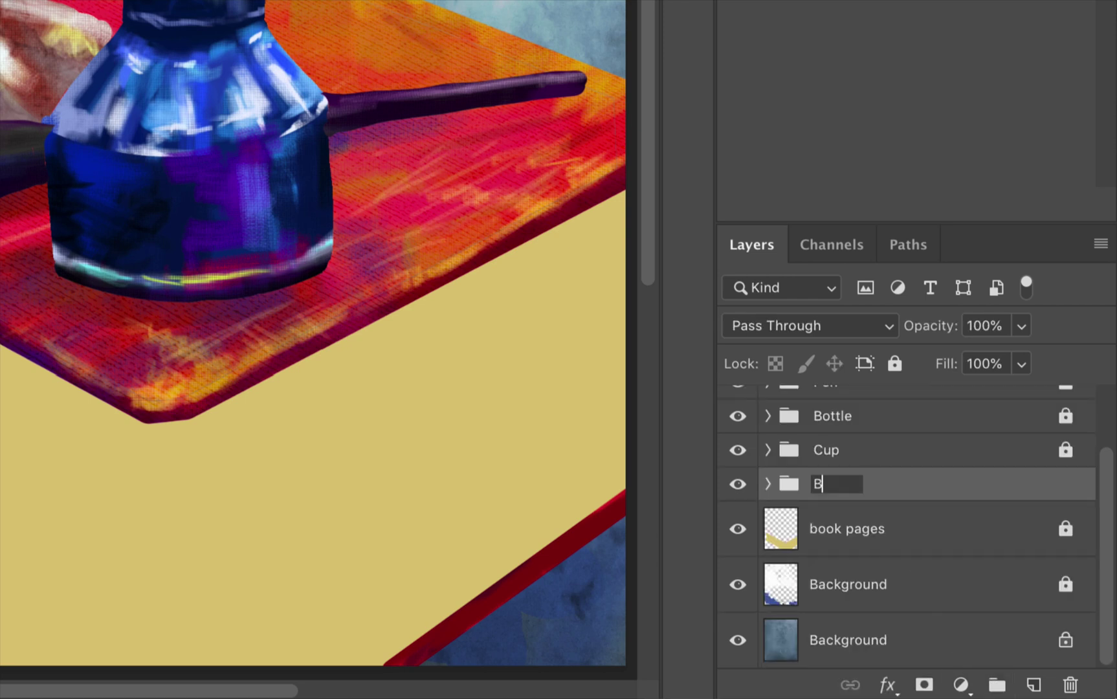
type("ook Top")
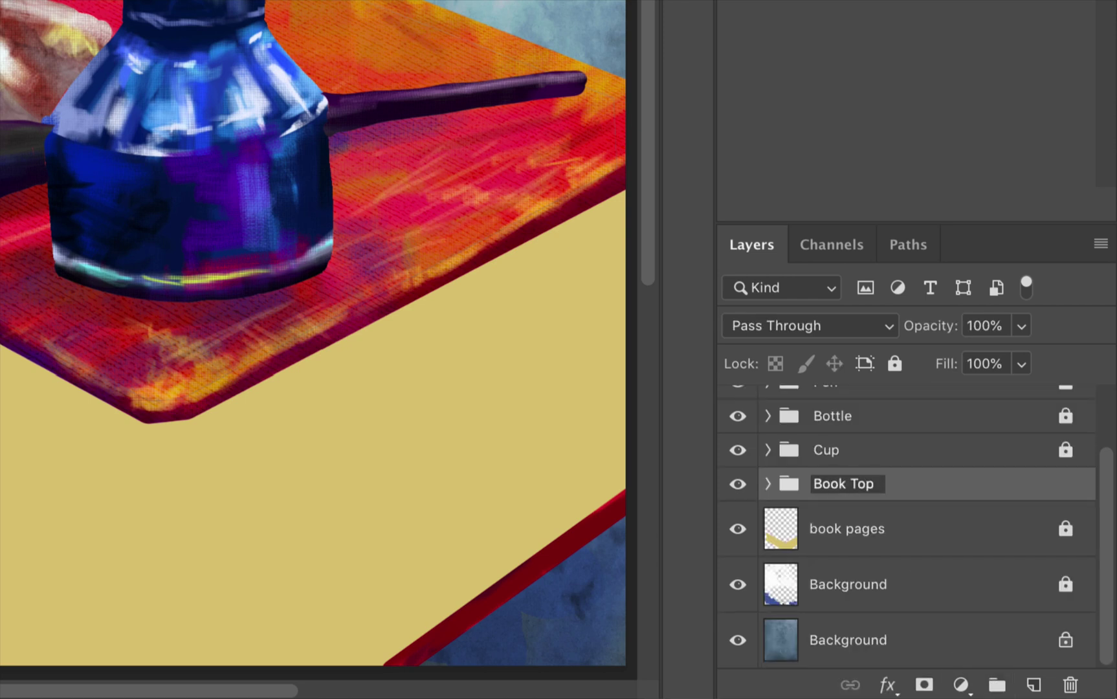
key("Return")
- Lock the Book Top group, then unlock the book pages layer and lock only its transparent pixels
left_click(918, 529)
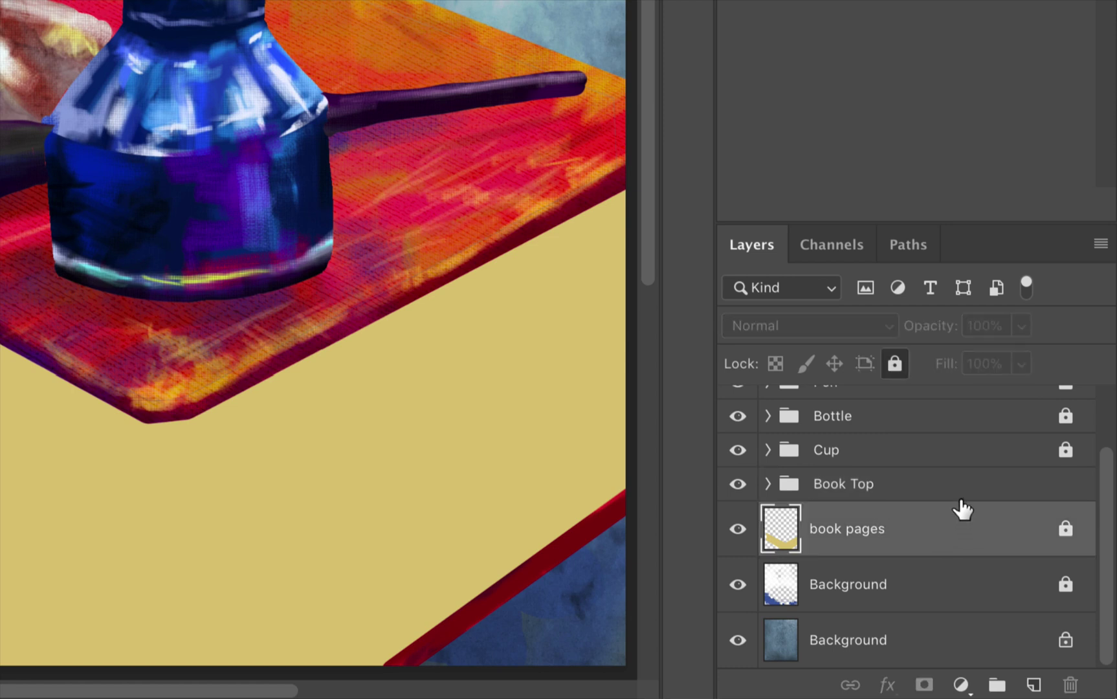
left_click(932, 475)
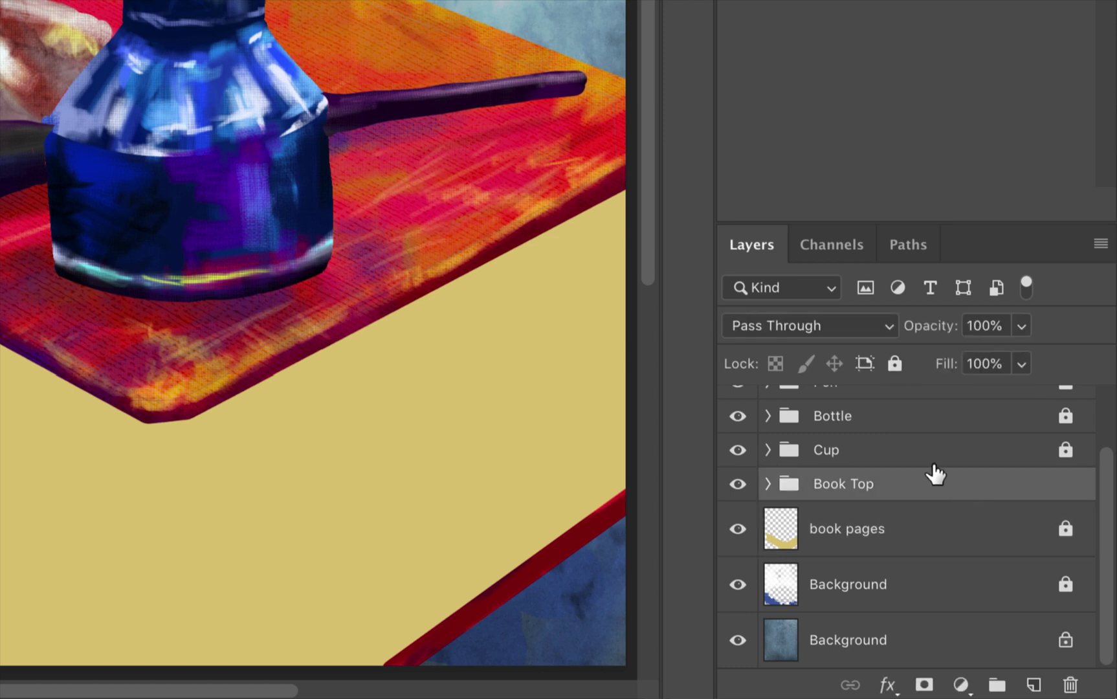
left_click(1065, 529)
left_click(997, 537)
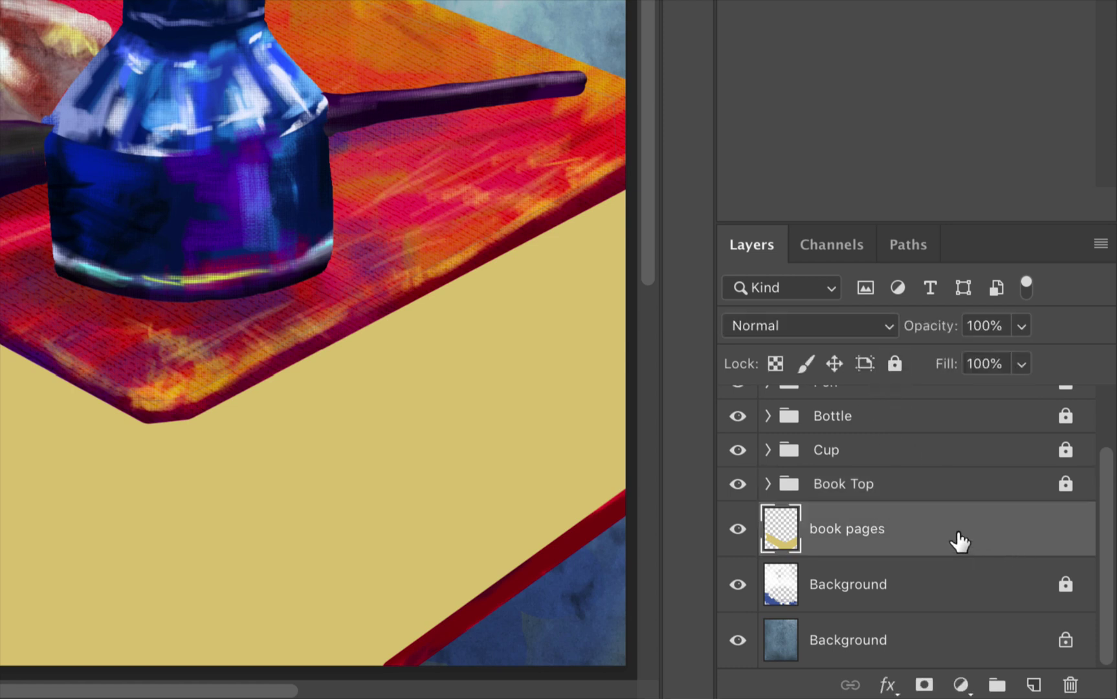
left_click(775, 364)
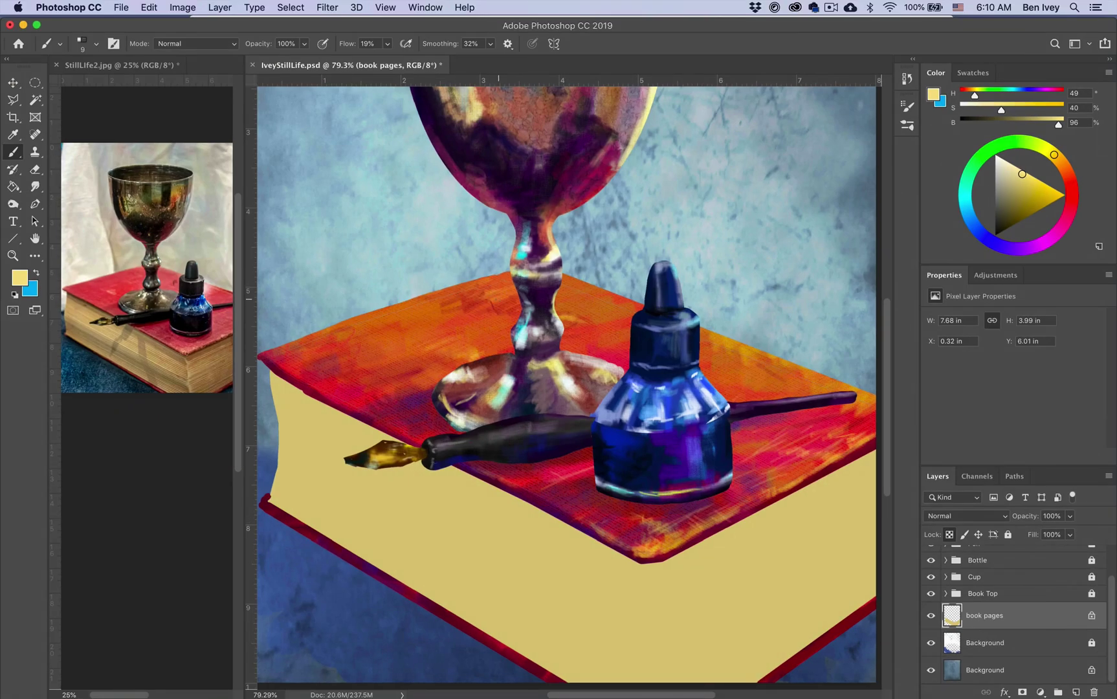
- Examine the book's page edges in the StillLife2.jpg reference and compare them with the same area of the painting
scroll(230, 382, "right", 3)
scroll(179, 401, "up", 5)
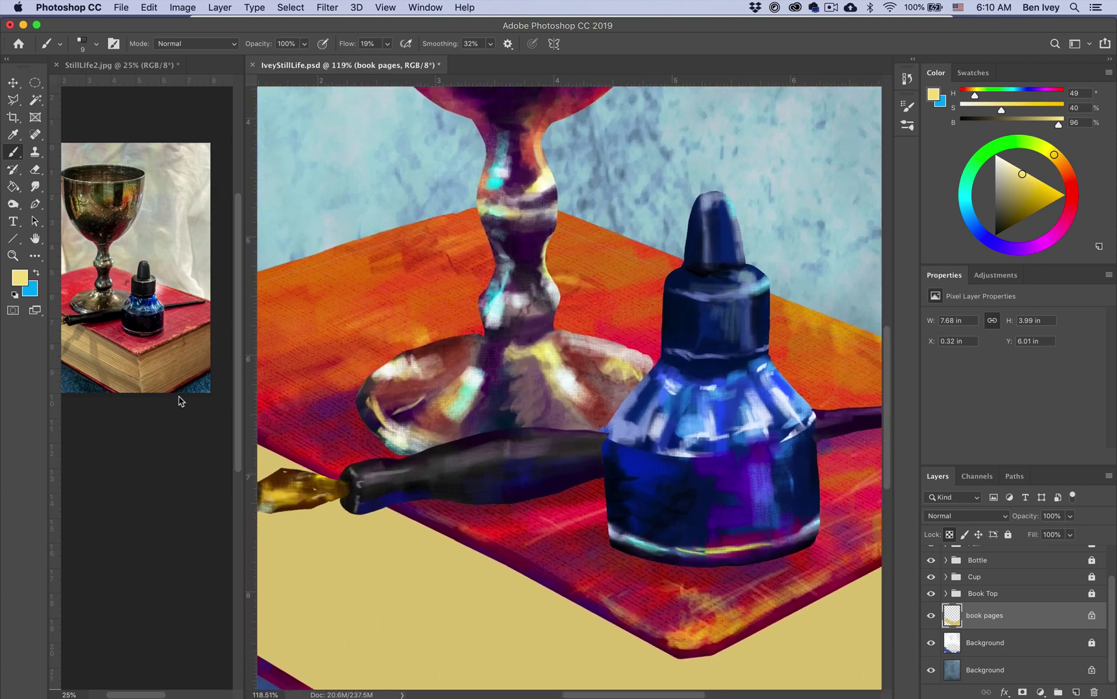
scroll(179, 402, "down", 4)
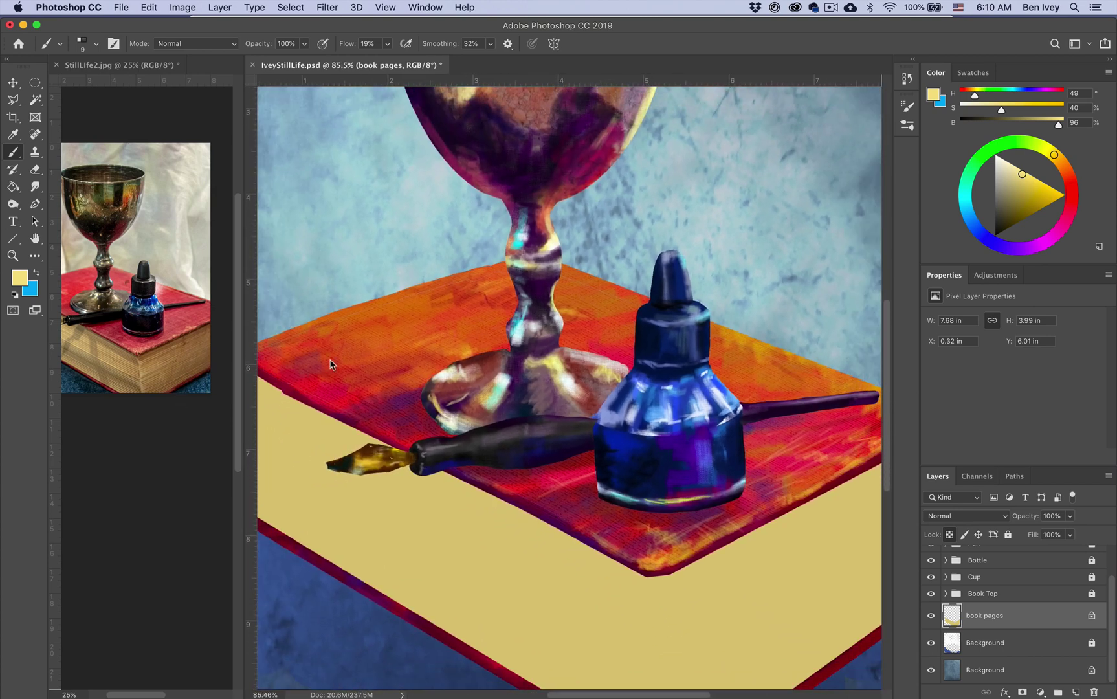
scroll(333, 365, "down", 3)
left_click(96, 371)
scroll(169, 370, "up", 4)
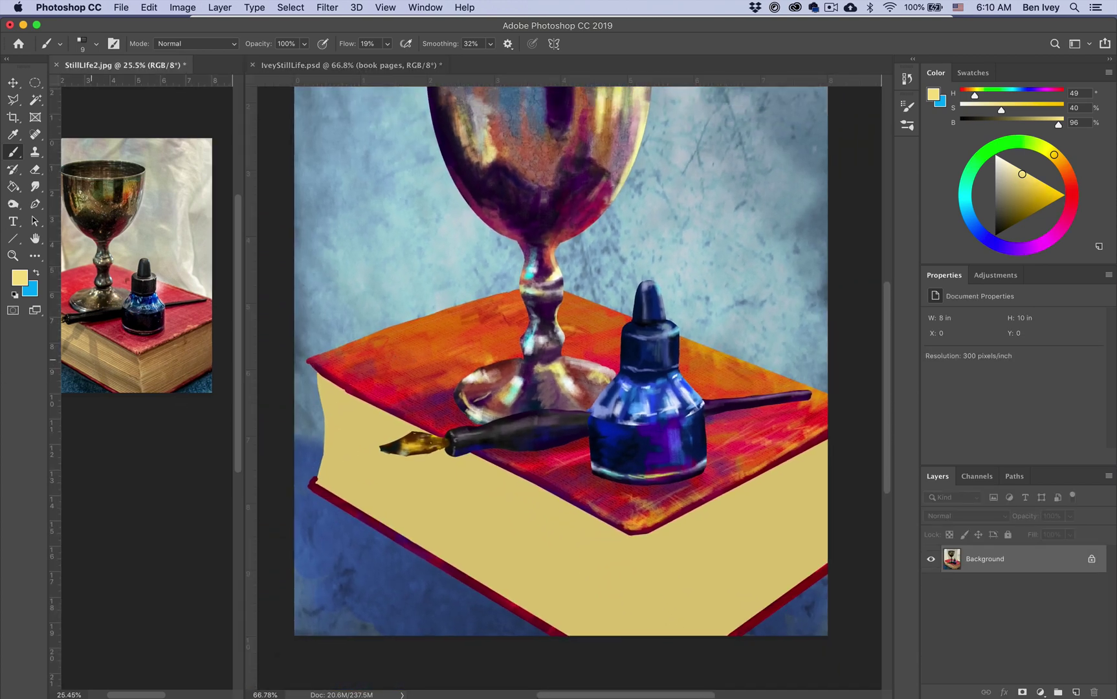
scroll(168, 370, "right", 2)
scroll(168, 370, "down", 2)
scroll(129, 227, "down", 4)
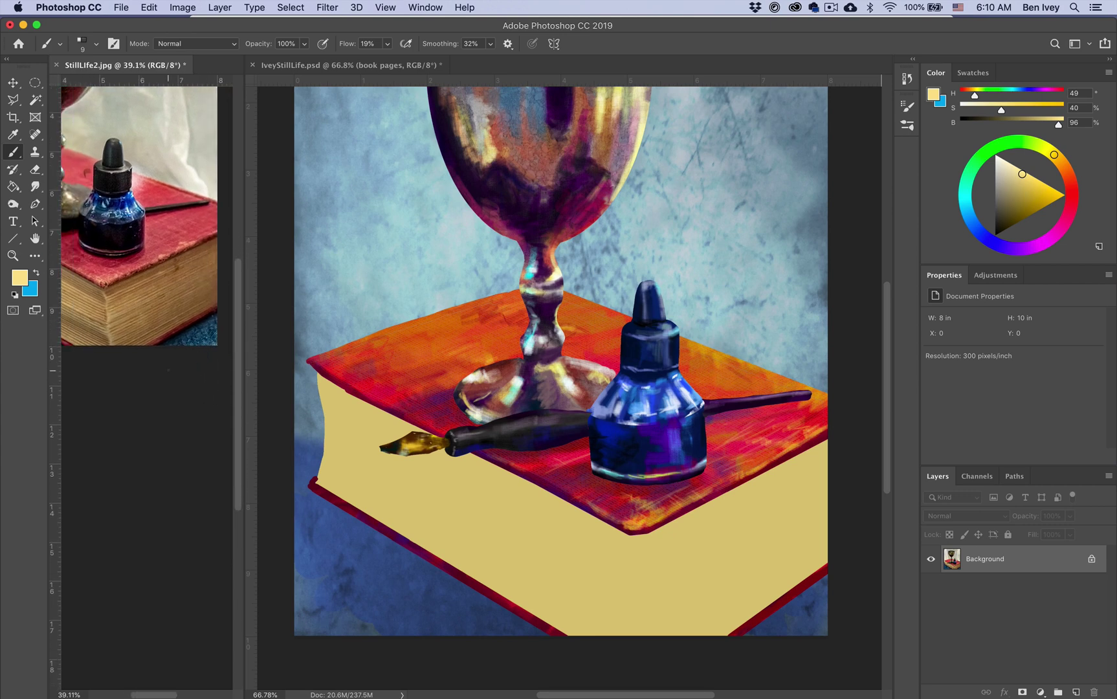
scroll(134, 212, "up", 1)
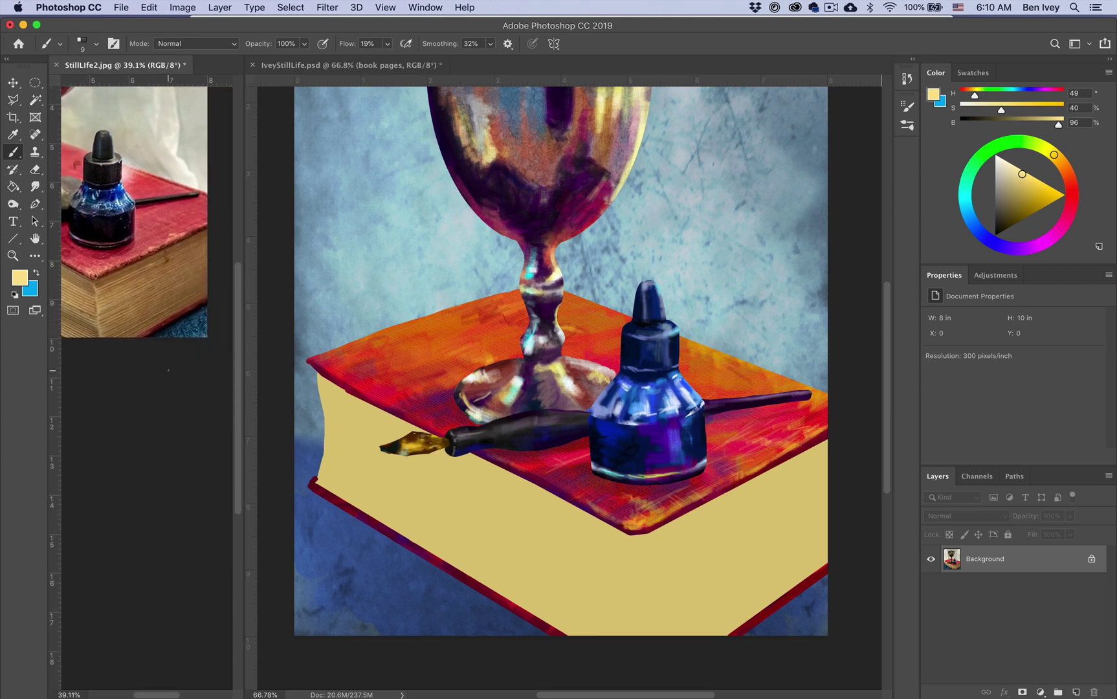
scroll(551, 371, "down", 5)
scroll(551, 372, "right", 2)
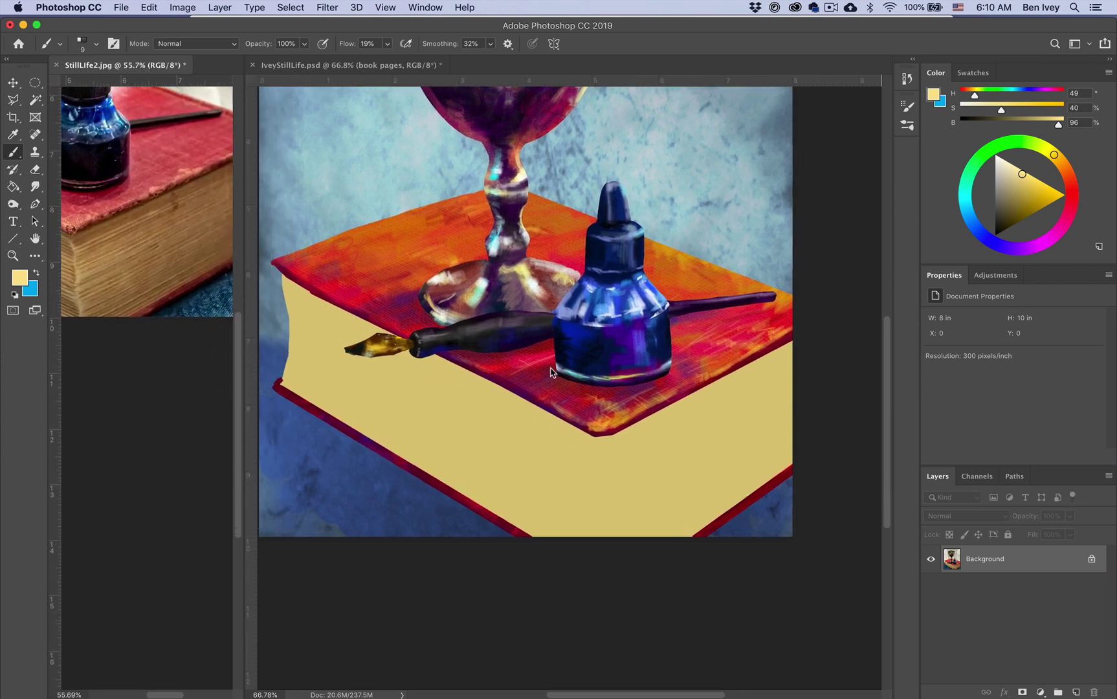
scroll(550, 371, "down", 1)
left_click(540, 377)
scroll(543, 377, "up", 4)
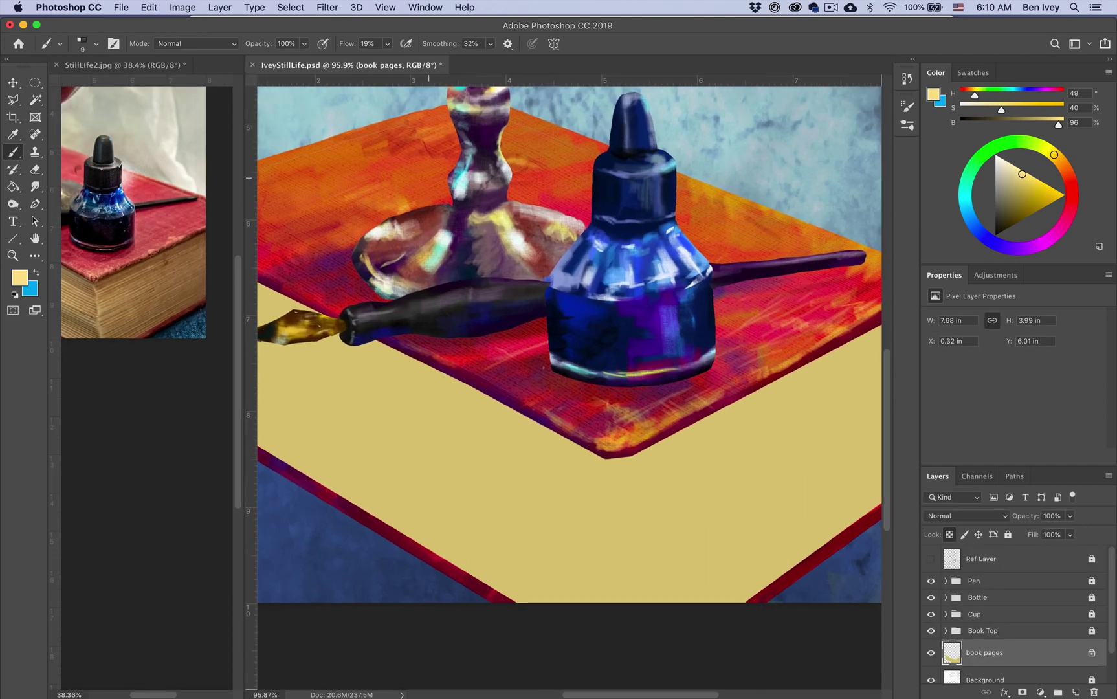
scroll(542, 367, "down", 3)
scroll(542, 367, "right", 3)
scroll(536, 310, "down", 1)
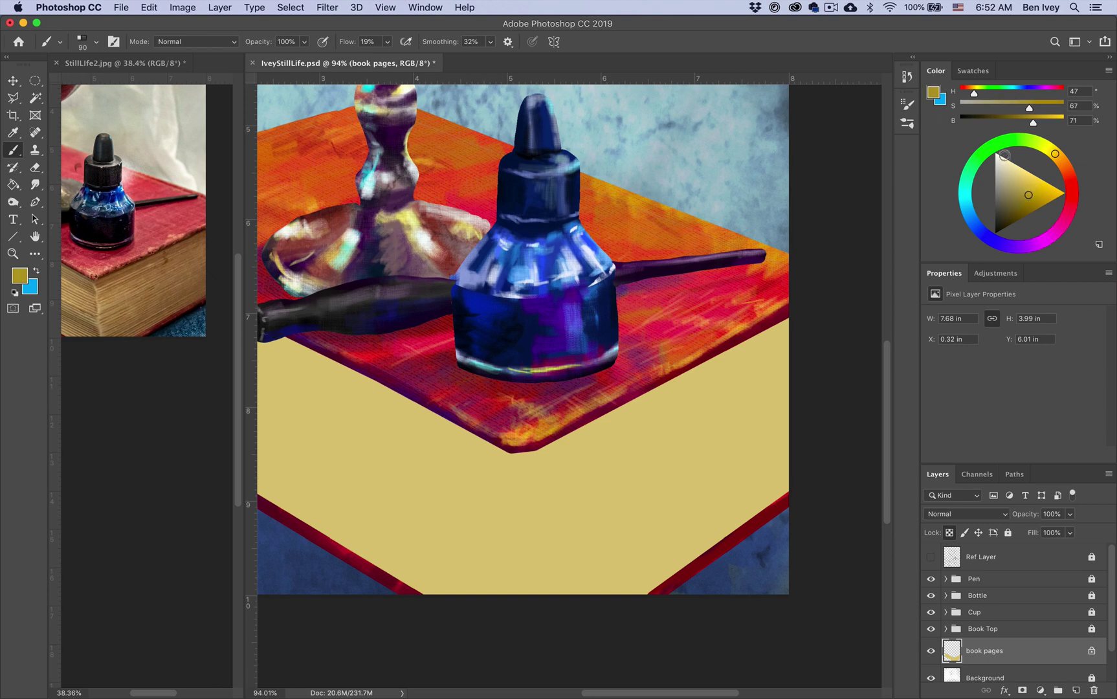
- Paint the right side of the book pages with olive-ochre strokes and shade below the cover edge in orange-brown, hue 33
mouse_move(761, 346)
left_mouse_down()
mouse_move(547, 456)
mouse_move(744, 517)
mouse_move(576, 556)
left_mouse_up()
mouse_move(540, 489)
left_mouse_down()
mouse_move(764, 349)
mouse_move(615, 485)
mouse_move(802, 361)
mouse_move(581, 450)
mouse_move(543, 631)
mouse_move(685, 513)
mouse_move(753, 430)
left_mouse_up()
left_click(1063, 163)
mouse_move(625, 424)
left_mouse_down()
mouse_move(666, 411)
mouse_move(668, 393)
left_mouse_up()
left_click_drag(537, 462, 770, 334)
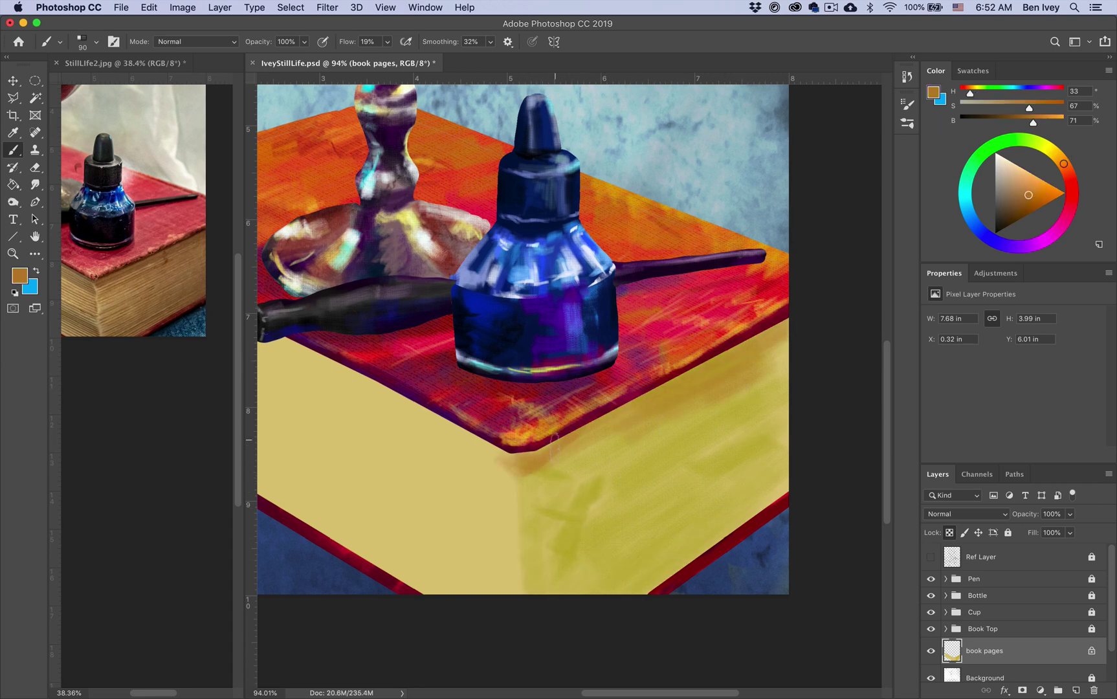
left_click_drag(561, 440, 777, 327)
- Paint a blue shadow (H 211, S 67, B 71) along the right page side just beneath the cover edge
left_click(996, 242)
left_click(972, 220)
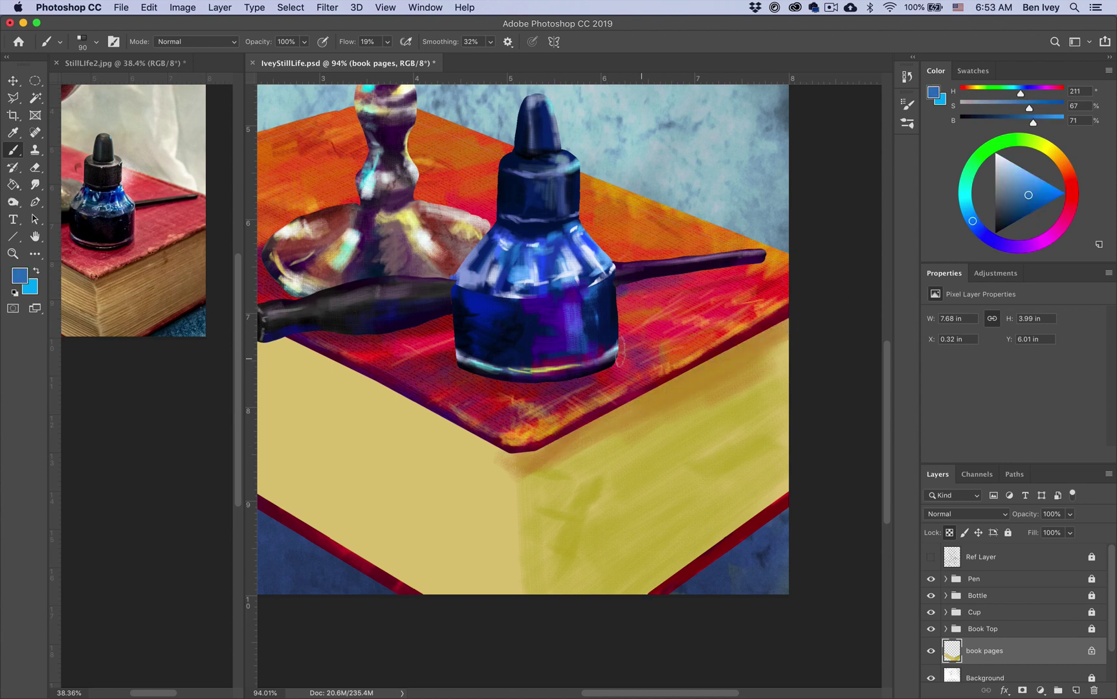
left_click_drag(563, 439, 861, 297)
key("super+minus")
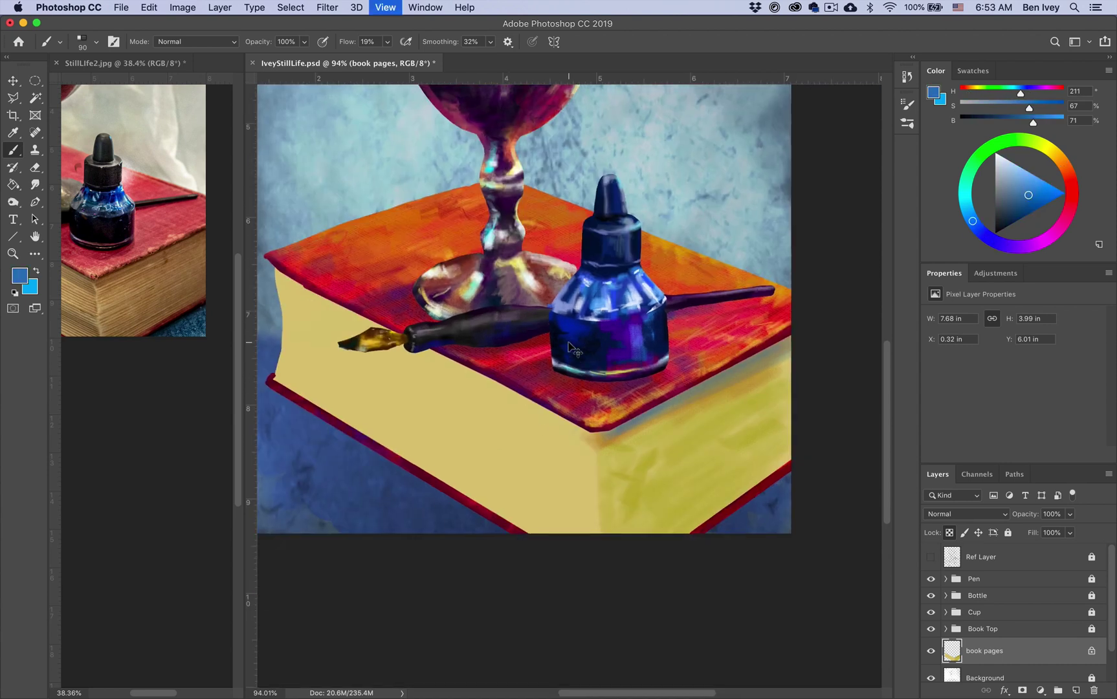
- Add dark red strokes (H 9, S 84, B 64) around the pages' front corner and along the left side below the cover
left_click(1033, 203)
left_click(1072, 185)
mouse_move(608, 439)
left_mouse_down()
mouse_move(777, 337)
mouse_move(666, 460)
mouse_move(699, 454)
mouse_move(581, 492)
mouse_move(585, 521)
left_mouse_up()
left_click_drag(283, 283, 523, 424)
key("super+z")
mouse_move(278, 259)
left_mouse_down()
mouse_move(522, 401)
mouse_move(374, 322)
mouse_move(569, 404)
mouse_move(591, 439)
left_mouse_up()
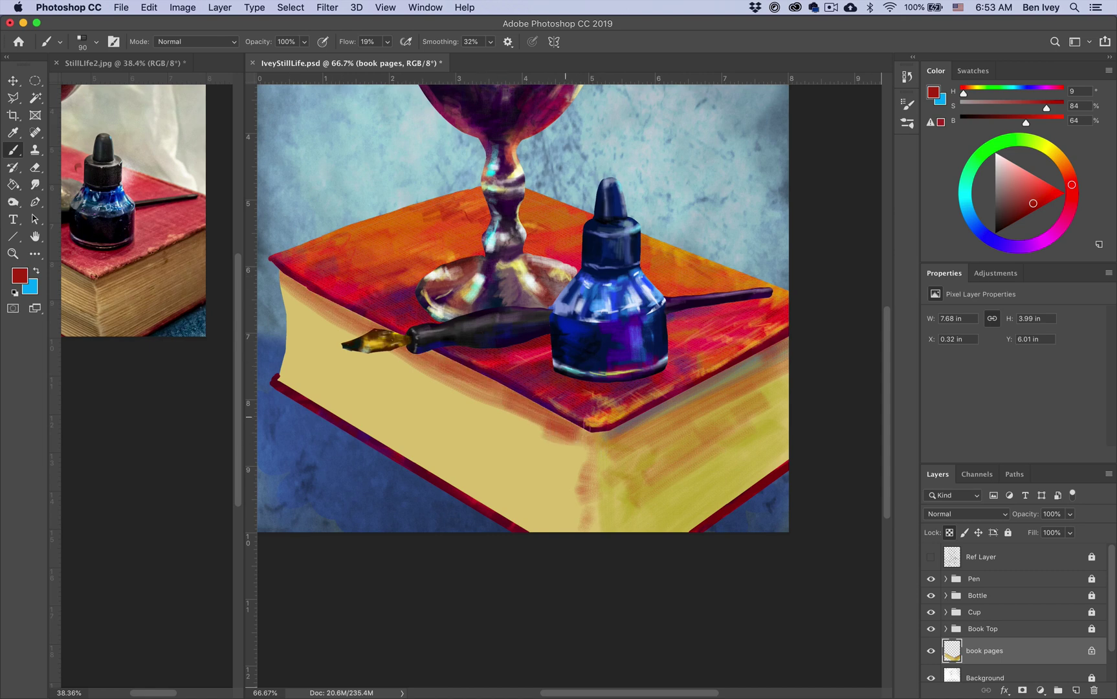
- Layer sampled shadow color, dark blue (H 208, S 65, B 53) and sampled olive strokes over the right side of the pages
left_click(618, 415, "alt")
left_click_drag(666, 403, 795, 337)
left_click(971, 218)
left_click(1019, 204)
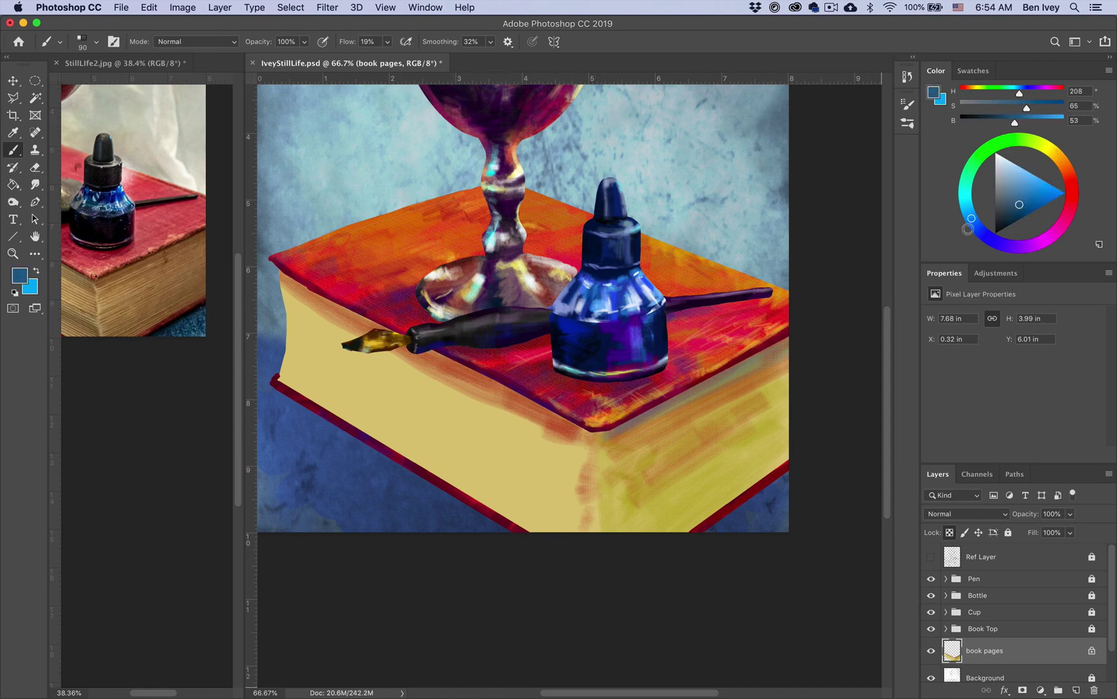
left_click_drag(687, 391, 796, 334)
mouse_move(756, 403)
left_mouse_down()
mouse_move(798, 360)
mouse_move(758, 370)
mouse_move(744, 459)
mouse_move(706, 511)
left_mouse_up()
left_click(693, 497, "alt")
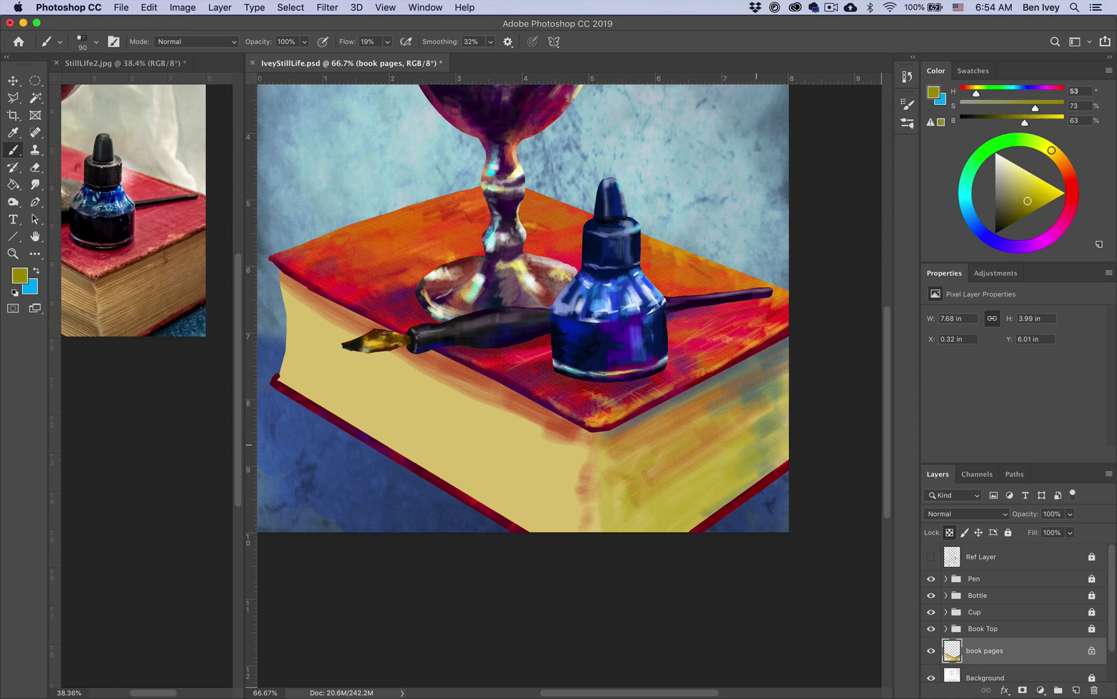
left_click_drag(704, 416, 724, 491)
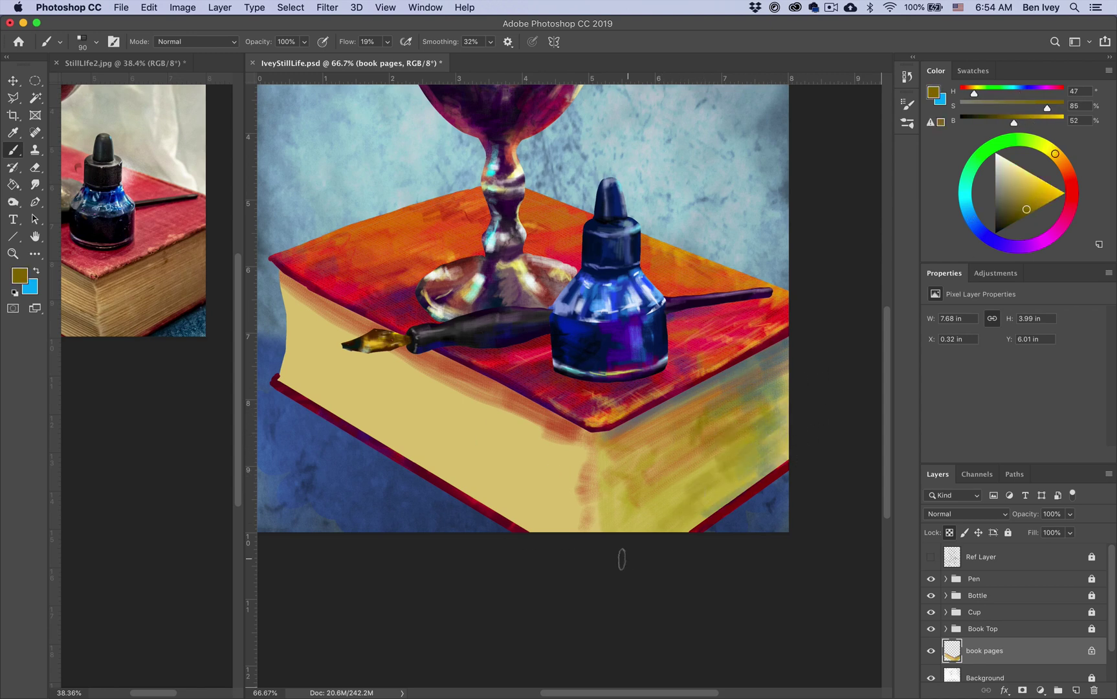
- Brush broad dark olive strokes (H 47, S 85, B 52) along the left side of the book pages, following the page direction
mouse_move(764, 420)
left_mouse_down()
mouse_move(776, 456)
mouse_move(757, 475)
left_mouse_up()
left_click(125, 277)
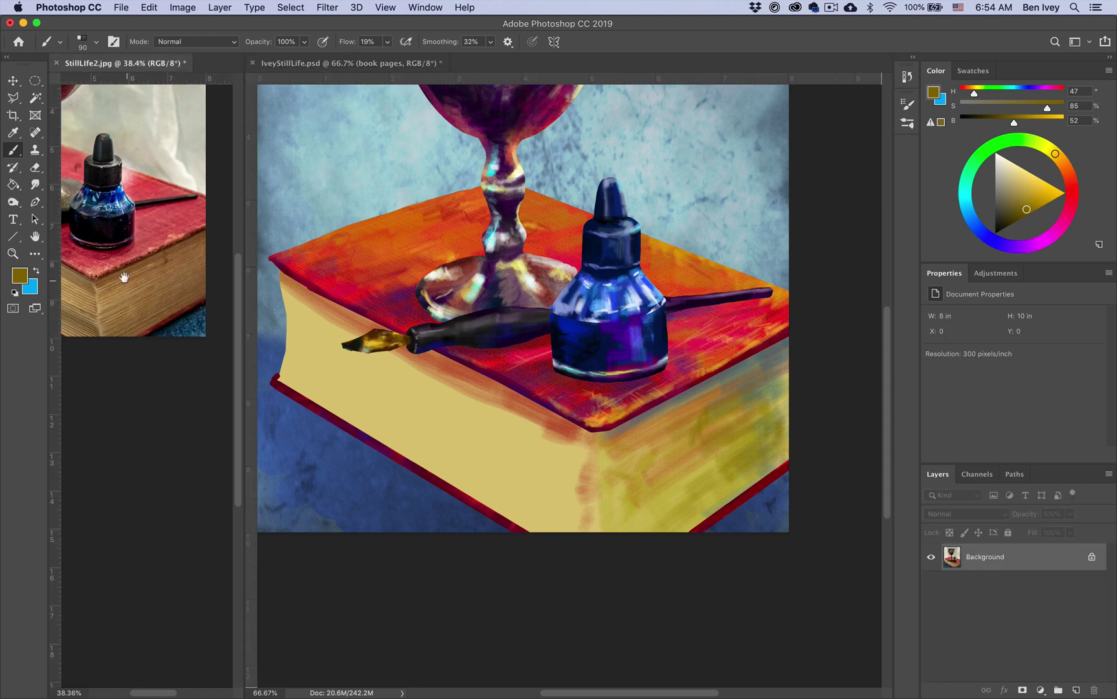
left_click_drag(125, 277, 214, 303)
key("super+minus")
left_click(729, 509)
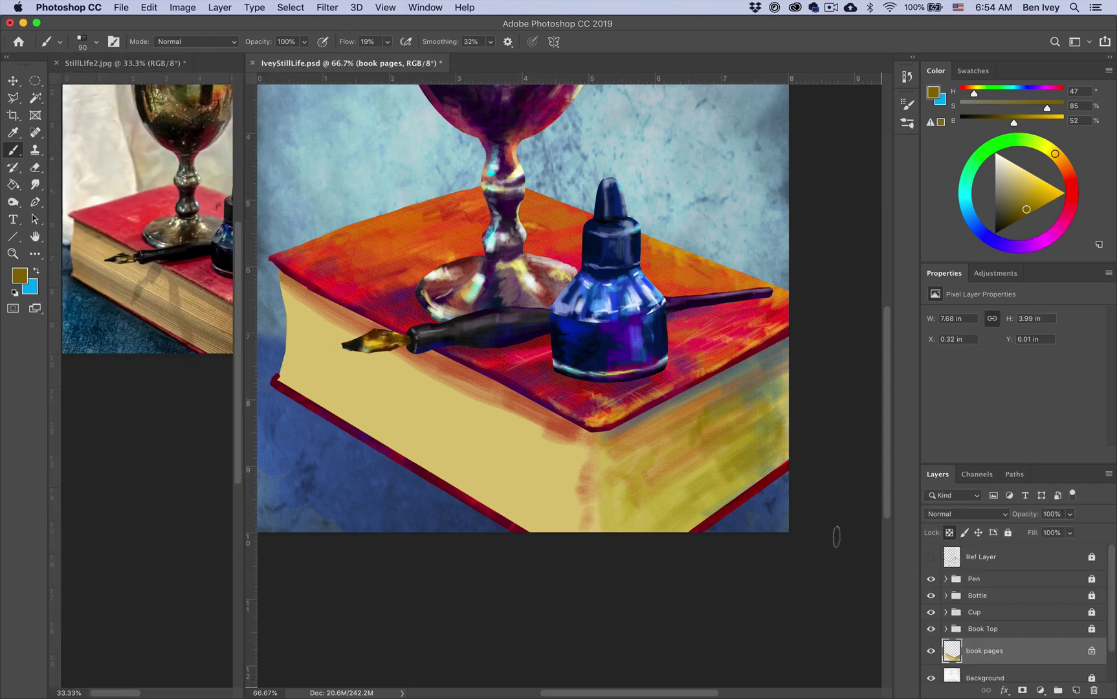
left_click_drag(283, 360, 467, 484)
scroll(466, 484, "down", 3)
left_click_drag(282, 314, 586, 505)
left_click_drag(356, 329, 486, 398)
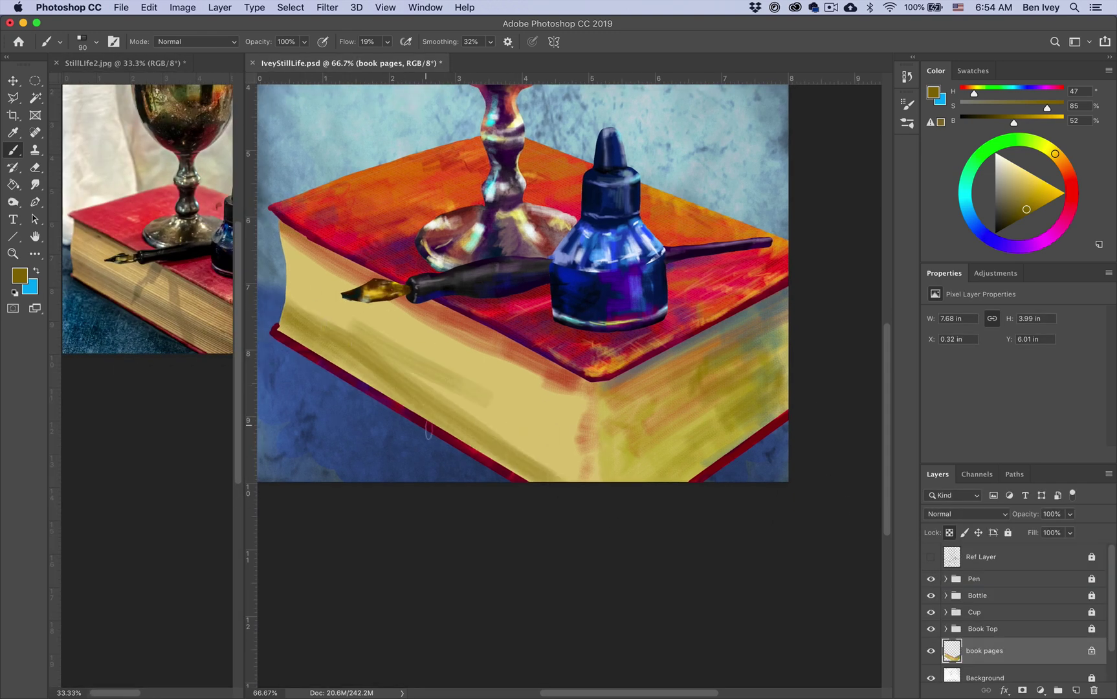
mouse_move(380, 372)
left_mouse_down()
mouse_move(285, 323)
mouse_move(509, 456)
left_mouse_up()
- Shade the lower left side of the pages in dark blue (H 210, S 85, B 52) and add sampled brown near the front corner
left_click(971, 219)
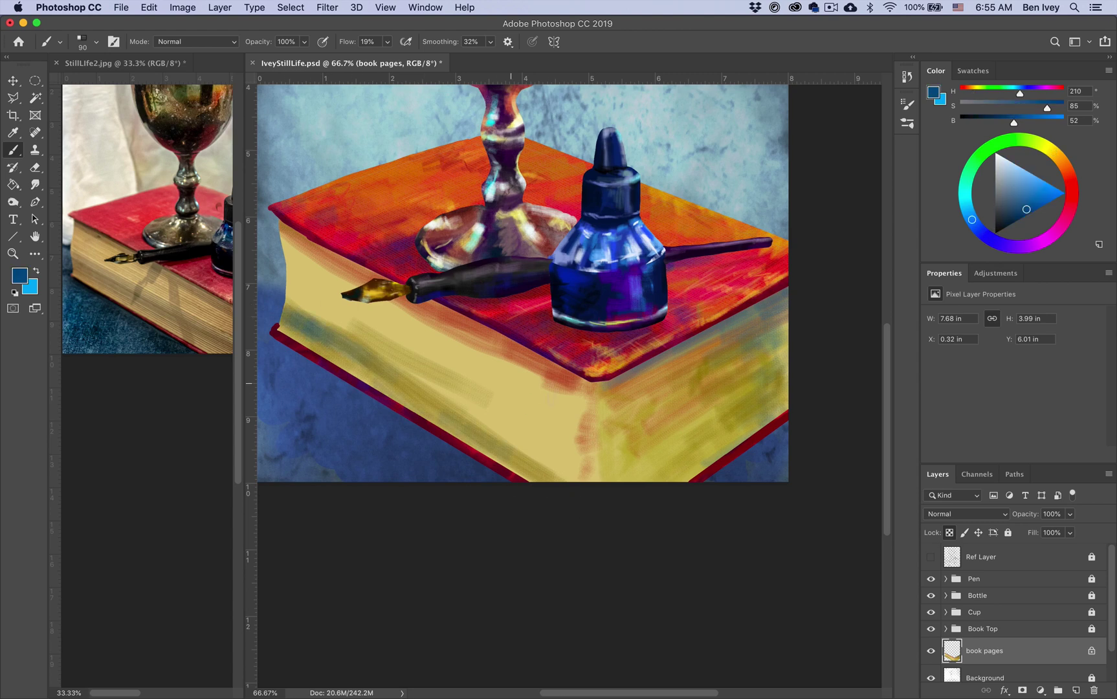
left_click(545, 377, "alt")
mouse_move(510, 383)
left_mouse_down()
mouse_move(544, 377)
mouse_move(558, 408)
left_mouse_up()
left_click_drag(489, 410, 544, 440)
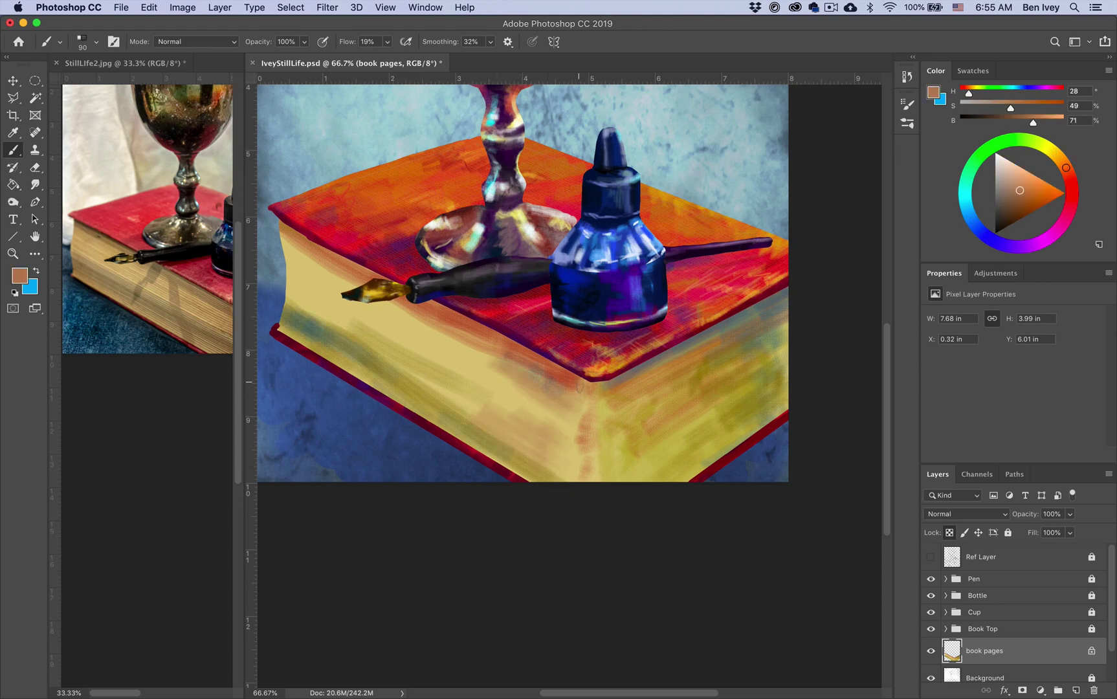
mouse_move(578, 382)
left_mouse_down()
mouse_move(576, 456)
mouse_move(555, 369)
left_mouse_up()
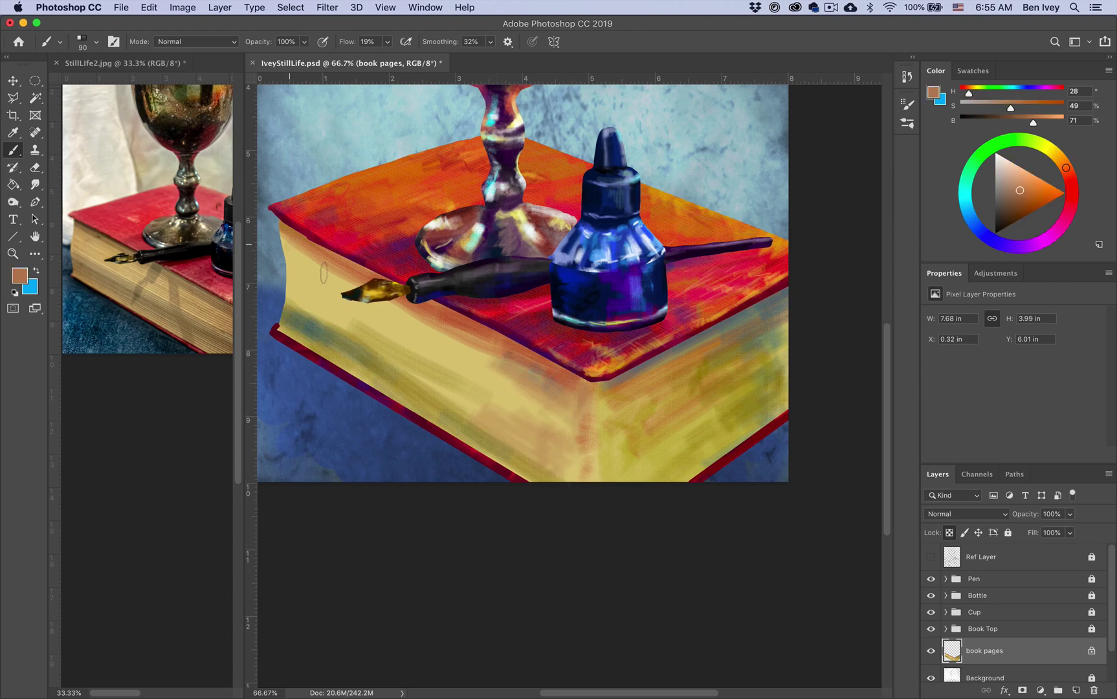
- Shade the left page side beneath the cover edge with orange-brown (H 28, S 76, B 60) and blue (H 225, S 76, B 60)
left_click_drag(182, 239, 180, 218)
left_click(297, 252)
left_click_drag(298, 249, 291, 262)
left_click(1027, 203)
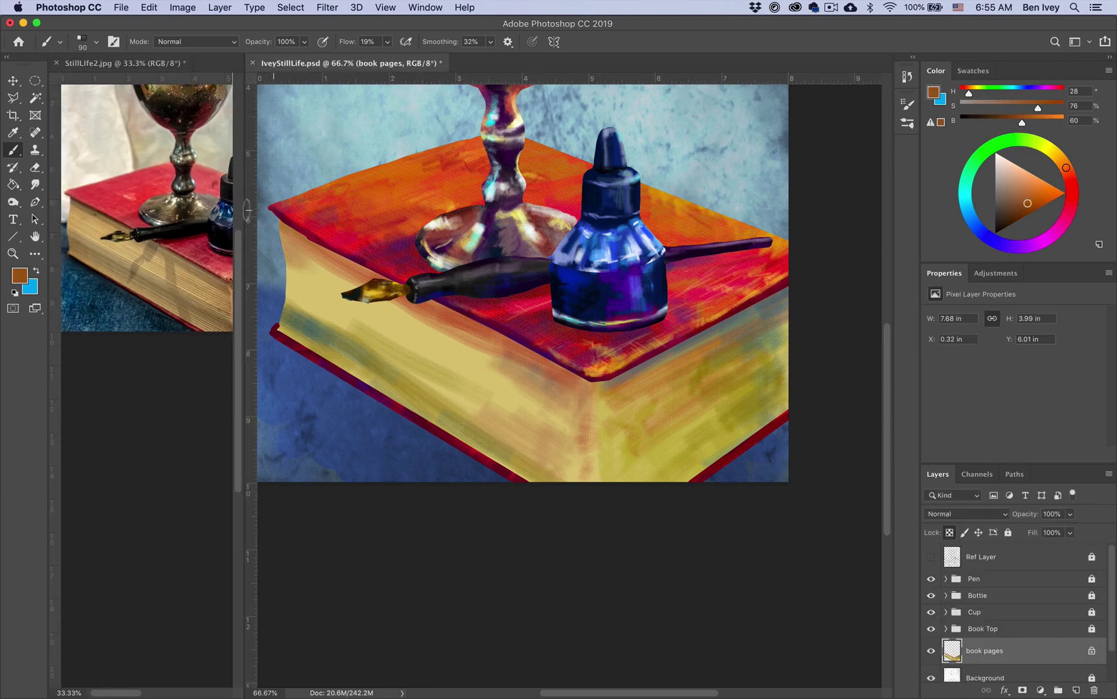
left_click(278, 217, "alt")
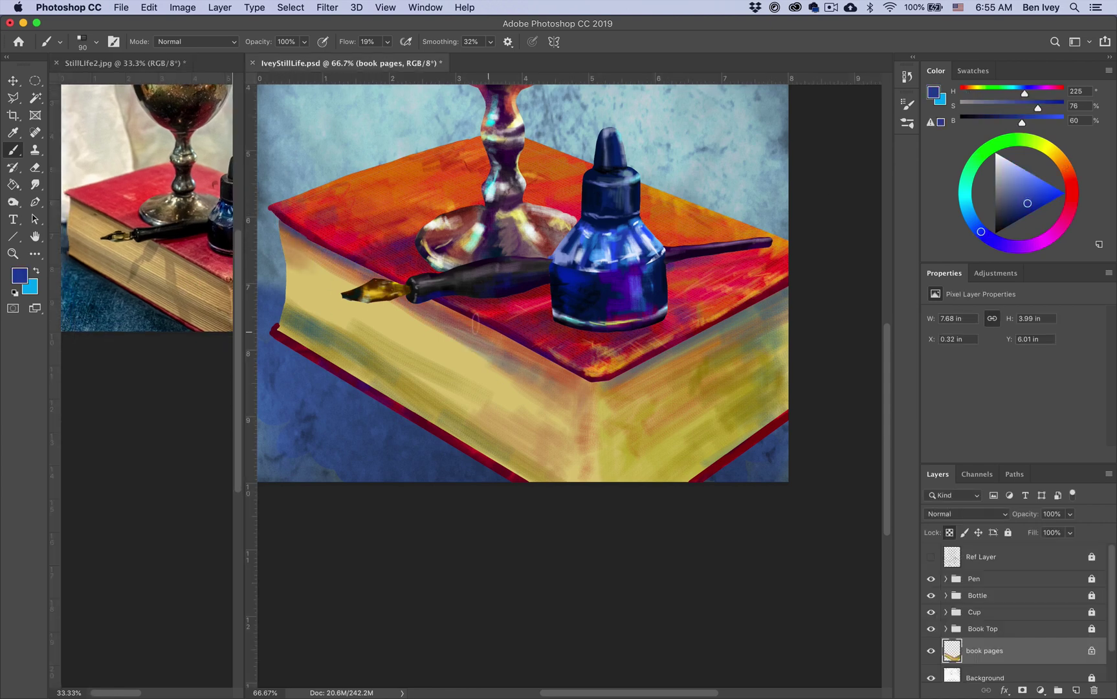
left_click_drag(522, 370, 432, 304)
key("super+z")
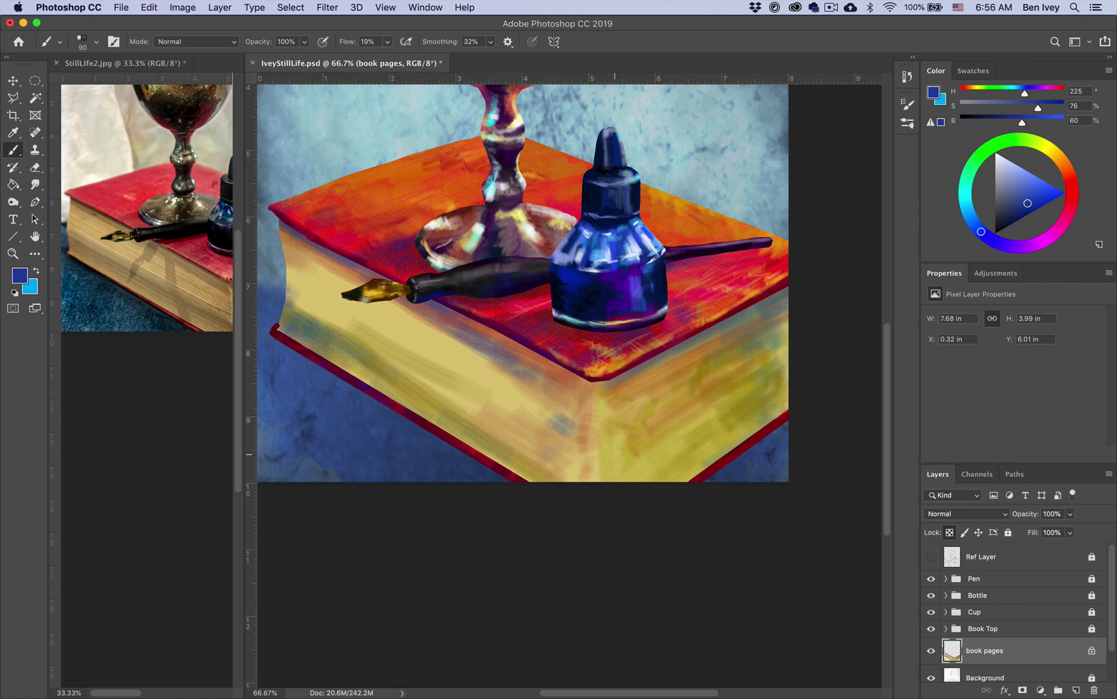
- Paint the cast shadows on the left page side in dark red (H 16, S 95, B 52), temporarily showing the Ref Layer as a guide
scroll(777, 268, "up", 3)
left_click(930, 556)
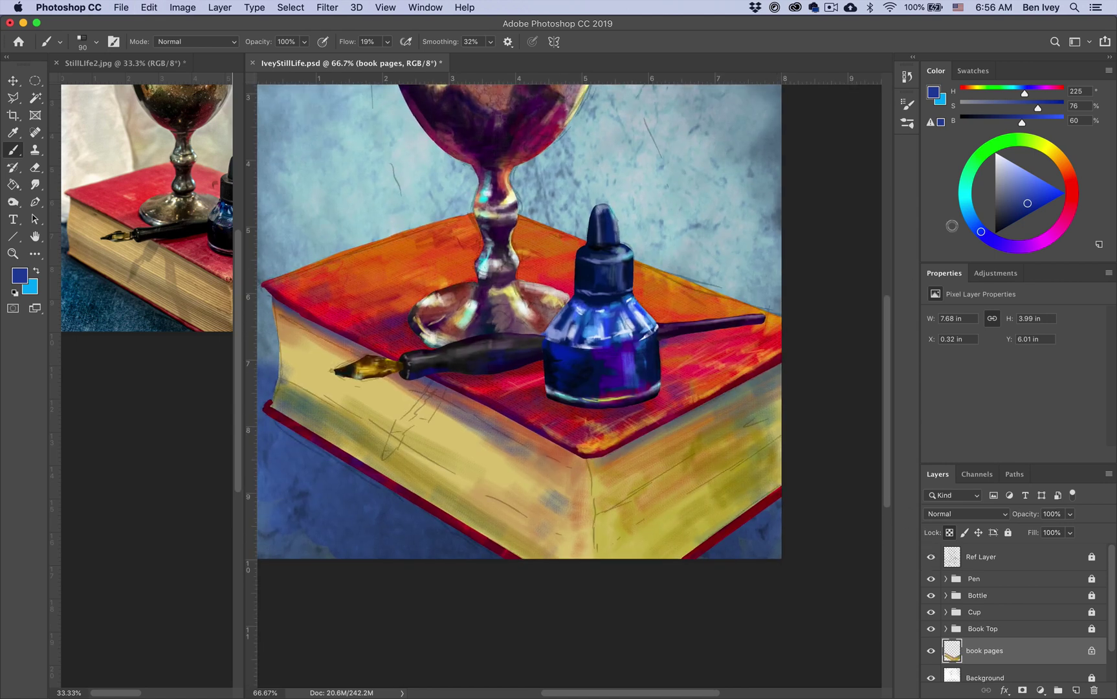
left_click(1021, 184)
left_click_drag(1062, 164, 1070, 178)
left_click(1030, 211)
left_click_drag(429, 387, 386, 457)
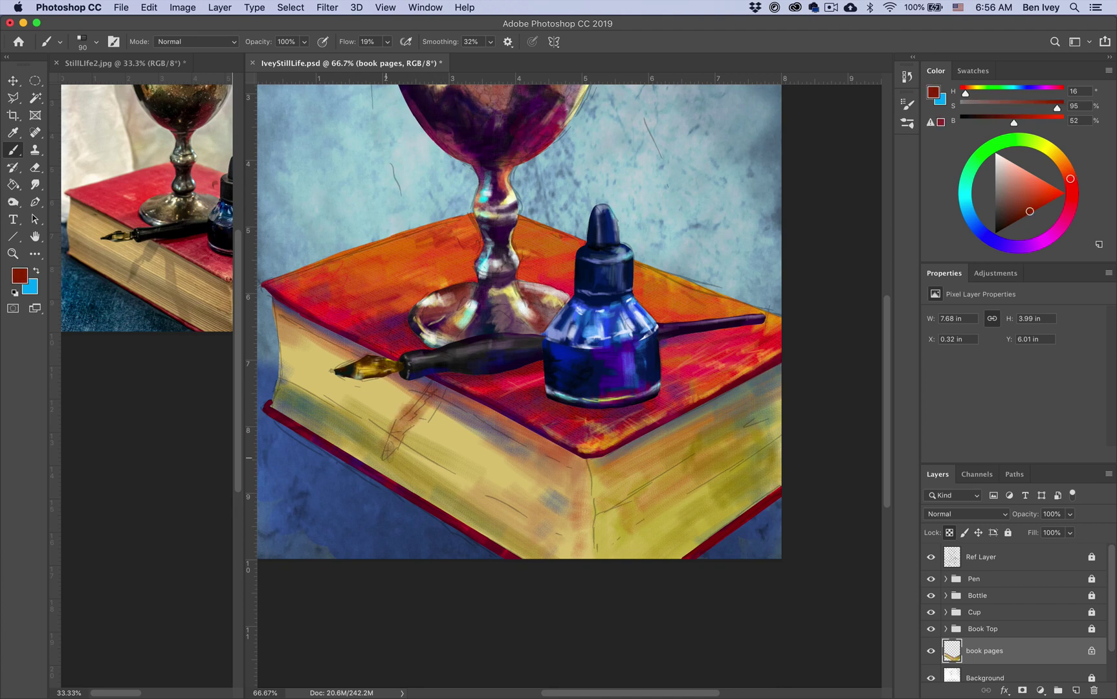
mouse_move(458, 391)
left_mouse_down()
mouse_move(469, 407)
mouse_move(474, 513)
left_mouse_up()
key("super+z")
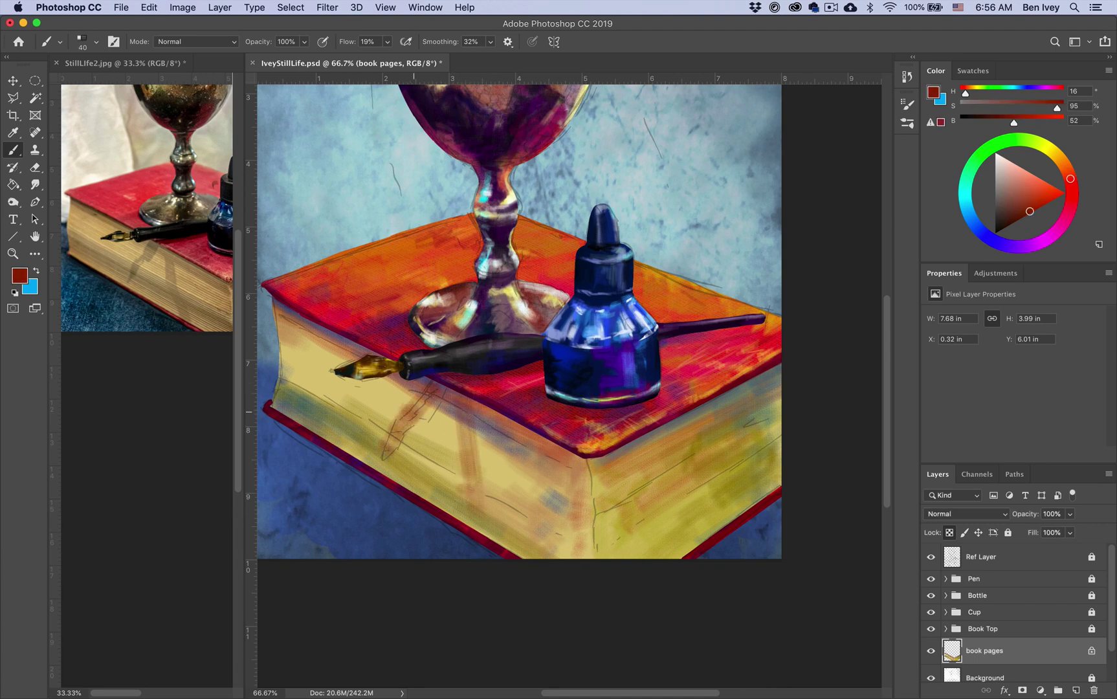
left_click_drag(413, 411, 435, 402)
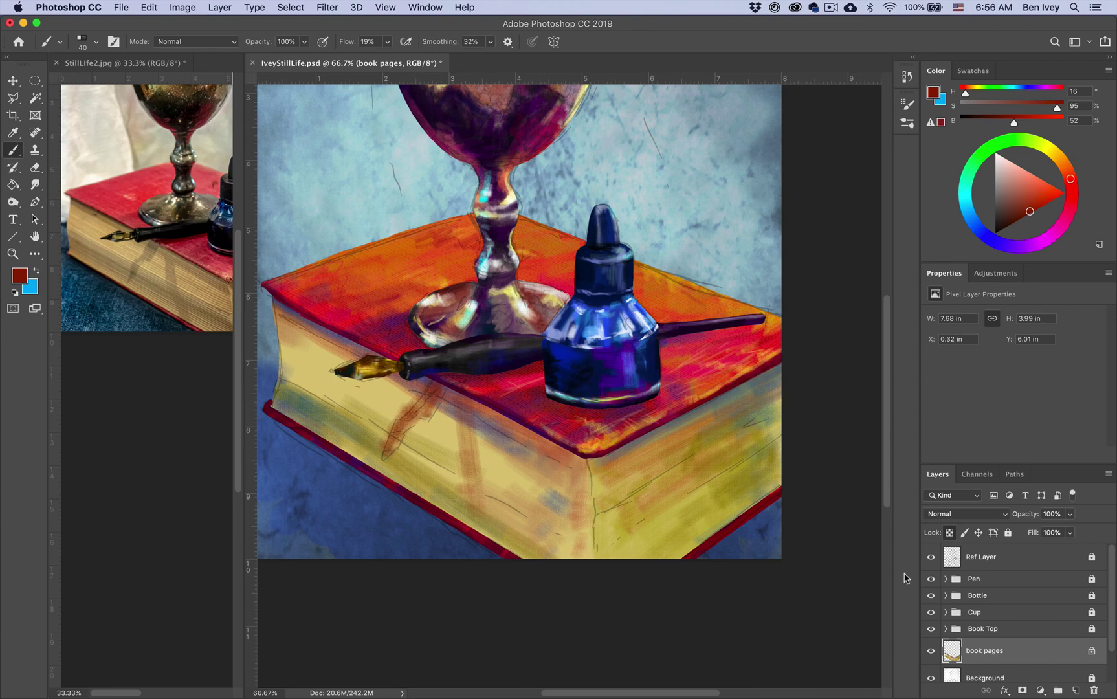
left_click(930, 556)
- Work deep blue-violet (H 247, S 95, B 52) into the cast shadows, beneath the cover edge and along the lower left pages
left_click(997, 242)
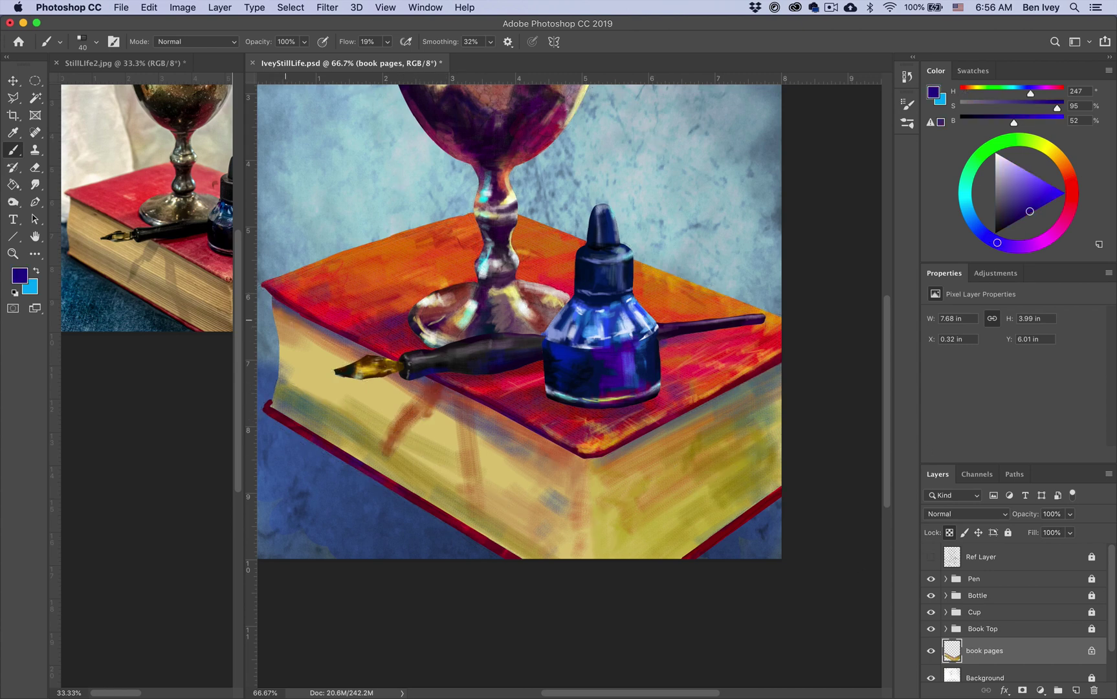
mouse_move(425, 405)
left_mouse_down()
mouse_move(386, 453)
mouse_move(488, 419)
left_mouse_up()
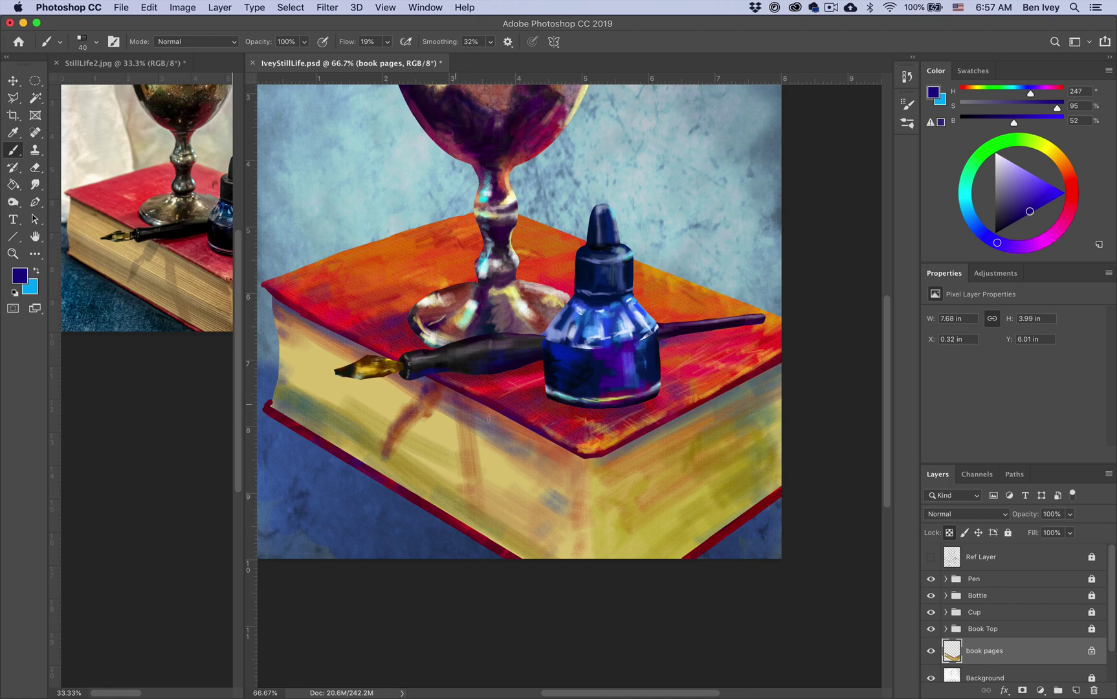
mouse_move(559, 451)
left_mouse_down()
mouse_move(573, 477)
mouse_move(754, 390)
left_mouse_up()
left_click_drag(309, 415, 378, 455)
- Add deep blue-violet shading strokes across the right page side, beneath the cover and toward the outer edge, using the reference photo
key("super+0")
left_click_drag(542, 605, 537, 443)
left_click(181, 294)
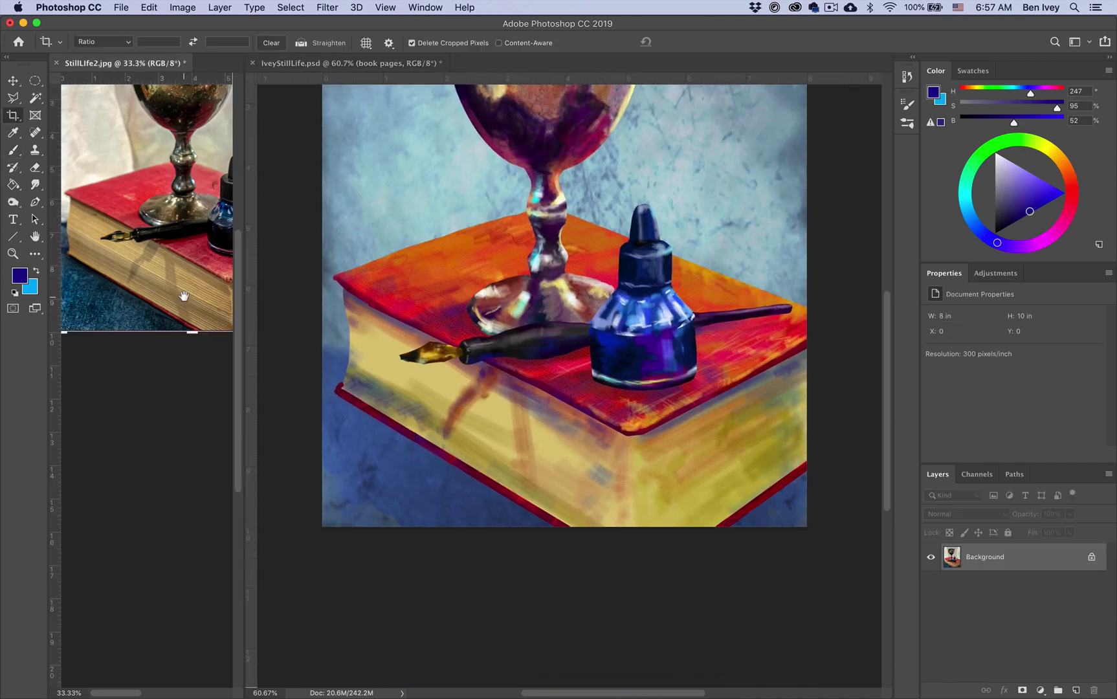
left_click_drag(181, 295, 111, 283)
left_click(629, 418)
left_click_drag(632, 448, 696, 422)
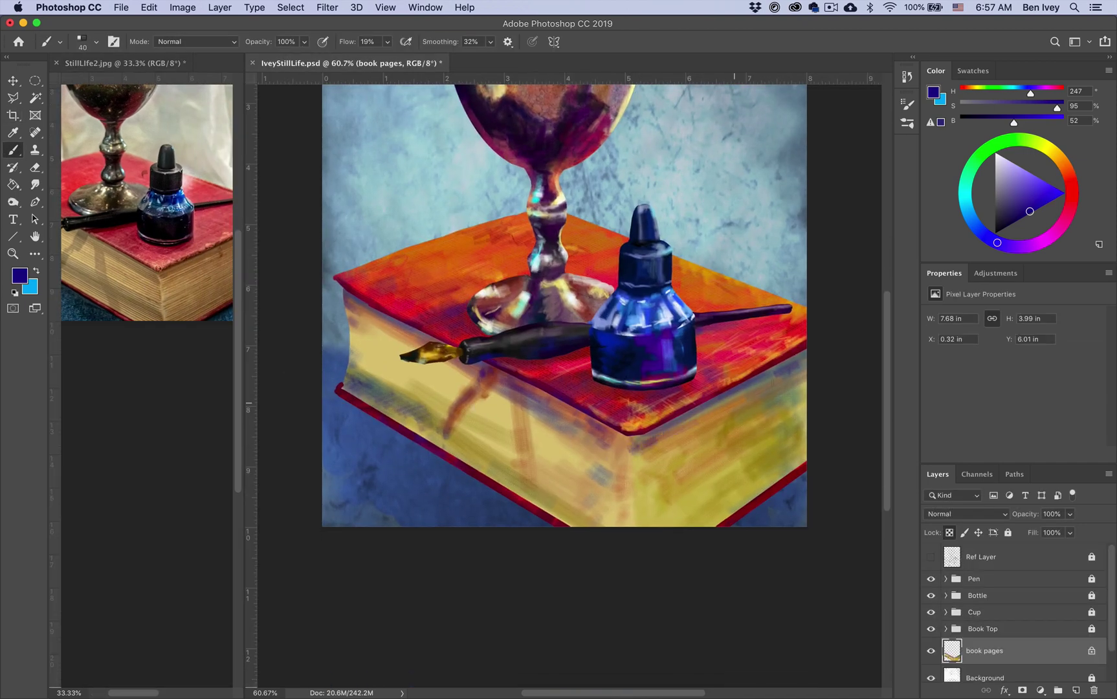
left_click_drag(769, 376, 798, 363)
left_click_drag(792, 414, 804, 394)
left_click_drag(739, 463, 788, 433)
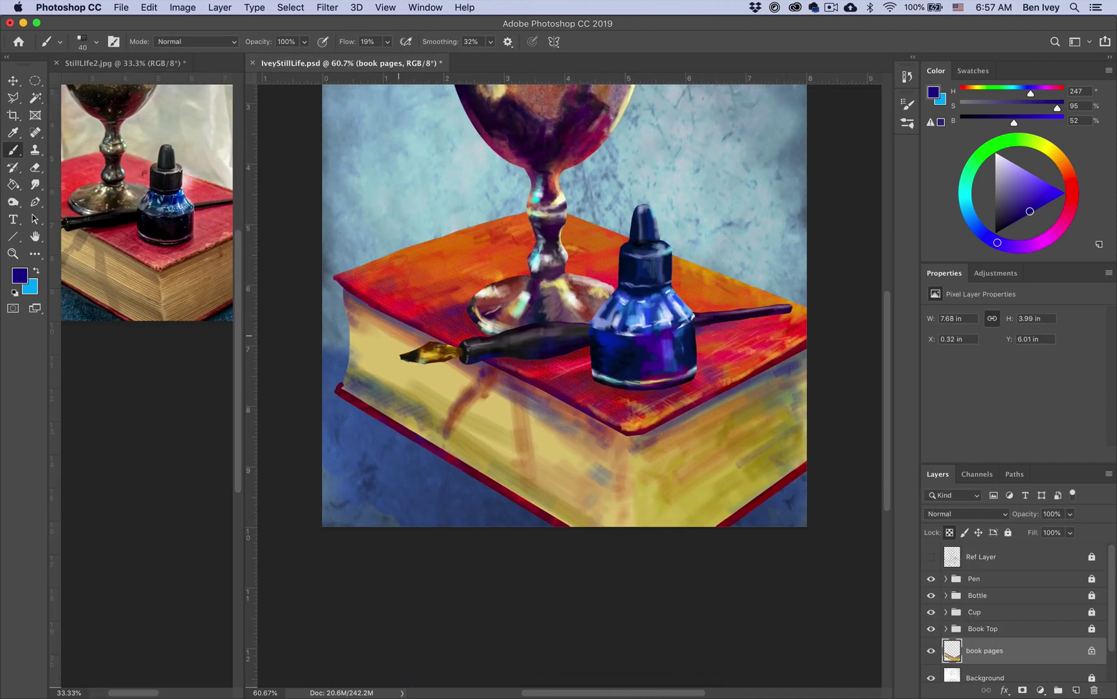
- Paint short cream highlight strokes (H 47, S 30, B 100) along the front corner and across both page sides, raising the flow to 63%
left_click(504, 407, "alt")
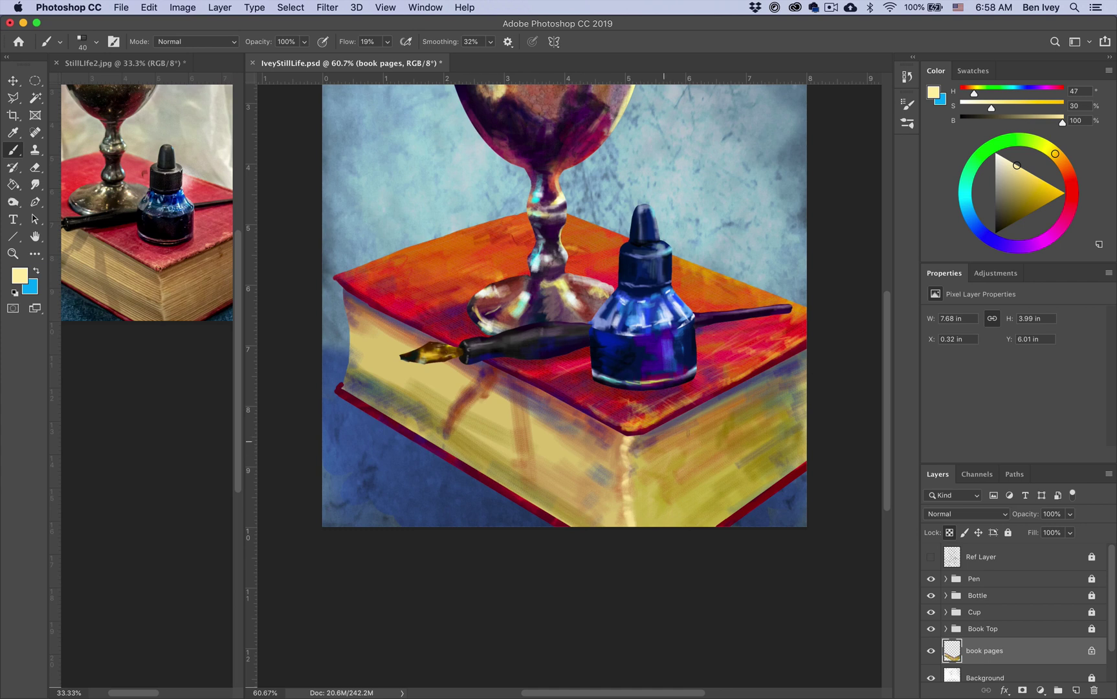
left_click_drag(631, 448, 675, 427)
left_click_drag(629, 452, 652, 440)
left_click_drag(631, 480, 671, 455)
mouse_move(631, 491)
left_mouse_down()
mouse_move(655, 473)
mouse_move(655, 490)
left_mouse_up()
left_click_drag(641, 495, 681, 472)
mouse_move(634, 512)
left_mouse_down()
mouse_move(673, 498)
mouse_move(692, 446)
mouse_move(751, 392)
left_mouse_up()
mouse_move(548, 431)
left_mouse_down()
mouse_move(563, 423)
mouse_move(544, 466)
mouse_move(495, 396)
mouse_move(480, 412)
left_mouse_up()
left_click_drag(365, 327, 387, 363)
left_click_drag(485, 393, 356, 385)
- Darken the page sides with sampled gray-olive, and soften the area beside the front corner with sampled mauve at 18% flow
left_click(549, 495, "alt")
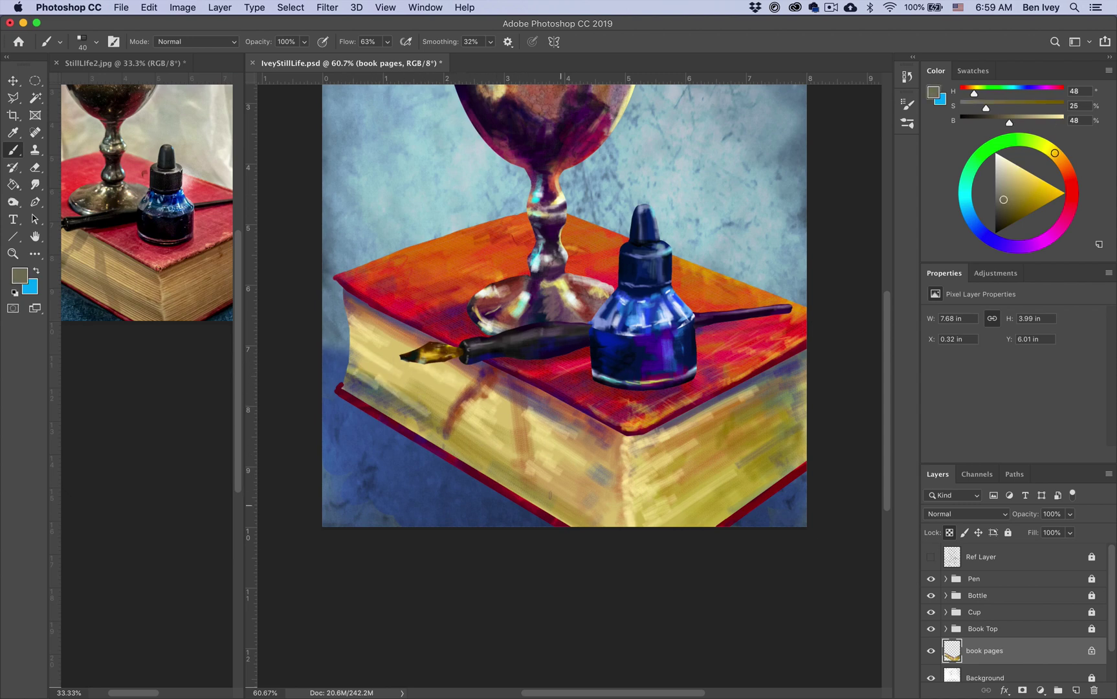
mouse_move(515, 469)
left_mouse_down()
mouse_move(498, 472)
mouse_move(430, 430)
mouse_move(611, 525)
mouse_move(776, 472)
mouse_move(801, 448)
mouse_move(806, 409)
left_mouse_up()
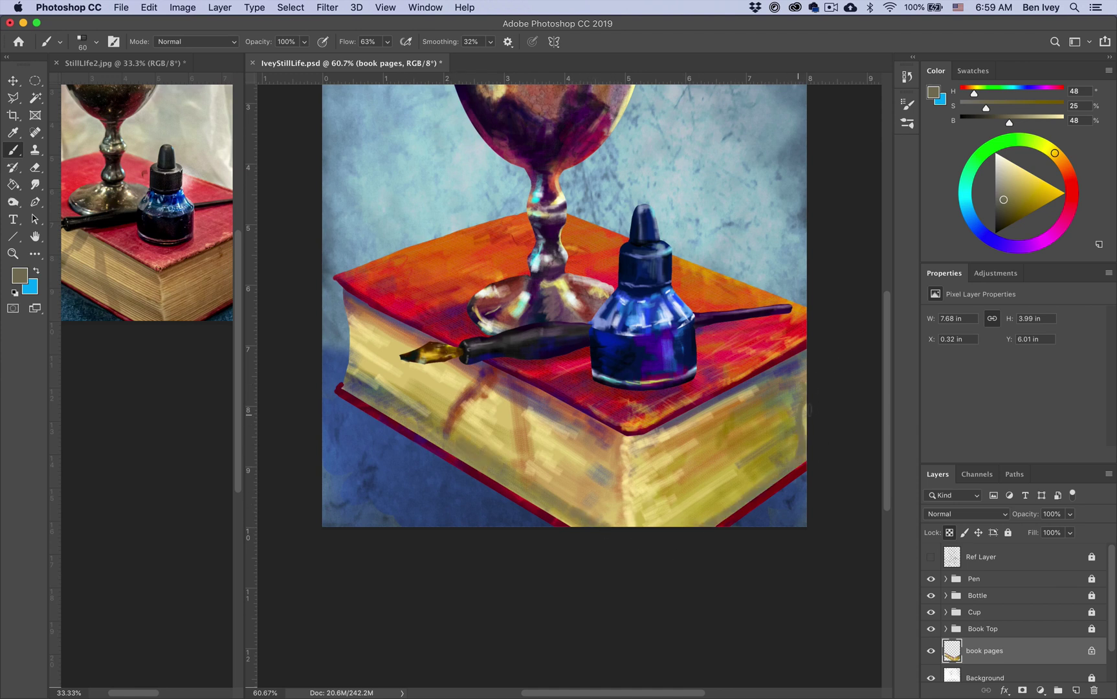
left_click(371, 306, "alt")
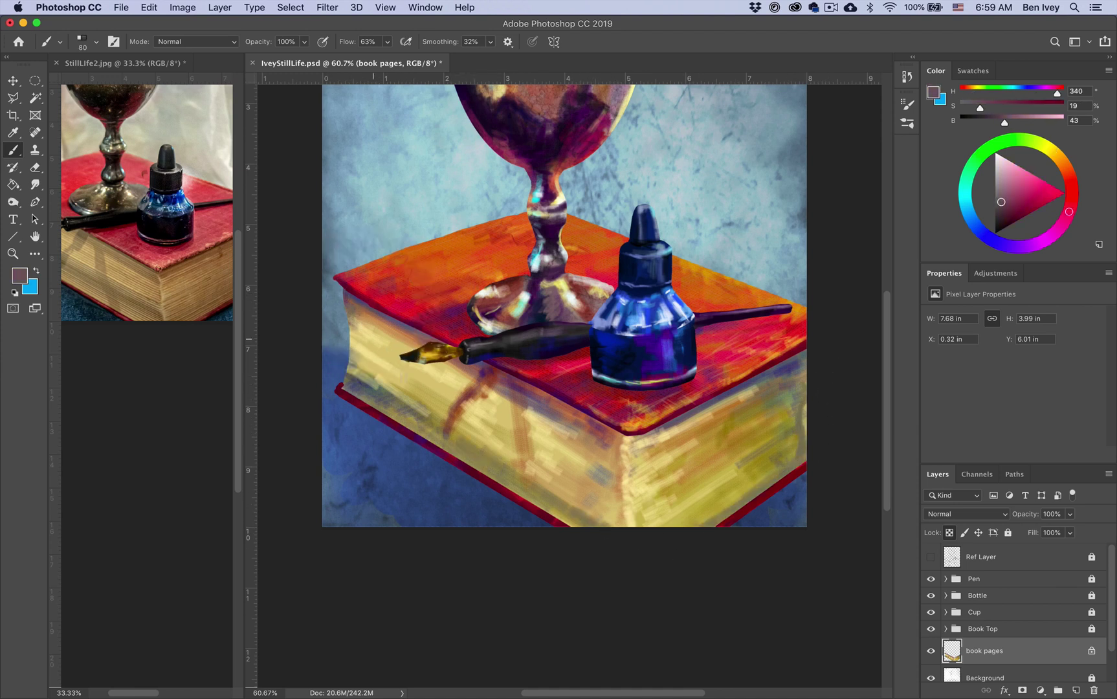
key("shift+1")
key("shift+8")
left_click_drag(593, 481, 611, 525)
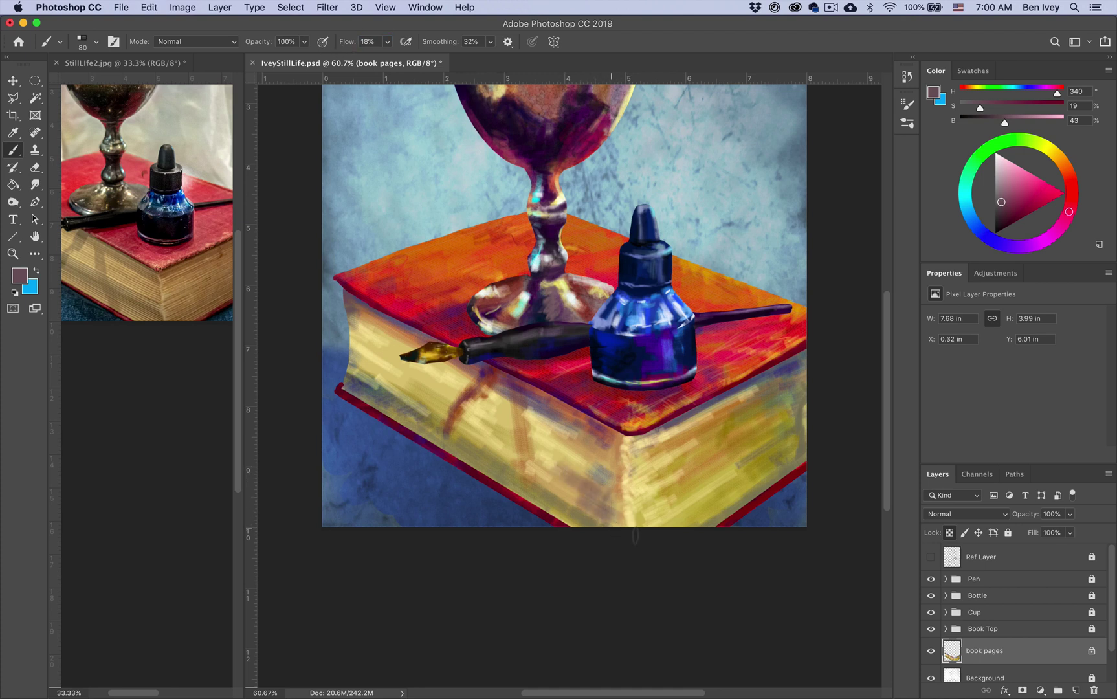
- Add pale yellow highlights (H 47, S 33, B 96) around the front corner and both page sides, raising the flow to 100%
left_click(482, 408, "alt")
left_click_drag(626, 477, 663, 432)
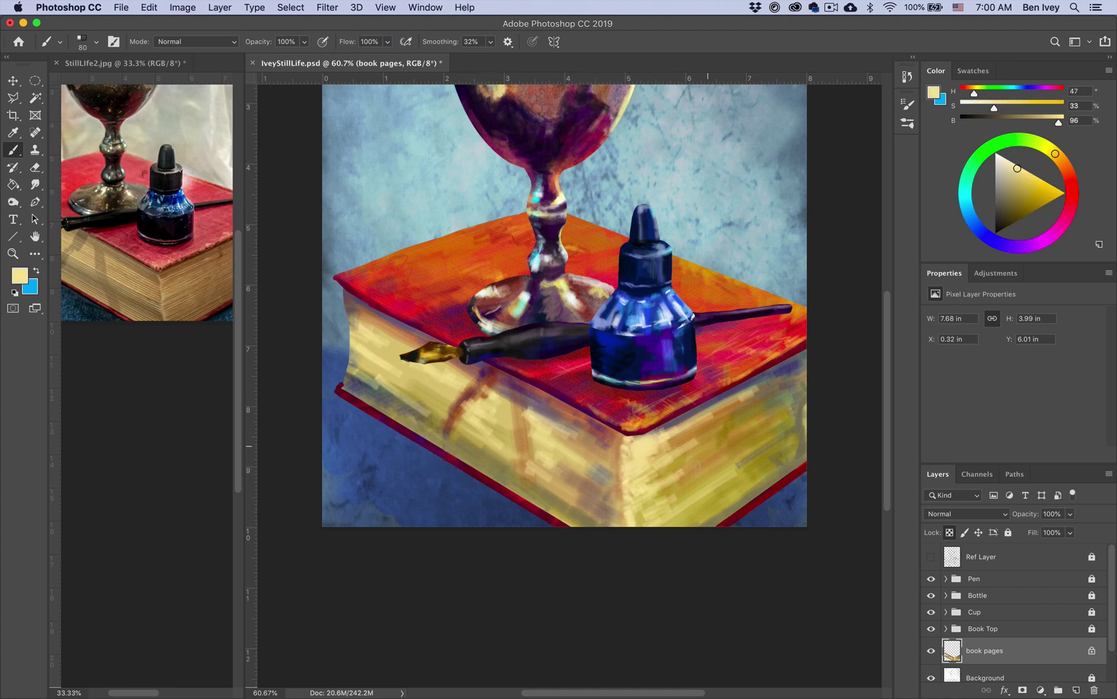
left_click_drag(485, 401, 644, 485)
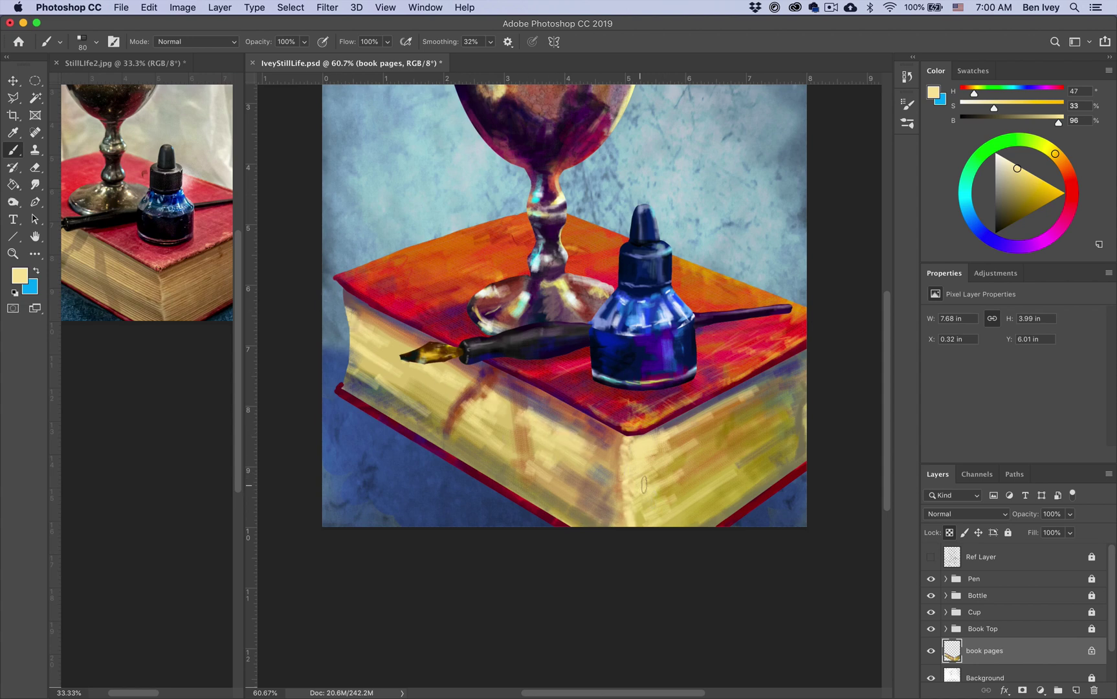
- Paint dark blue (H 235, S 77, B 56) into the pen's cast shadow on the pages and set the flow to 42%
scroll(556, 183, "up", 5)
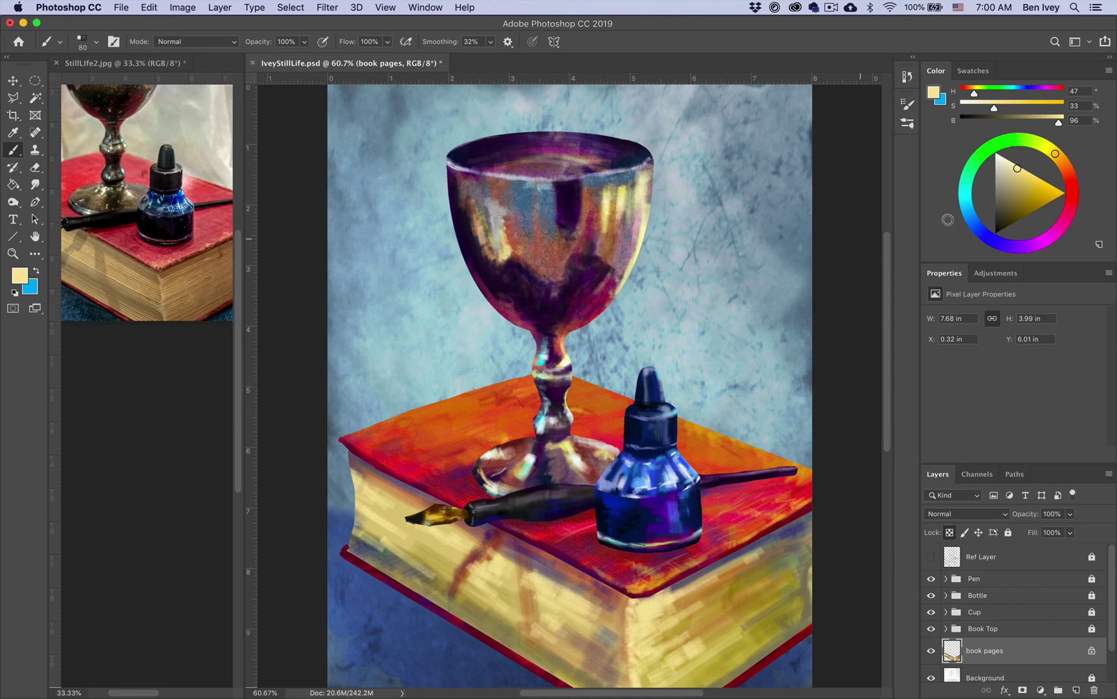
left_click(988, 237)
left_click(1025, 205)
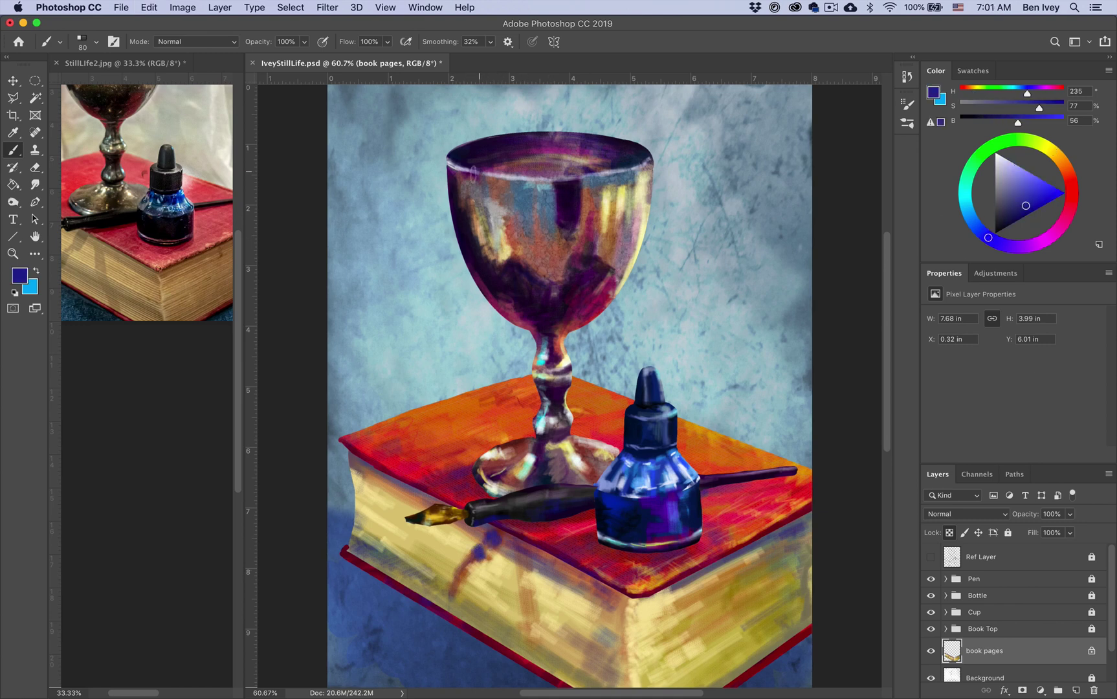
key("shift+4")
key("shift+2")
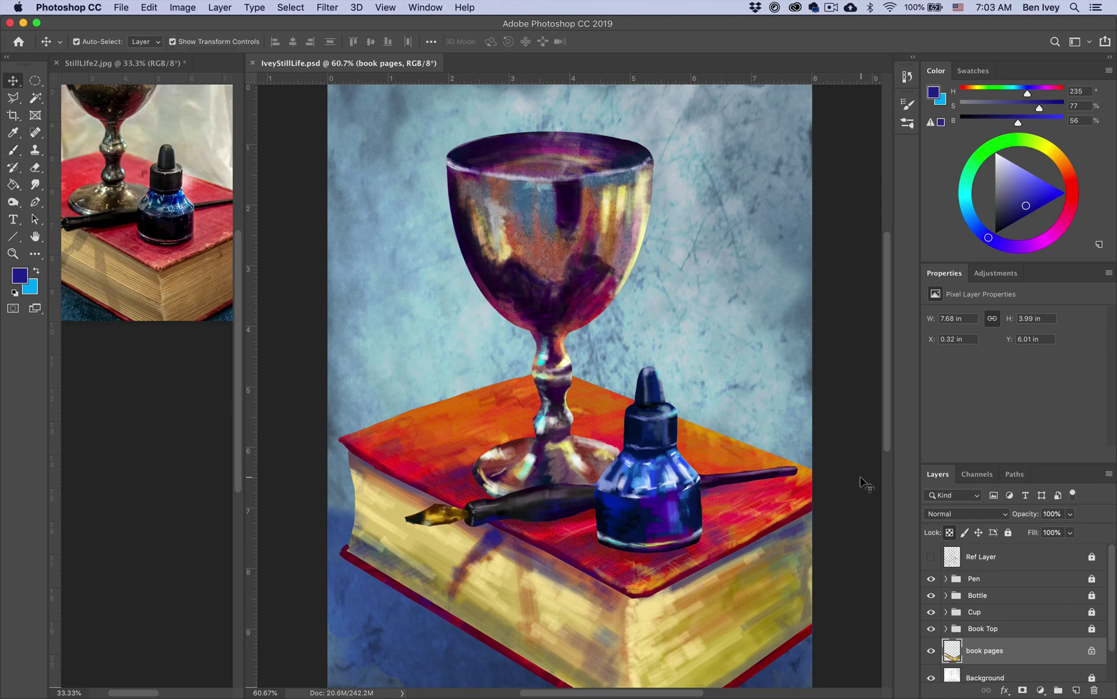
left_click(874, 490)
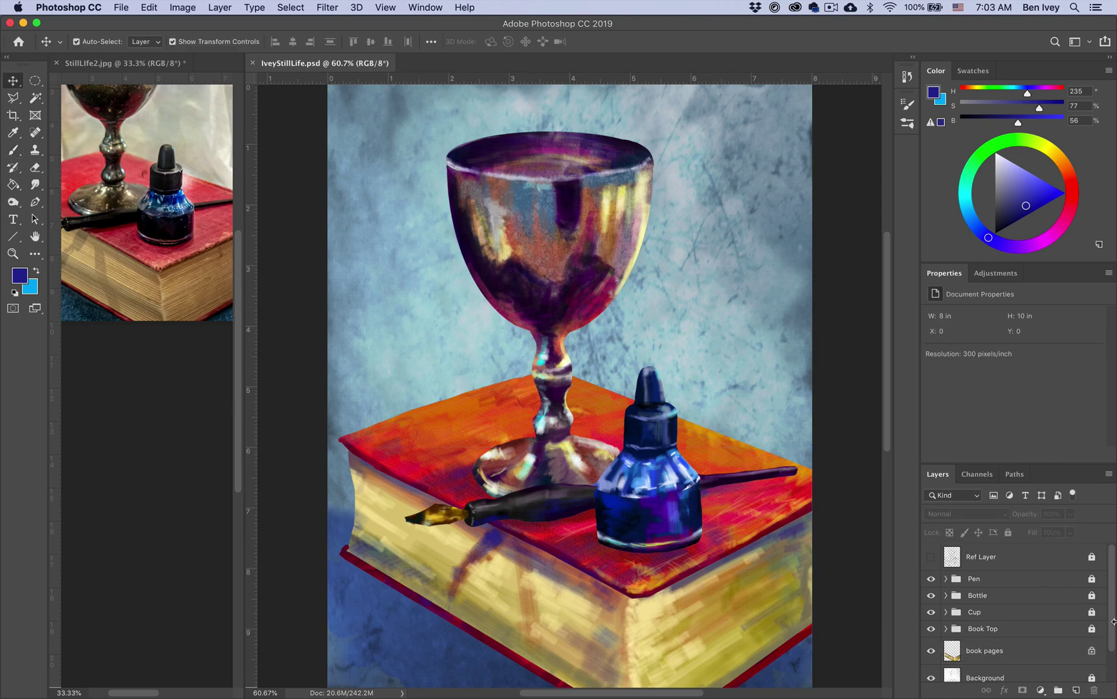
- Place PaperTexture.jpg as an embedded image directly above the book pages layer
scroll(1112, 621, "down", 2)
left_click(1046, 623)
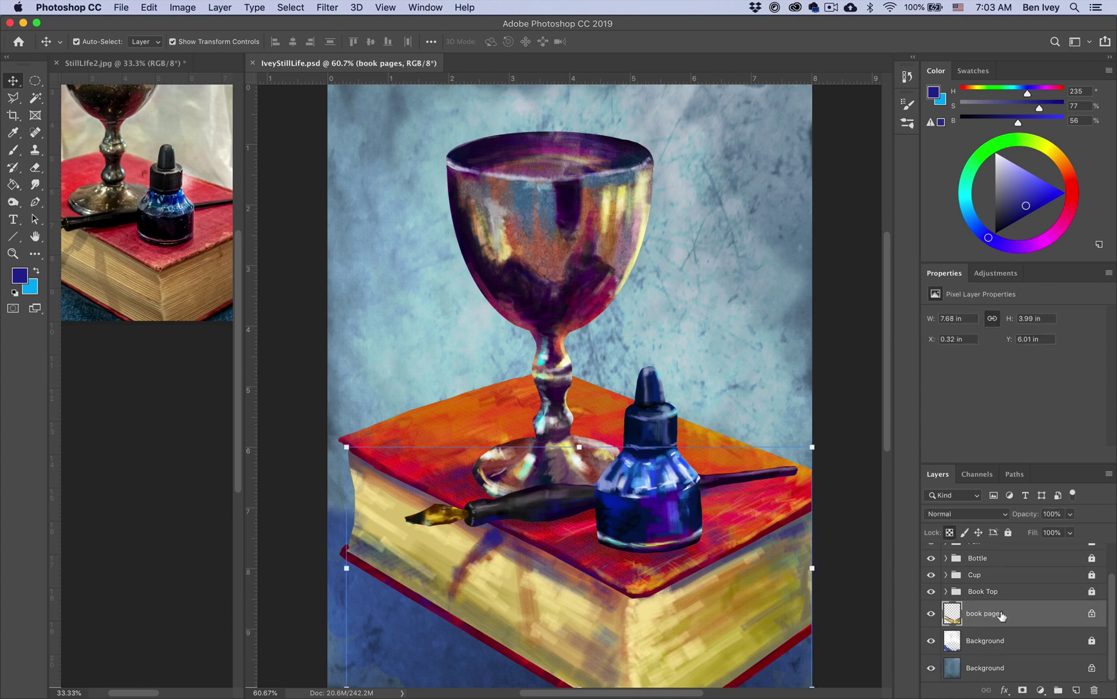
left_click(122, 7)
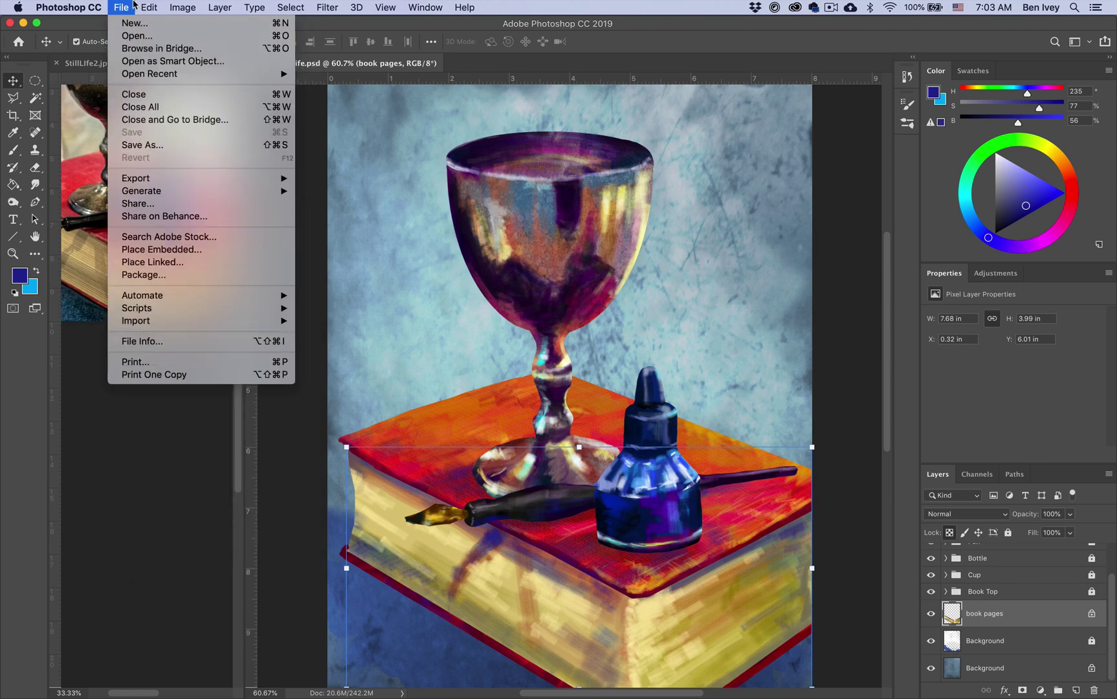
left_click(161, 249)
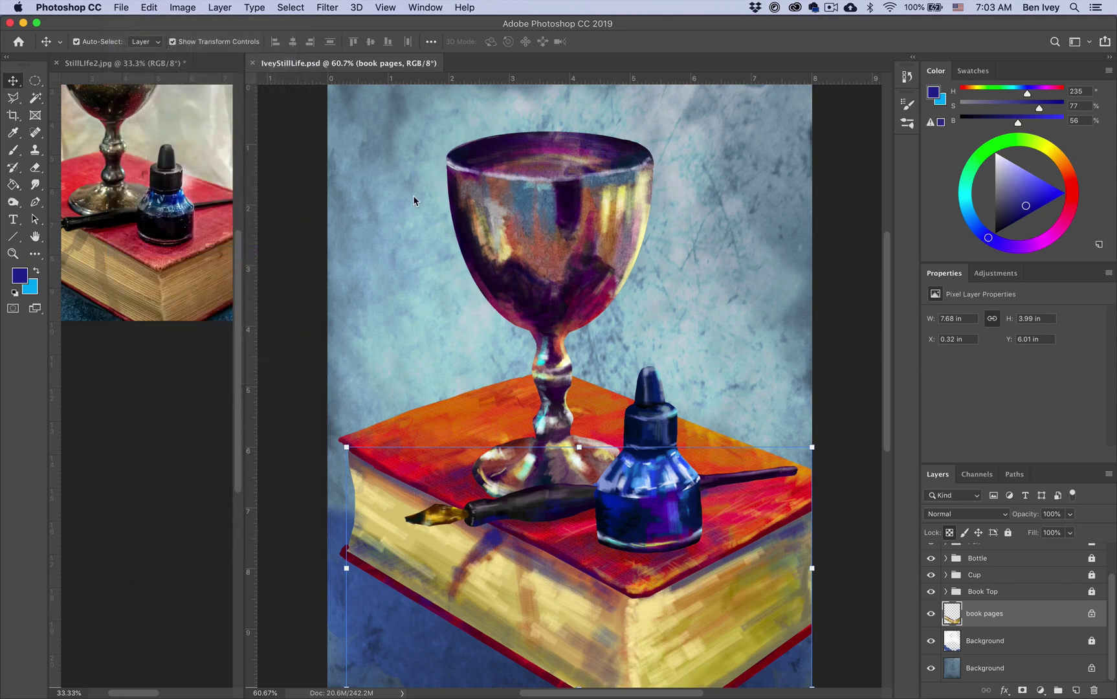
left_click(458, 163)
key("space")
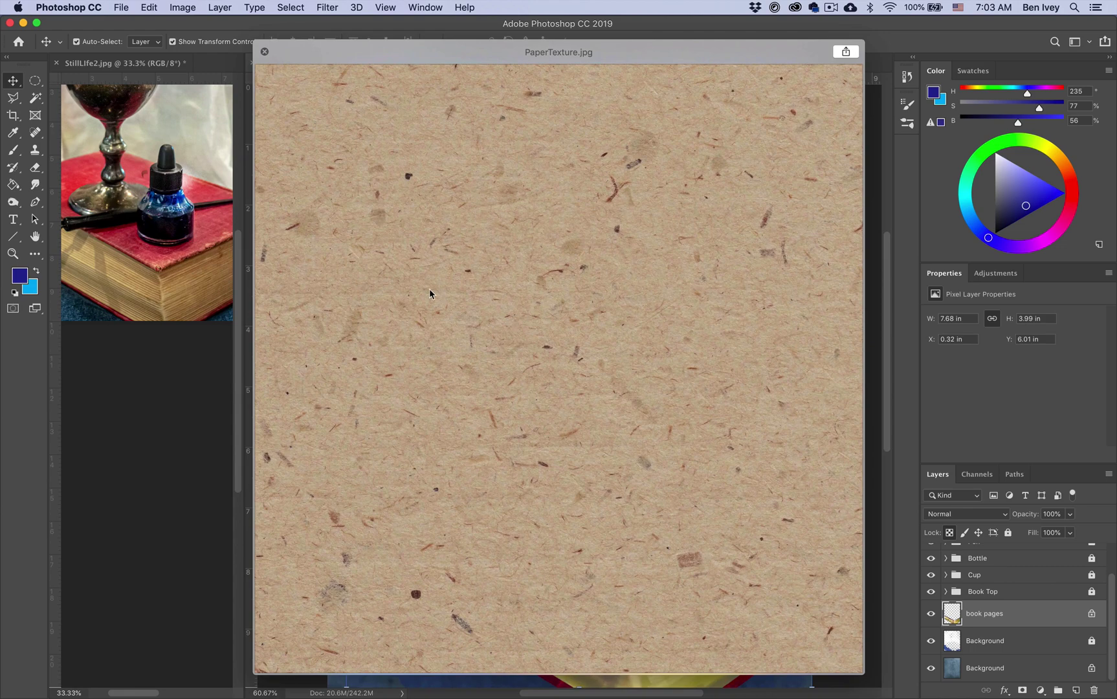
key("space")
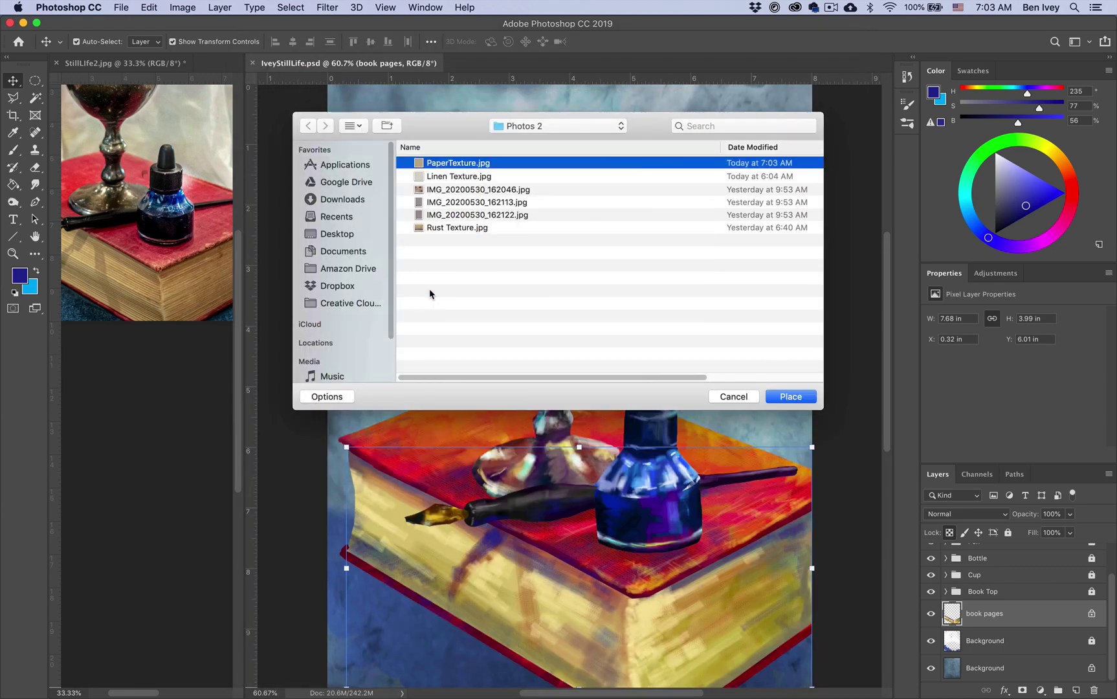
key("Return")
- Move the paper texture down over the book, clip it to the book pages layer and set its blending mode to Multiply
left_click_drag(709, 303, 707, 422)
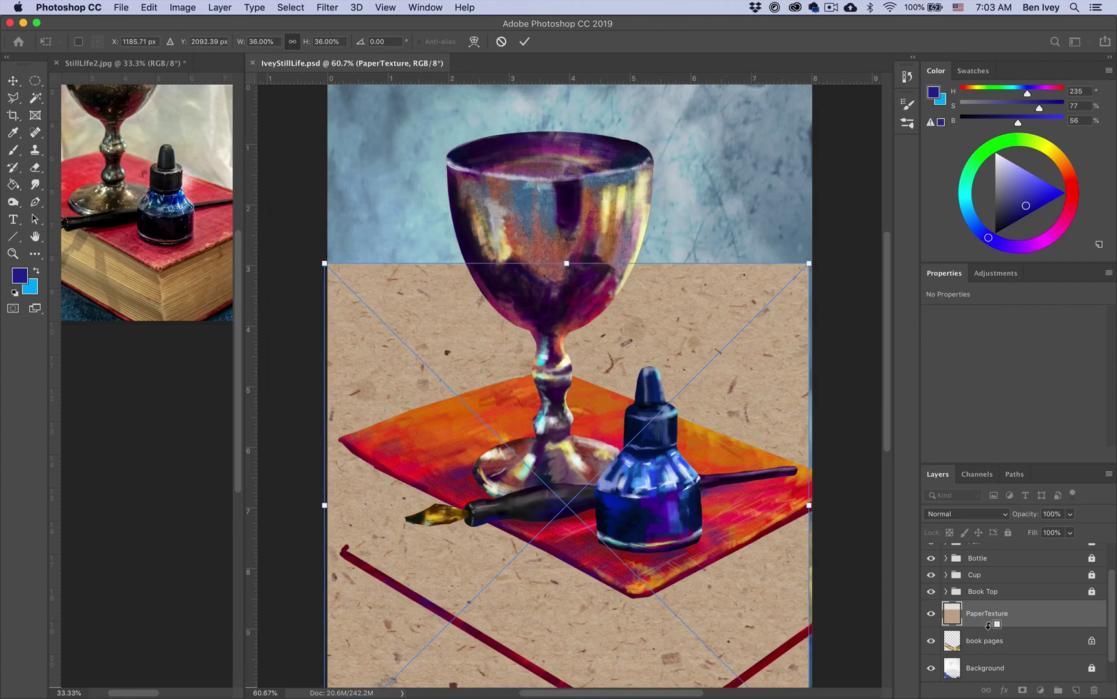
left_click(987, 628, "alt")
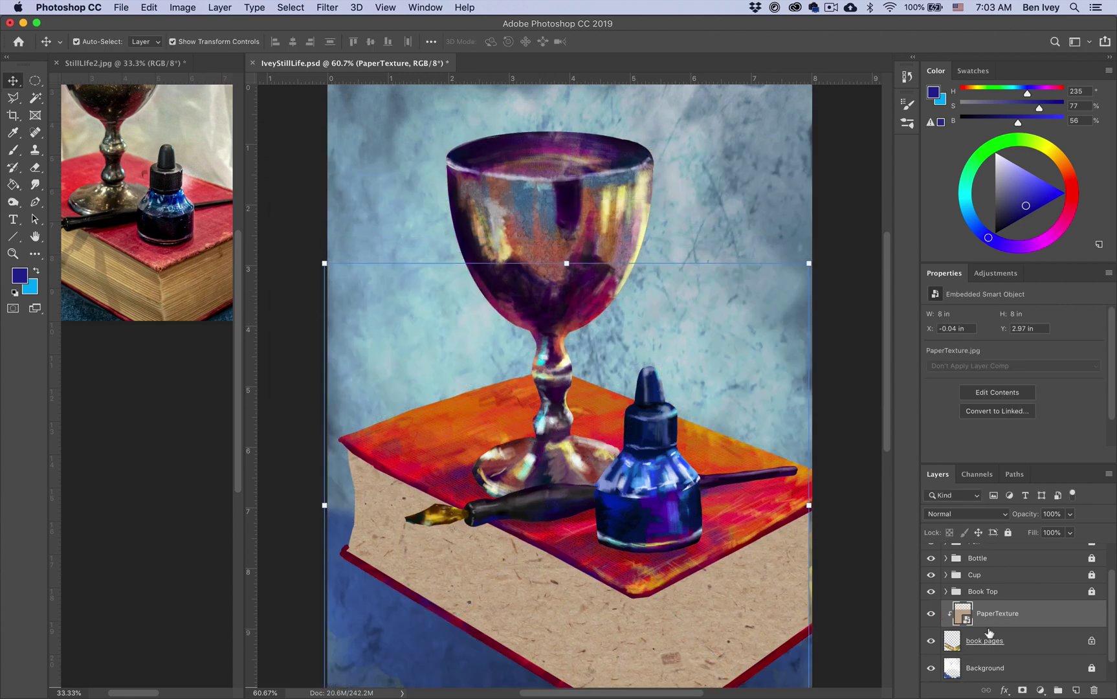
left_click(992, 518)
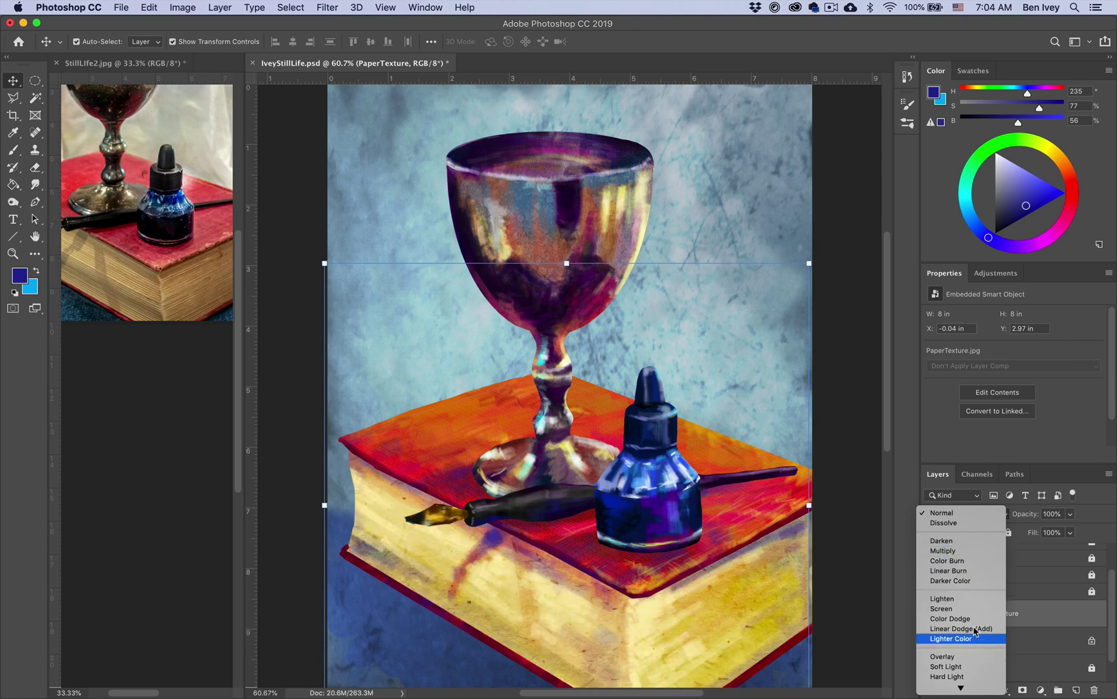
left_click(975, 556)
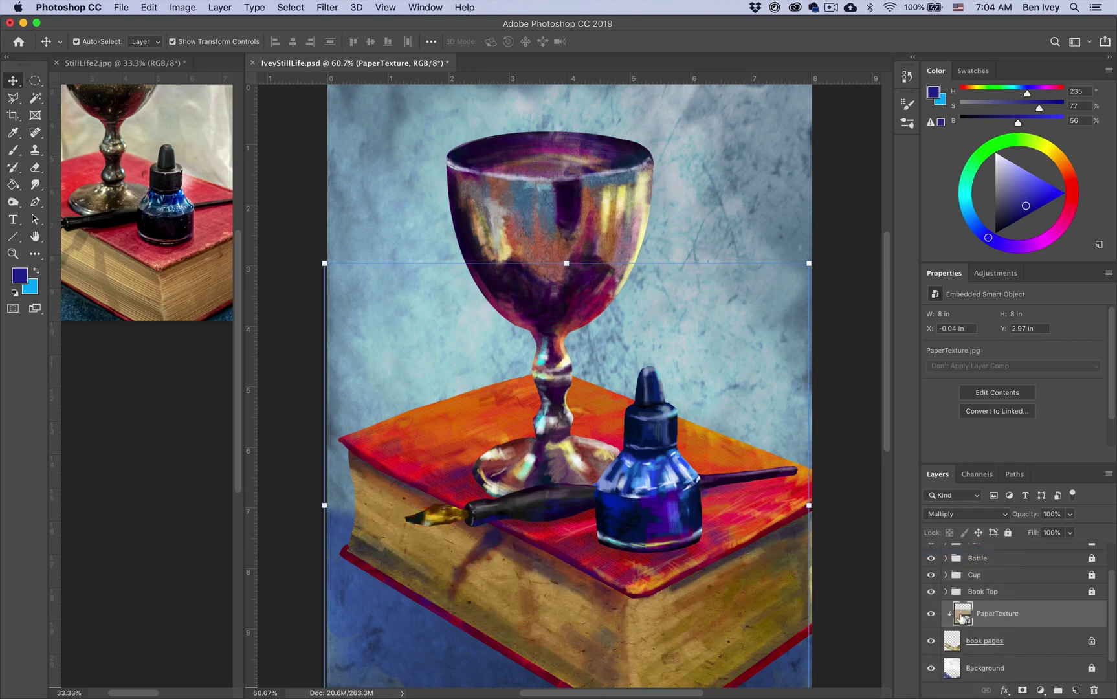
- Add an Exposure adjustment to the paper texture with exposure +1.08, offset -0.0407 and gamma correction 0.67
left_click(175, 7)
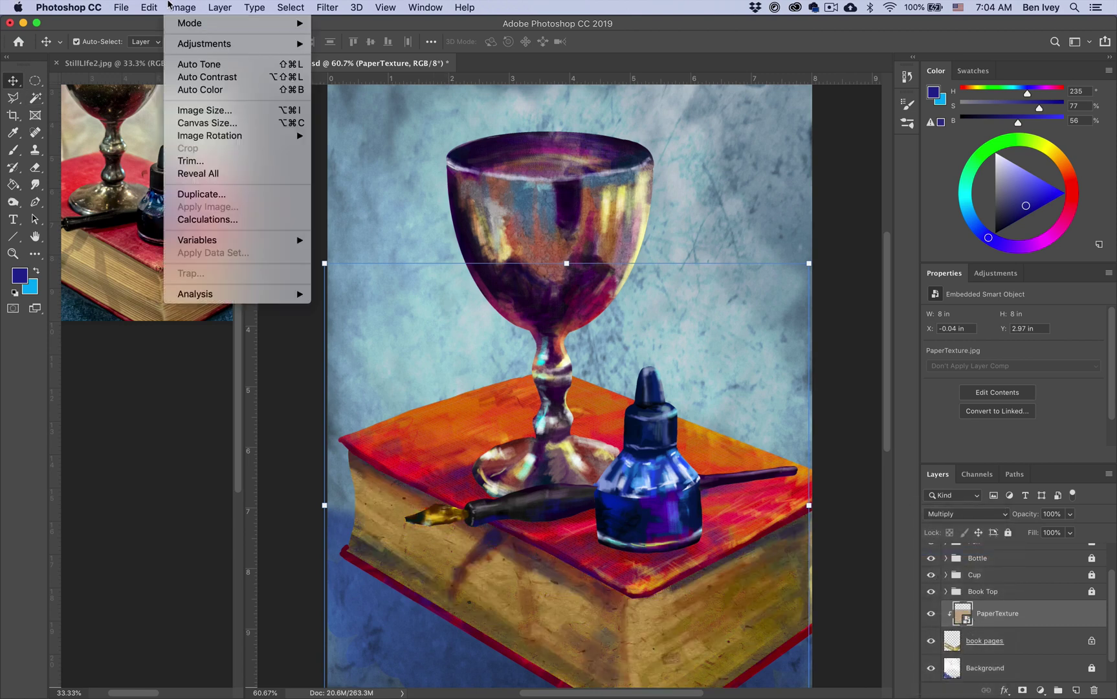
mouse_move(191, 43)
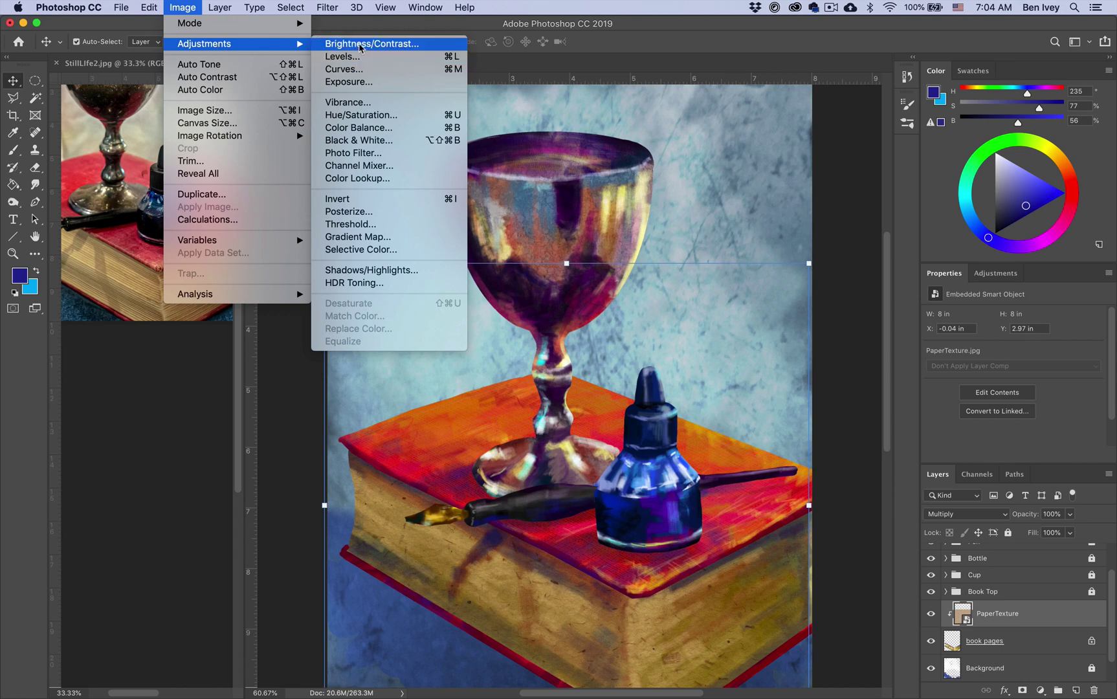
left_click(355, 82)
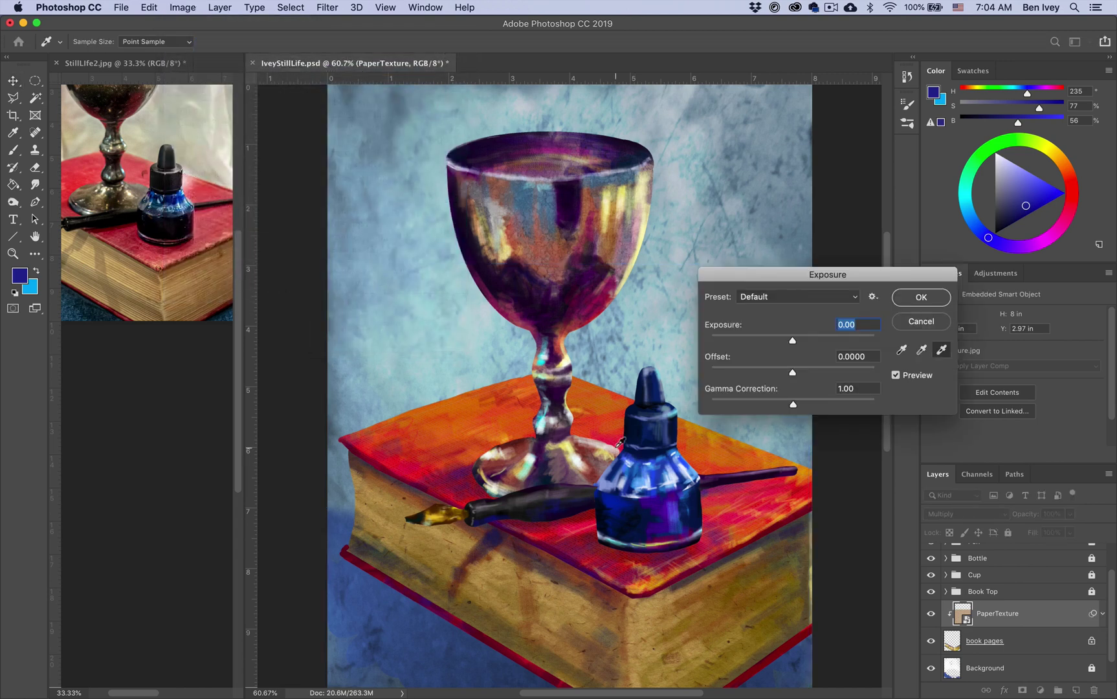
scroll(619, 443, "down", 10)
scroll(618, 441, "right", 2)
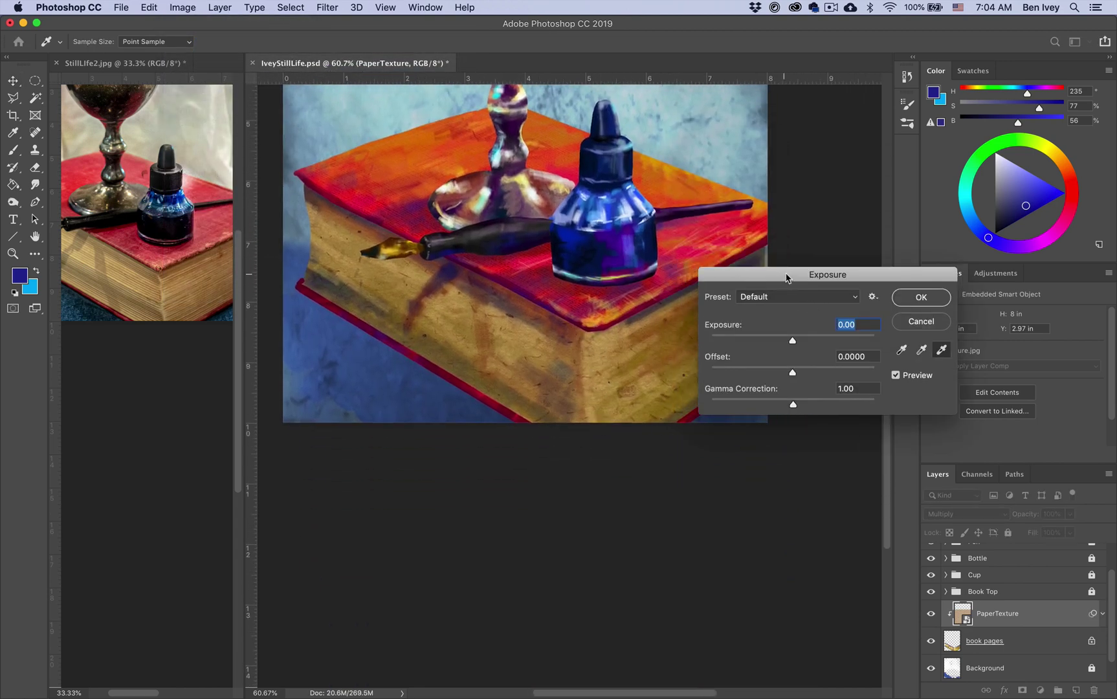
left_click_drag(787, 279, 832, 275)
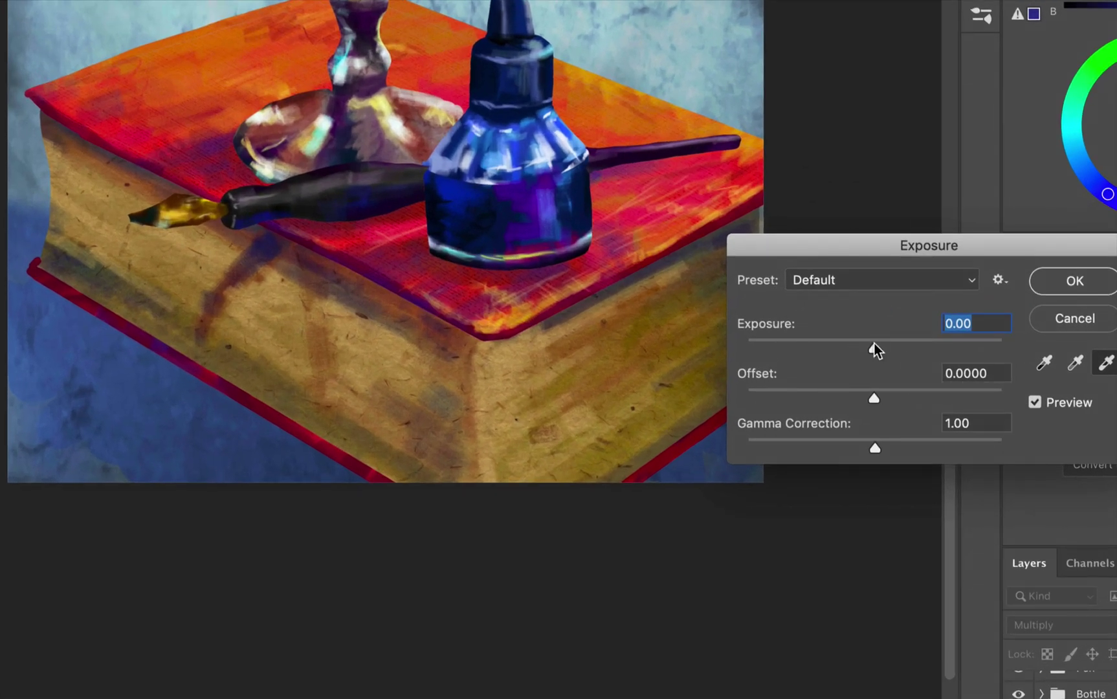
left_click_drag(872, 345, 907, 344)
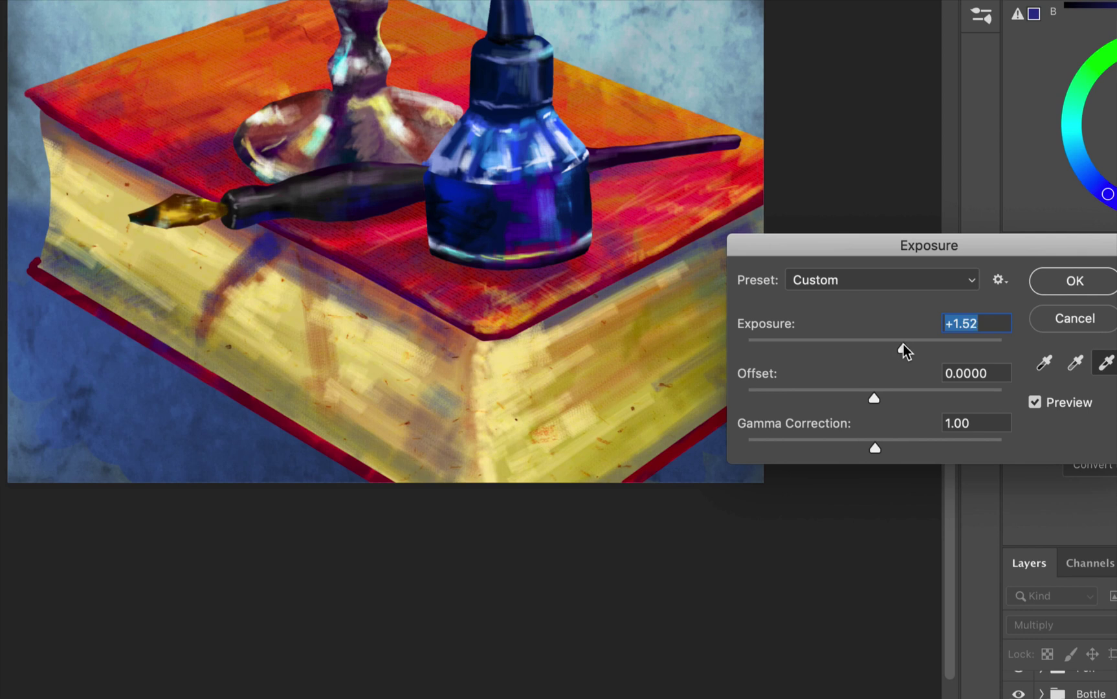
left_click_drag(904, 344, 895, 347)
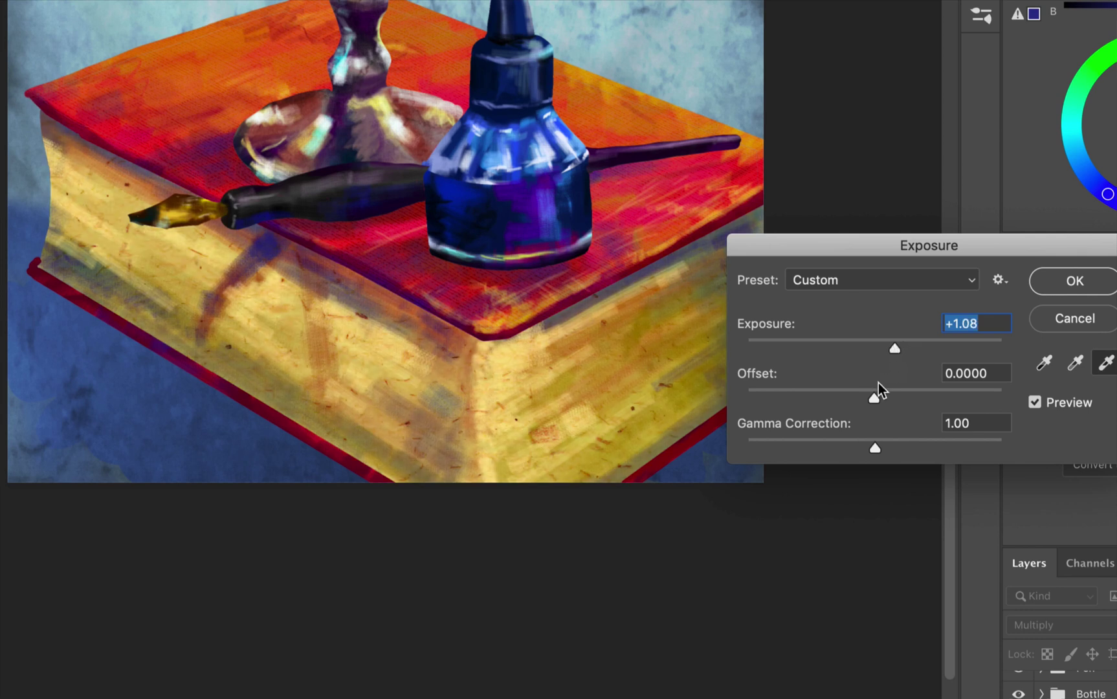
mouse_move(874, 396)
left_mouse_down()
mouse_move(901, 397)
mouse_move(863, 399)
left_mouse_up()
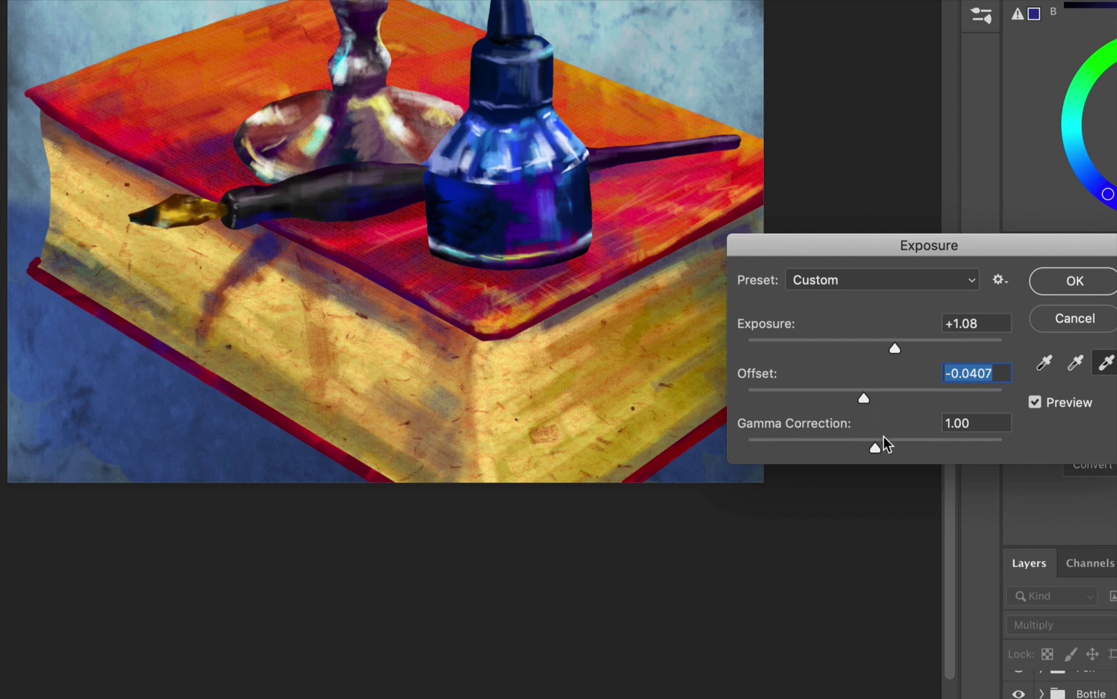
left_click_drag(875, 447, 907, 443)
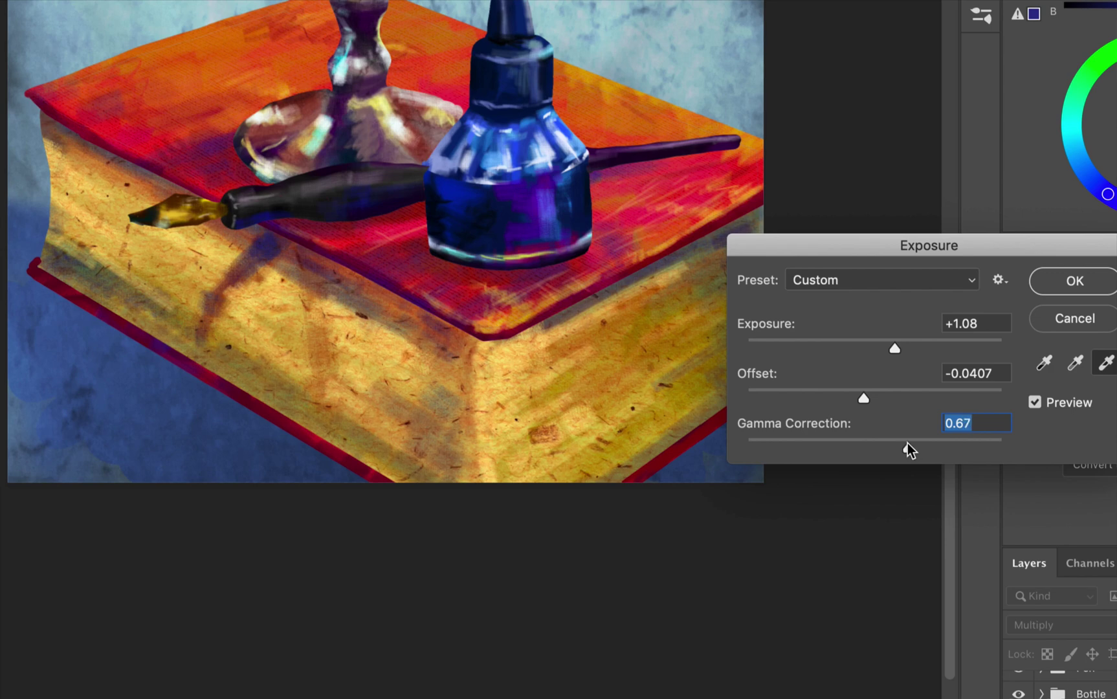
- Raise the texture's exposure slightly, set the offset to -0.0203 and gamma correction to 0.78, and apply the adjustment
left_click_drag(895, 350, 897, 351)
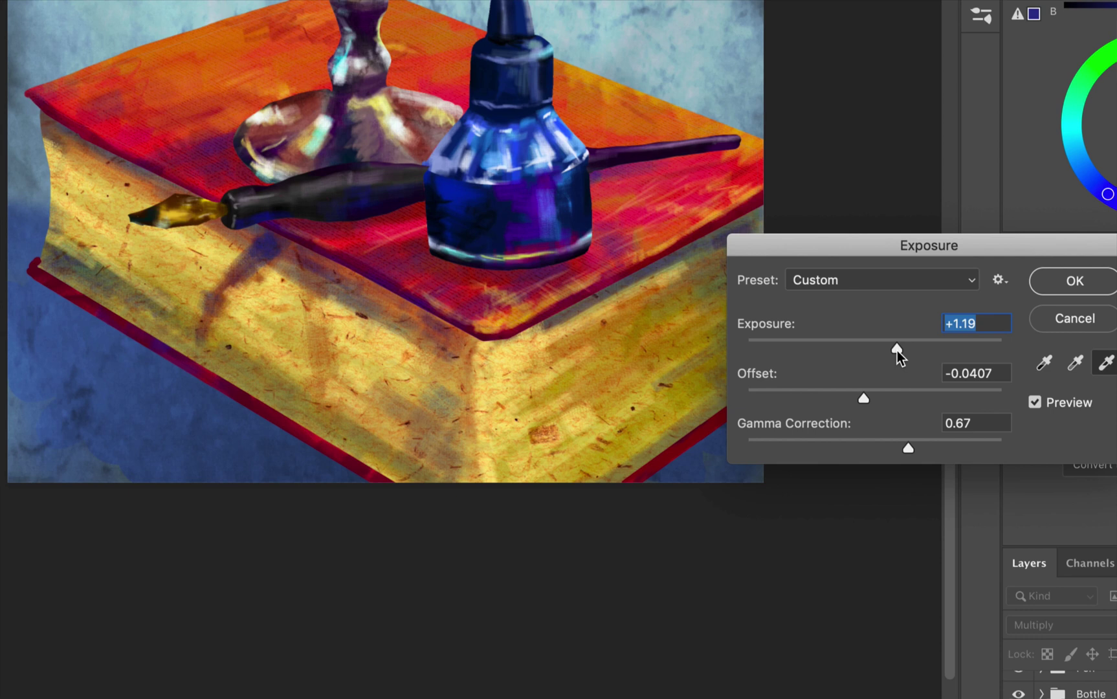
left_click_drag(863, 396, 868, 393)
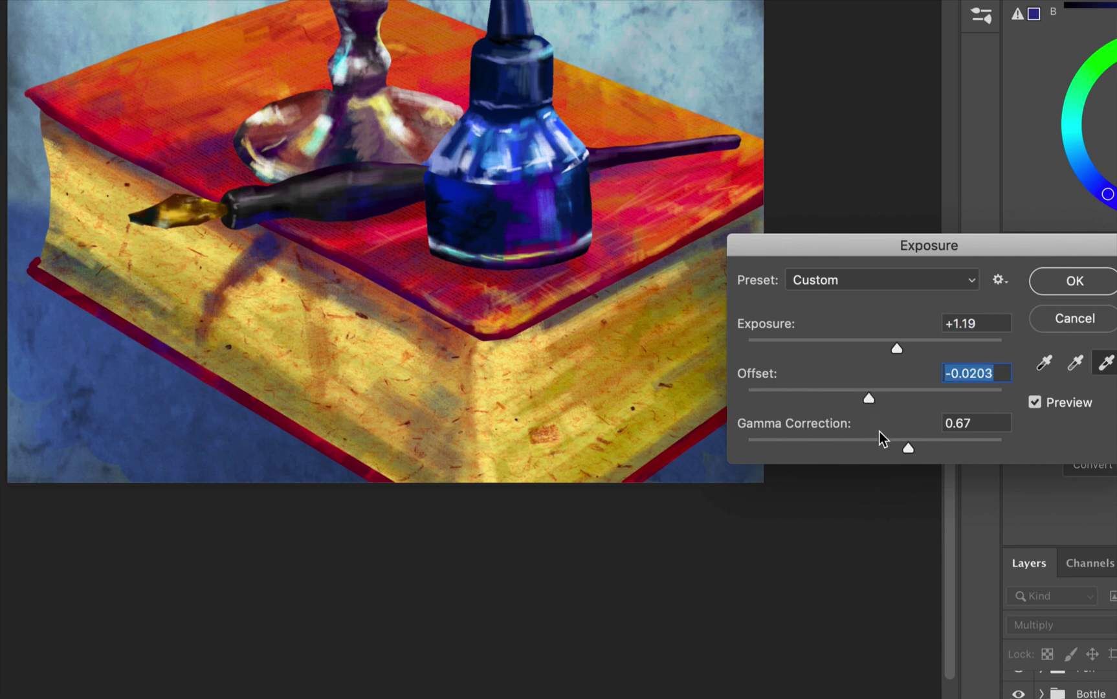
left_click_drag(908, 447, 895, 447)
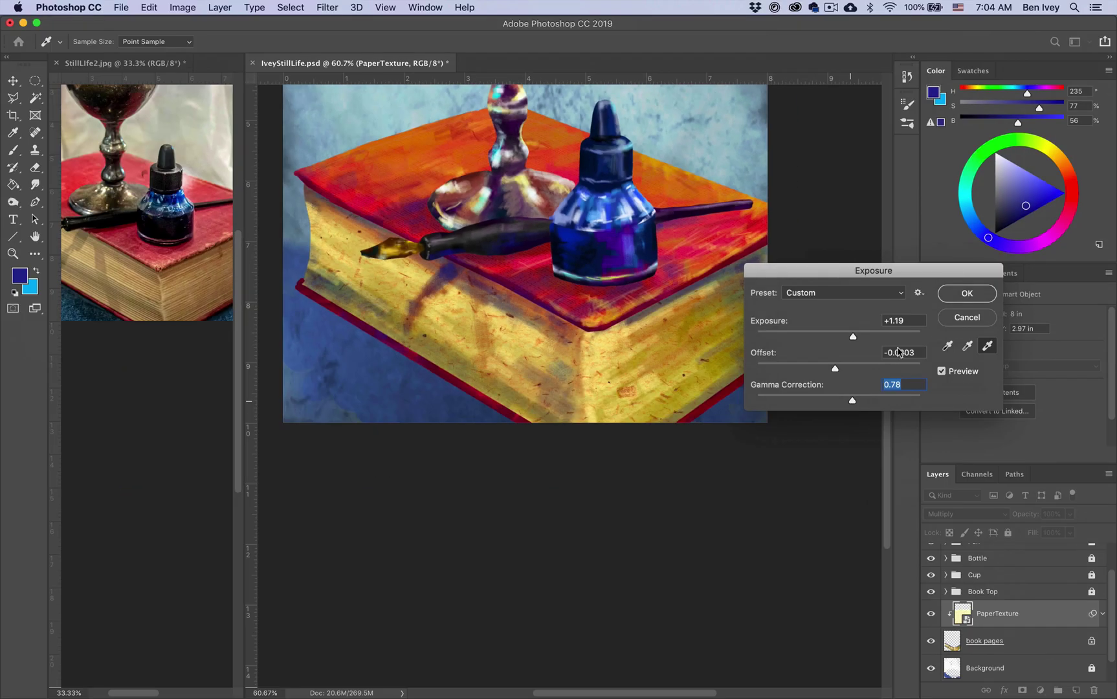
scroll(694, 465, "up", 3)
scroll(728, 406, "right", 1)
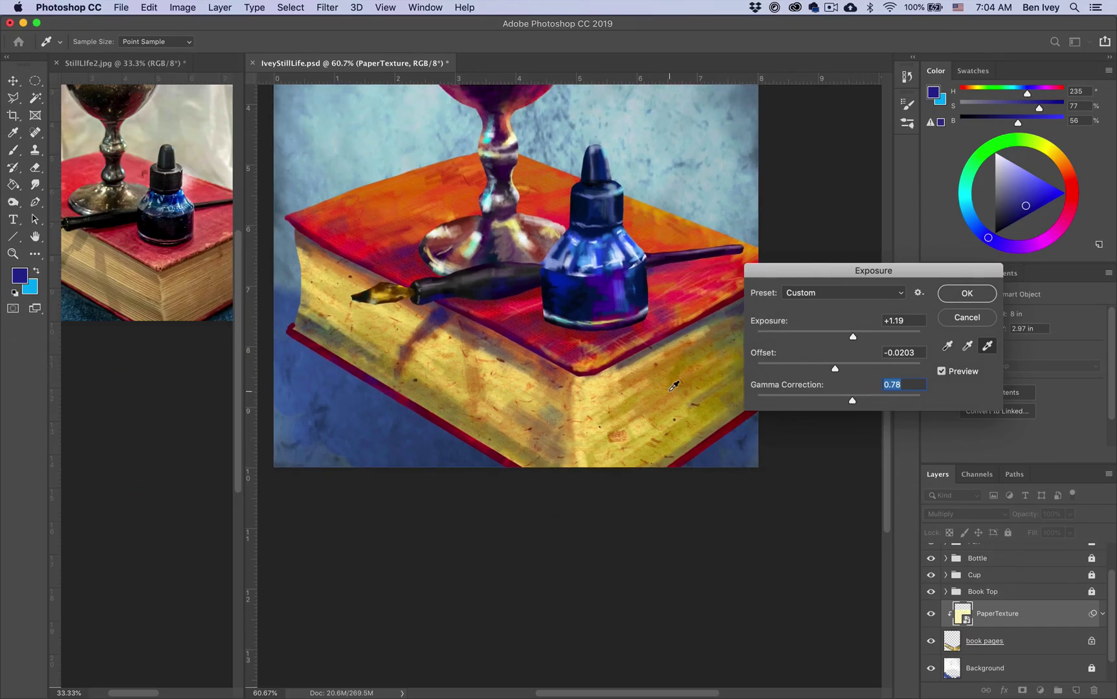
left_click_drag(859, 333, 855, 339)
left_click(956, 298)
- Preview other blending modes on the paper texture, keep Multiply, and check the textured book pages
left_click(949, 513)
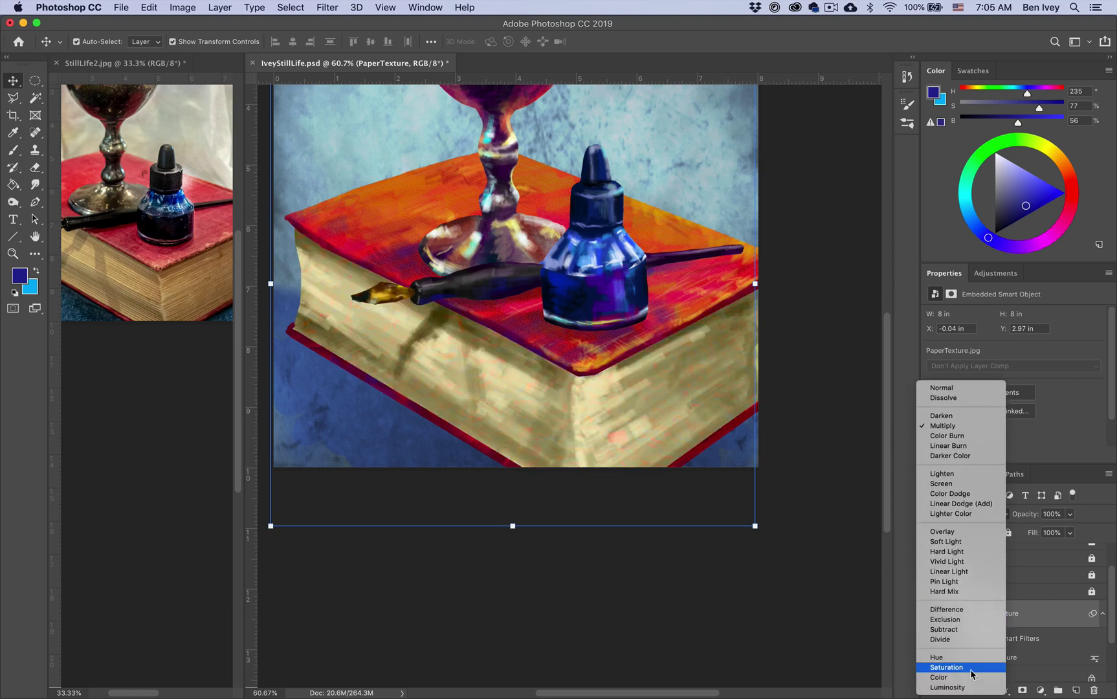
left_click(964, 426)
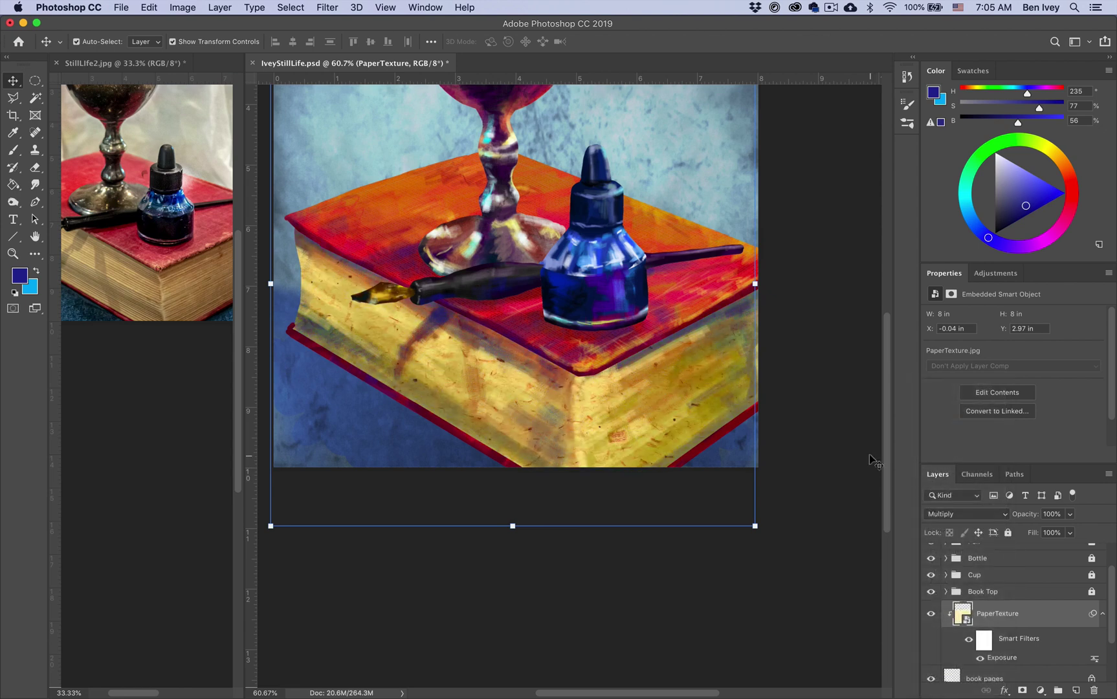
left_click(807, 490)
scroll(791, 508, "up", 2)
scroll(790, 508, "right", 1)
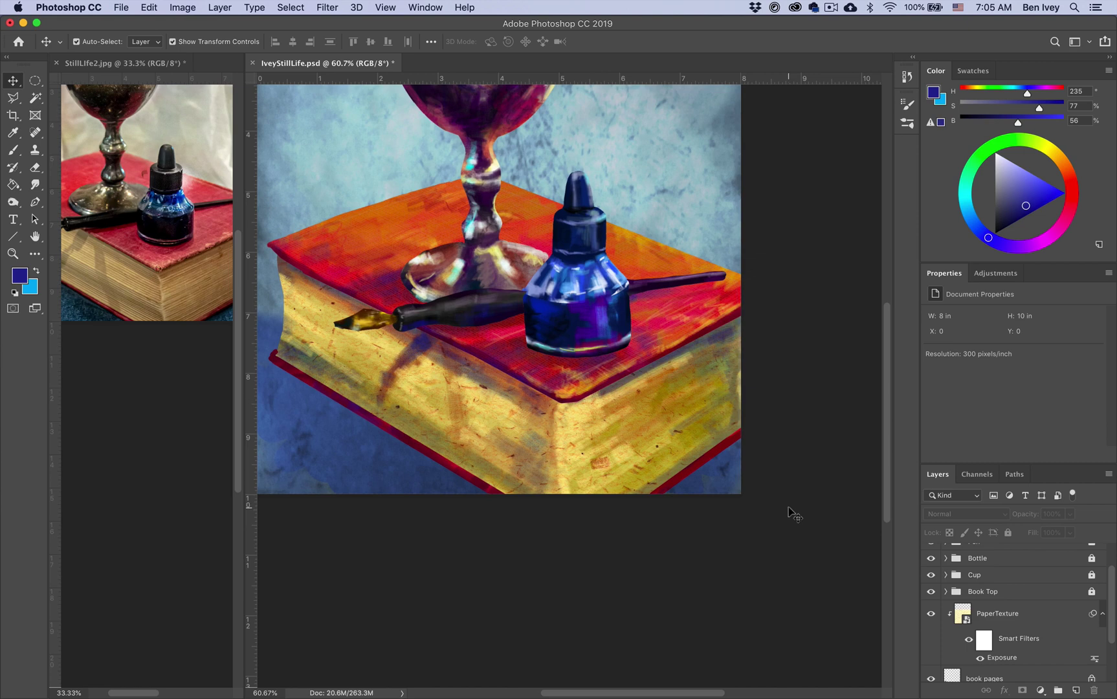
- Group the PaperTexture and book pages layers and name the group Book Pages
scroll(790, 513, "down", 2)
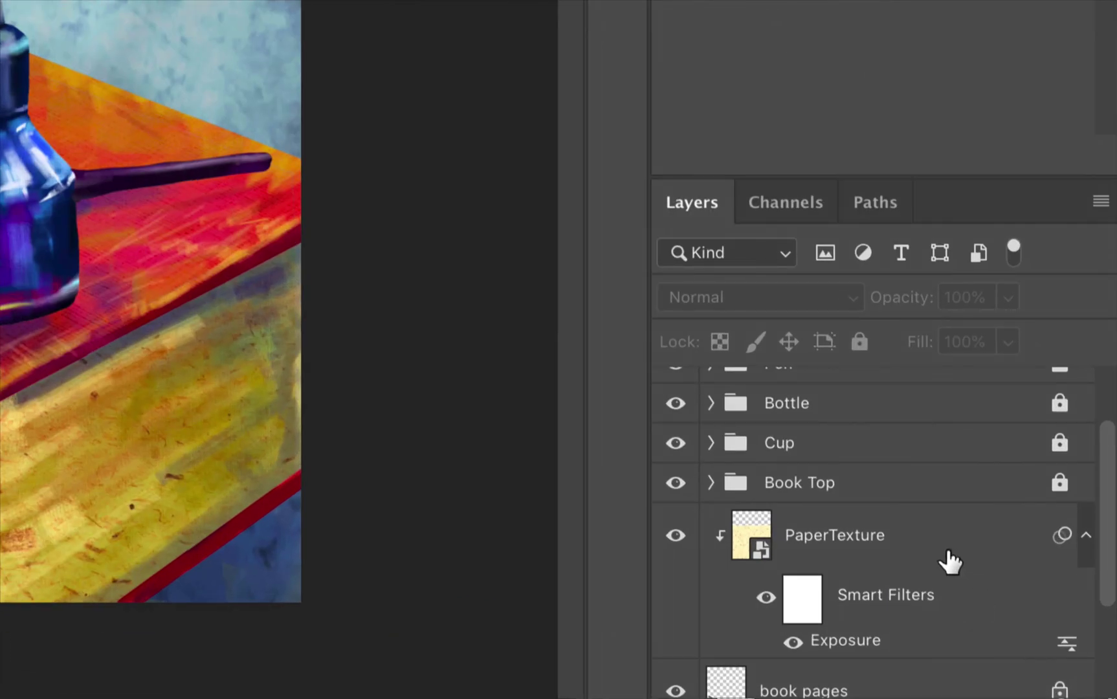
left_click(1044, 621)
scroll(949, 561, "down", 3)
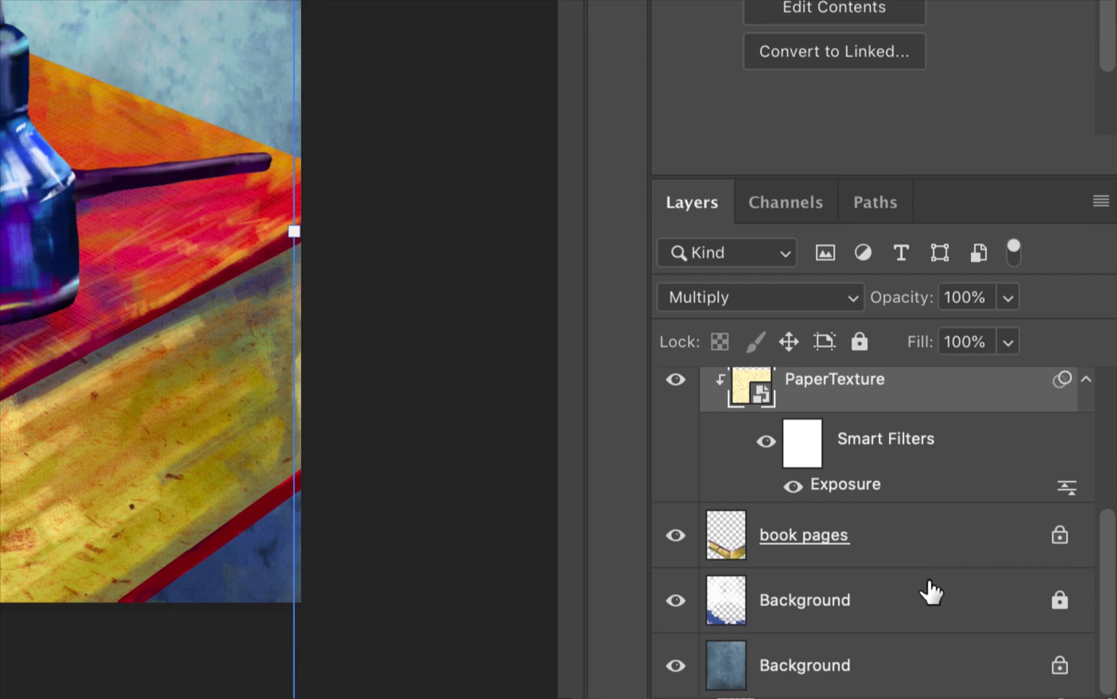
left_click(927, 542, "shift")
scroll(927, 542, "up", 1)
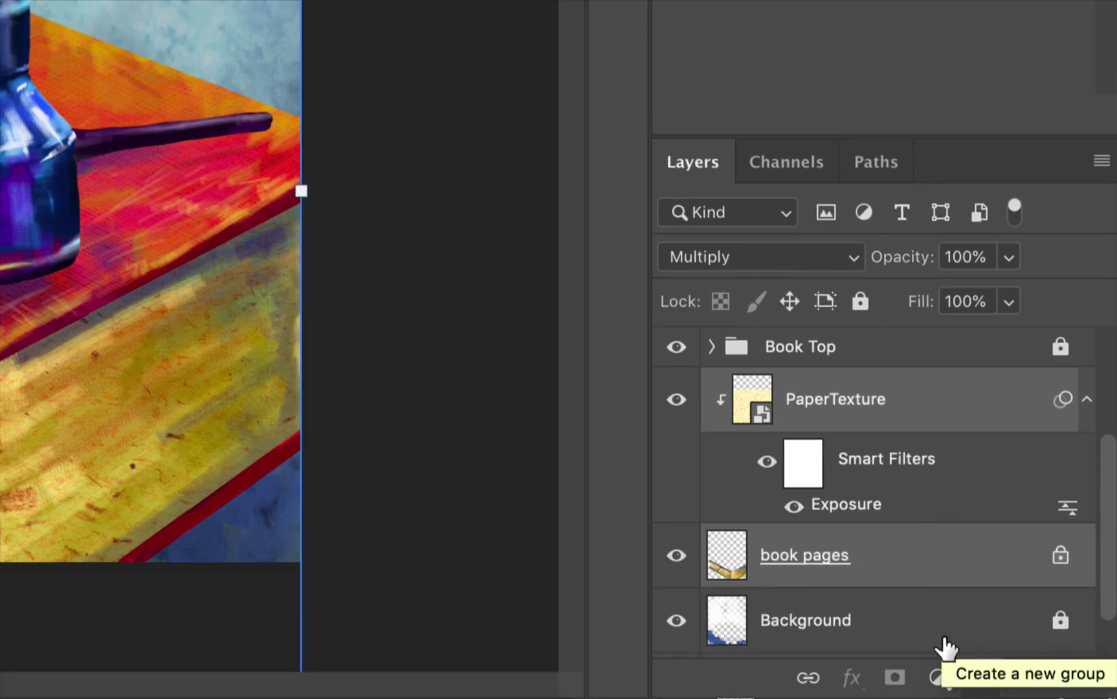
left_click(979, 676)
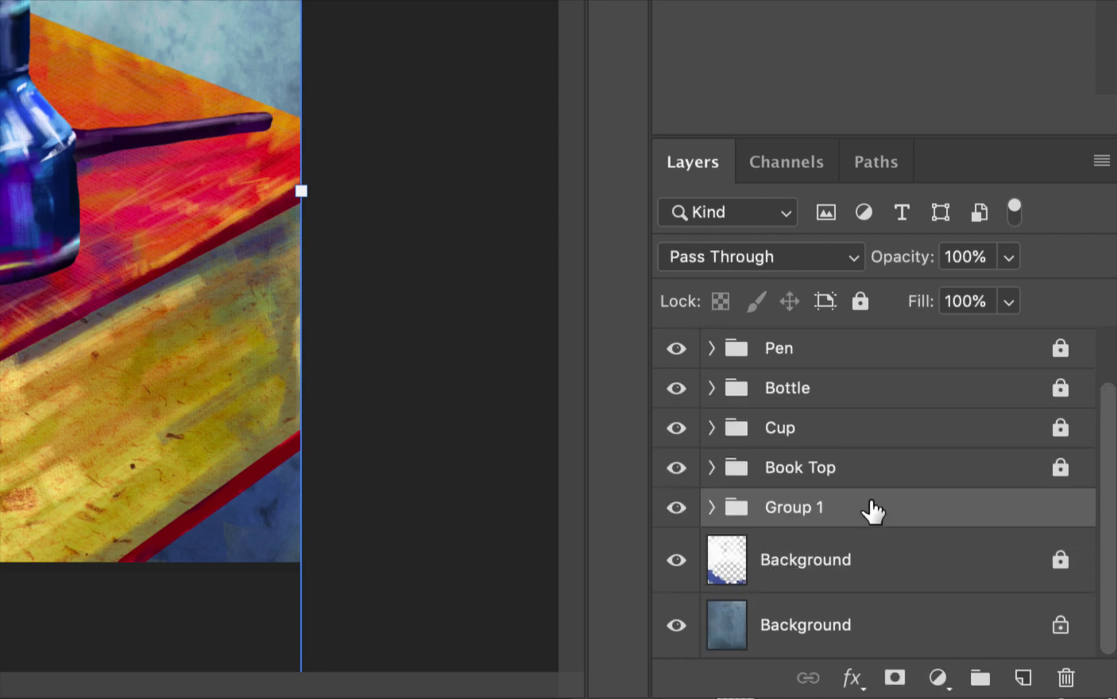
double_click(780, 515)
type("Book")
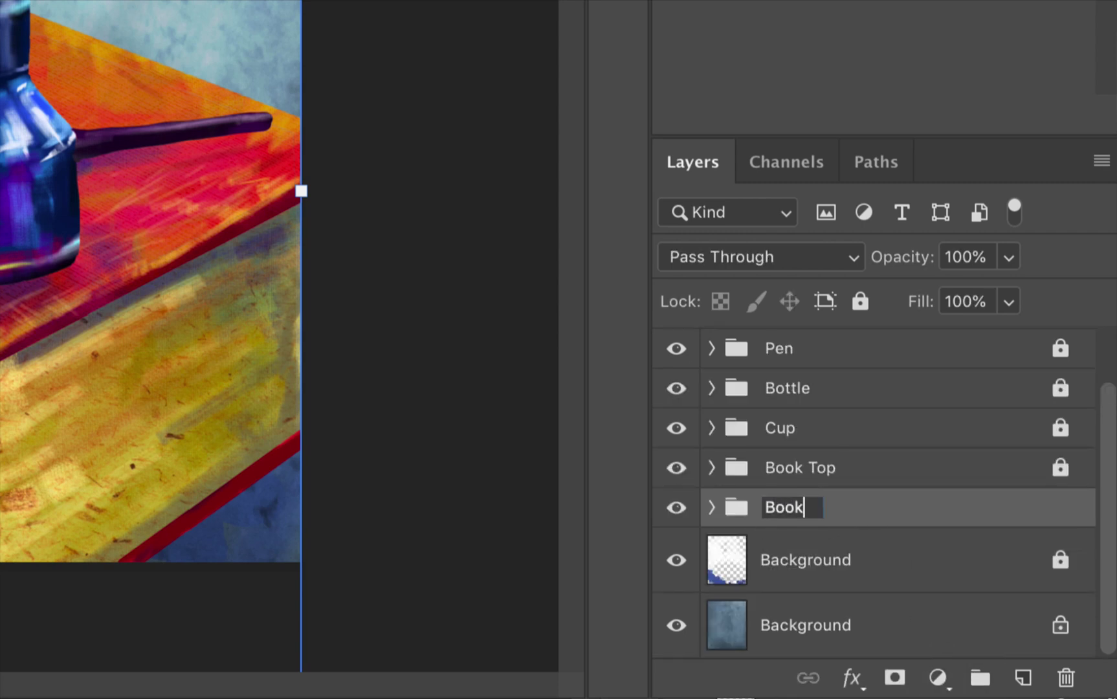
type(" Pages")
key("Return")
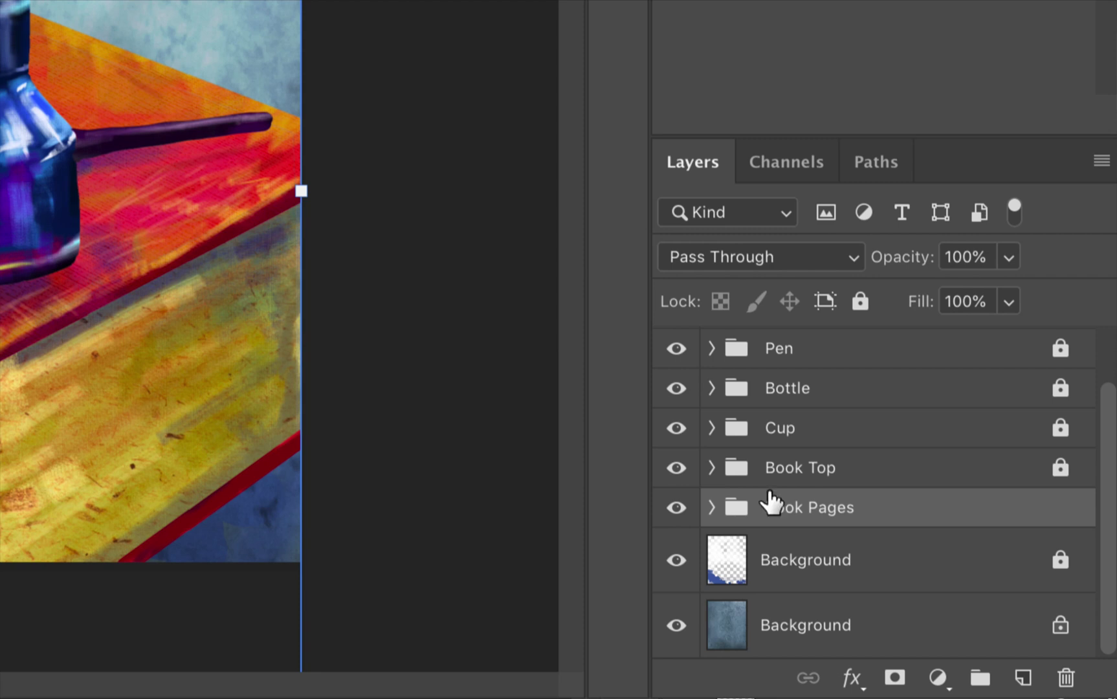
- Lock the Book Pages group and unlock the Overlay Background layer beneath it
scroll(780, 399, "up", 1)
scroll(779, 400, "down", 1)
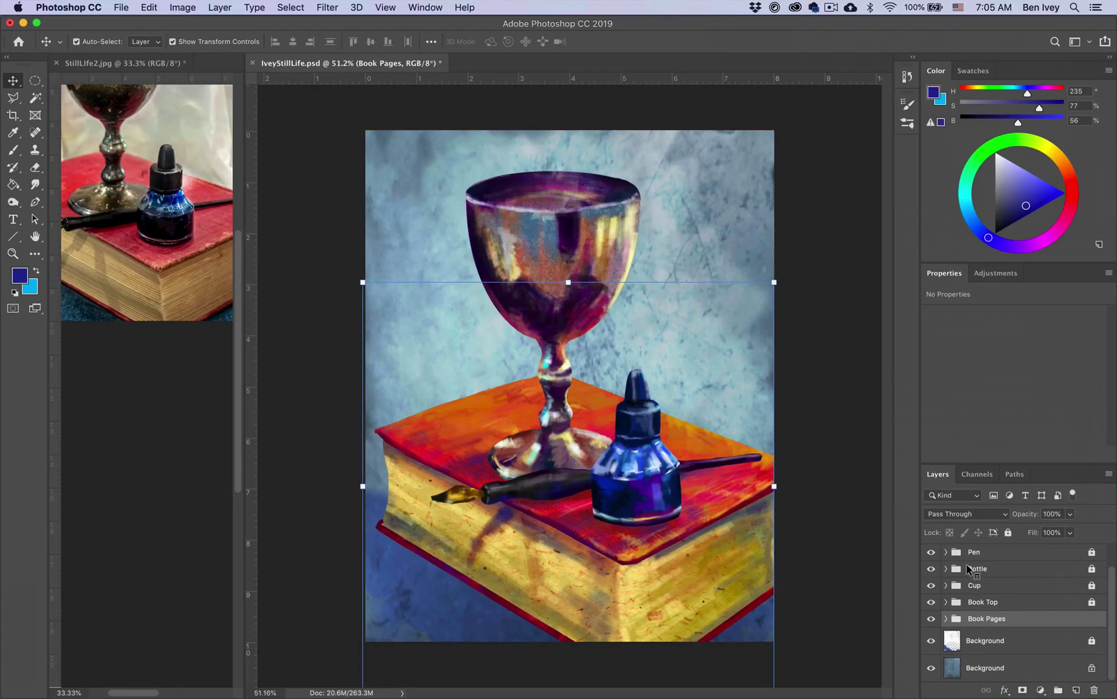
left_click(1024, 647)
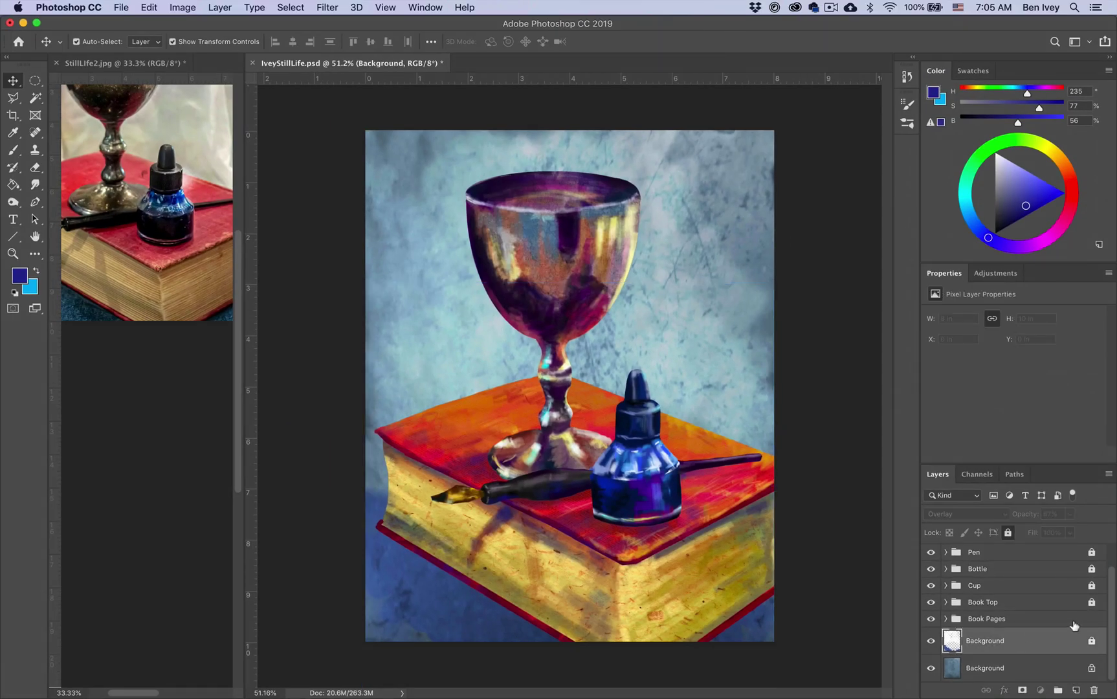
left_click(1064, 619)
left_click(1007, 532)
left_click(1044, 639)
left_click(1092, 642)
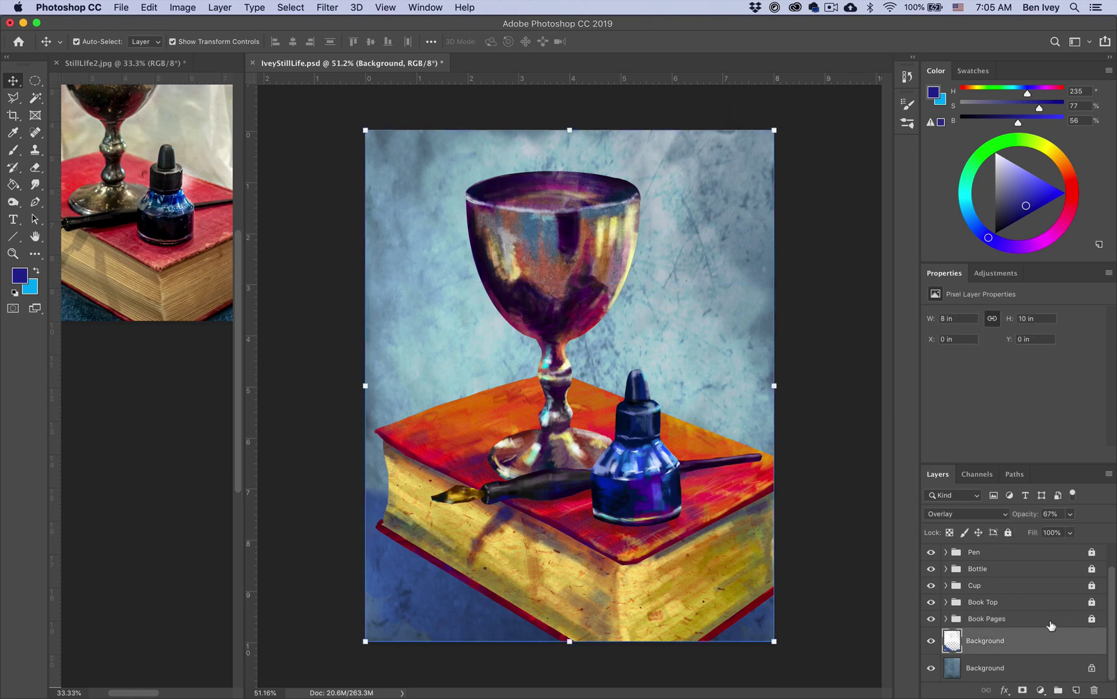
- View the whole StillLife2.jpg reference photo to examine the blue cloth beneath the book
left_click(136, 319)
scroll(135, 338, "down", 5)
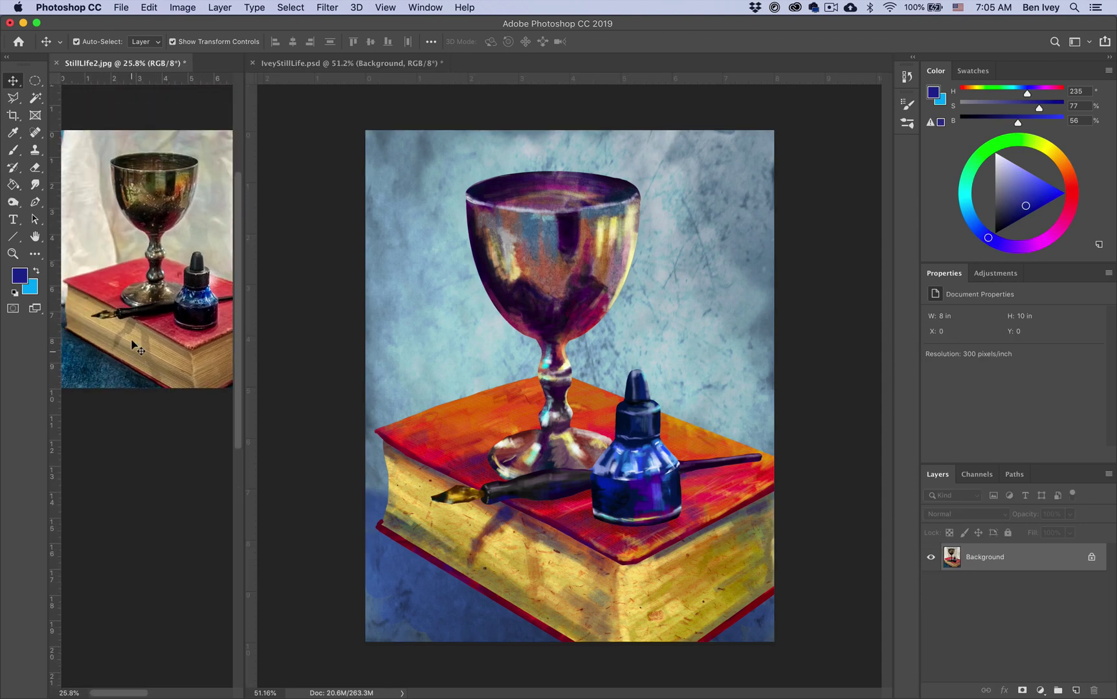
scroll(132, 343, "down", 3)
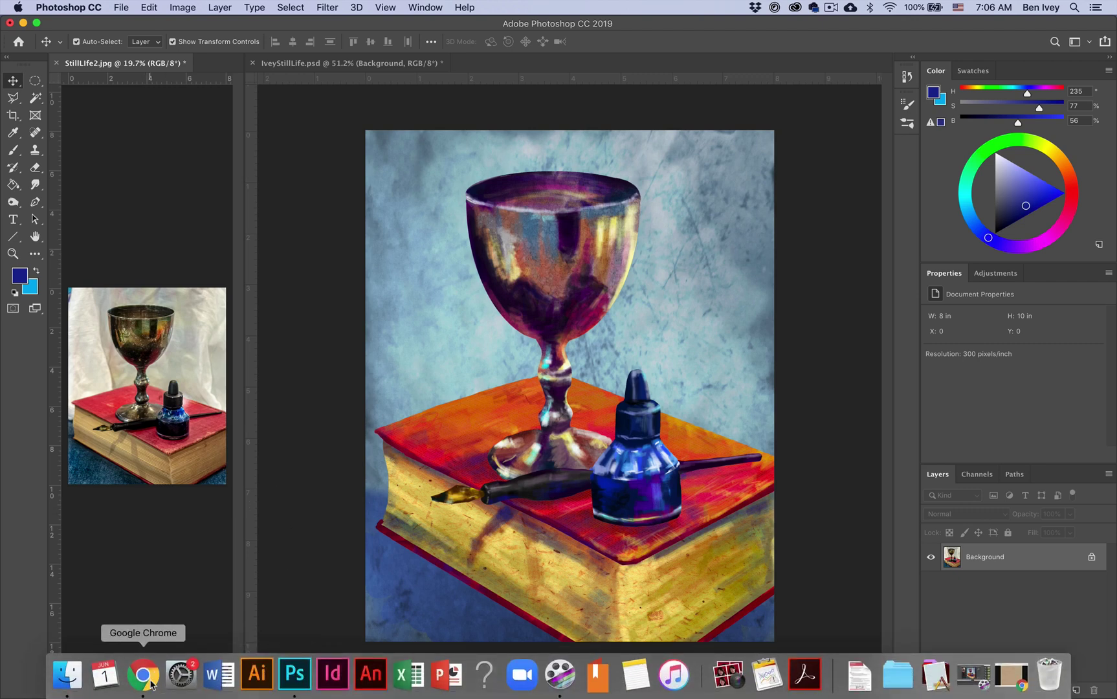
- Switch to Chrome and search the web for "denim texture"
left_click(143, 675)
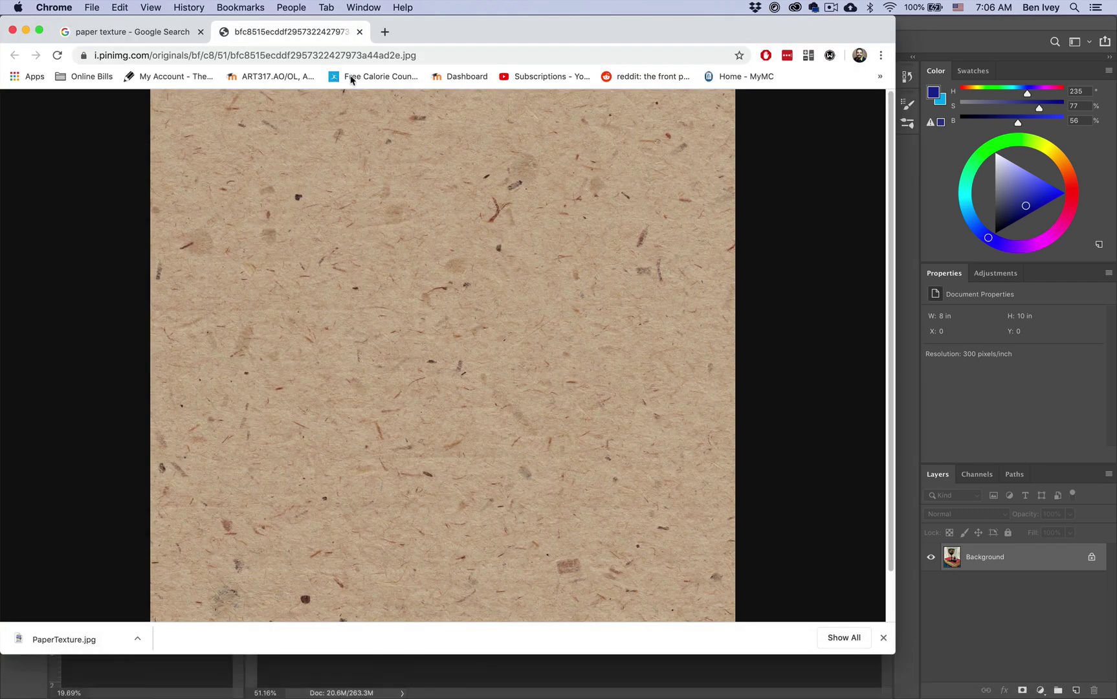
left_click(330, 56)
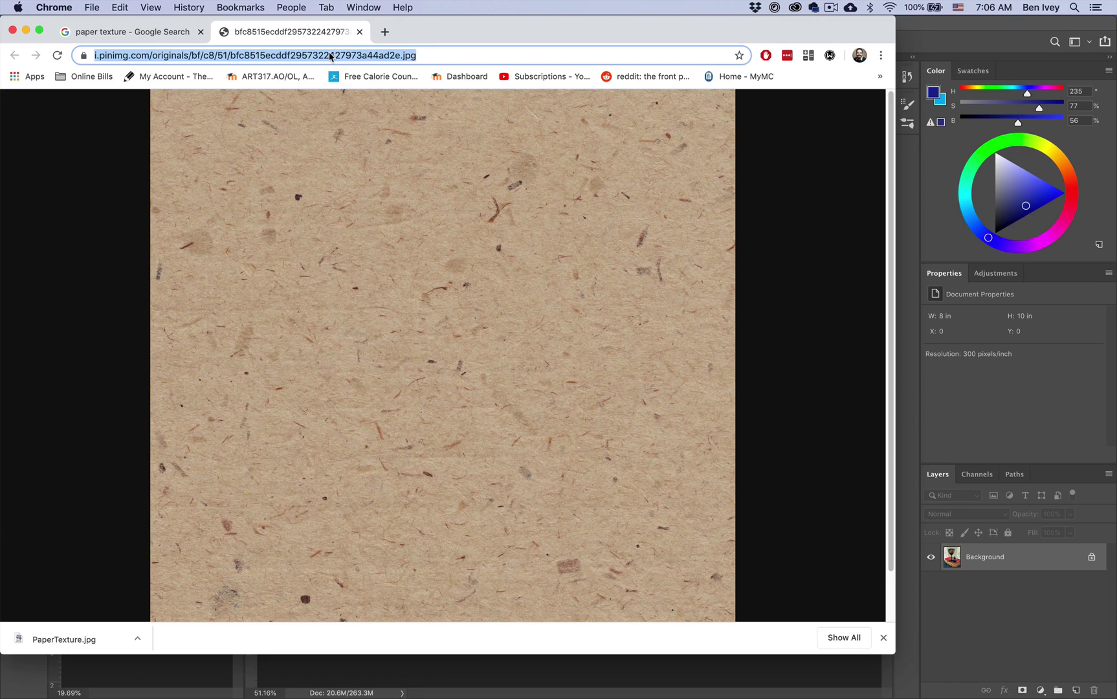
type("denim ")
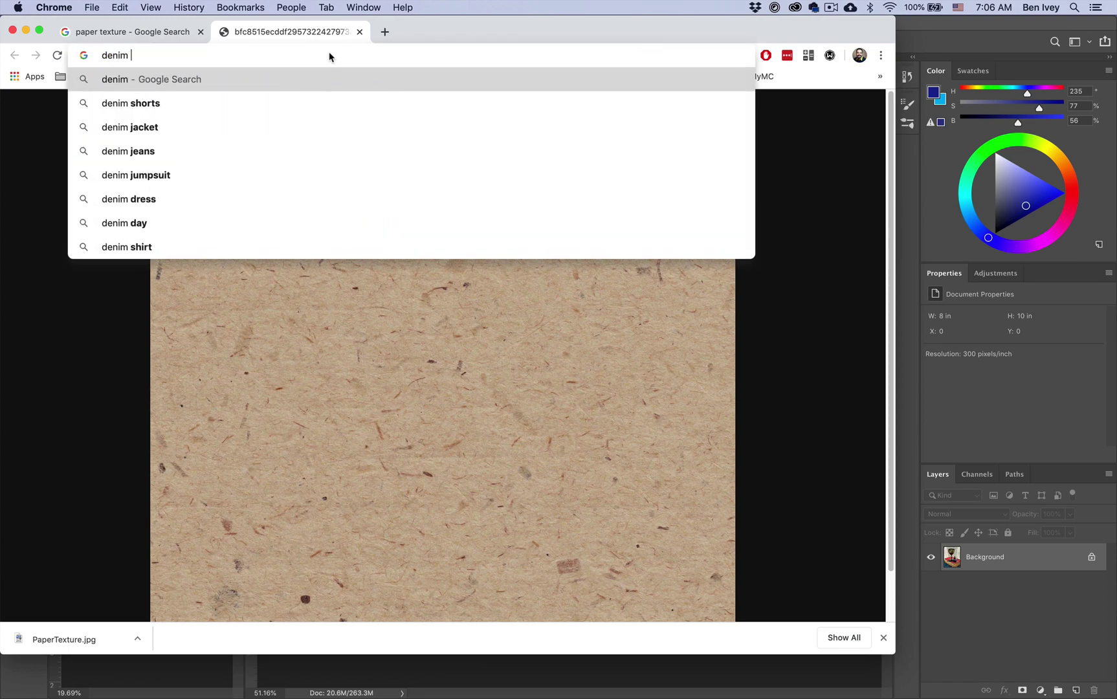
type("texture")
key("Down")
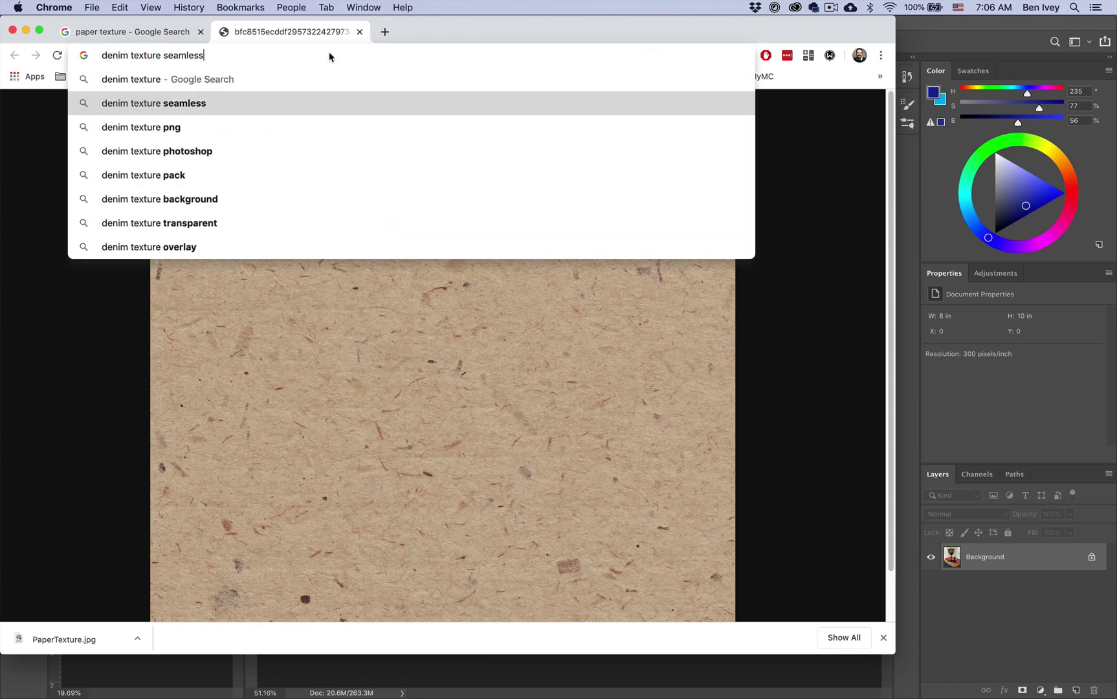
key("BackSpace")
key("BackSpace")
key("BackSpace")
key("BackSpace")
key("BackSpace")
key("BackSpace")
key("BackSpace")
key("BackSpace")
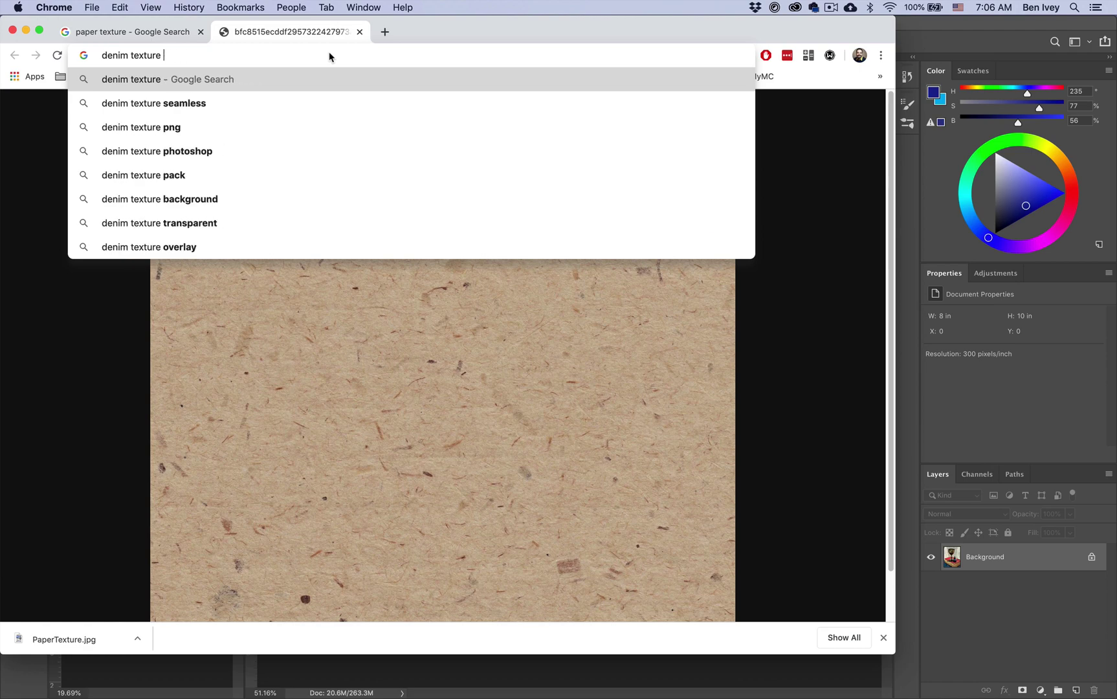
key("Return")
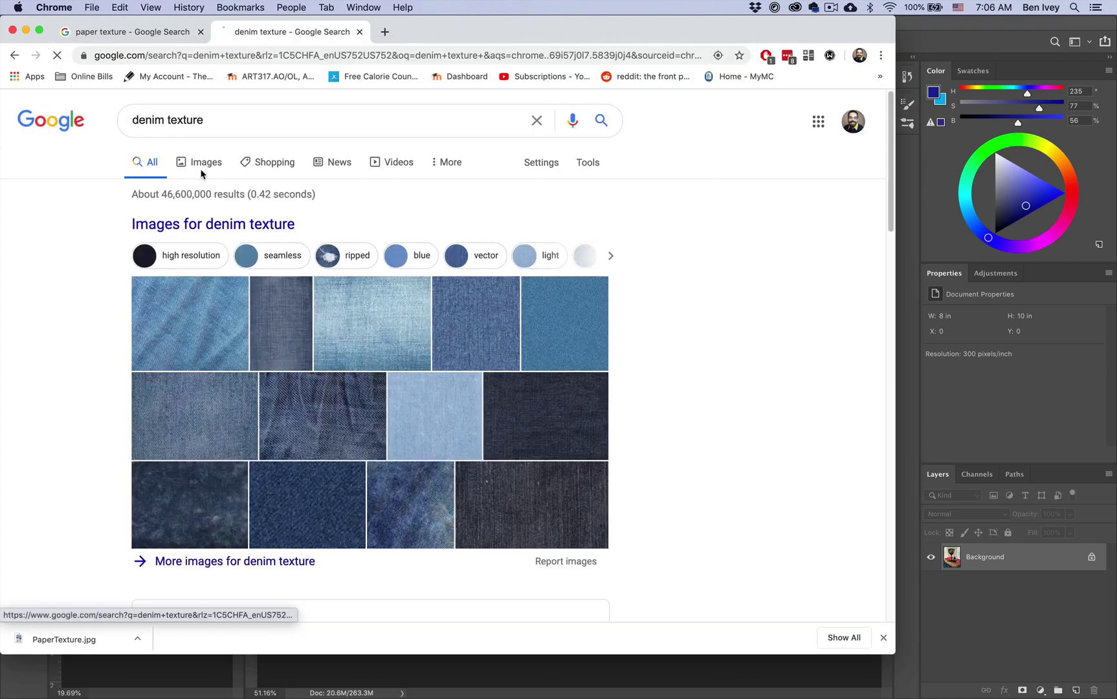
- Show image results for the denim texture and filter them to Large size and Labeled for Reuse usage rights
left_click(204, 168)
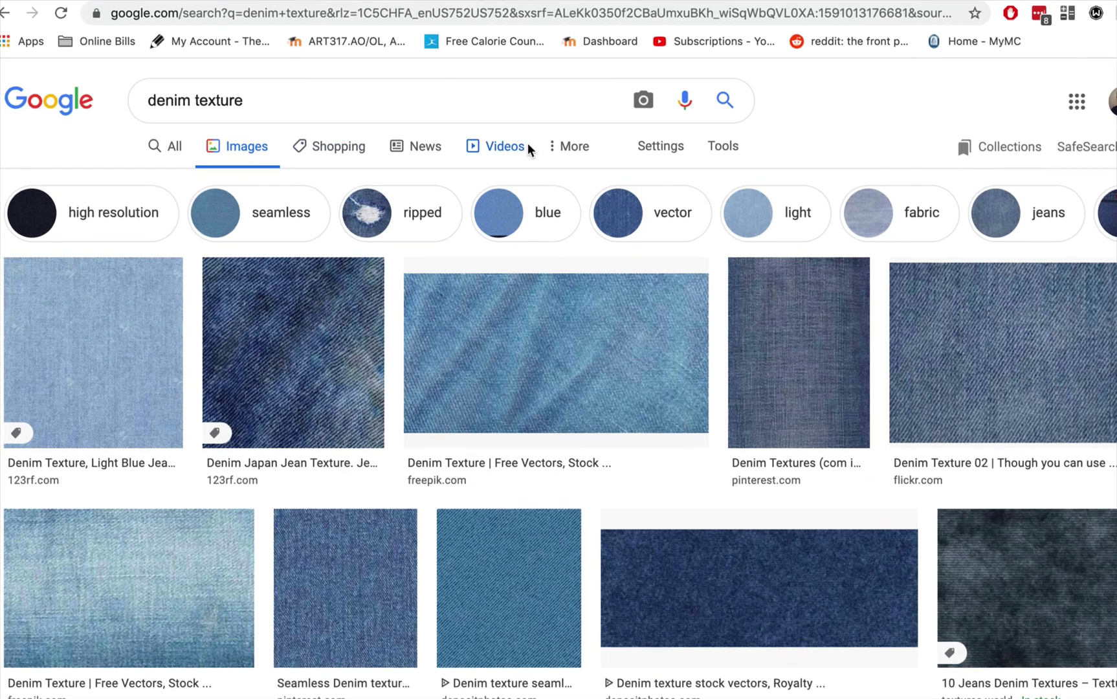
left_click(740, 157)
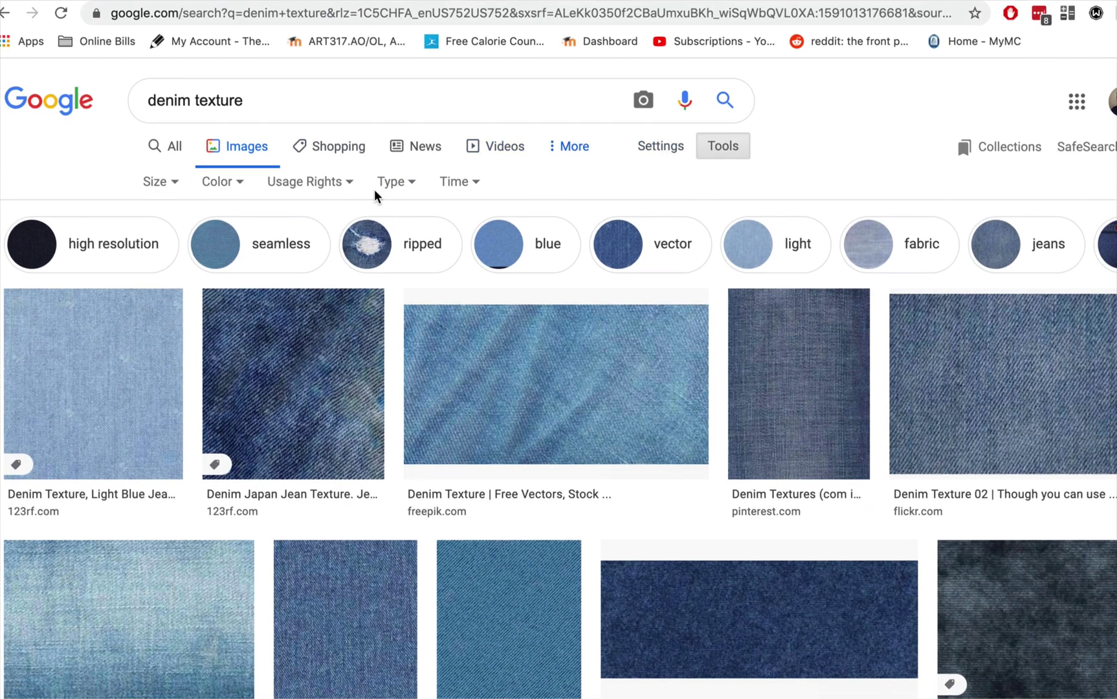
left_click(156, 185)
left_click(158, 239)
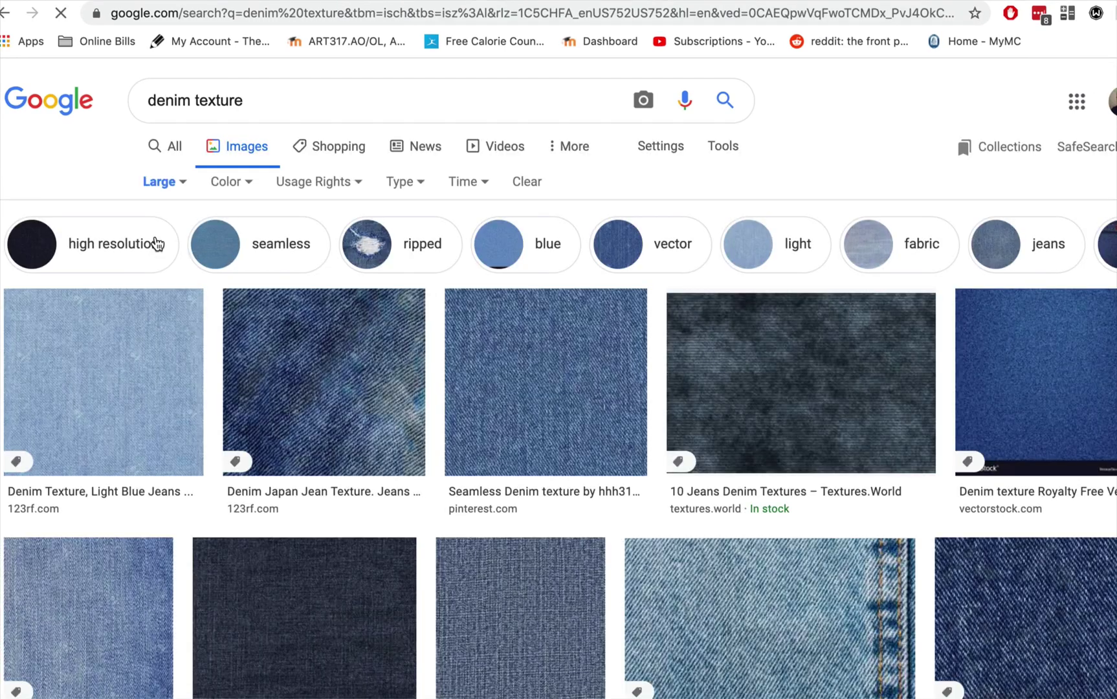
left_click(302, 182)
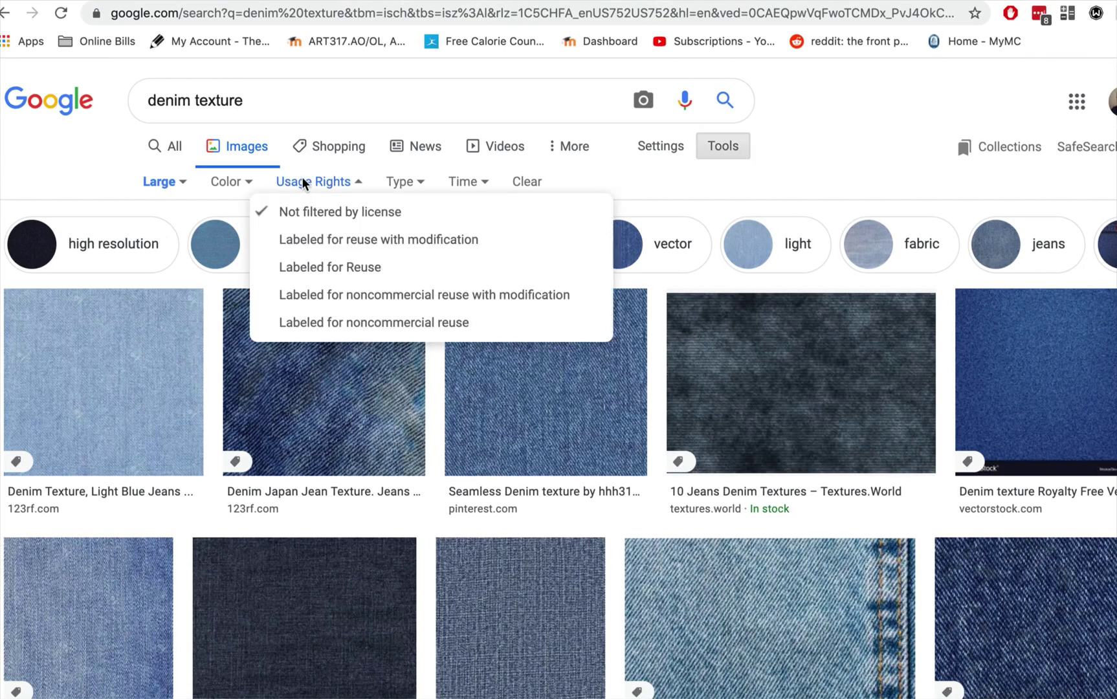
left_click(308, 264)
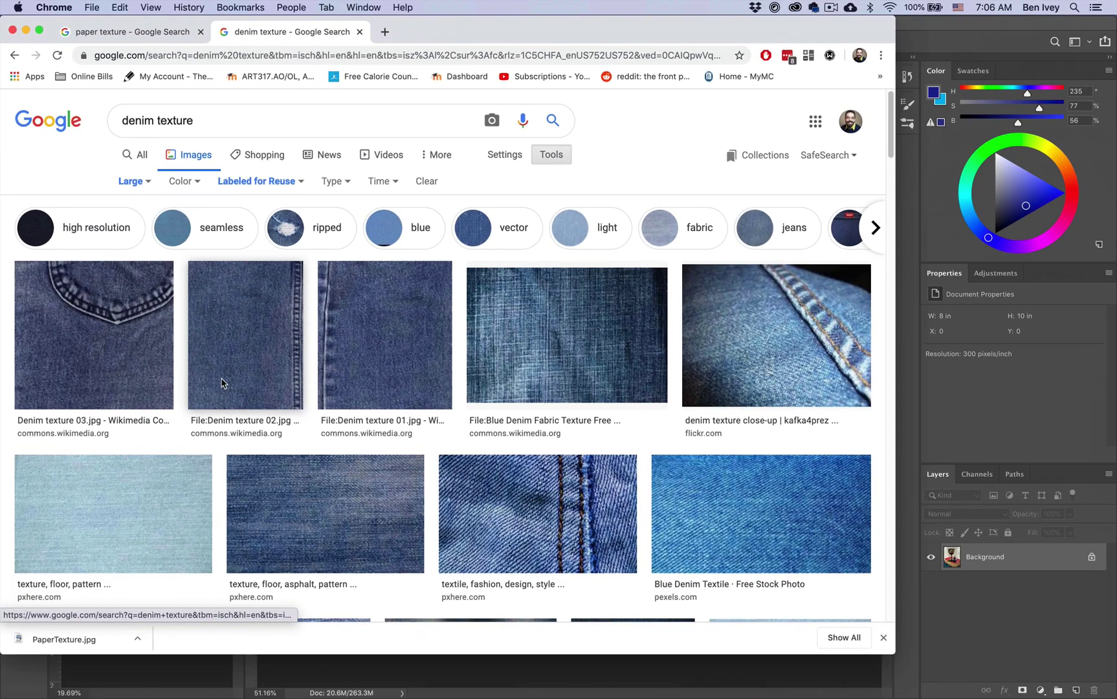
- Preview the PxHere blue denim result, inspect its image at closer range in a separate tab, and close that tab
scroll(223, 382, "down", 2)
left_click(326, 446)
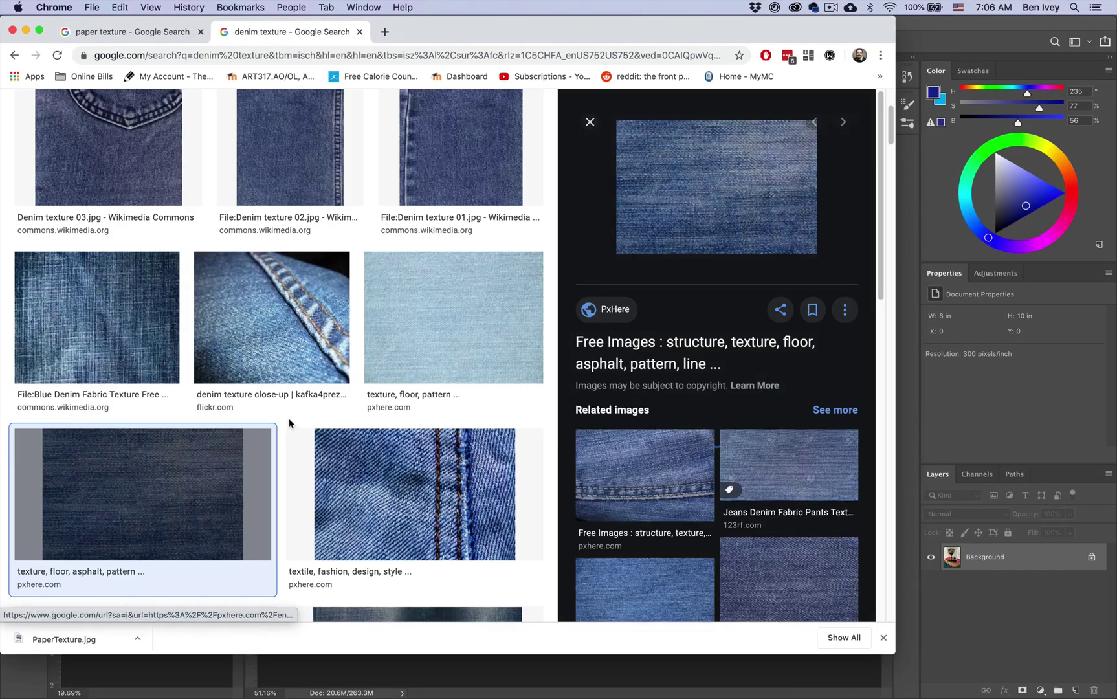
right_click(706, 180)
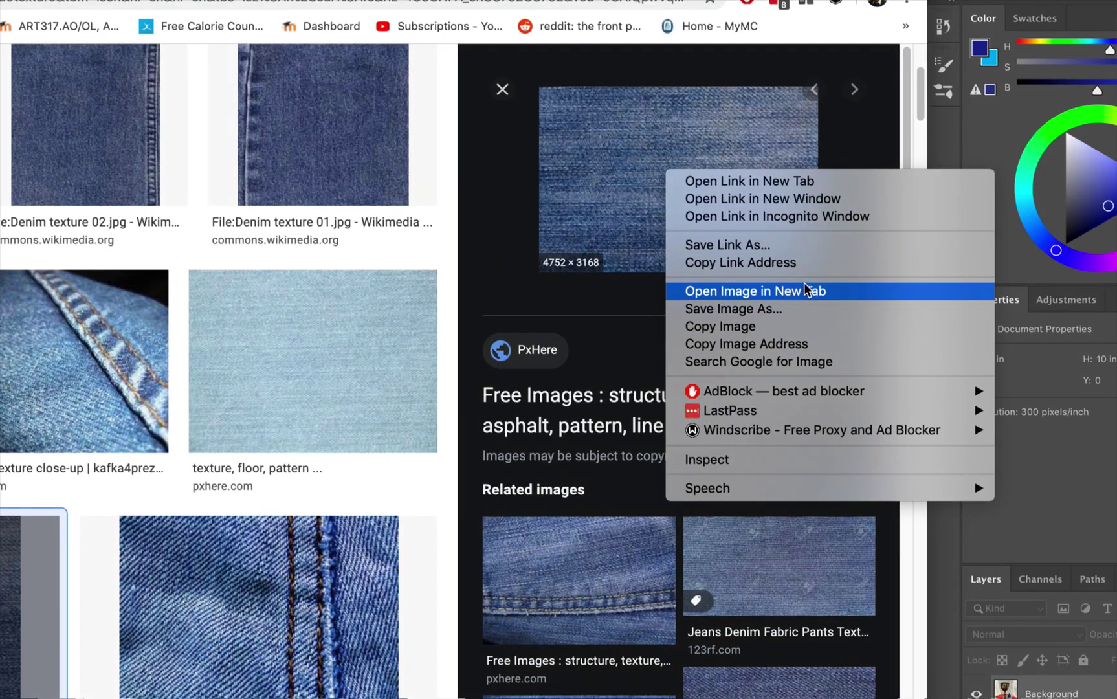
left_click(805, 293)
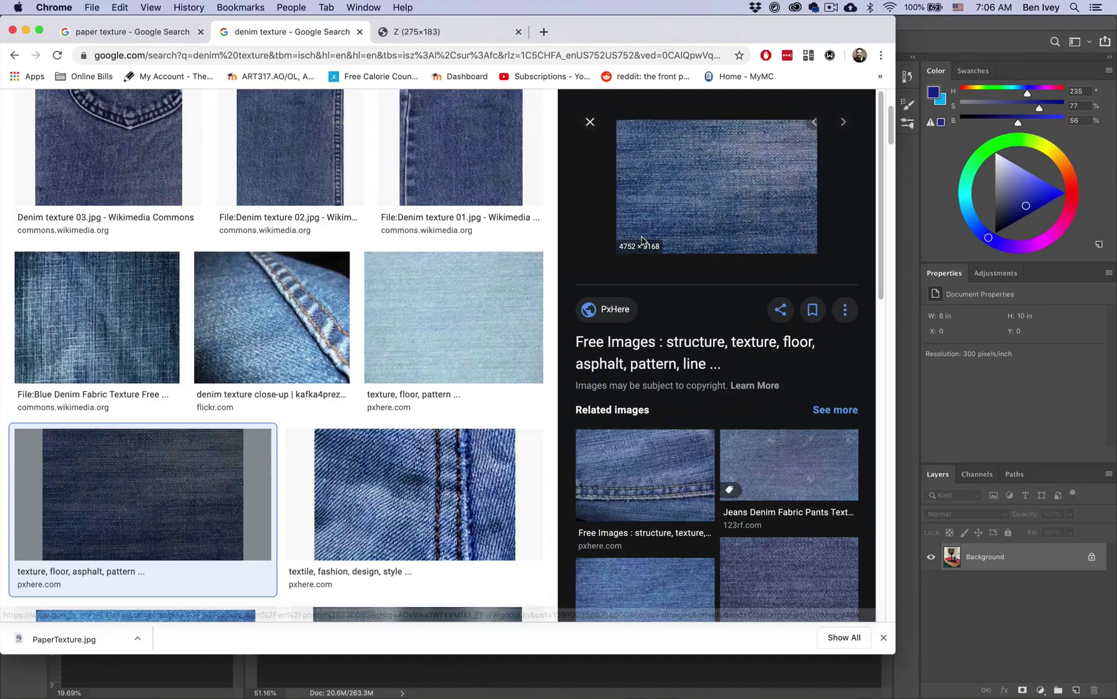
left_click(424, 35)
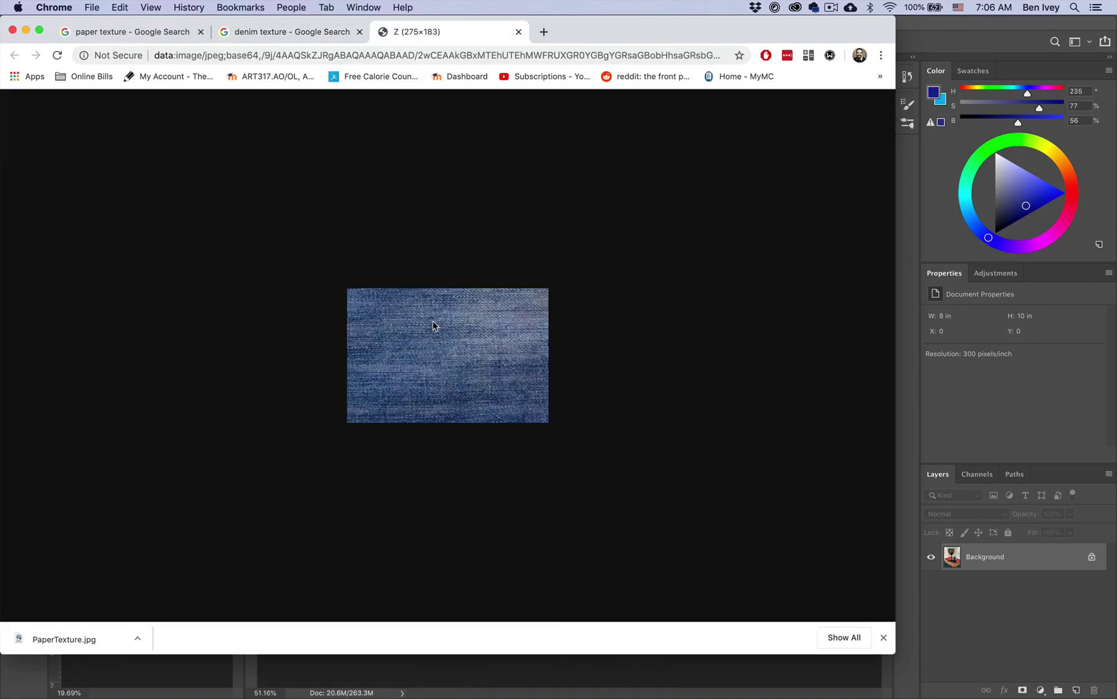
scroll(433, 322, "up", 5)
scroll(433, 321, "down", 1)
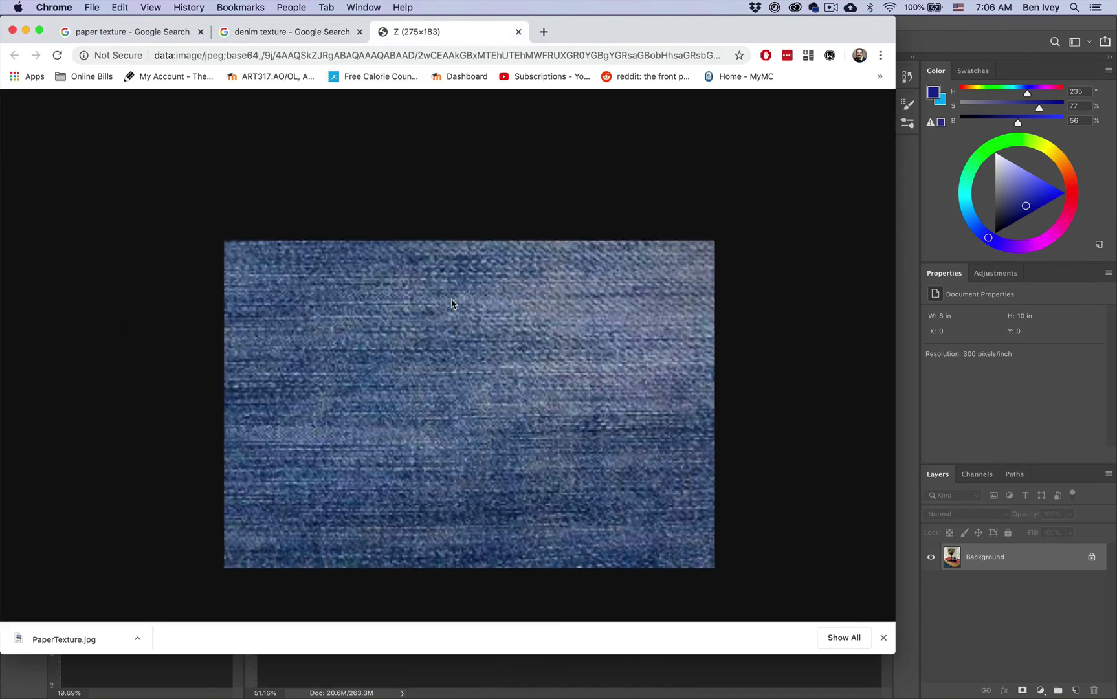
key("super+w")
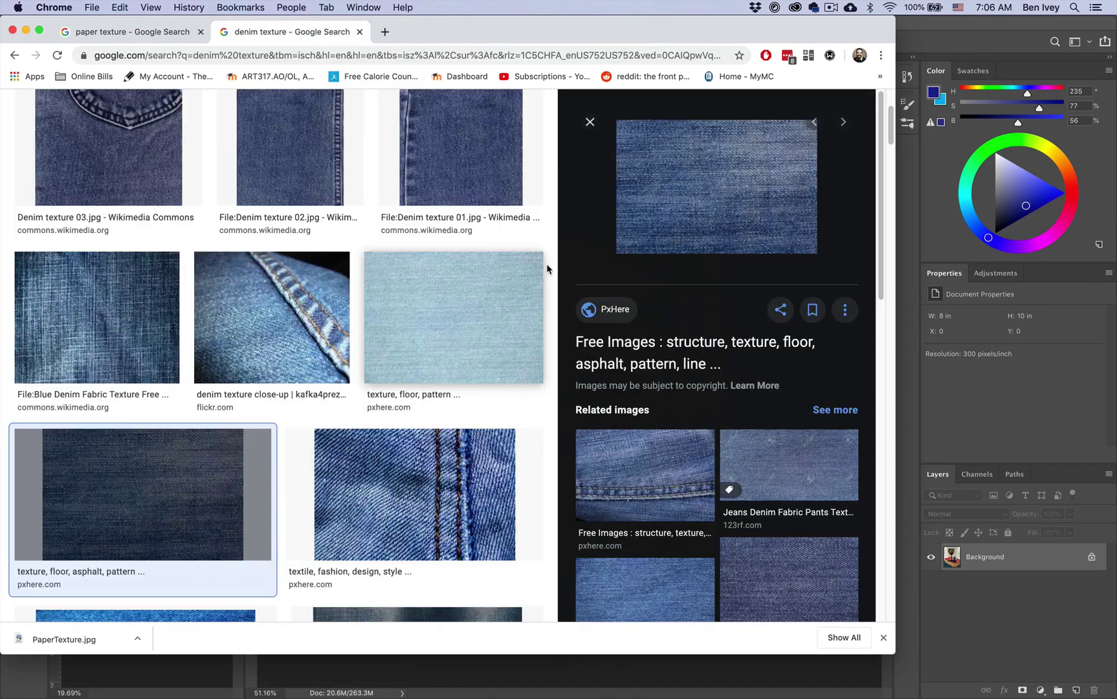
- Try to download the PxHere denim photo in its original size from its source page, then leave that page
left_click(706, 204)
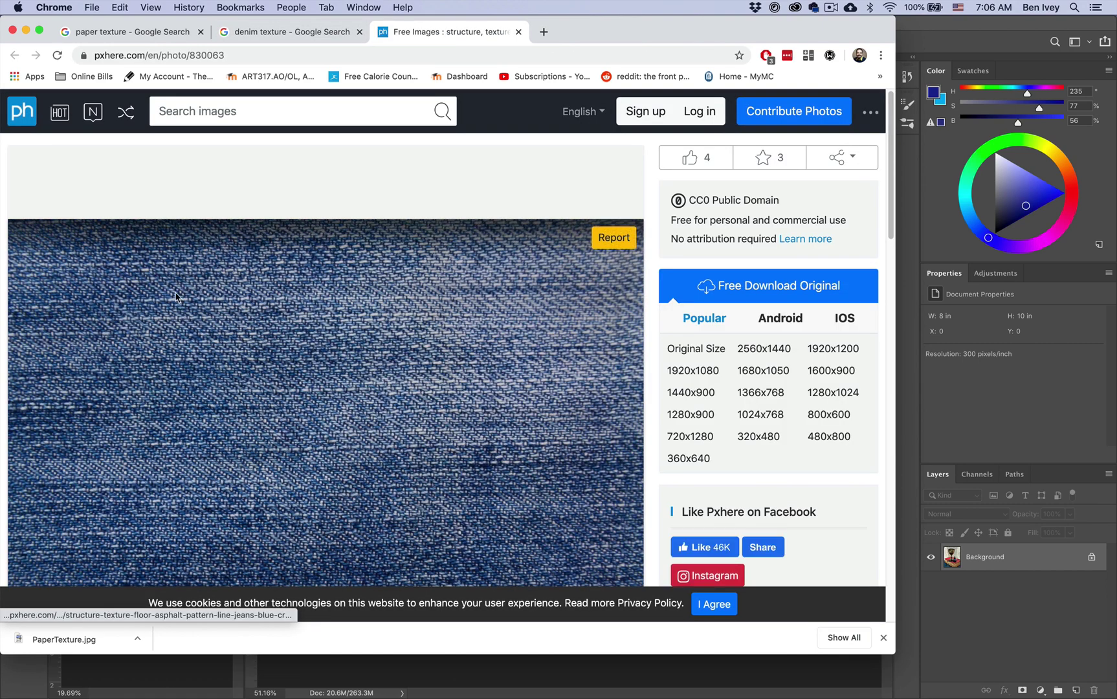
scroll(208, 331, "down", 1)
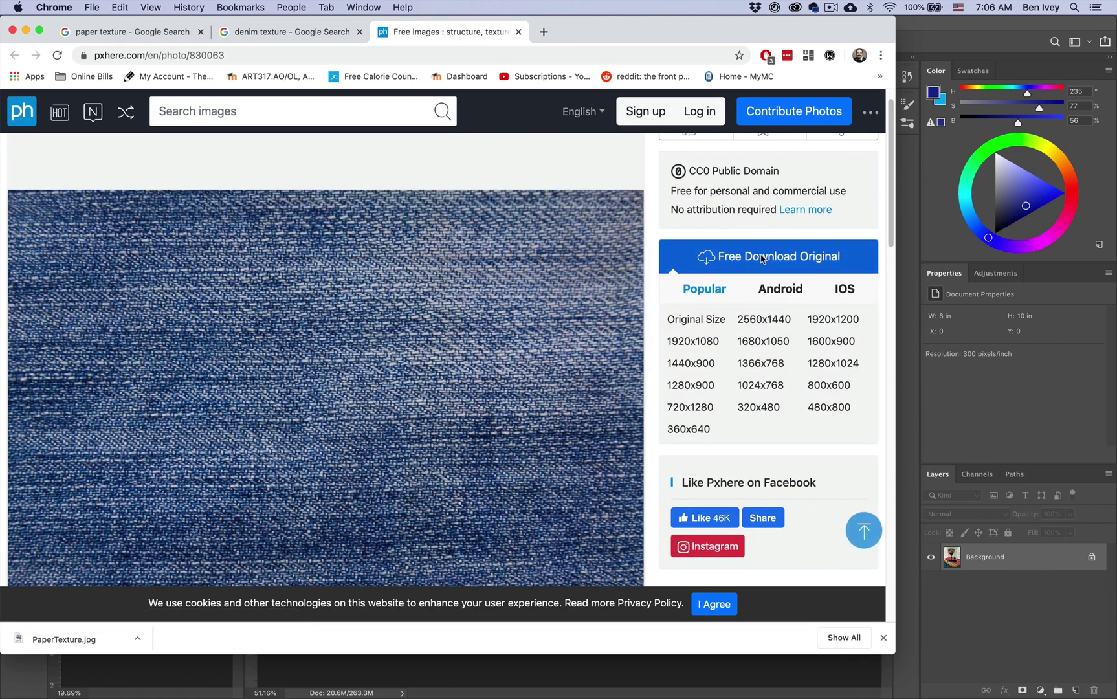
left_click(708, 319)
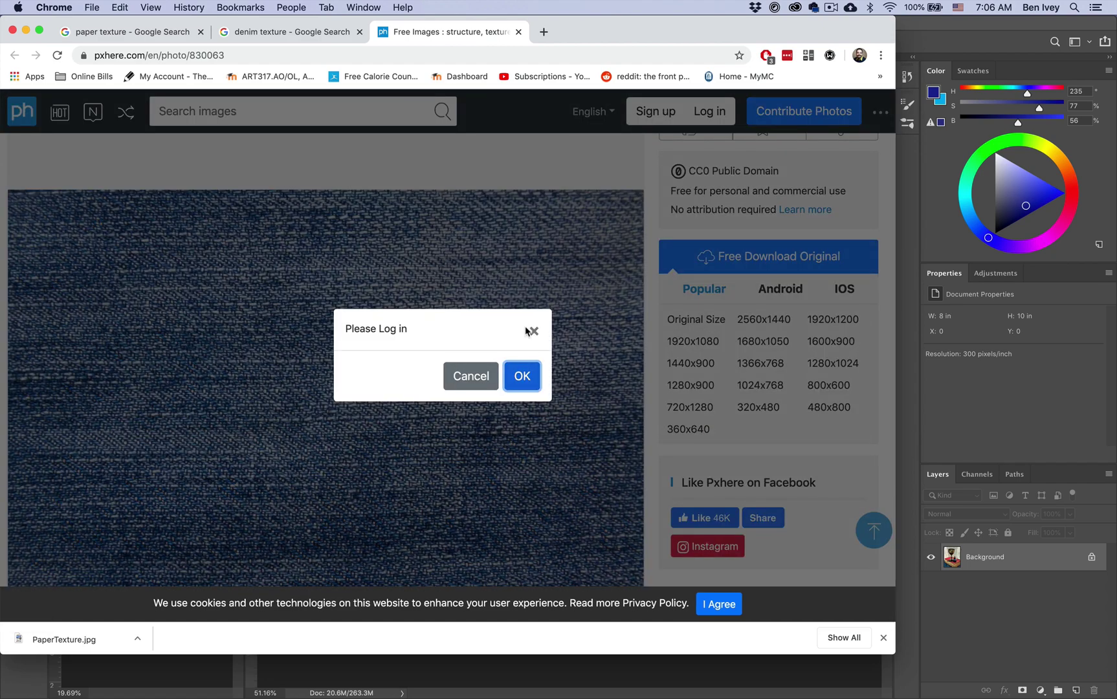
left_click(467, 387)
key("super+w")
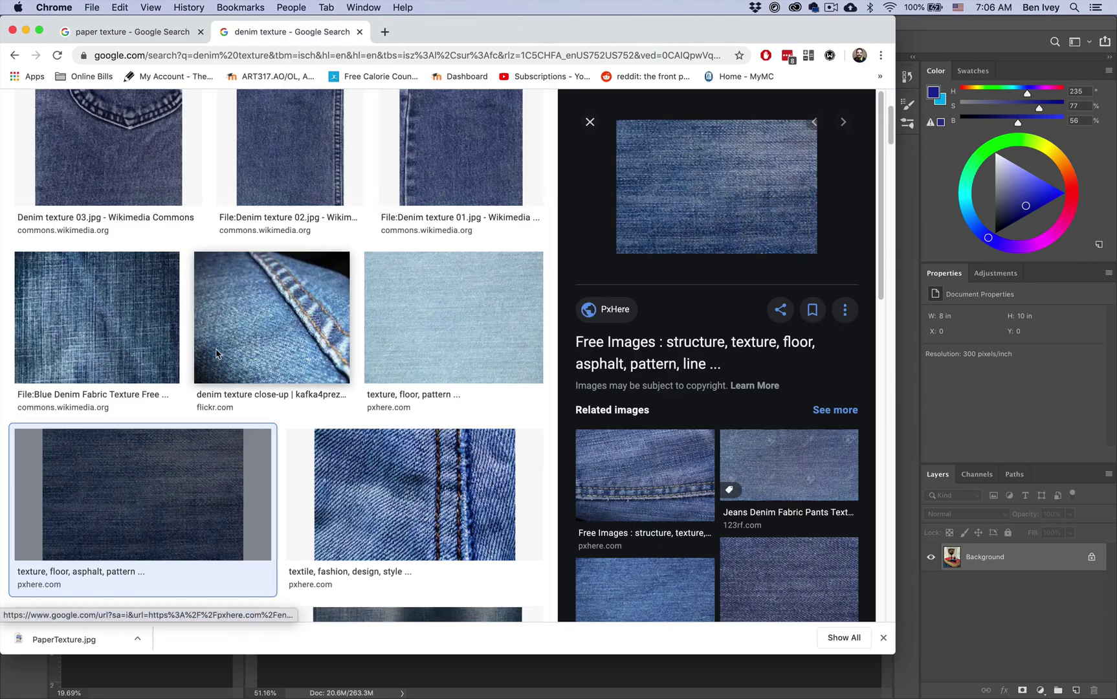
- Preview the Blue Denim Fabric Texture result from Wikimedia Commons and open its preview image in a separate tab, then close it
scroll(295, 256, "down", 1)
left_click(111, 303)
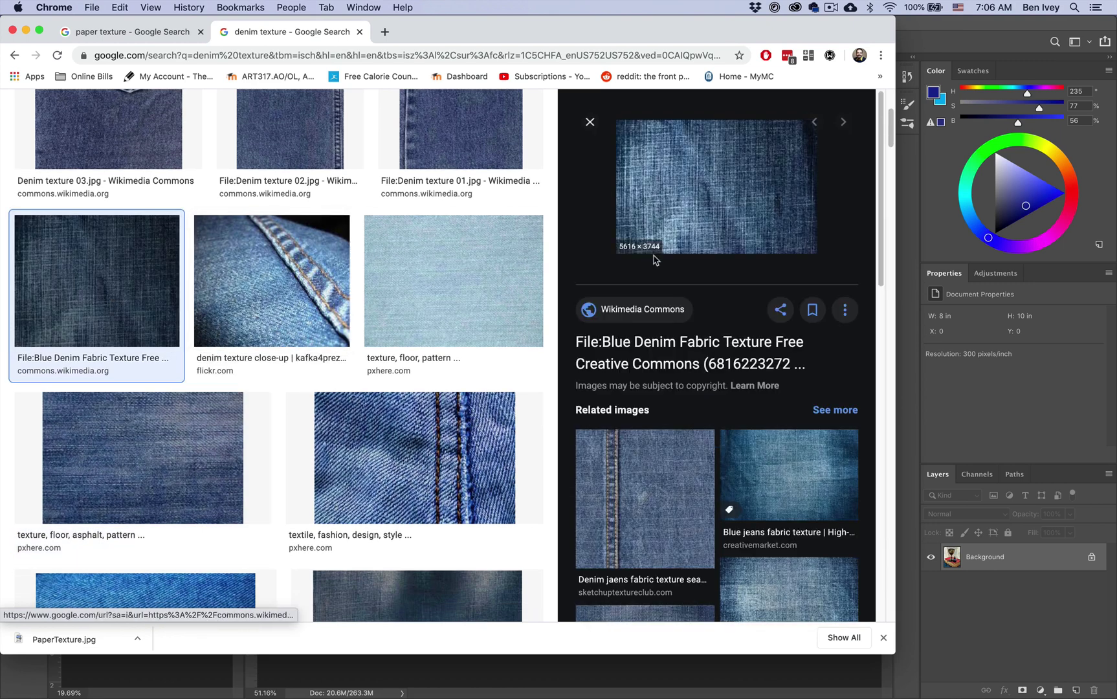
right_click(706, 193)
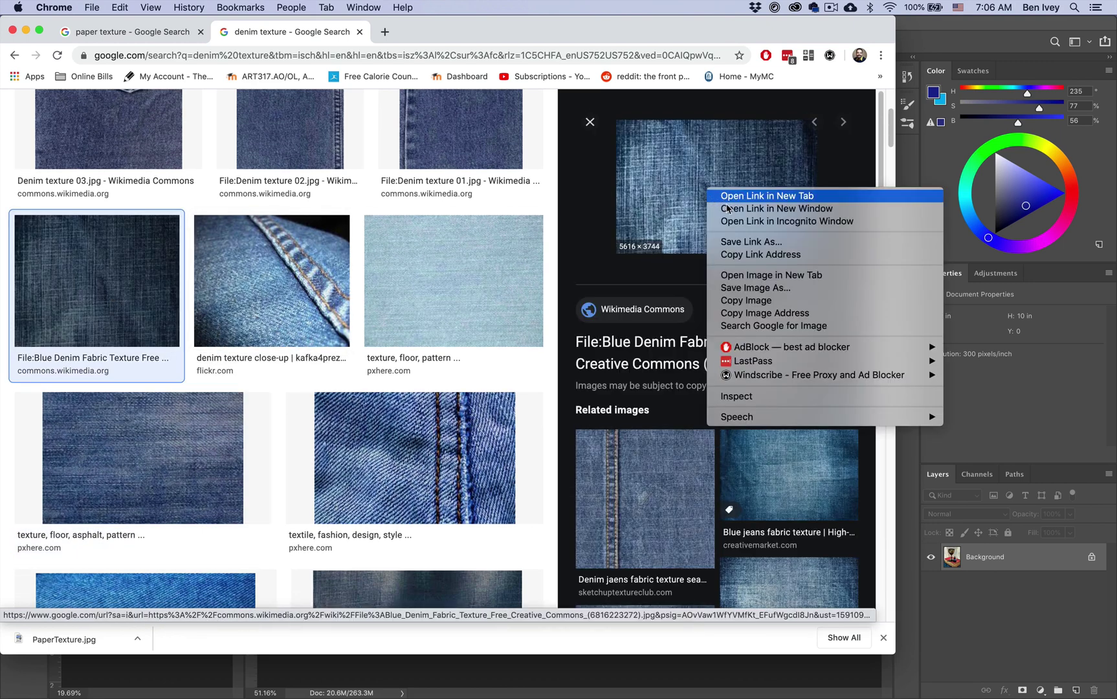
left_click(742, 275)
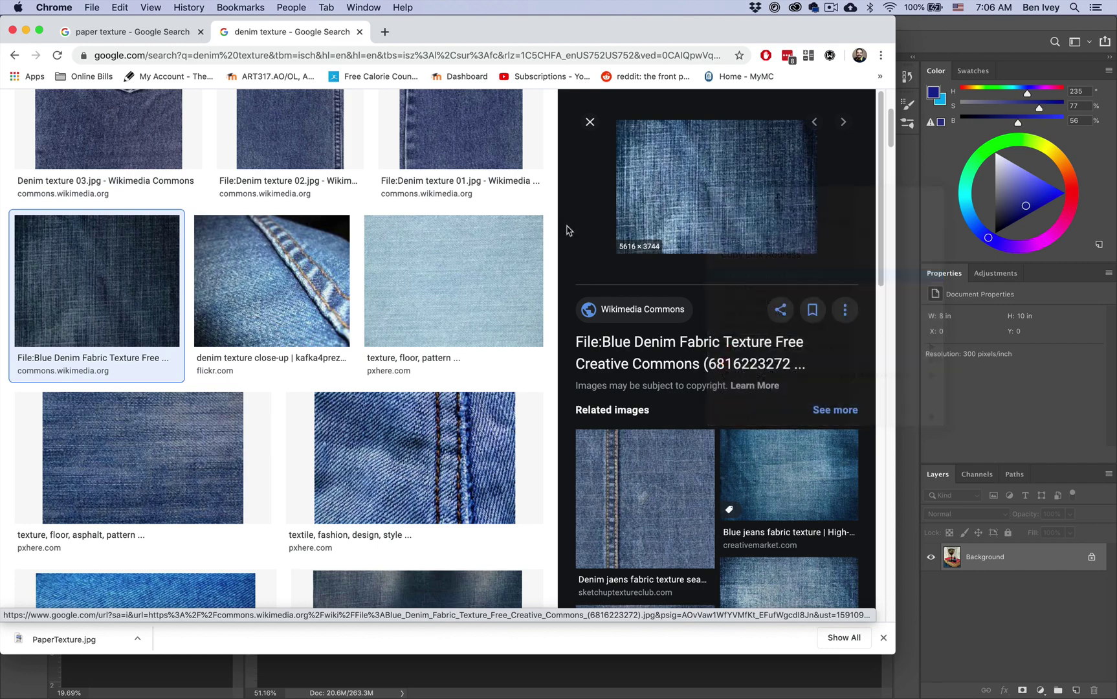
left_click(436, 32)
key("super+w")
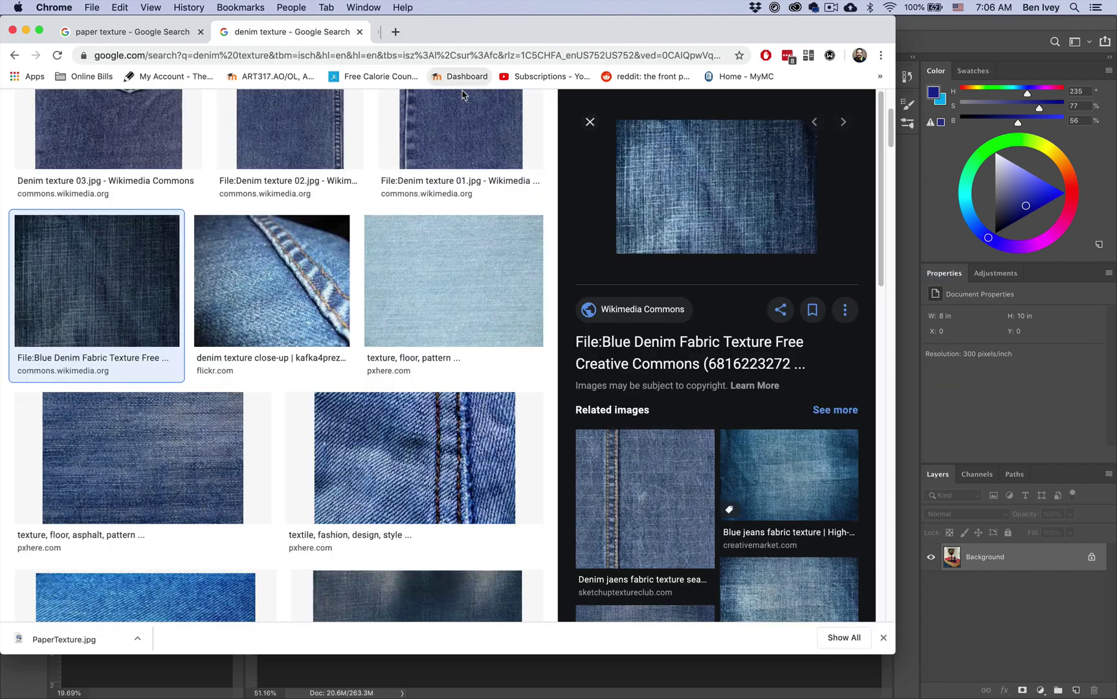
- Open the denim texture's Wikimedia Commons page and save the full-resolution file as a JPEG image in the Photos 2 folder
left_click(710, 217)
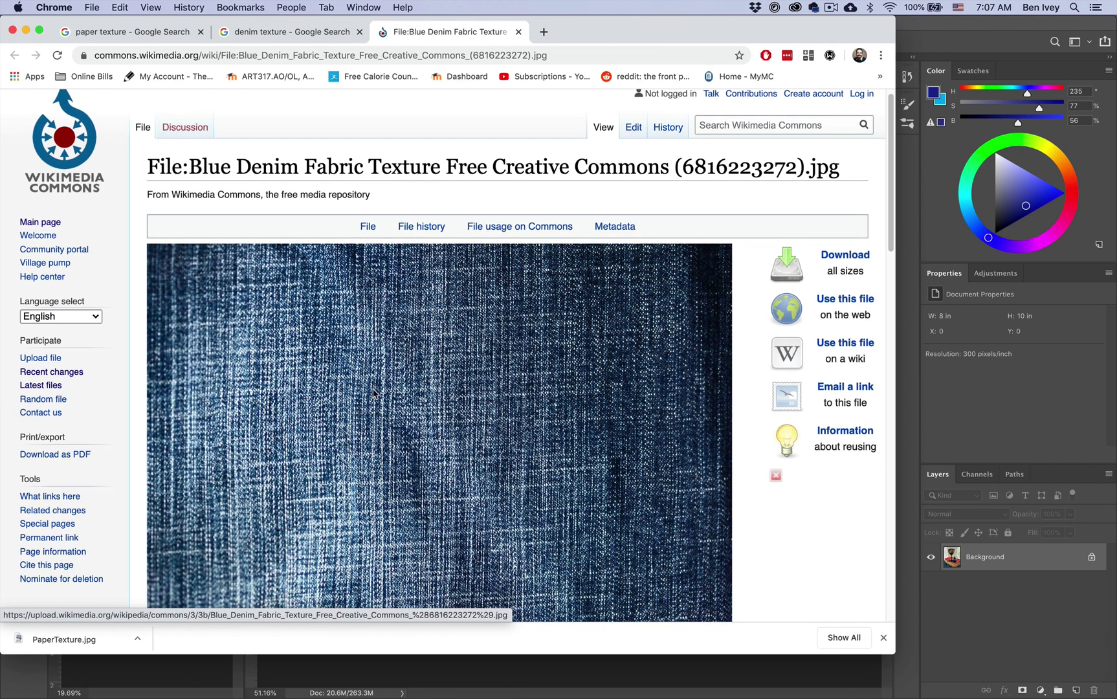
scroll(398, 281, "down", 5)
left_click(398, 282)
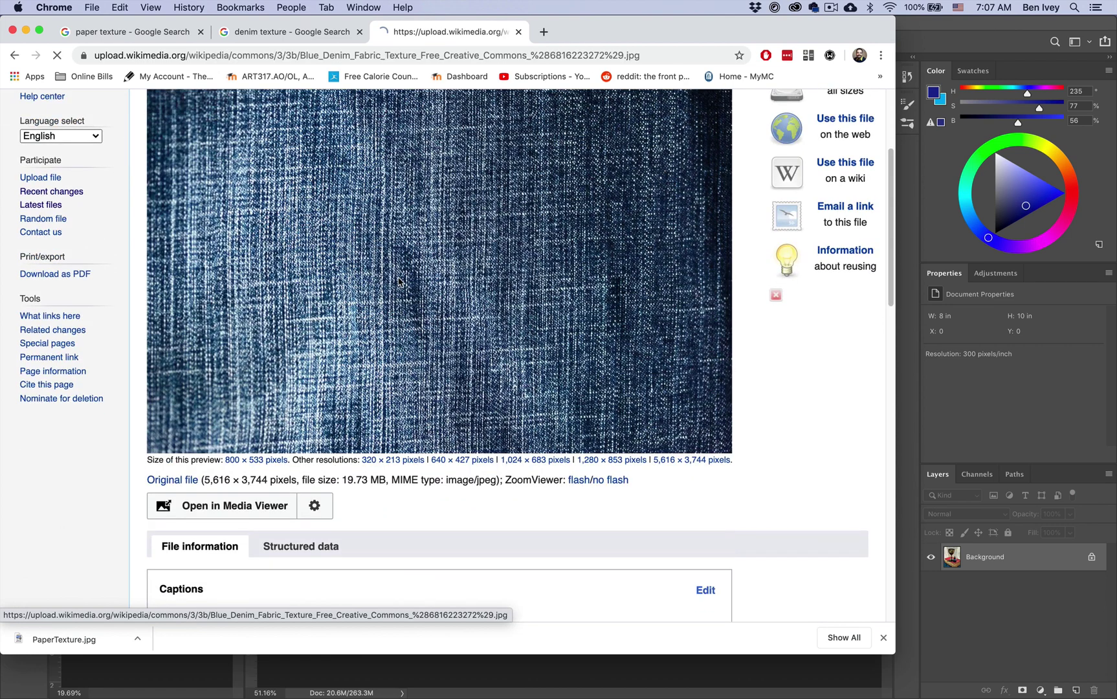
right_click(361, 285)
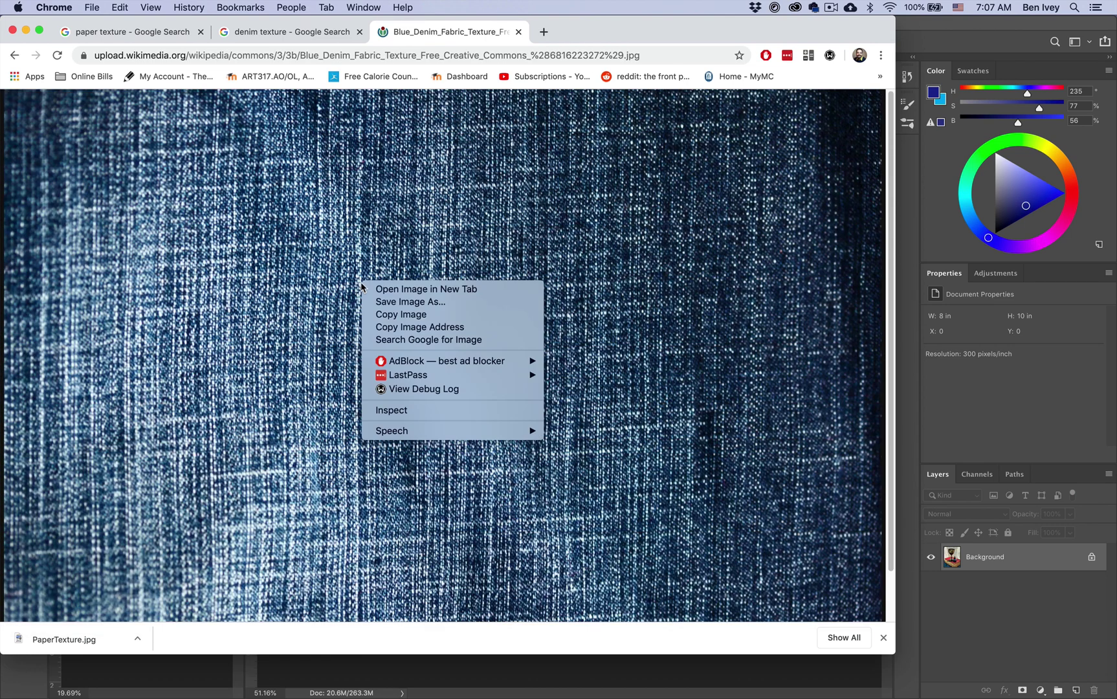
left_click(401, 301)
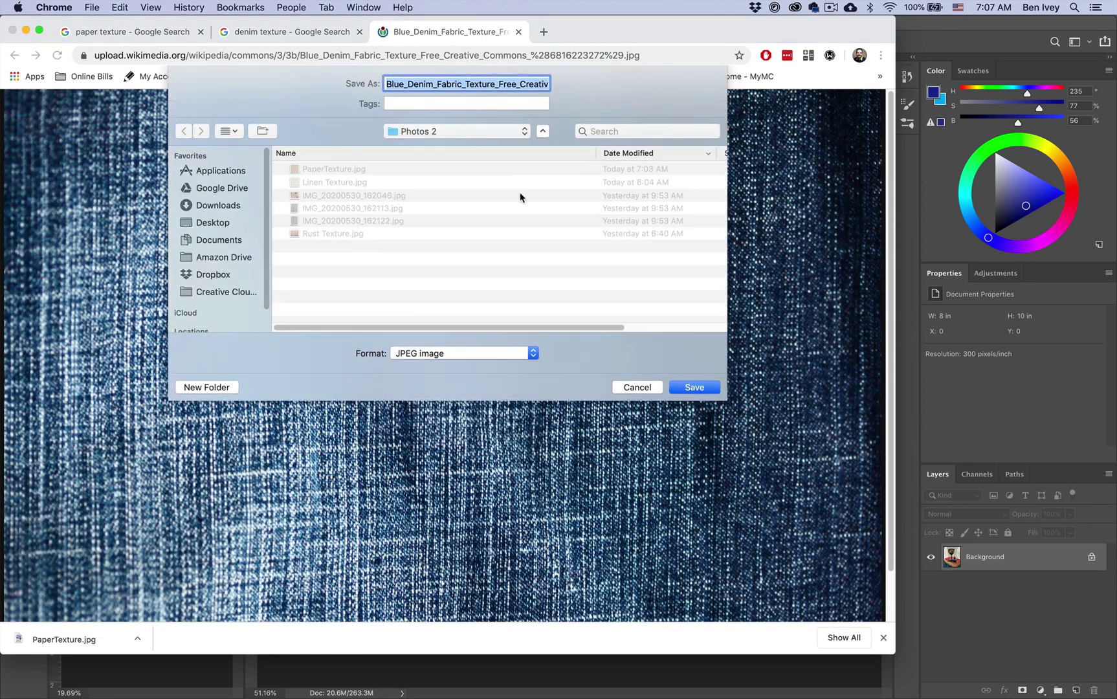
key("Return")
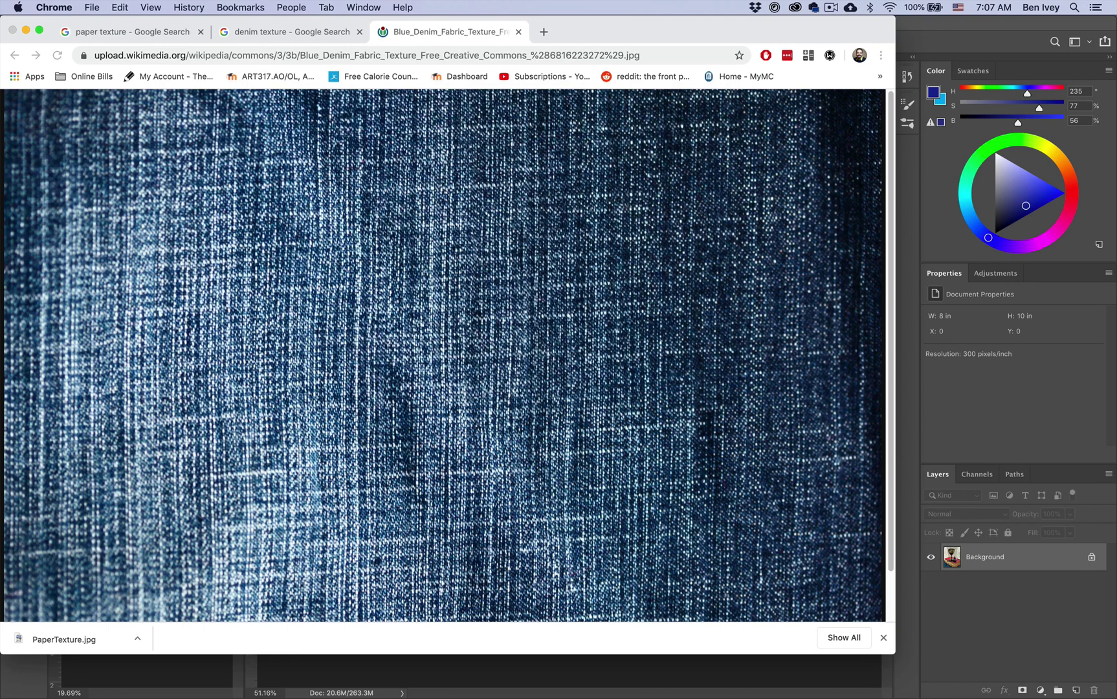
- Switch to Photoshop and place the Blue_Denim_Fabric_Texture JPEG from Photos 2 as an embedded image in the IveyStillLife painting
left_click(951, 391)
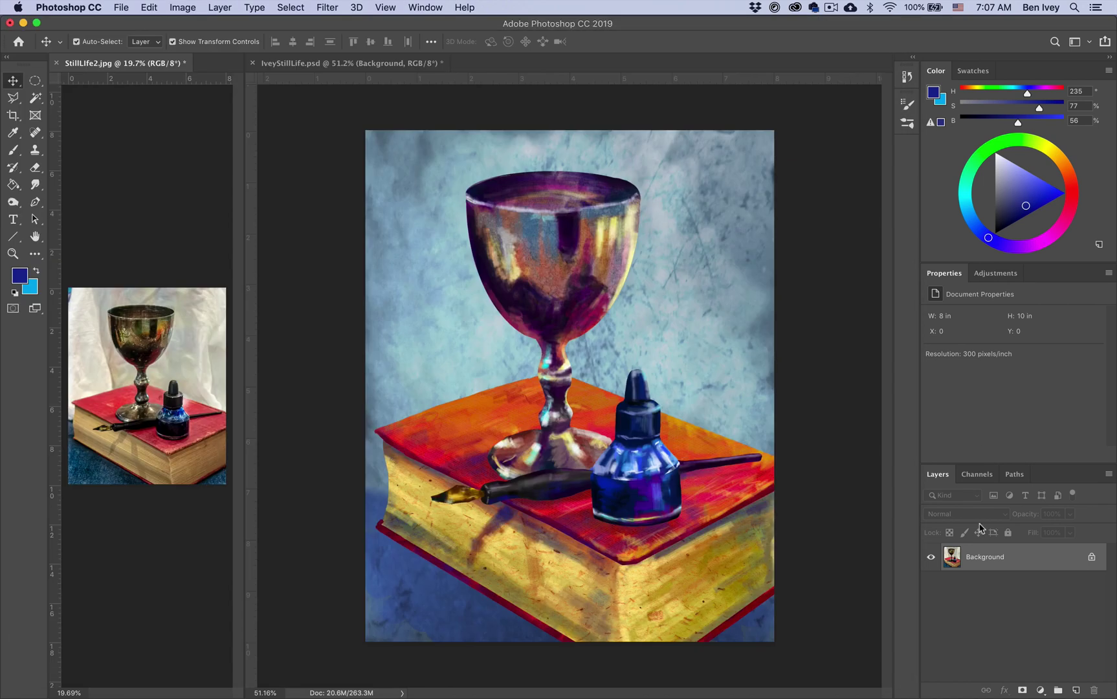
left_click(713, 477)
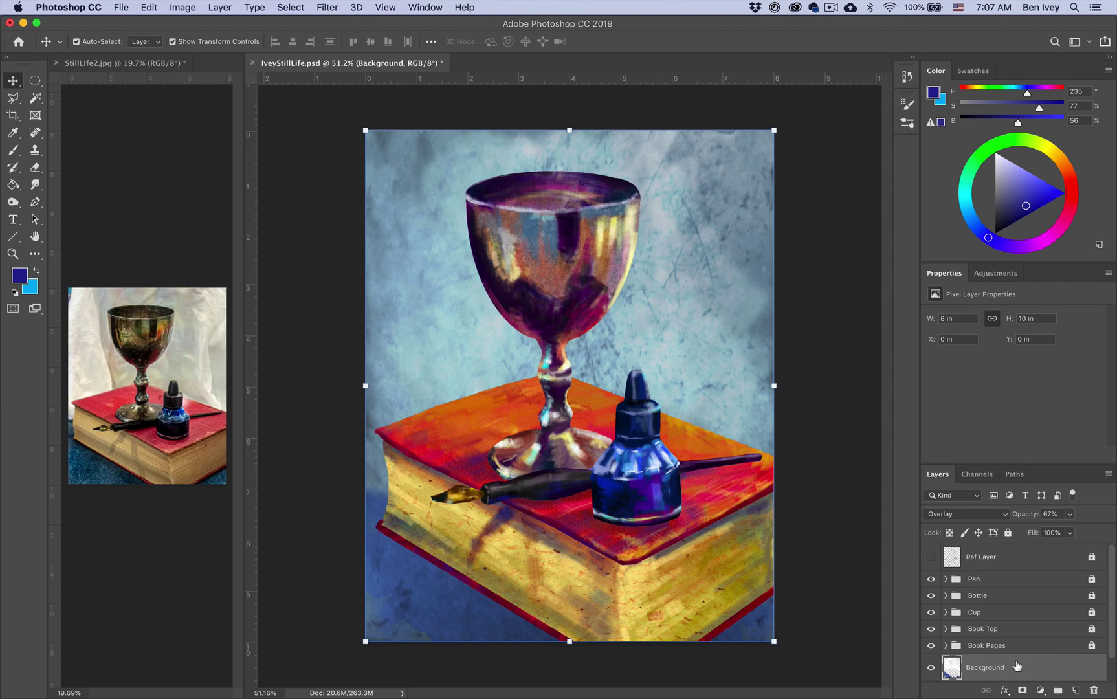
left_click(121, 7)
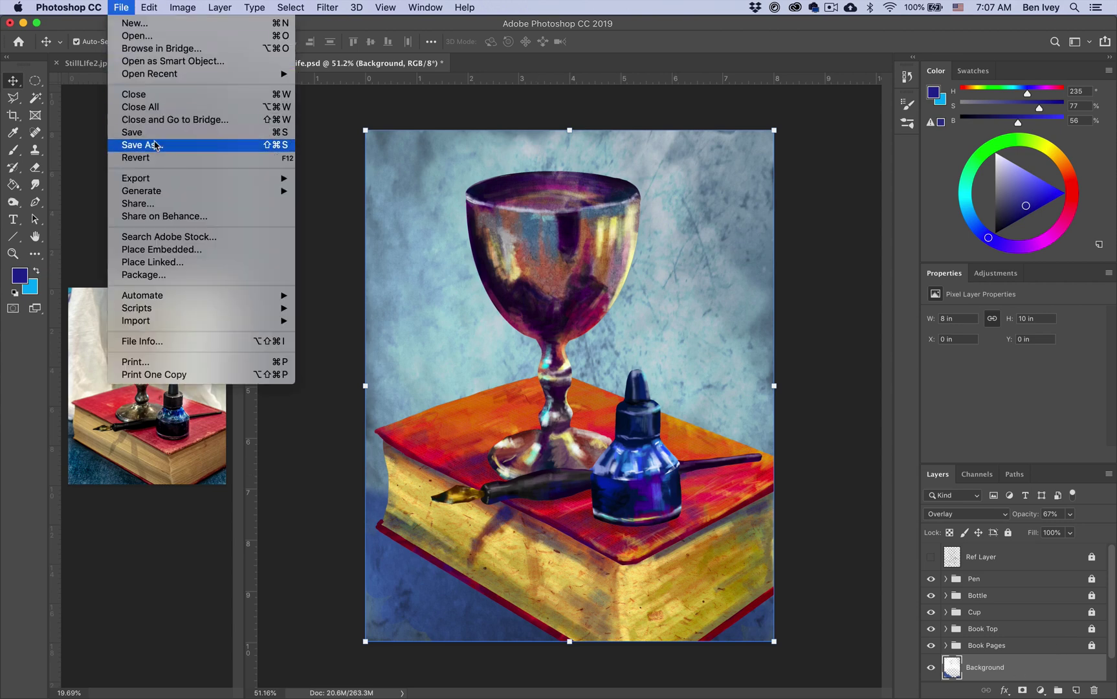
left_click(165, 249)
left_click(466, 165)
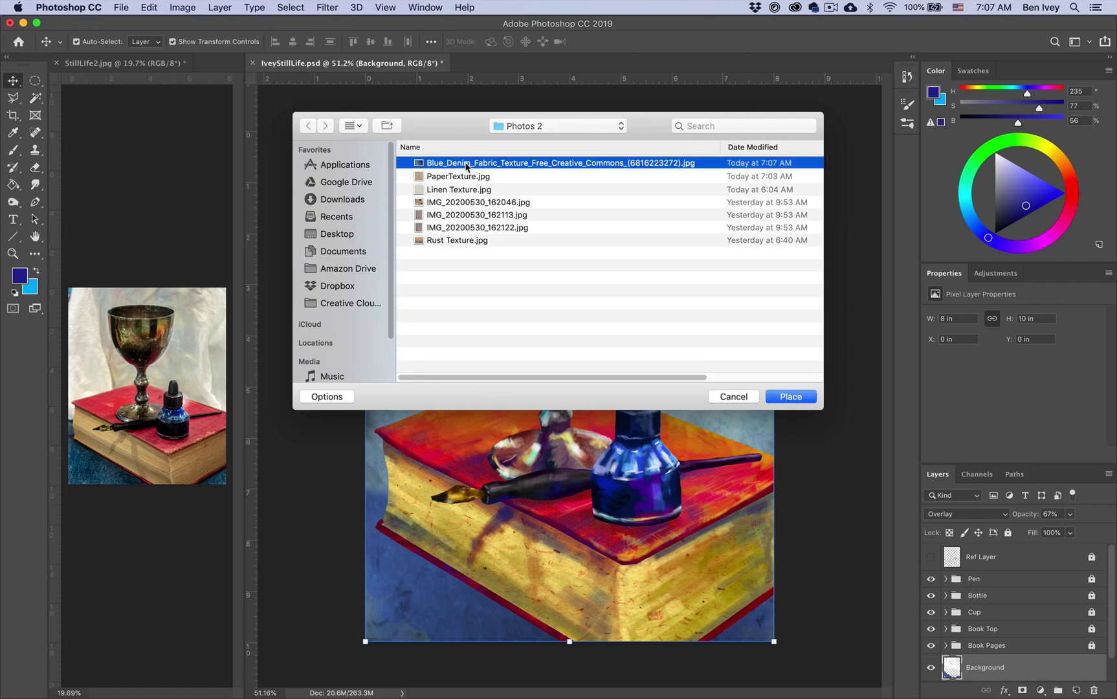
left_click(790, 396)
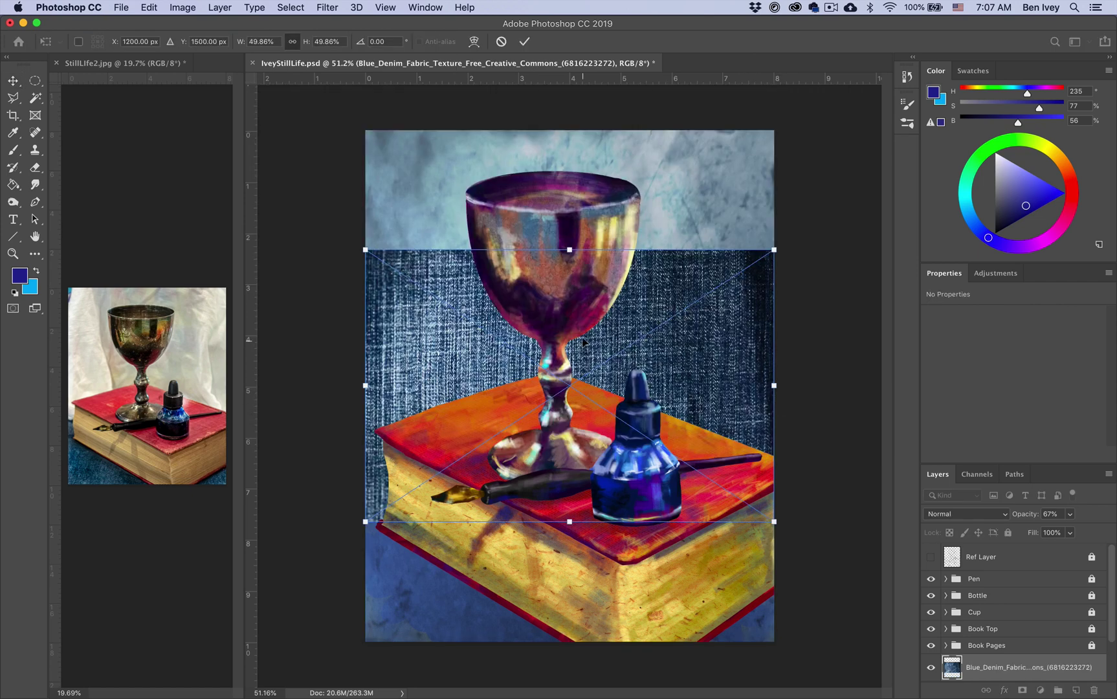
- Move the denim texture over the lower part of the painting and scale it proportionally to 50.79%
left_click_drag(657, 312, 650, 507)
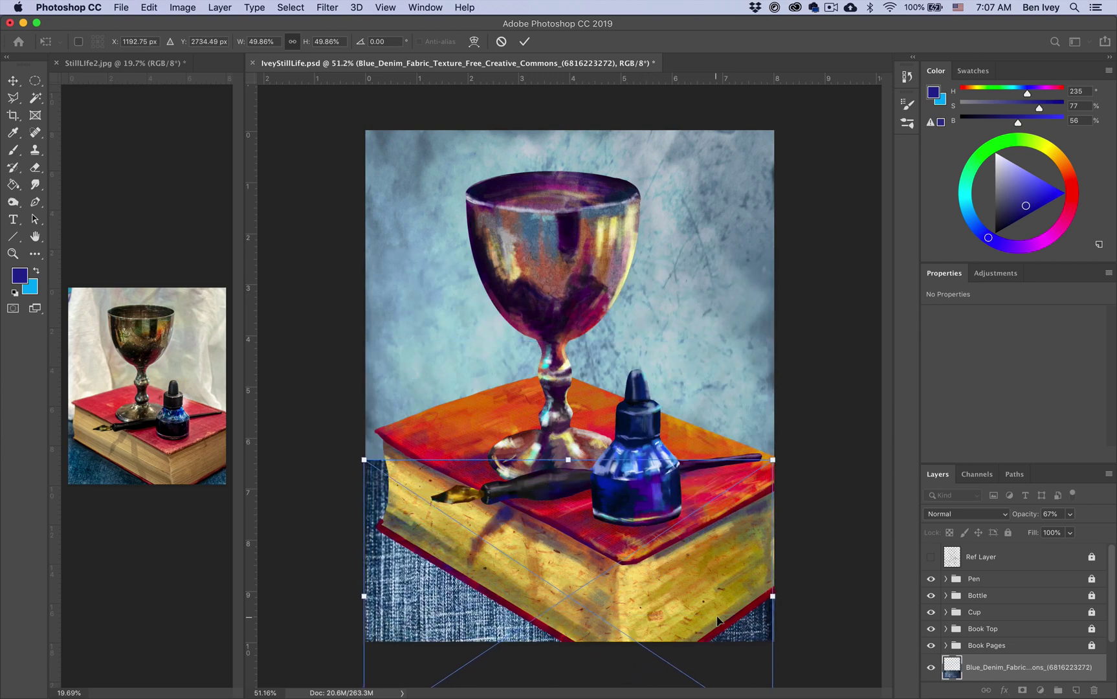
left_click_drag(771, 596, 780, 596)
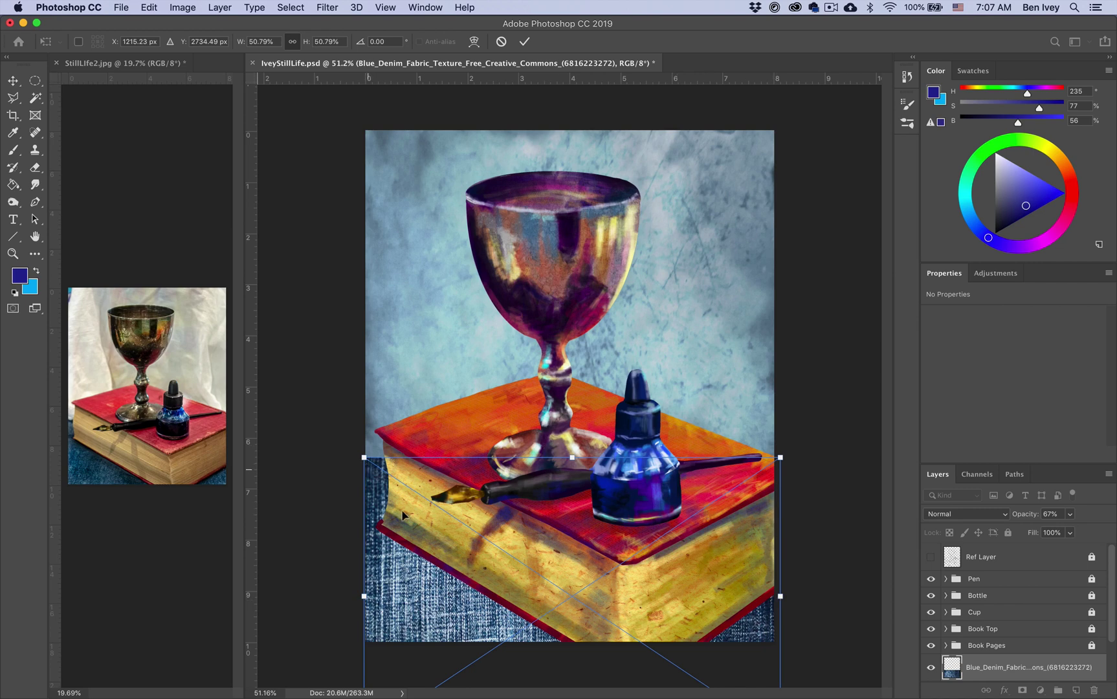
left_click_drag(396, 570, 380, 488)
- Distort the denim texture by pulling its two upper corners down behind the book, the left one also inward
left_click(121, 7)
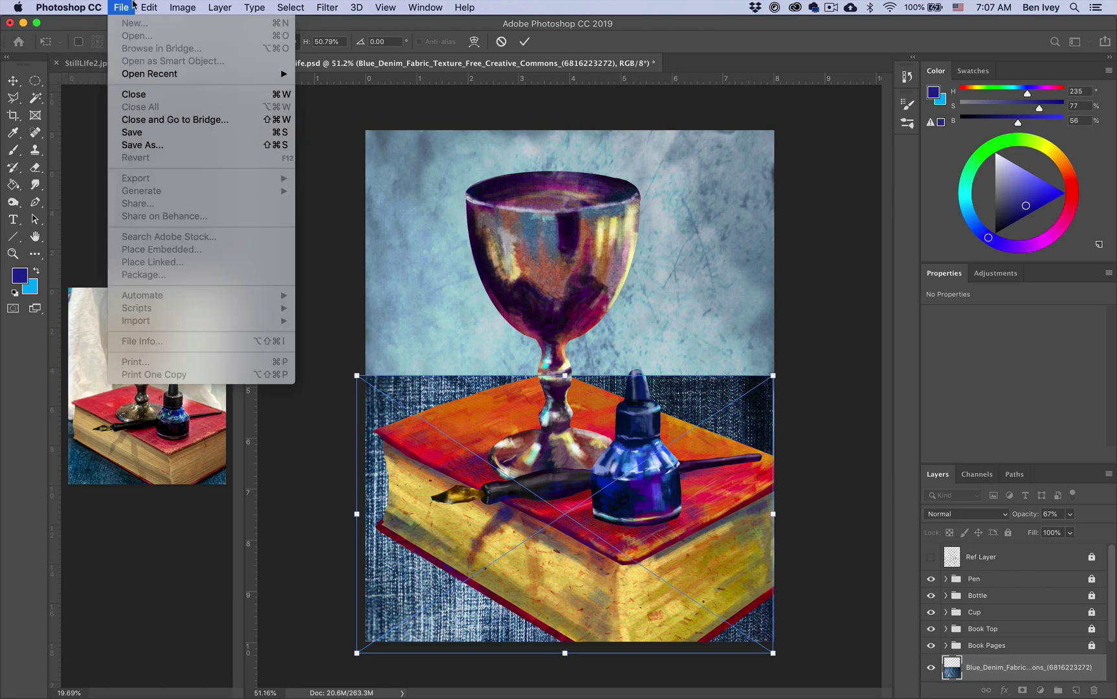
mouse_move(142, 3)
mouse_move(188, 317)
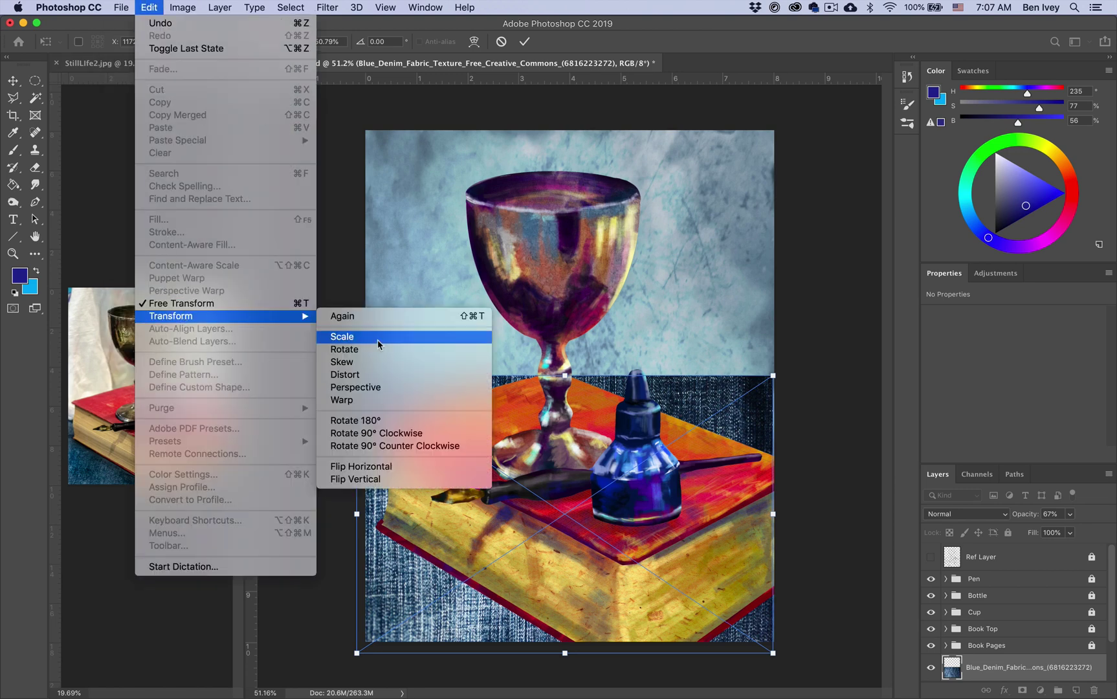
left_click(353, 374)
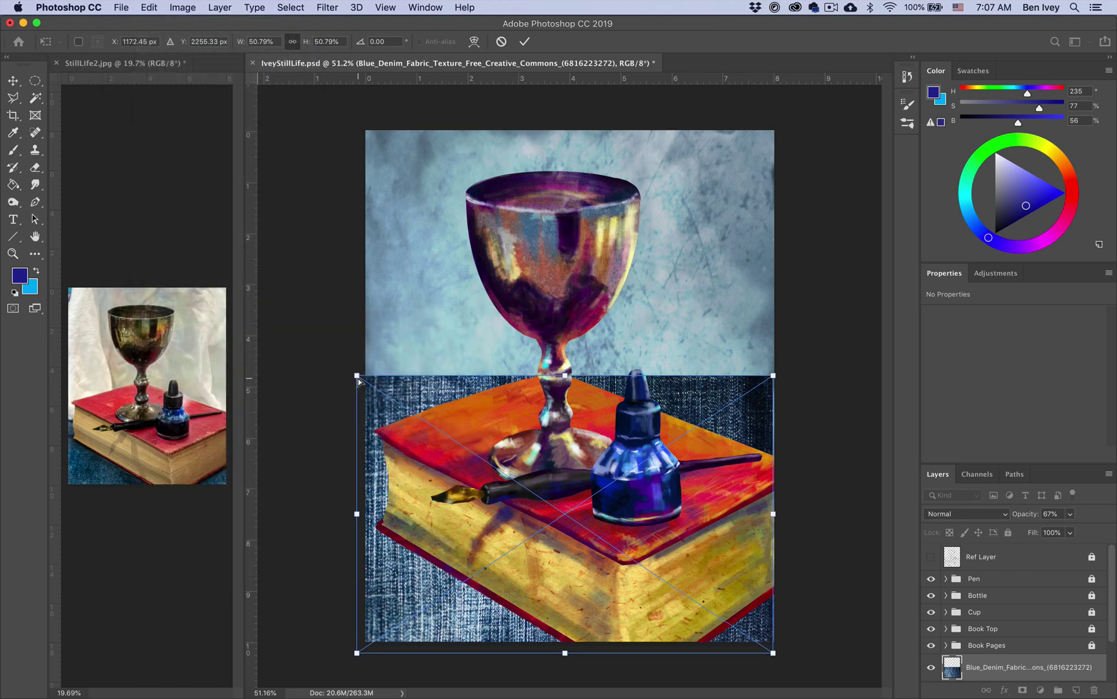
left_click_drag(359, 382, 416, 460)
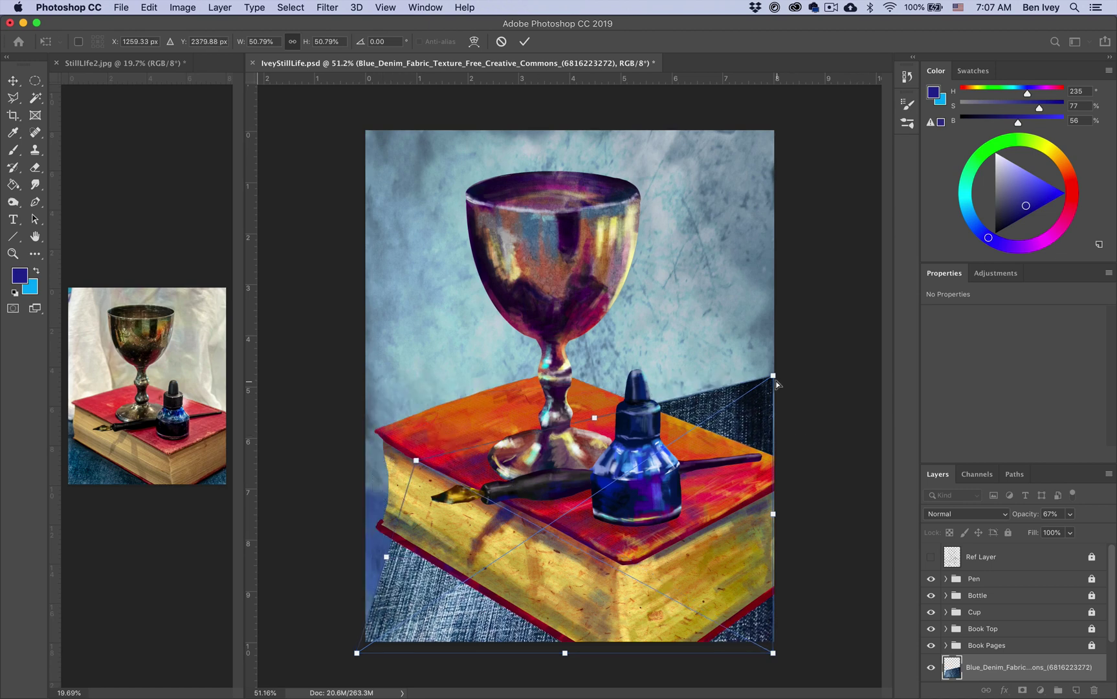
left_click_drag(773, 376, 776, 474)
- Spread the denim texture's lower corners beyond the canvas and adjust its upper corners so it lies in perspective across the cloth
scroll(398, 591, "down", 5)
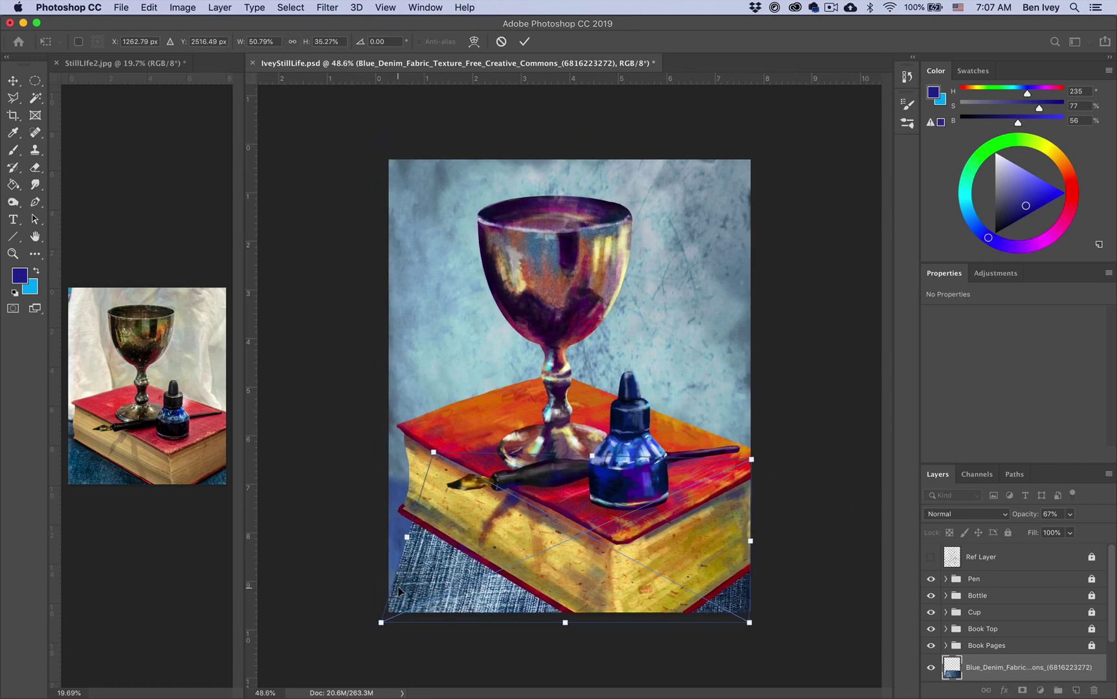
left_click_drag(436, 555, 358, 608)
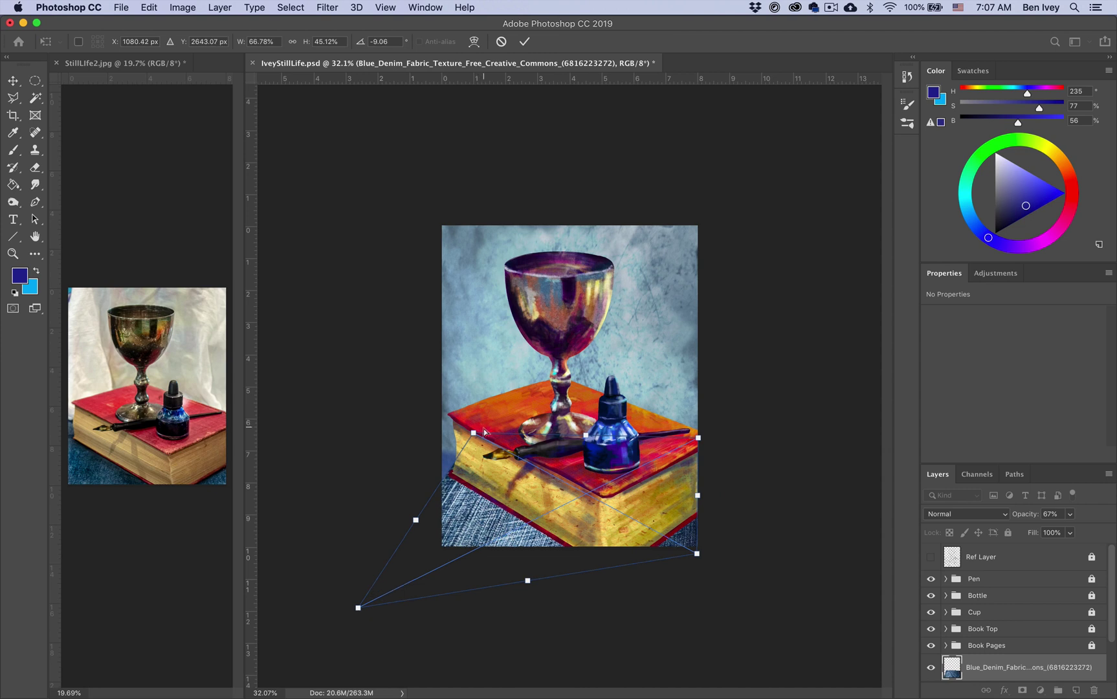
left_click_drag(473, 432, 441, 452)
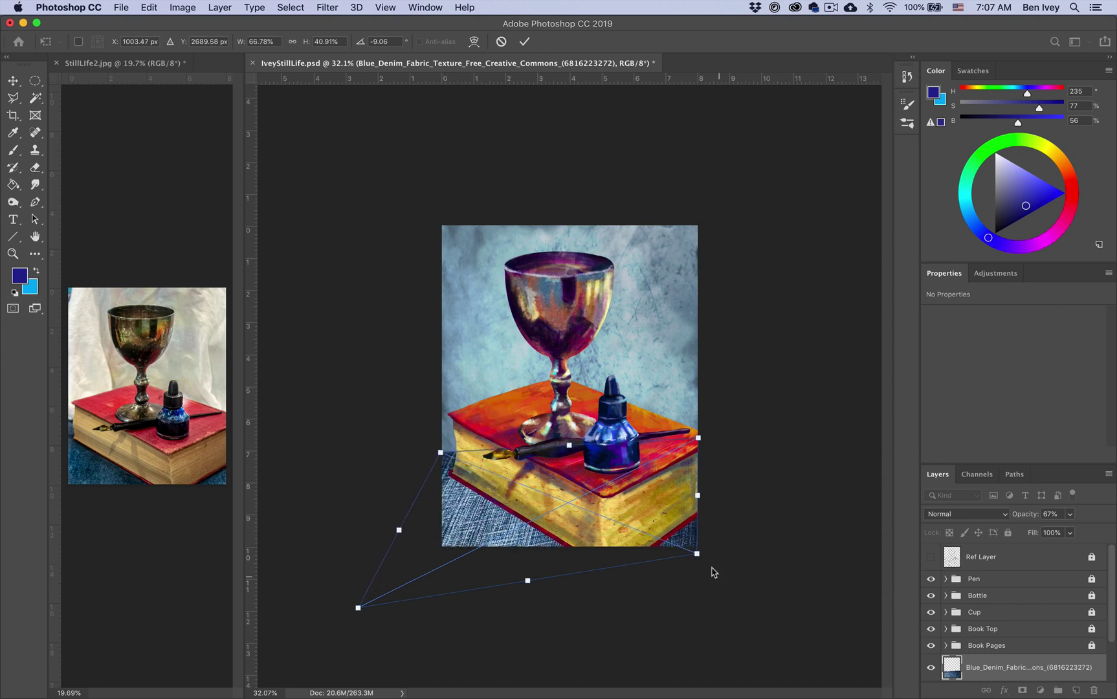
left_click_drag(699, 558, 822, 639)
left_click_drag(359, 612, 376, 562)
left_click_drag(816, 638, 801, 580)
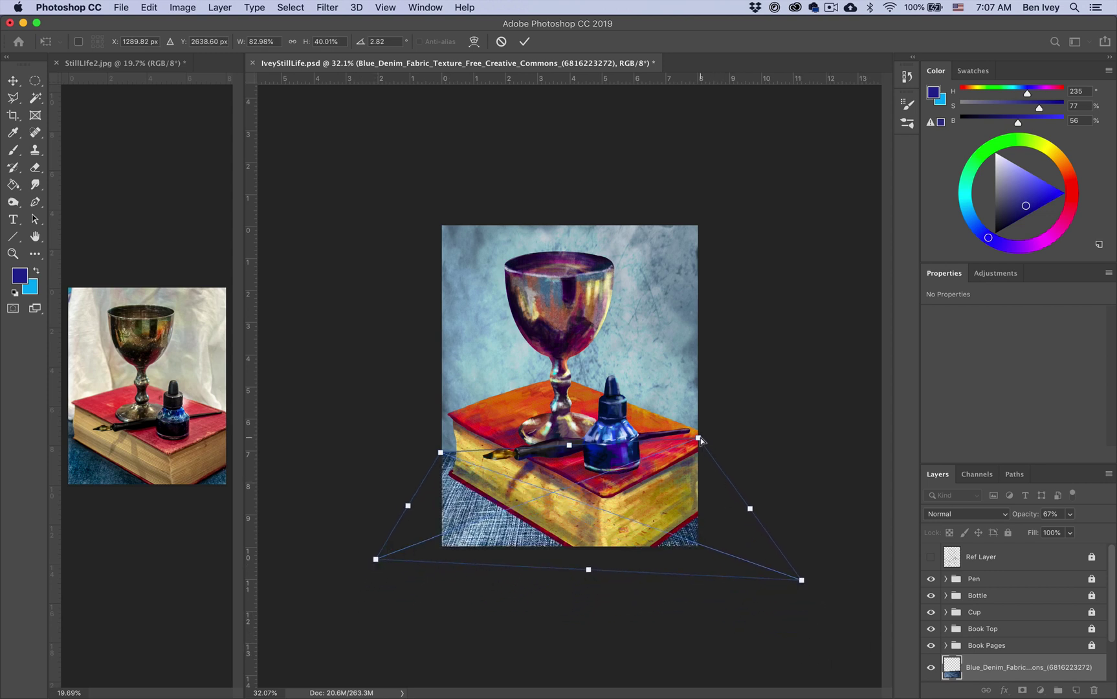
left_click_drag(700, 440, 709, 464)
left_click_drag(443, 456, 443, 453)
key("Return")
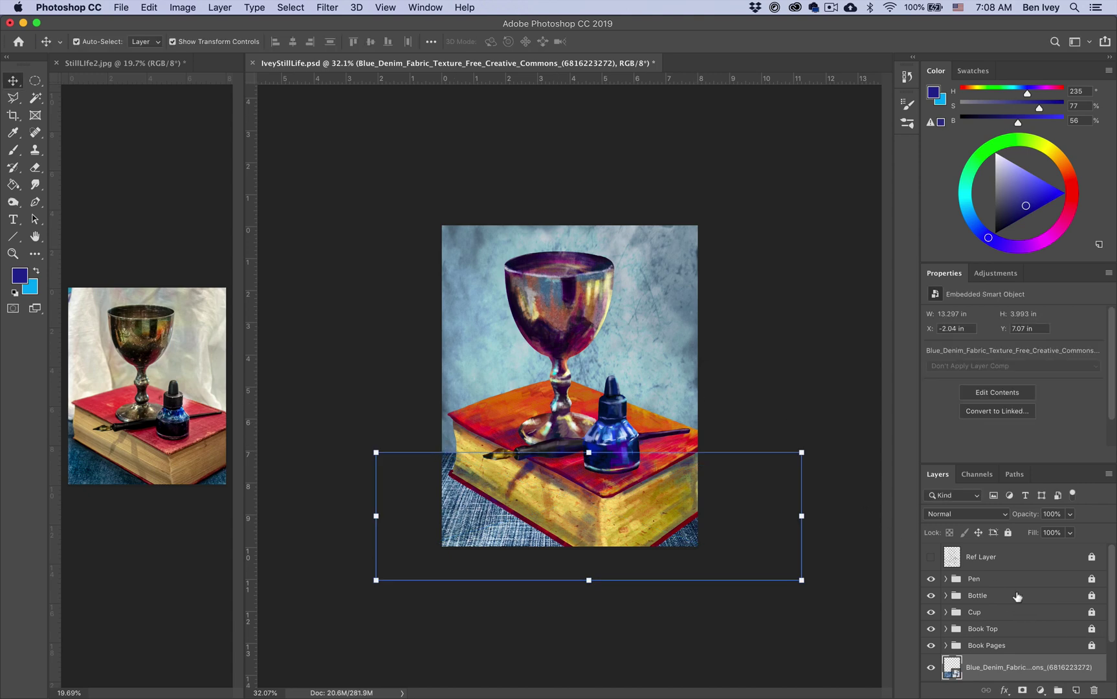
- Set the denim texture layer's blend mode to Soft Light and its opacity to 44%
scroll(682, 580, "up", 5)
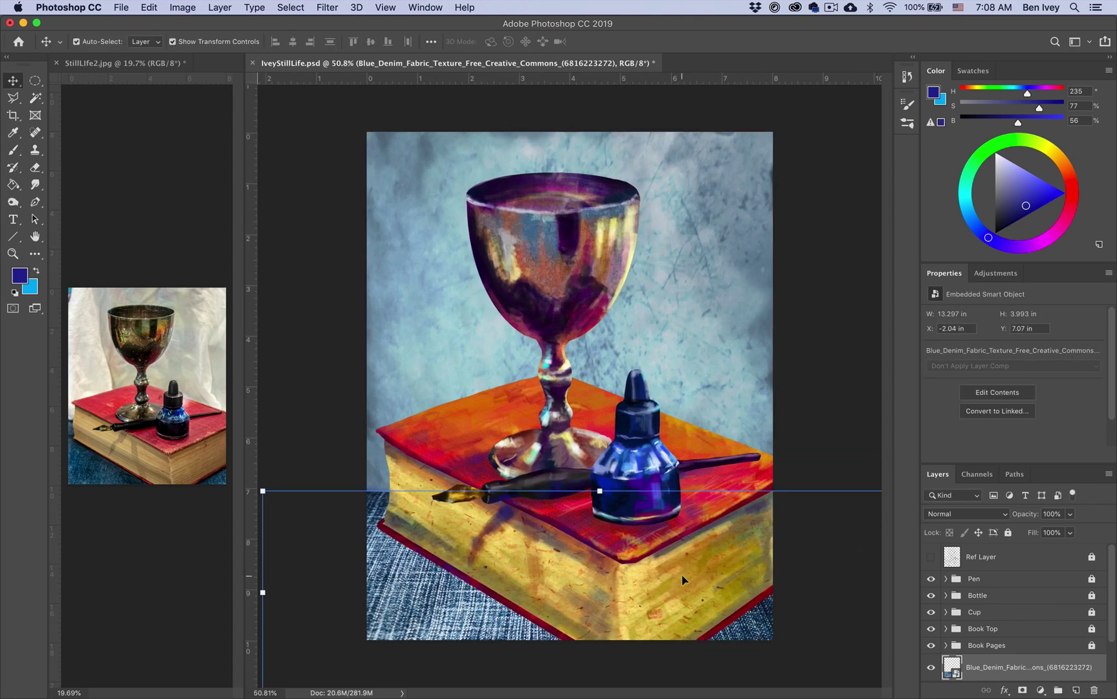
left_click(1011, 518)
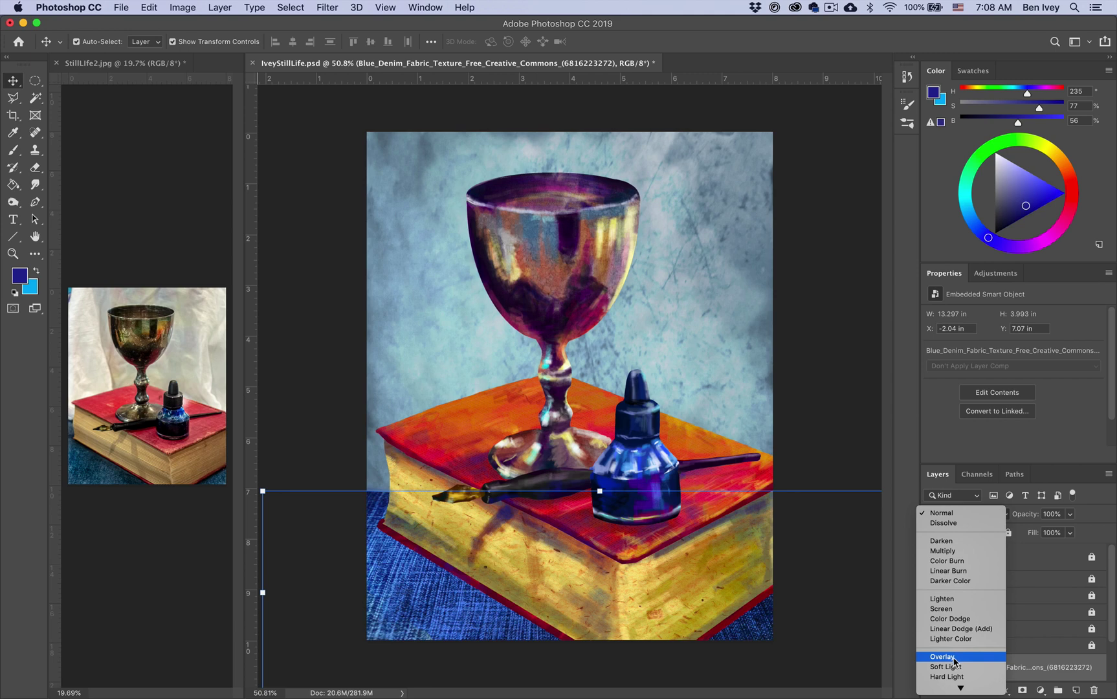
left_click(974, 666)
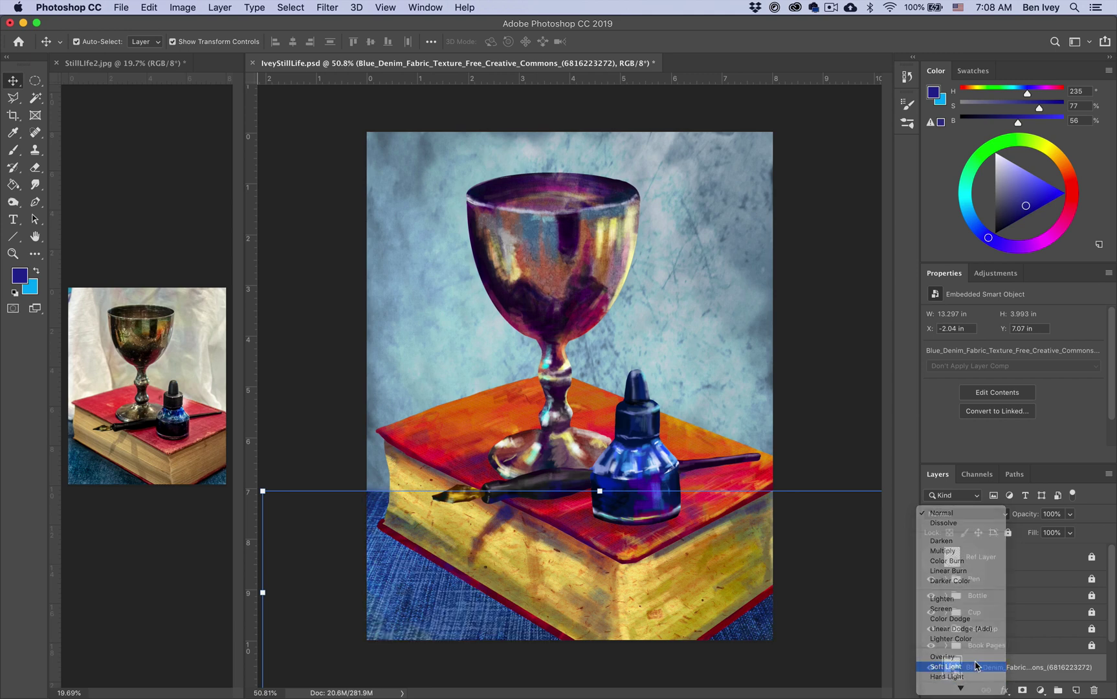
left_click(834, 611)
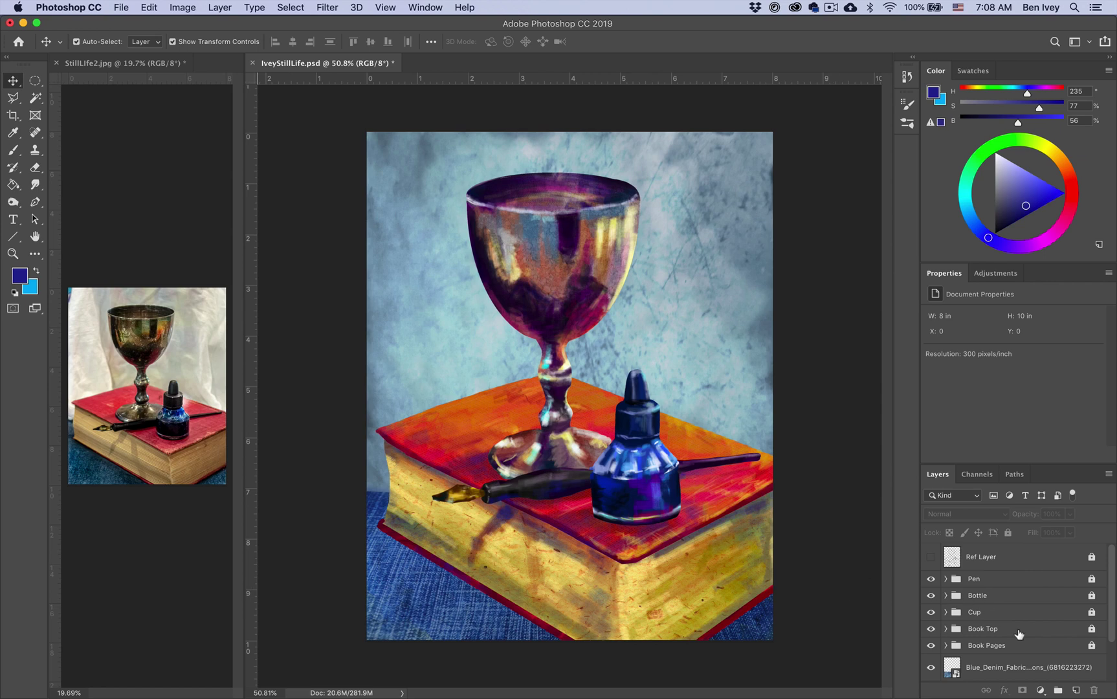
left_click(992, 670)
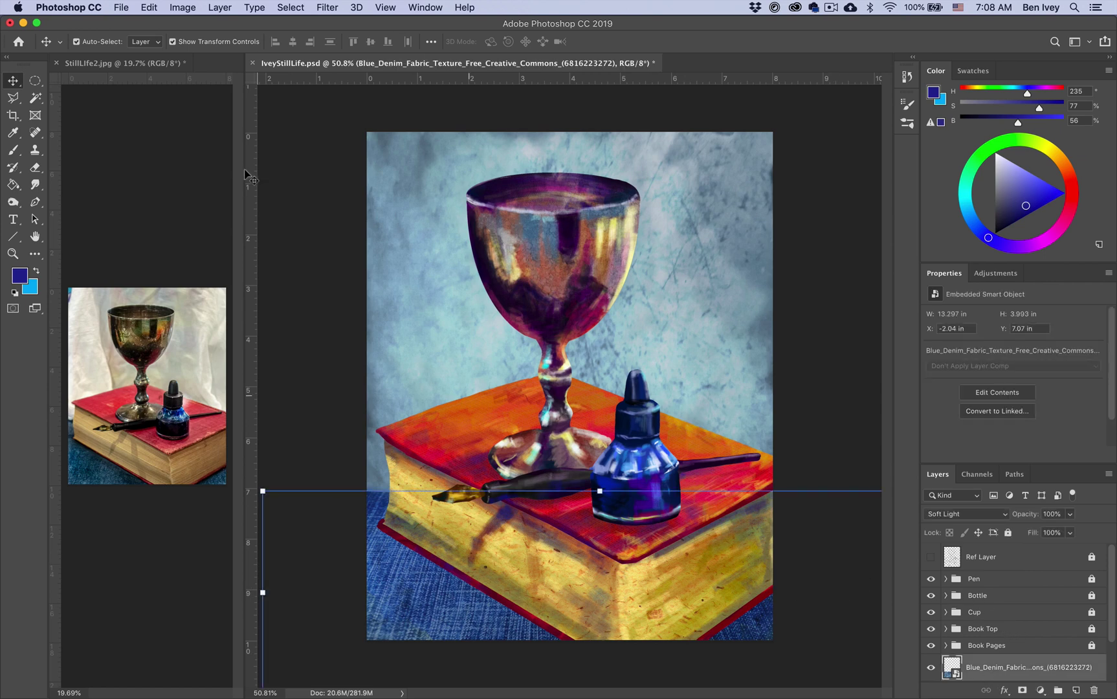
left_click_drag(1023, 517, 1001, 518)
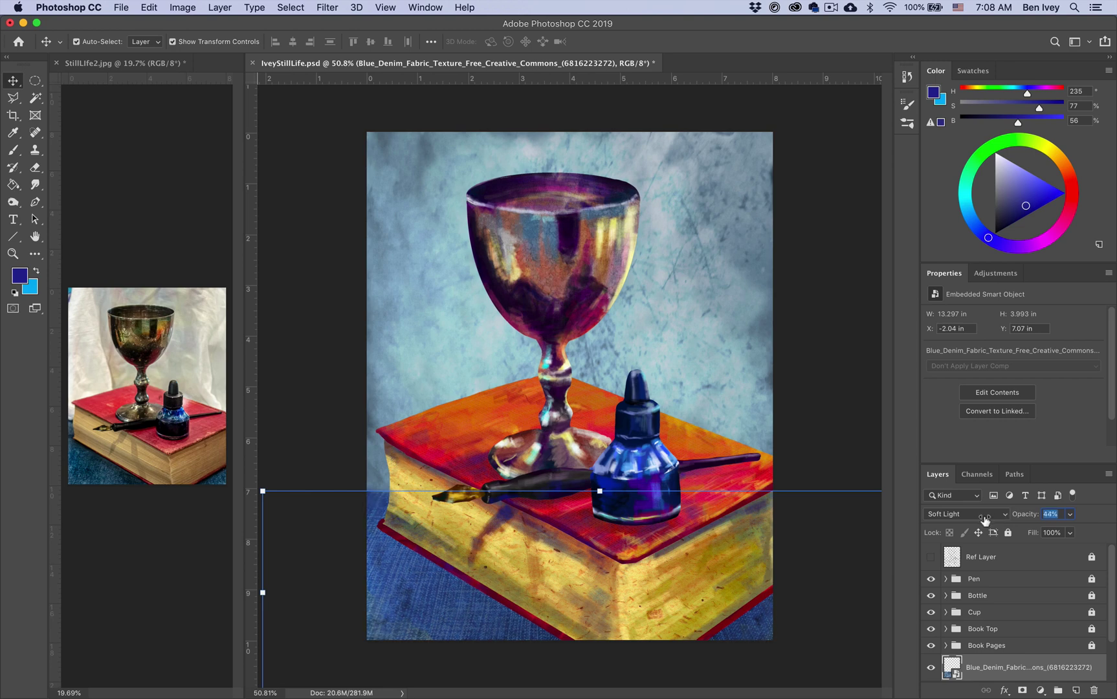
left_click(808, 439)
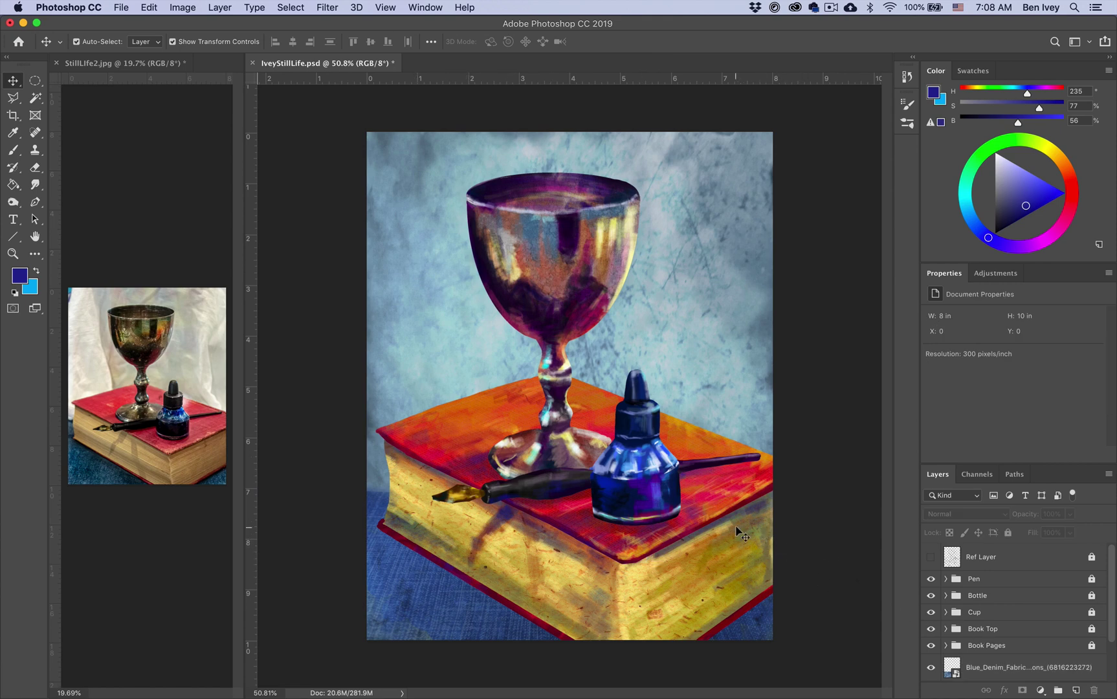
- Clip the denim texture layer to the painted Background layer directly beneath it and add a new layer above
scroll(1021, 636, "down", 3)
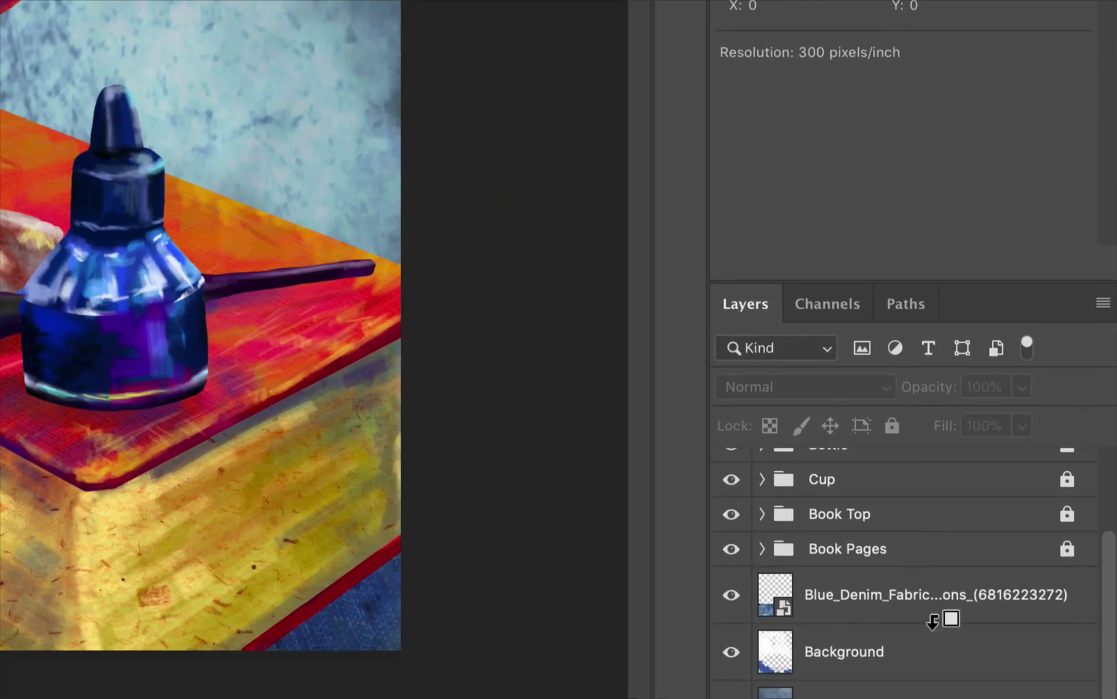
left_click(931, 621, "alt")
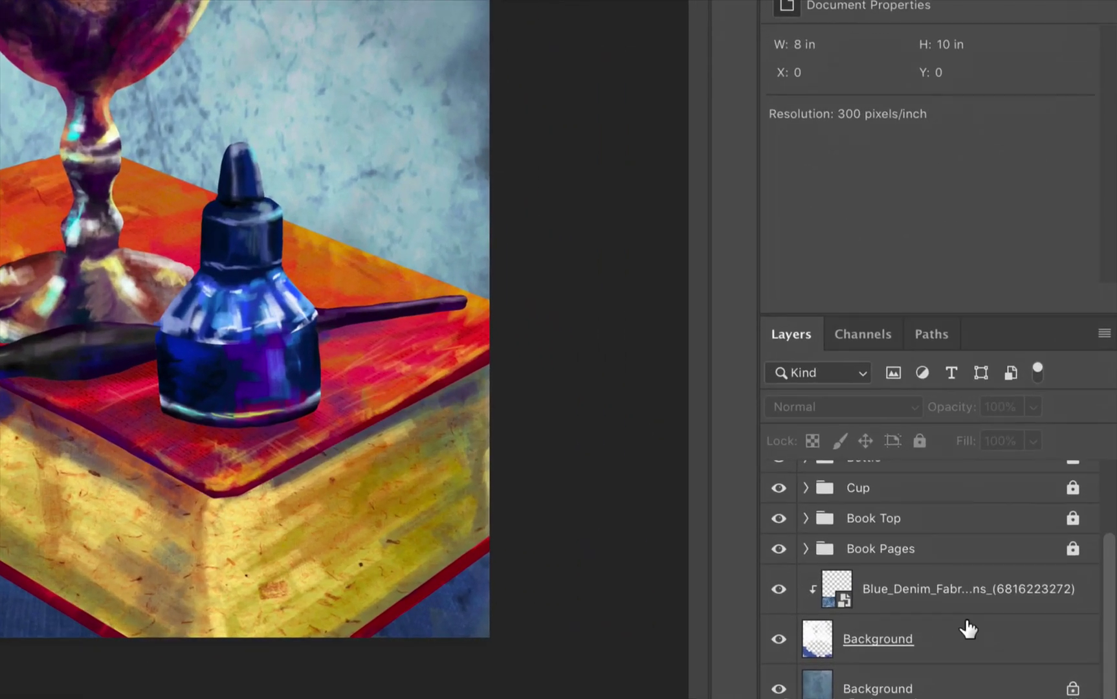
left_click(1024, 623)
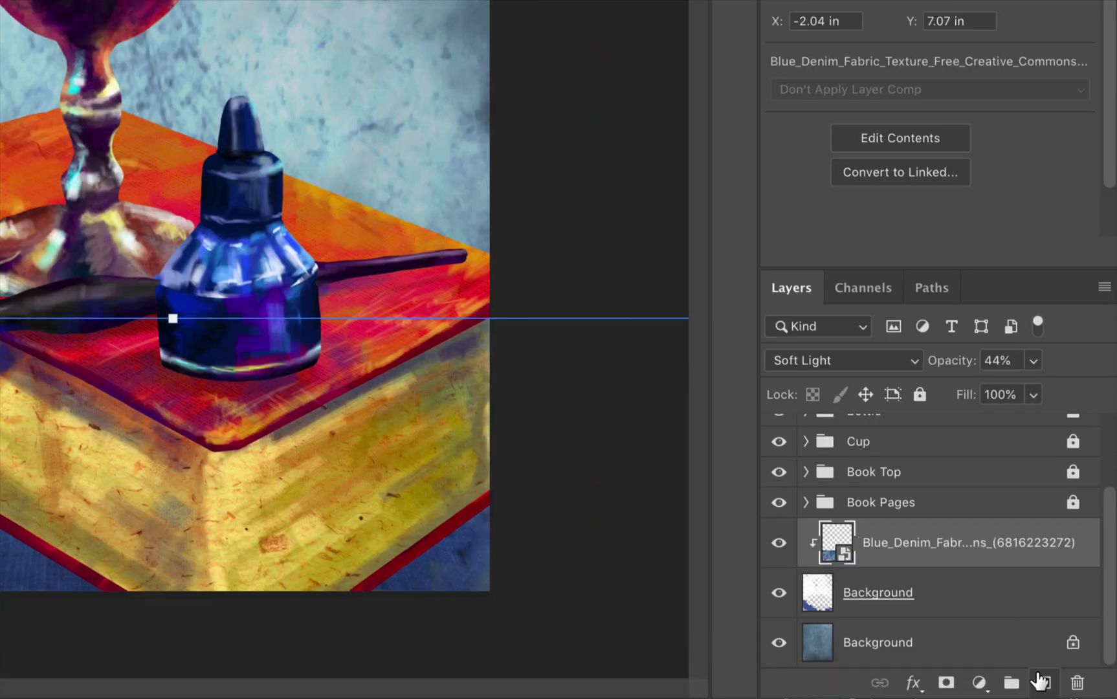
left_click(1039, 681)
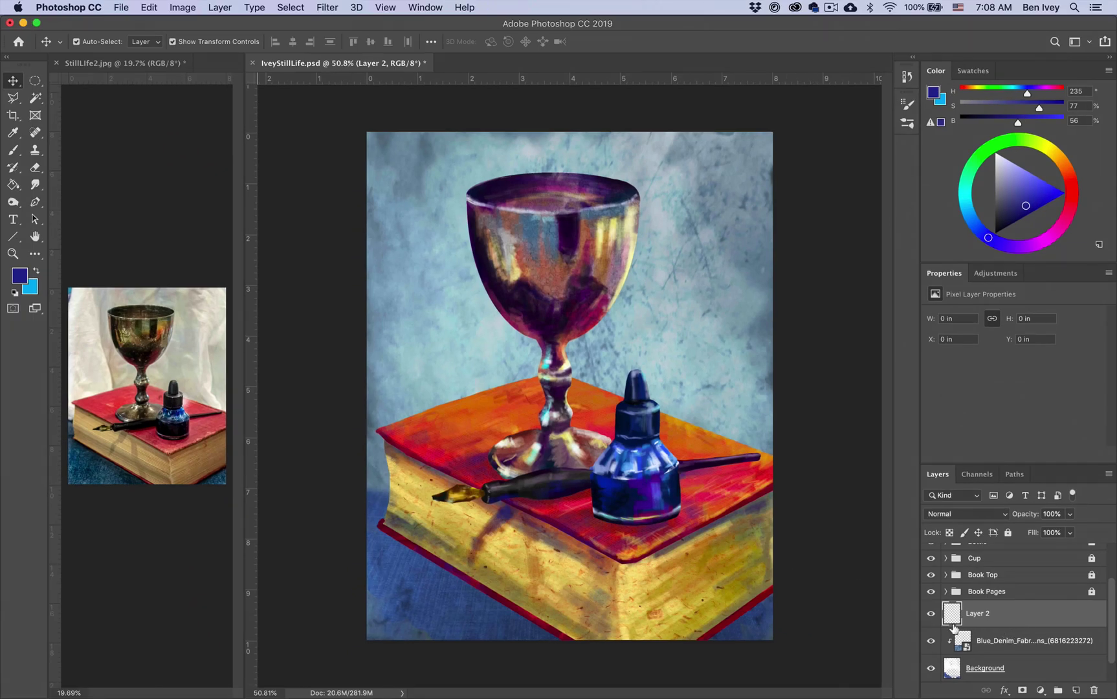
- Sample the cloth's blue, darken it to H 220, S 93, B 35, and brush shadows along the book's lower-left edge at size 200
key("b")
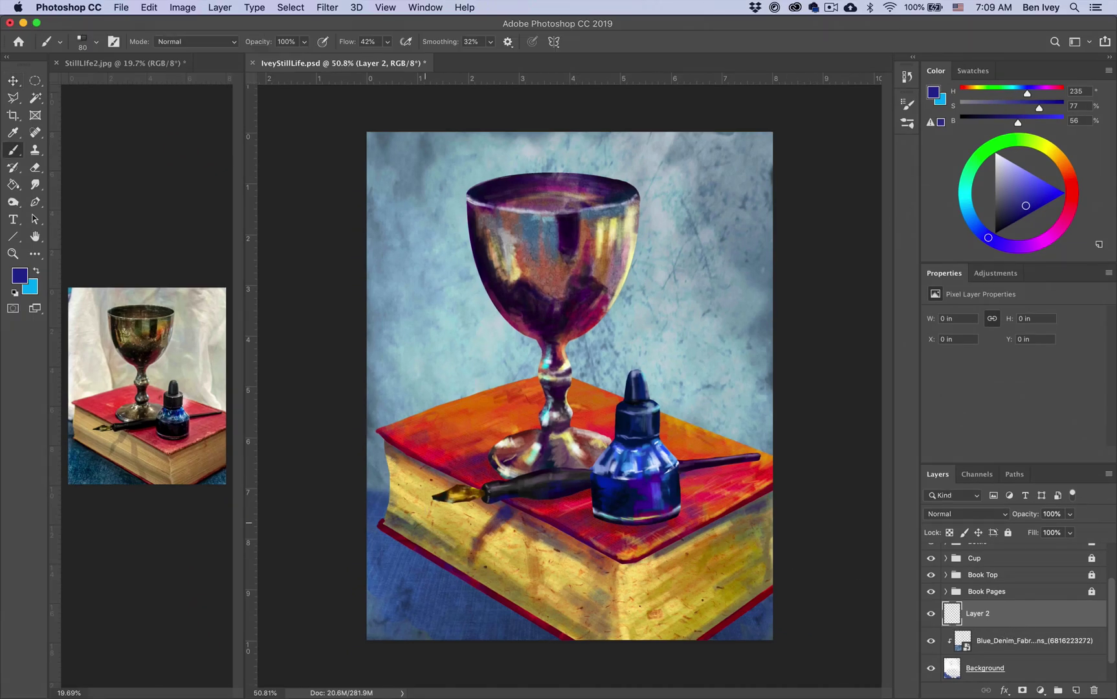
left_click(424, 571, "alt")
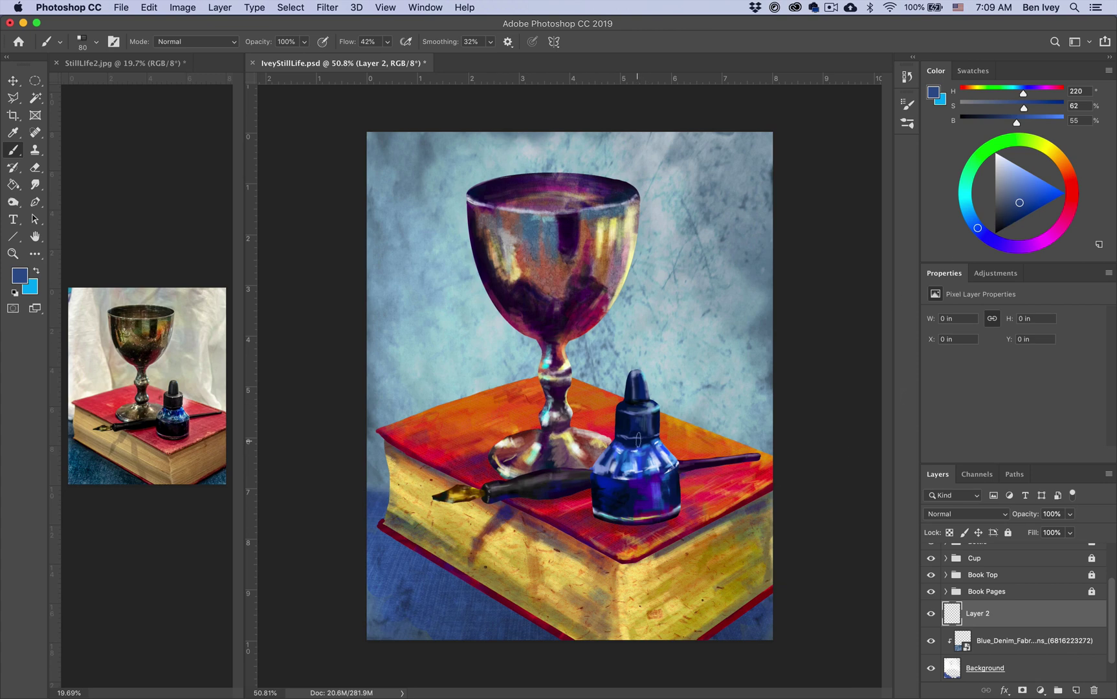
key("bracketright")
key("bracketright")
key("bracketright")
key("bracketright")
key("bracketright")
key("bracketright")
left_click(1017, 219)
mouse_move(387, 535)
left_mouse_down()
mouse_move(363, 525)
mouse_move(381, 495)
mouse_move(451, 566)
mouse_move(493, 586)
left_mouse_up()
left_click_drag(398, 548, 462, 576)
- Lower the brush flow to 25% and shade the cloth beside the book's lower-right edge and beneath its left side
left_click_drag(353, 41, 342, 41)
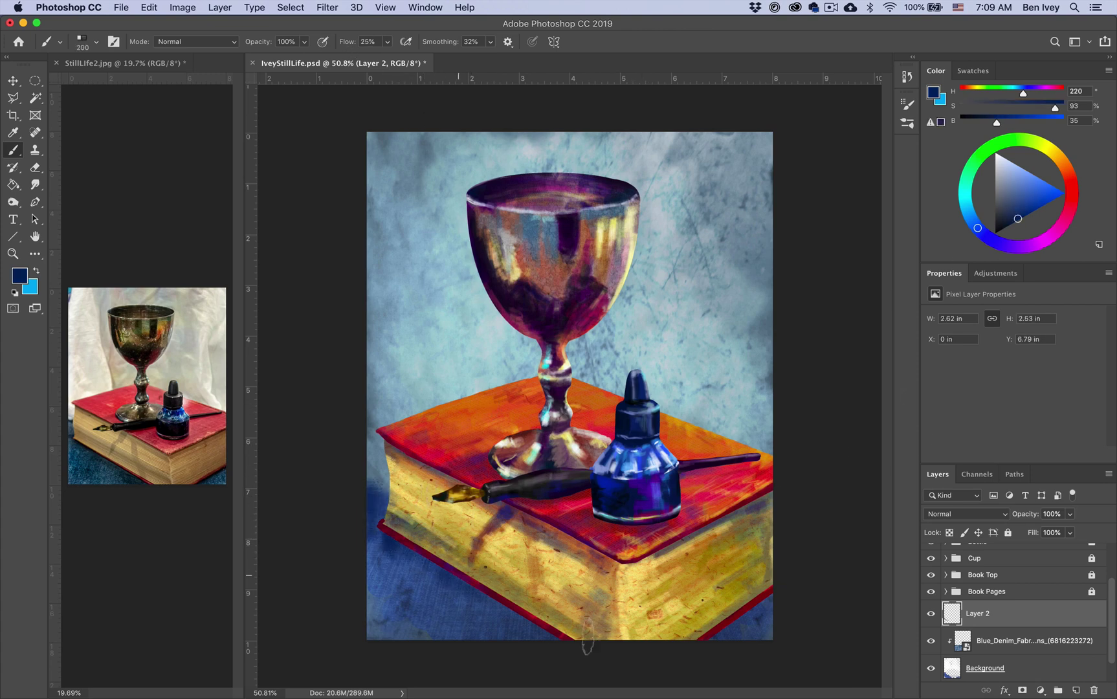
left_click_drag(702, 637, 761, 603)
left_click_drag(523, 621, 481, 601)
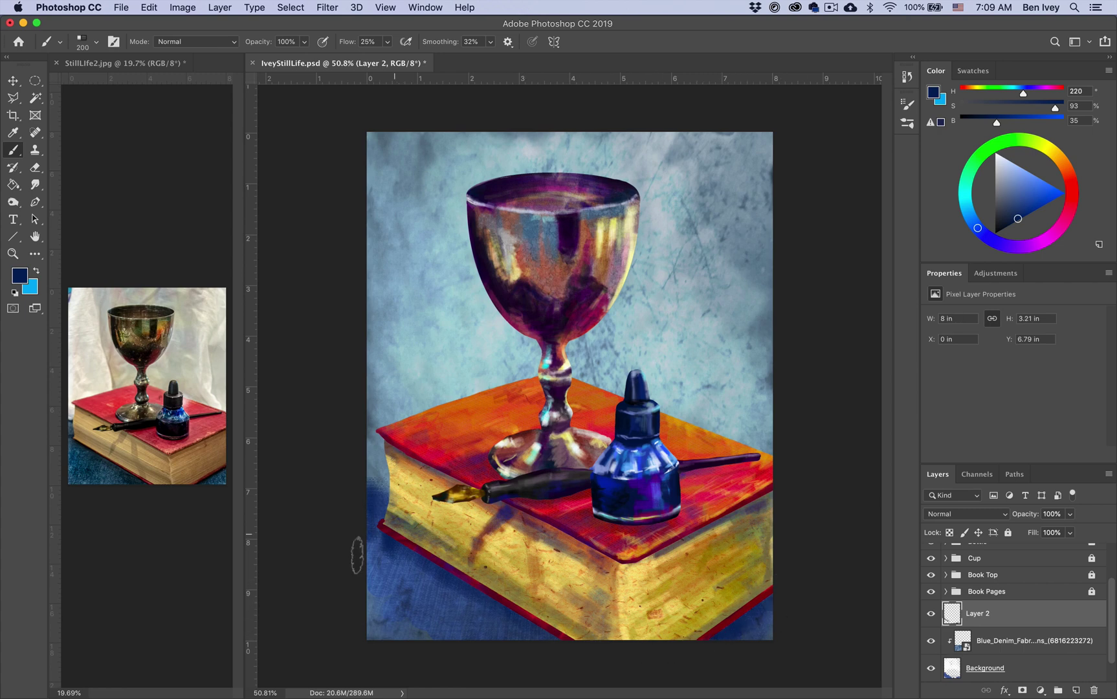
- Deepen the cloth shadows along the book's lower-left edge using a blue and a dark violet-blue (H 257, S 100, B 29)
left_click(1032, 210)
mouse_move(374, 544)
left_mouse_down()
mouse_move(374, 559)
mouse_move(408, 565)
left_mouse_up()
mouse_move(496, 608)
left_mouse_down()
mouse_move(568, 644)
mouse_move(485, 603)
left_mouse_up()
left_click(1015, 222)
left_click(1006, 245)
left_click_drag(543, 631, 427, 579)
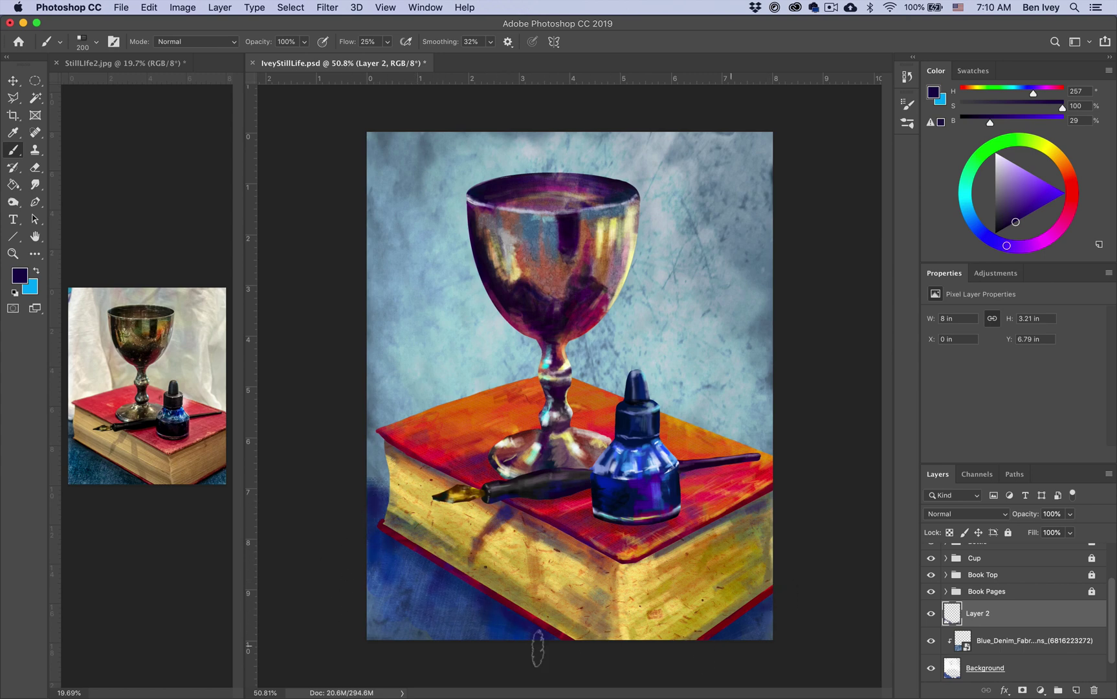
- Sample the light blue backdrop beside the cup's rim and add a new layer in Multiply mode
left_click(453, 170, "alt")
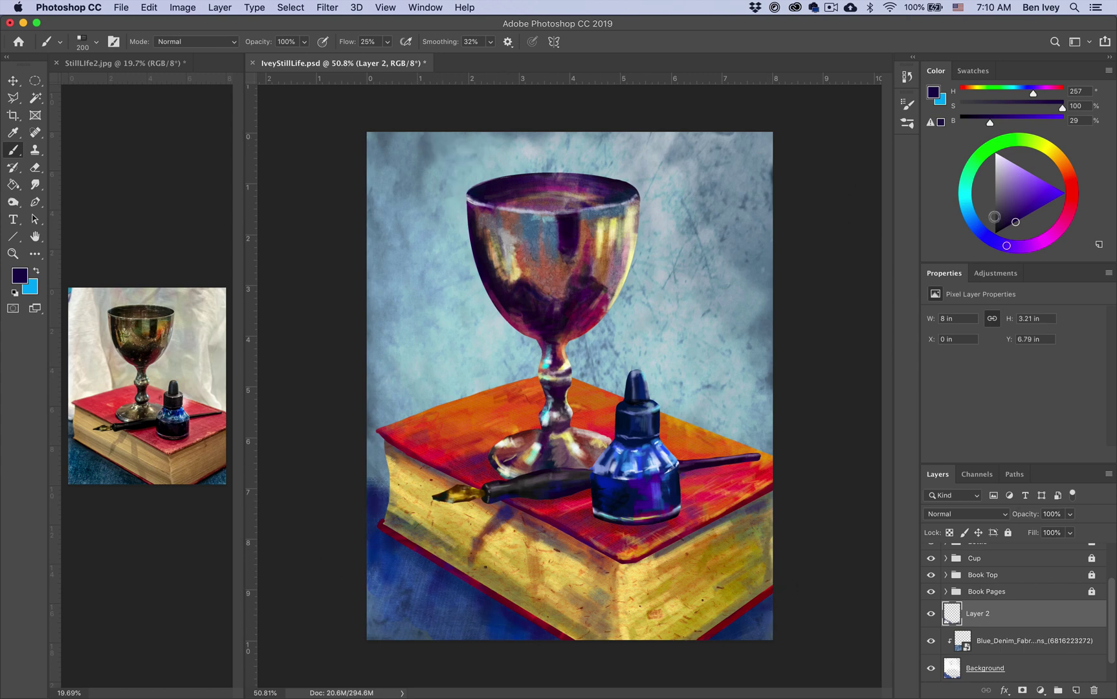
left_click(1074, 690)
left_click(966, 514)
left_click(938, 549)
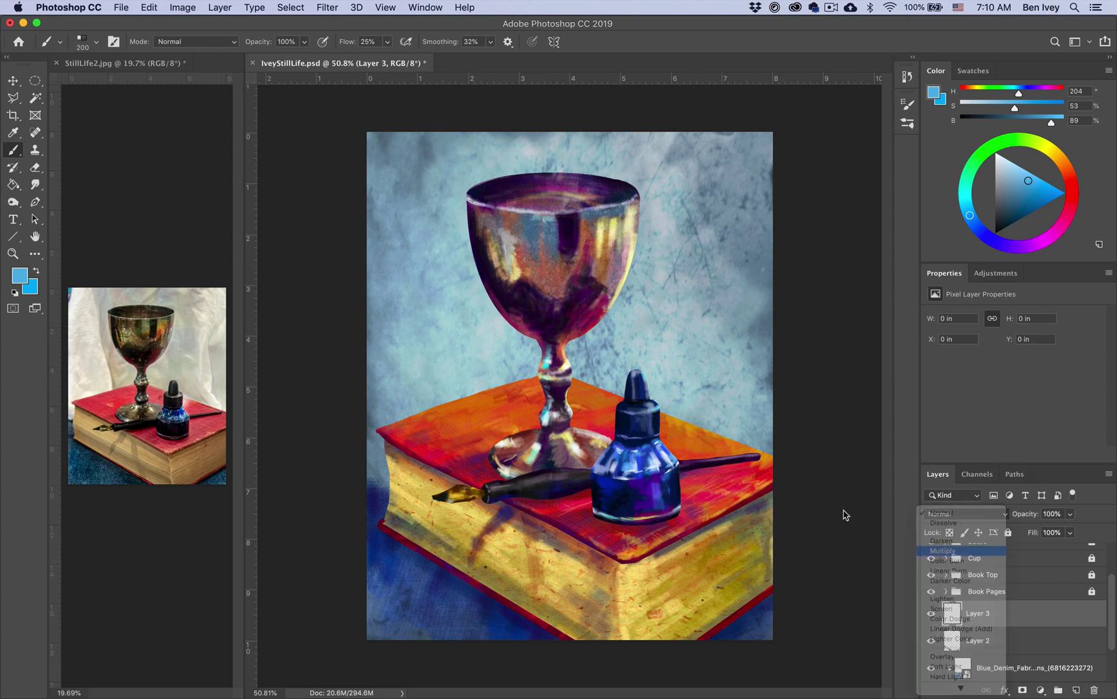
- Set the brush flow to 3% and smoothing to 0%, and softly shade the backdrop around the cup's rim
left_click_drag(462, 171, 423, 152)
key("super+z")
left_click_drag(348, 46, 331, 47)
mouse_move(464, 187)
left_mouse_down()
mouse_move(430, 148)
mouse_move(466, 185)
left_mouse_up()
left_click_drag(455, 42, 432, 43)
mouse_move(476, 155)
left_mouse_down()
mouse_move(427, 258)
mouse_move(442, 299)
mouse_move(475, 283)
mouse_move(521, 310)
mouse_move(491, 162)
mouse_move(675, 203)
mouse_move(662, 217)
left_mouse_up()
- Darken the backdrop around the cup, along its upper and outer areas and beside the book, using darker blue (H 204, S 77, B 50)
left_click(461, 170, "alt")
left_click(1022, 208)
mouse_move(488, 285)
left_mouse_down()
mouse_move(471, 340)
mouse_move(483, 257)
left_mouse_up()
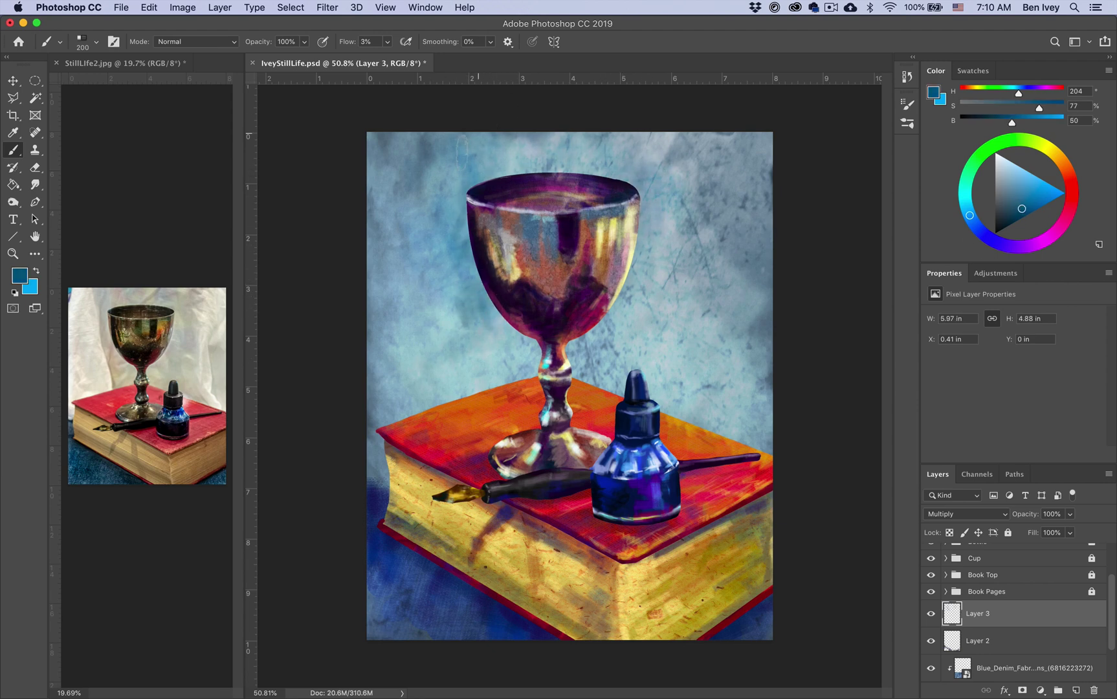
mouse_move(462, 151)
left_mouse_down()
mouse_move(528, 117)
mouse_move(544, 162)
left_mouse_up()
mouse_move(705, 181)
left_mouse_down()
mouse_move(750, 214)
mouse_move(743, 395)
left_mouse_up()
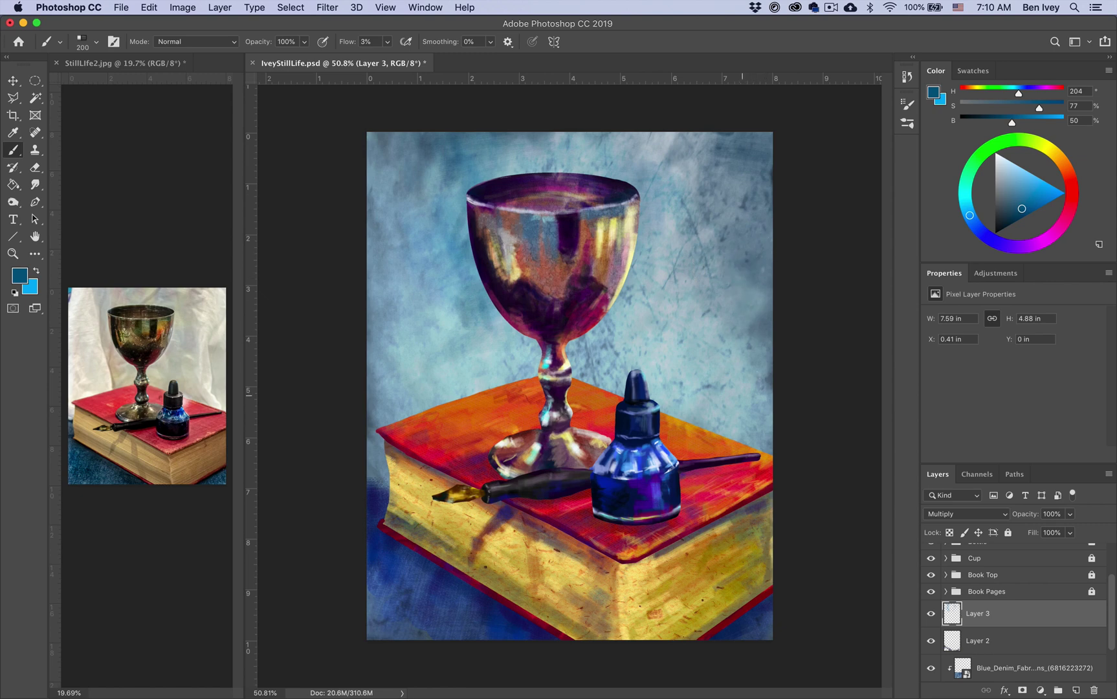
mouse_move(497, 305)
left_mouse_down()
mouse_move(443, 338)
mouse_move(469, 368)
left_mouse_up()
mouse_move(447, 190)
left_mouse_down()
mouse_move(373, 108)
mouse_move(567, 136)
left_mouse_up()
left_click_drag(376, 446, 384, 507)
- Shade the cloth below the book's left corner at 23% brush flow, and the backdrop behind its right edge at 9% flow
left_click_drag(354, 43, 352, 50)
left_click_drag(395, 553, 432, 567)
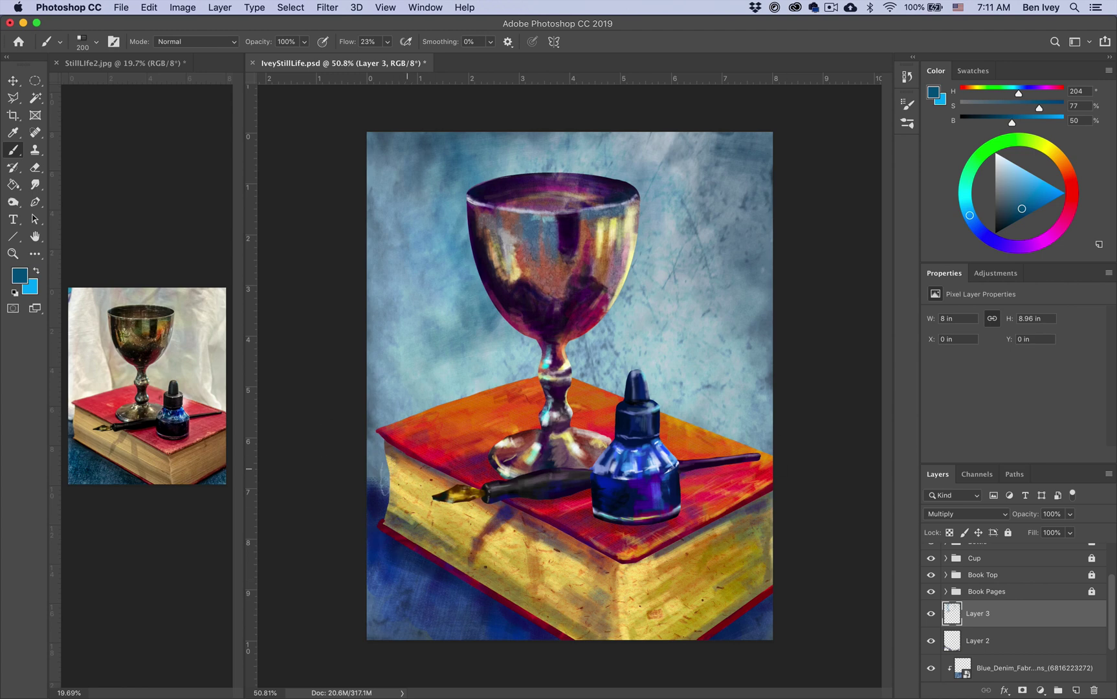
left_click_drag(357, 43, 349, 46)
mouse_move(608, 386)
left_mouse_down()
mouse_move(739, 419)
mouse_move(787, 459)
left_mouse_up()
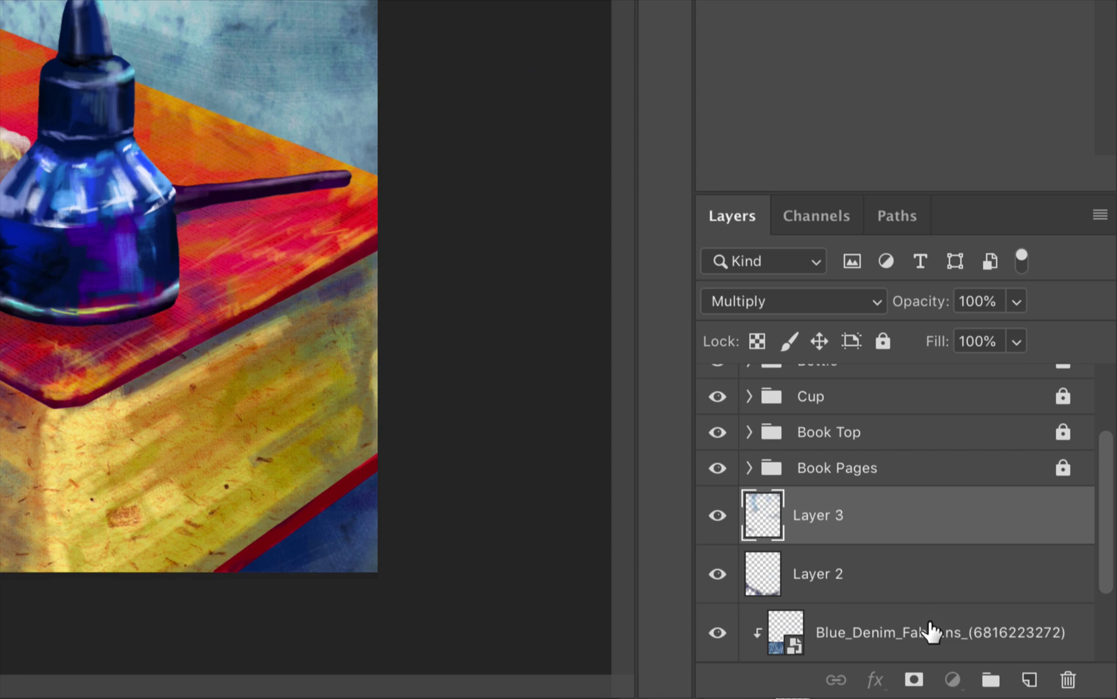
- Group Layer 3, Layer 2 and the blue denim layer, and name the group Background
left_click(930, 631, "shift")
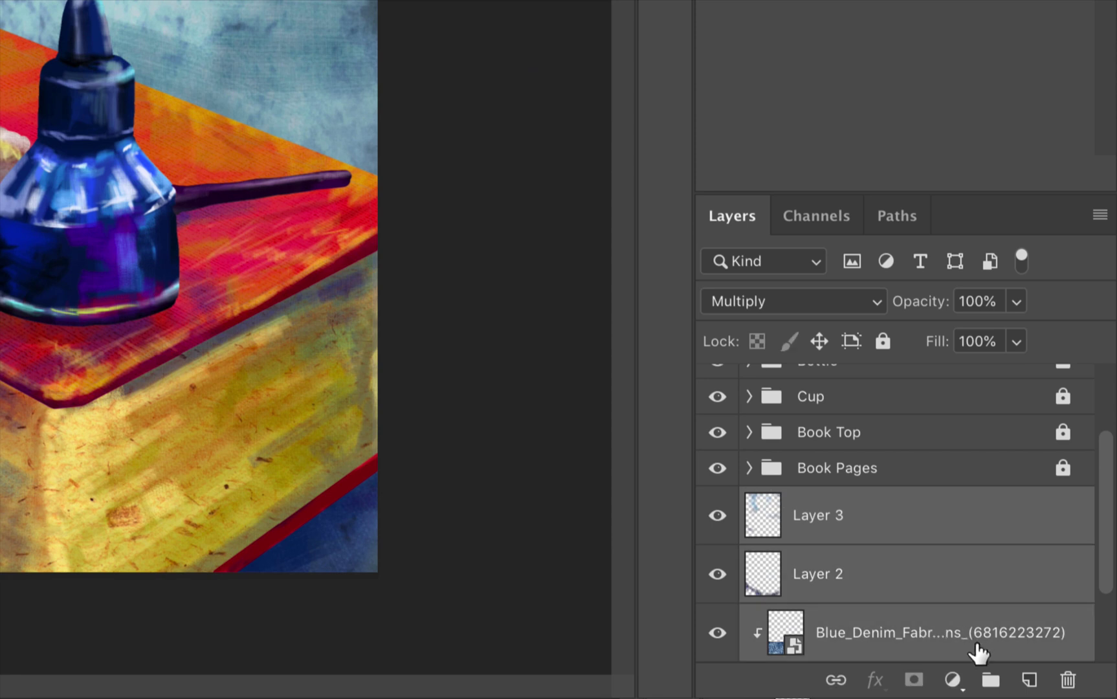
left_click(980, 680)
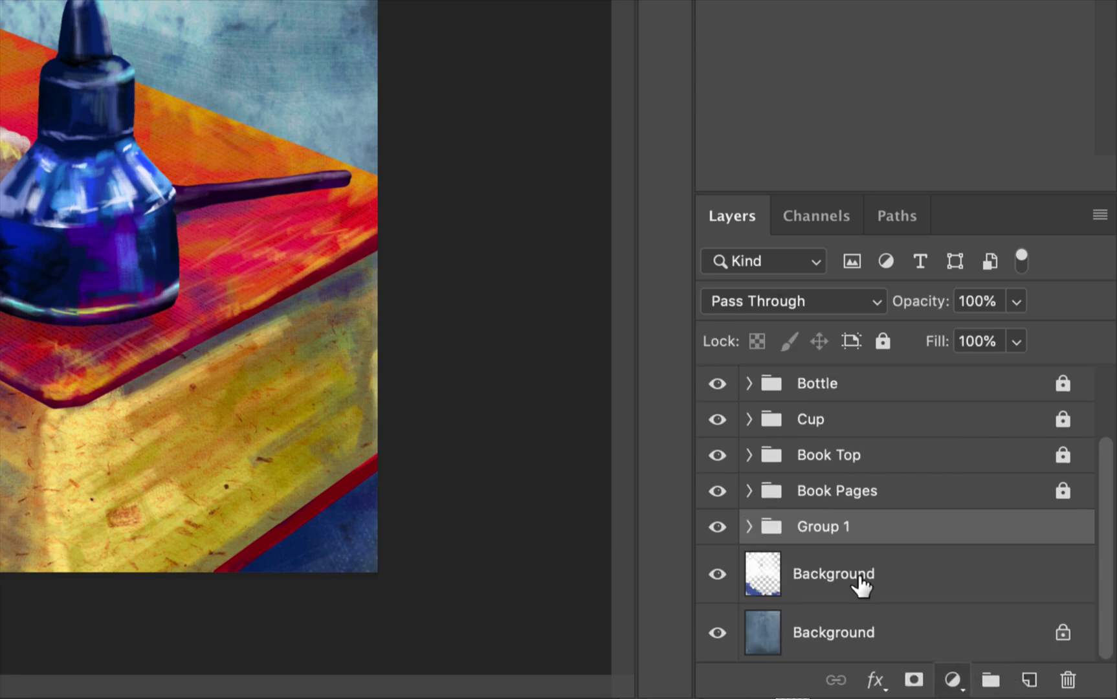
double_click(820, 532)
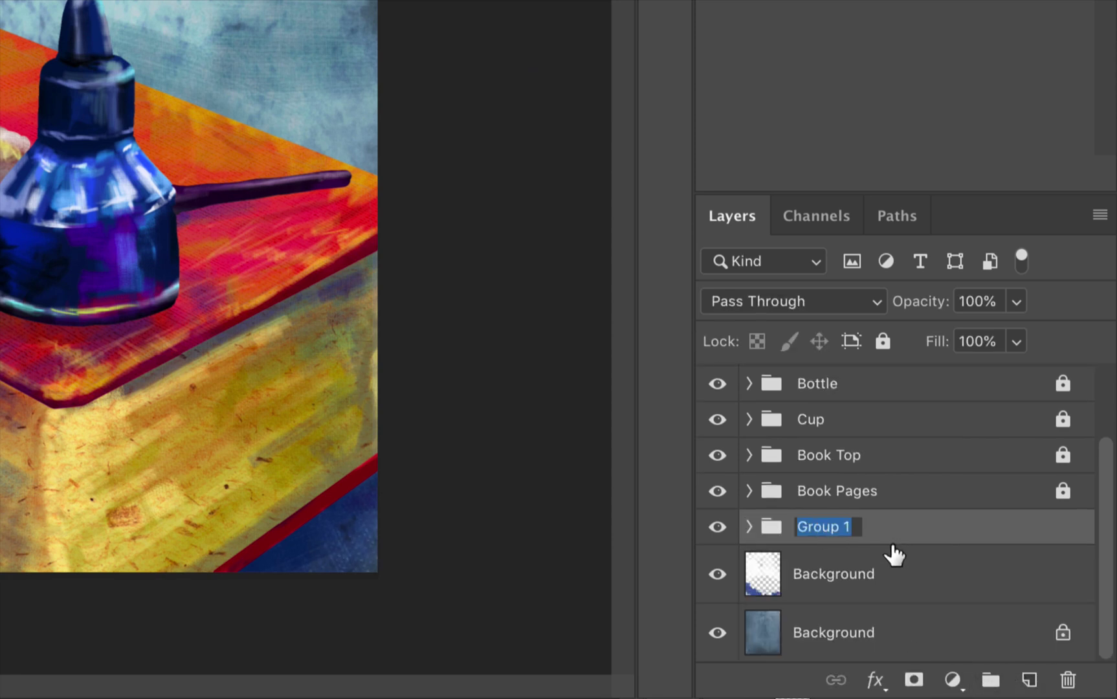
type("Background")
key("Return")
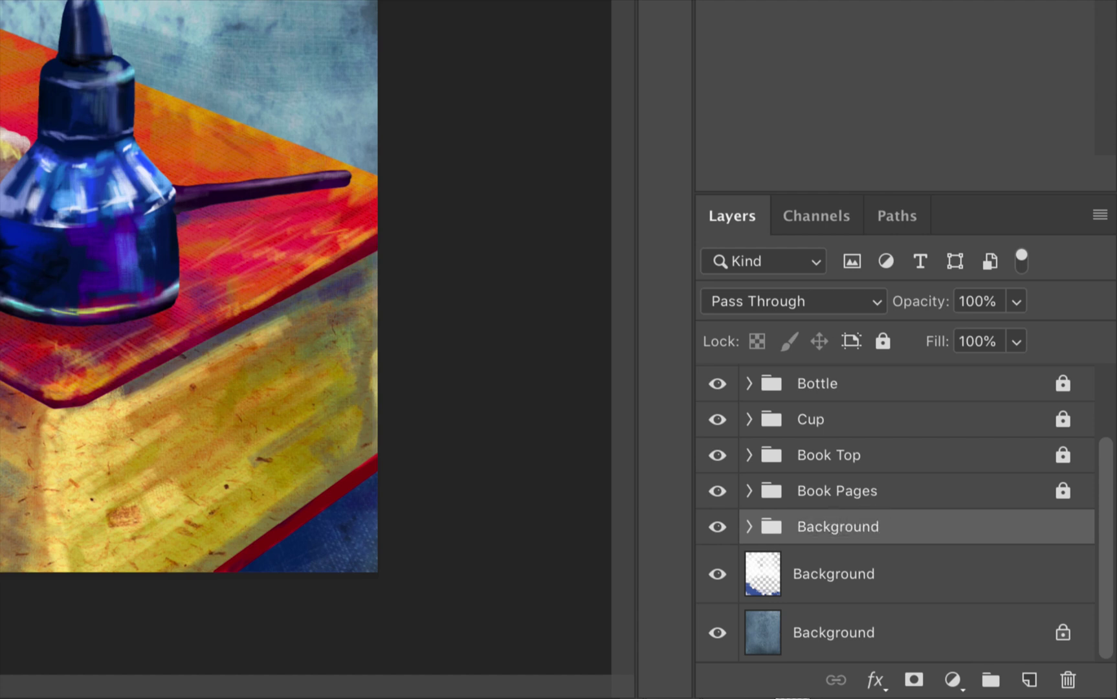
- Move the painted Background layer into the Background group beneath the denim layer, restore the denim's clipping mask, and collapse the group
left_click(750, 528)
scroll(830, 564, "down", 3)
left_click_drag(854, 579, 847, 540)
left_click(859, 537, "alt")
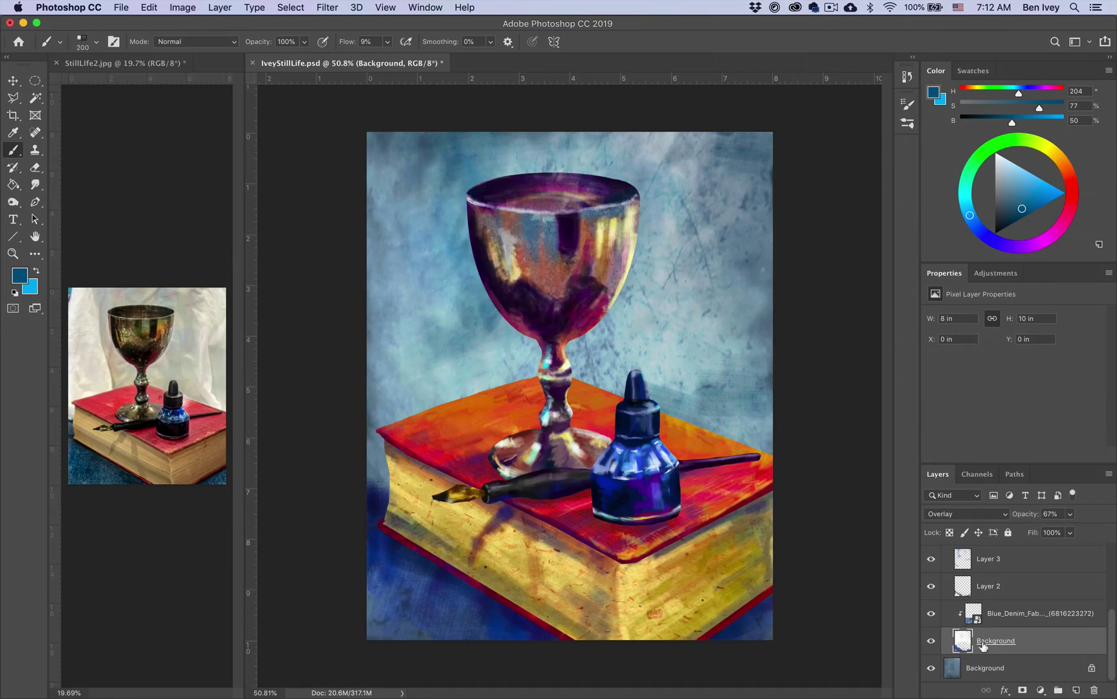
scroll(948, 563, "up", 3)
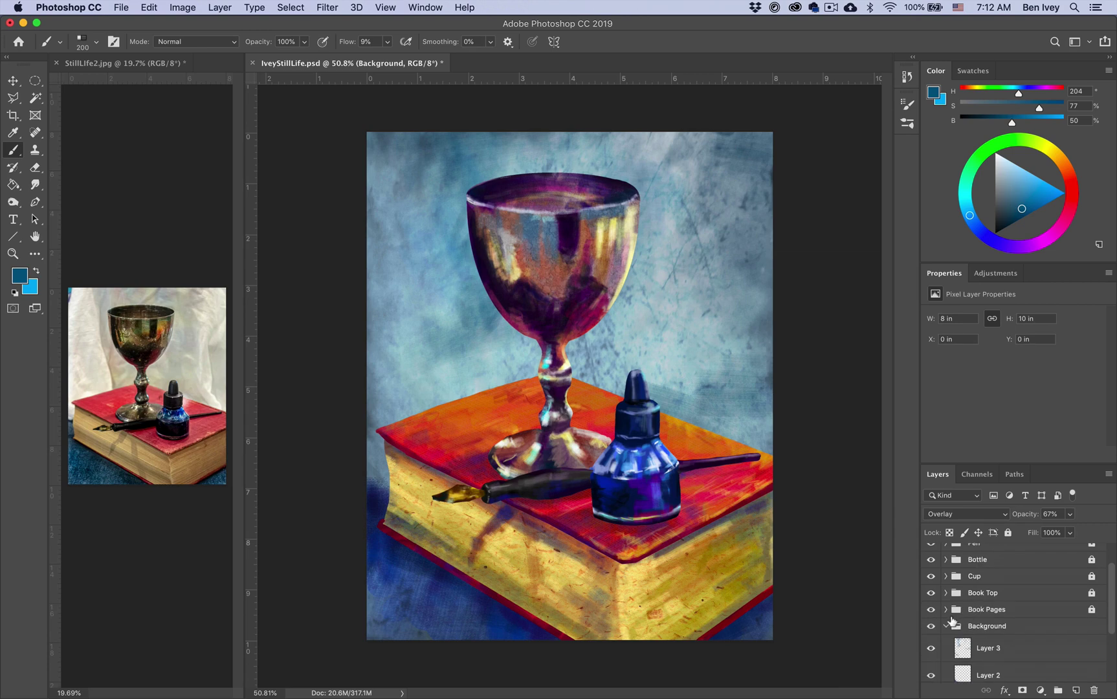
left_click(947, 627)
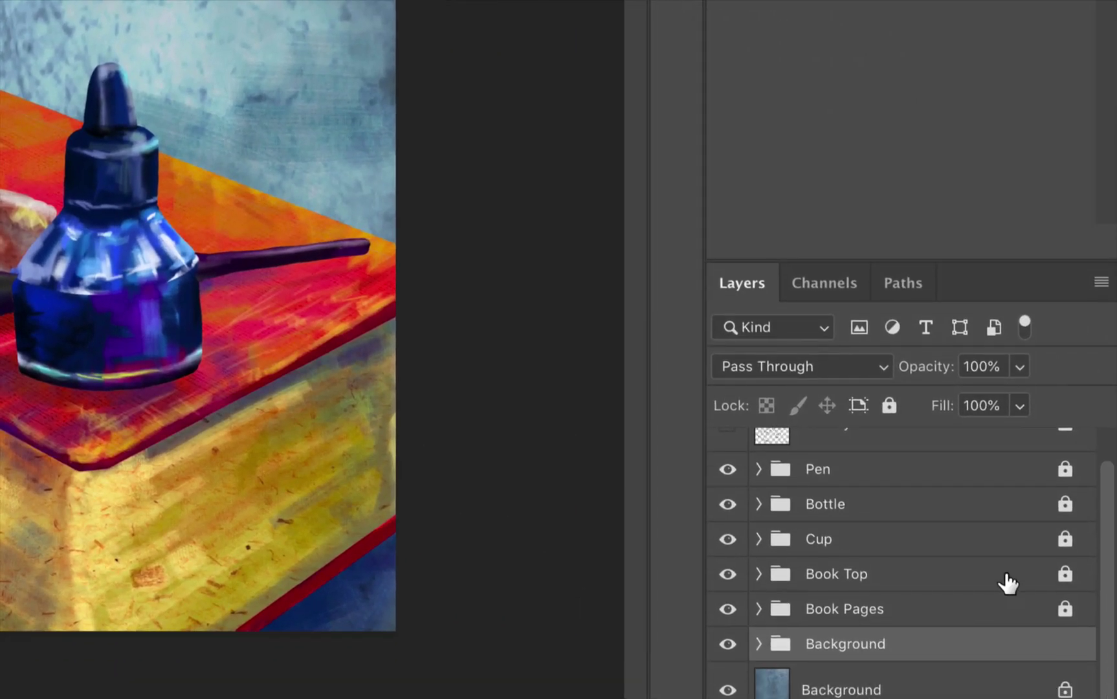
- Add a new layer above the Ref Layer and set the brush flow to 51%
scroll(1026, 572, "up", 1)
left_click(899, 475)
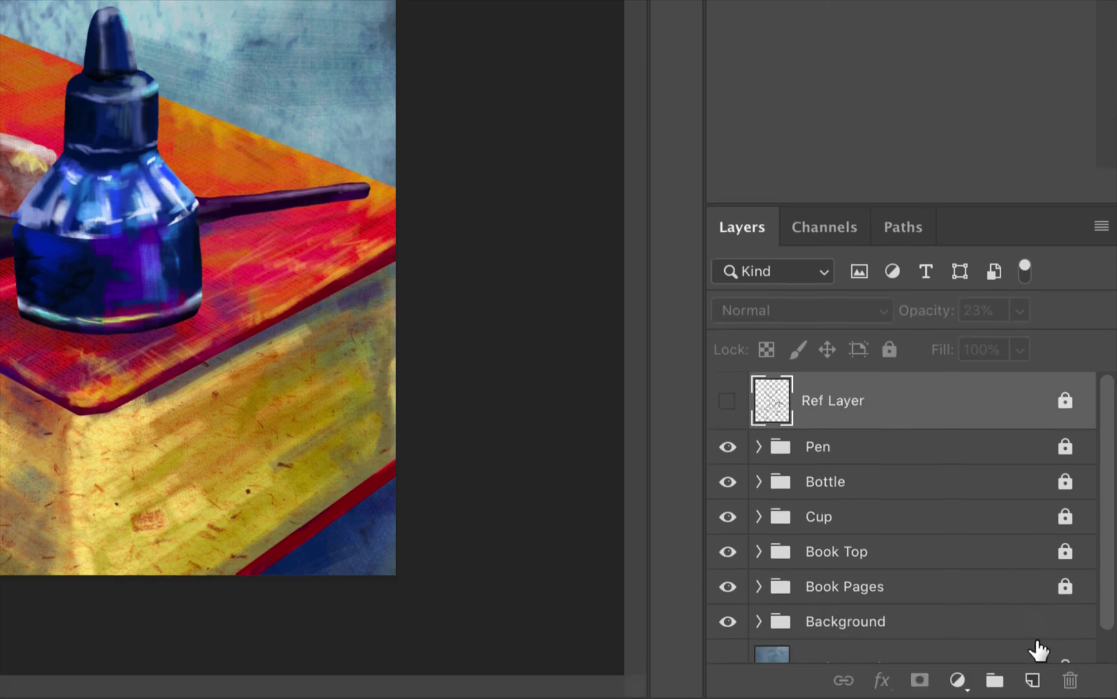
left_click(1033, 679)
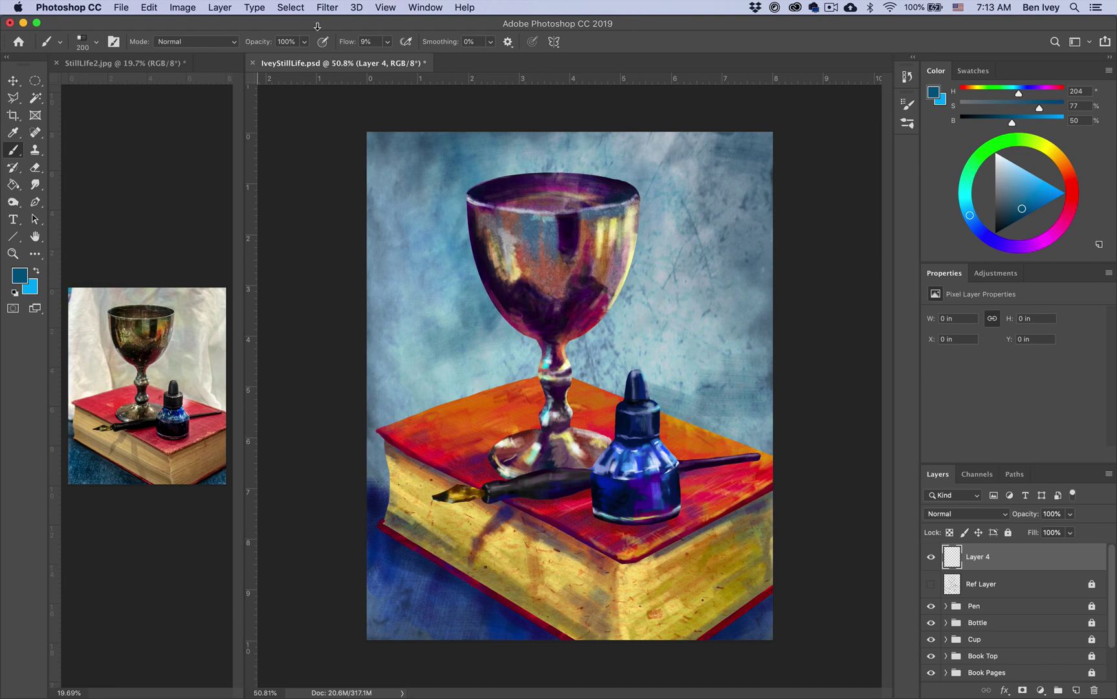
left_click_drag(348, 50, 371, 50)
mouse_move(427, 162)
left_mouse_down()
mouse_move(435, 203)
mouse_move(446, 259)
left_mouse_up()
key("super+z")
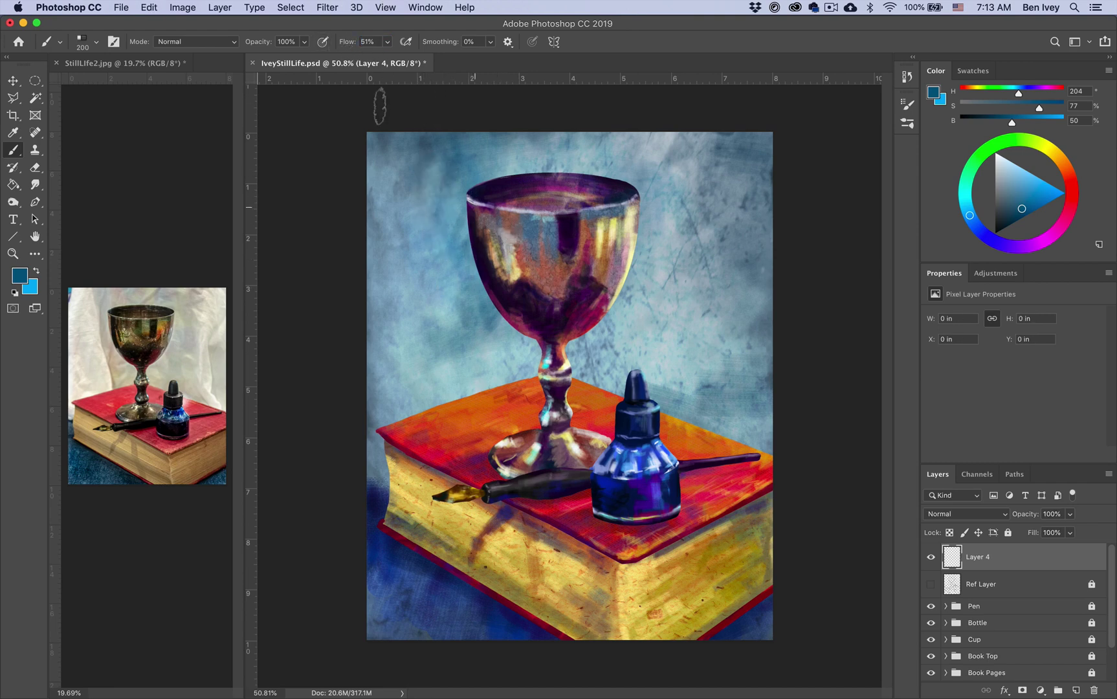
left_click_drag(469, 210, 478, 268)
left_click_drag(640, 411, 638, 392)
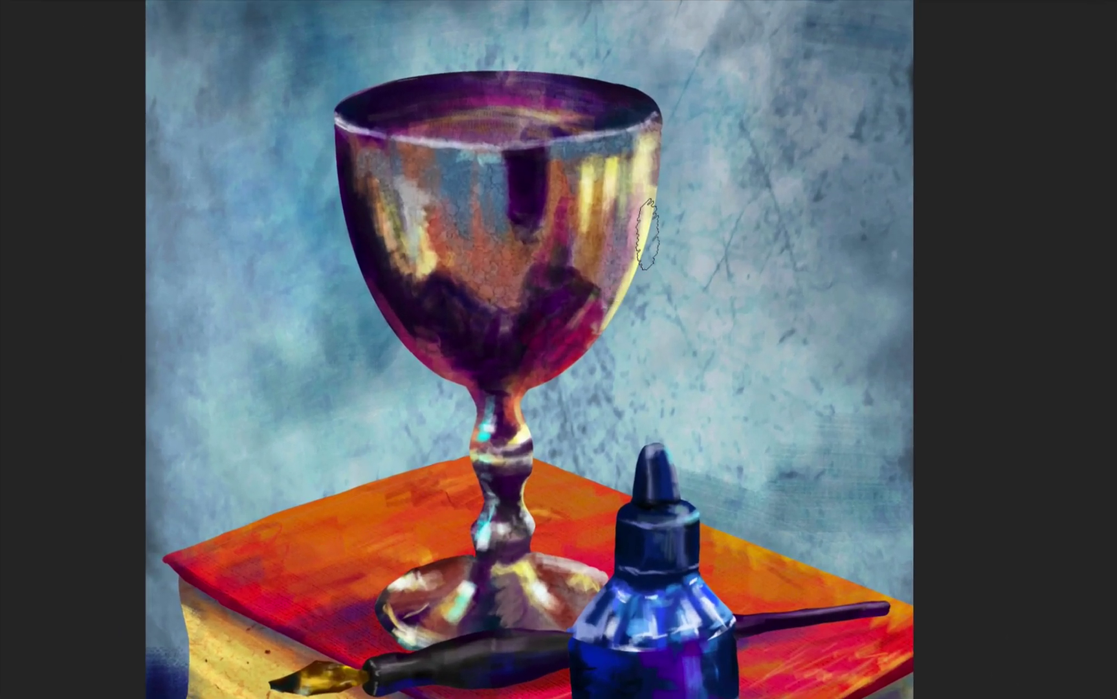
key("v")
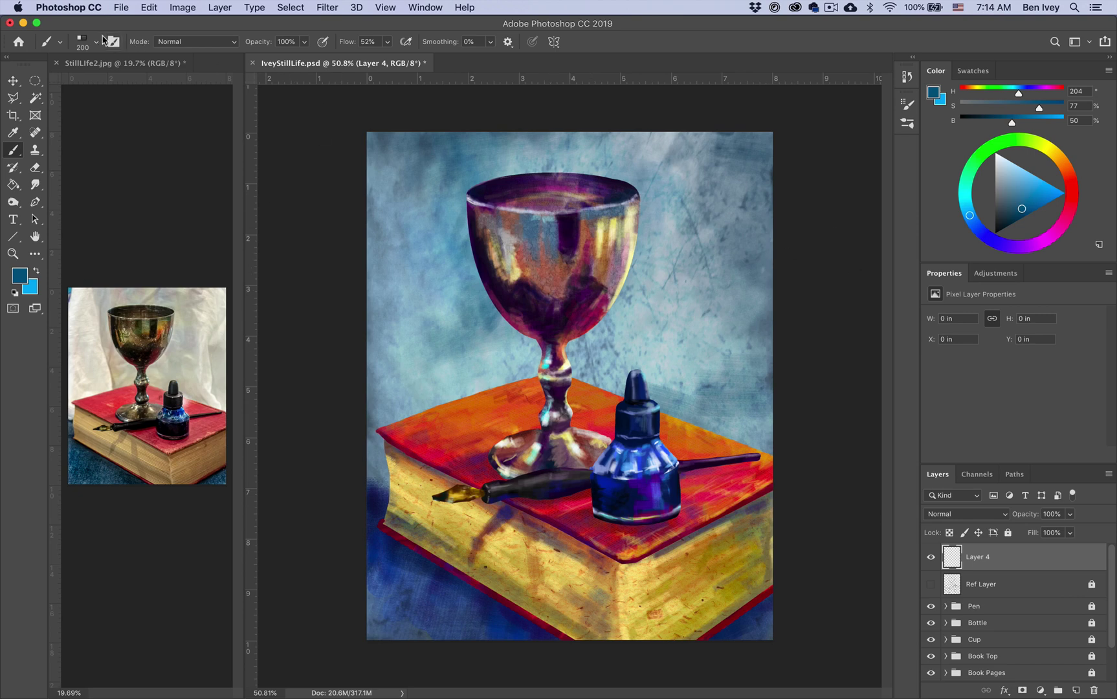
- Reduce the brush size to 30 and paint a pale cream highlight (H 45, S 30, B 98) near the cup's right edge
key("bracketleft")
left_click(997, 159)
left_click(627, 224, "alt")
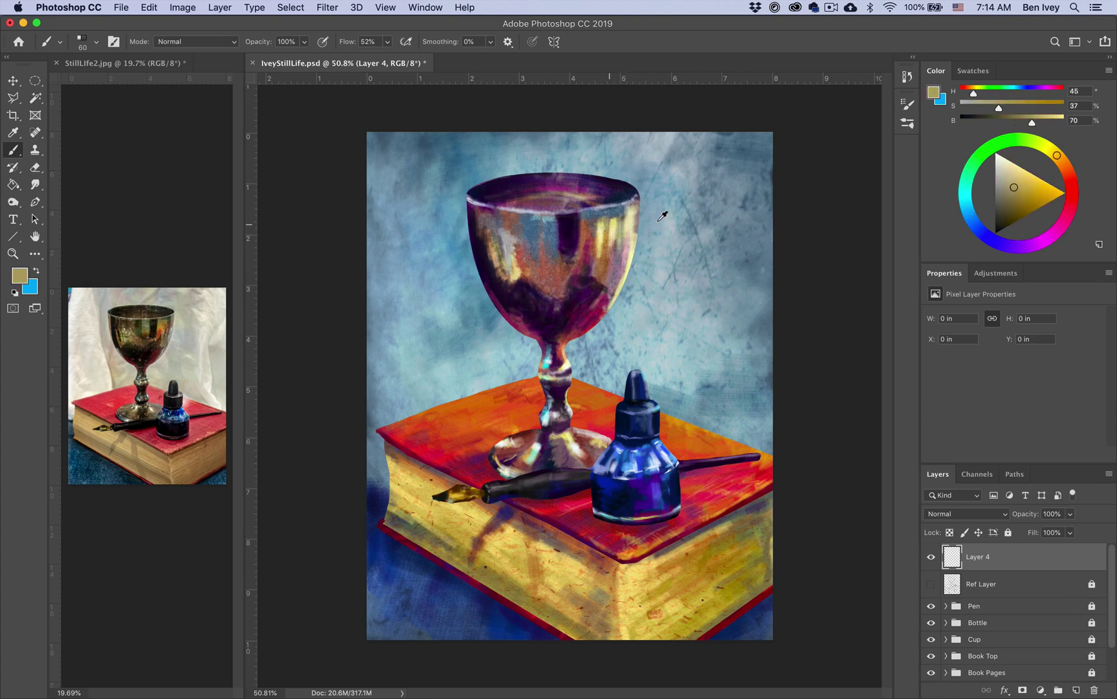
left_click(1015, 166)
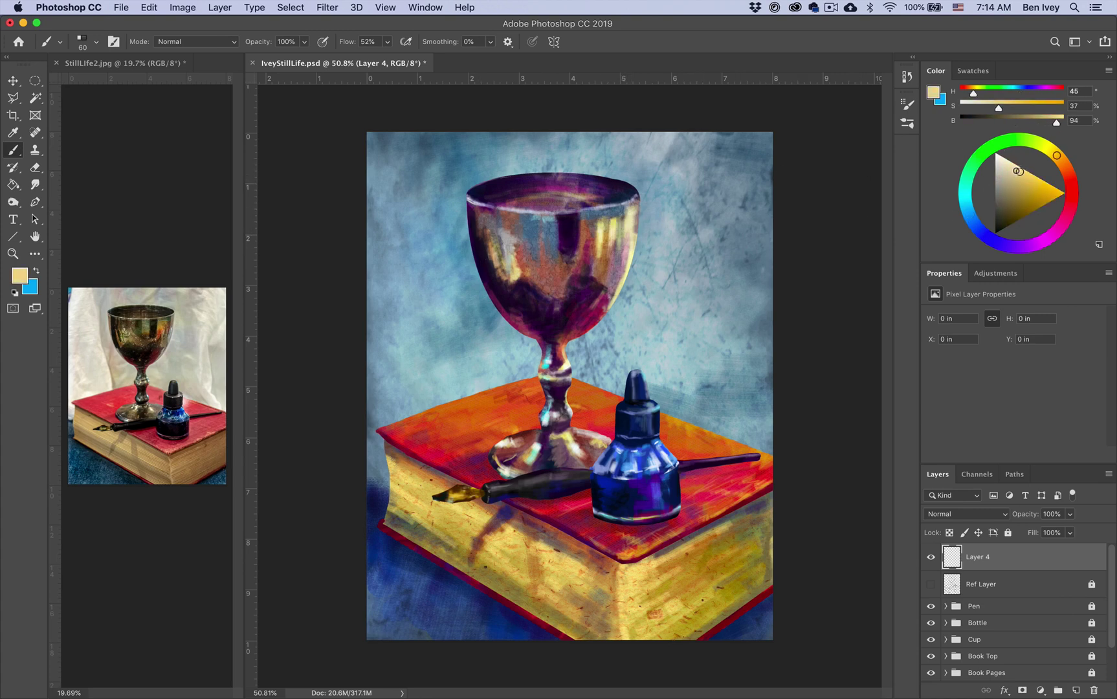
left_click(619, 204)
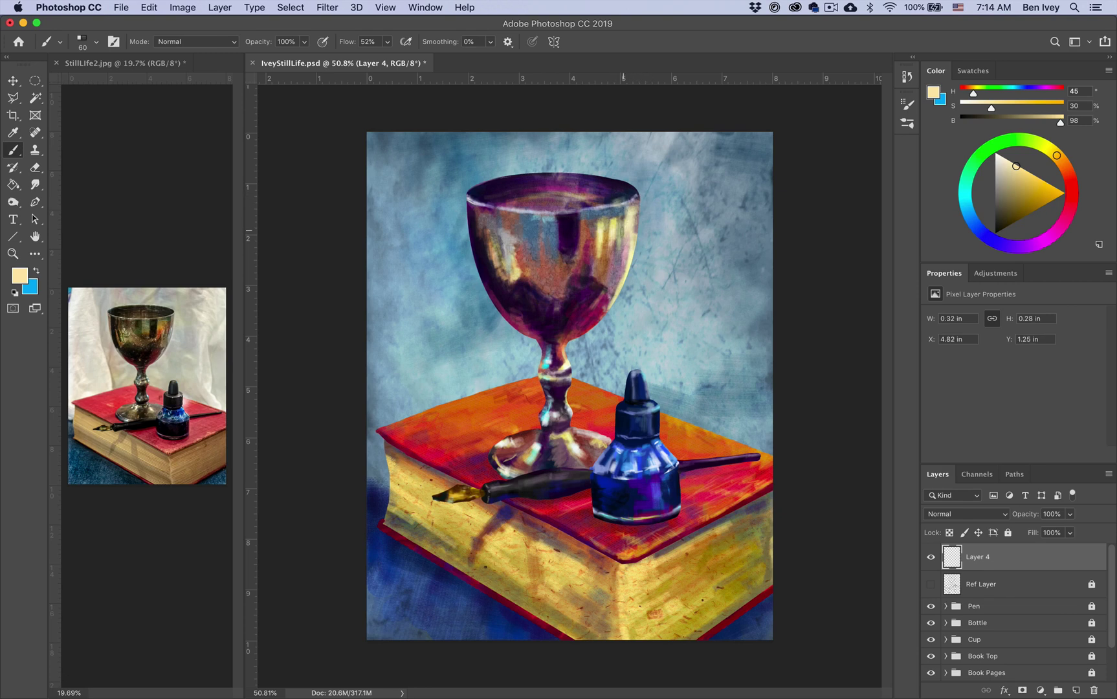
key("super+z")
key("bracketleft")
key("bracketleft")
left_click(632, 210)
- Paint white highlights on both sides of the cup's bowl, on its stem and along the rim of its base
left_click(996, 154)
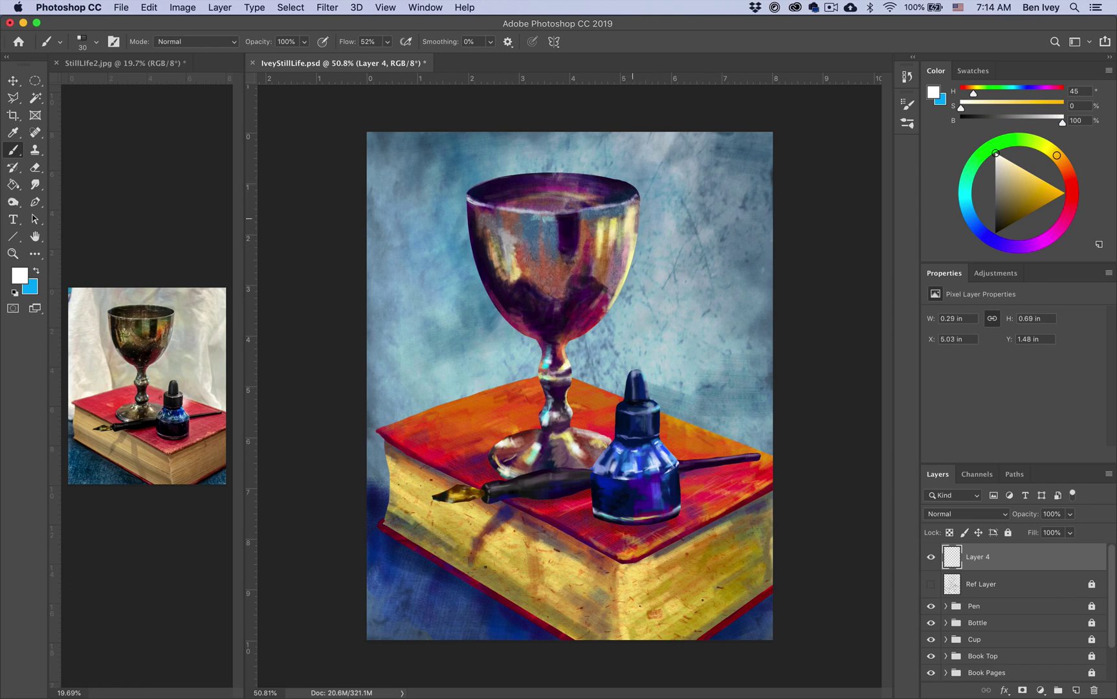
left_click_drag(625, 232, 622, 290)
mouse_move(637, 246)
left_mouse_down()
mouse_move(625, 207)
mouse_move(632, 226)
mouse_move(610, 212)
mouse_move(623, 253)
left_mouse_up()
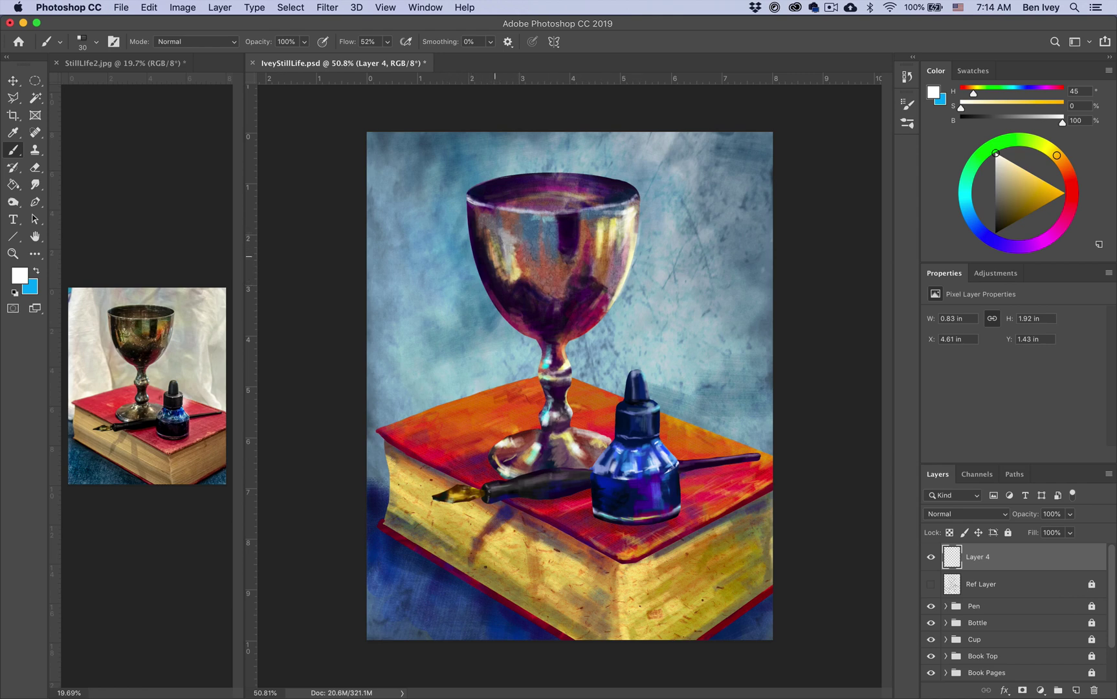
mouse_move(499, 239)
left_mouse_down()
mouse_move(509, 236)
mouse_move(519, 301)
left_mouse_up()
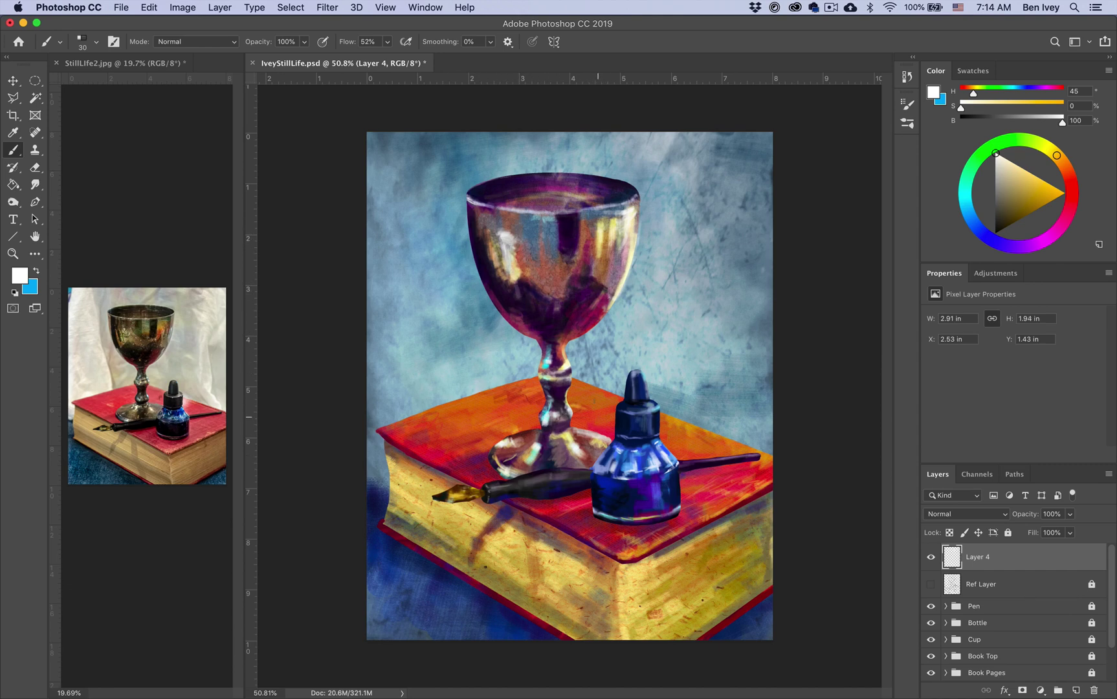
mouse_move(551, 365)
left_mouse_down()
mouse_move(551, 333)
mouse_move(565, 377)
mouse_move(549, 413)
mouse_move(546, 388)
left_mouse_up()
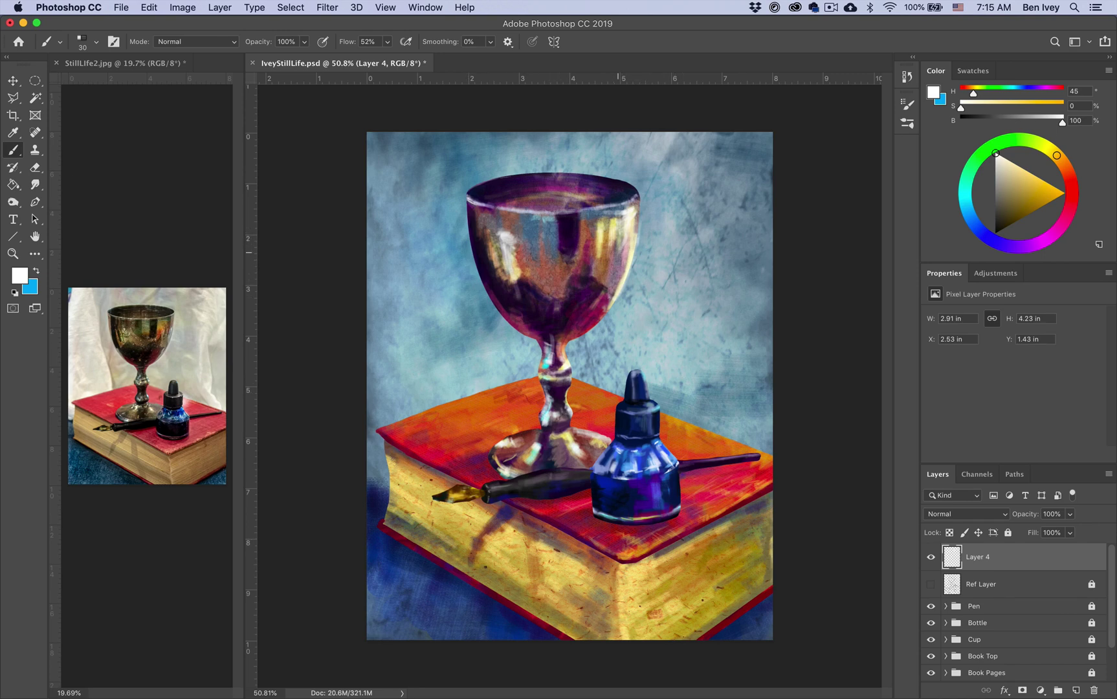
mouse_move(625, 246)
left_mouse_down()
mouse_move(613, 271)
mouse_move(628, 233)
left_mouse_up()
mouse_move(501, 246)
left_mouse_down()
mouse_move(501, 232)
mouse_move(501, 261)
left_mouse_up()
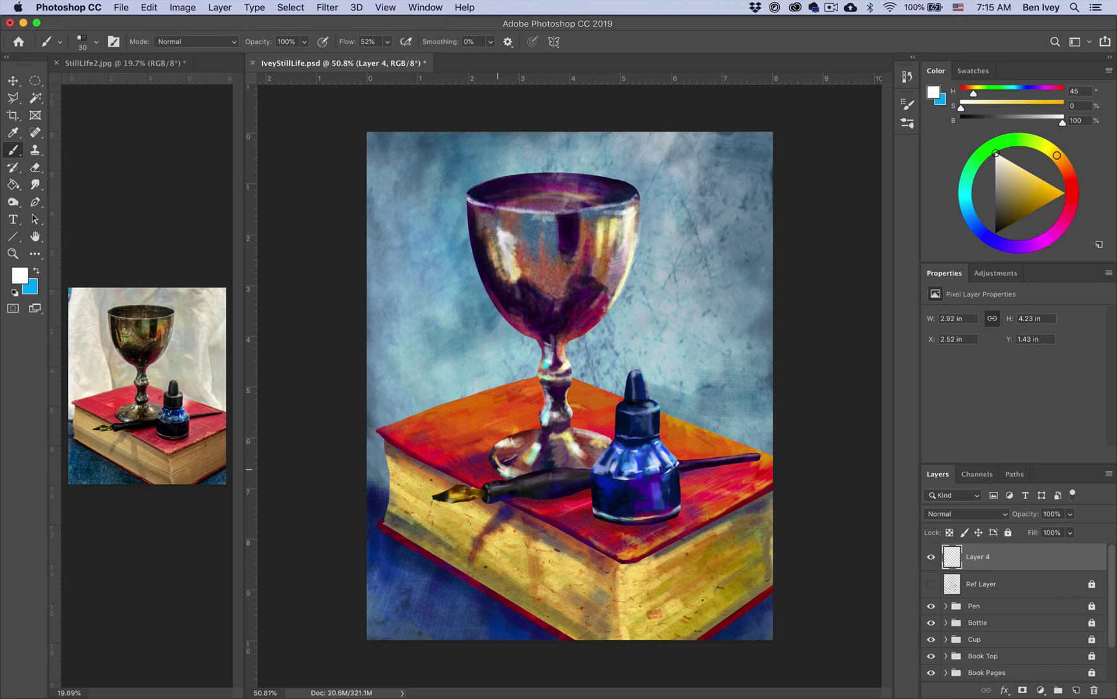
mouse_move(494, 445)
left_mouse_down()
mouse_move(523, 432)
mouse_move(488, 453)
mouse_move(515, 438)
left_mouse_up()
left_click_drag(586, 427, 608, 436)
- Sample the bottle's bright blue (H 221, S 67, B 91) and paint it along the bottle's right side and bottom edge
left_click(619, 459, "alt")
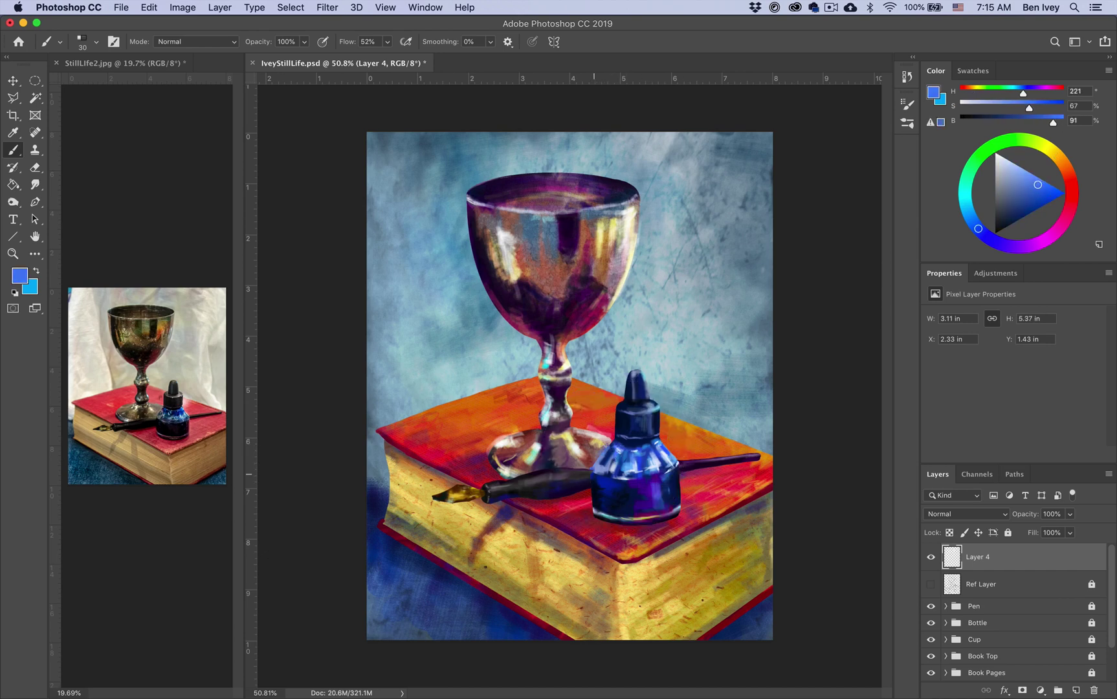
mouse_move(667, 460)
left_mouse_down()
mouse_move(664, 445)
mouse_move(680, 501)
left_mouse_up()
left_click_drag(677, 518, 654, 527)
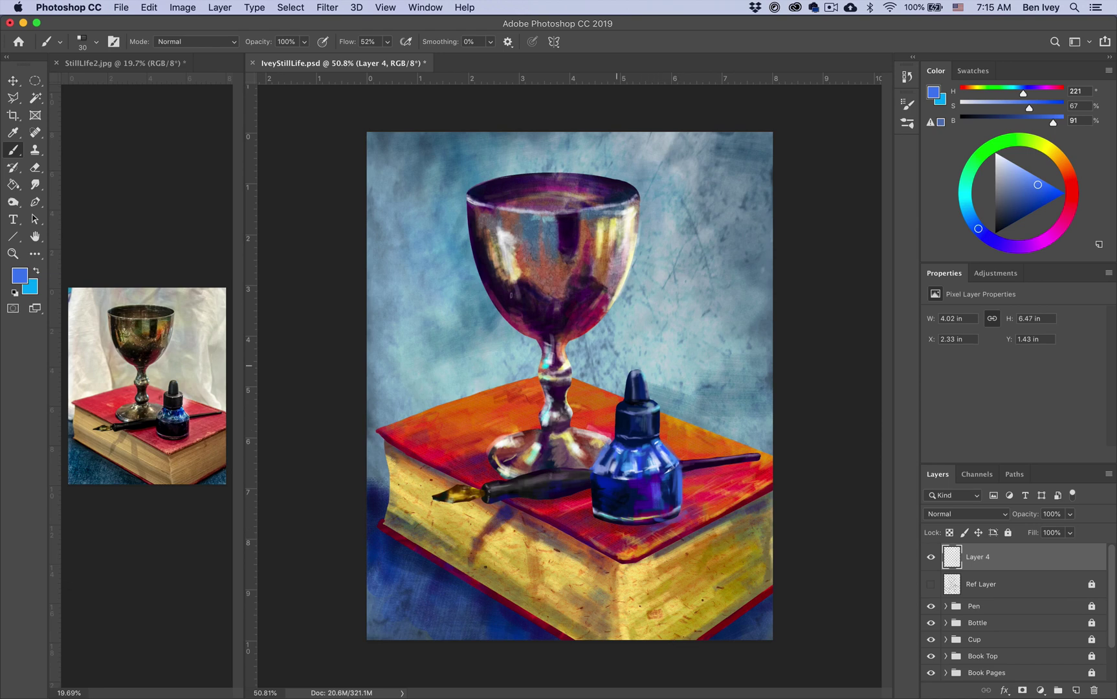
- Set the brush flow to 97%, touch up the areas beside the bottle and the cup's base, and sample the book cover's red
left_click_drag(348, 44, 417, 72)
left_click_drag(689, 499, 688, 515)
left_click_drag(492, 469, 482, 458)
left_click(690, 500, "alt")
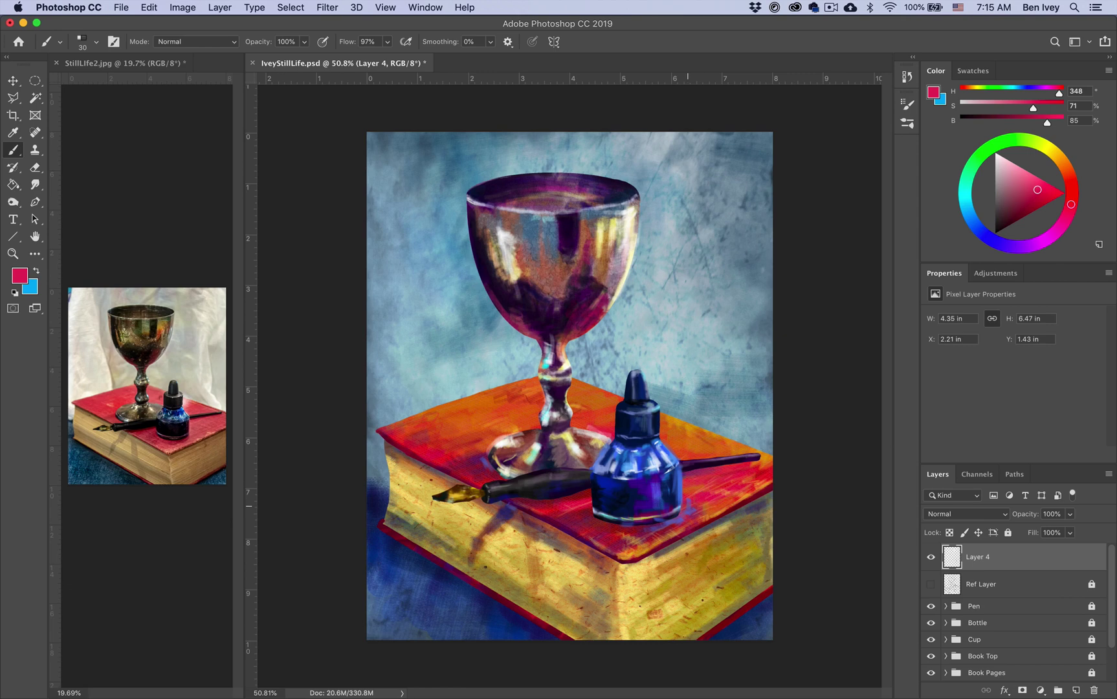
- Shade beneath the bottle with dark violet (H 252, S 85, B 48) and darken along the pen handle with dark navy (H 224, S 94, B 13)
left_click(661, 482, "alt")
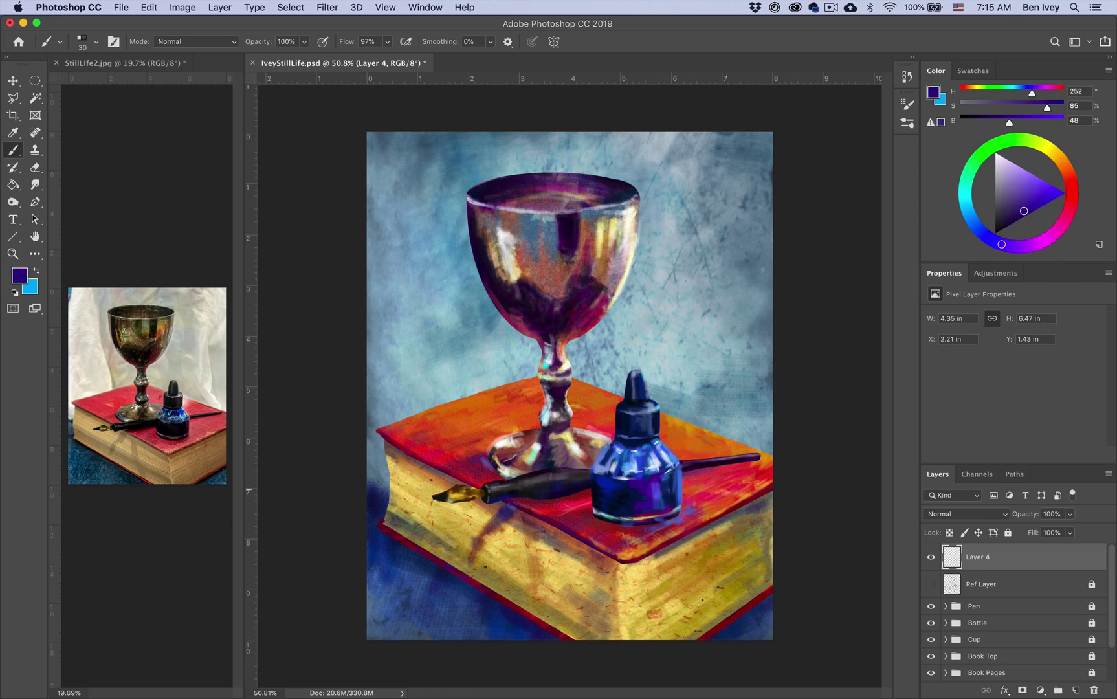
left_click_drag(648, 530, 643, 535)
left_click(620, 500, "alt")
left_click(588, 520, "alt")
left_click(585, 519, "alt")
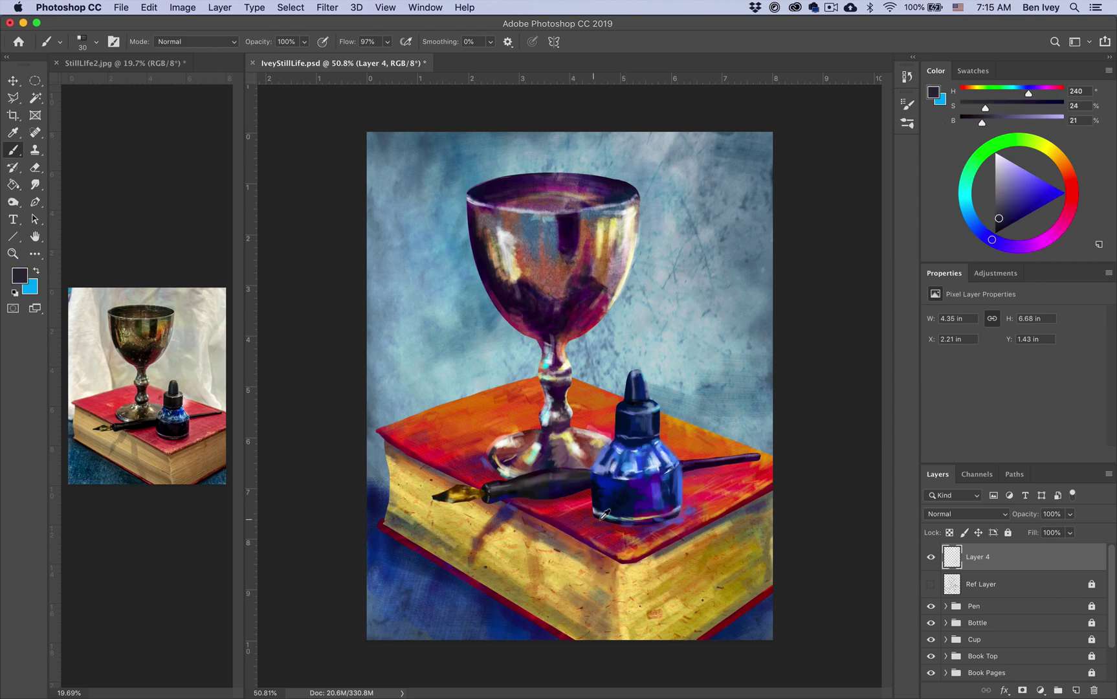
left_click(624, 496, "alt")
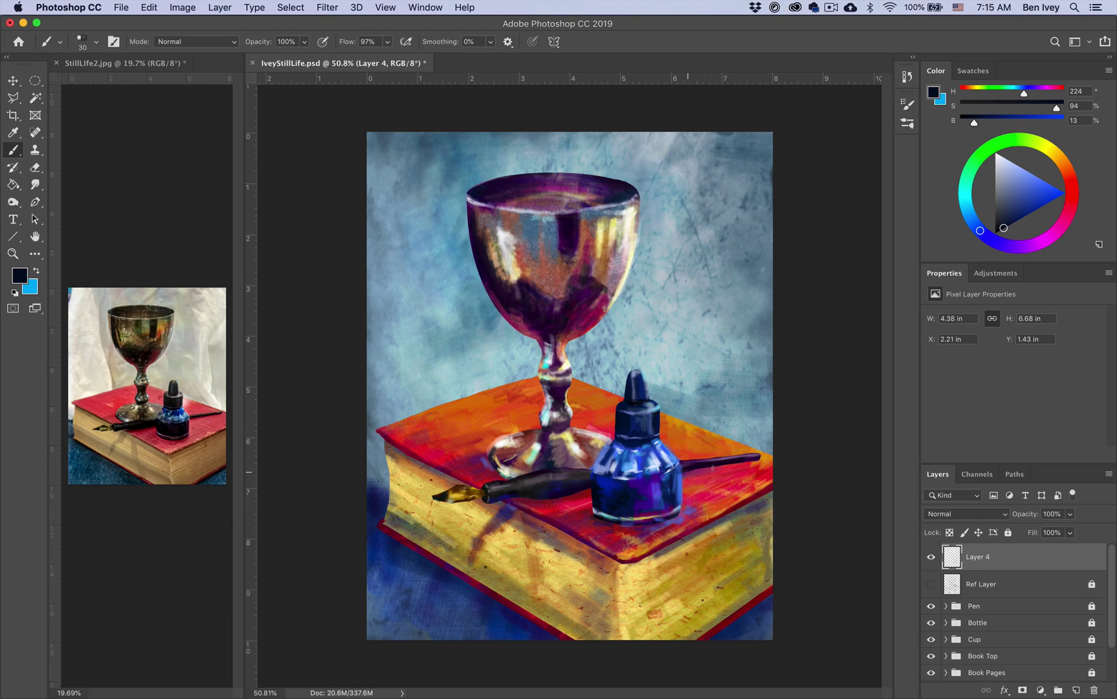
left_click_drag(689, 471, 744, 461)
- Shade the book pages below the pen nib with sampled olive (H 70, S 24, B 47), using brush size 90 and 77% flow
left_click(408, 530, "alt")
left_click(411, 525, "alt")
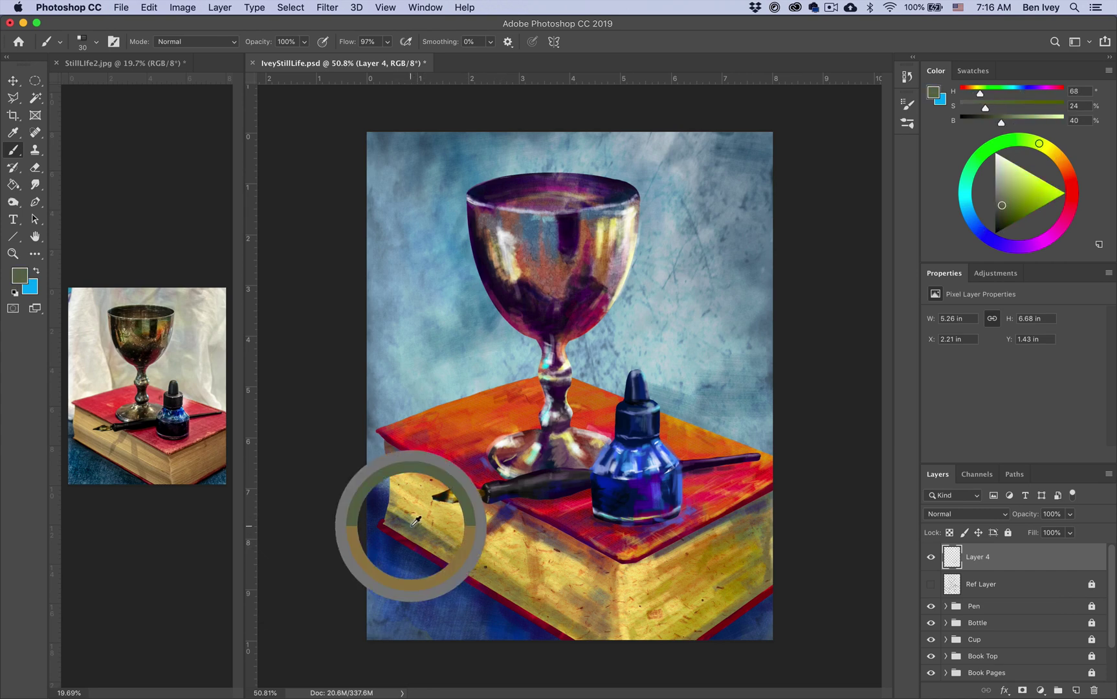
left_click_drag(396, 503, 437, 516)
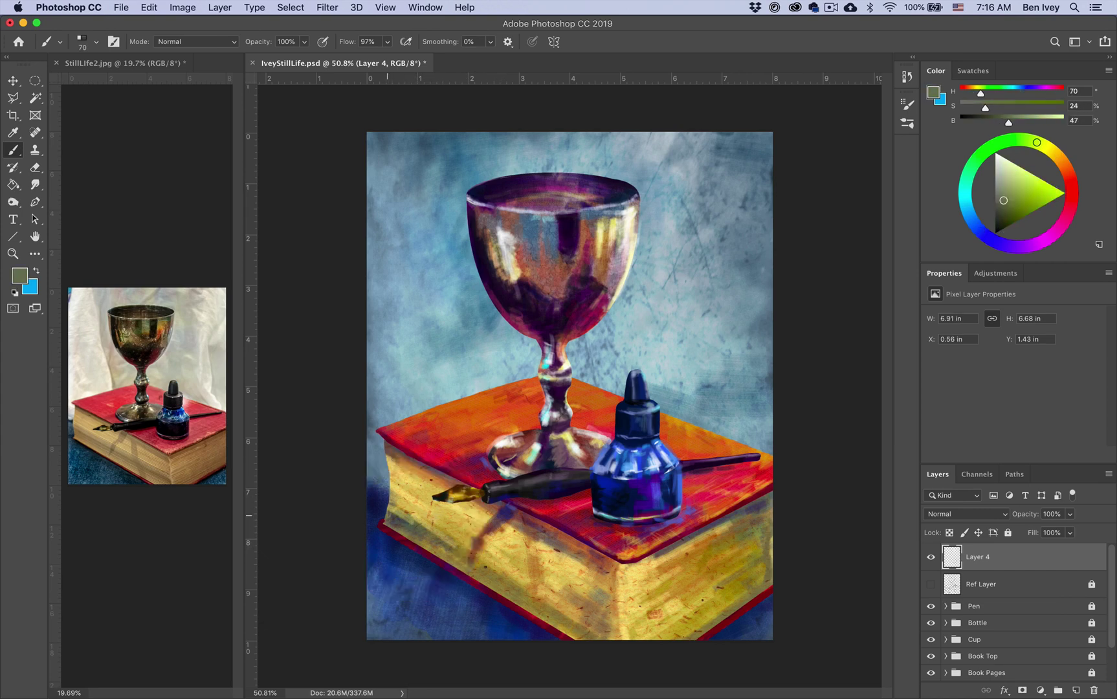
key("super+z")
left_click_drag(349, 46, 337, 57)
left_click_drag(385, 501, 442, 522)
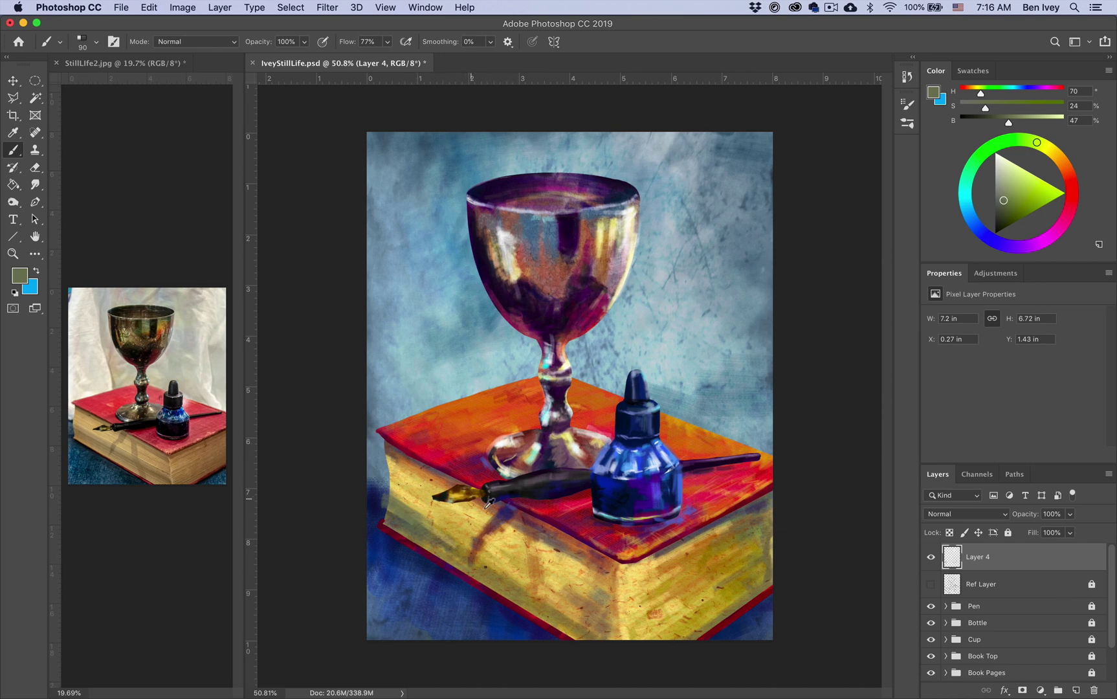
- Sample reddish brown (H 15, S 57, B 50), set the brush flow to 49%, and shade the lower-left edge of the book pages
left_click(493, 520, "alt")
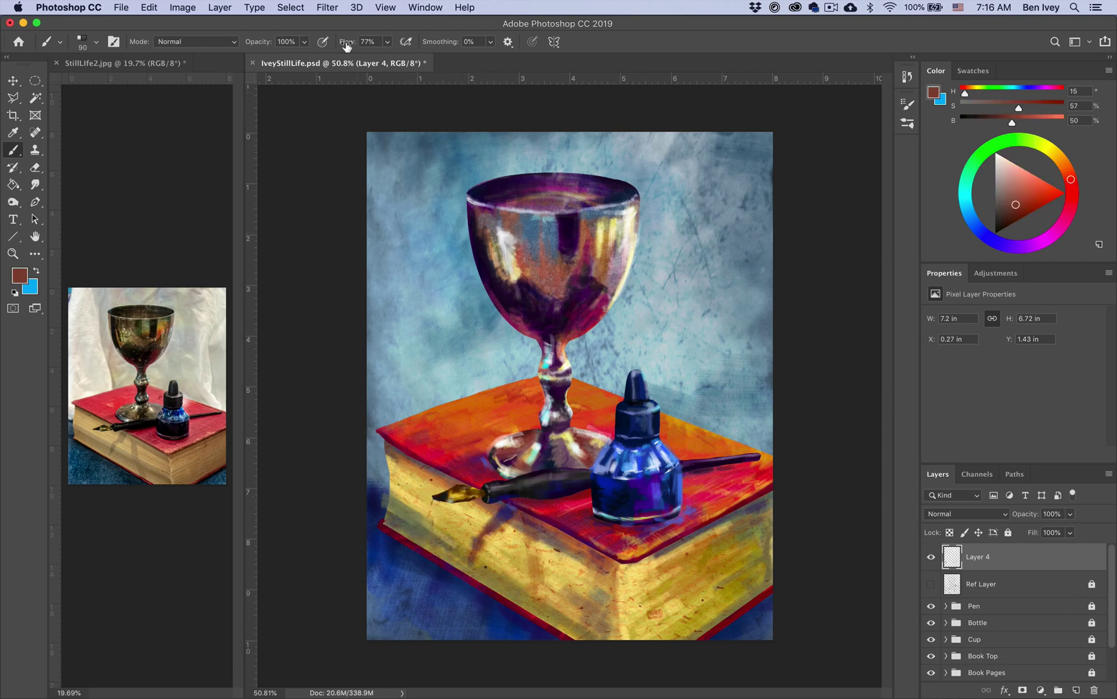
left_click_drag(346, 45, 331, 50)
left_click_drag(430, 534, 479, 570)
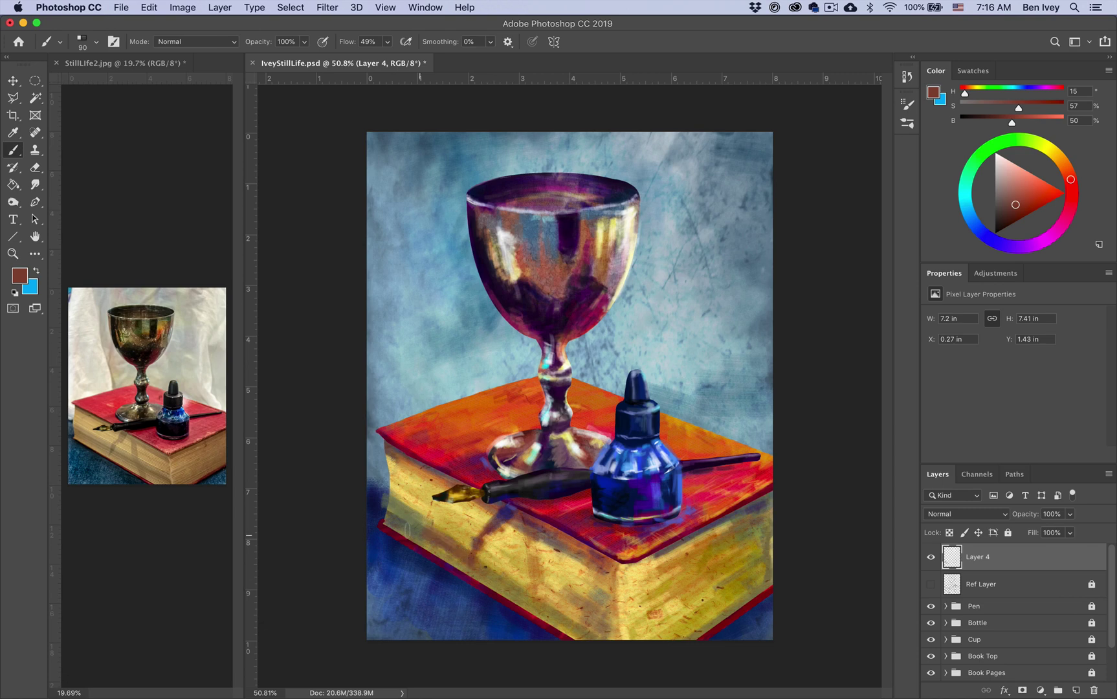
- Paint reddish-brown accents at the book pages' lower-left corner and along their lower-right edge, undoing the last stray mark
left_click_drag(388, 515, 380, 511)
left_click_drag(744, 605, 770, 582)
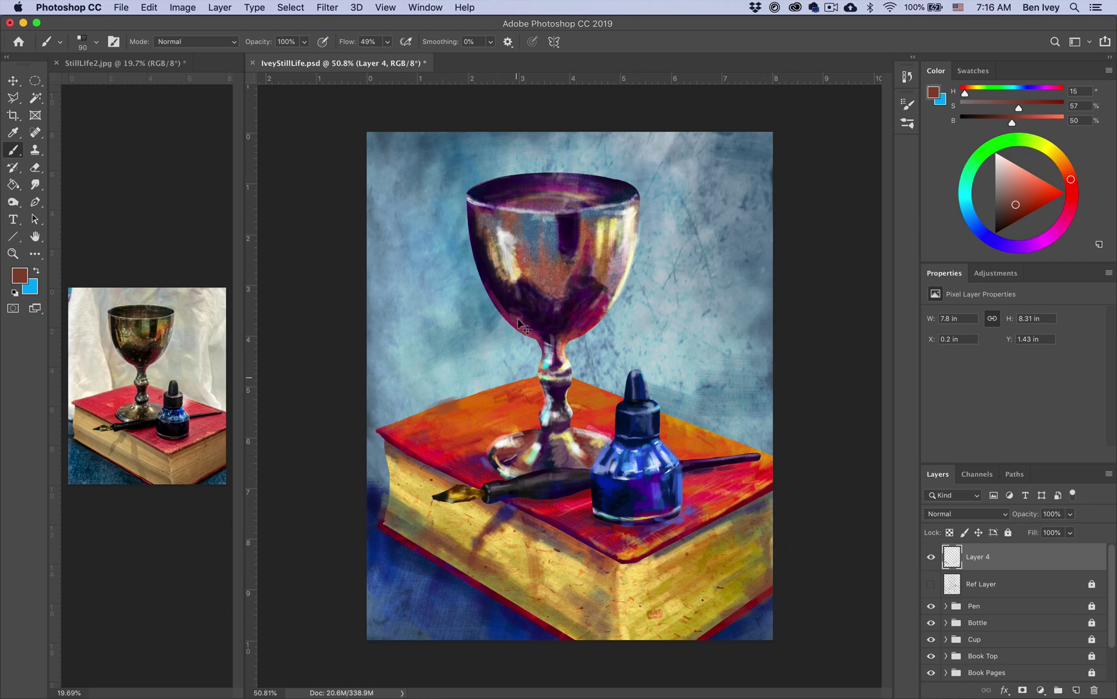
key("super+z")
- Shade the cup bowl's left edge with sampled dark indigo (H 248, S 97, B 15) and plum (H 336, S 66, B 45)
left_click(480, 265, "alt")
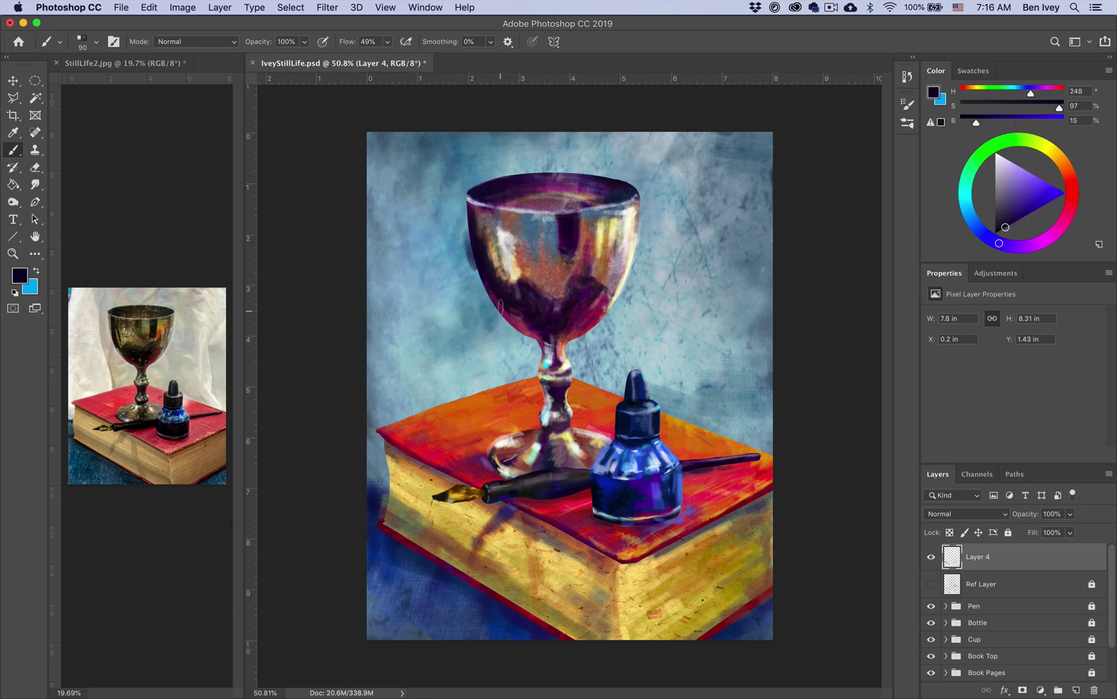
left_click_drag(491, 289, 471, 231)
key("super+z")
key("super+z")
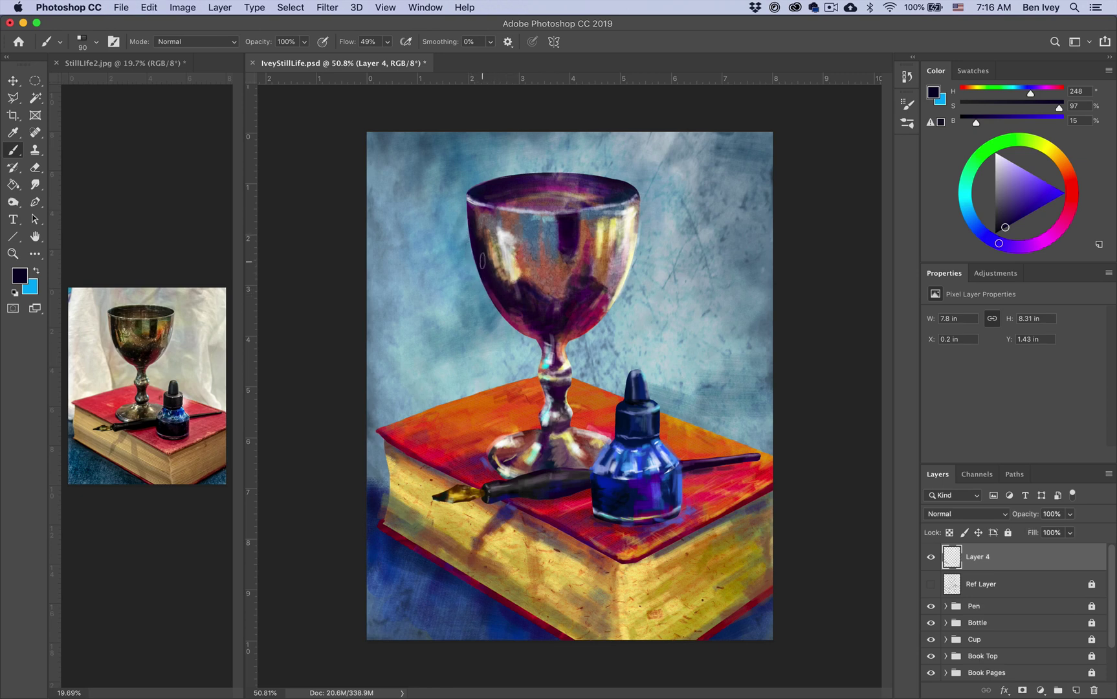
mouse_move(470, 228)
left_mouse_down()
mouse_move(490, 297)
mouse_move(485, 282)
left_mouse_up()
left_click(512, 308, "alt")
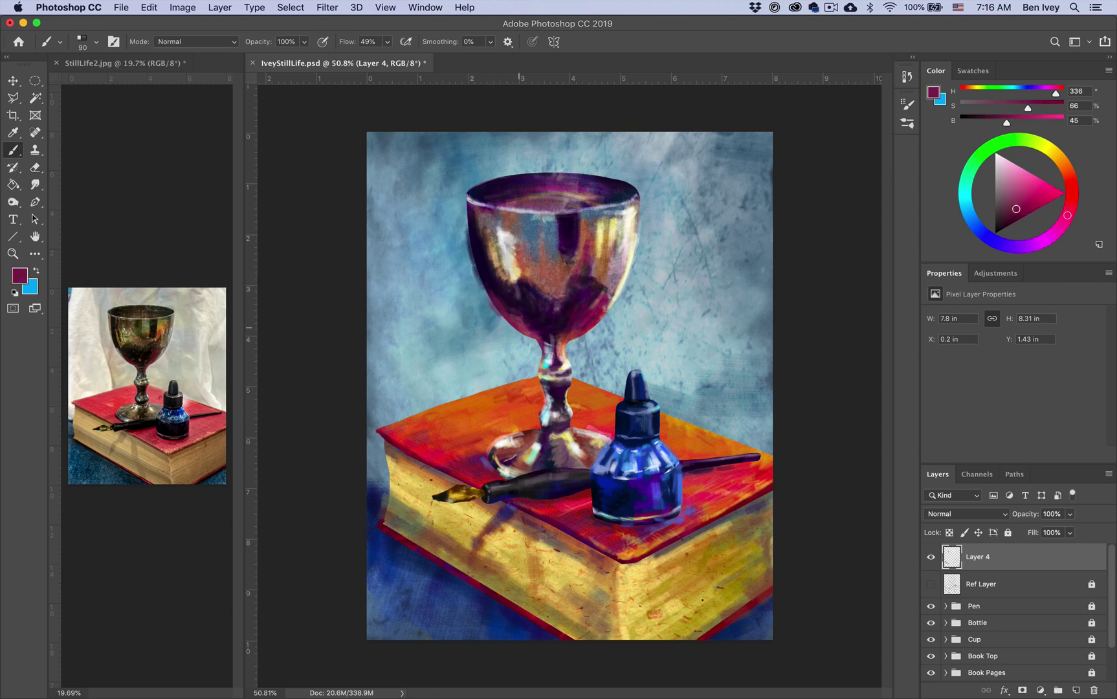
left_click_drag(481, 271, 493, 296)
- Sample crimson (H 339, S 67, B 52) and dark plum (H 324, S 67, B 36) from the cup and undo the last strokes
left_click(605, 317, "alt")
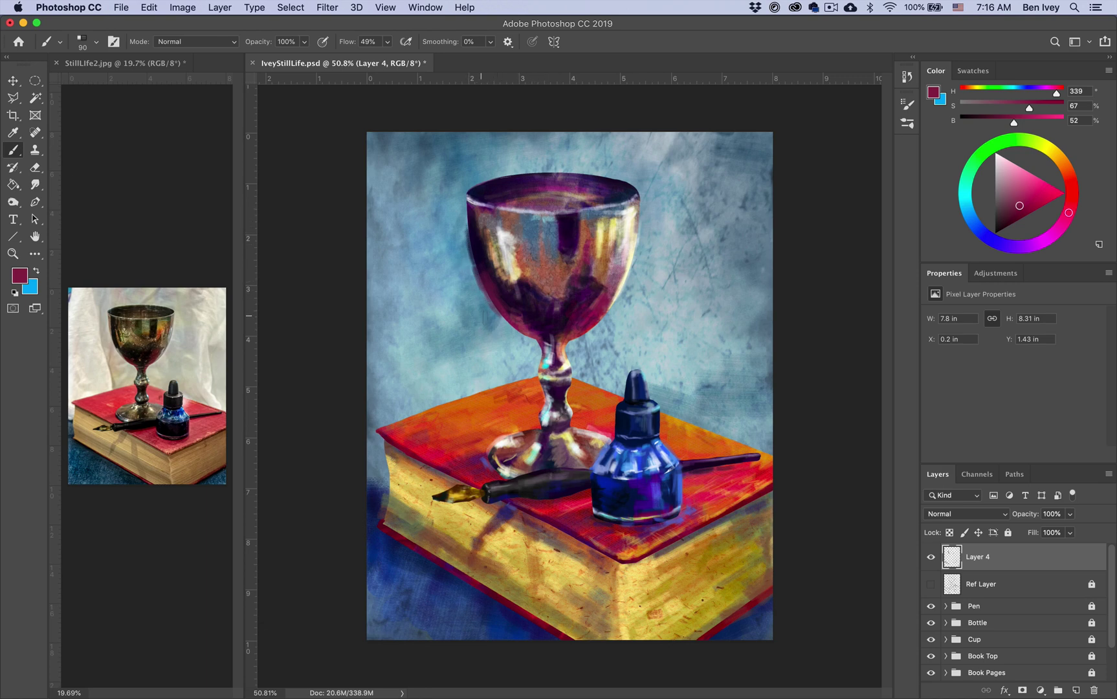
key("e")
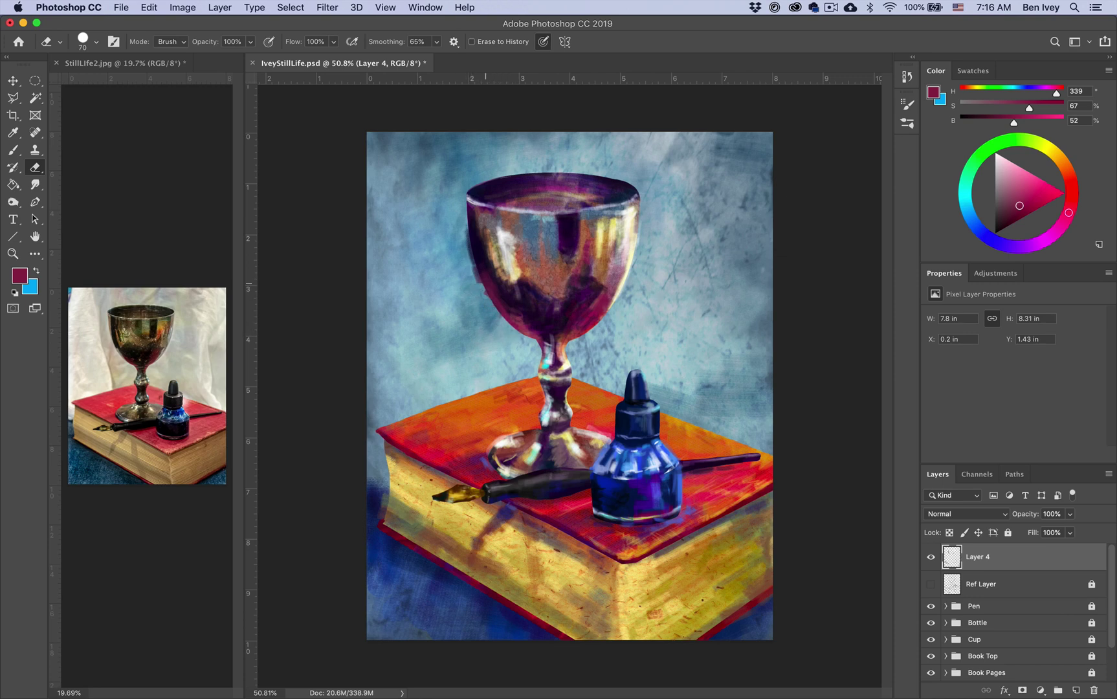
key("b")
left_click(497, 297, "alt")
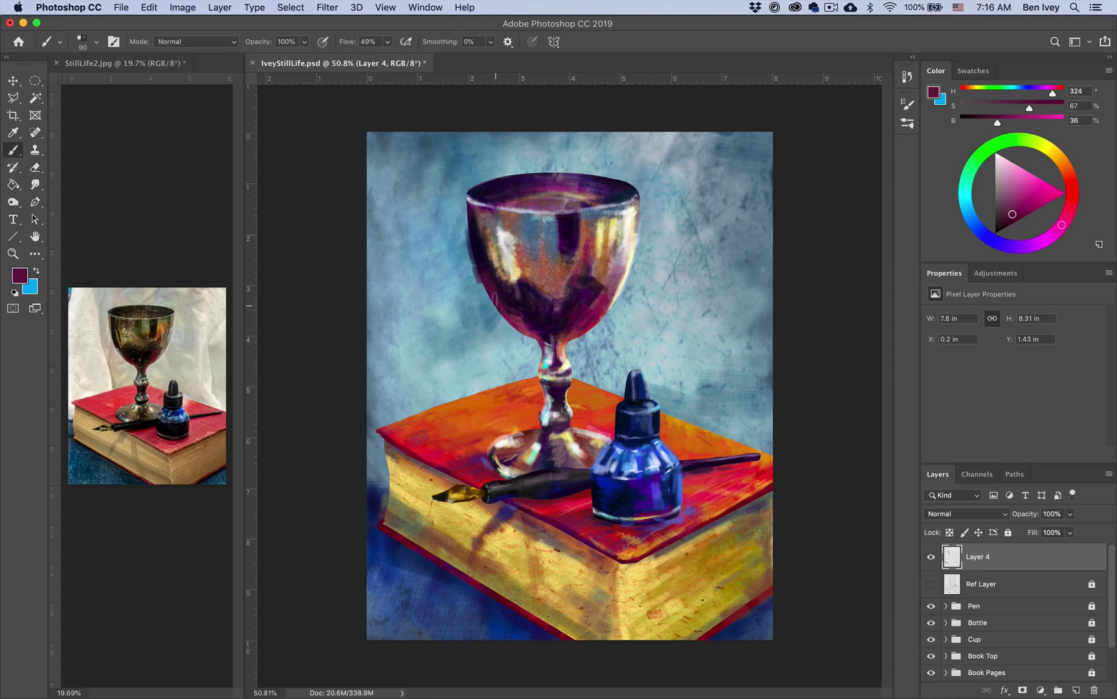
key("super+z")
key("super+z")
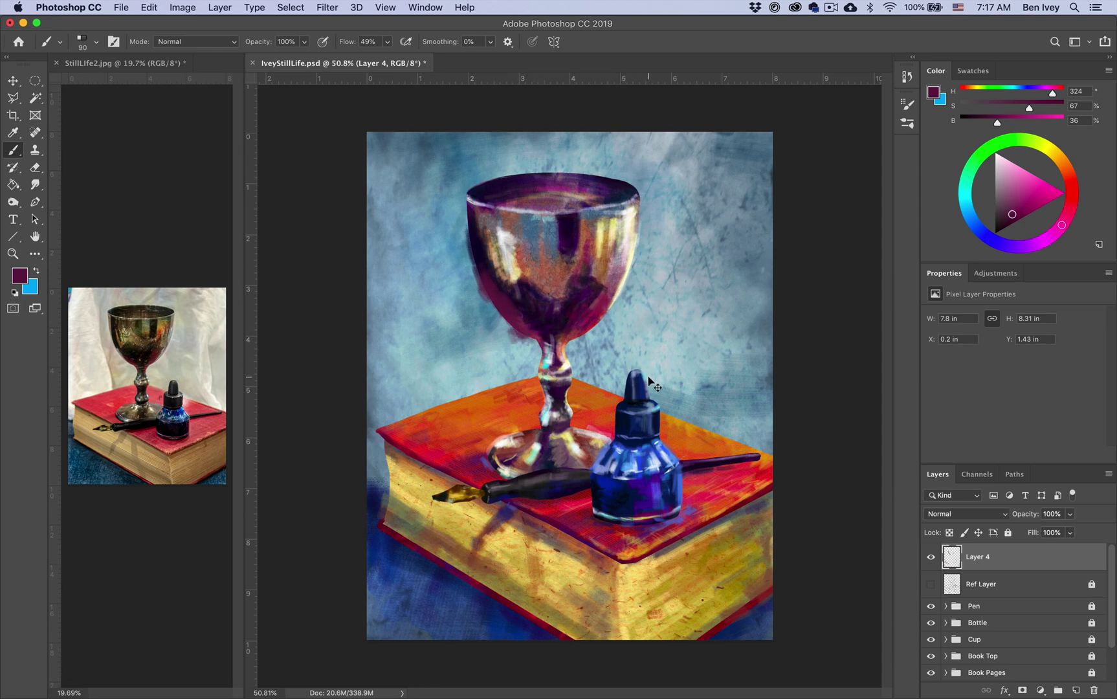
key("super+z")
key("super+z")
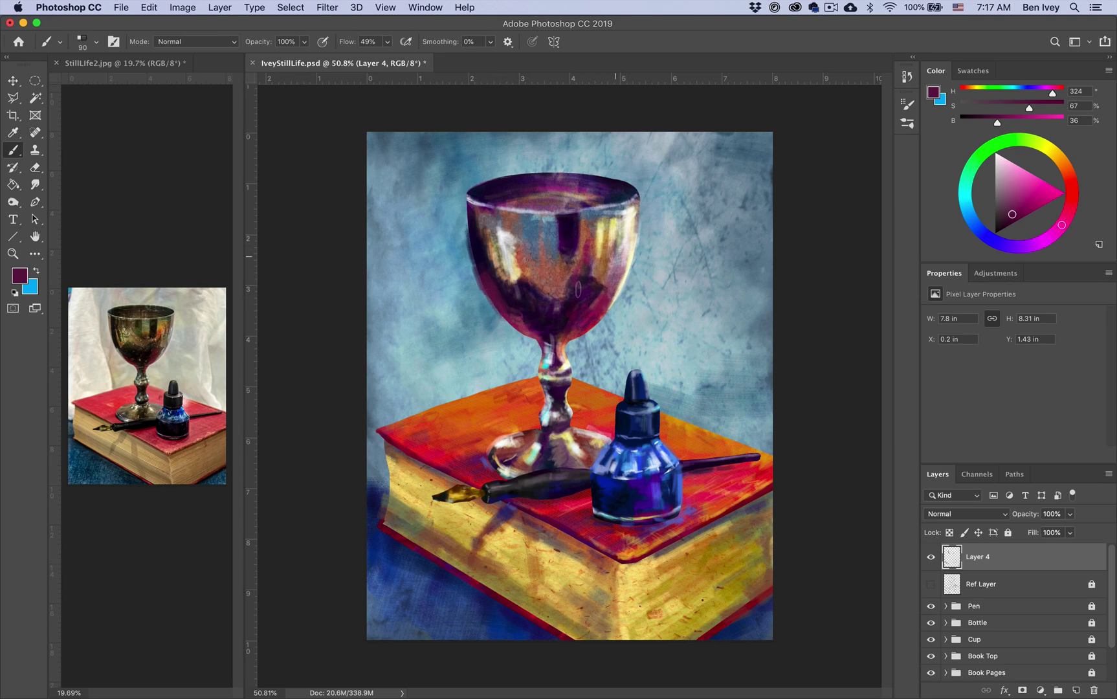
left_click_drag(379, 432, 424, 409)
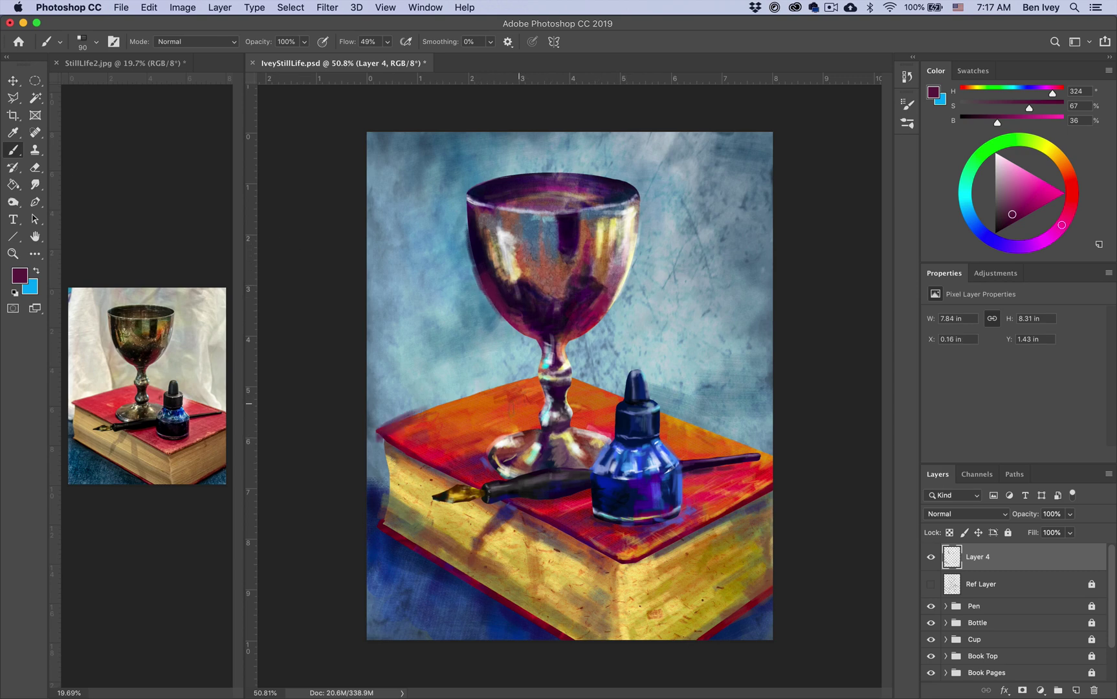
key("super+z")
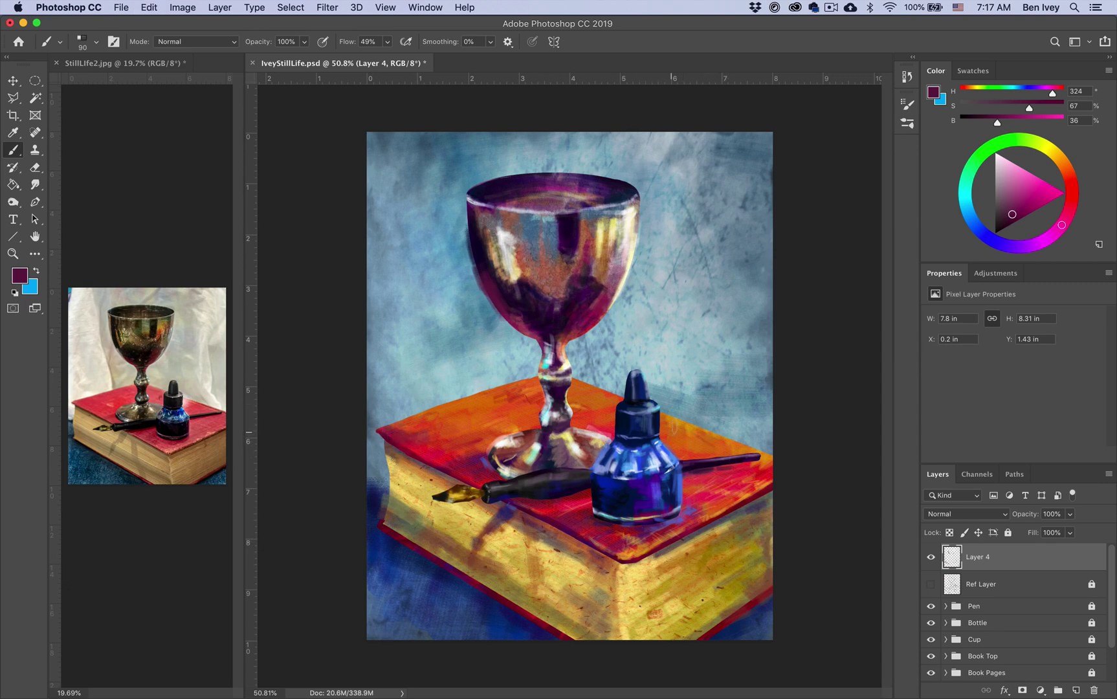
key("super+z")
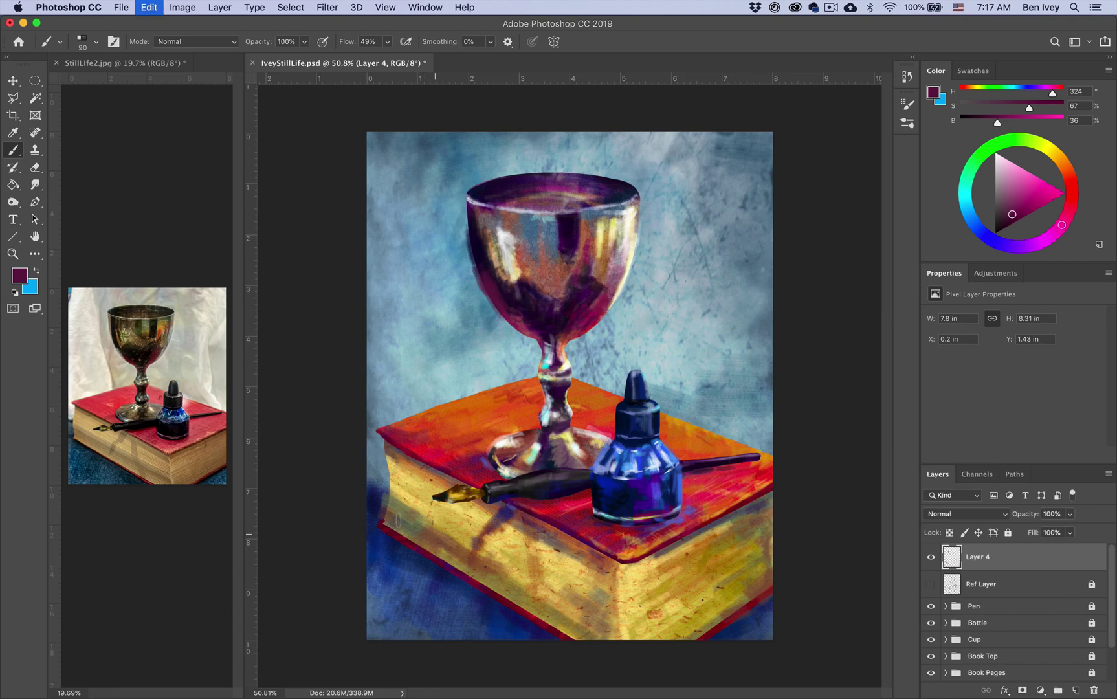
- Shade the lower-left corner and bottom edge of the book pages with dark plum (H 324, S 67, B 36)
mouse_move(404, 548)
left_mouse_down()
mouse_move(382, 517)
mouse_move(405, 518)
mouse_move(396, 500)
mouse_move(423, 517)
left_mouse_up()
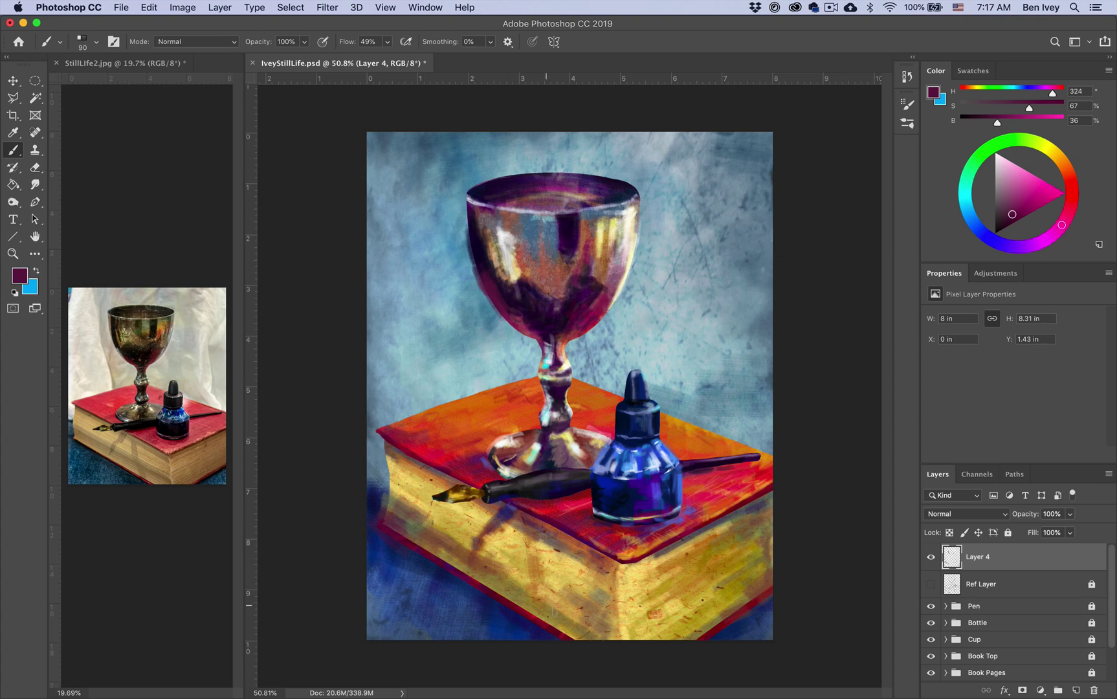
left_click_drag(524, 583, 623, 635)
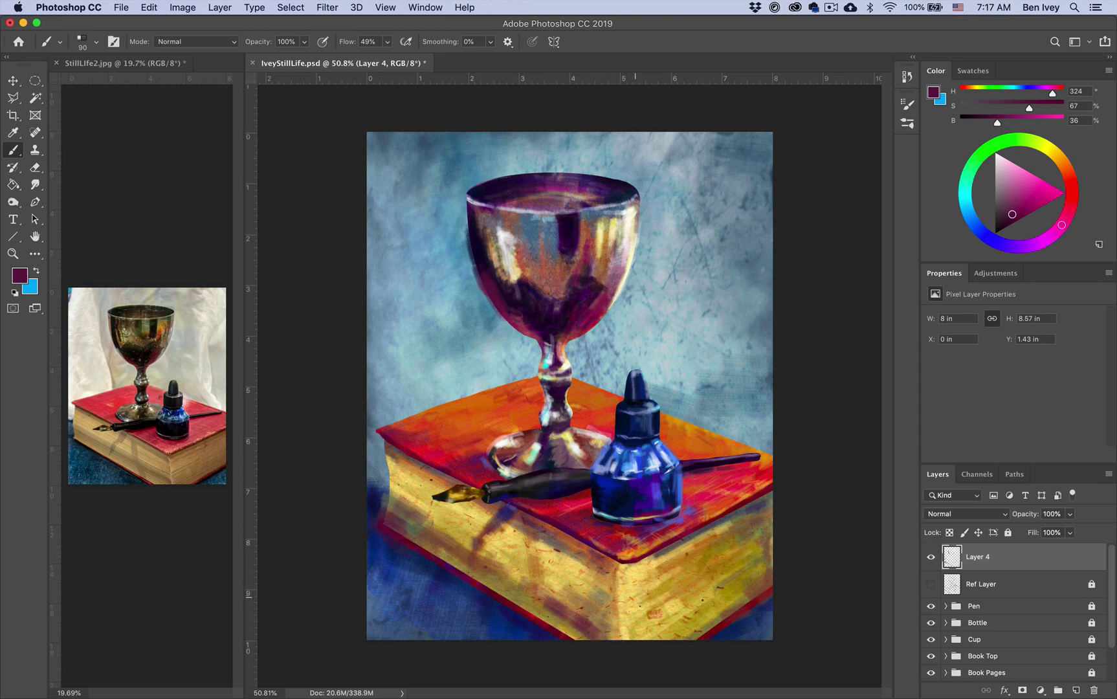
- Highlight the book's left page block with sampled golden yellow (H 44, S 48, B 96), and lighten the color to cream (S 19, B 97)
left_click(625, 598, "alt")
left_click(626, 590, "alt")
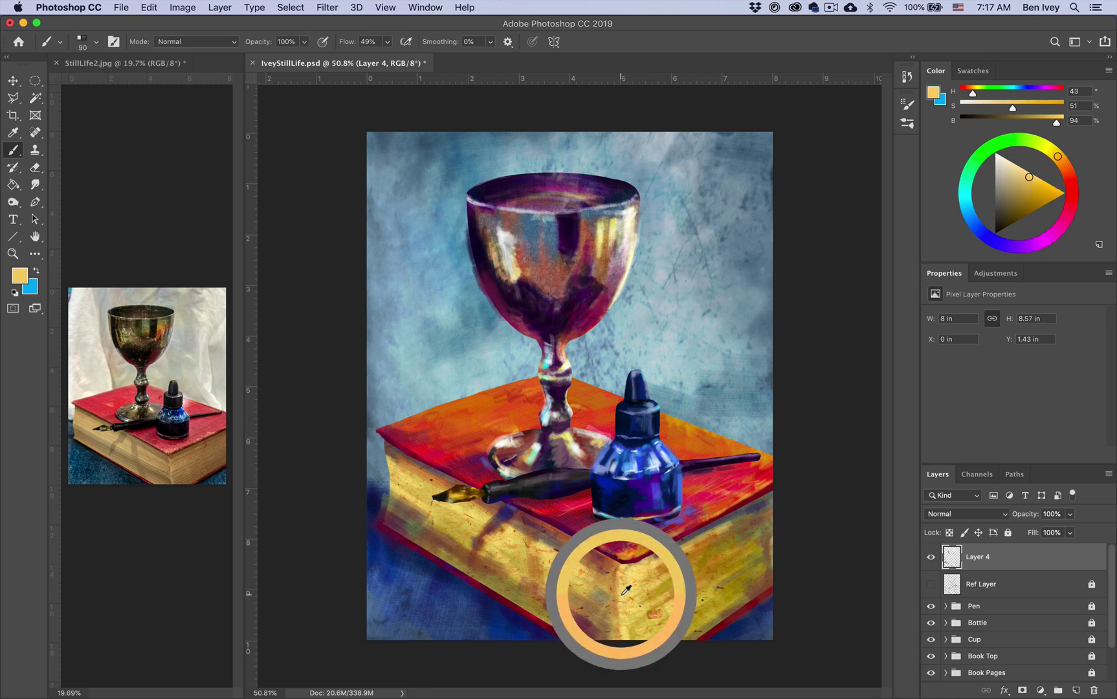
left_click(621, 594, "alt")
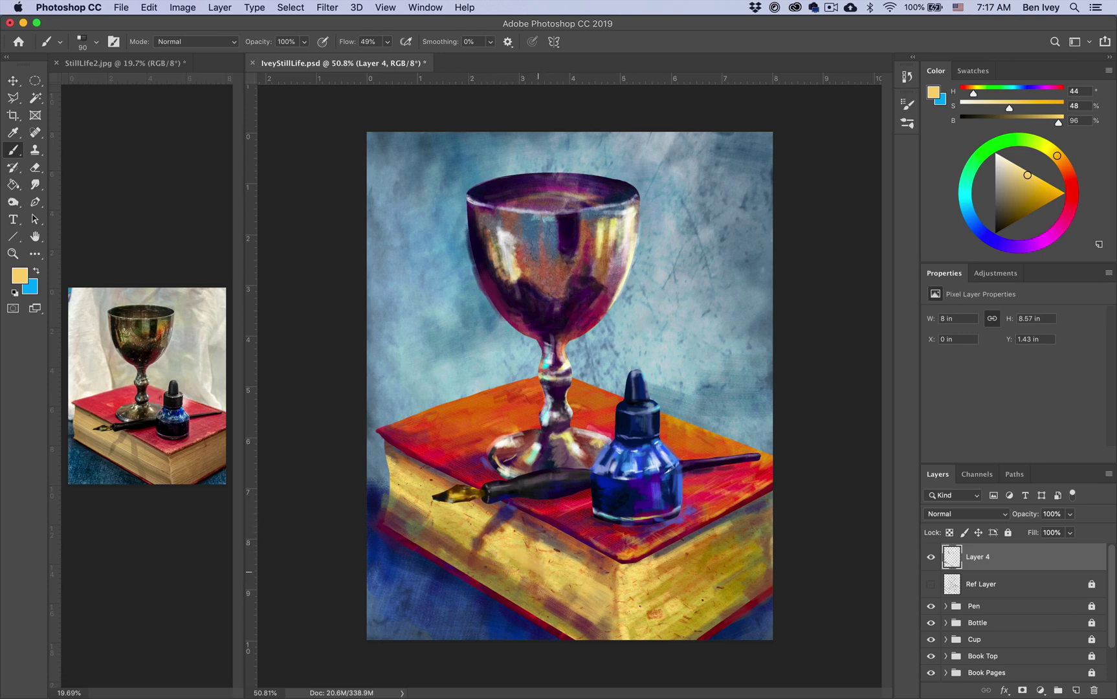
left_click_drag(508, 558, 525, 572)
left_click_drag(447, 526, 473, 539)
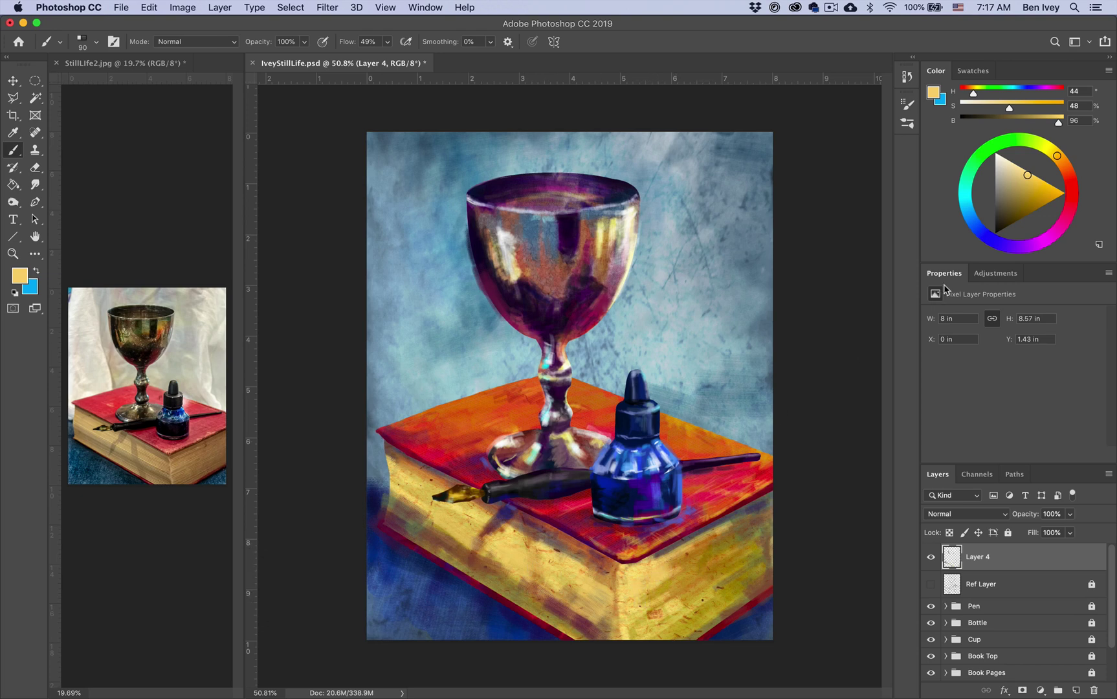
left_click(1008, 162)
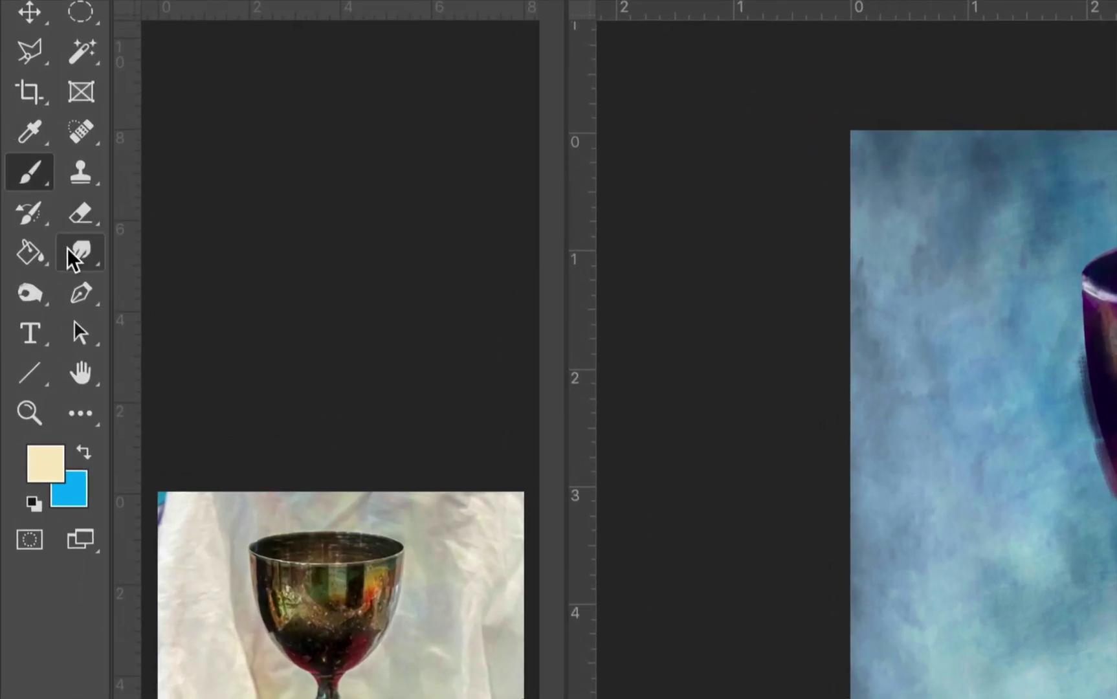
- Try blending the book cover's back edge on both sides of the cup stem with the Smudge tool at 33% strength
left_click(32, 187)
left_click(152, 305)
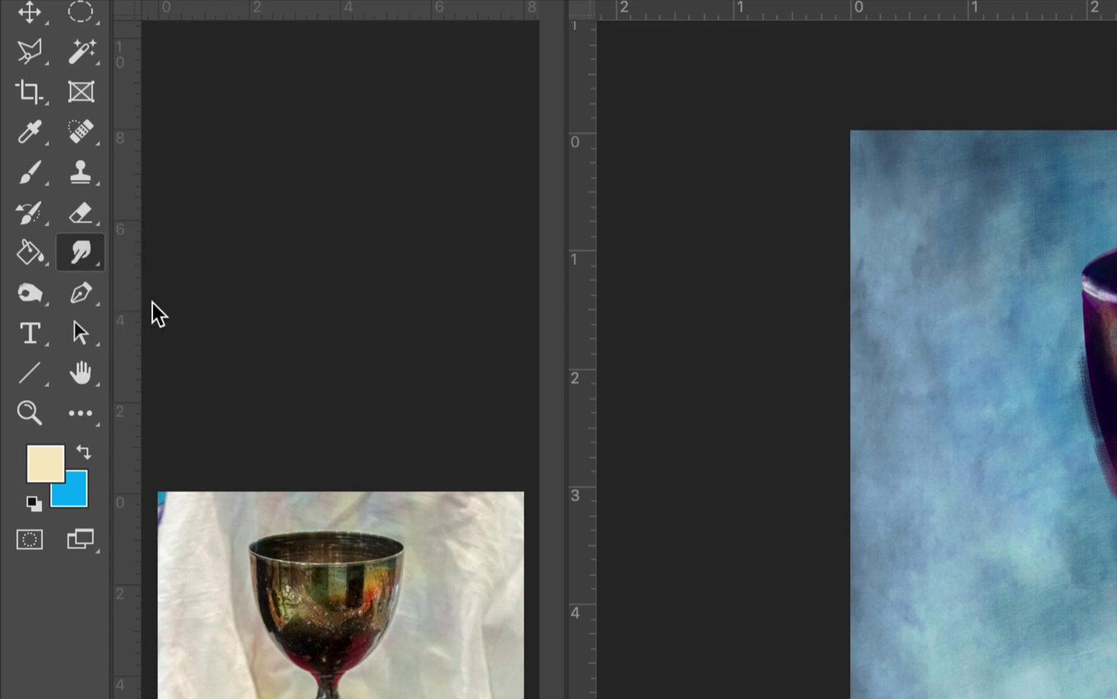
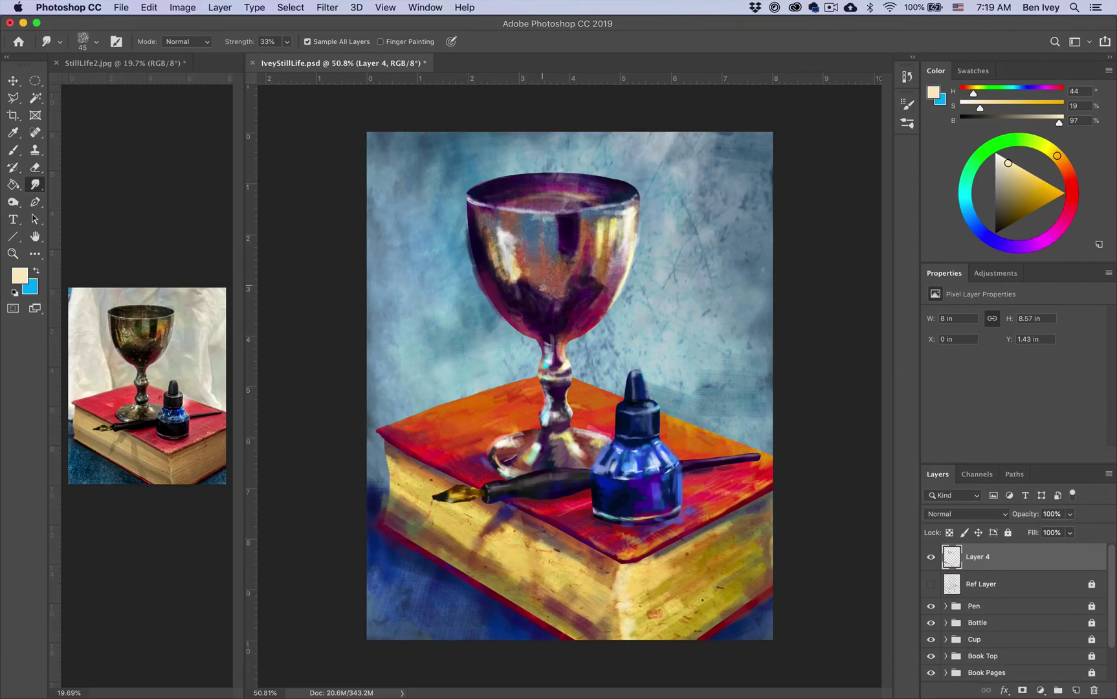
key("super+z")
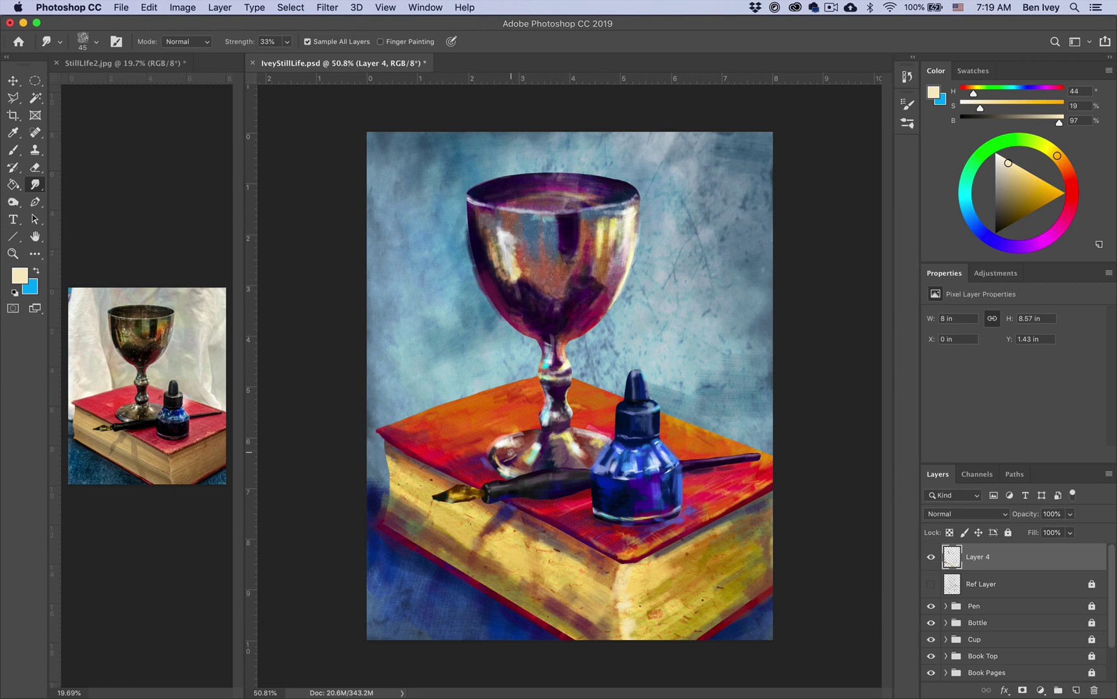
key("super+1")
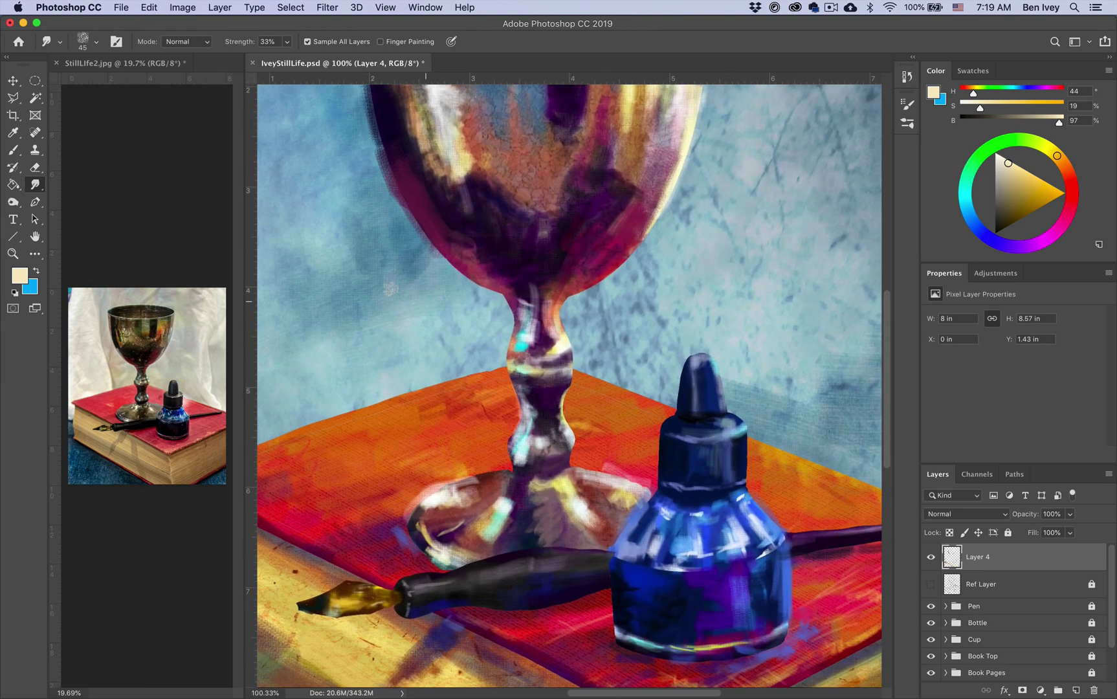
mouse_move(476, 441)
left_mouse_down()
mouse_move(434, 418)
mouse_move(456, 404)
mouse_move(378, 453)
left_mouse_up()
mouse_move(460, 405)
left_mouse_down()
mouse_move(456, 418)
mouse_move(413, 431)
mouse_move(401, 424)
mouse_move(495, 401)
mouse_move(486, 432)
mouse_move(431, 401)
mouse_move(397, 425)
mouse_move(470, 407)
mouse_move(460, 391)
mouse_move(511, 374)
left_mouse_up()
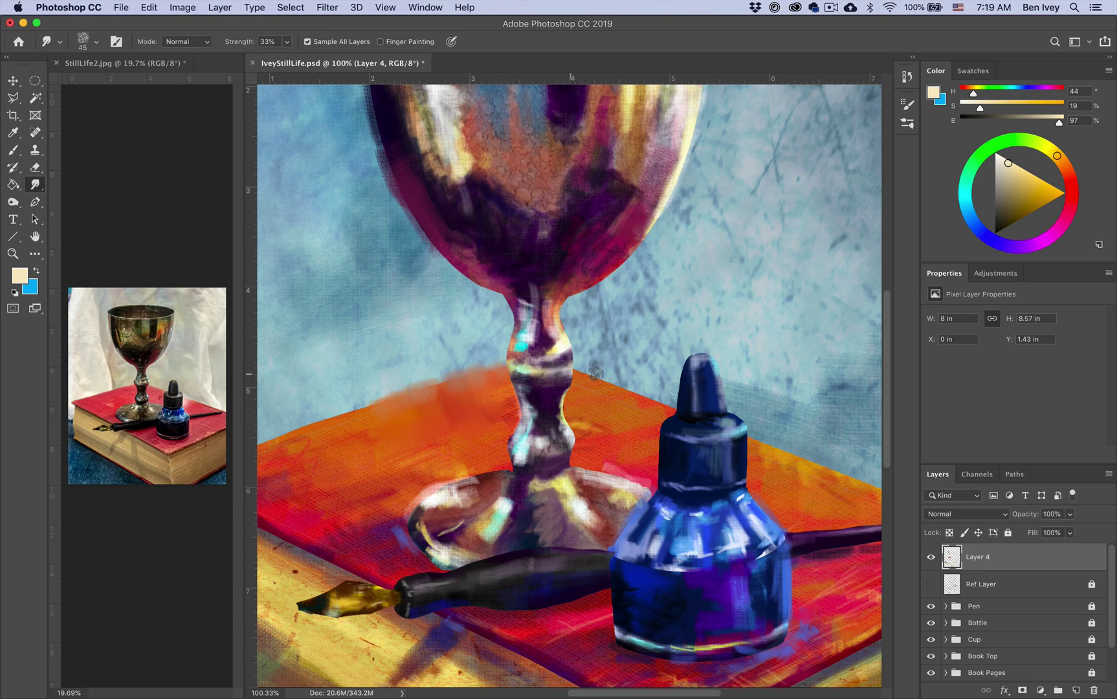
mouse_move(595, 372)
left_mouse_down()
mouse_move(636, 407)
mouse_move(583, 375)
mouse_move(628, 409)
mouse_move(615, 389)
left_mouse_up()
left_click_drag(382, 409, 337, 418)
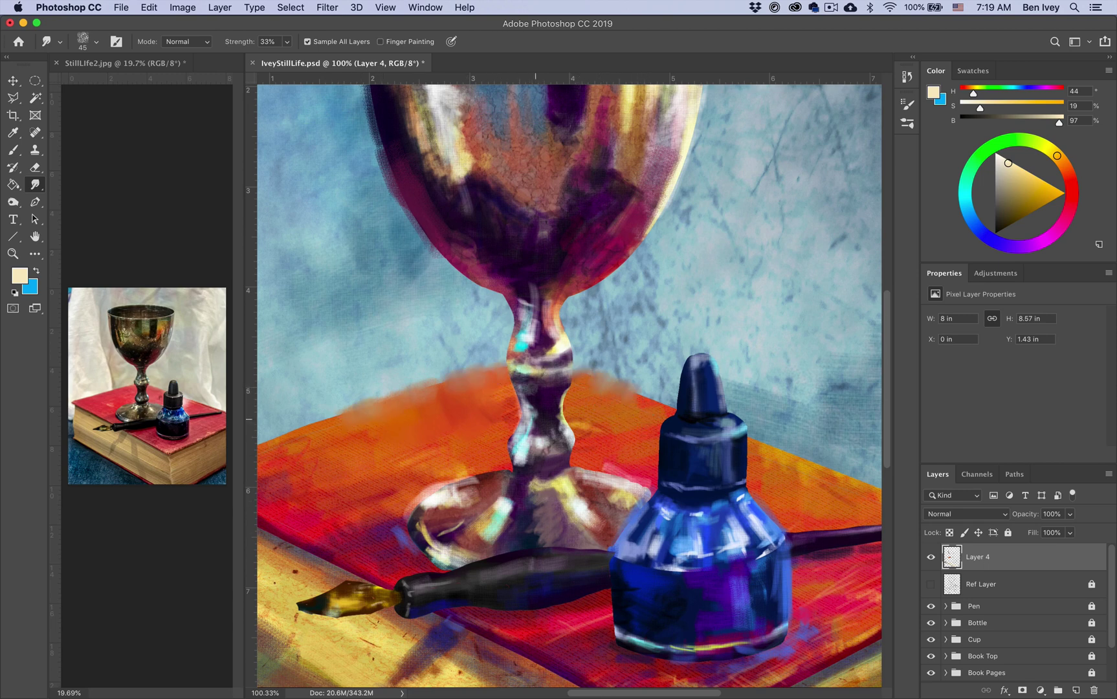
- Erase the smudging along the book cover's back edge with a size 70 eraser
scroll(529, 387, "down", 3)
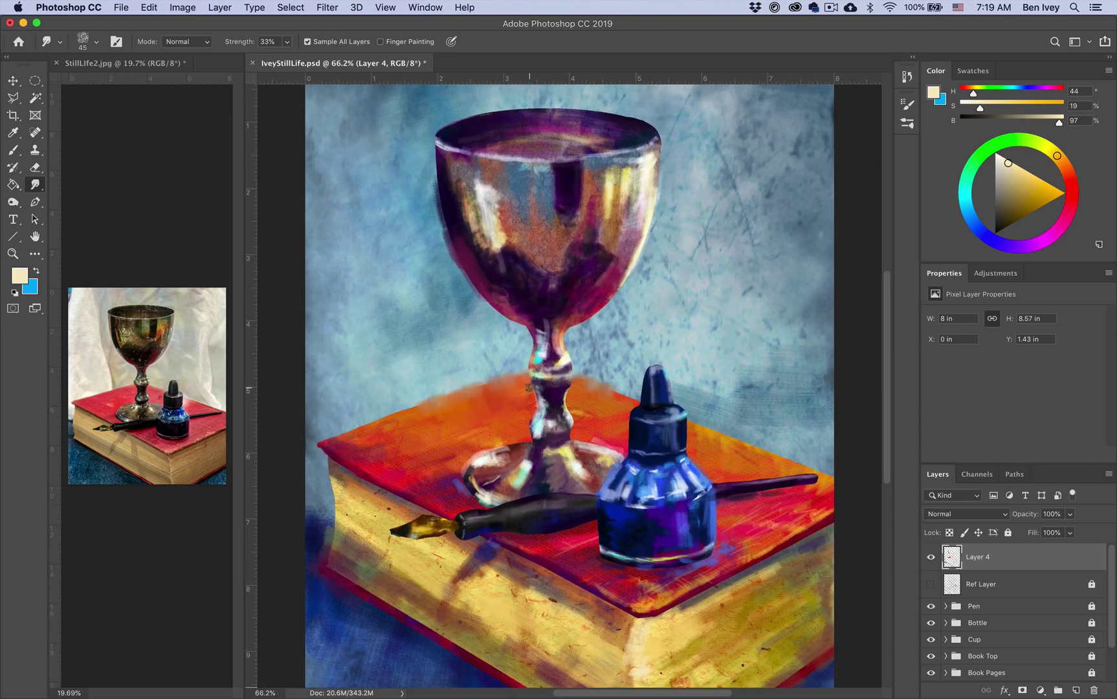
left_click(32, 168)
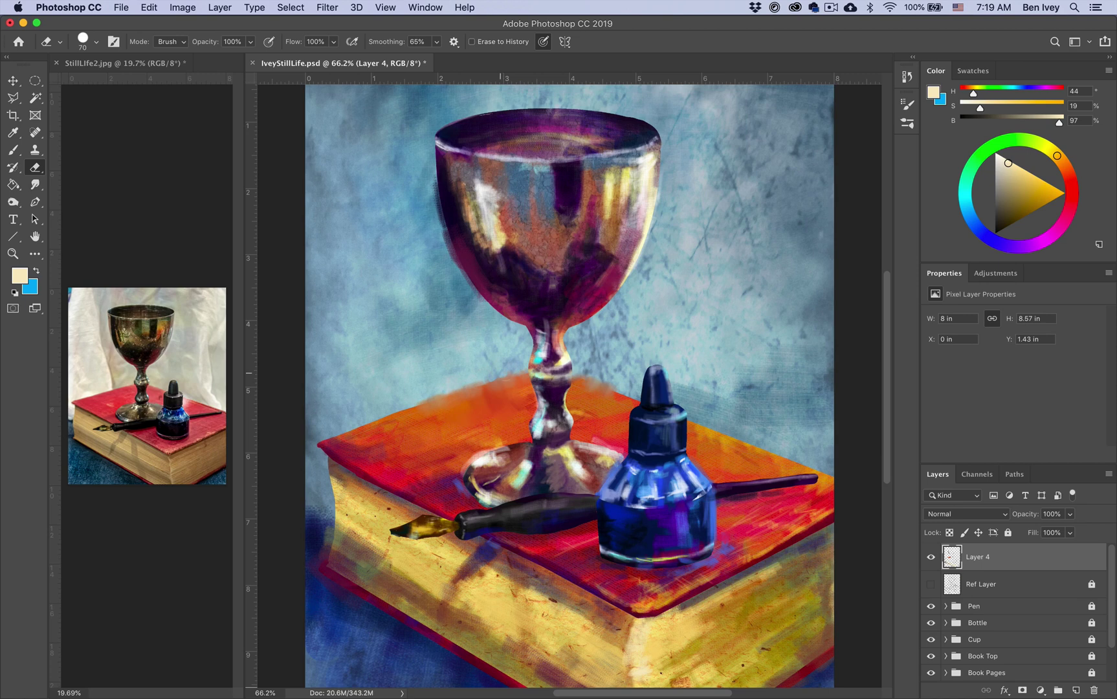
left_click_drag(496, 374, 425, 401)
- Choose Kyle's Paintbox - Wet Blender 50 from the wet media brushes for the Smudge tool and check its brush settings
left_click(35, 184)
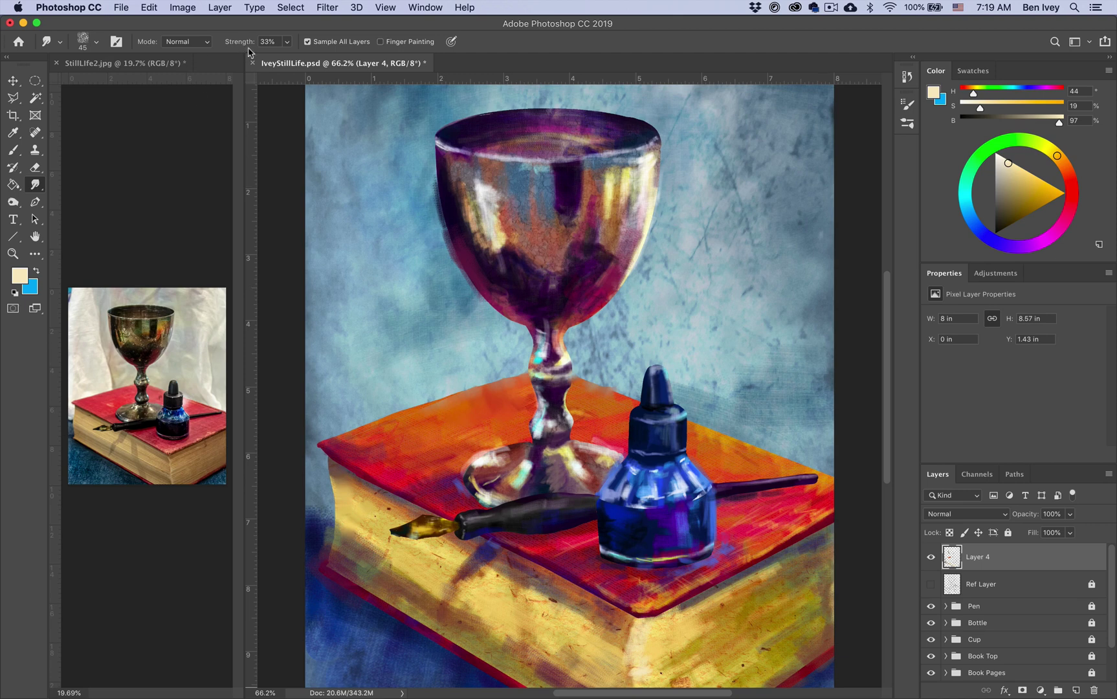
mouse_move(240, 42)
left_mouse_down()
mouse_move(211, 50)
mouse_move(217, 60)
mouse_move(243, 46)
left_mouse_up()
left_click(96, 42)
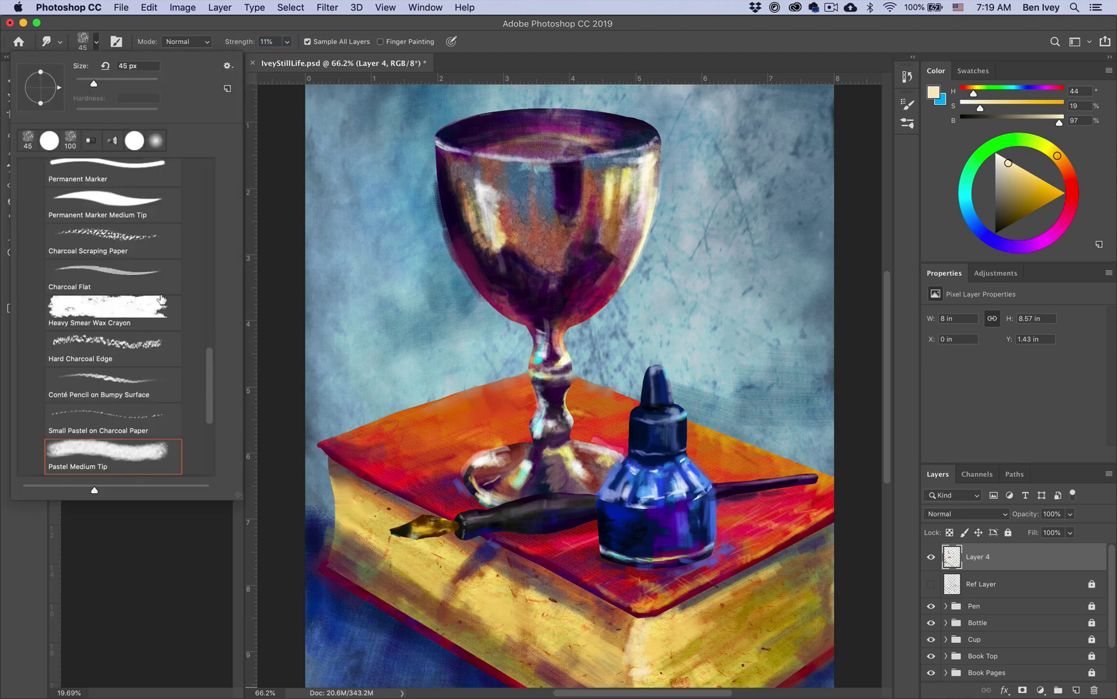
left_click_drag(212, 382, 211, 164)
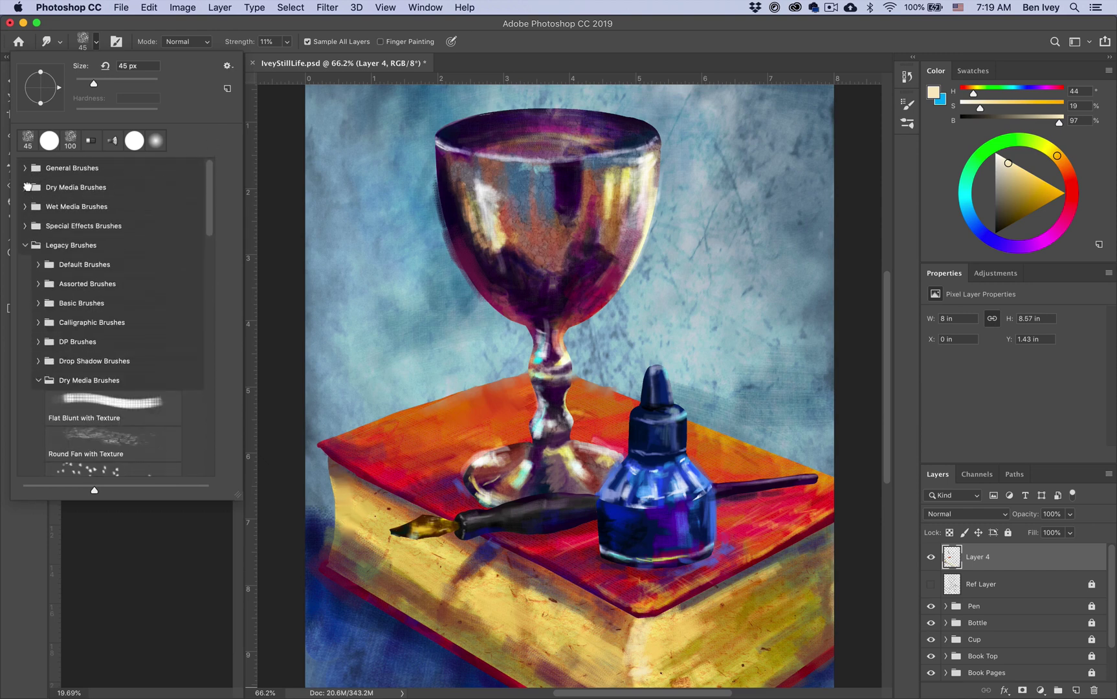
left_click(25, 187)
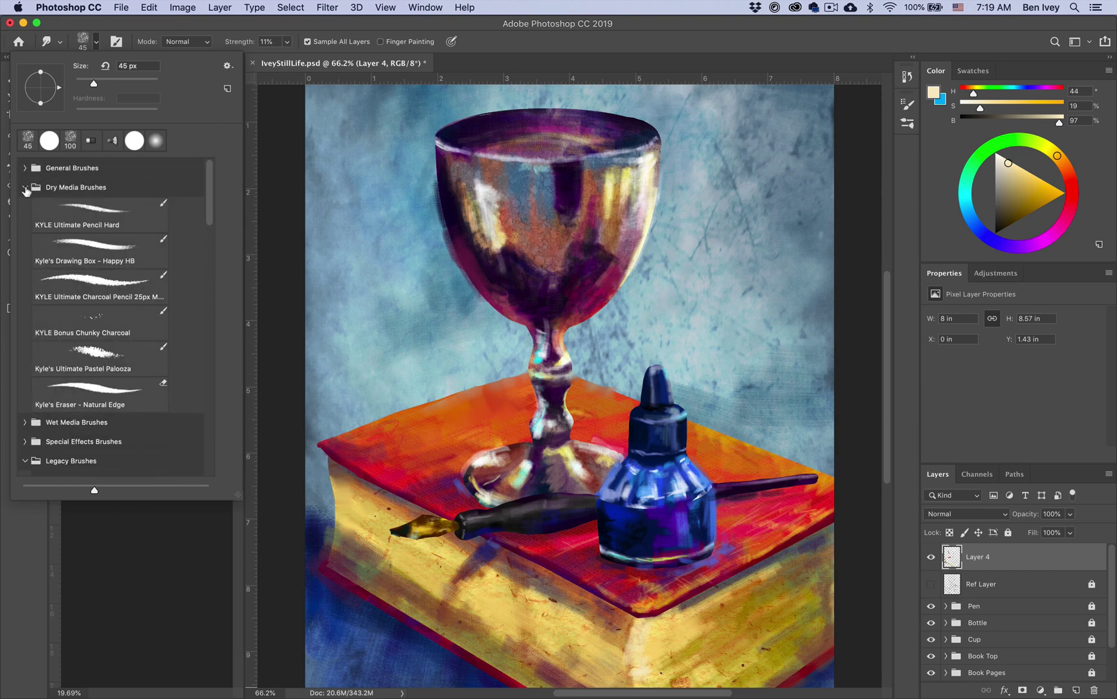
left_click(25, 187)
left_click(25, 207)
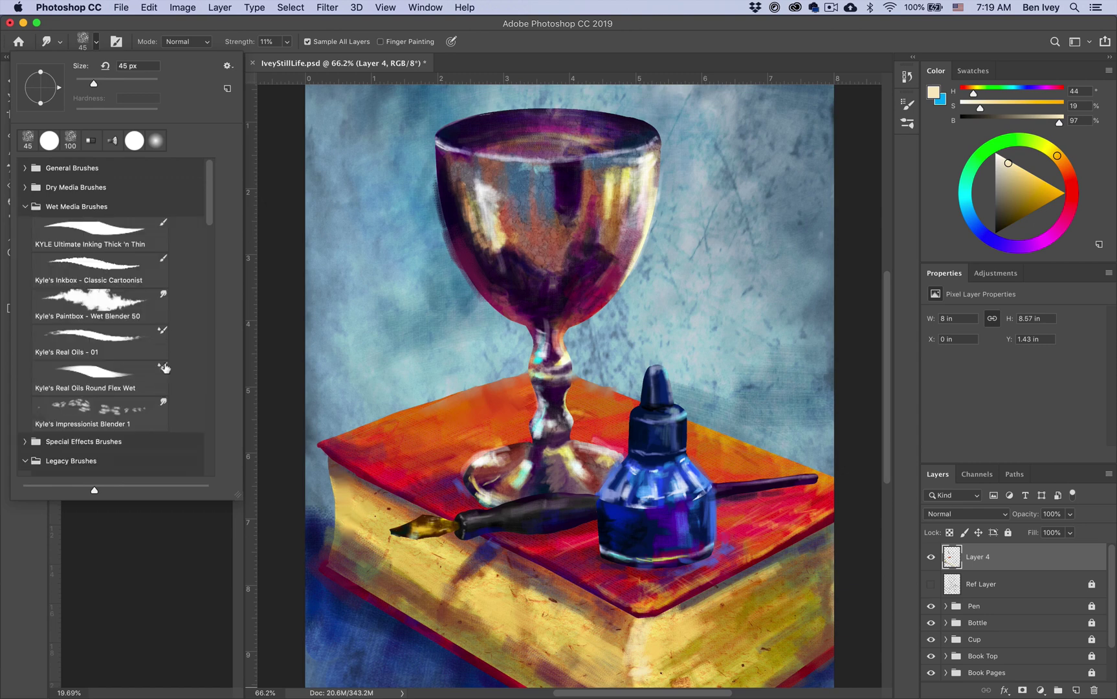
left_click(90, 299)
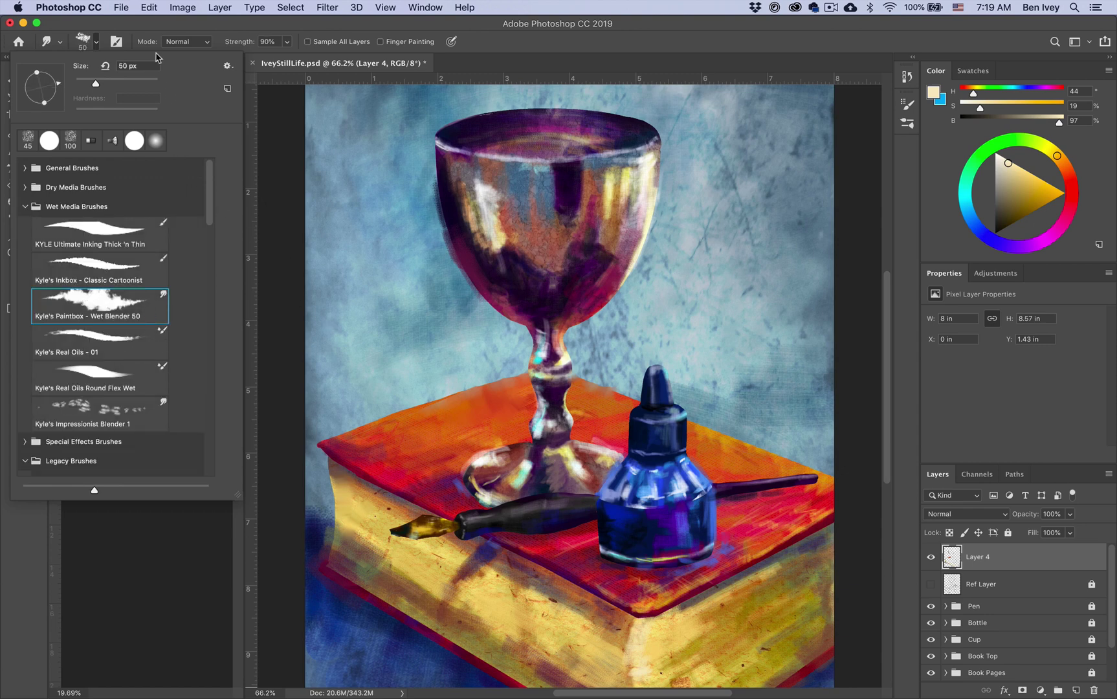
left_click(117, 41)
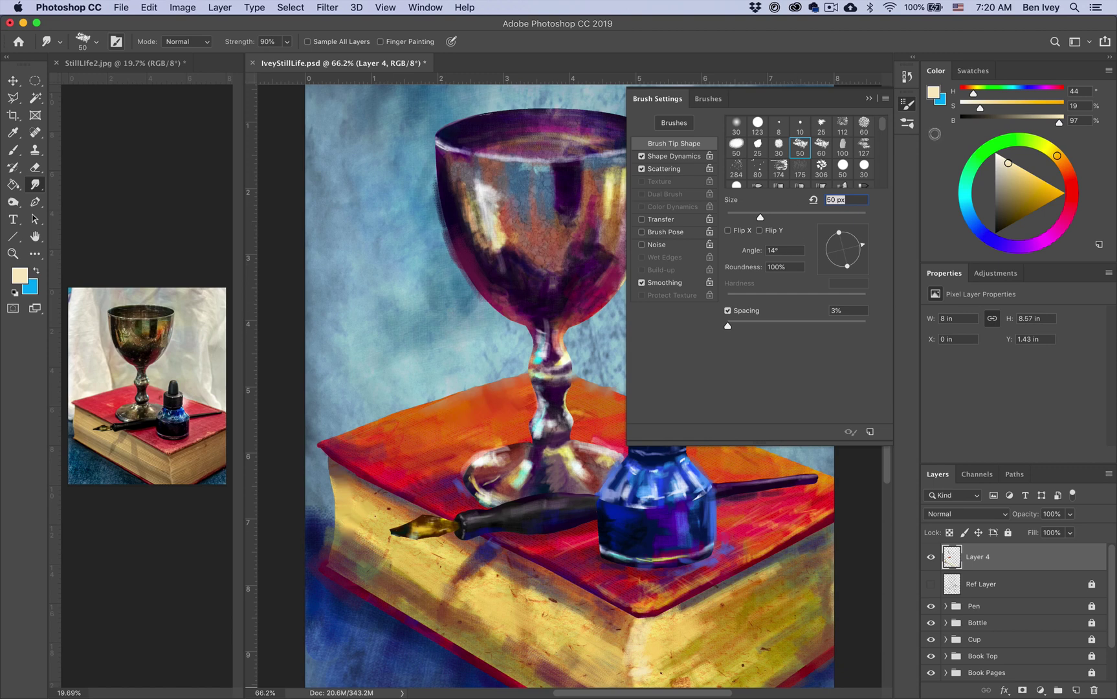
left_click(907, 104)
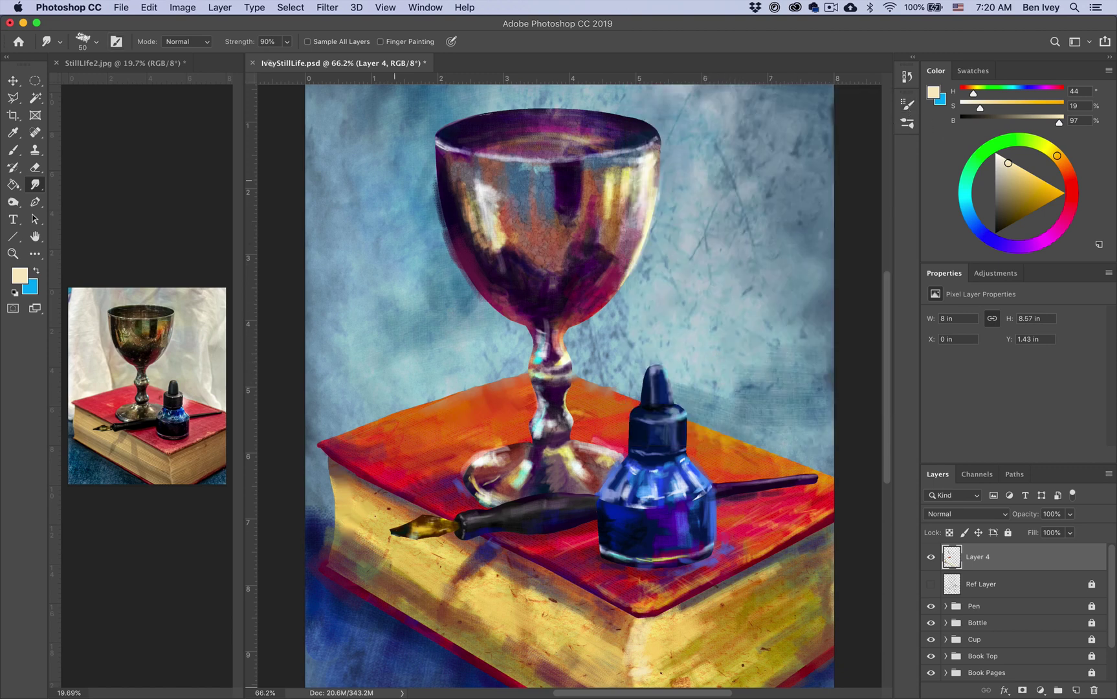
- Smudge the pale highlight on the cup bowl's left side with the 50 px wet blender at 90% strength
left_click_drag(245, 42, 240, 42)
left_click(96, 41)
double_click(188, 288)
mouse_move(482, 220)
left_mouse_down()
mouse_move(485, 198)
mouse_move(499, 246)
mouse_move(508, 234)
mouse_move(500, 250)
mouse_move(506, 213)
left_mouse_up()
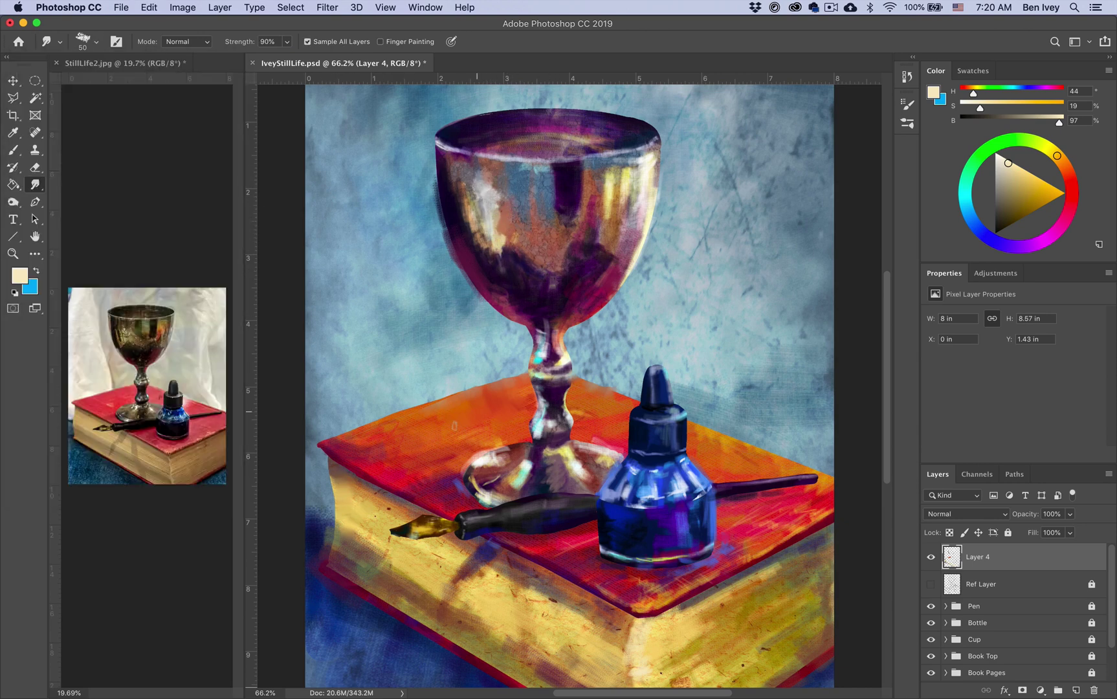
- Enlarge the wet blender to 160 px and try smudging the book's cover and page edges at 90% strength, undoing the strokes
key("]")
key("]")
key("]")
key("]")
key("]")
key("]")
key("]")
key("super+z")
left_click(607, 380)
key("super+z")
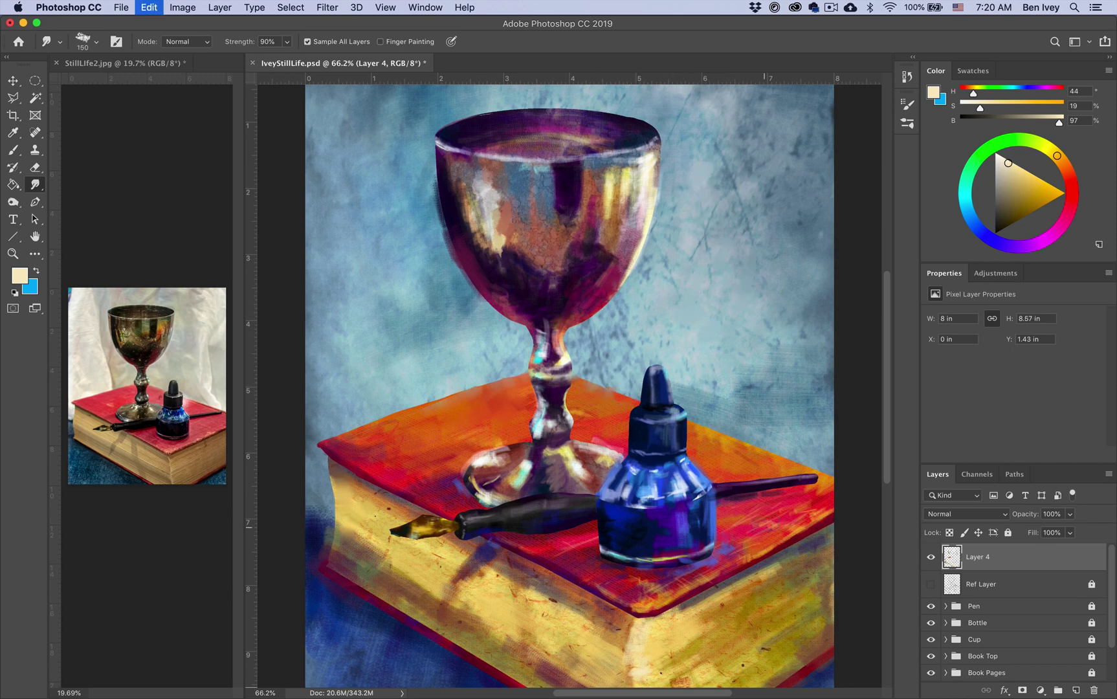
left_click_drag(336, 485, 344, 534)
key("super+z")
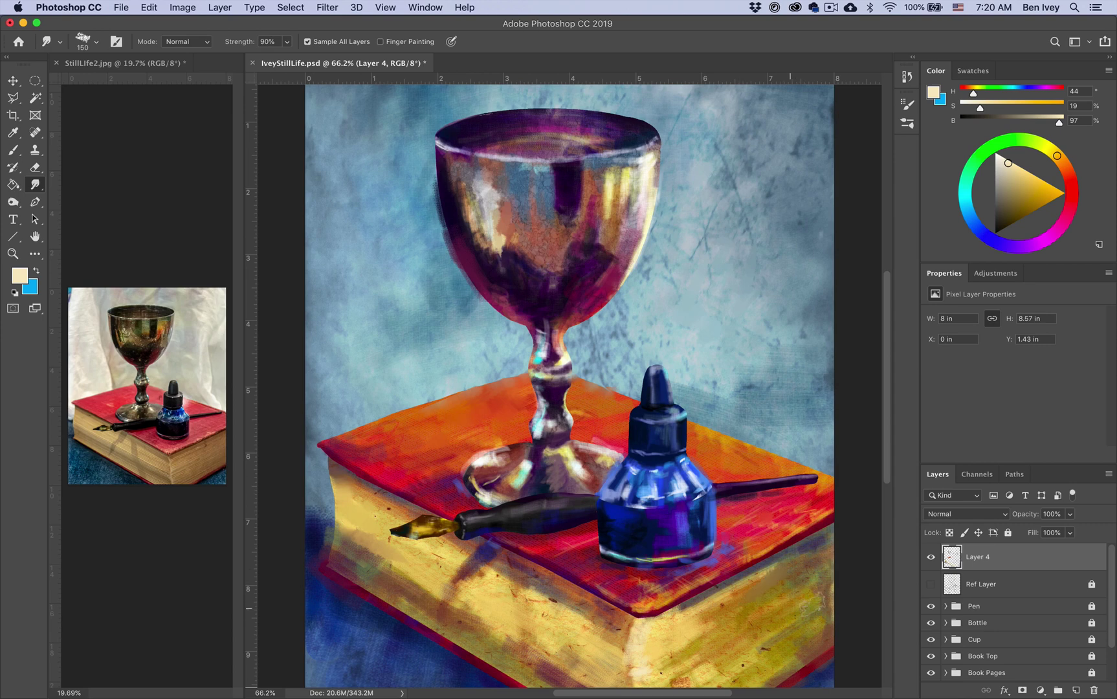
- Blend the left edge of the cup's foot into the book cover with the Smudge tool at 37% strength, and save the painting
key("3")
key("7")
key("super+minus")
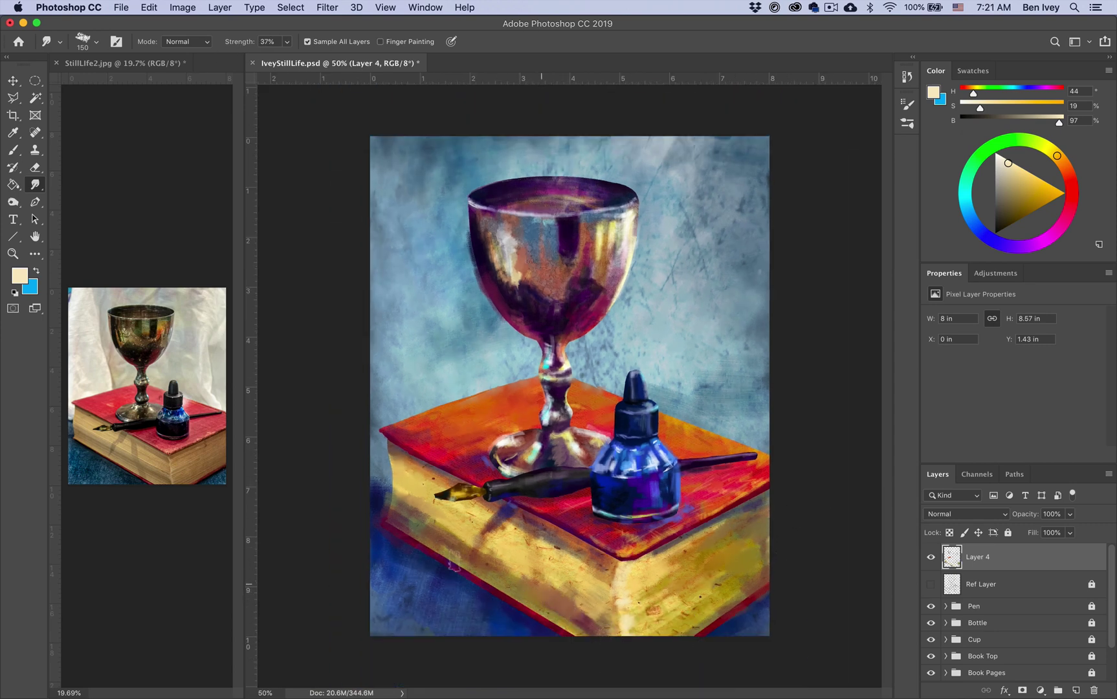
left_click_drag(507, 431, 494, 447)
key("super+s")
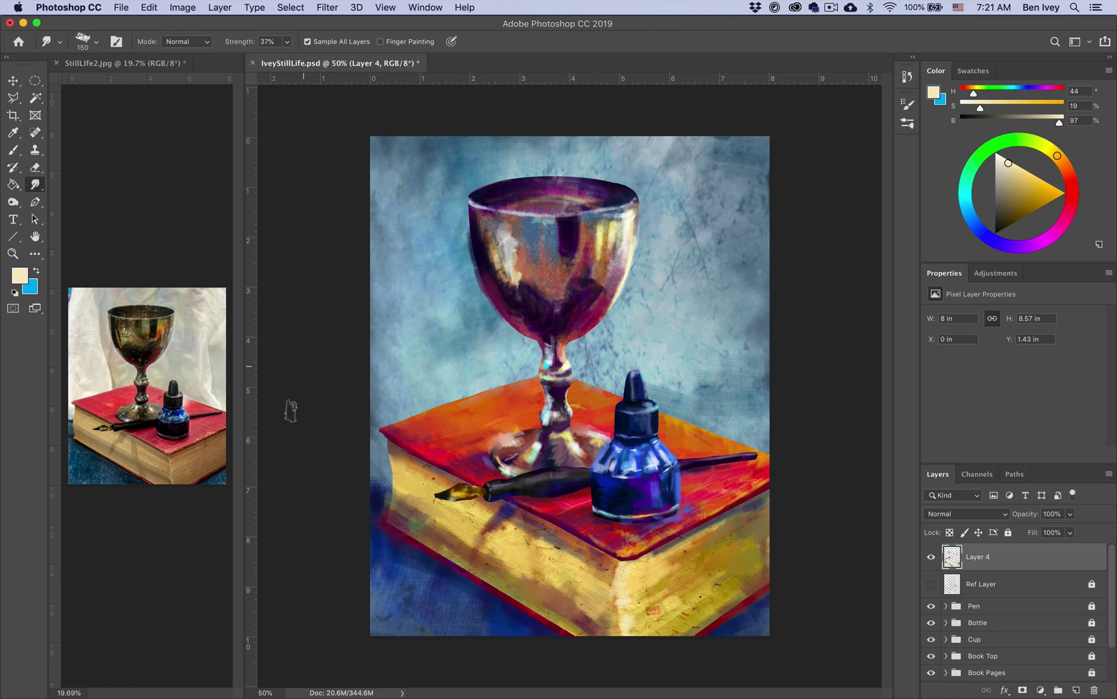
- Sign the painting's lower-right corner in pale cream with the Pencil tool at size 35 and 0% smoothing
key("b")
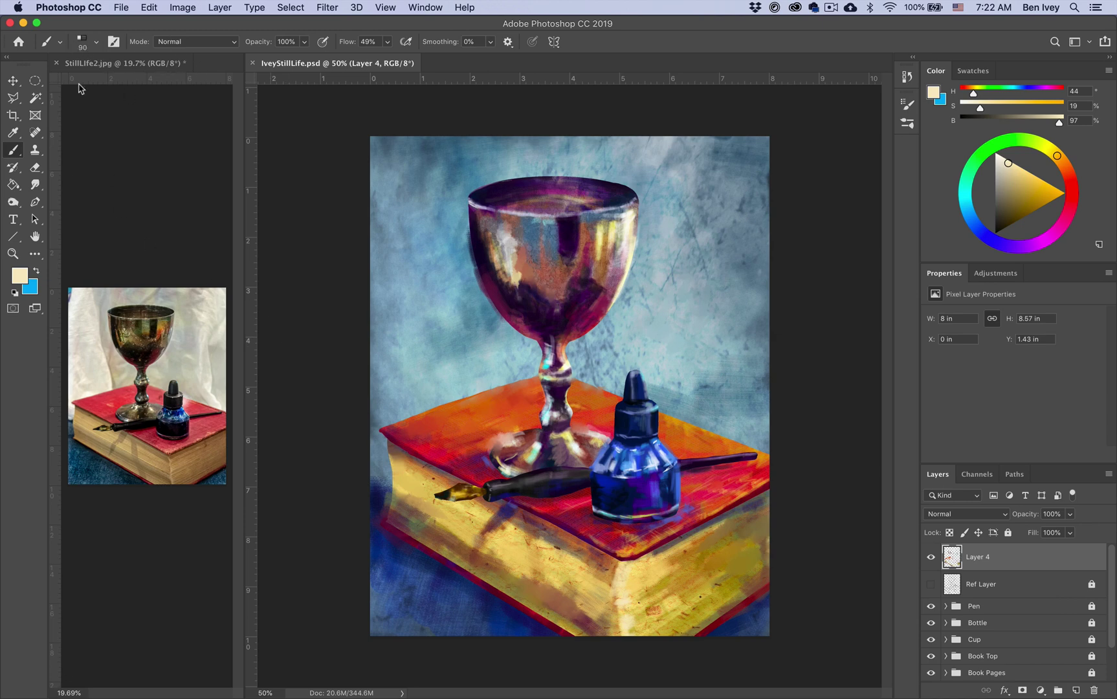
left_click_drag(13, 149, 78, 163)
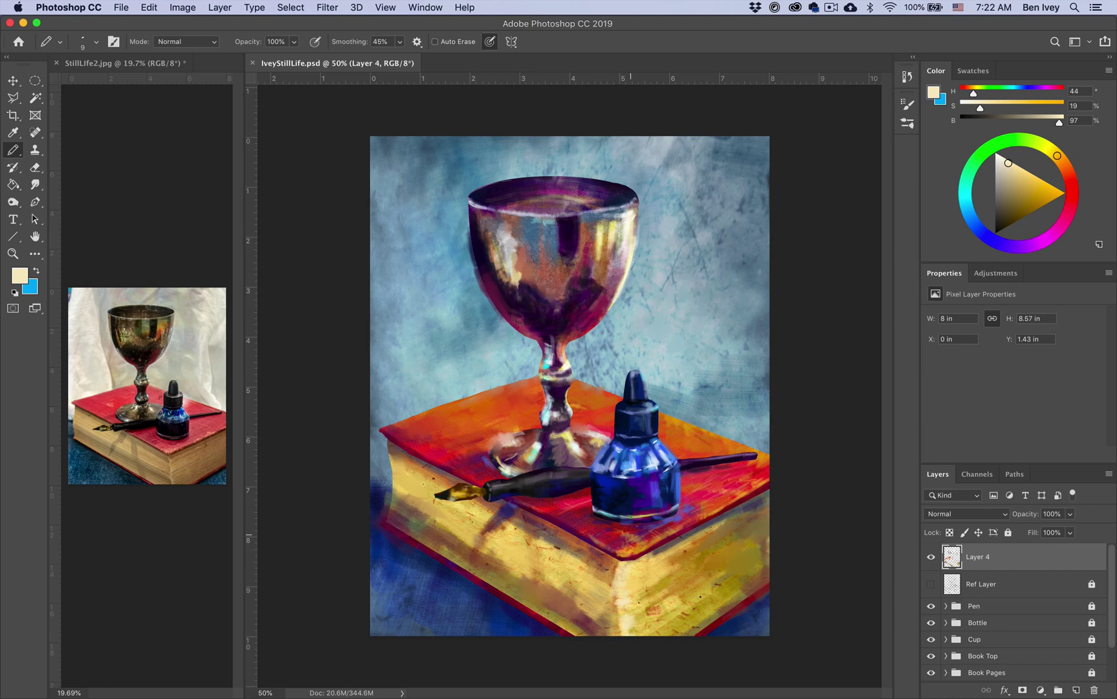
left_click_drag(718, 584, 711, 606)
key("super+z")
left_click_drag(357, 49, 323, 52)
mouse_move(714, 590)
left_mouse_down()
mouse_move(718, 610)
mouse_move(768, 618)
left_mouse_up()
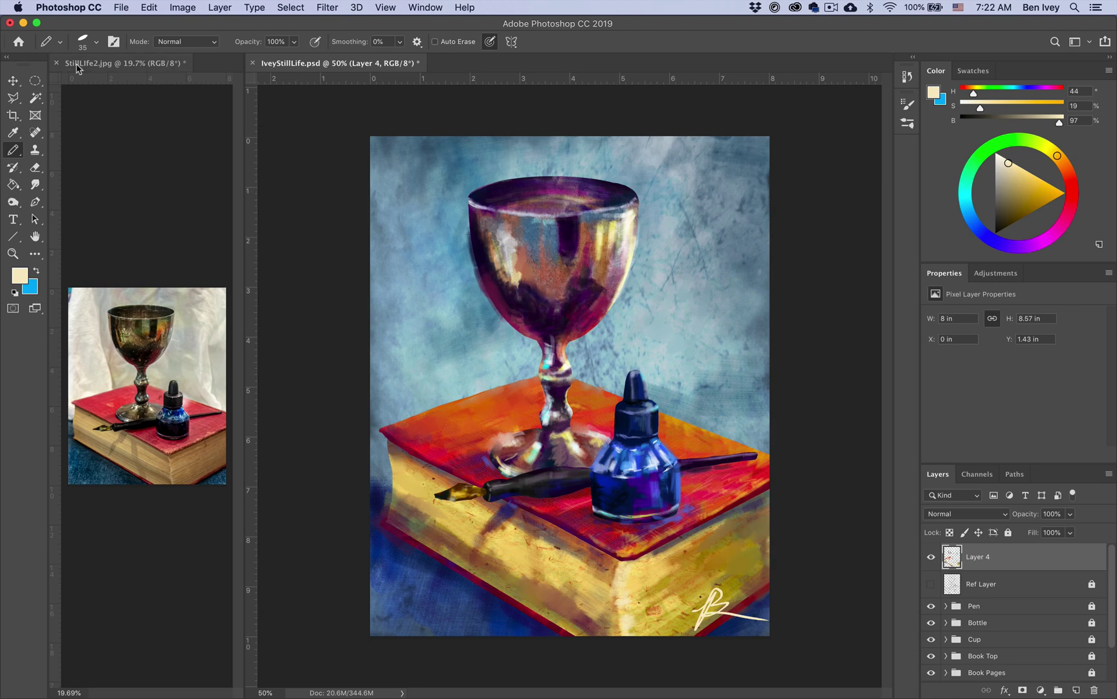
- Save the signed painting to the Desktop in Photoshop format with its layers and embedded color profile
left_click(121, 7)
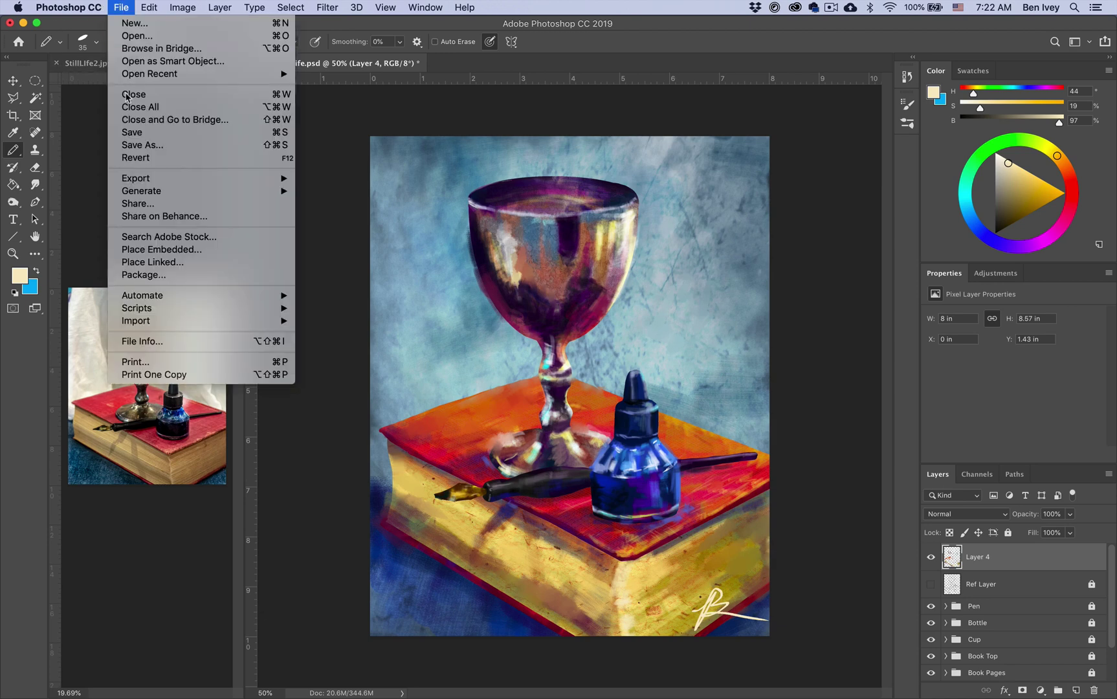
left_click(144, 145)
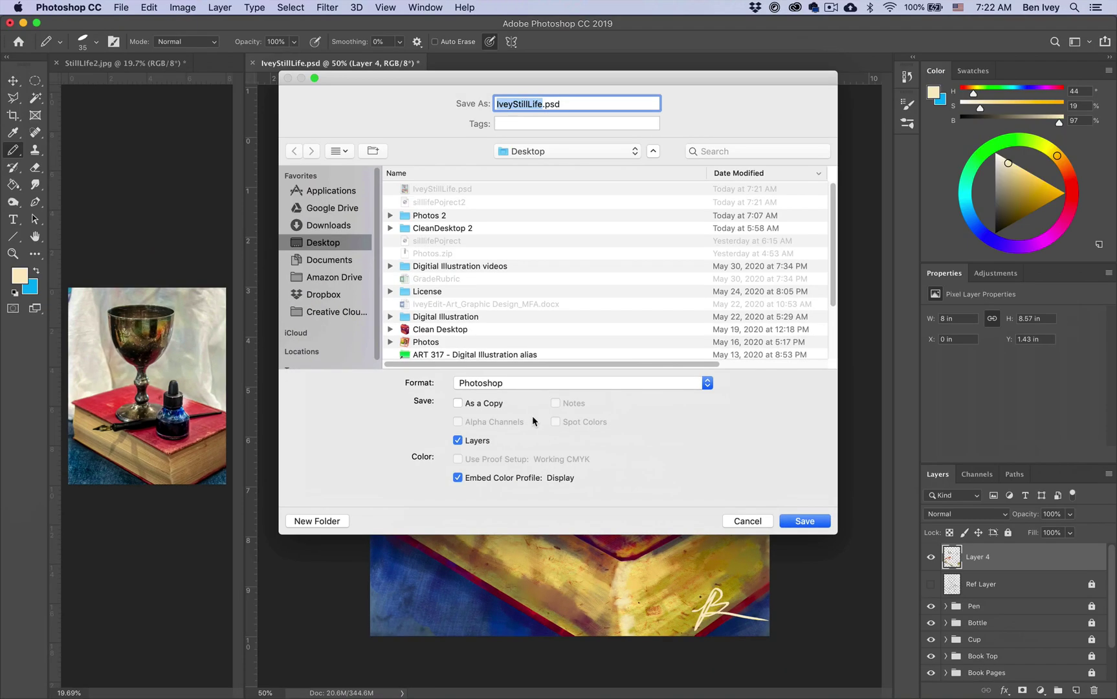
left_click(1094, 630)
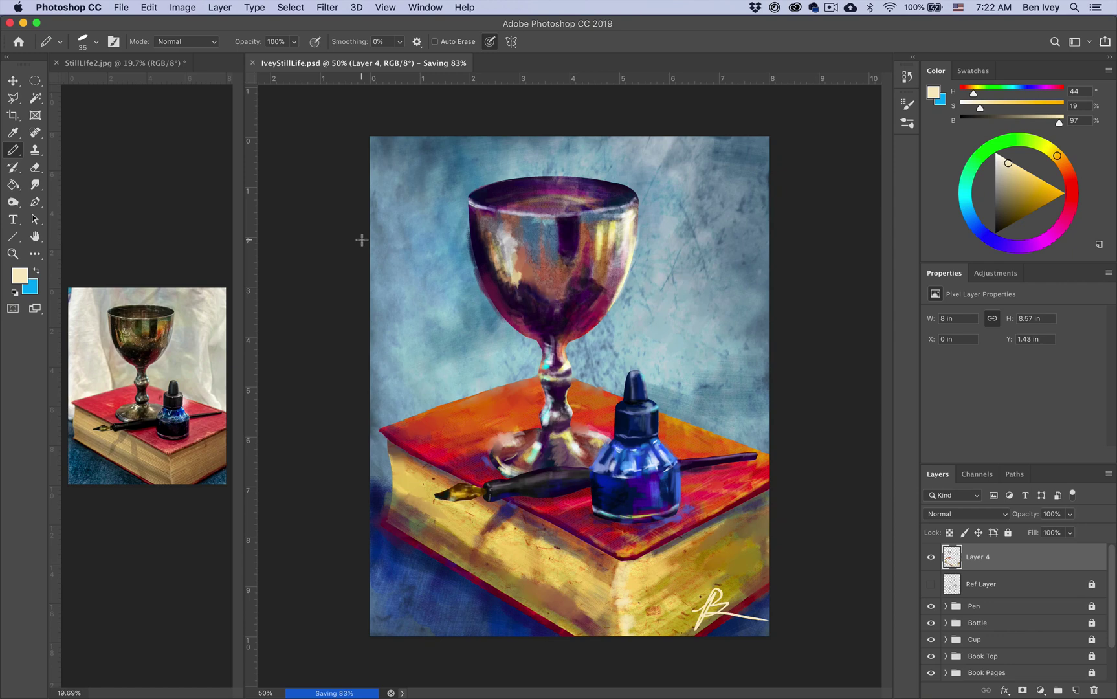
- Switch to the desktop in Finder and open the file information of the saved still life PSD
key("F11")
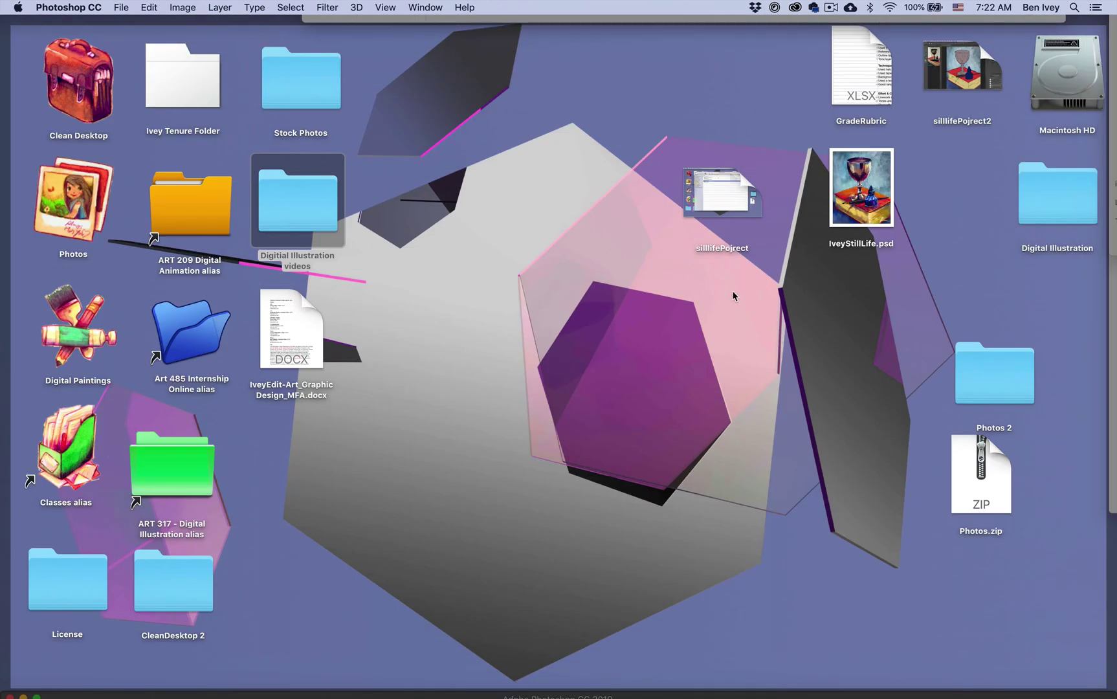
left_click(840, 197)
right_click(843, 194)
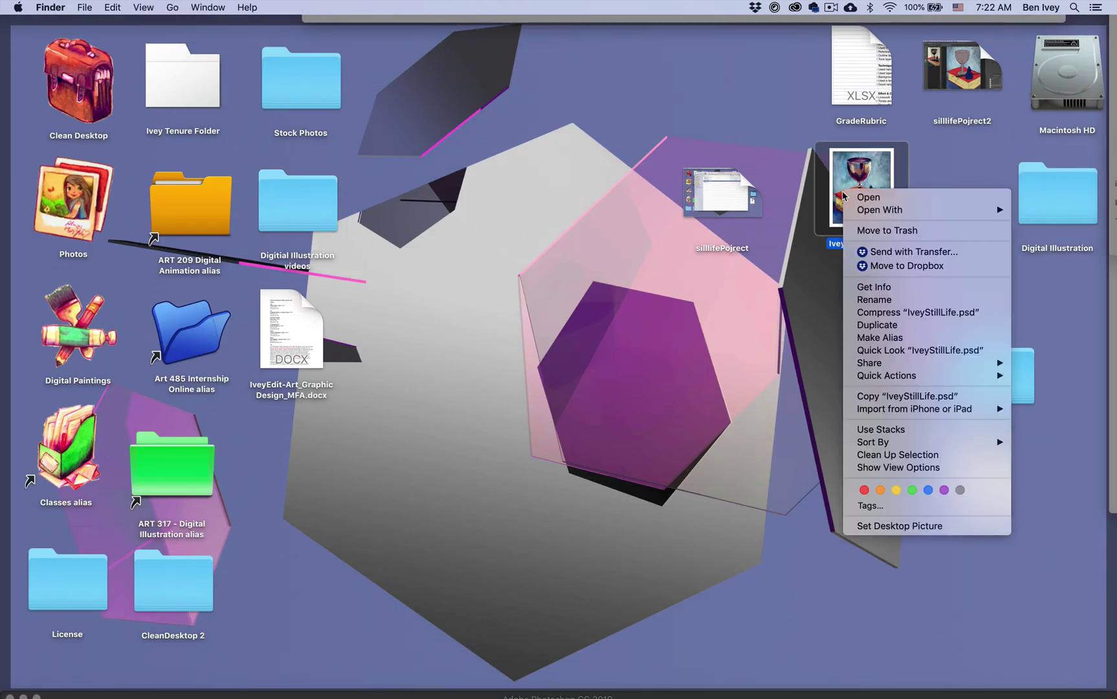
left_click(638, 292)
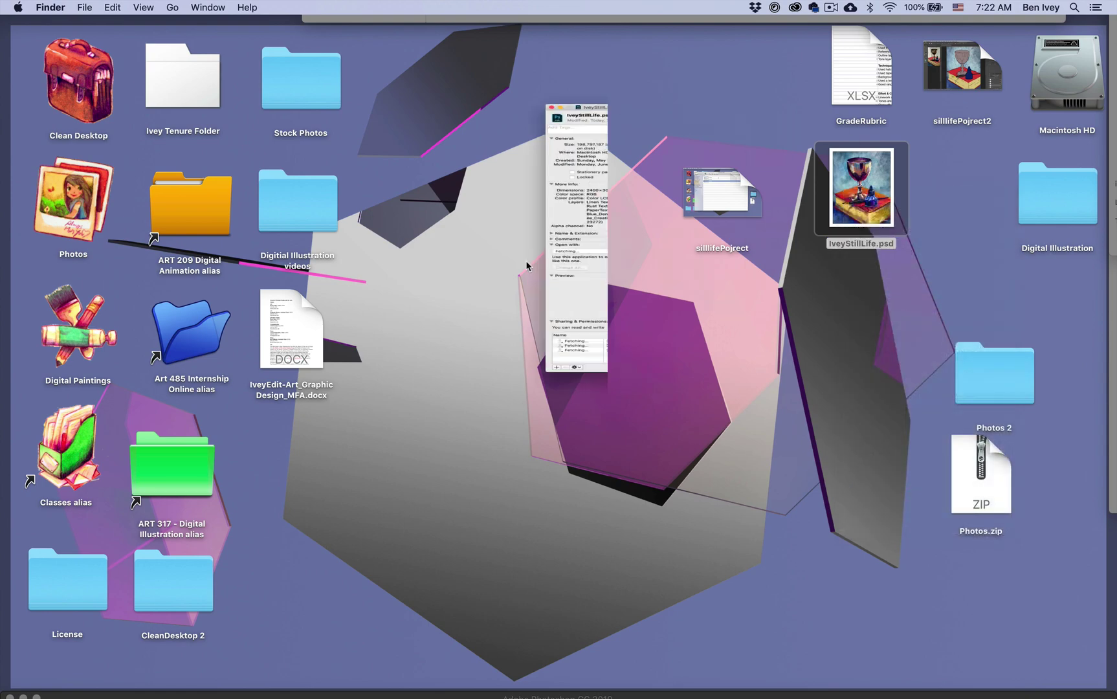